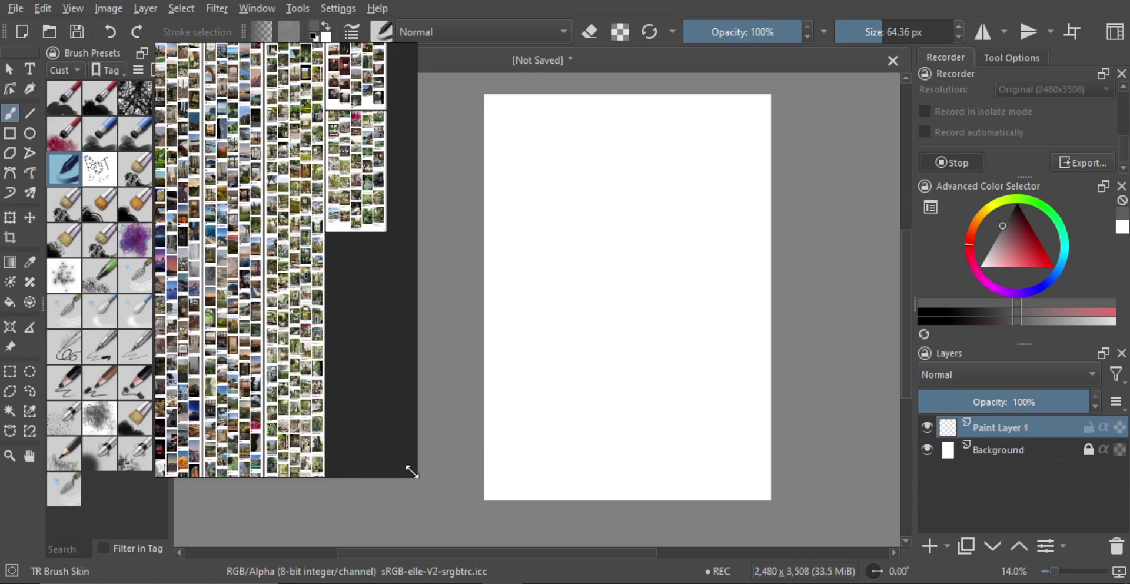
Enlarge the reference board window and look through its landscape and interior photos for a scene to sketch.
drag(411, 469, 515, 521)
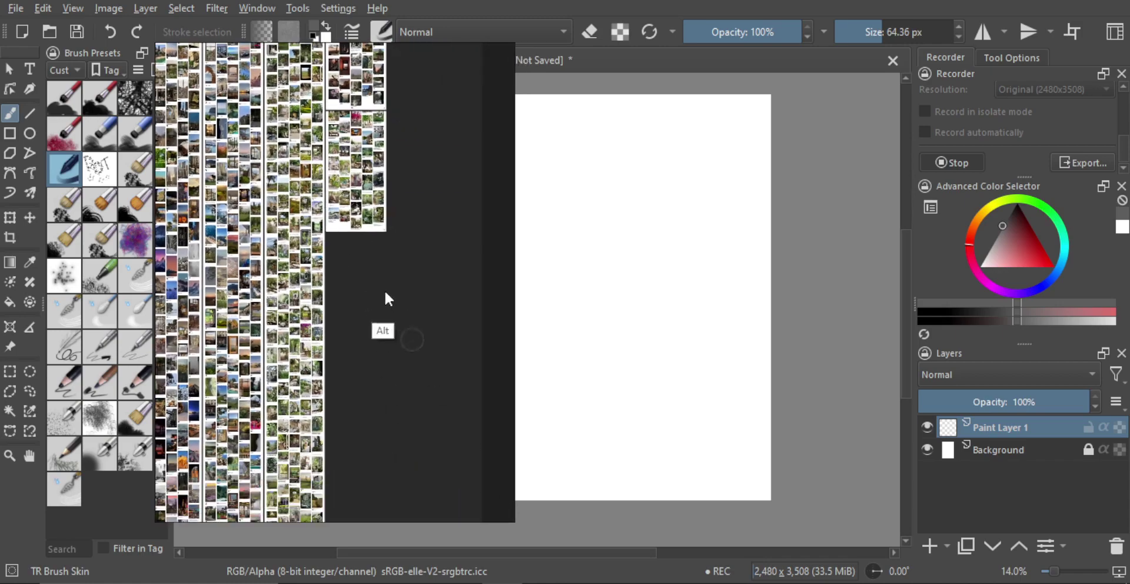
scroll(416, 147, up, 5)
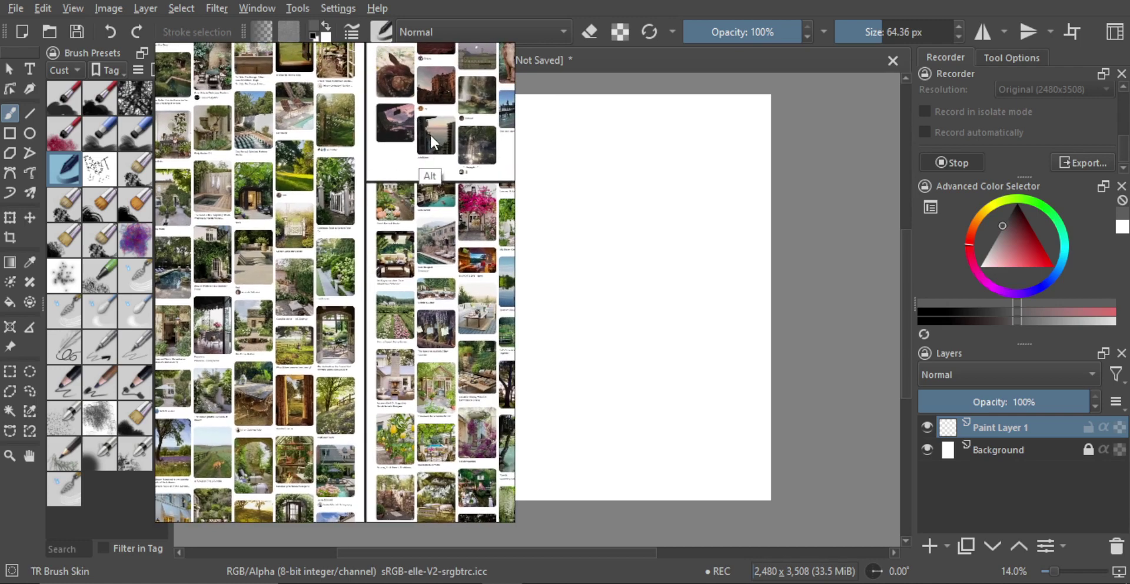
drag(431, 134, 345, 260)
drag(402, 144, 372, 272)
drag(403, 84, 403, 263)
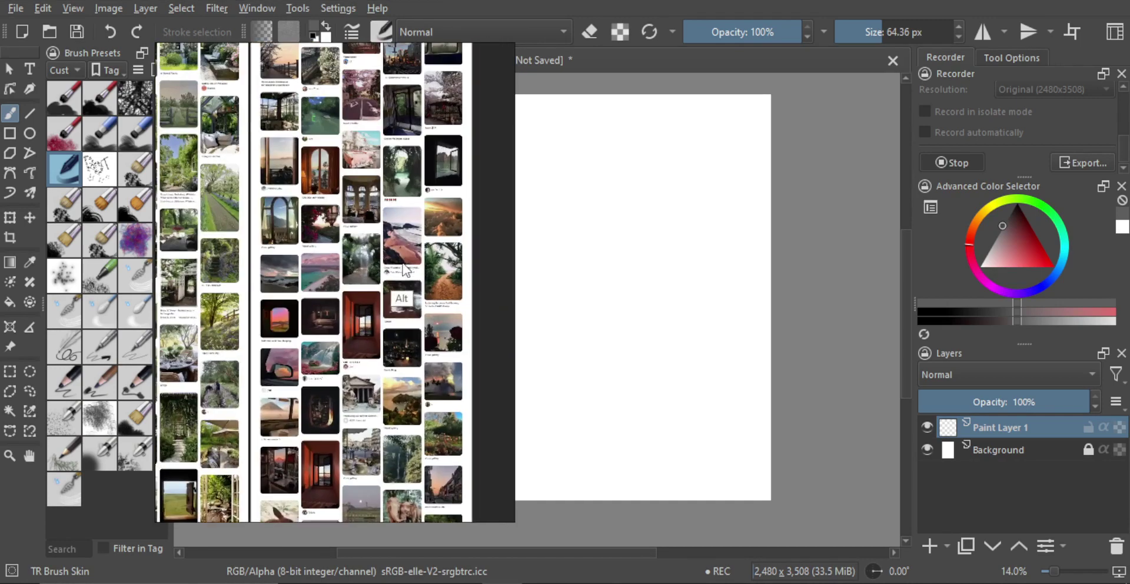
scroll(403, 271, up, 5)
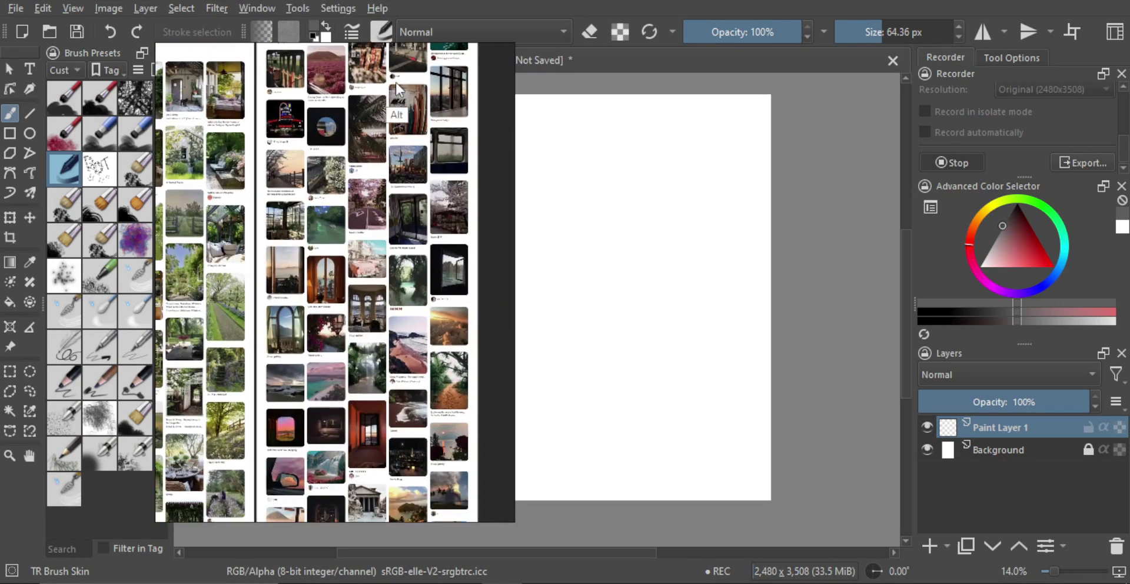
scroll(400, 176, up, 6)
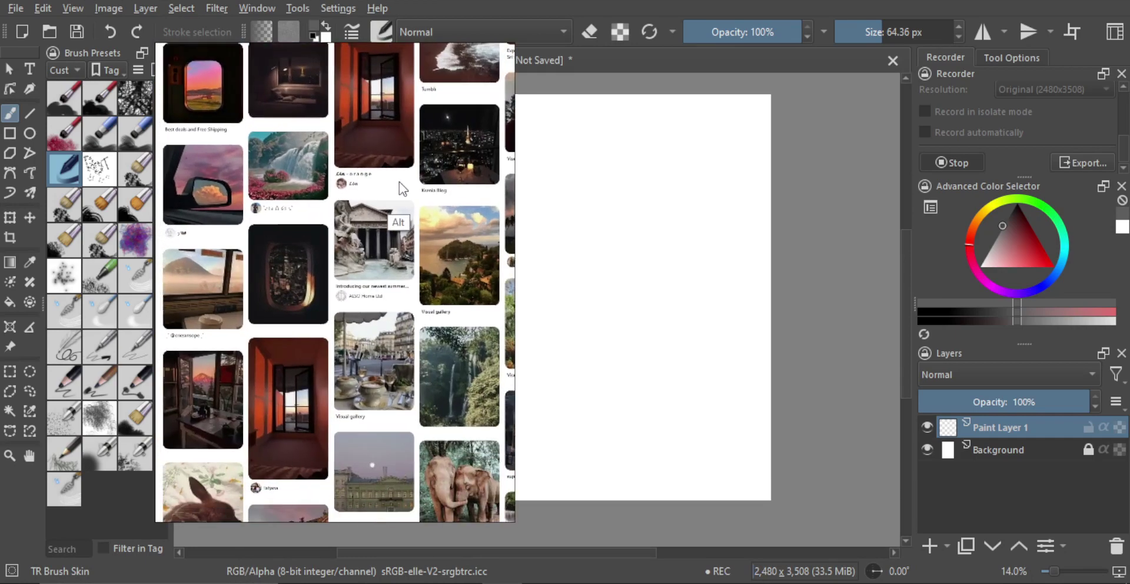
scroll(400, 188, down, 1)
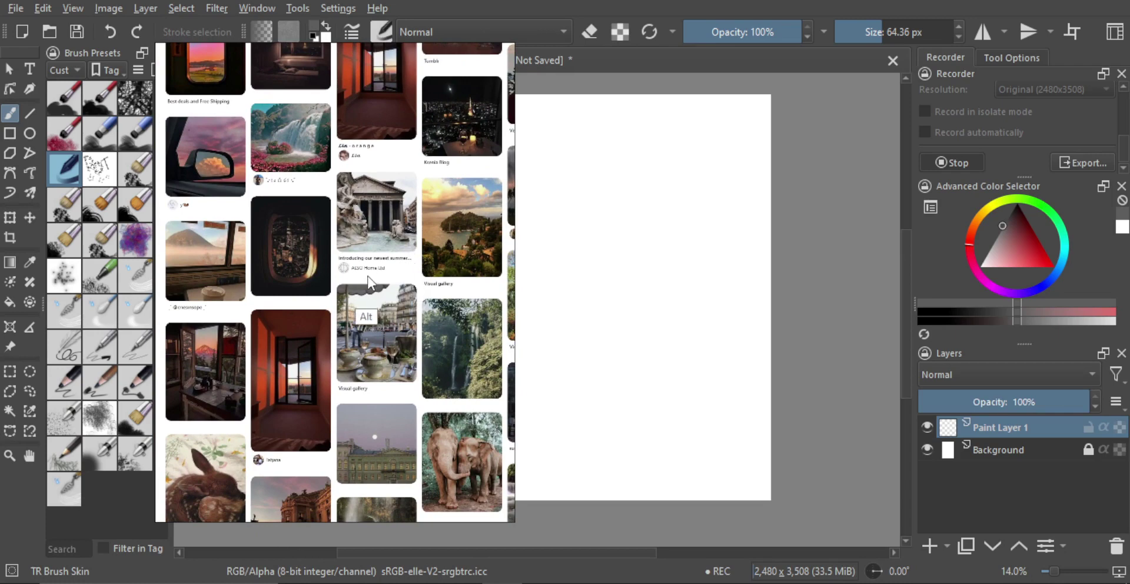
scroll(369, 282, down, 3)
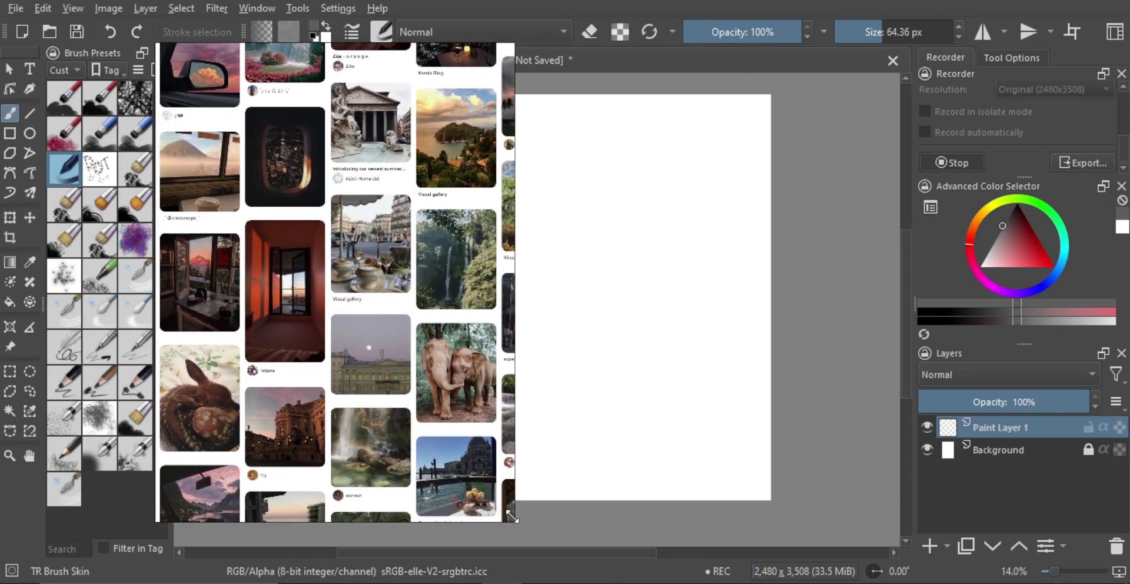
Shrink the reference window and frame the photo of the open cabin window with the desk and mountain view in it.
drag(514, 519, 404, 389)
drag(288, 327, 317, 330)
drag(262, 305, 336, 264)
scroll(324, 241, up, 2)
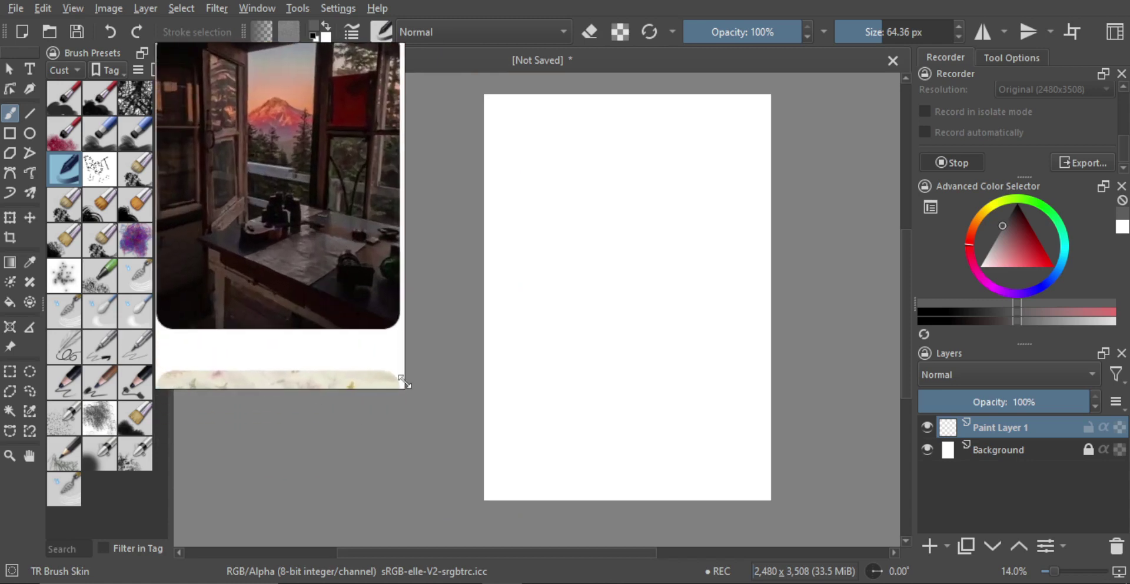
drag(404, 388, 448, 393)
drag(386, 312, 406, 345)
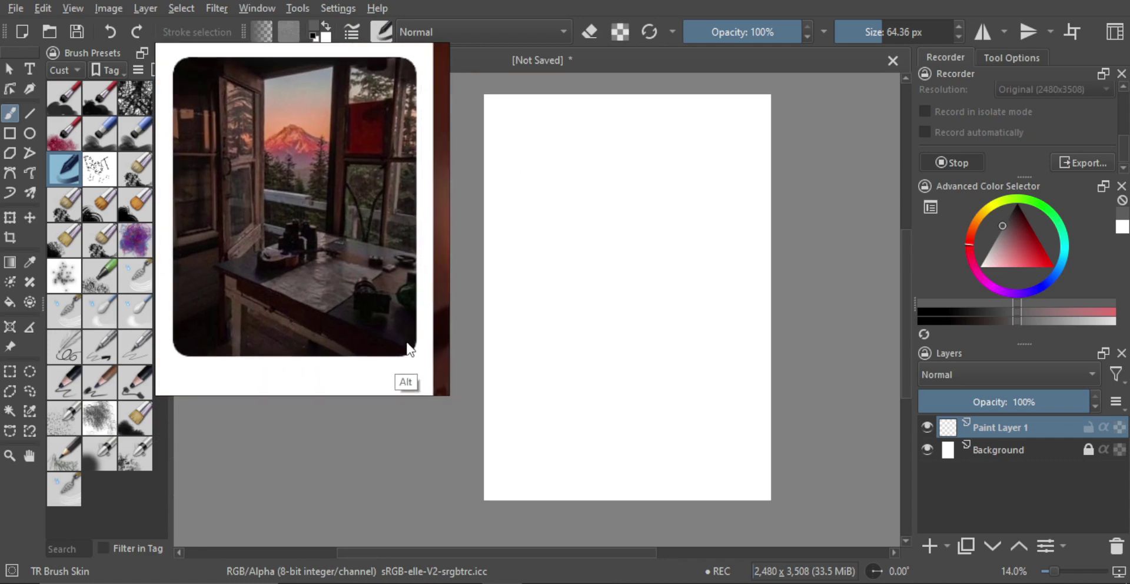
Set the brush size to about 104 px and paint a grey wedge for the top of the open window.
mouse_move(632, 258)
mouse_down()
mouse_move(641, 253)
mouse_move(638, 264)
mouse_up()
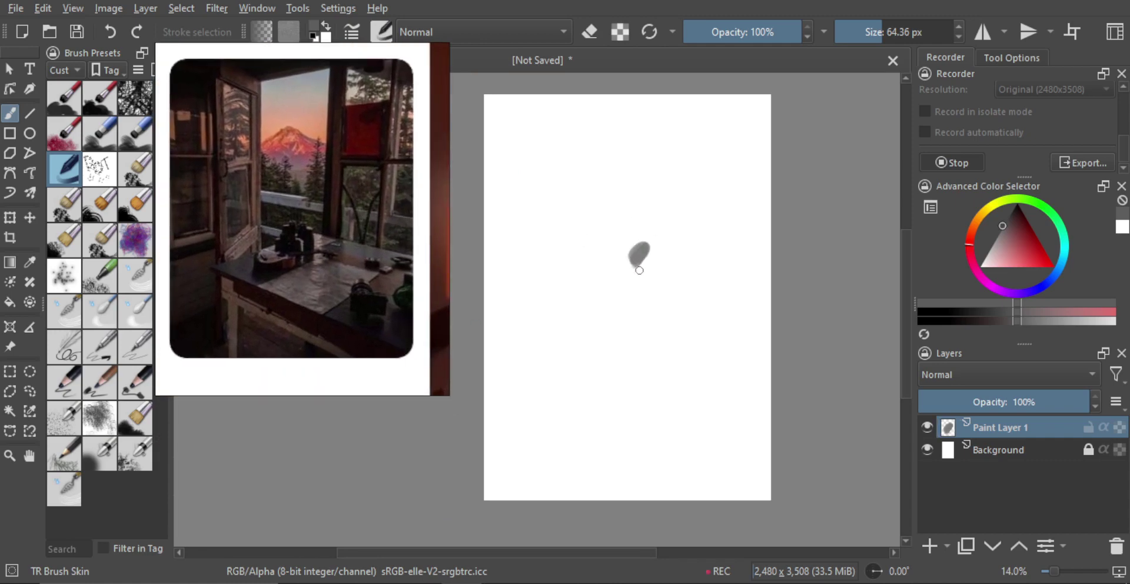
key(ctrl+z)
drag(637, 227, 683, 215)
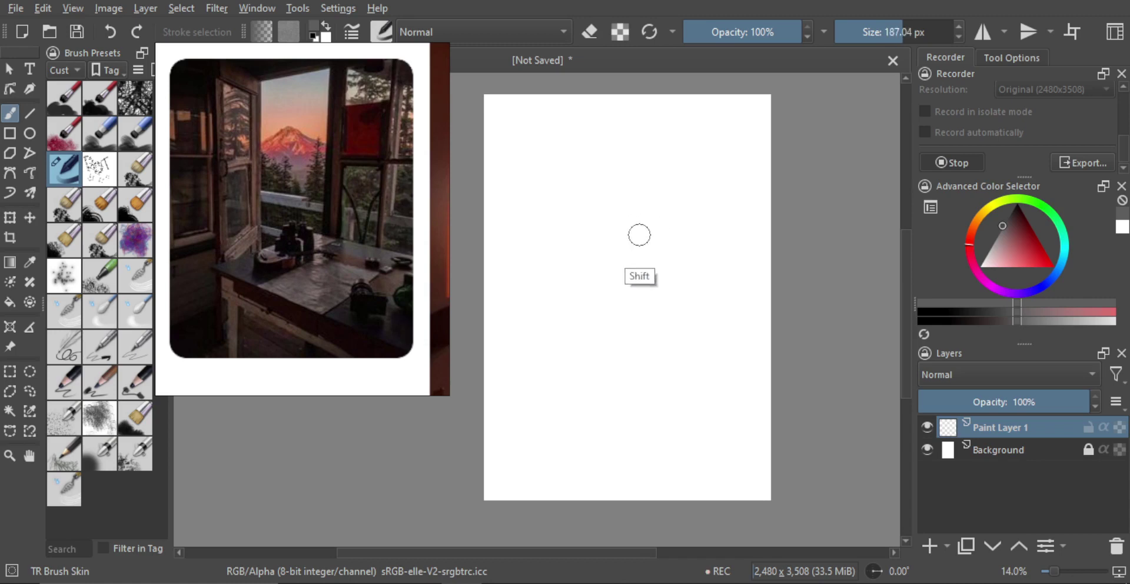
mouse_move(589, 204)
mouse_down()
mouse_move(540, 193)
mouse_move(573, 209)
mouse_move(637, 181)
mouse_move(529, 187)
mouse_move(569, 203)
mouse_move(596, 189)
mouse_move(566, 201)
mouse_move(596, 189)
mouse_up()
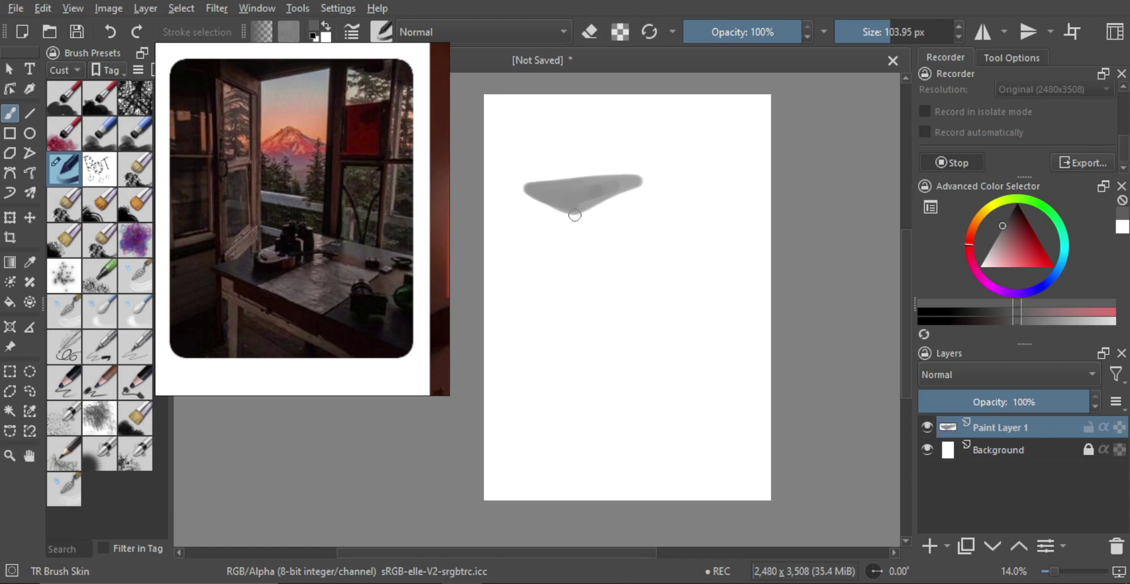
Paint the open window pane below the wedge with two vertical sides, a slanted bottom edge and a short crossbar.
mouse_move(574, 215)
mouse_down()
mouse_move(581, 341)
mouse_move(538, 387)
mouse_up()
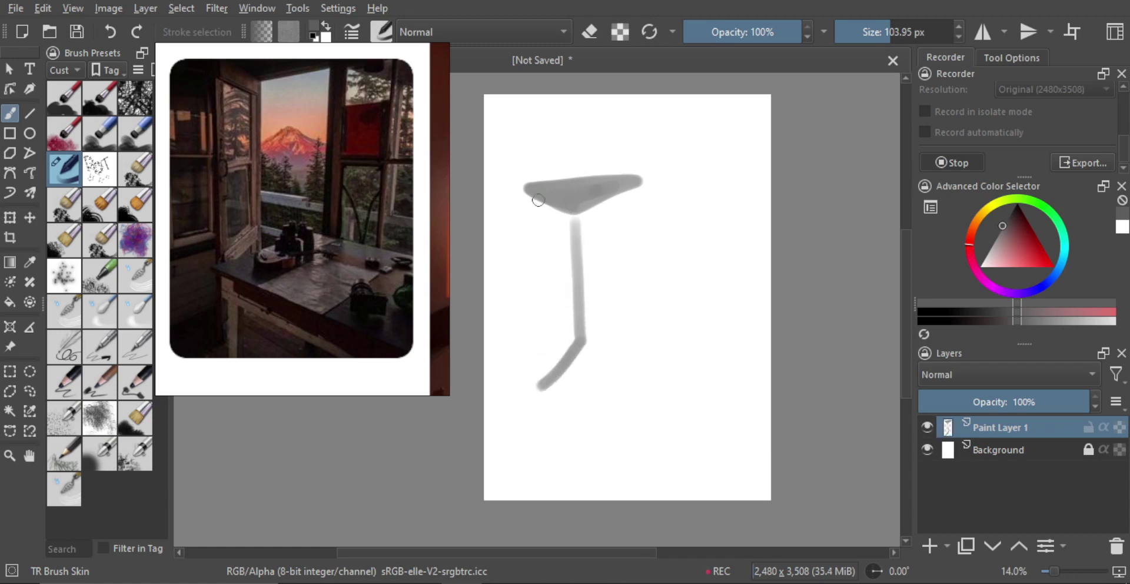
drag(539, 203, 543, 359)
drag(537, 208, 535, 220)
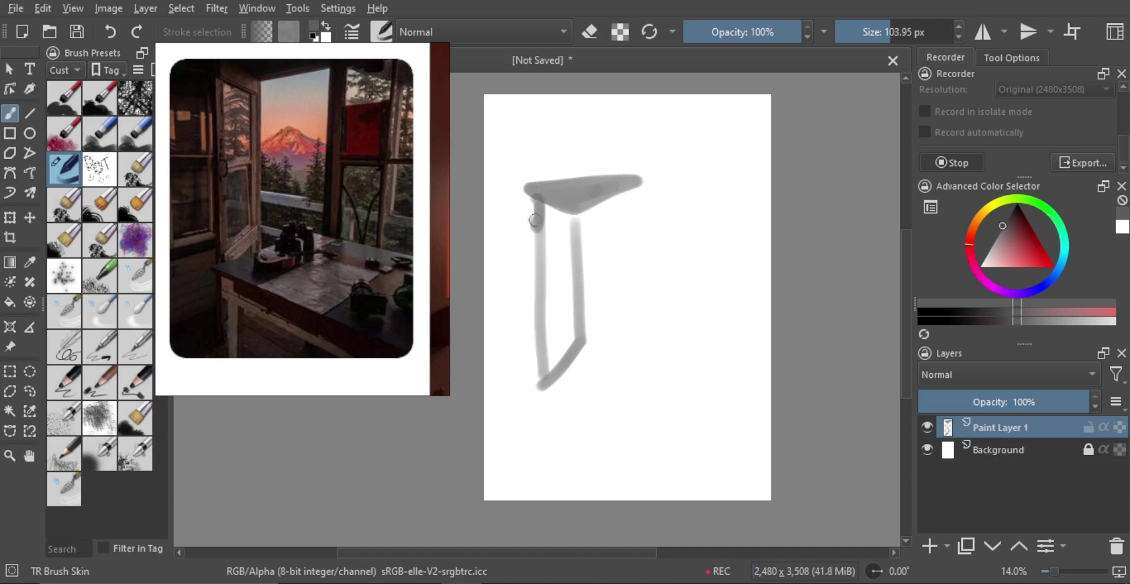
drag(545, 289, 570, 278)
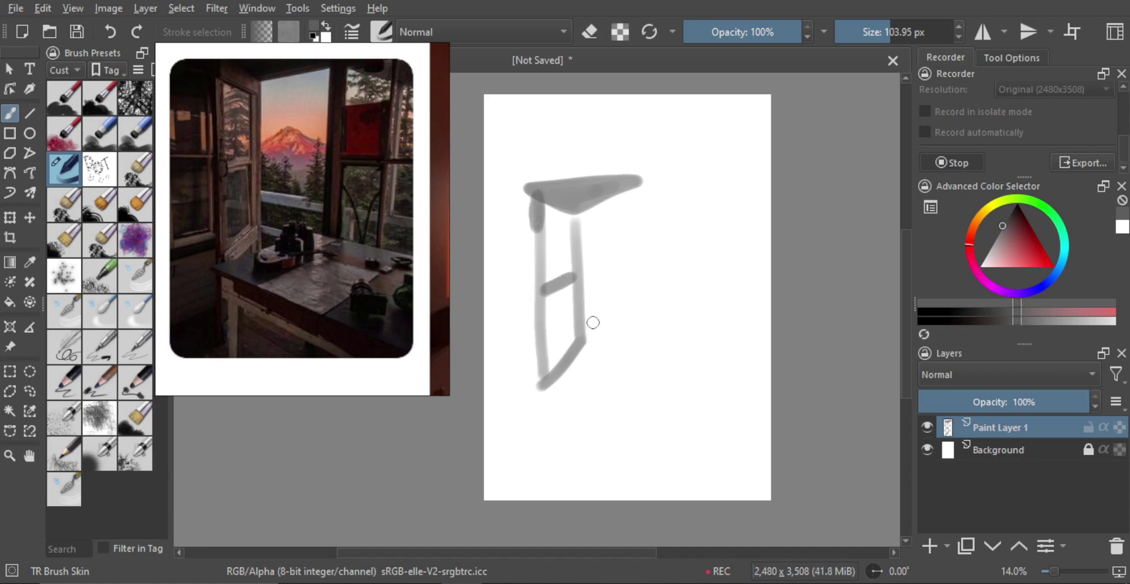
Block in the dark objects on the desk beside the window pane and the slanted stroke running through them.
mouse_move(580, 382)
mouse_down()
mouse_move(612, 370)
mouse_move(607, 347)
mouse_move(630, 365)
mouse_move(611, 346)
mouse_move(652, 361)
mouse_up()
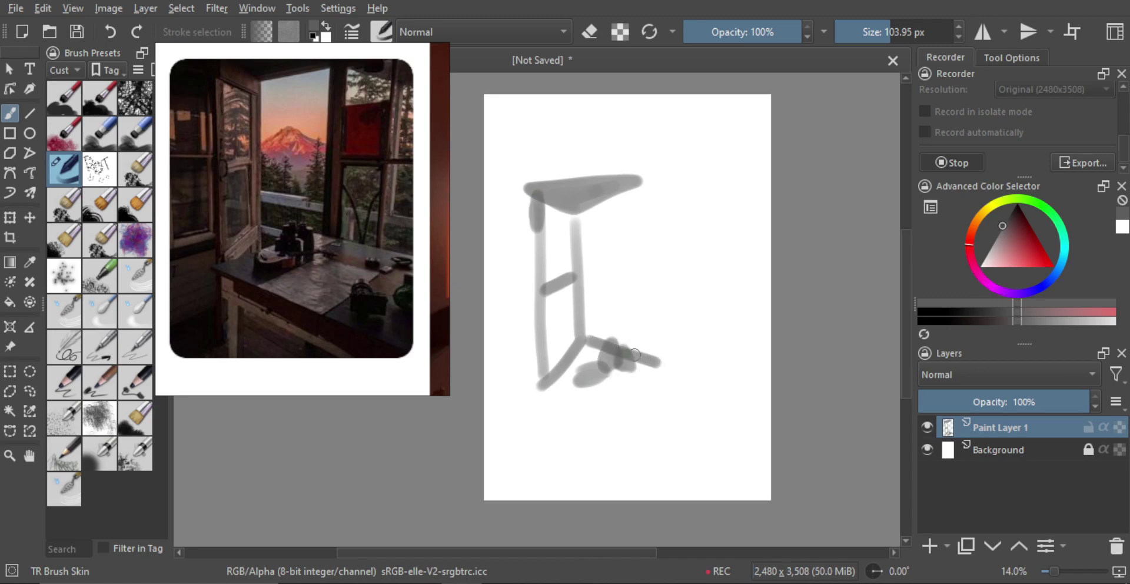
drag(542, 398, 641, 353)
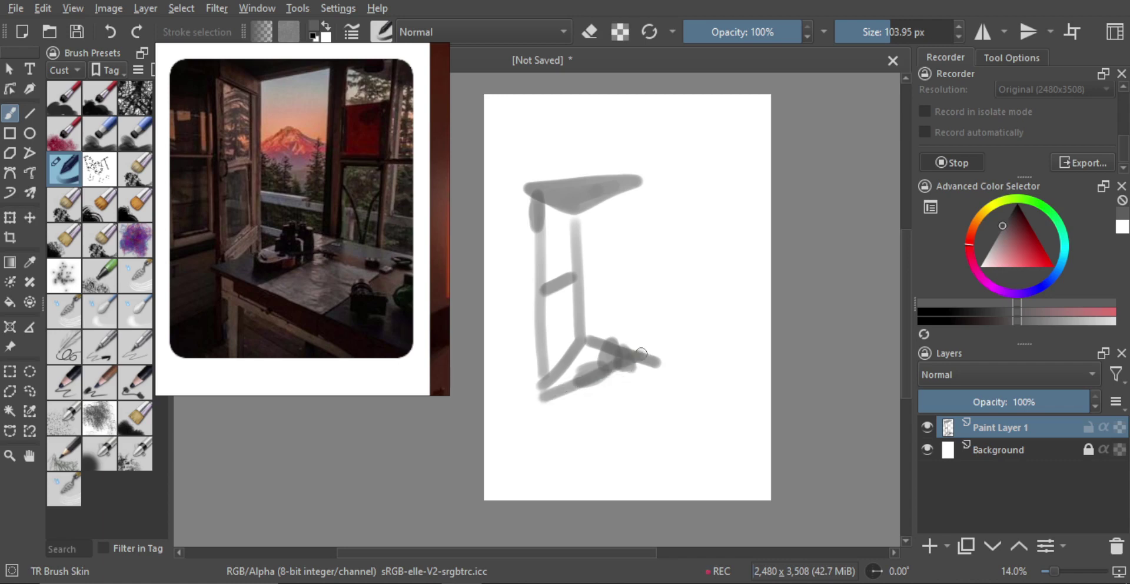
key(ctrl+z)
mouse_move(562, 390)
mouse_down()
mouse_move(640, 342)
mouse_move(657, 352)
mouse_move(647, 356)
mouse_move(751, 374)
mouse_up()
key(ctrl+z)
Paint the desk's far edge from the dark objects toward the canvas's right side, sloping gently down, and dab its starting corner.
drag(646, 340, 749, 372)
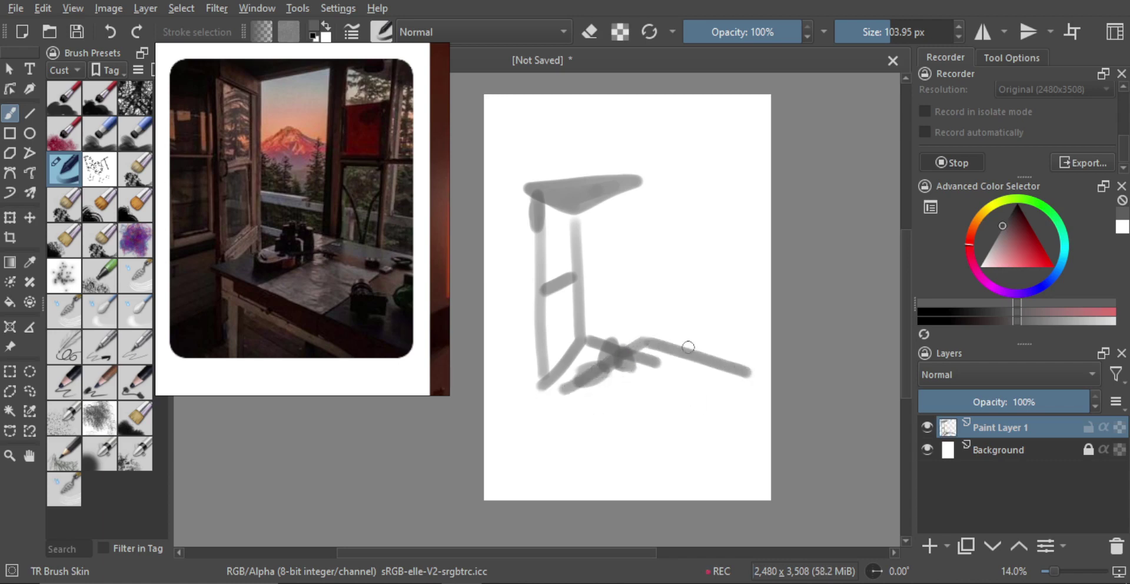
key(ctrl+z)
drag(643, 340, 743, 360)
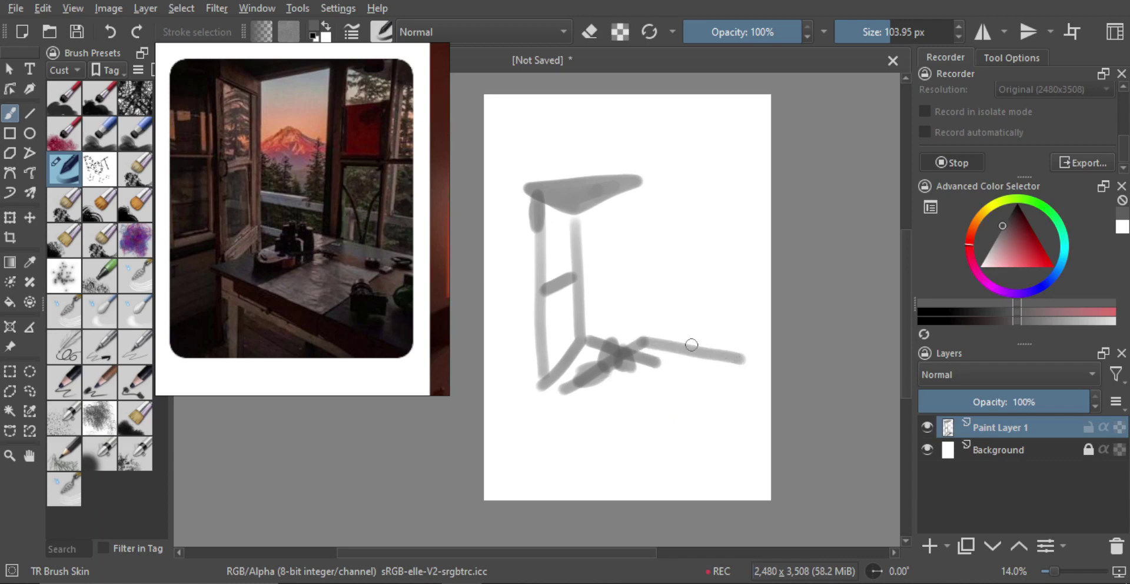
click(638, 339)
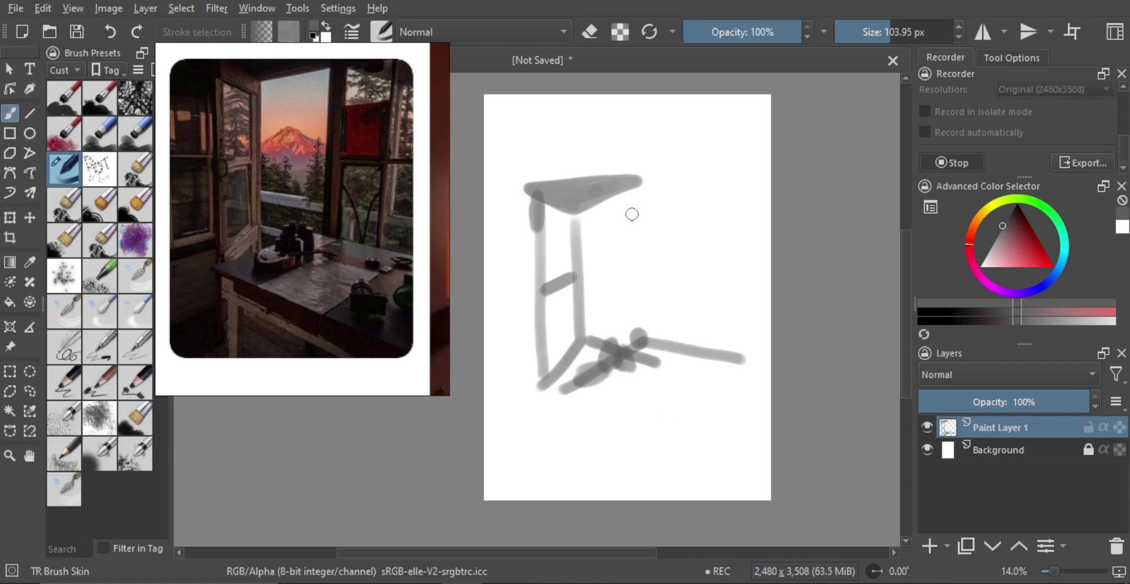
Paint parallel vertical strokes for the central window post, from the wedge's right end down to the desk's far edge.
drag(635, 187, 634, 346)
key(ctrl+z)
mouse_move(636, 188)
mouse_down()
mouse_move(636, 228)
mouse_move(643, 182)
mouse_move(644, 330)
mouse_up()
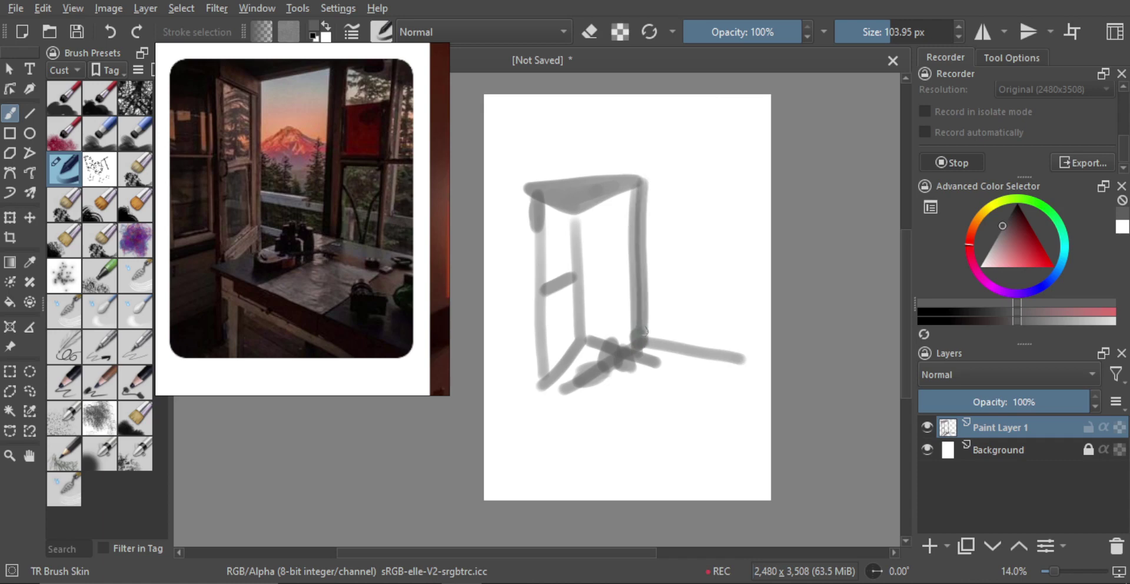
drag(648, 169, 652, 335)
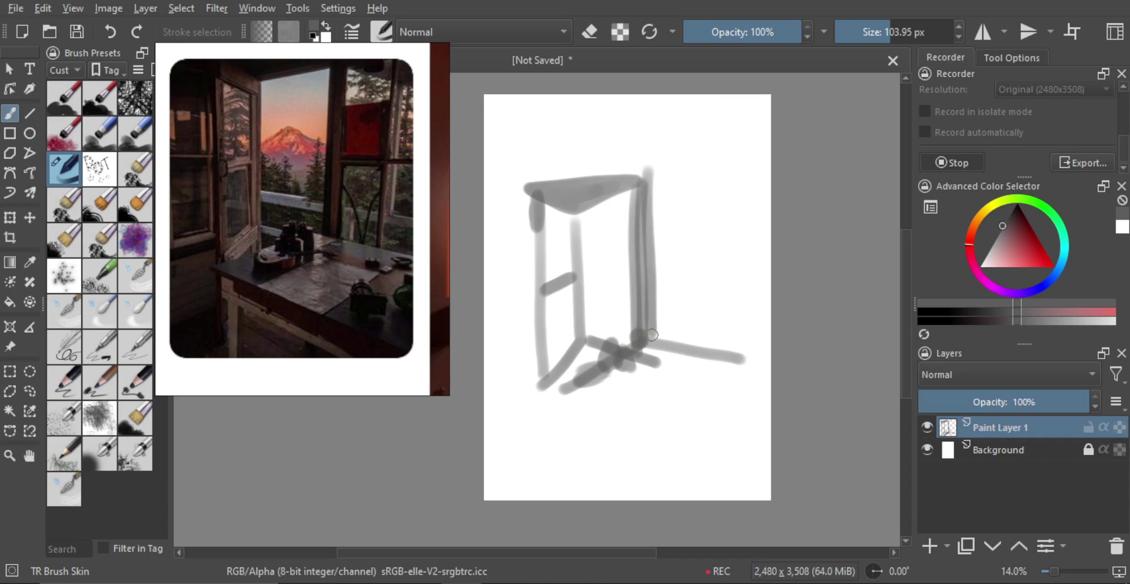
Paint the desk's front edge sloping down from the window pane's lower corner and thicken it underneath.
drag(541, 382, 695, 450)
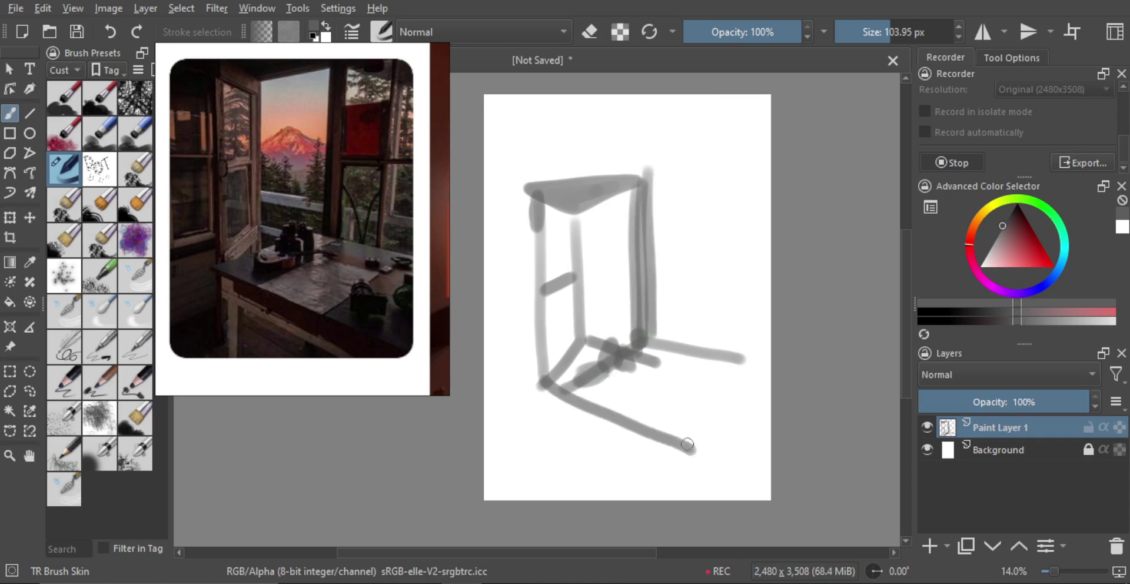
drag(559, 405, 664, 461)
key(ctrl+z)
mouse_move(567, 403)
mouse_down()
mouse_move(676, 452)
mouse_move(575, 411)
mouse_move(658, 445)
mouse_move(611, 435)
mouse_up()
Paint the desk's two near legs and short diagonal floor strokes beside them in the canvas's lower left.
mouse_move(552, 381)
mouse_down()
mouse_move(573, 474)
mouse_move(571, 407)
mouse_move(576, 478)
mouse_up()
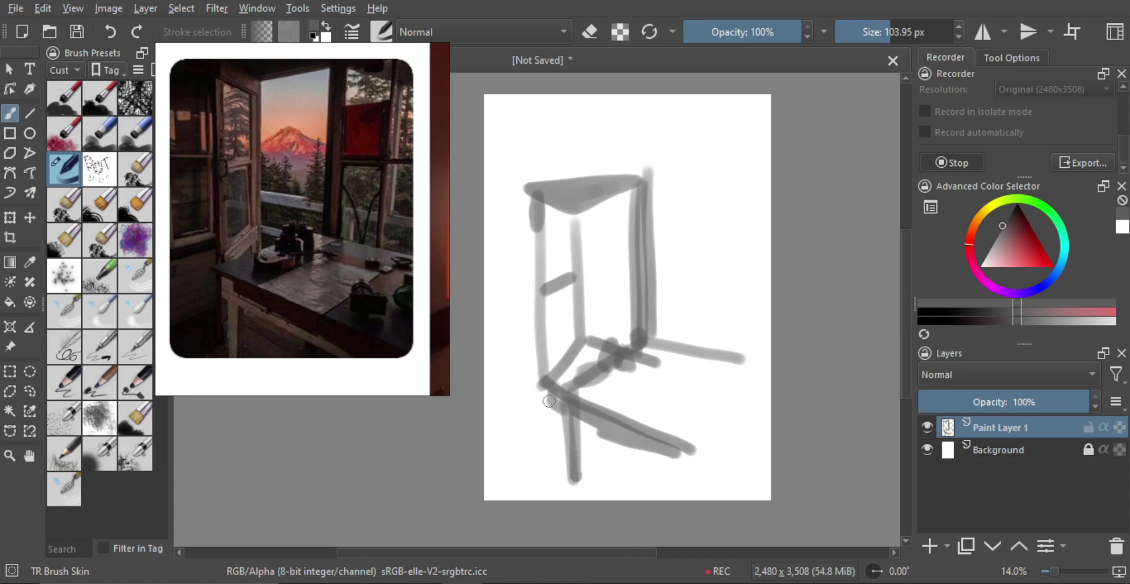
drag(540, 357, 549, 458)
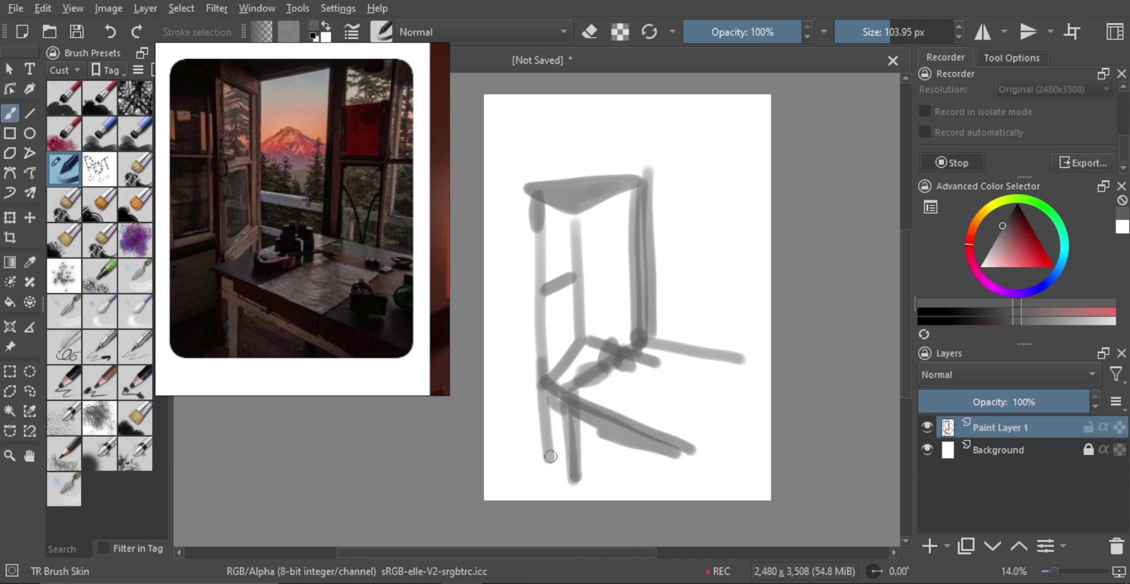
mouse_move(552, 467)
mouse_down()
mouse_move(566, 419)
mouse_move(544, 467)
mouse_move(567, 428)
mouse_up()
key(ctrl+z)
key(ctrl+z)
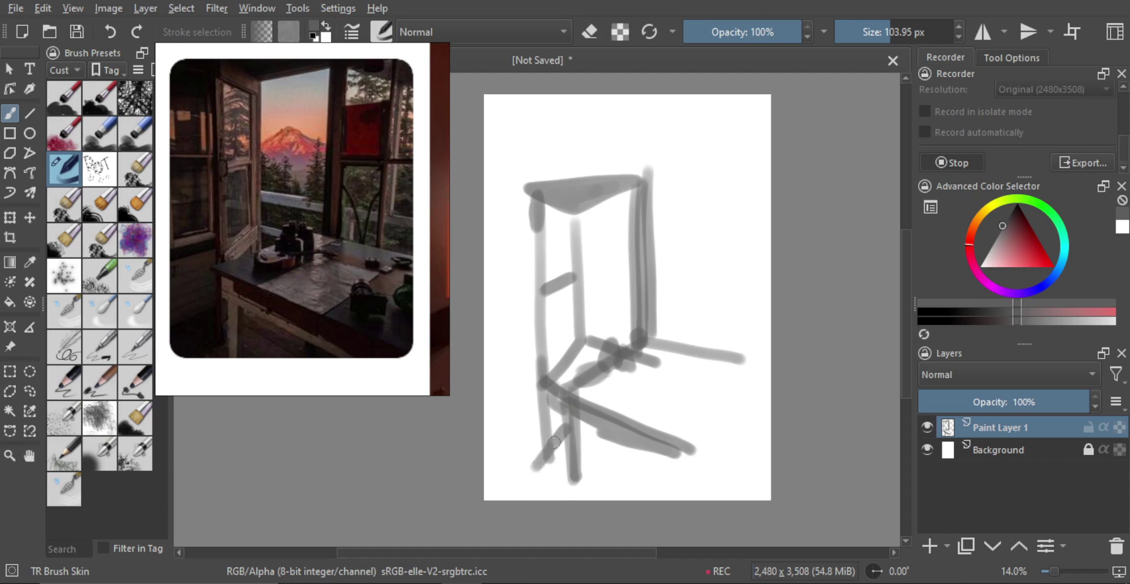
drag(498, 449, 531, 421)
key(ctrl+z)
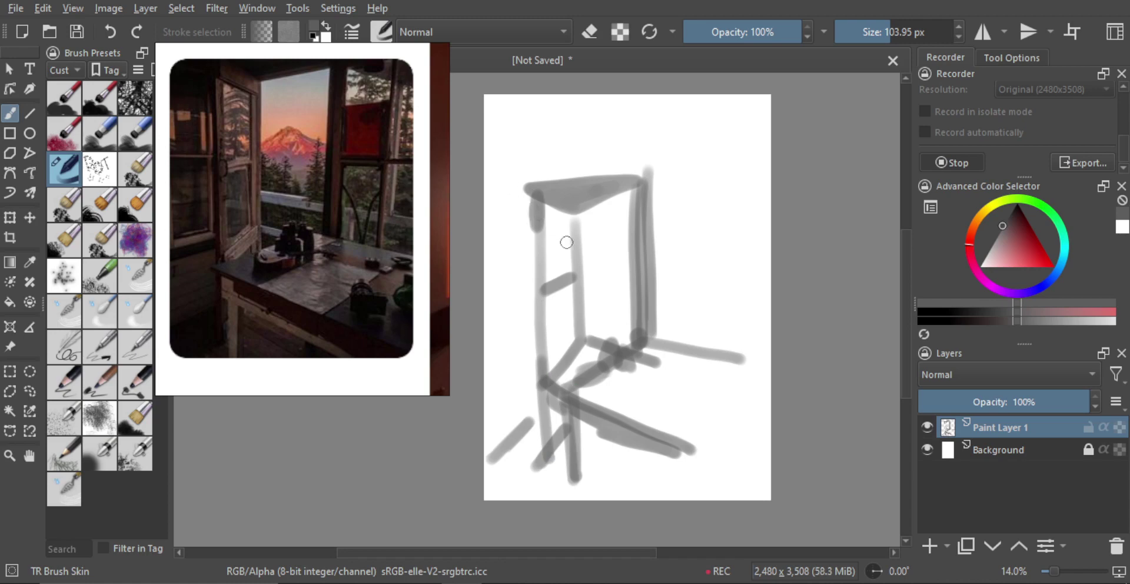
Block in the right-hand window with a sloping top bar, a hanging square panel, a vertical post and a horizontal rail.
mouse_move(659, 210)
shift+mouse_down()
mouse_move(692, 204)
mouse_move(662, 196)
mouse_move(686, 187)
mouse_move(721, 219)
shift+mouse_up()
key(ctrl+z)
mouse_move(652, 184)
mouse_down()
mouse_move(723, 211)
mouse_move(674, 240)
mouse_move(684, 217)
mouse_move(659, 269)
mouse_move(672, 222)
mouse_move(681, 266)
mouse_up()
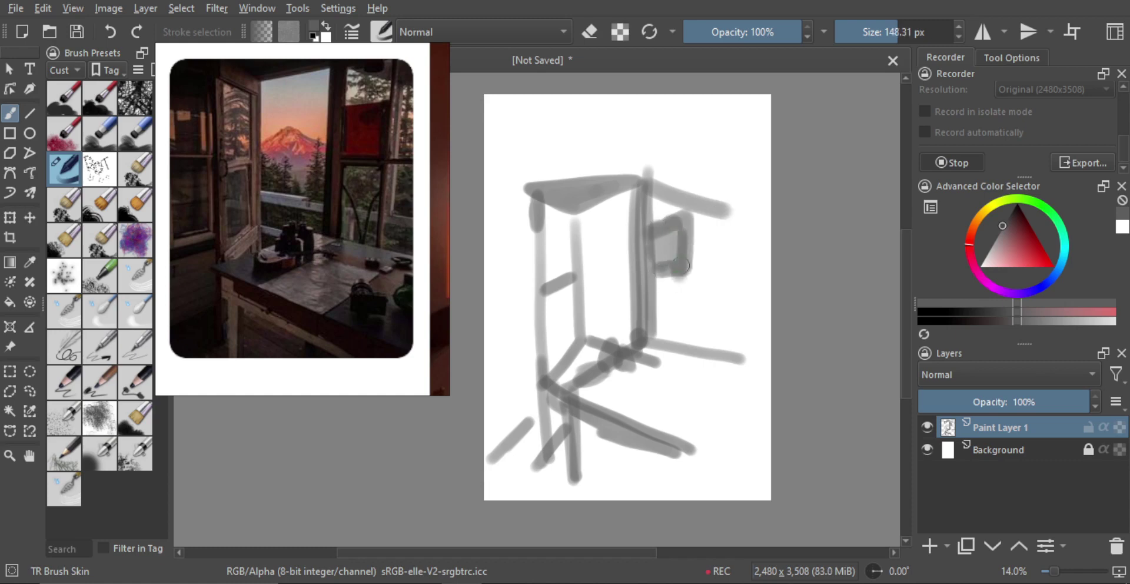
mouse_move(681, 220)
mouse_down()
mouse_move(682, 349)
mouse_move(680, 201)
mouse_up()
key(ctrl+z)
shift+drag(704, 258, 742, 275)
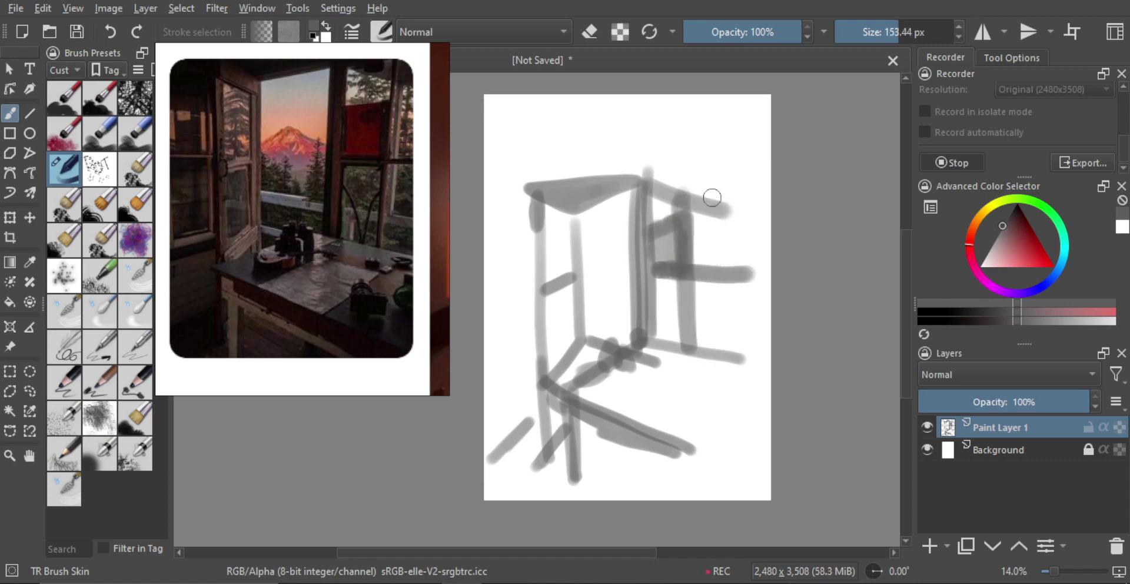
Paint a rising ceiling beam across the window tops and fill the wedge beneath its right end with a 155 px brush.
mouse_move(655, 189)
shift+mouse_down()
mouse_move(595, 200)
mouse_move(740, 165)
shift+mouse_up()
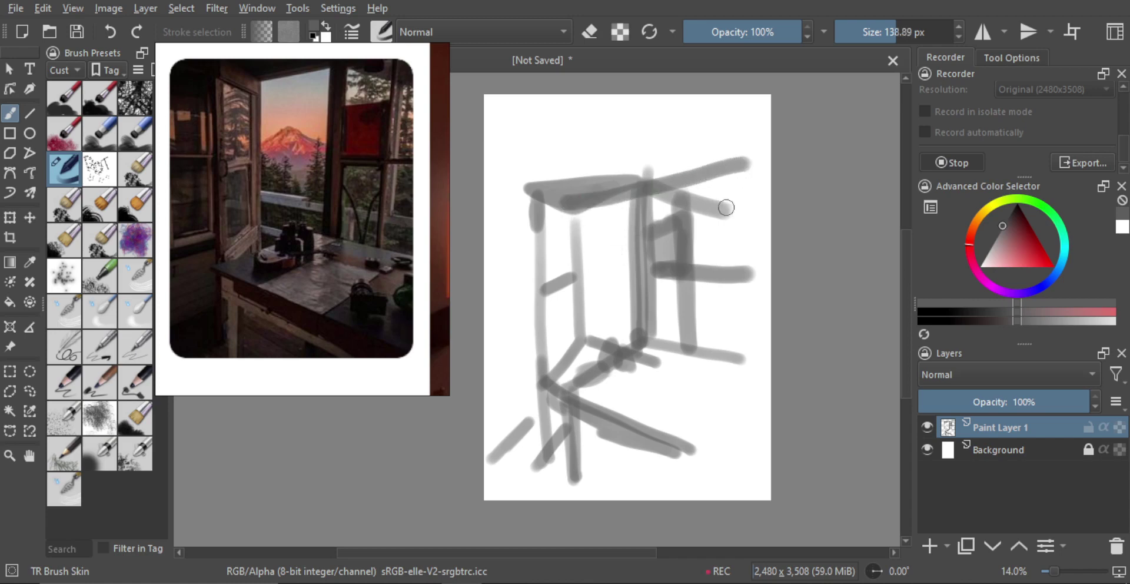
shift+drag(726, 207, 783, 207)
mouse_move(683, 189)
mouse_down()
mouse_move(721, 176)
mouse_move(689, 189)
mouse_move(715, 211)
mouse_up()
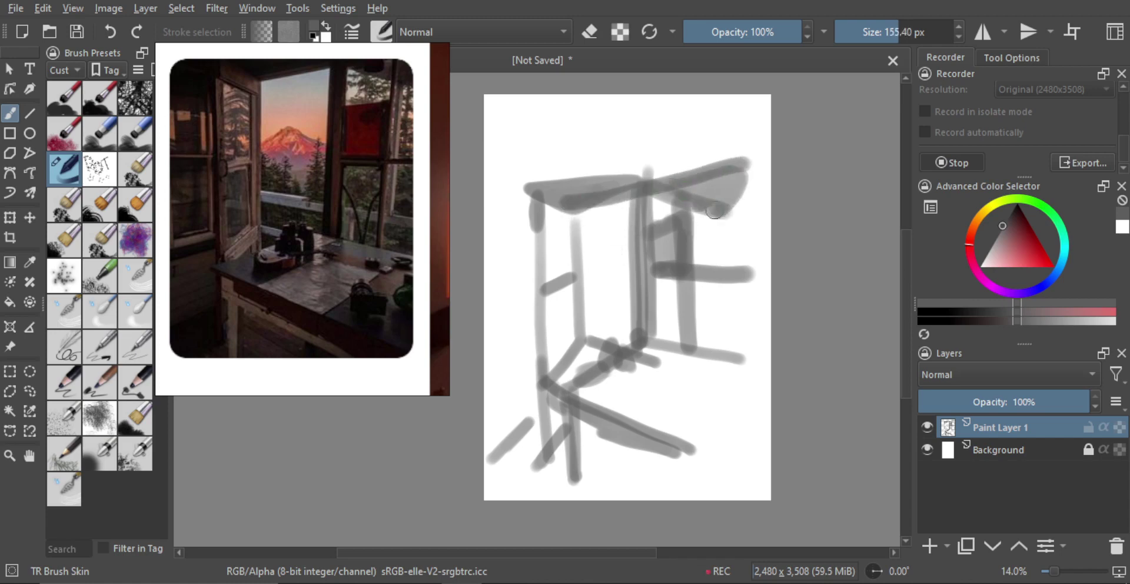
Transform the whole sketch layer, scaling it down to about three quarters and placing it near the canvas's centre with margins all around.
key(ctrl+t)
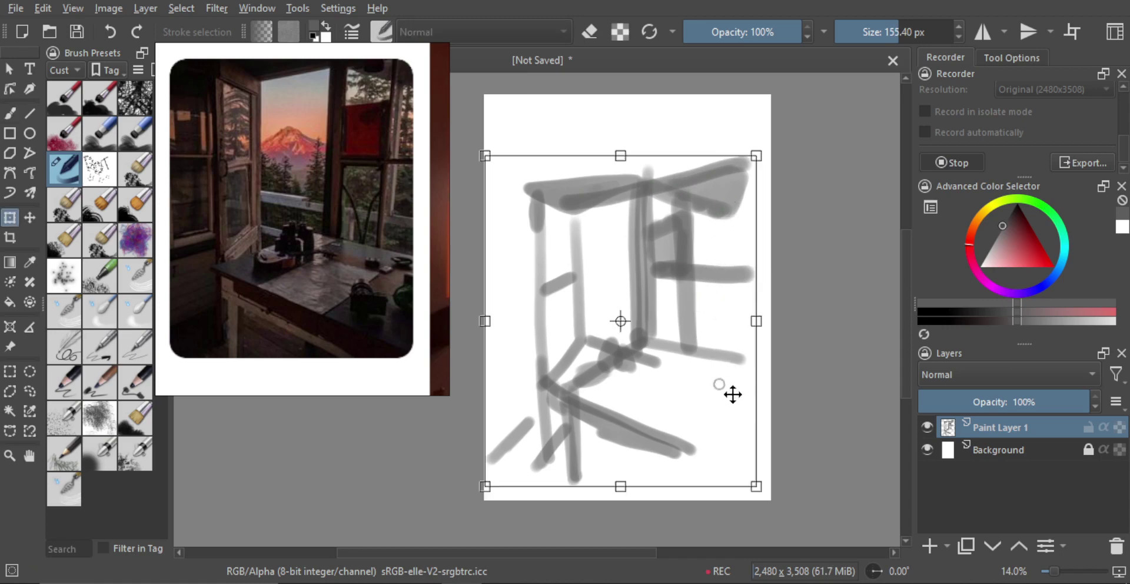
shift+drag(756, 486, 708, 427)
drag(684, 394, 721, 402)
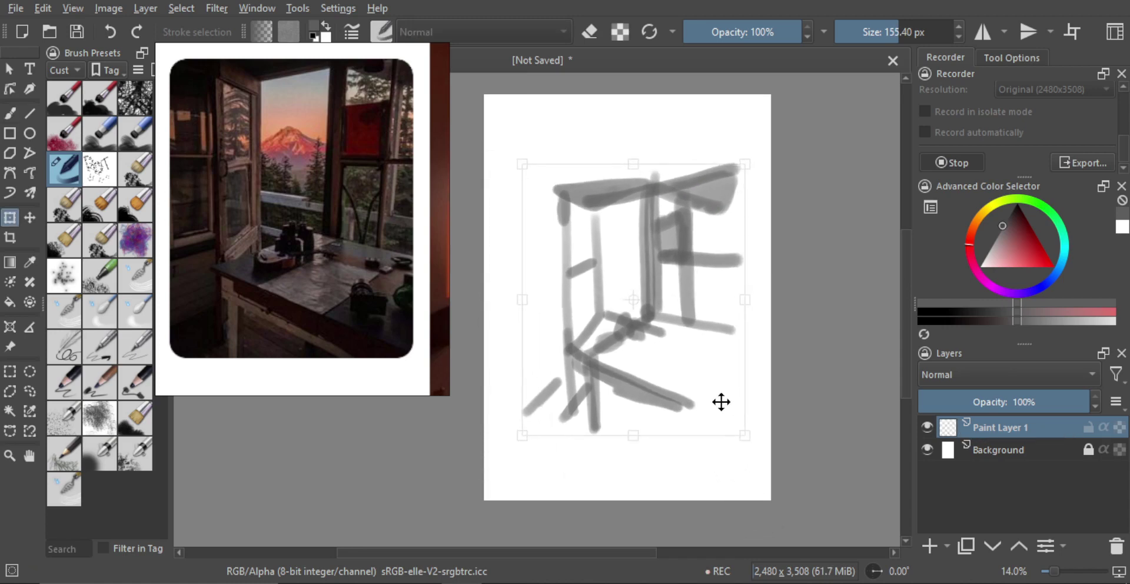
drag(745, 435, 729, 419)
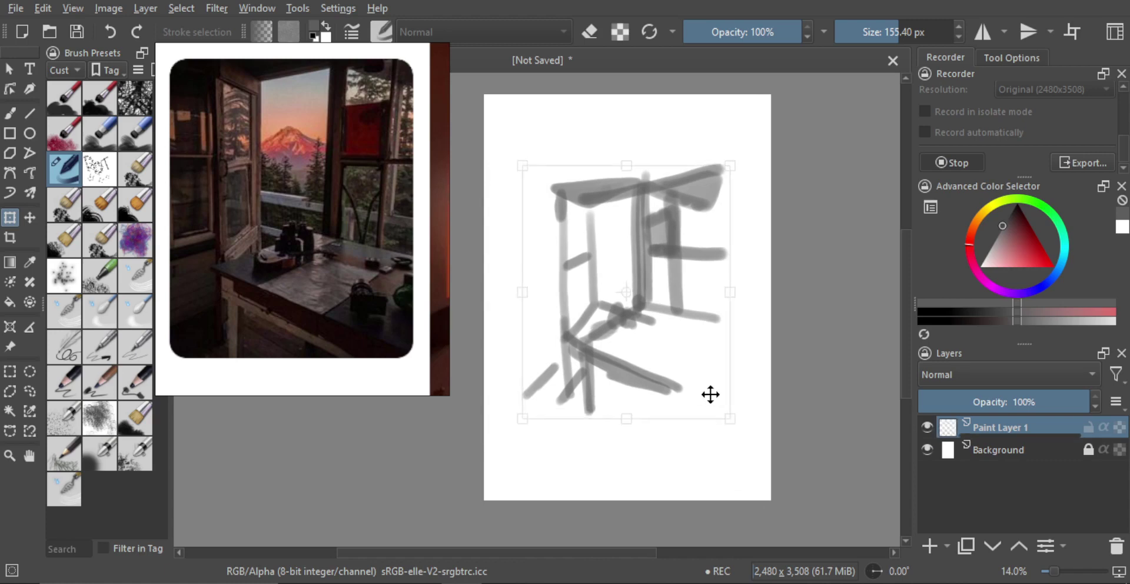
key(Return)
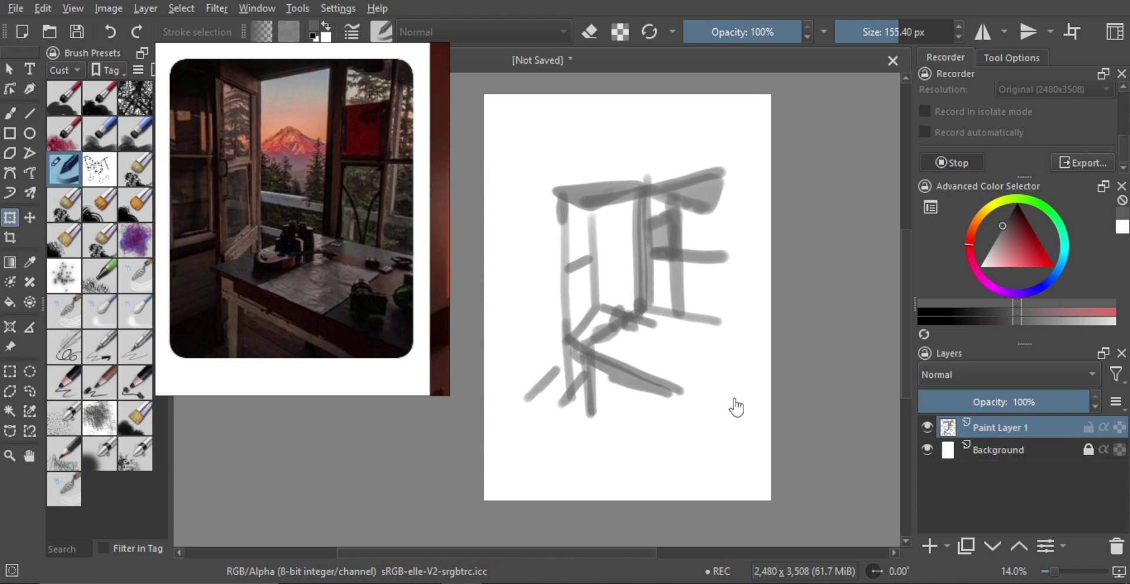
Wash light grey over the walls, floor and ceiling around the sketch with a brush of about 450–510 px, leaving the central window opening white.
key(b)
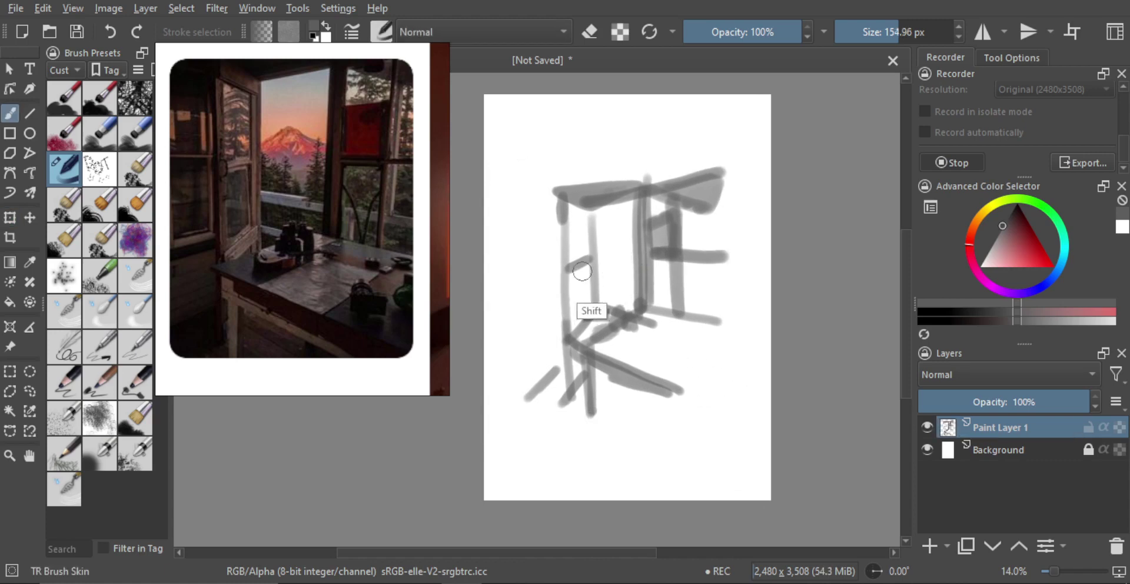
mouse_move(599, 265)
mouse_down()
mouse_move(547, 370)
mouse_move(551, 290)
mouse_move(572, 331)
mouse_move(565, 303)
mouse_move(571, 377)
mouse_move(576, 317)
mouse_move(587, 333)
mouse_move(607, 330)
mouse_move(645, 388)
mouse_move(665, 386)
mouse_move(668, 203)
mouse_move(687, 205)
mouse_move(693, 261)
mouse_move(711, 241)
mouse_move(708, 339)
mouse_move(688, 363)
mouse_up()
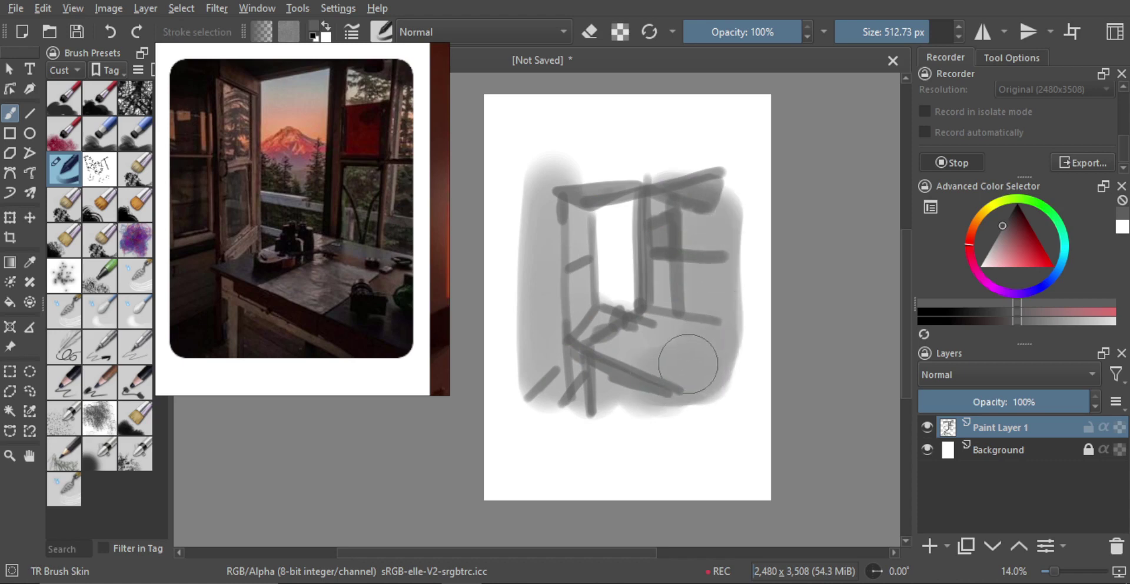
mouse_move(654, 221)
mouse_down()
mouse_move(566, 176)
mouse_move(683, 182)
mouse_up()
mouse_move(589, 171)
mouse_down()
mouse_move(681, 164)
mouse_move(606, 173)
mouse_up()
drag(546, 192, 542, 170)
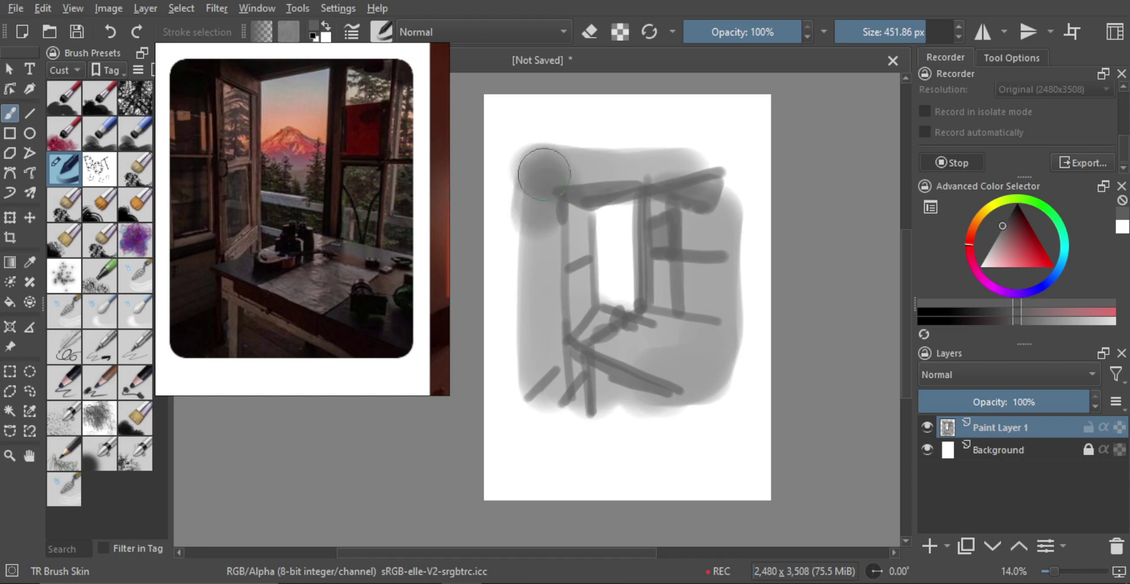
Shade darker grey patches on the desk, along its right rear edge and at the room's lower right corner with a 178 px brush.
drag(671, 250, 679, 251)
drag(614, 352, 558, 341)
mouse_move(630, 327)
mouse_down()
mouse_move(564, 327)
mouse_move(590, 347)
mouse_move(651, 320)
mouse_move(603, 349)
mouse_move(630, 332)
mouse_move(686, 328)
mouse_up()
key(ctrl+z)
key(ctrl+z)
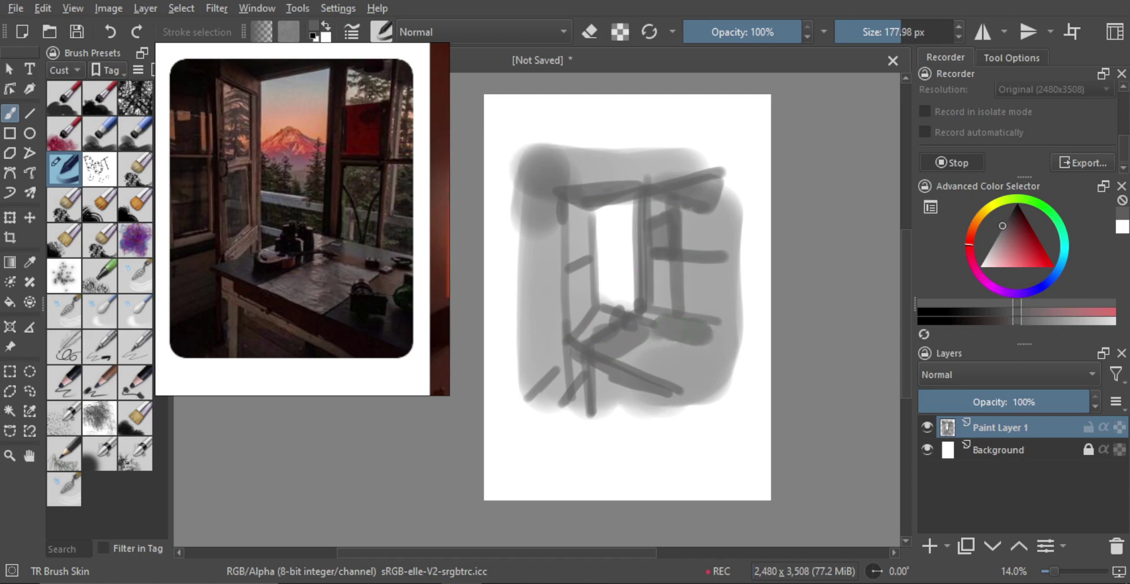
mouse_move(669, 369)
mouse_down()
mouse_move(689, 374)
mouse_move(703, 353)
mouse_move(730, 365)
mouse_move(713, 398)
mouse_up()
key(ctrl+z)
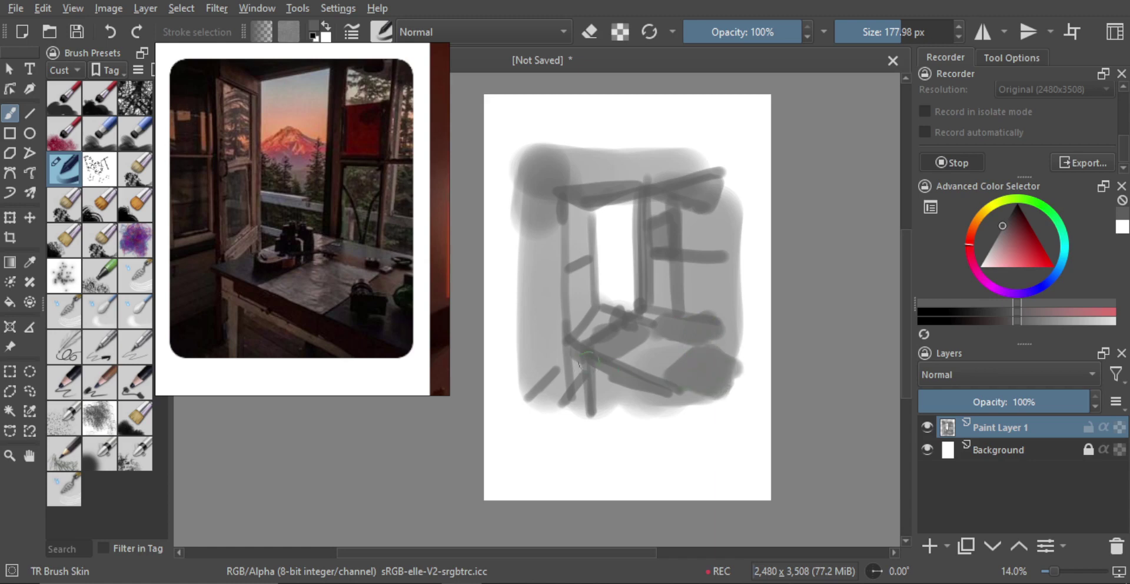
Darken the lower left floor corner, paint three broad bands across the left wall and deepen the ceiling tone with a 178 px brush.
mouse_move(557, 385)
mouse_down()
mouse_move(533, 401)
mouse_move(563, 400)
mouse_up()
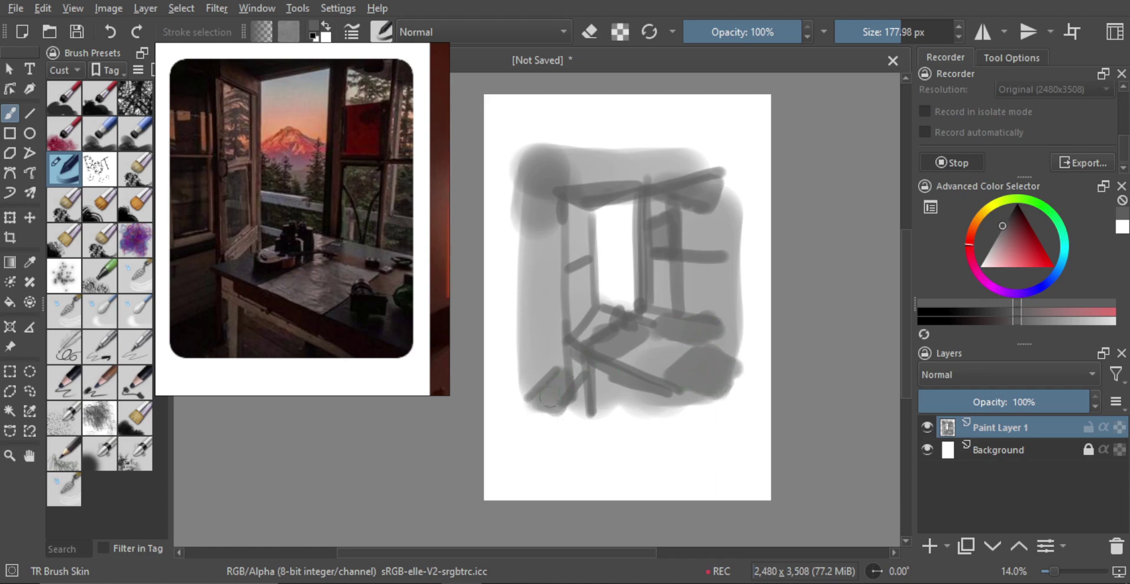
mouse_move(549, 333)
mouse_down()
mouse_move(516, 348)
mouse_move(551, 329)
mouse_up()
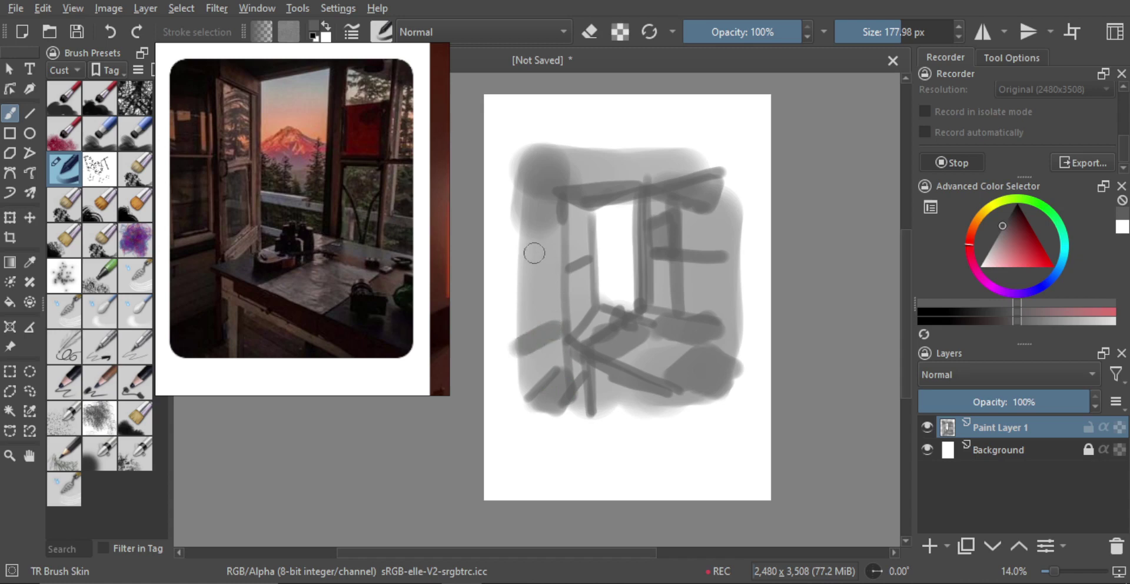
drag(519, 272, 539, 270)
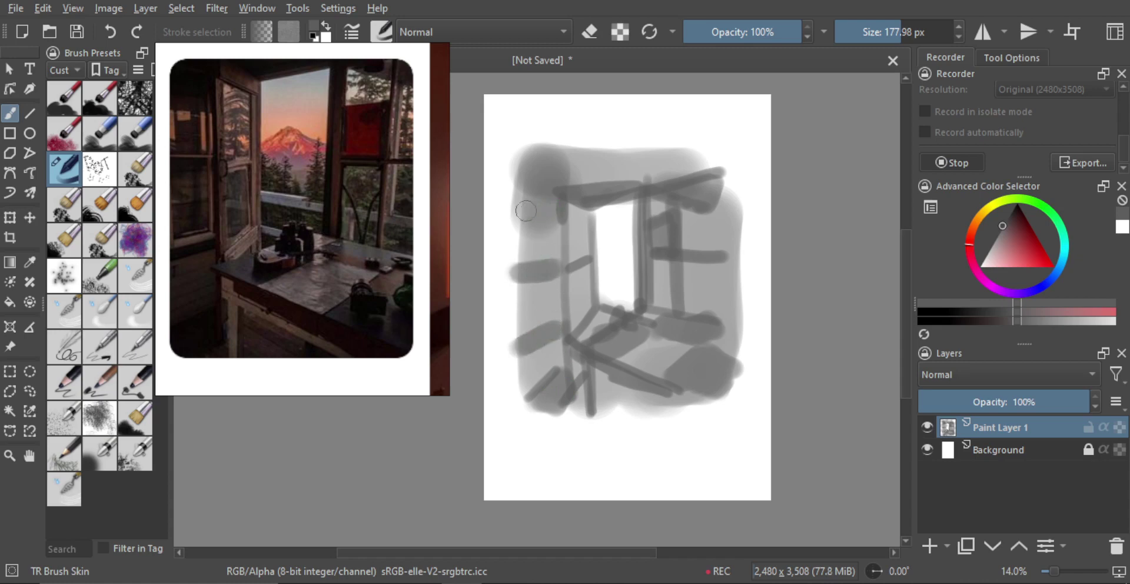
drag(525, 210, 550, 213)
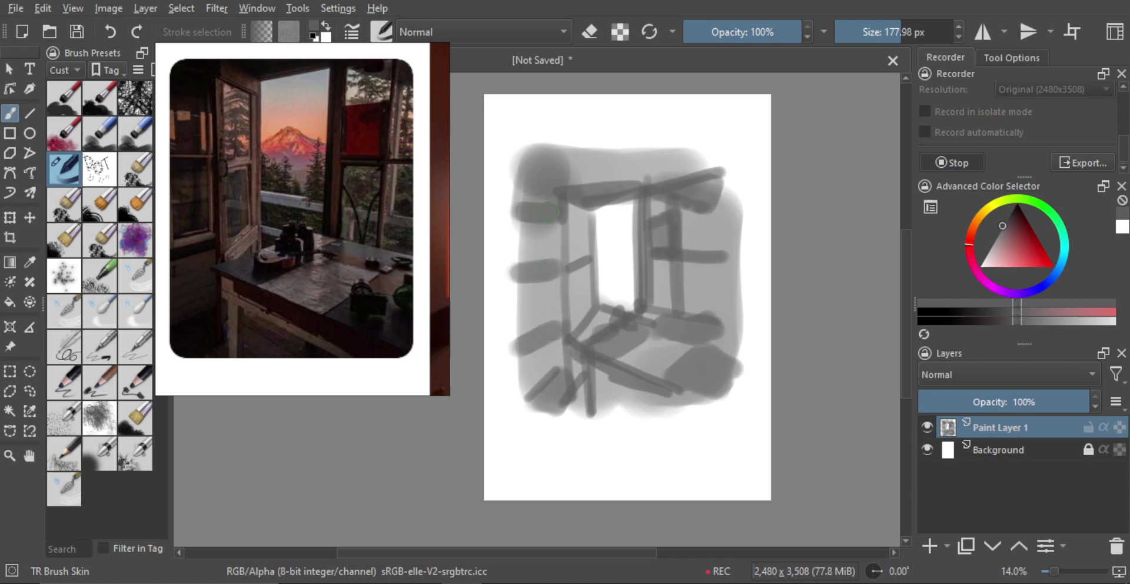
mouse_move(535, 207)
mouse_down()
mouse_move(542, 158)
mouse_move(647, 172)
mouse_move(695, 164)
mouse_up()
Erase the grey at the lower left corner of the white window opening with an eraser of about 61 px.
key(bracketright)
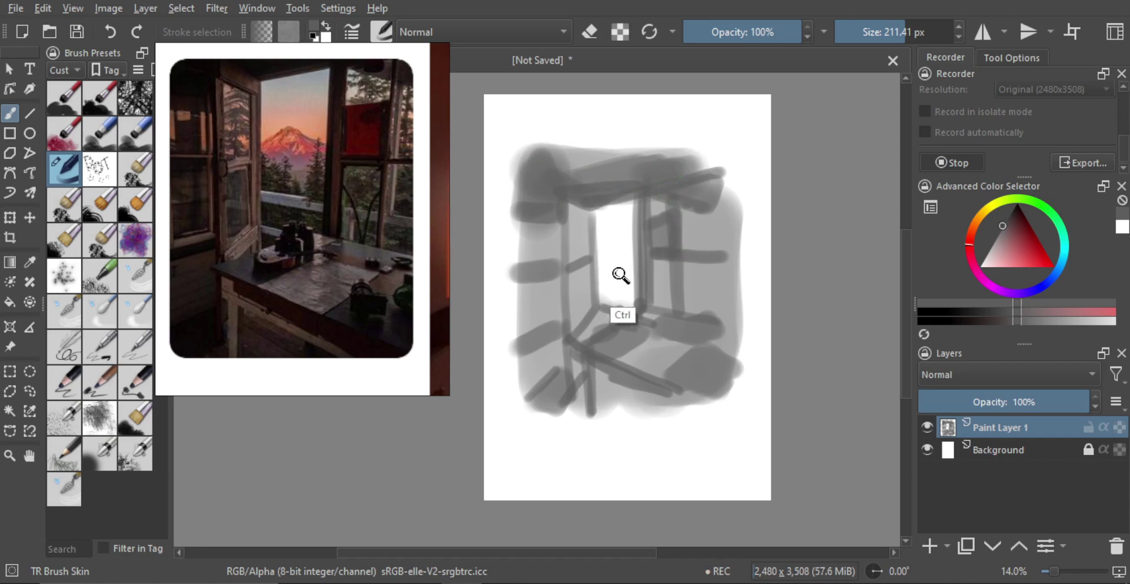
mouse_move(621, 275)
mouse_down()
mouse_move(643, 255)
mouse_move(598, 296)
mouse_move(620, 302)
mouse_up()
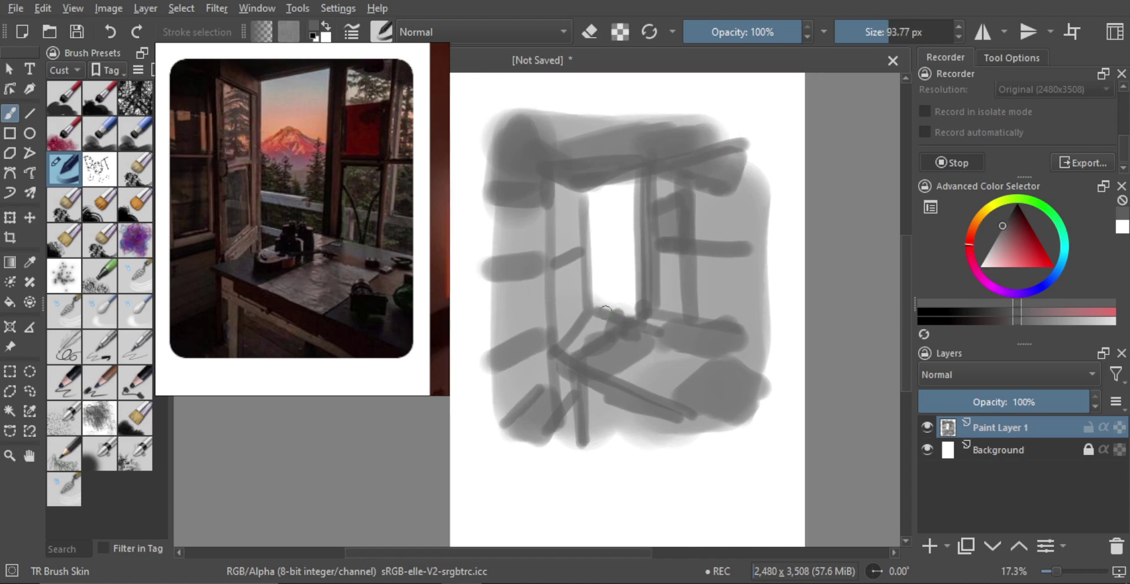
key(e)
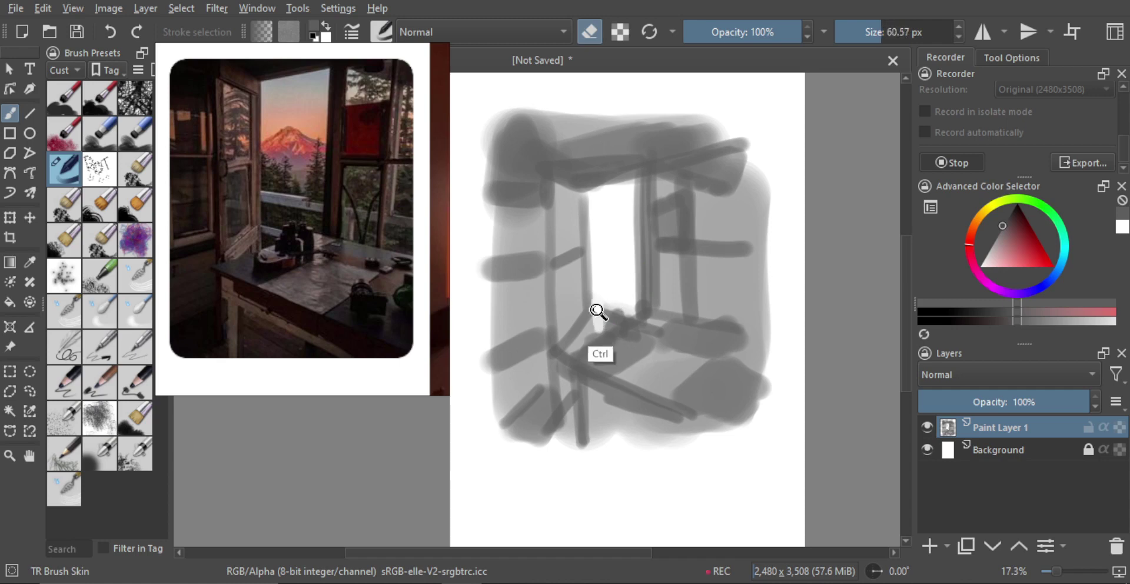
key(ctrl+z)
drag(599, 306, 600, 323)
key(e)
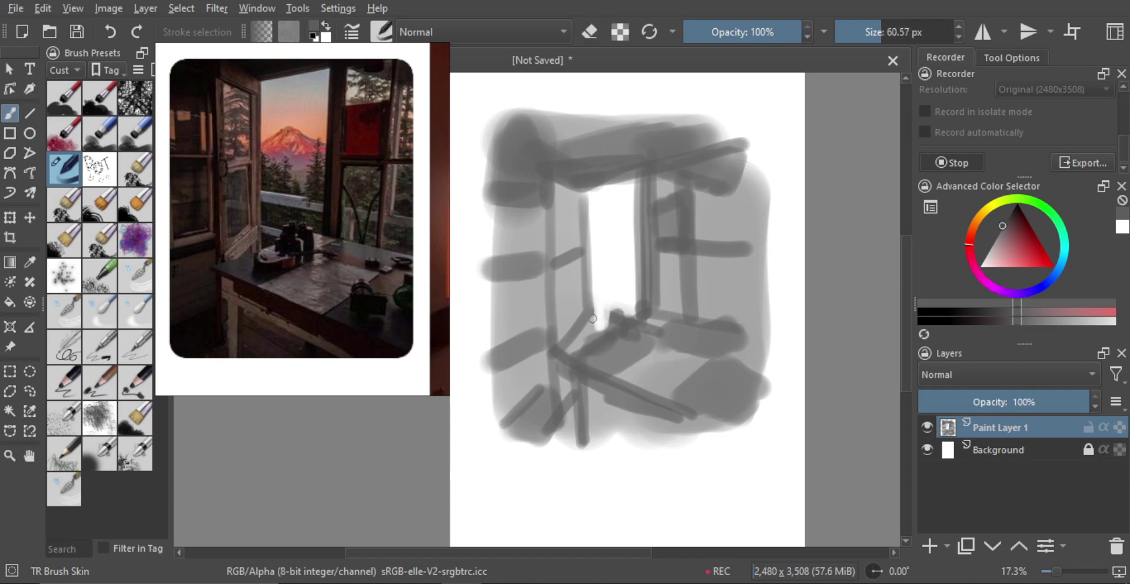
Paint a grey sill across the window opening's base and undo the trial railing and tree strokes above it.
mouse_move(591, 314)
shift+mouse_down()
mouse_move(615, 322)
mouse_move(594, 298)
mouse_move(650, 303)
shift+mouse_up()
mouse_move(595, 271)
mouse_down()
mouse_move(635, 288)
mouse_move(629, 299)
mouse_move(592, 253)
mouse_move(635, 255)
mouse_move(635, 267)
mouse_up()
key(ctrl+z)
key(ctrl+z)
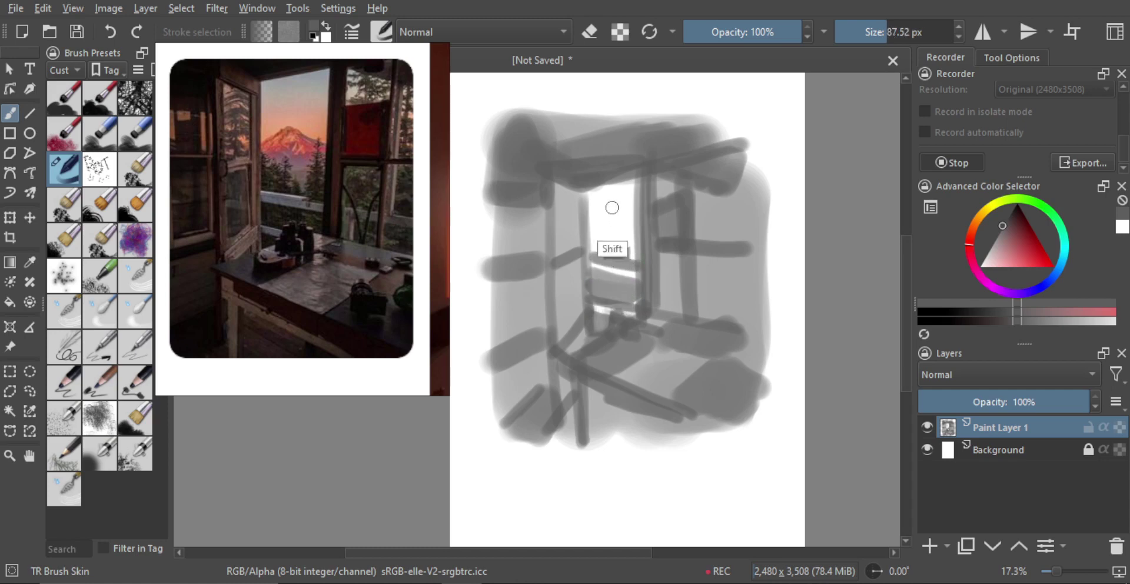
drag(599, 230, 596, 250)
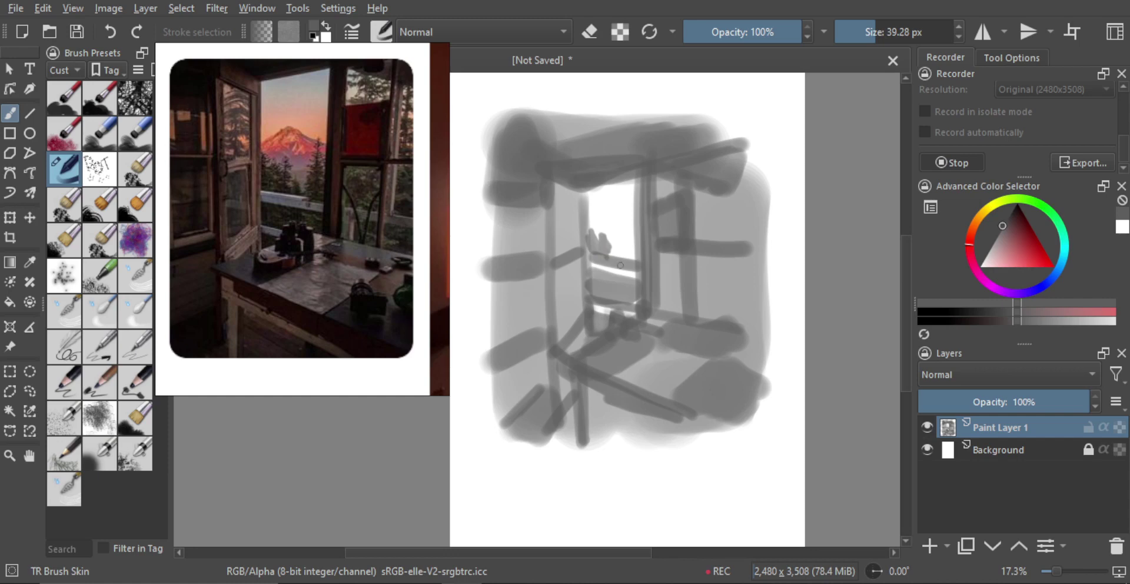
key(ctrl+z)
key(ctrl+z)
key(ctrl+z)
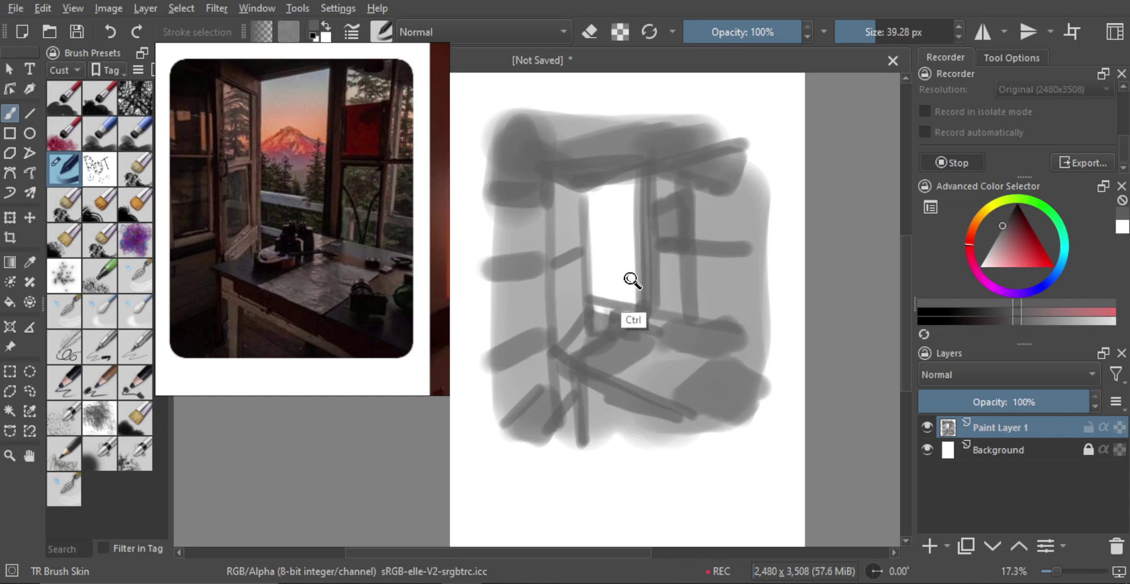
Trim the top of the window sill stroke back to white with an eraser of about 59 px.
mouse_move(604, 302)
mouse_down()
mouse_move(638, 300)
mouse_move(598, 299)
mouse_up()
key(e)
key(bracketleft)
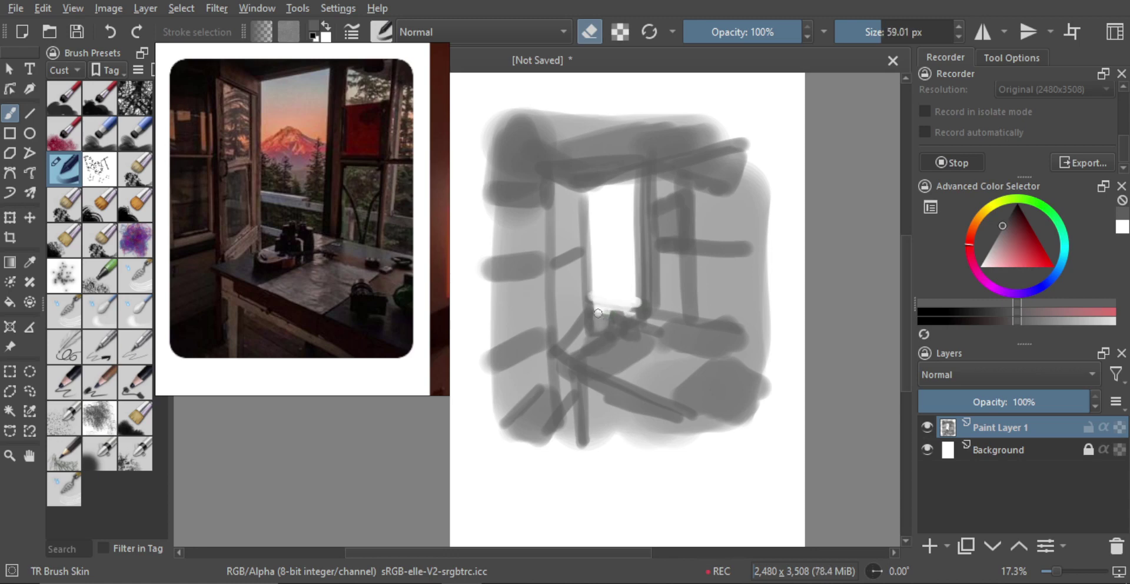
key(e)
key(bracketright)
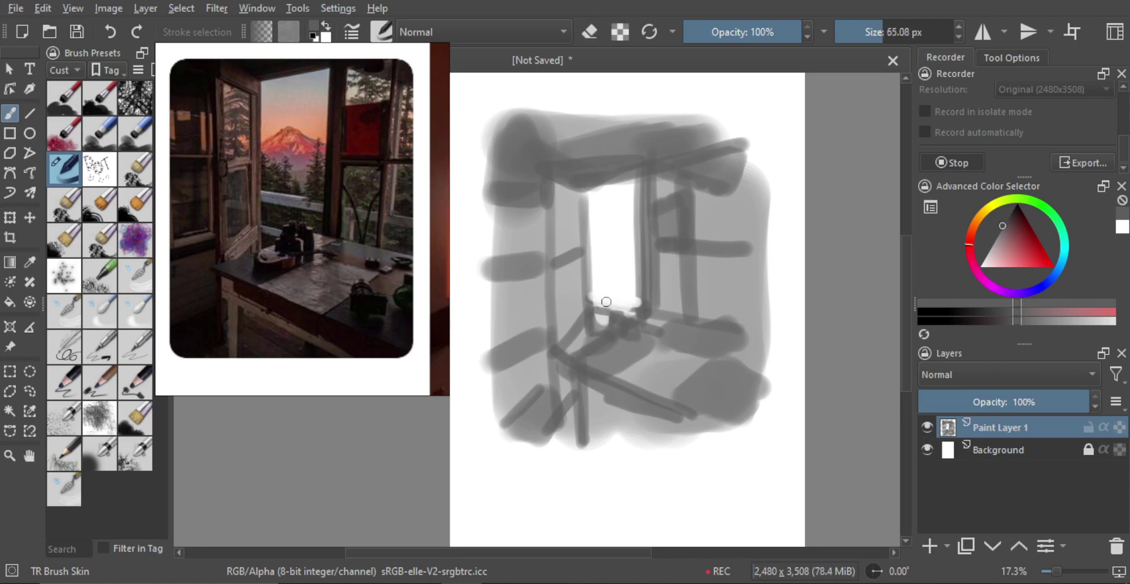
Paint a railing and grey band in the lower window opening, plus thin vertical tree trunks above it with a 21 px brush.
mouse_move(610, 296)
mouse_down()
mouse_move(588, 288)
mouse_move(642, 303)
mouse_move(588, 289)
mouse_move(637, 294)
mouse_move(615, 292)
mouse_move(637, 279)
mouse_up()
key(bracketleft)
key(bracketleft)
key(bracketleft)
key(bracketleft)
key(bracketleft)
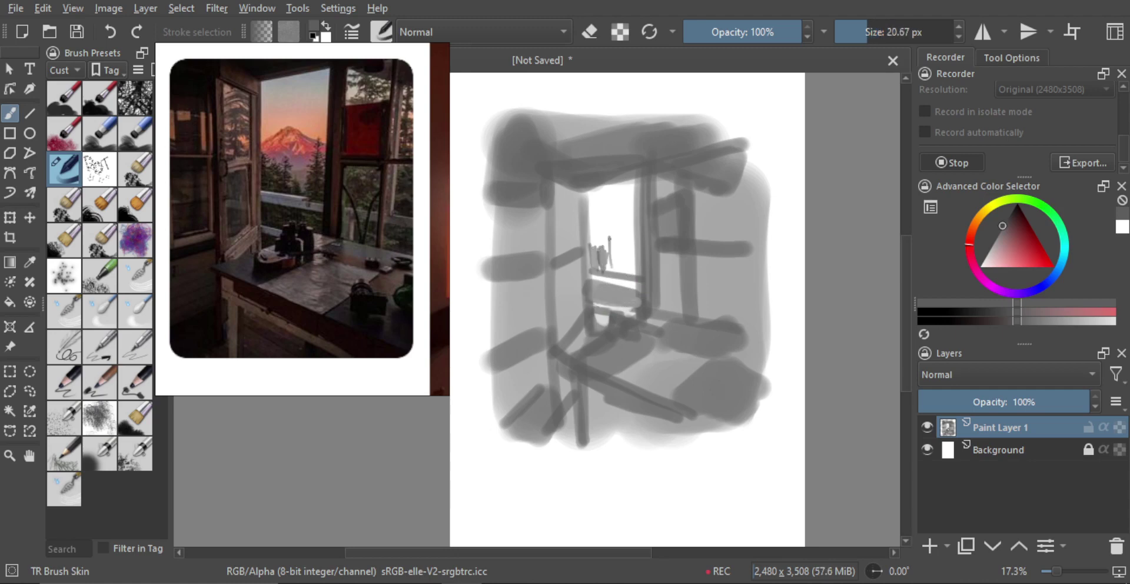
drag(628, 276, 628, 225)
drag(623, 277, 623, 253)
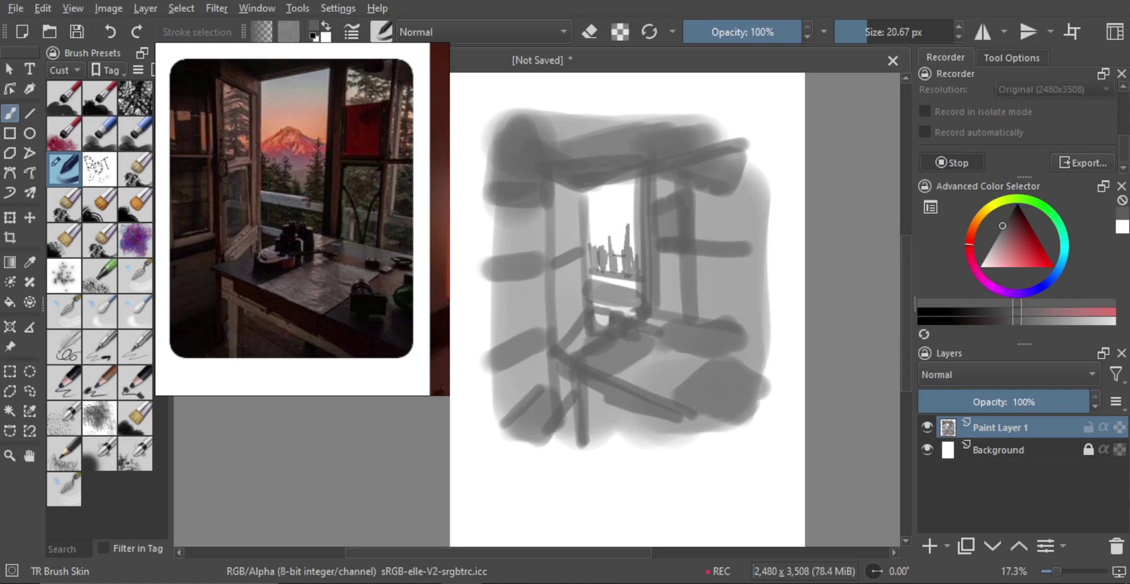
Add a peaked mountain outline above the trees in the window with a 35 px brush, undoing unwanted strokes.
key(bracketright)
key(bracketright)
mouse_move(585, 242)
mouse_down()
mouse_move(607, 222)
mouse_move(638, 235)
mouse_move(617, 220)
mouse_move(605, 229)
mouse_move(630, 241)
mouse_move(609, 221)
mouse_move(592, 234)
mouse_move(626, 225)
mouse_up()
key(ctrl+z)
key(ctrl+z)
key(ctrl+z)
key(ctrl+z)
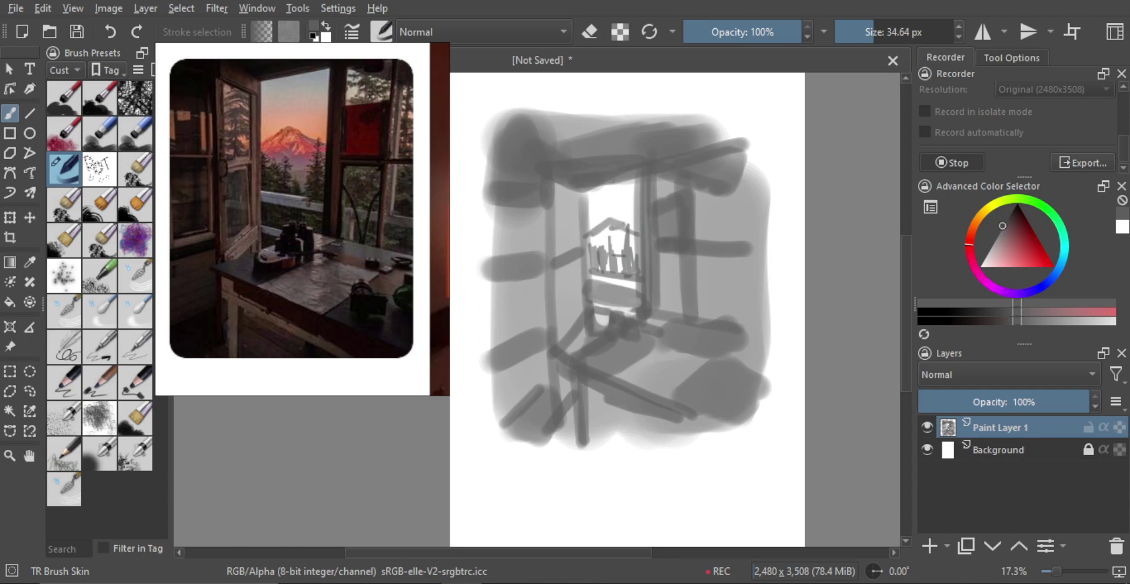
Erase along the top and right edges of the window opening with a 35 px eraser to sharpen its white shape.
key(e)
mouse_move(610, 186)
mouse_down()
mouse_move(636, 181)
mouse_move(603, 181)
mouse_move(635, 199)
mouse_move(605, 193)
mouse_move(636, 172)
mouse_move(638, 215)
mouse_move(658, 238)
mouse_up()
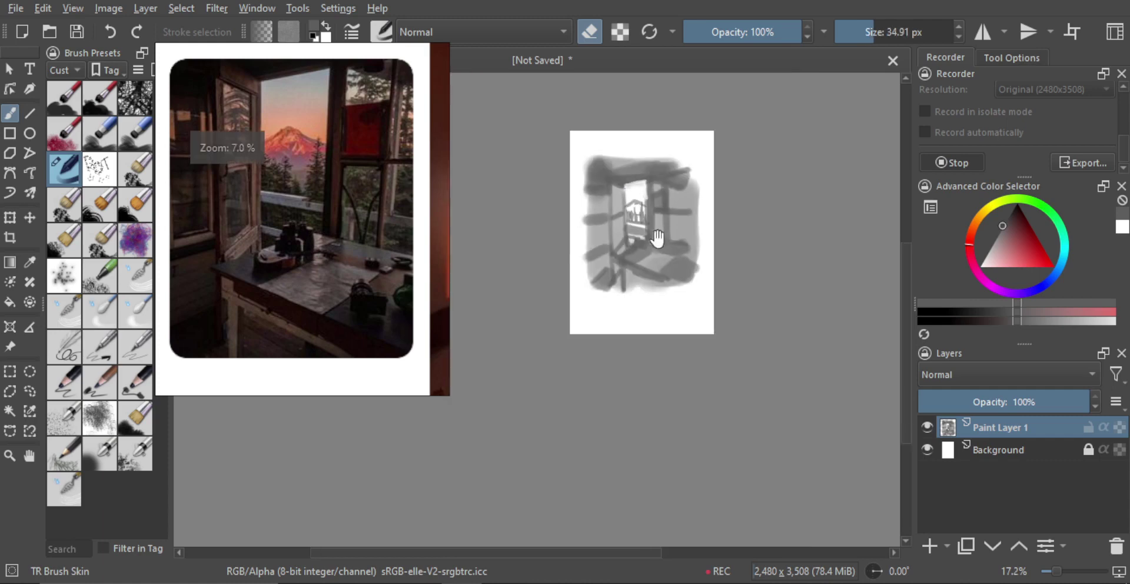
scroll(654, 230, up, 3)
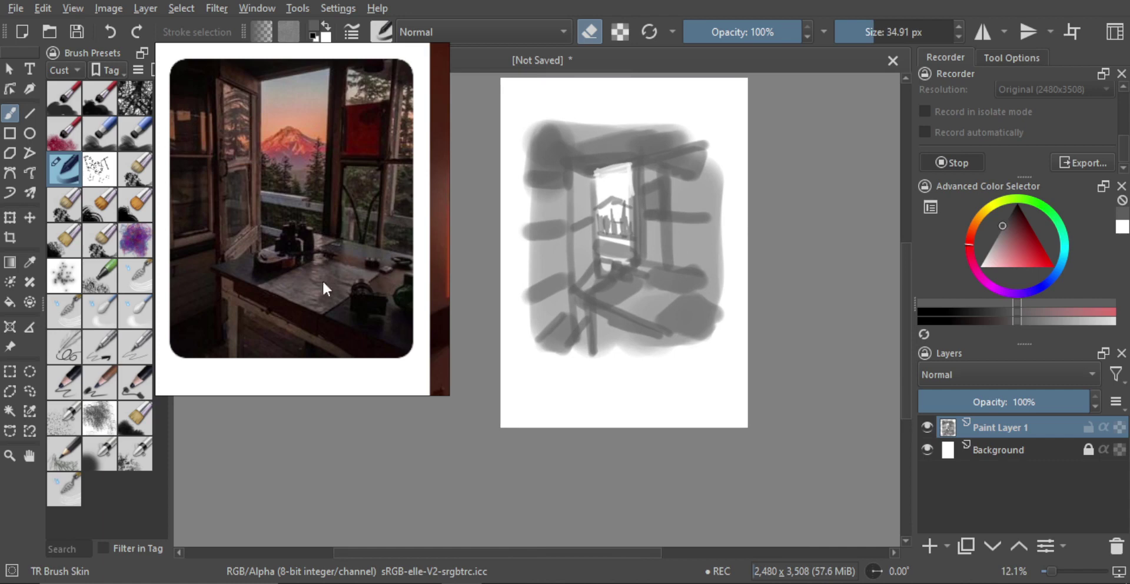
Enlarge the reference photo on the desk and paint the dark binoculars silhouette at the desk's back corner with a small brush.
alt+drag(322, 280, 361, 275)
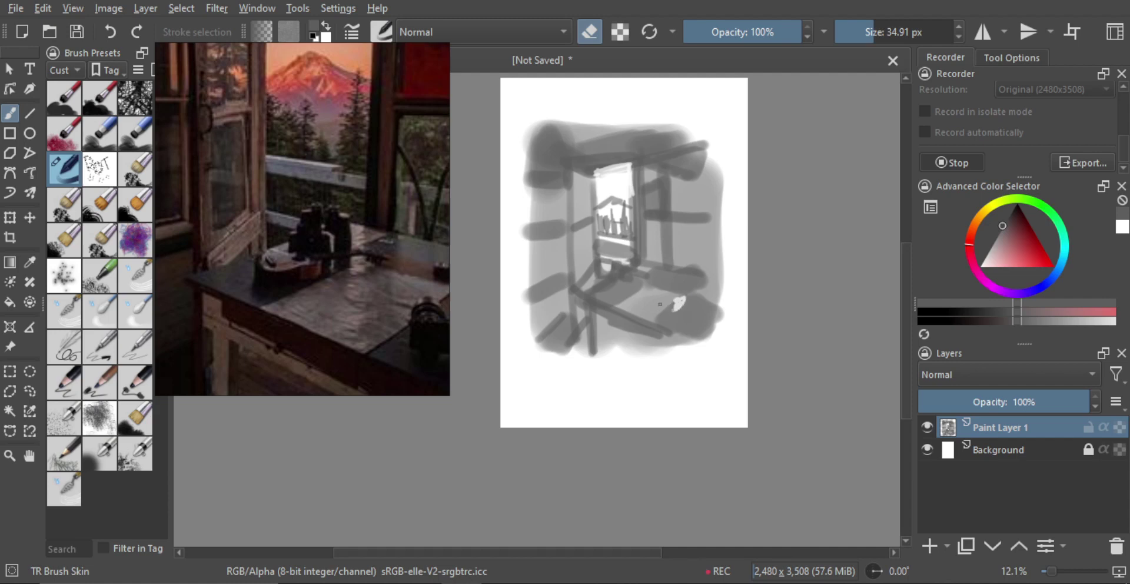
key(e)
mouse_move(623, 278)
mouse_down()
mouse_move(654, 226)
mouse_move(647, 261)
mouse_up()
shift+drag(621, 307, 591, 304)
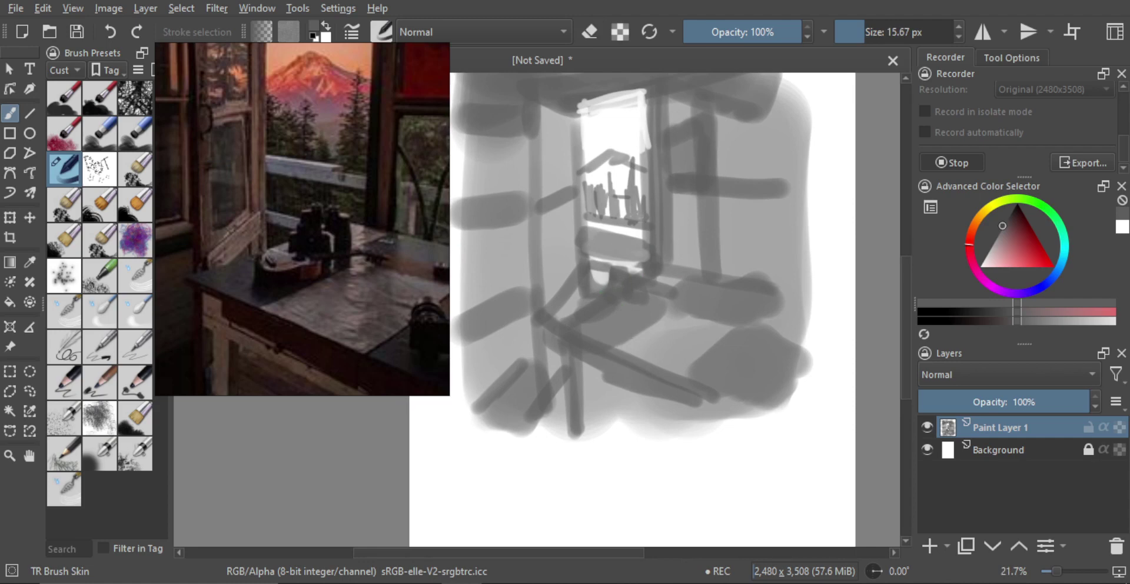
mouse_move(618, 253)
mouse_down()
mouse_move(622, 277)
mouse_move(640, 265)
mouse_move(638, 277)
mouse_move(627, 255)
mouse_move(637, 285)
mouse_move(611, 272)
mouse_move(615, 285)
mouse_move(632, 278)
mouse_move(613, 291)
mouse_move(623, 298)
mouse_move(612, 282)
mouse_move(589, 309)
mouse_up()
key(ctrl+z)
key(ctrl+z)
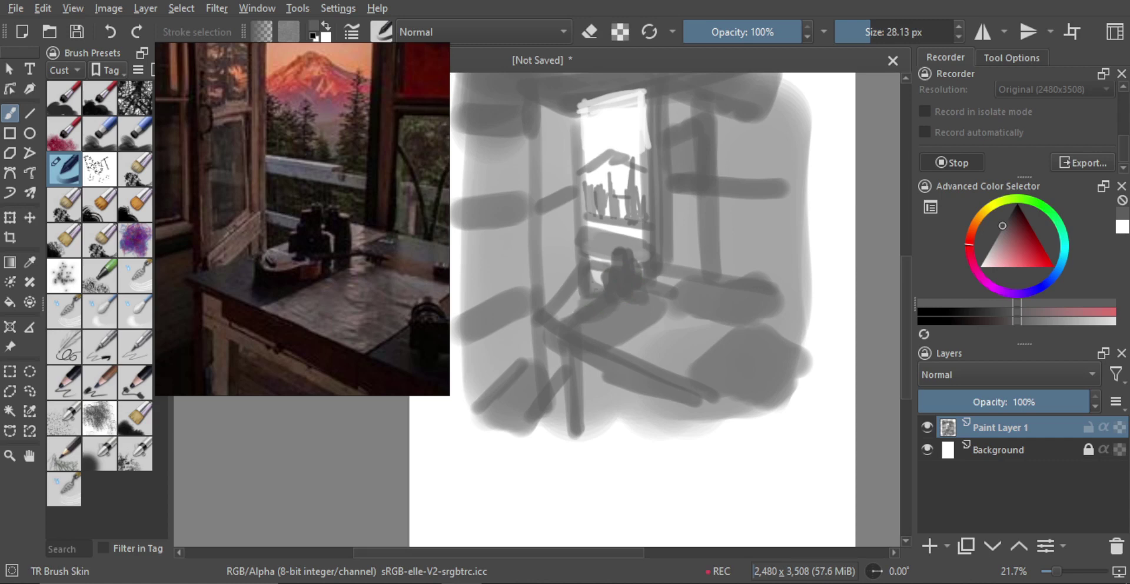
Block in a dark bowl shape beside the binoculars and darken the desk's rear corner around it with a brush of about 37–55 px.
drag(604, 294, 596, 299)
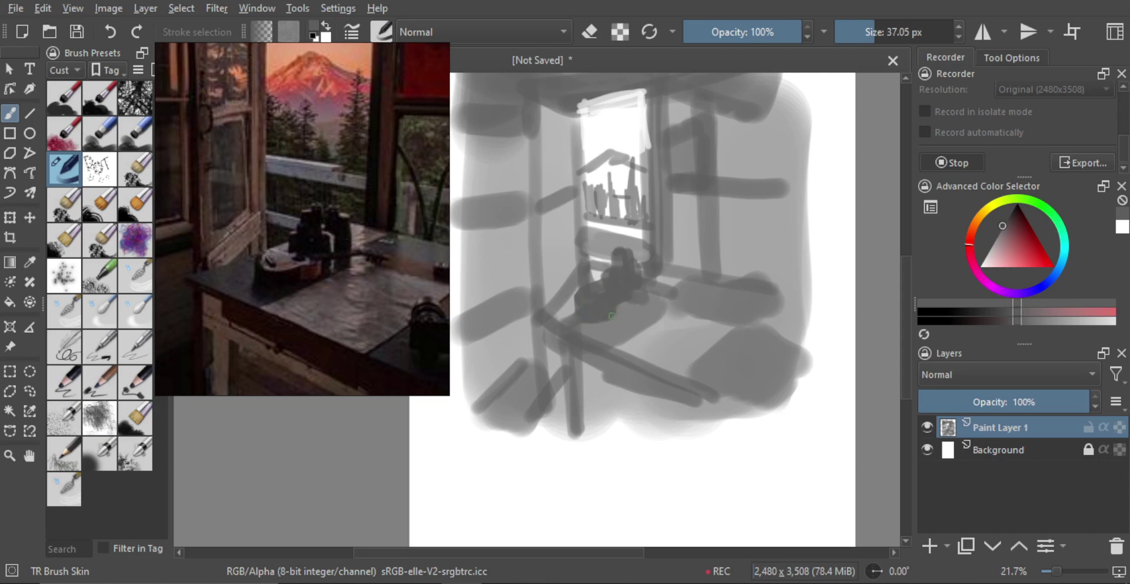
drag(615, 313, 627, 299)
mouse_move(633, 309)
mouse_down()
mouse_move(634, 290)
mouse_move(673, 292)
mouse_move(612, 299)
mouse_move(602, 284)
mouse_up()
key(e)
mouse_move(617, 300)
mouse_down()
mouse_move(597, 297)
mouse_move(571, 316)
mouse_move(574, 299)
mouse_move(600, 298)
mouse_move(591, 297)
mouse_up()
key(e)
mouse_move(551, 315)
mouse_down()
mouse_move(574, 308)
mouse_move(553, 318)
mouse_move(601, 325)
mouse_move(596, 336)
mouse_move(646, 314)
mouse_move(603, 337)
mouse_move(647, 313)
mouse_move(616, 333)
mouse_up()
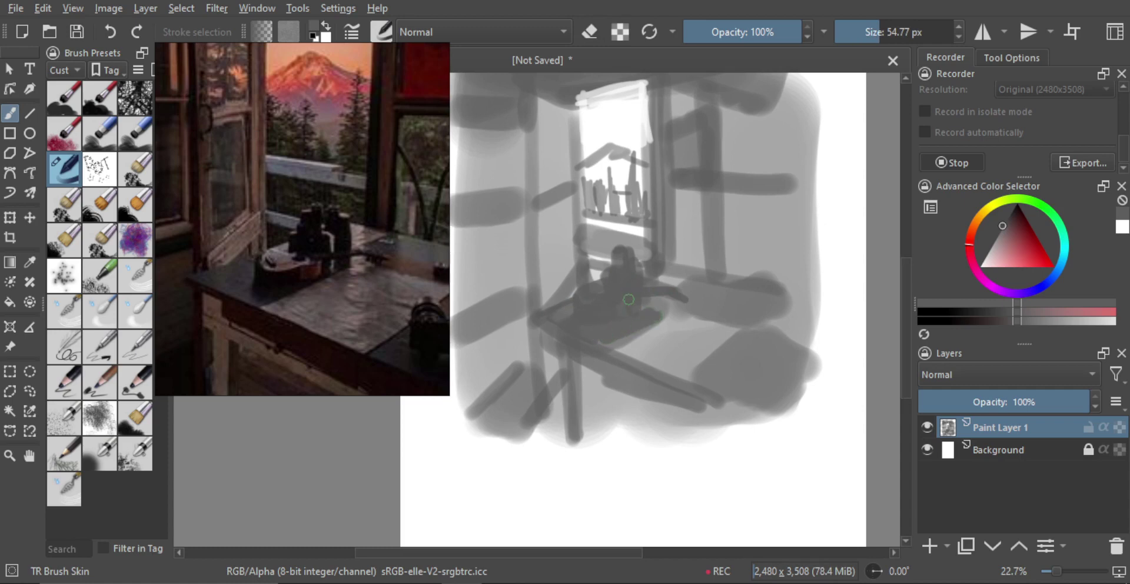
Try to carve small highlights into the bowl beside the binoculars with a 7 px eraser.
scroll(603, 299, up, 1)
key(e)
scroll(613, 298, up, 1)
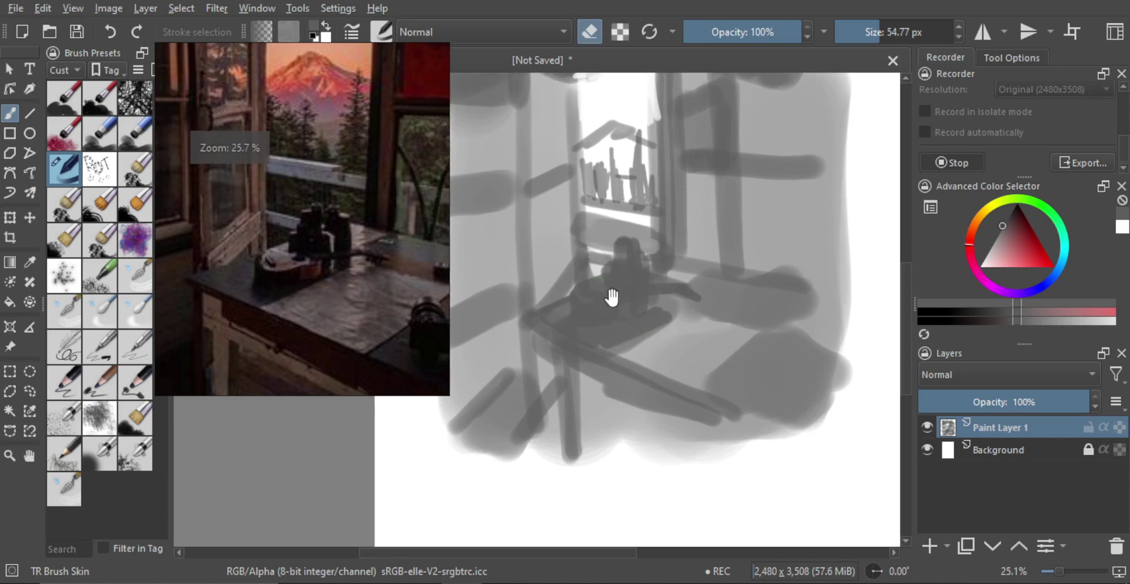
drag(612, 297, 610, 311)
shift+drag(614, 298, 606, 297)
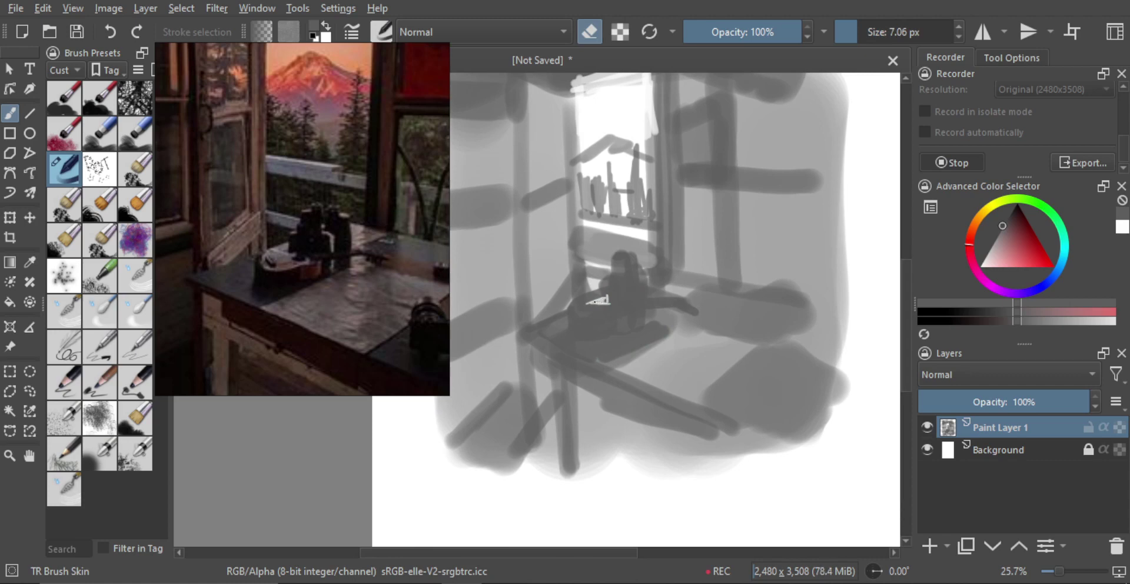
drag(600, 300, 602, 324)
mouse_move(602, 309)
mouse_down()
mouse_move(588, 318)
mouse_move(605, 317)
mouse_move(580, 309)
mouse_move(624, 303)
mouse_move(608, 319)
mouse_up()
key(ctrl+z)
Sample a light grey from the desktop and paint two light ovals in the bowl with a 62 px brush.
alt+click(677, 355)
key(ctrl+z)
key(ctrl+z)
key(ctrl+z)
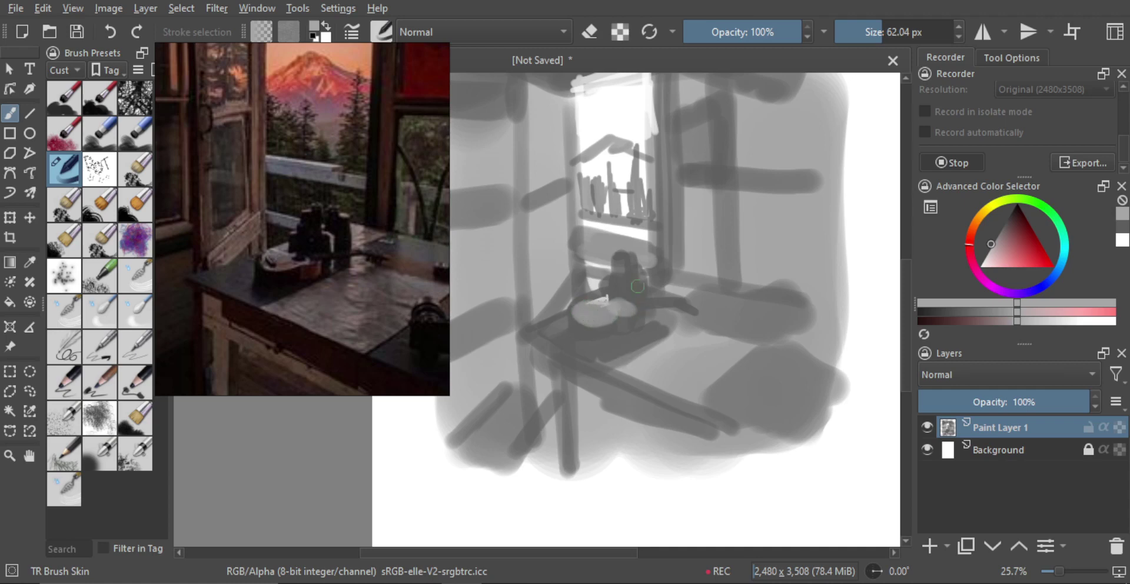
Sample a dark grey from the desk and paint small dark marks inside the bowl's light ovals with a 23 px brush.
scroll(613, 315, up, 1)
ctrl+click(632, 334)
mouse_move(613, 302)
shift+mouse_down()
mouse_move(583, 316)
mouse_move(621, 302)
mouse_move(619, 410)
mouse_move(630, 322)
shift+mouse_up()
scroll(627, 312, up, 2)
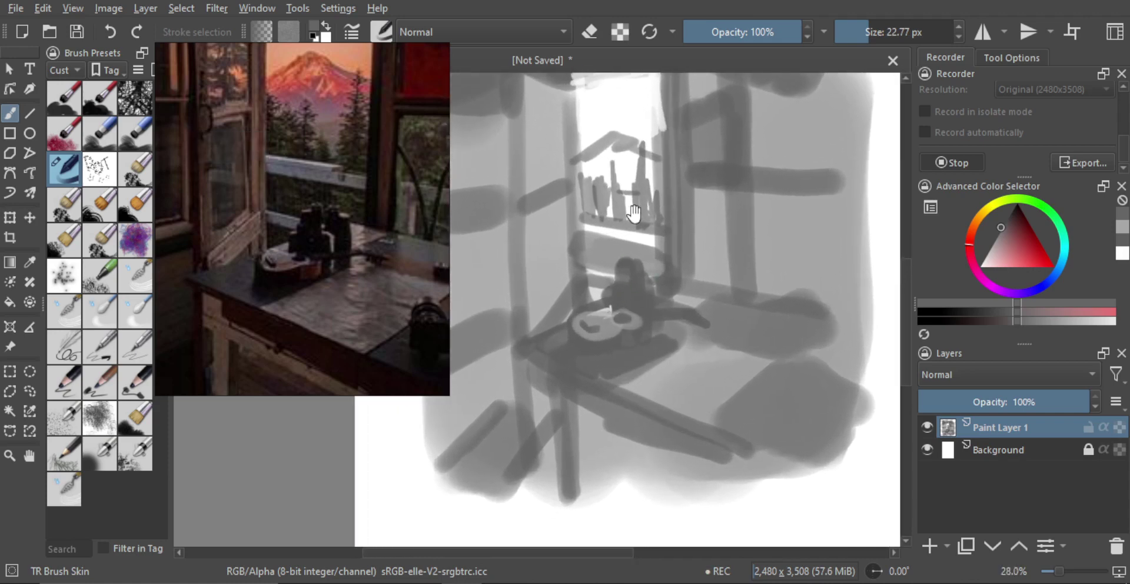
scroll(633, 327, up, 3)
Sample a light grey from the desktop and lighten the desk's left corner beside the bowl with a 70 px brush.
mouse_move(607, 352)
mouse_down()
mouse_move(606, 312)
mouse_move(587, 370)
mouse_move(546, 355)
mouse_move(593, 341)
mouse_move(612, 367)
mouse_move(616, 341)
mouse_up()
ctrl+click(667, 389)
key(ctrl+z)
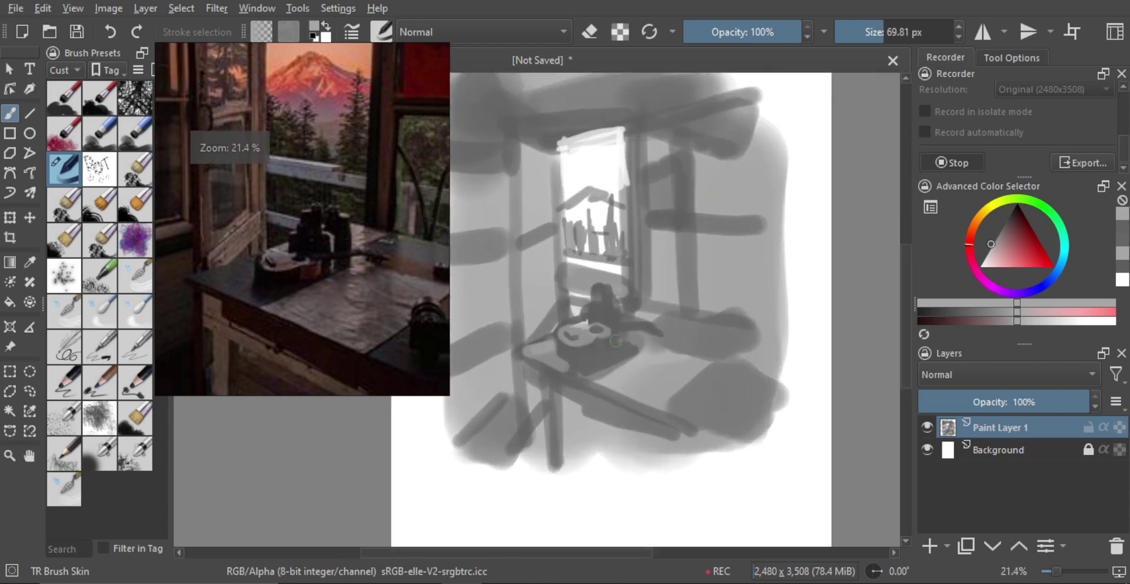
Paint a light grey sheet of paper across the middle of the desktop, redoing rejected strokes, with a 49 px brush.
scroll(617, 340, up, 1)
key(bracketleft)
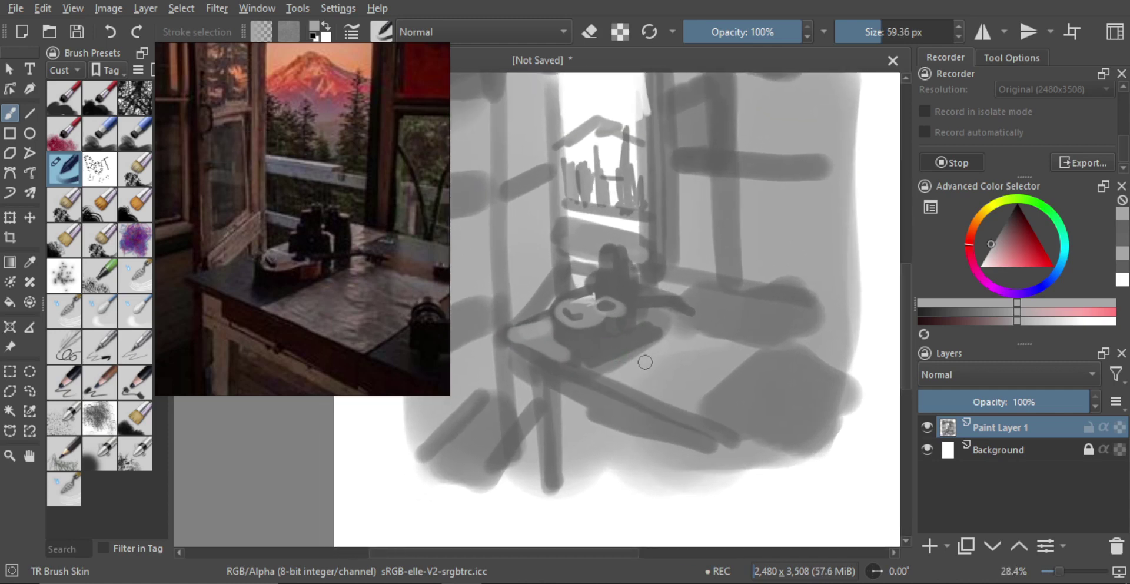
key(bracketleft)
key(bracketleft)
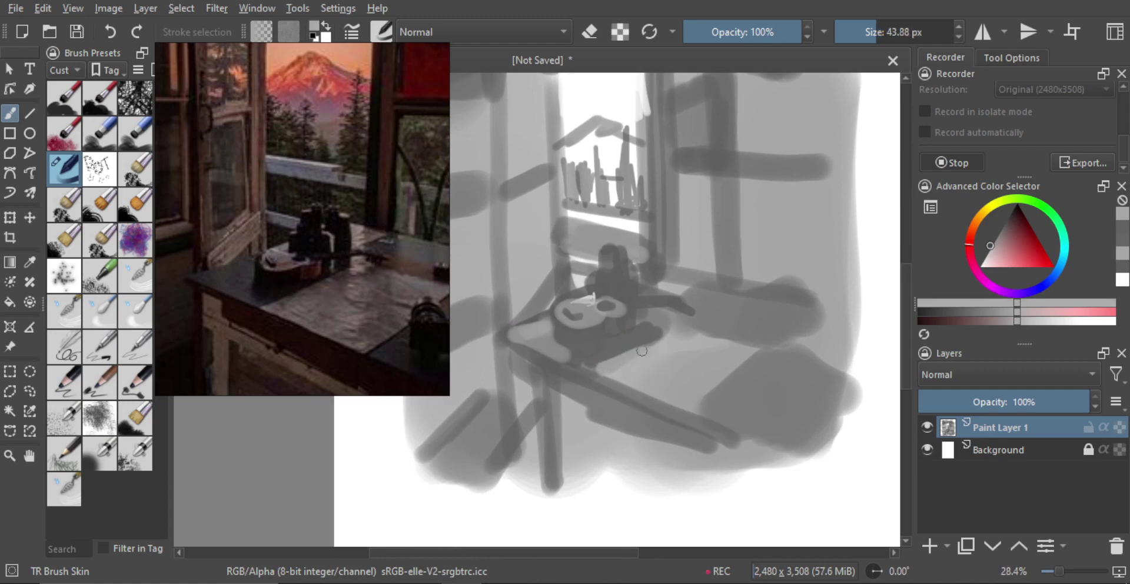
mouse_move(596, 368)
mouse_down()
mouse_move(668, 331)
mouse_move(587, 361)
mouse_move(660, 330)
mouse_move(611, 362)
mouse_move(627, 376)
mouse_move(588, 368)
mouse_move(646, 376)
mouse_move(658, 346)
mouse_move(589, 365)
mouse_move(664, 395)
mouse_move(648, 343)
mouse_move(639, 348)
mouse_move(691, 327)
mouse_move(664, 322)
mouse_move(733, 343)
mouse_move(666, 334)
mouse_move(737, 357)
mouse_up()
key(ctrl+z)
key(ctrl+z)
key(ctrl+z)
key(bracketleft)
key(bracketleft)
key(ctrl+z)
scroll(710, 382, down, 3)
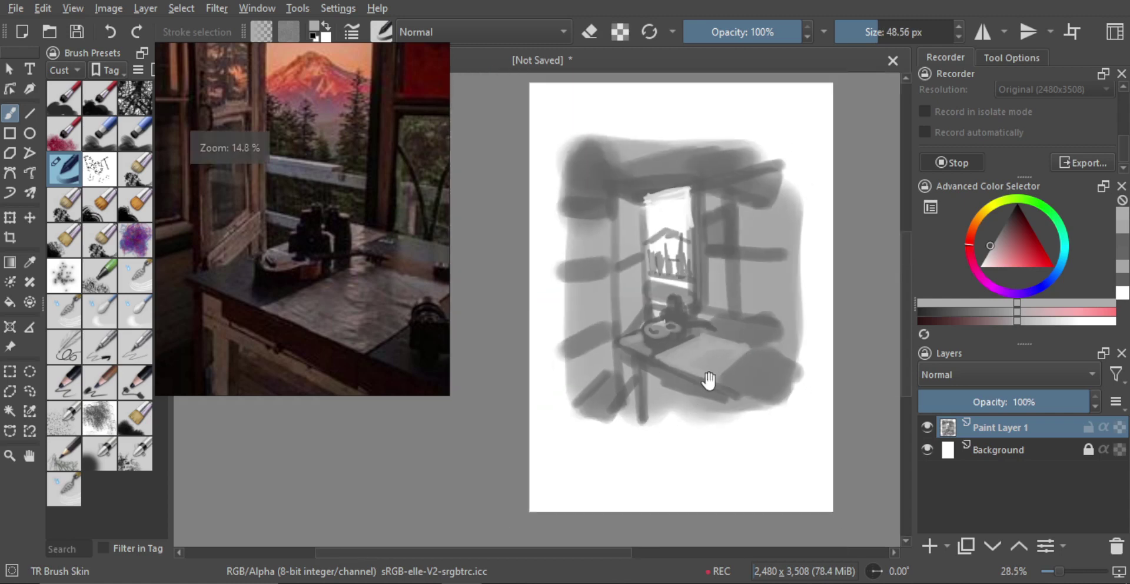
Sample a dark grey from the desk and darken its left corner around the bowl with a 72 px brush.
scroll(706, 334, up, 3)
scroll(680, 334, up, 1)
ctrl+click(651, 354)
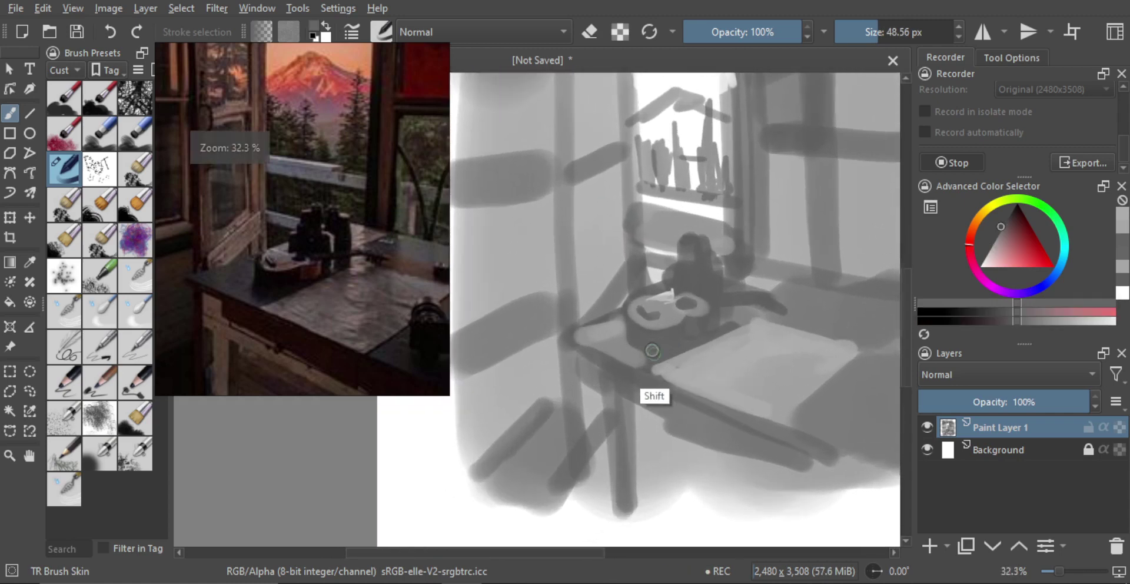
drag(636, 361, 650, 359)
mouse_move(584, 340)
mouse_down()
mouse_move(650, 364)
mouse_move(586, 335)
mouse_move(613, 331)
mouse_up()
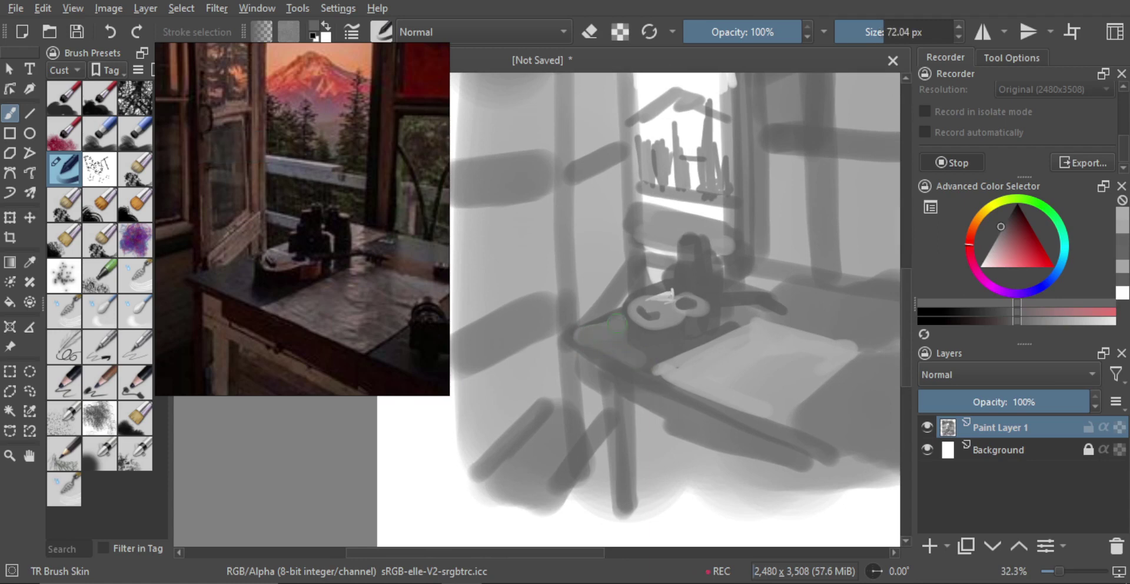
Paint a dark grey line along the far edge of the light paper on the desk with a 43 px brush.
scroll(694, 347, down, 2)
mouse_move(714, 342)
mouse_down()
mouse_move(698, 359)
mouse_move(697, 324)
mouse_move(715, 361)
mouse_up()
scroll(696, 334, up, 1)
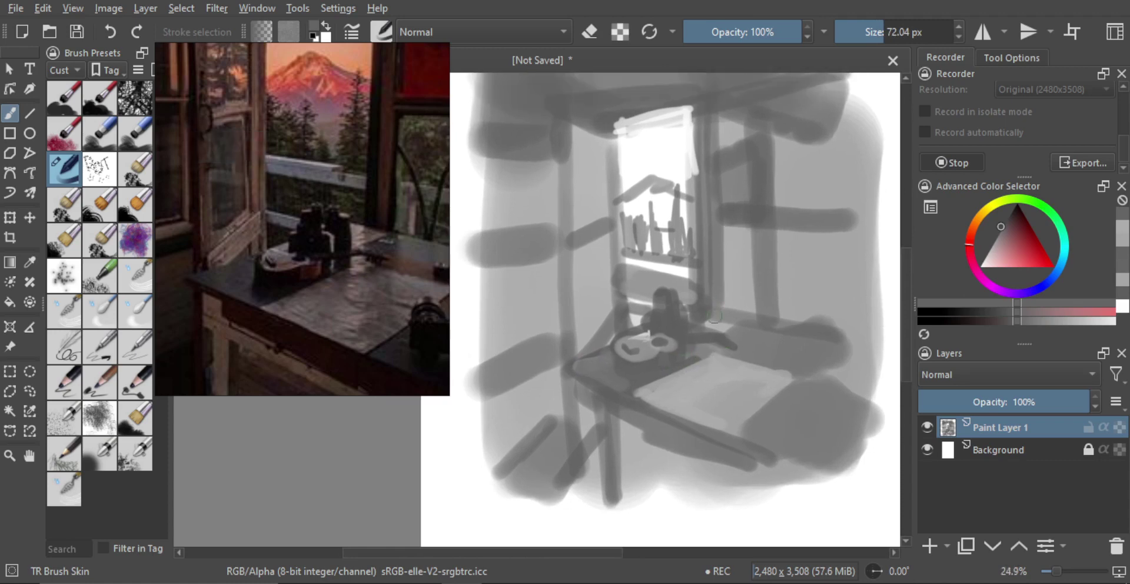
drag(714, 317, 669, 307)
key(alt)
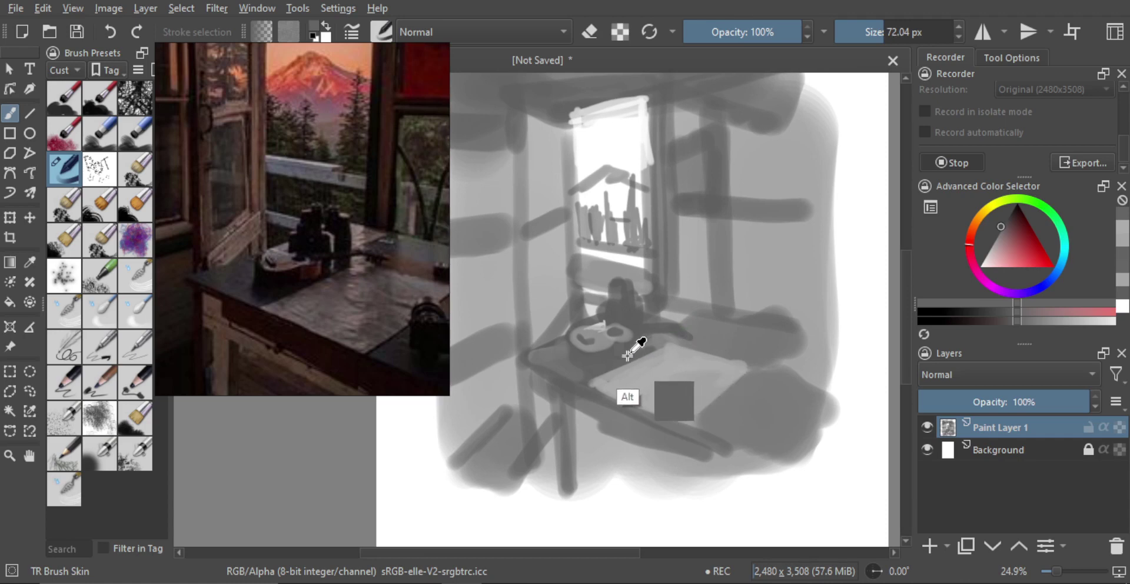
shift+drag(664, 342, 646, 342)
mouse_move(670, 346)
mouse_down()
mouse_move(753, 378)
mouse_move(748, 362)
mouse_move(698, 352)
mouse_move(751, 369)
mouse_up()
key(ctrl+z)
key(ctrl+z)
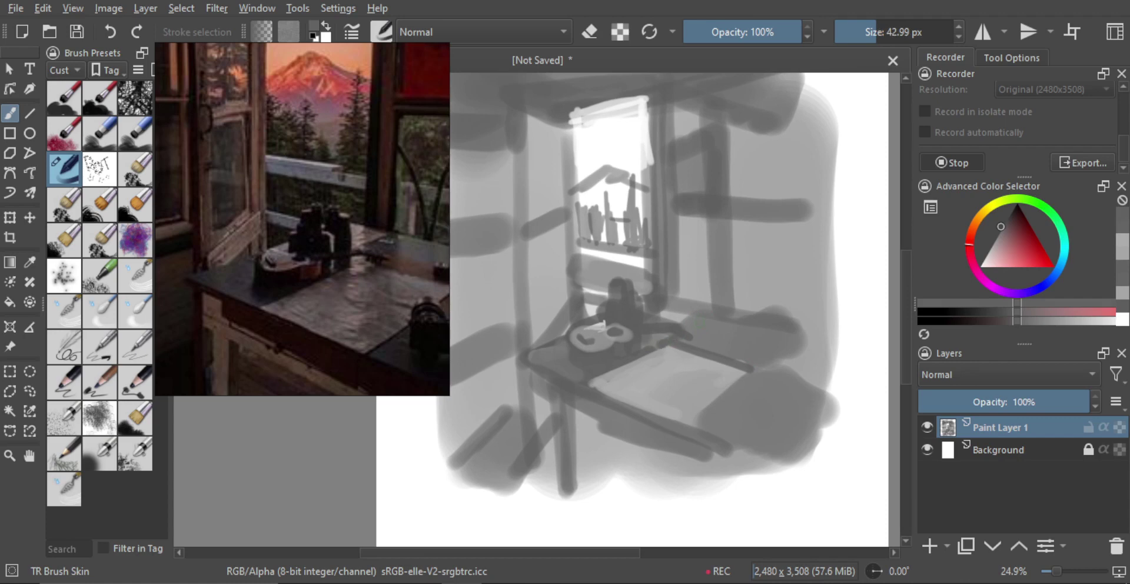
Redo the far side of the desk, filling the area behind the light paper with dark grey using a 51 px brush.
key(ctrl+z)
mouse_move(675, 335)
mouse_down()
mouse_move(654, 339)
mouse_move(695, 325)
mouse_move(800, 340)
mouse_up()
key(ctrl+z)
mouse_move(716, 319)
mouse_down()
mouse_move(799, 333)
mouse_move(715, 336)
mouse_move(749, 352)
mouse_move(769, 344)
mouse_up()
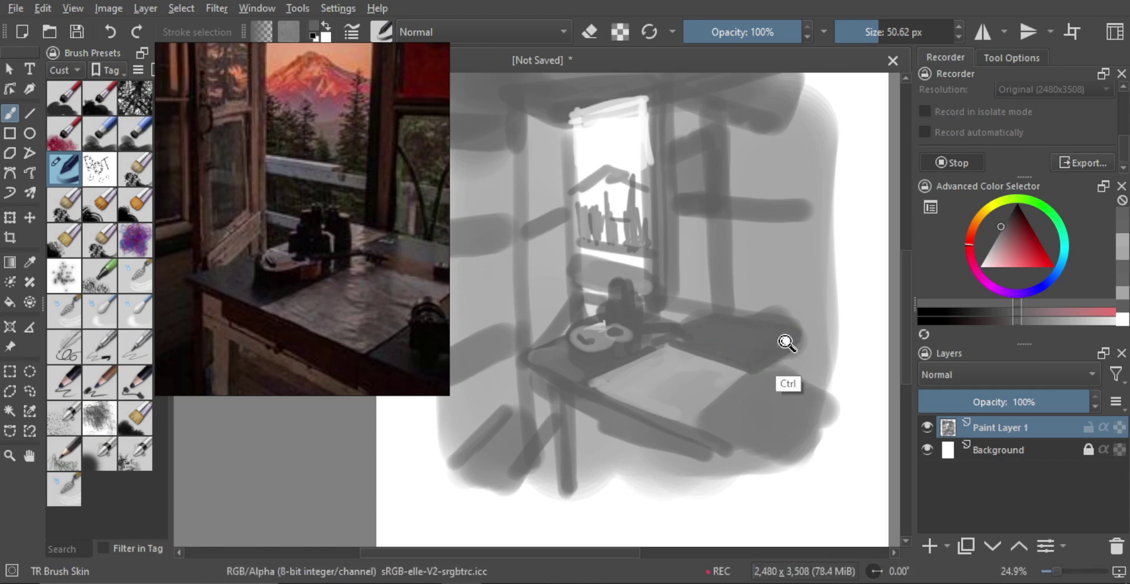
Try Paint Layer 1 at 67% opacity, then restore it to 100%.
scroll(705, 344, down, 3)
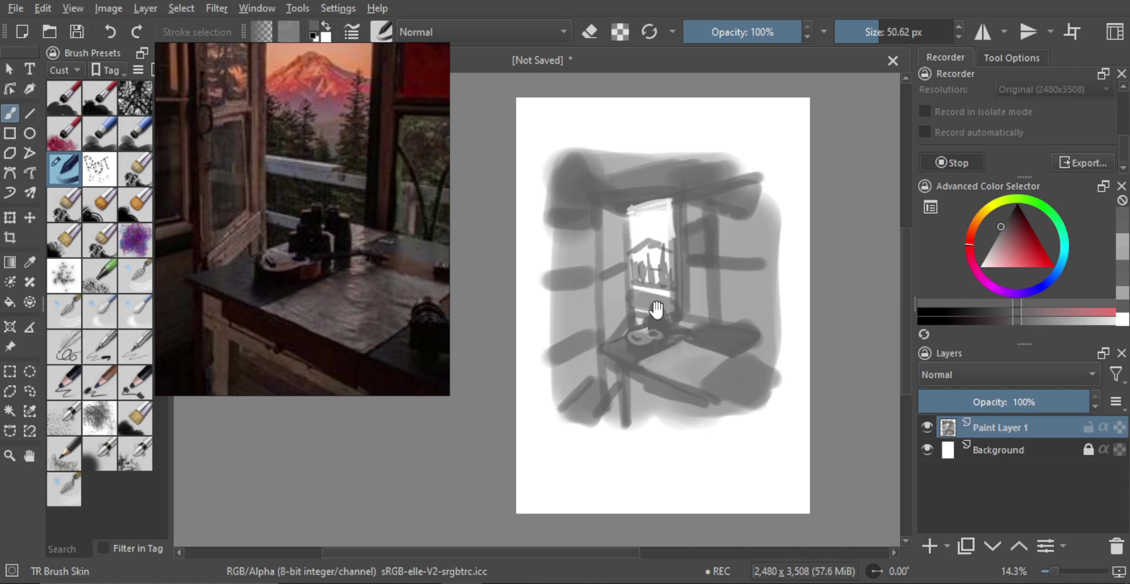
scroll(676, 330, up, 1)
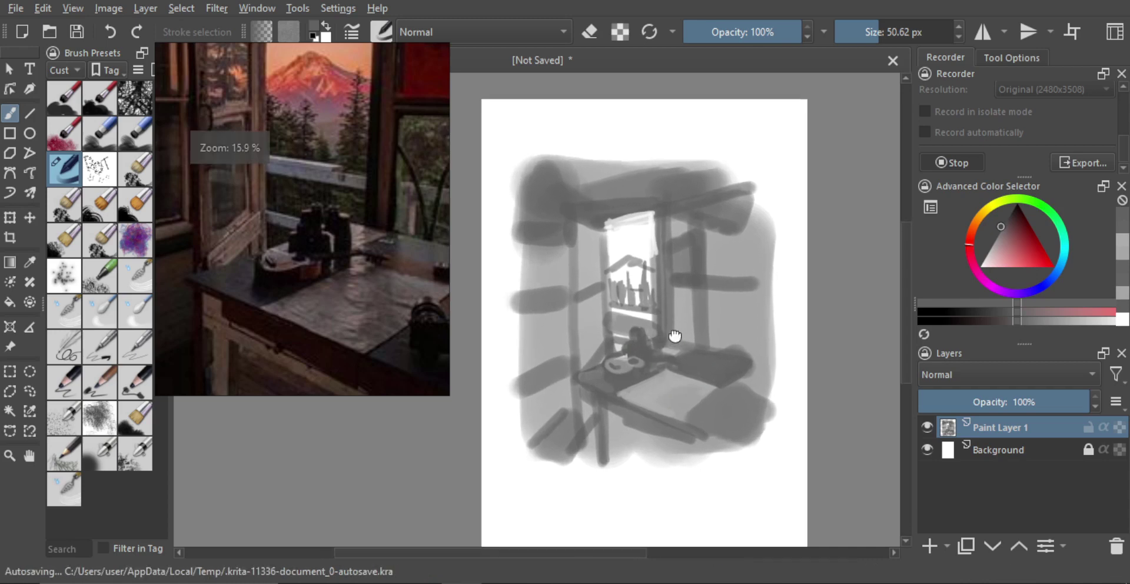
drag(1059, 401, 1033, 402)
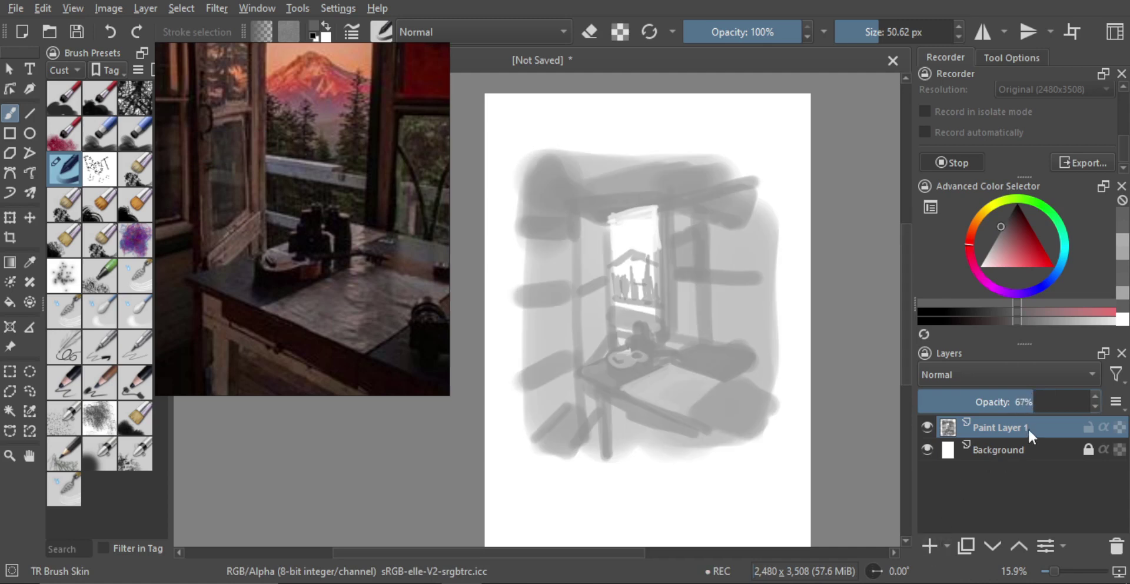
drag(1054, 400, 1096, 402)
Bring the whole cabin reference photo into view and switch it to greyscale.
scroll(379, 276, down, 5)
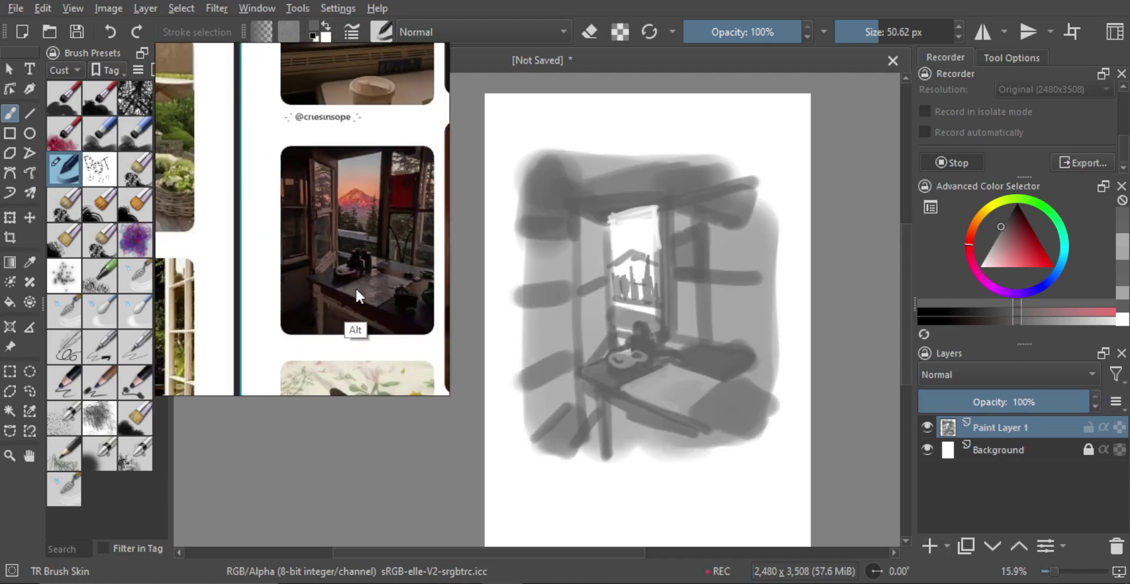
drag(356, 287, 325, 292)
scroll(332, 276, up, 1)
key(alt+g)
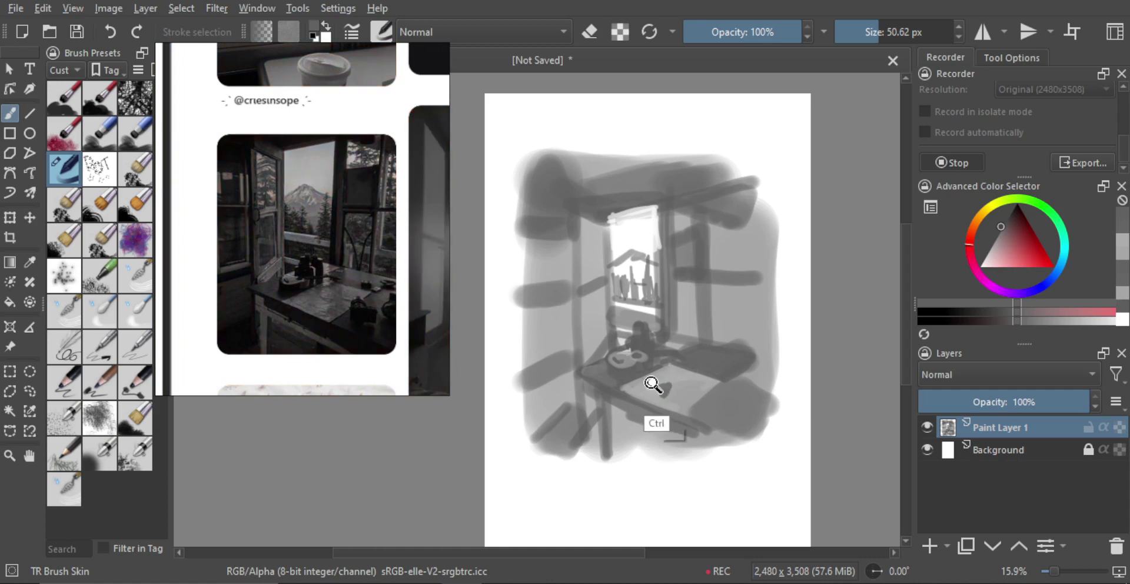
Strengthen the desk's long front edge with straight dark grey strokes about 1,043 px long, using a 60 px brush.
mouse_move(659, 389)
mouse_down()
mouse_move(674, 388)
mouse_move(592, 387)
mouse_move(583, 377)
mouse_move(748, 440)
mouse_up()
key(v)
mouse_move(603, 390)
mouse_down()
mouse_move(722, 445)
mouse_move(749, 450)
mouse_move(744, 441)
mouse_up()
key(v)
key(v)
drag(605, 395, 732, 448)
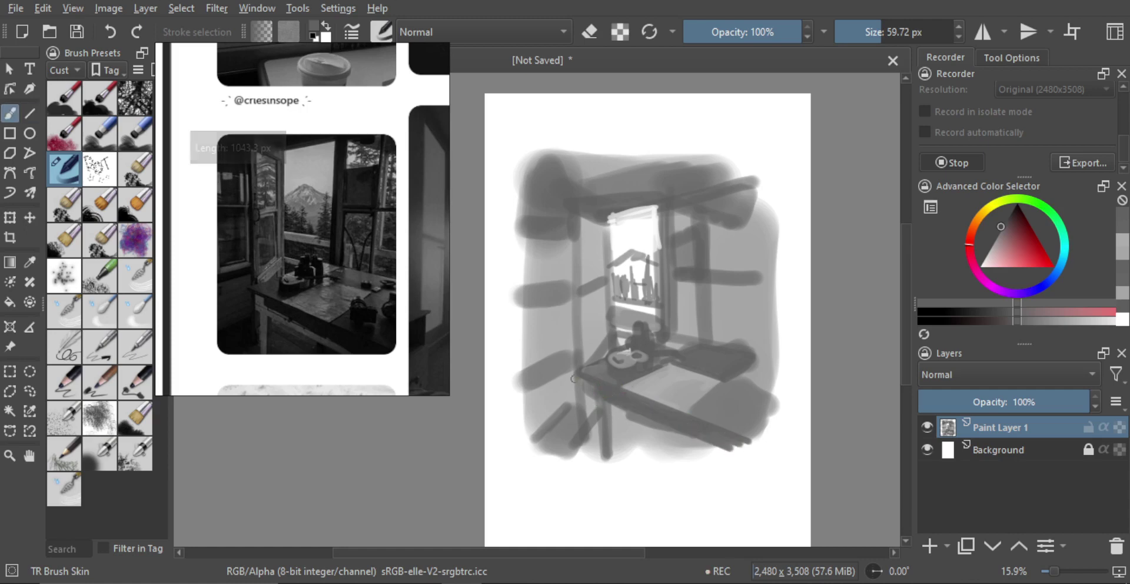
Draw a straight dark vertical post about 1,898 px long beside the desk, and darken the lower-left wall corner with a 78 px brush.
key(v)
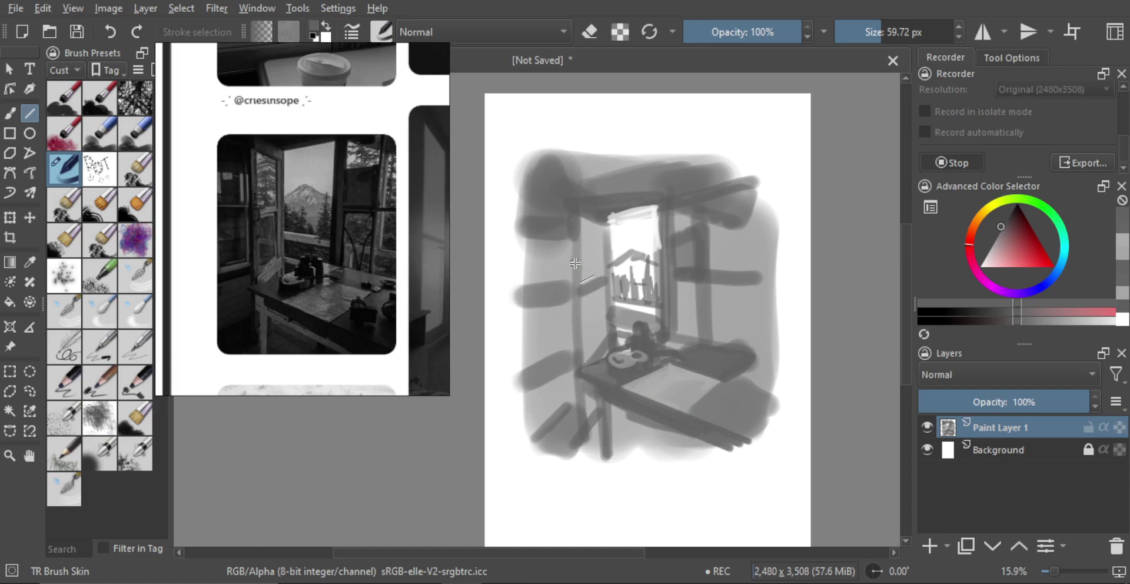
drag(579, 212, 582, 457)
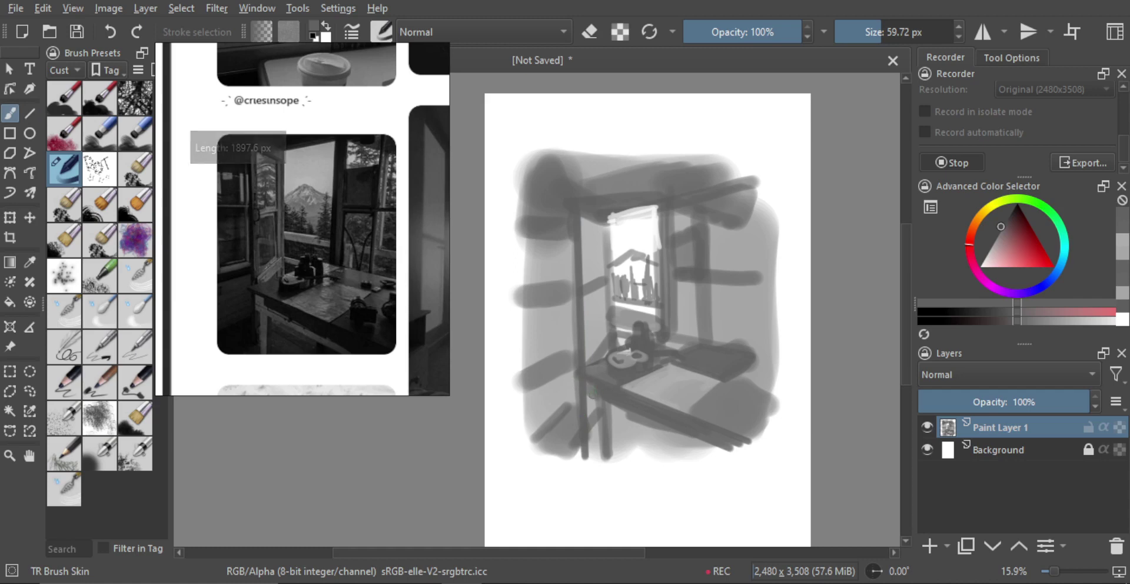
key(v)
mouse_move(581, 398)
mouse_down()
mouse_move(520, 435)
mouse_move(565, 466)
mouse_move(568, 421)
mouse_move(549, 444)
mouse_move(578, 460)
mouse_up()
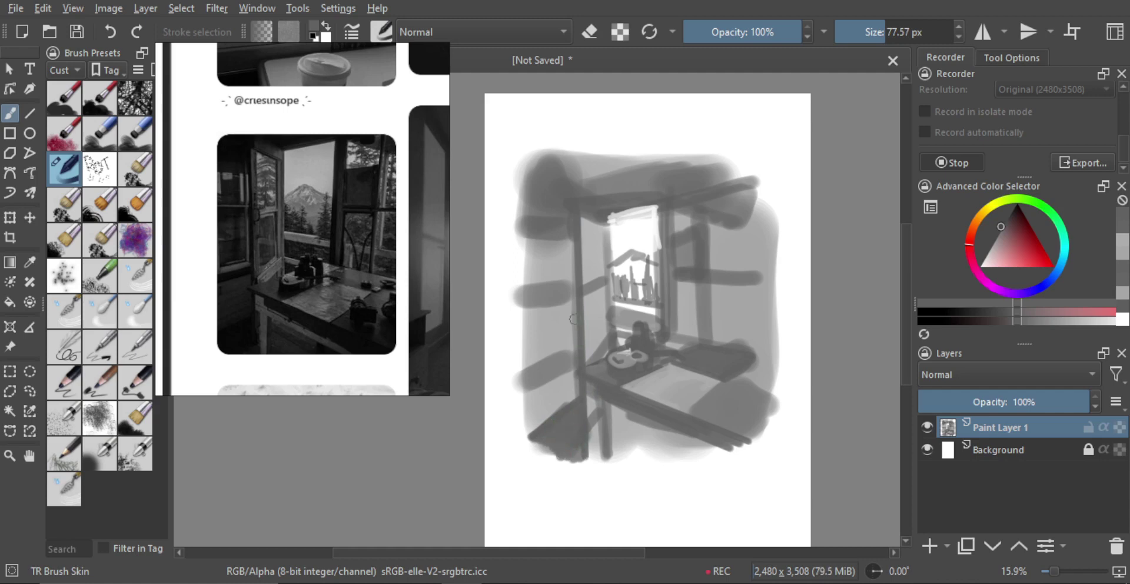
Draw a straight slanted dark band about 435 px long across the left wall, meeting the post, with a 78 px brush.
key(v)
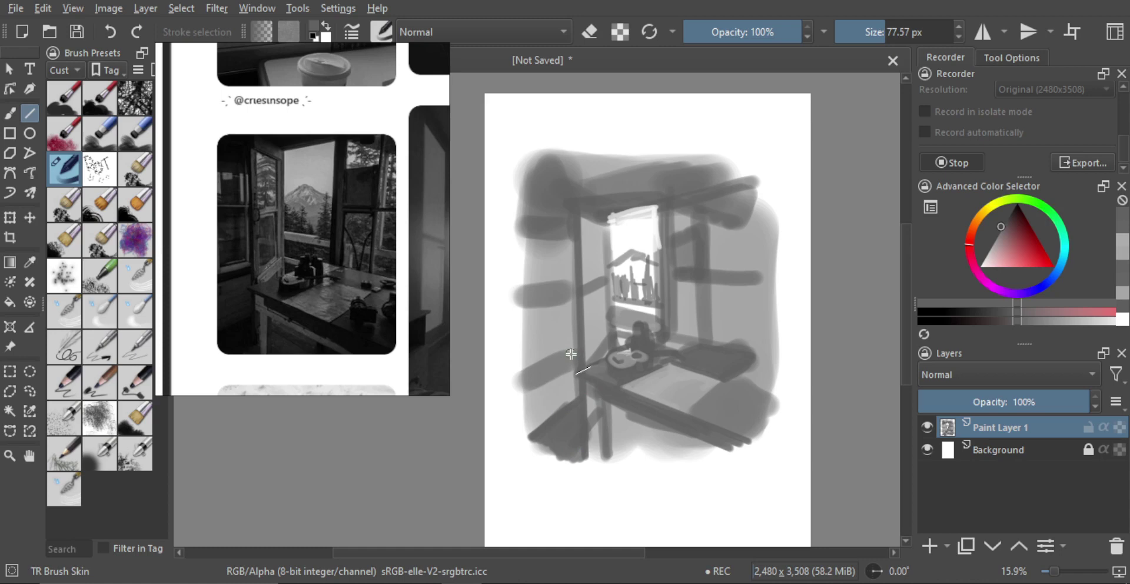
drag(574, 353, 519, 373)
key(v)
drag(525, 379, 578, 357)
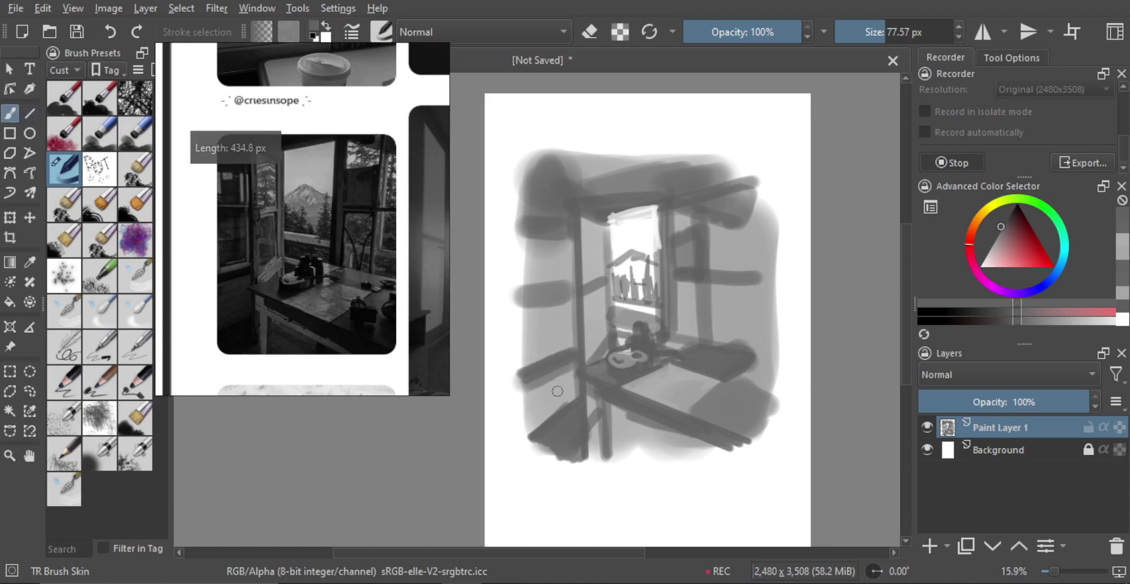
Sample light and dark greys from the left wall and shade the panel below the slanted band with a 200 px brush.
key(bracketright)
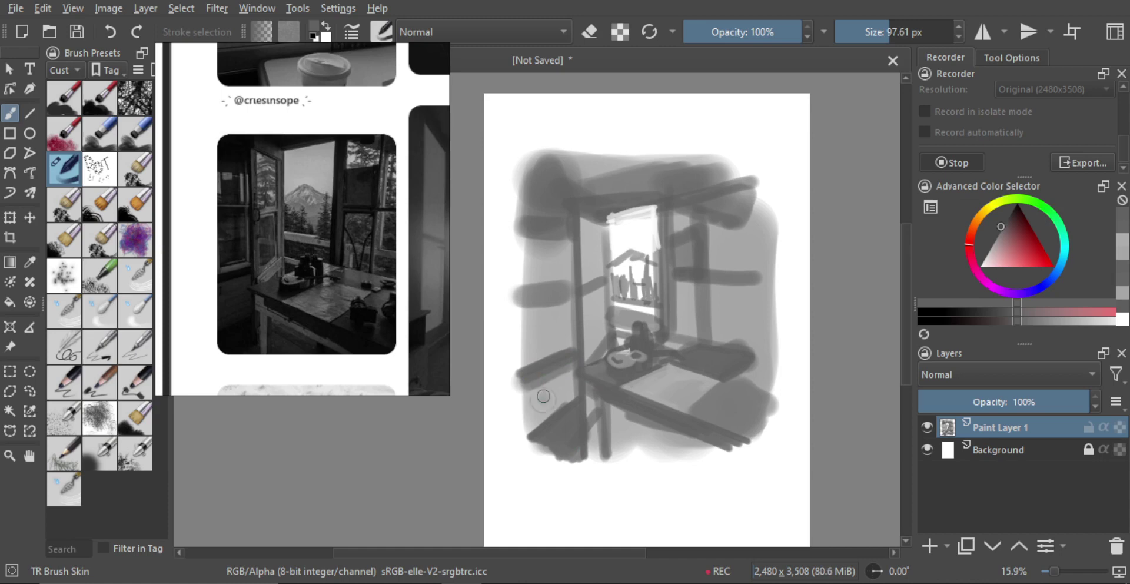
ctrl+click(564, 384)
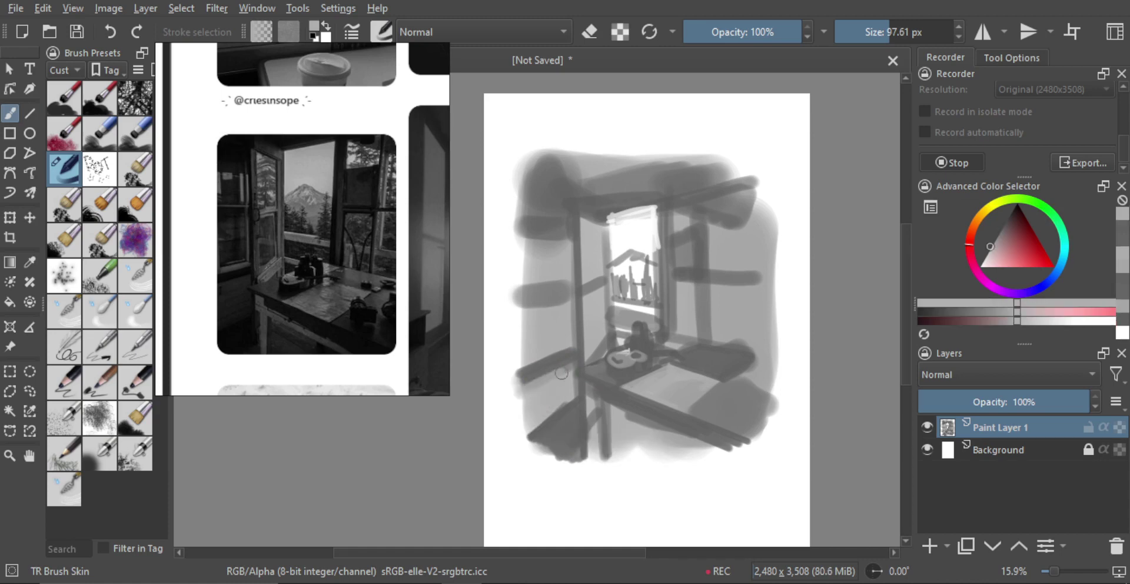
ctrl+click(562, 436)
mouse_move(537, 412)
mouse_down()
mouse_move(554, 411)
mouse_move(522, 418)
mouse_move(539, 419)
mouse_up()
key(ctrl+z)
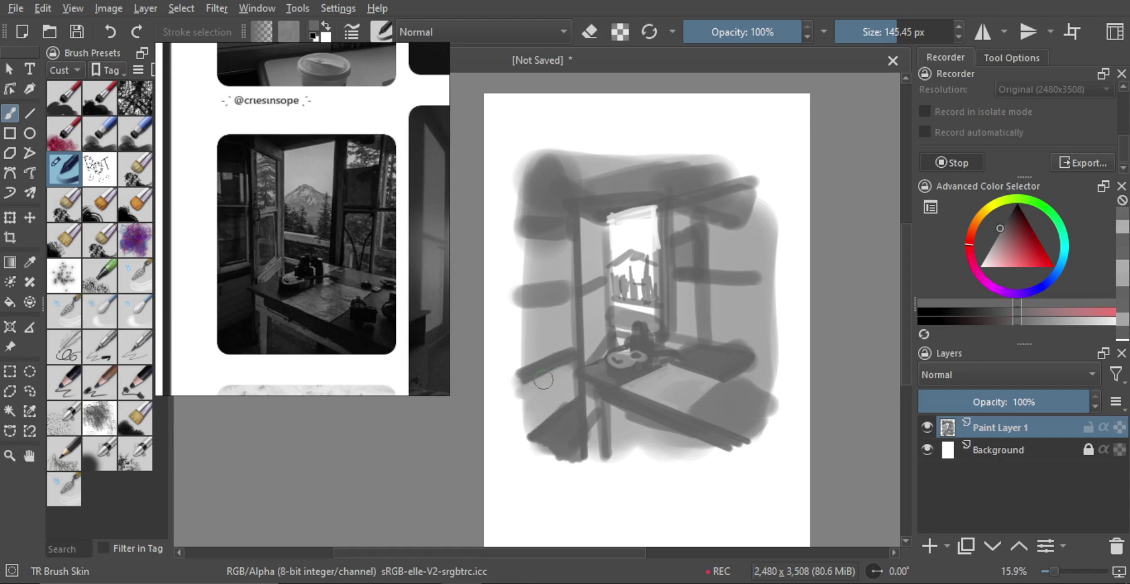
mouse_move(522, 371)
mouse_down()
mouse_move(550, 348)
mouse_move(532, 417)
mouse_move(545, 403)
mouse_up()
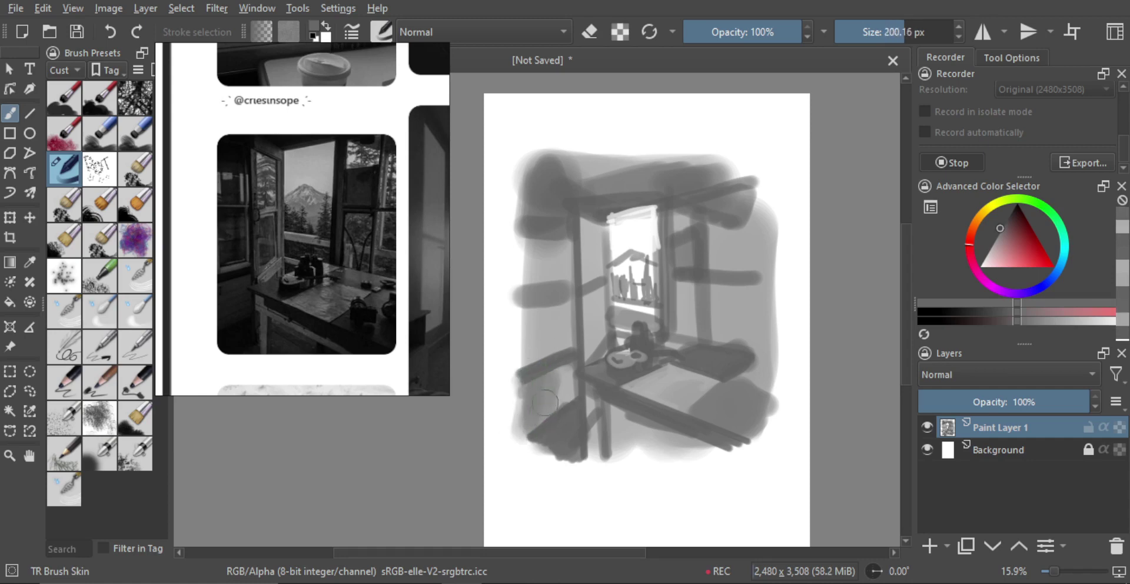
ctrl+click(563, 384)
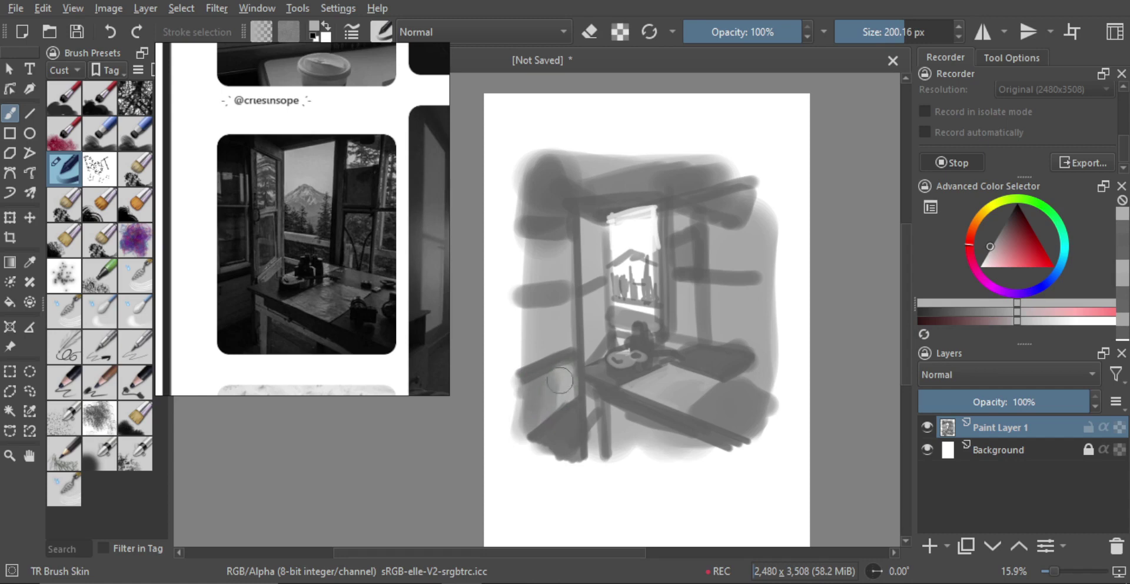
key(ctrl+z)
drag(567, 376, 564, 390)
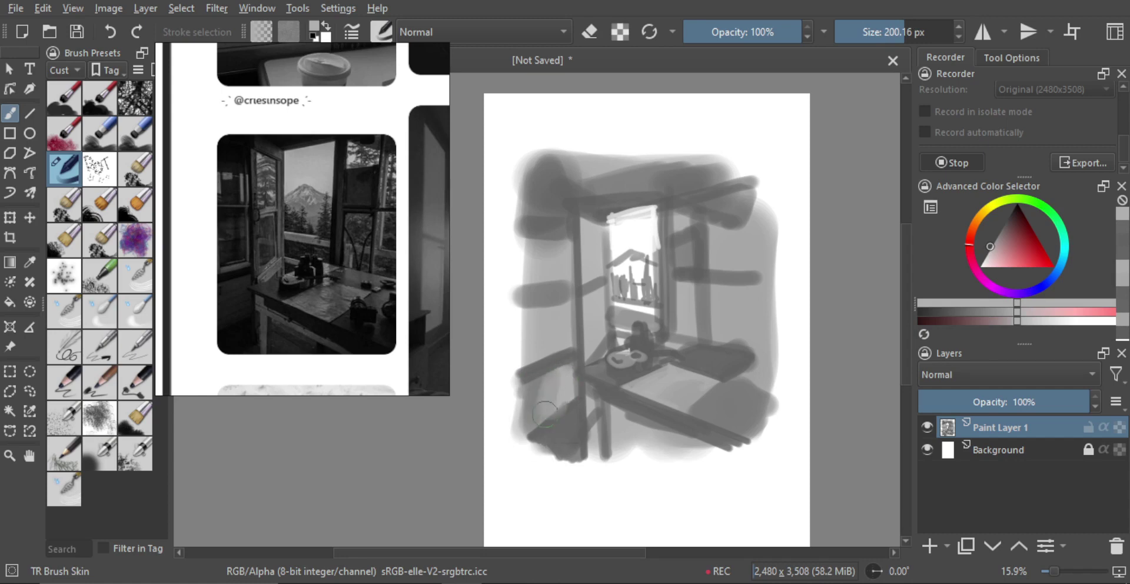
Sample a dark grey from the lower-left corner and add thin slanted slat lines to the left wall panel, undoing rejected strokes.
ctrl+click(559, 438)
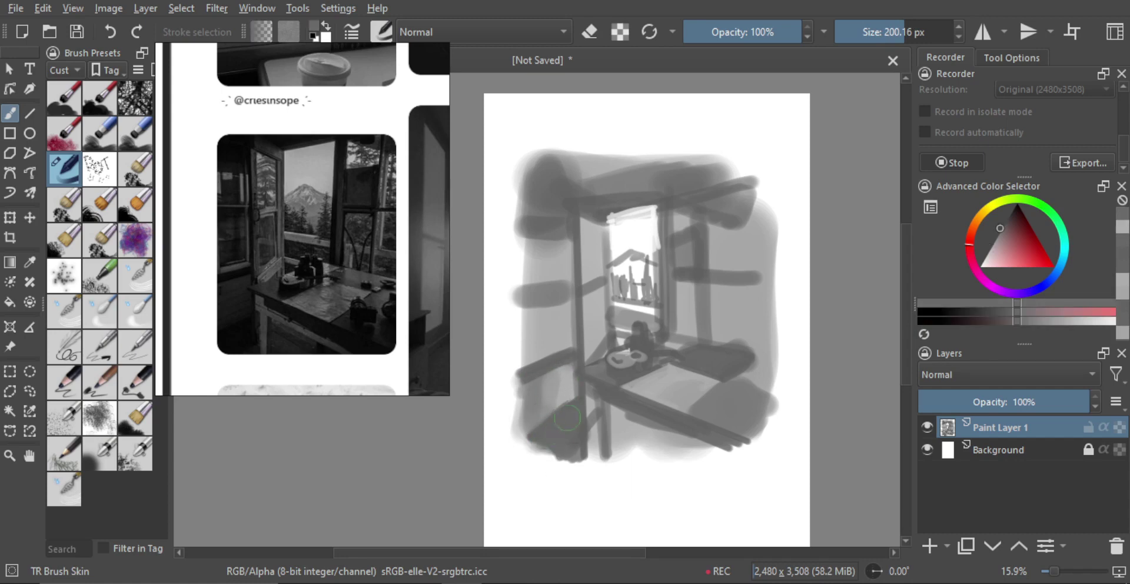
mouse_move(576, 419)
mouse_down()
mouse_move(519, 419)
mouse_move(558, 377)
mouse_move(570, 380)
mouse_move(571, 365)
mouse_move(529, 387)
mouse_move(584, 362)
mouse_up()
key(ctrl+z)
key(ctrl+z)
Sample white from the window and paint thin highlights on the wall slats and in the bowl with a 13 px brush.
ctrl+click(627, 246)
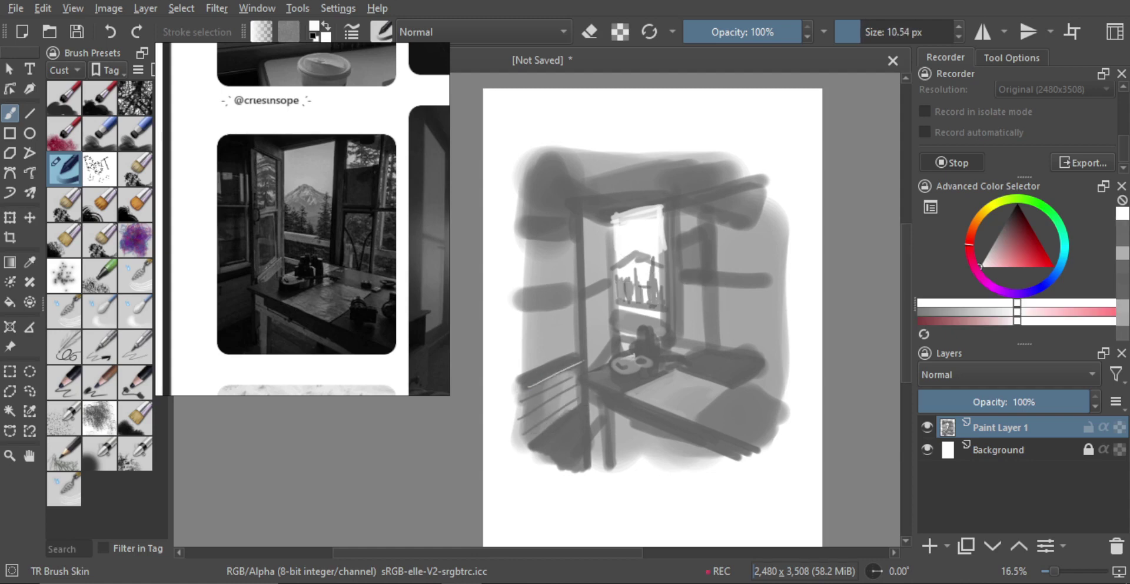
key(ctrl+z)
key(ctrl+z)
mouse_move(529, 387)
mouse_down()
mouse_move(578, 366)
mouse_move(557, 384)
mouse_up()
key(ctrl+z)
key(ctrl+z)
mouse_move(540, 411)
mouse_down()
mouse_move(615, 370)
mouse_move(624, 344)
mouse_move(630, 360)
mouse_move(640, 354)
mouse_up()
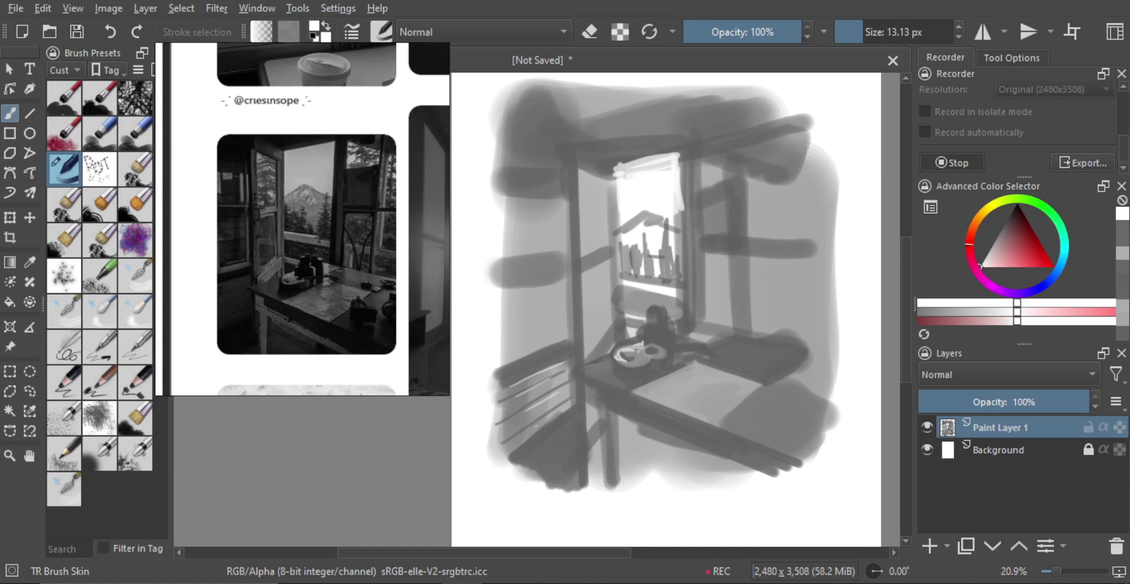
Paint small white highlights on the binoculars with a 13 px brush, and refine them with a sampled dark grey.
scroll(648, 334, up, 1)
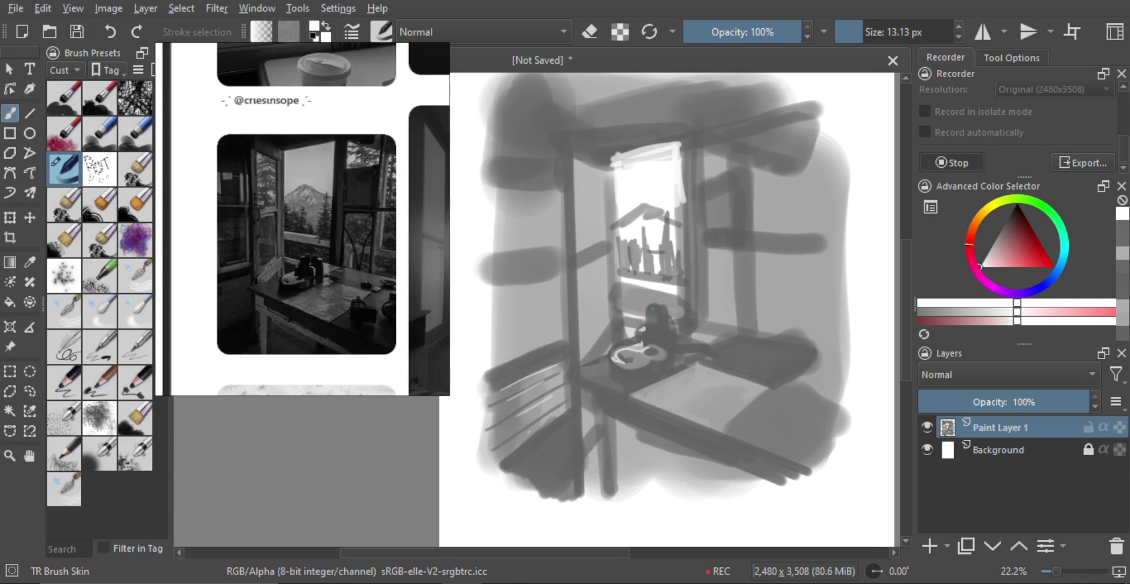
drag(652, 308, 653, 308)
key(ctrl+z)
mouse_move(658, 320)
mouse_down()
mouse_move(661, 329)
mouse_move(661, 312)
mouse_up()
ctrl+click(647, 336)
mouse_move(642, 337)
mouse_down()
mouse_move(627, 331)
mouse_move(642, 326)
mouse_up()
Erase a short straight highlight about 79 px long beside the binoculars with a 43 px eraser.
key(e)
key(v)
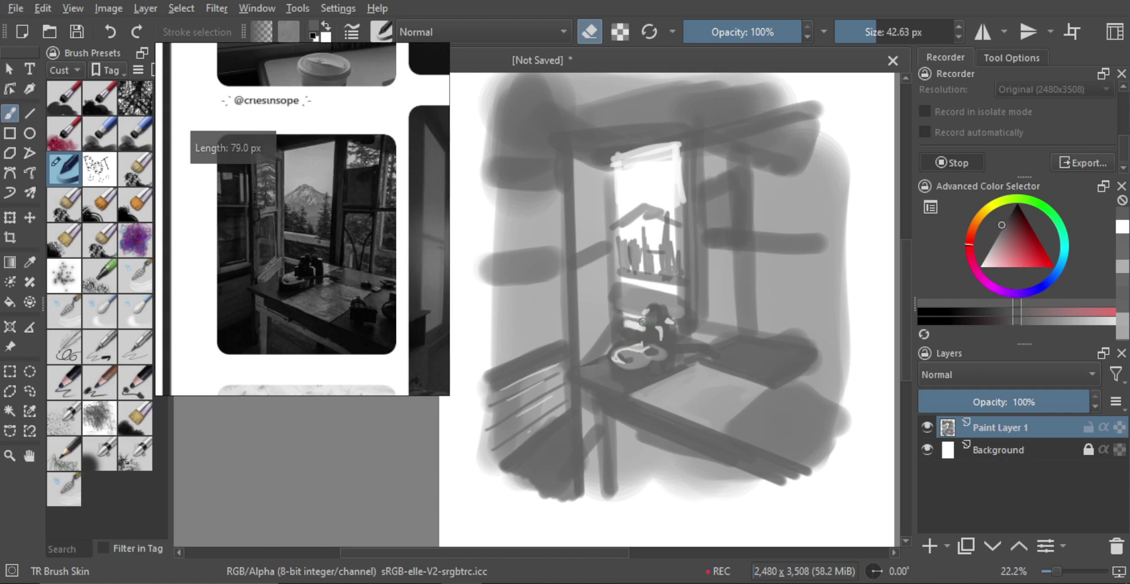
key(e)
Sample dark grey beside the binoculars and paint short upright strokes below the window sill with a 16 px brush, undoing a rejected stroke.
ctrl+click(633, 308)
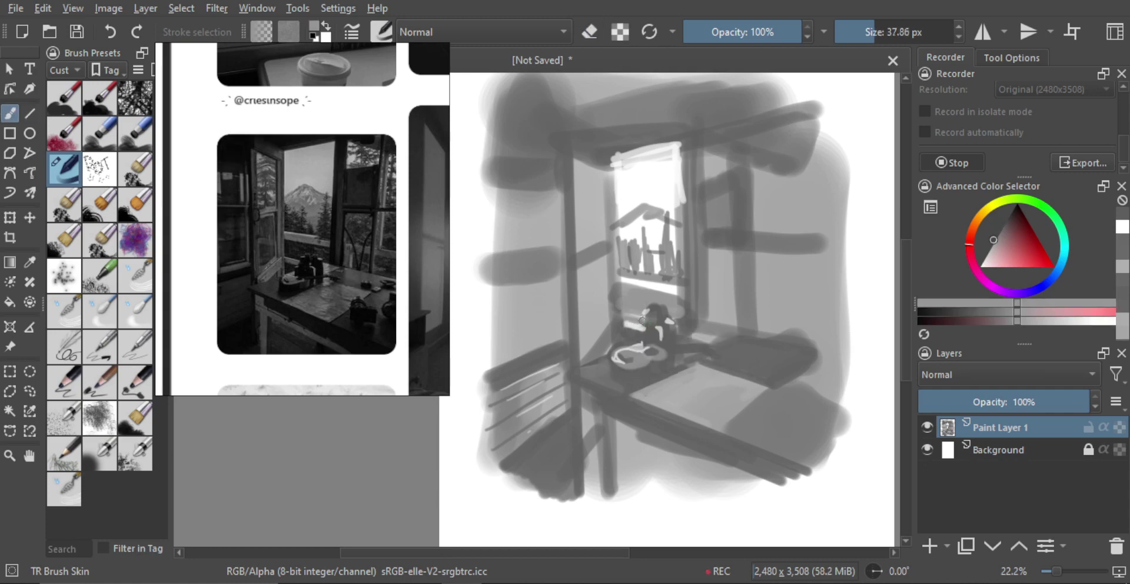
ctrl+click(643, 321)
key(bracketright)
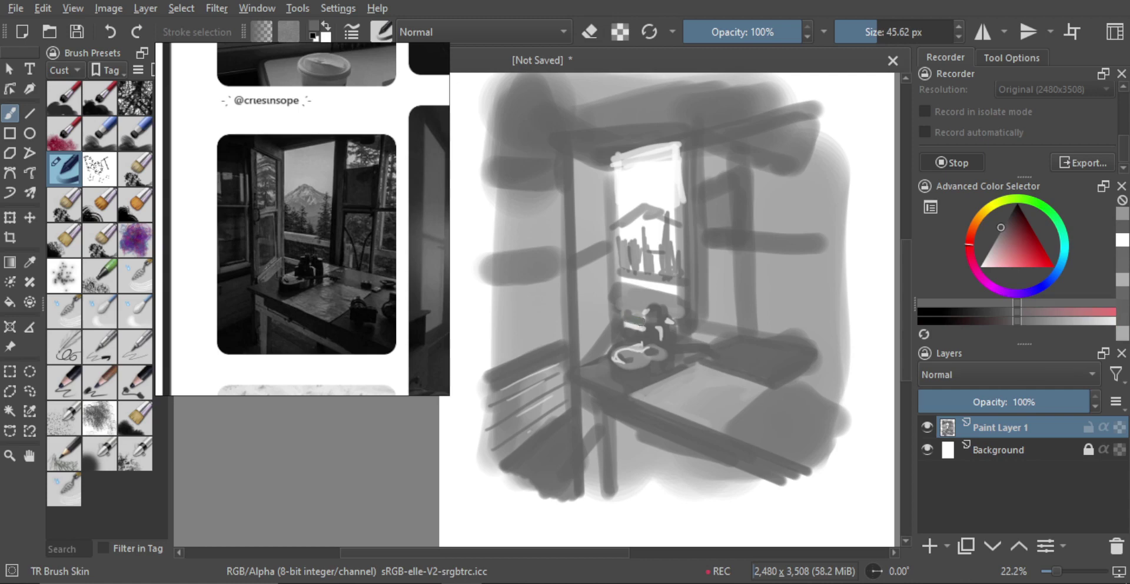
key(ctrl+z)
mouse_move(628, 319)
mouse_down()
mouse_move(641, 324)
mouse_move(619, 301)
mouse_up()
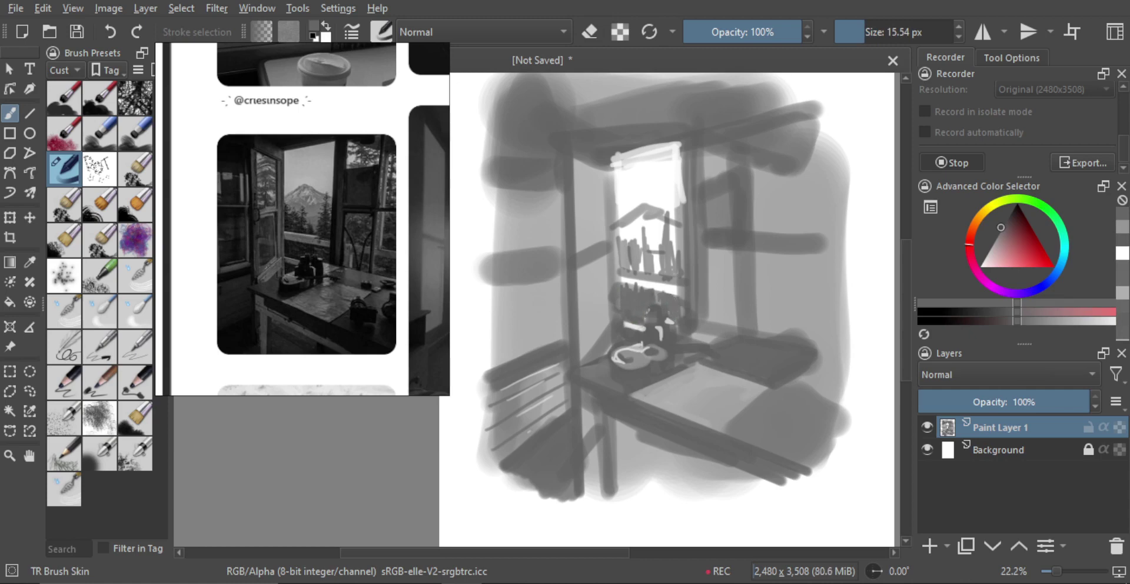
Draw a straight dark grey line down the window's left edge, from the top corner to the binoculars, with a 16 px brush.
key(v)
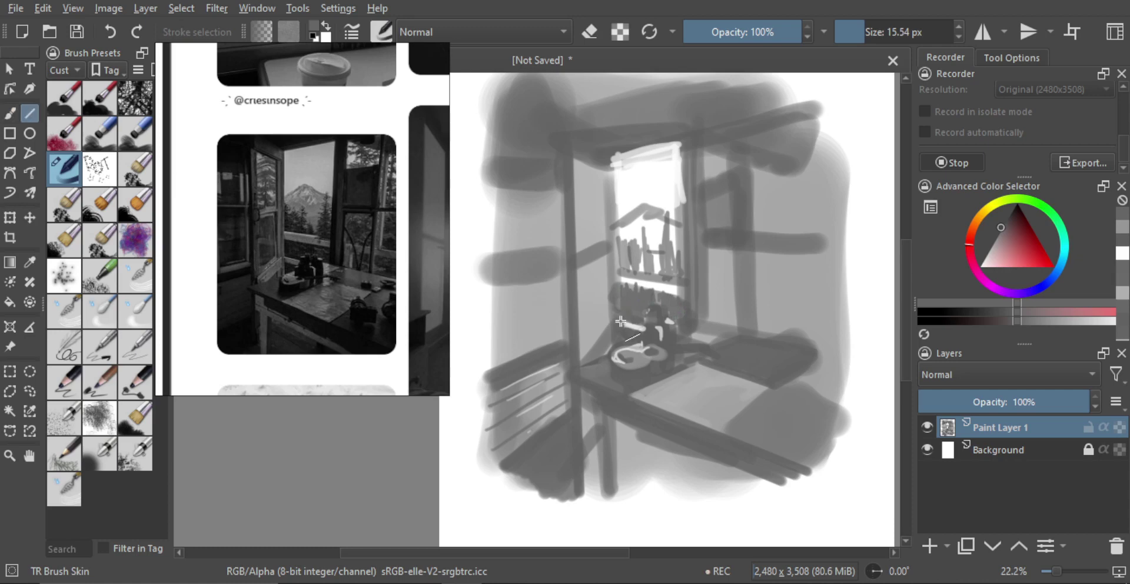
drag(612, 163, 615, 319)
key(b)
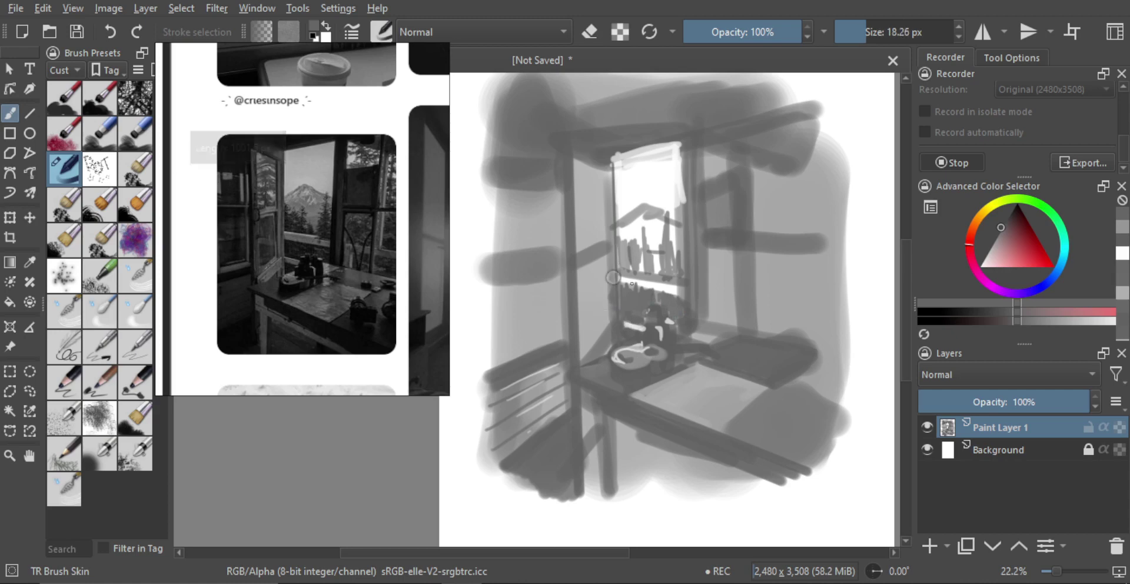
Erase a slightly slanted white band across the window sill and clean it up with a 30 px eraser.
key(e)
key(v)
drag(620, 282, 683, 299)
key(b)
drag(634, 284, 641, 284)
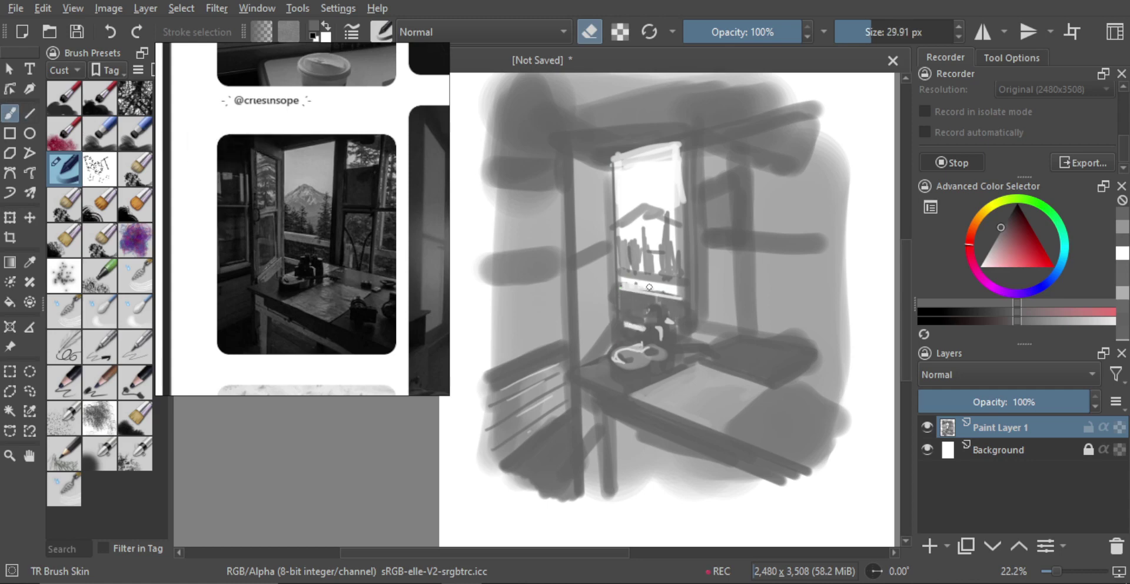
Draw a straight dark grey line along the upper edge of the white sill band with a 35 px brush.
key(bracketright)
key(e)
key(v)
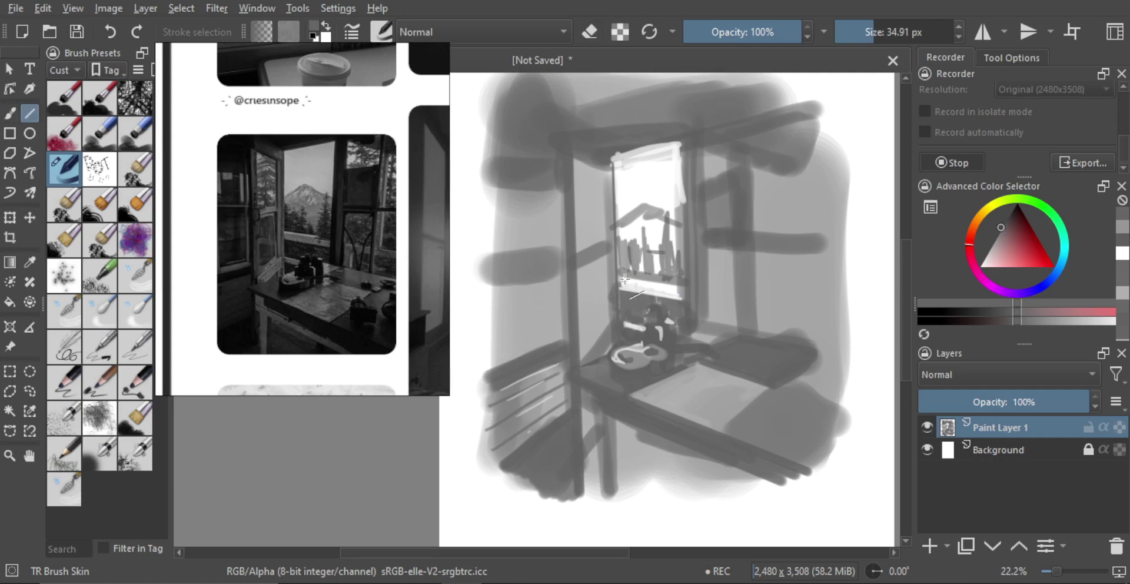
drag(619, 278, 675, 288)
key(b)
Erase a straight line about 332 px long along the white sill band.
key(e)
key(v)
key(b)
key(v)
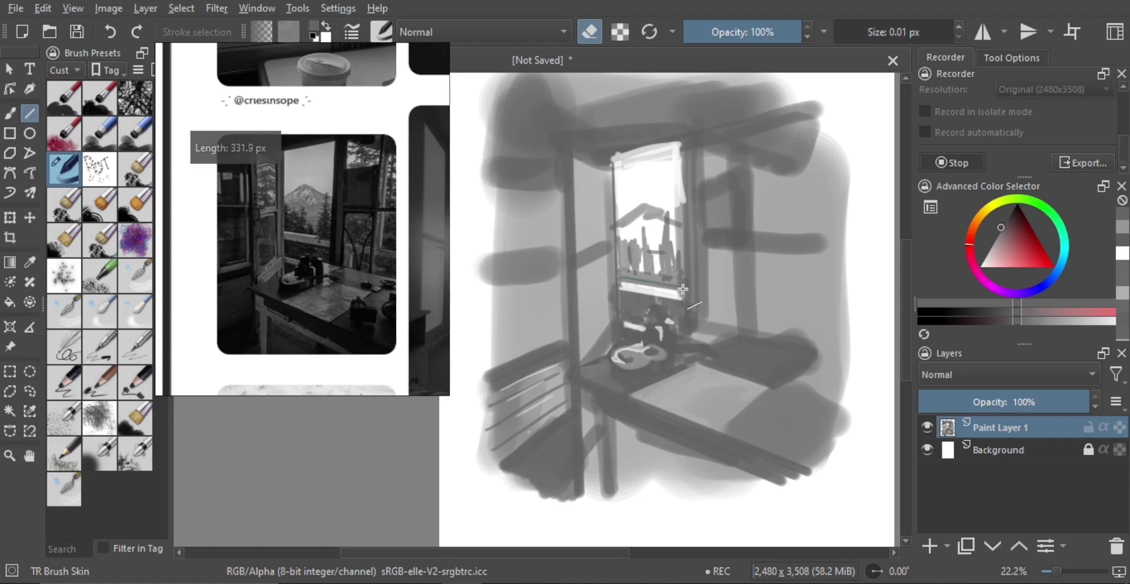
key(b)
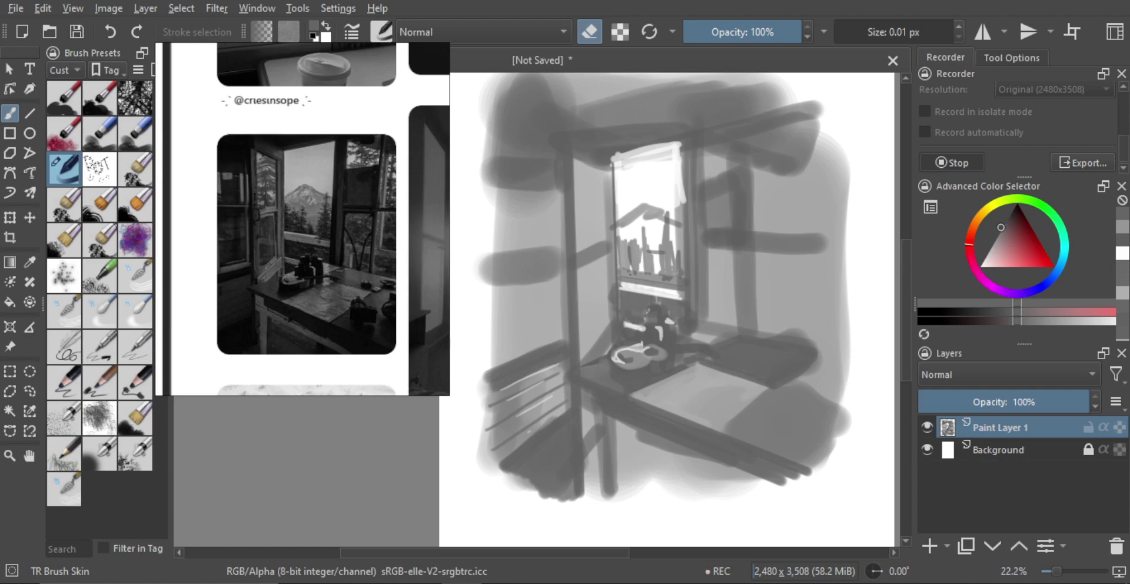
Erase thin straight highlights around the window sill with a 12 px eraser.
key(v)
drag(624, 320, 641, 320)
key(v)
mouse_move(623, 279)
mouse_down()
mouse_move(677, 289)
mouse_move(662, 296)
mouse_up()
key(b)
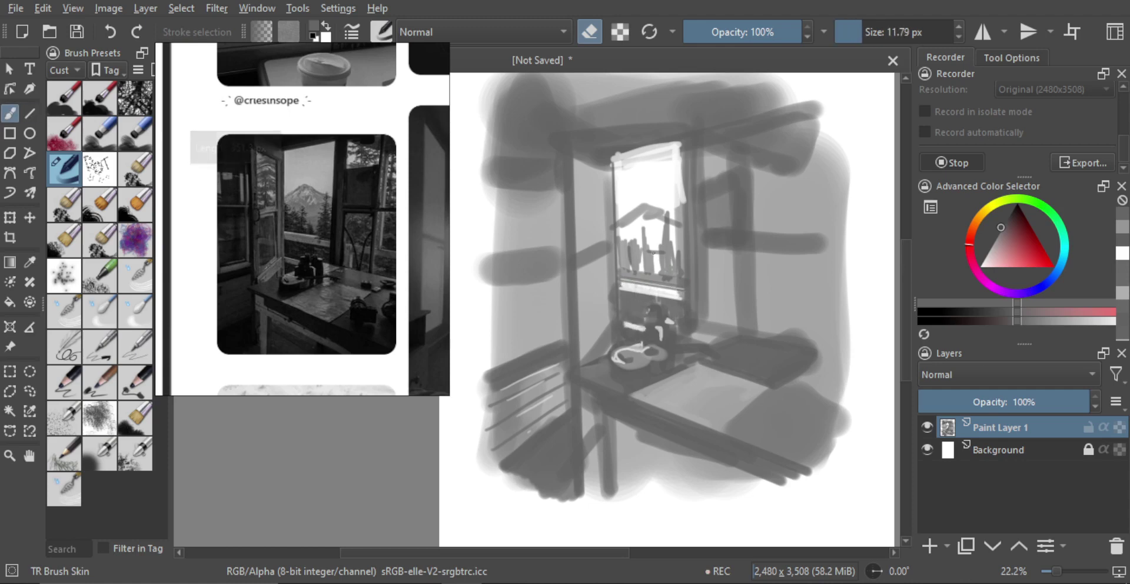
Sample dark grey, tone down the highlight beside the binoculars, and paint more upright tree shapes in the window with a 13 to 18 px brush.
alt+click(622, 334)
drag(623, 334, 650, 315)
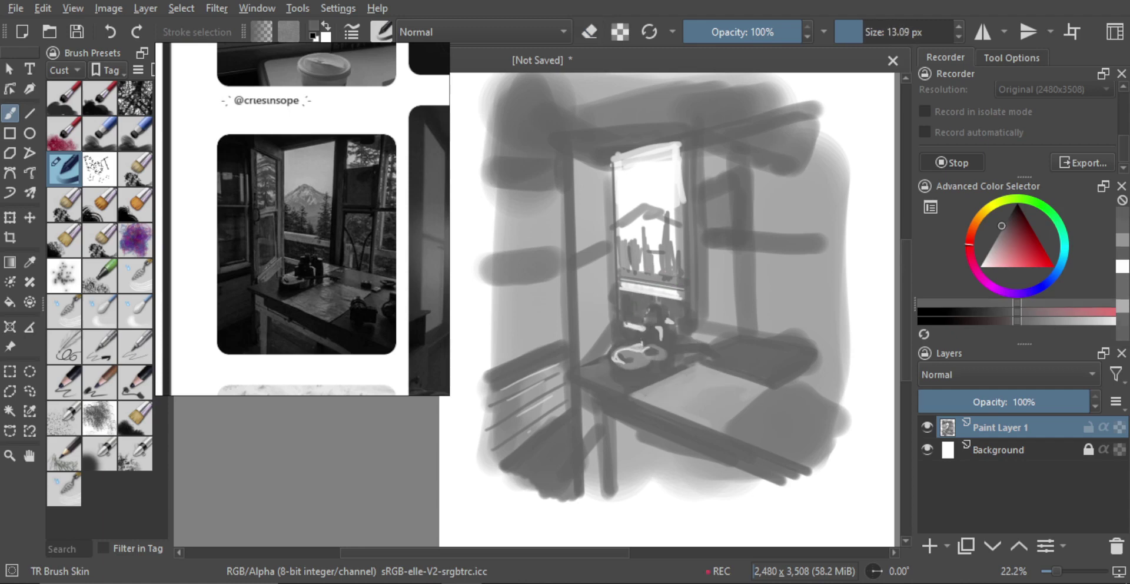
key(bracketright)
drag(625, 247, 626, 276)
key(bracketright)
key(bracketright)
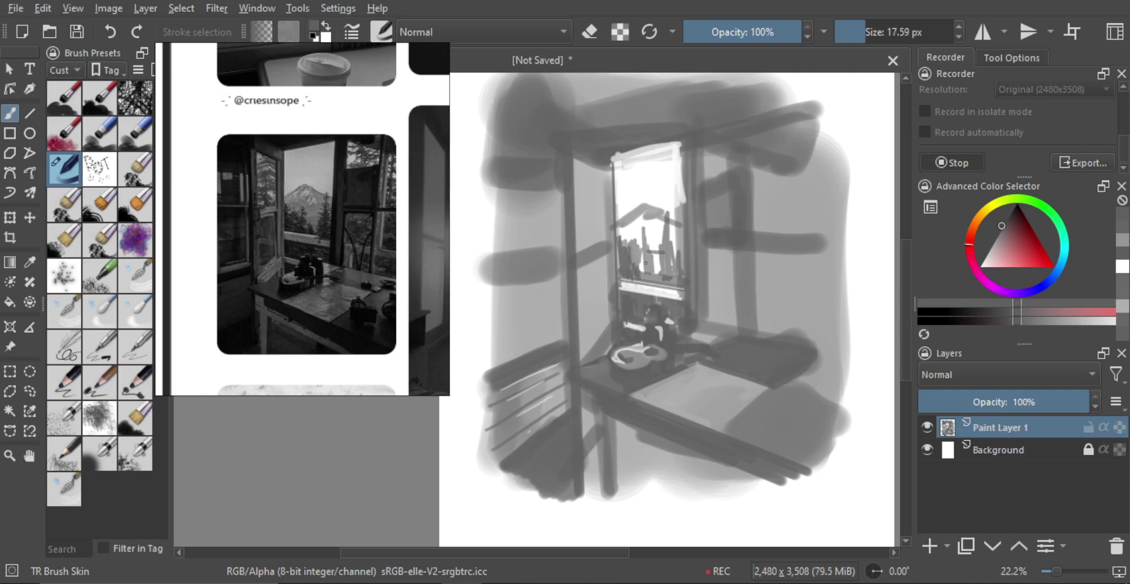
mouse_move(641, 245)
mouse_down()
mouse_move(642, 276)
mouse_move(661, 270)
mouse_up()
key(bracketright)
drag(668, 228, 674, 283)
drag(676, 250, 677, 276)
mouse_move(643, 234)
mouse_down()
mouse_move(613, 257)
mouse_move(638, 239)
mouse_move(661, 248)
mouse_move(663, 225)
mouse_move(672, 256)
mouse_move(652, 253)
mouse_up()
Sample dark grey from the trees and paint pine branches on the tall trees in the window view with a 14 px brush.
key(e)
key(e)
ctrl+click(671, 262)
mouse_move(654, 288)
mouse_down()
mouse_move(638, 288)
mouse_move(663, 294)
mouse_up()
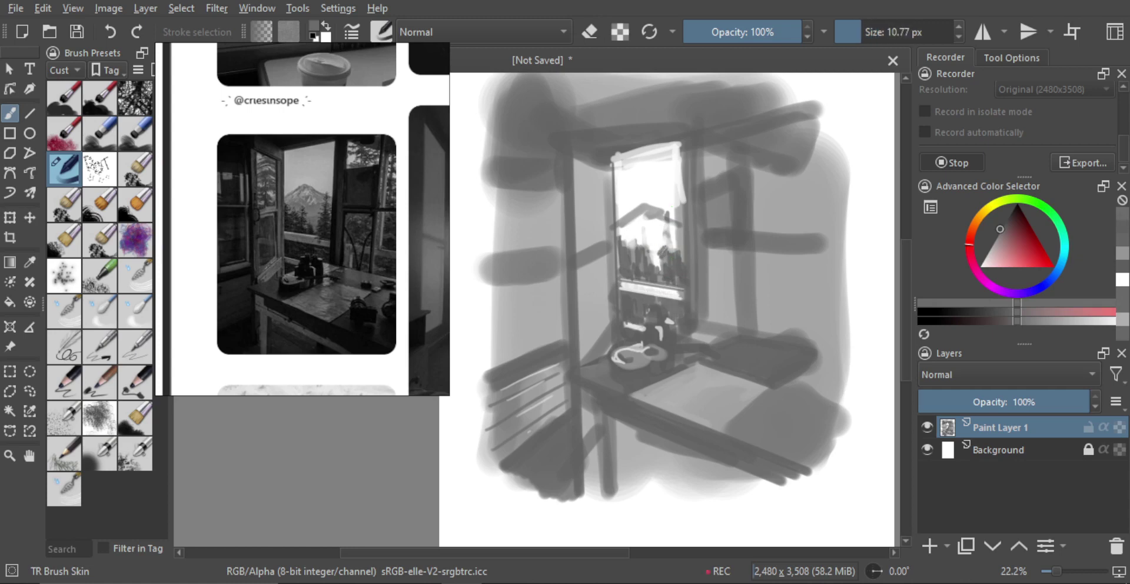
drag(659, 240, 665, 241)
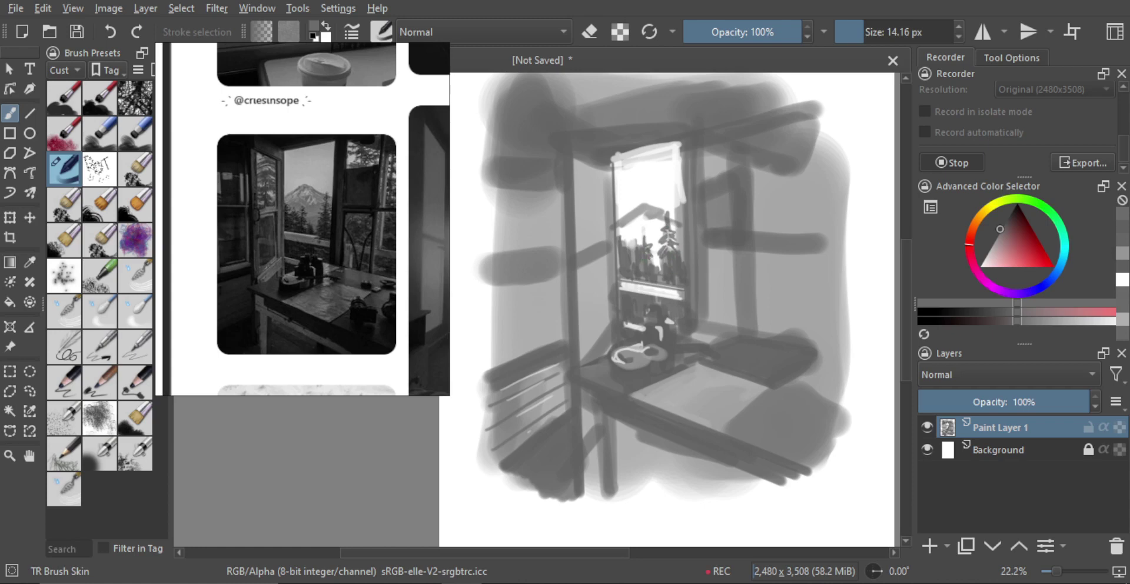
Sample white and mid grey from the drawing, and refine the mountain's peak and left slope with small strokes.
scroll(682, 322, down, 3)
scroll(699, 203, up, 4)
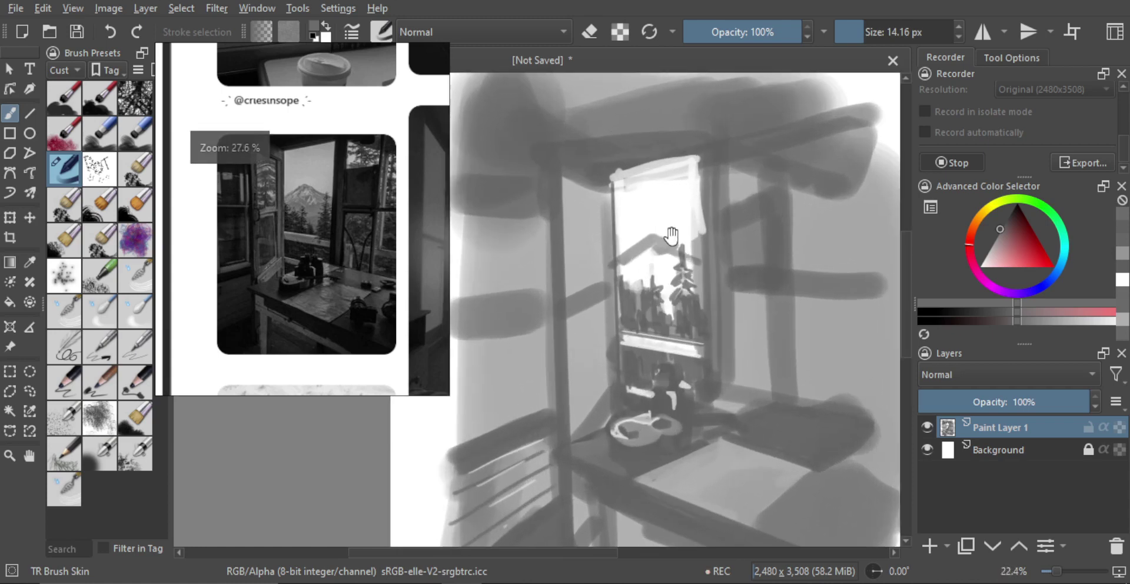
mouse_move(658, 242)
mouse_down()
mouse_move(671, 241)
mouse_move(636, 267)
mouse_move(625, 261)
mouse_move(676, 252)
mouse_up()
ctrl+click(652, 251)
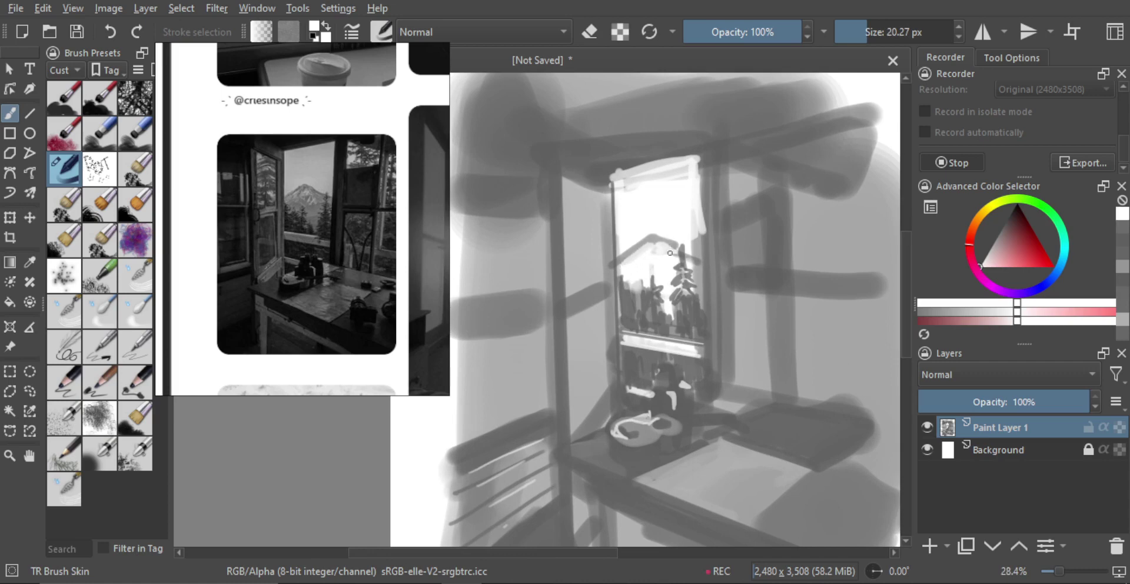
key(e)
key(e)
ctrl+click(644, 332)
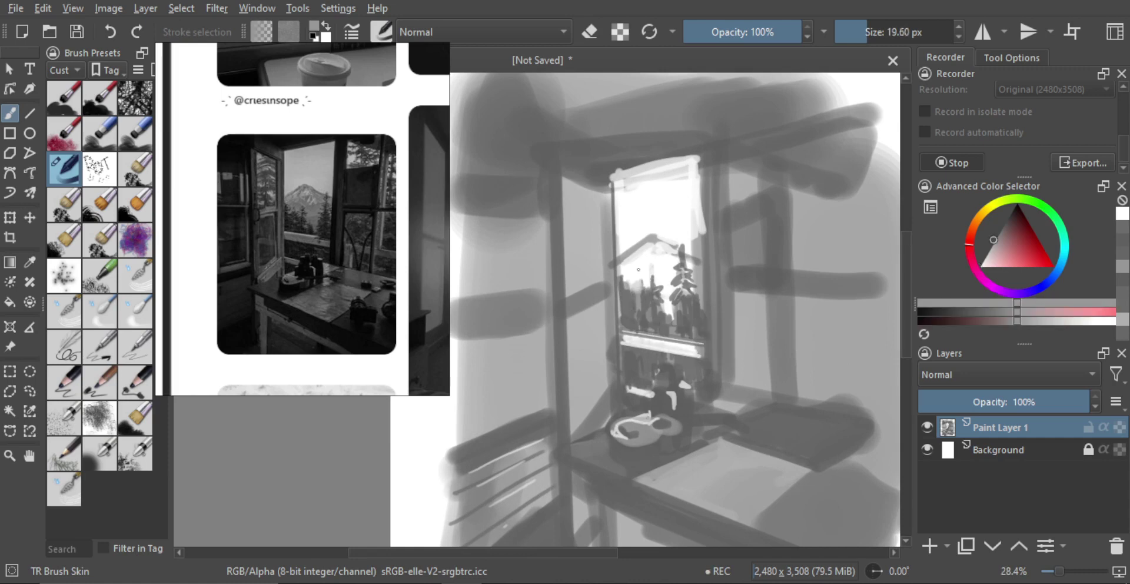
drag(639, 269, 637, 263)
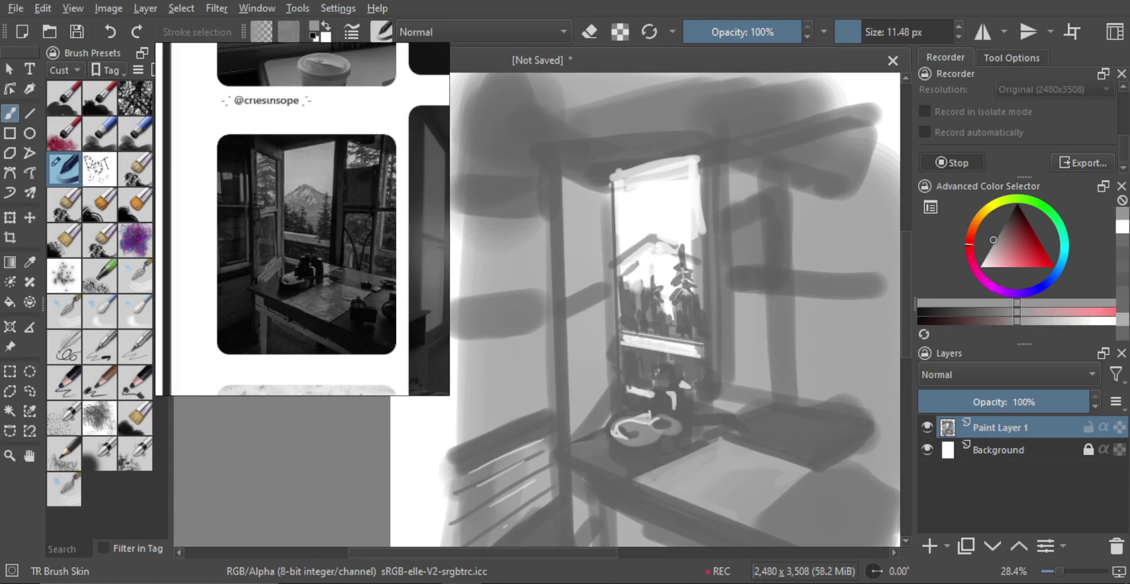
Sample light grey from the top of the window and fill the mountain's slopes with a 21 to 36 px brush, undoing a rejected stroke.
alt+click(640, 170)
key(])
key(bracketright)
key(bracketright)
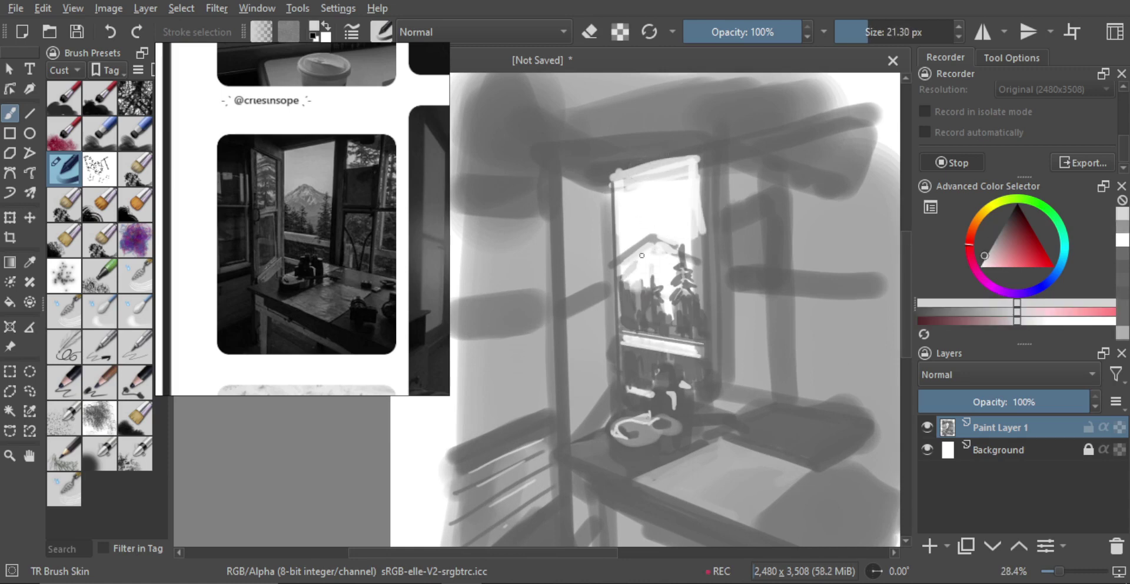
drag(641, 249, 639, 300)
key(ctrl+z)
key(bracketright)
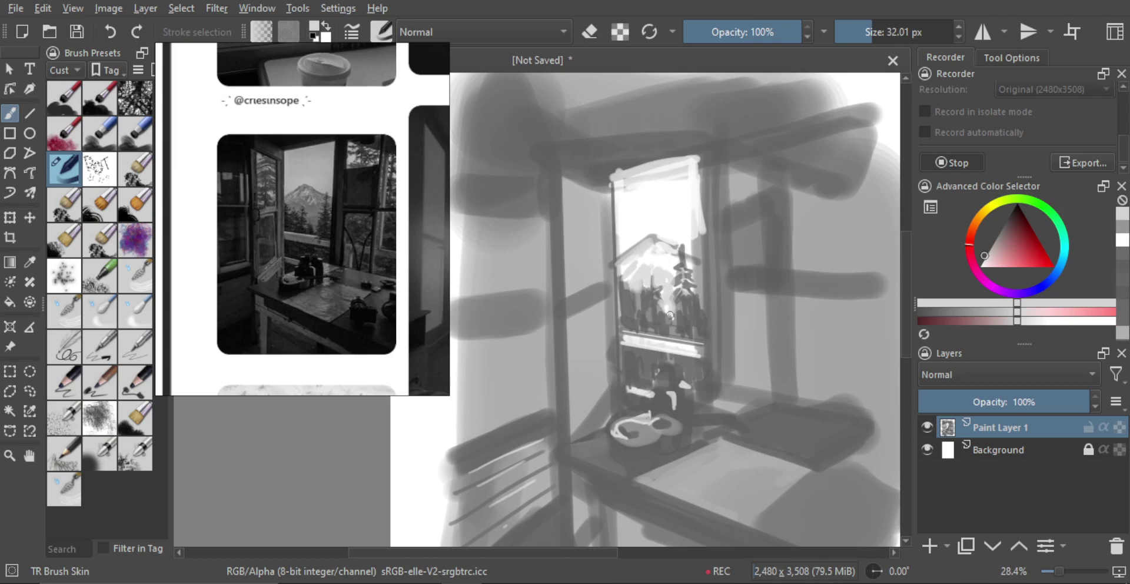
key(bracketright)
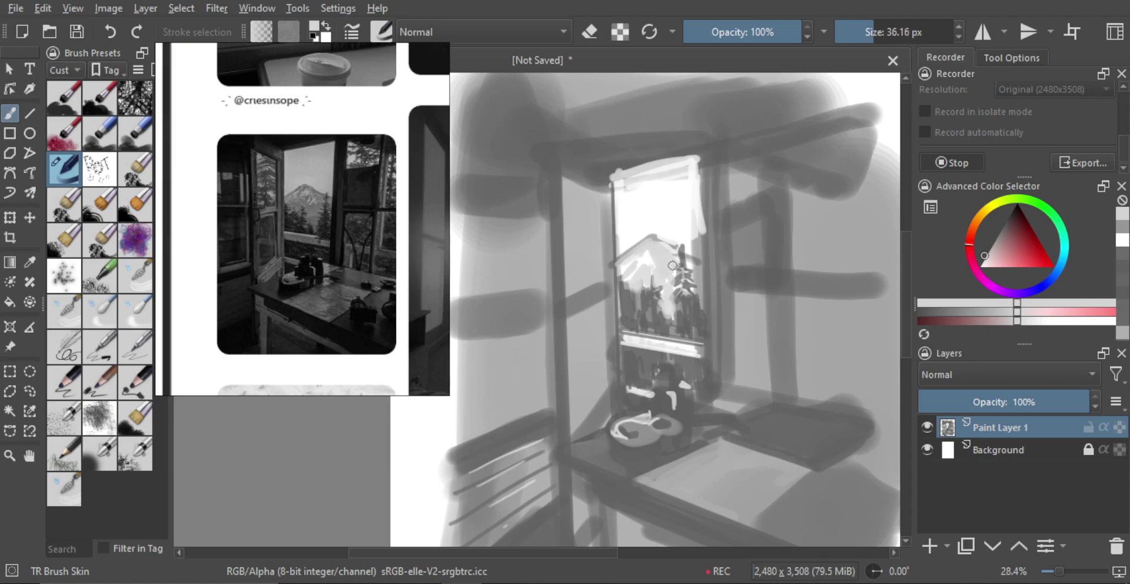
Sample dark grey and touch up the mountain and pine trees with a 17 px brush.
ctrl+click(704, 294)
key(bracketleft)
key(bracketleft)
key(bracketleft)
key(bracketleft)
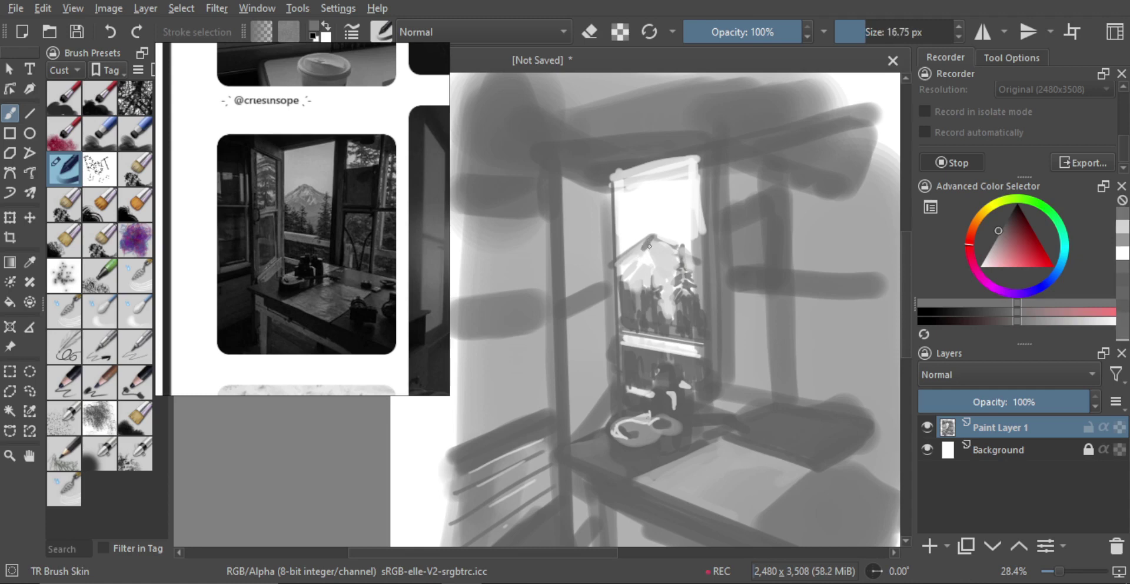
Sample light and mid greys and shade the mountain's slopes and the gaps around the pine trees with a 16 to 31 px brush.
ctrl+click(656, 238)
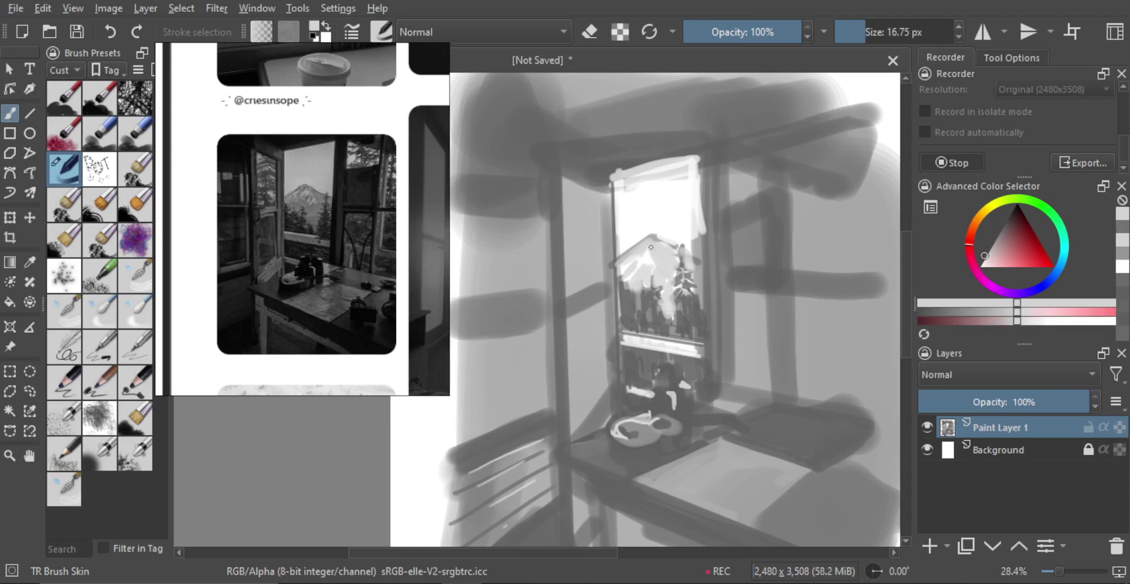
mouse_move(651, 249)
mouse_down()
mouse_move(663, 222)
mouse_move(659, 256)
mouse_move(650, 247)
mouse_up()
ctrl+click(676, 246)
shift+click(647, 247)
drag(654, 233, 641, 262)
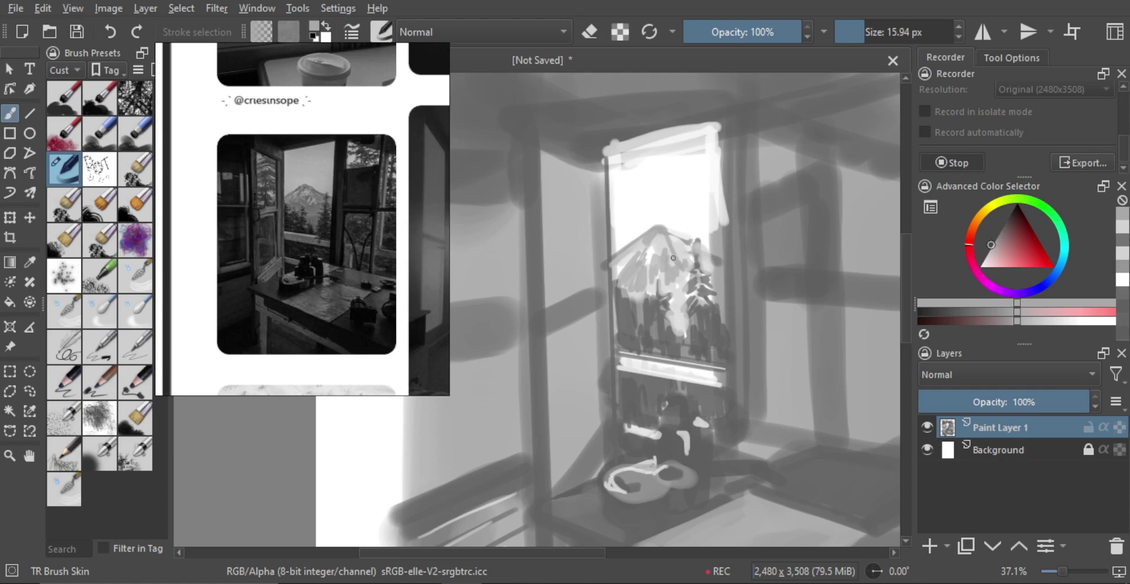
mouse_move(690, 261)
mouse_down()
mouse_move(648, 288)
mouse_move(677, 286)
mouse_up()
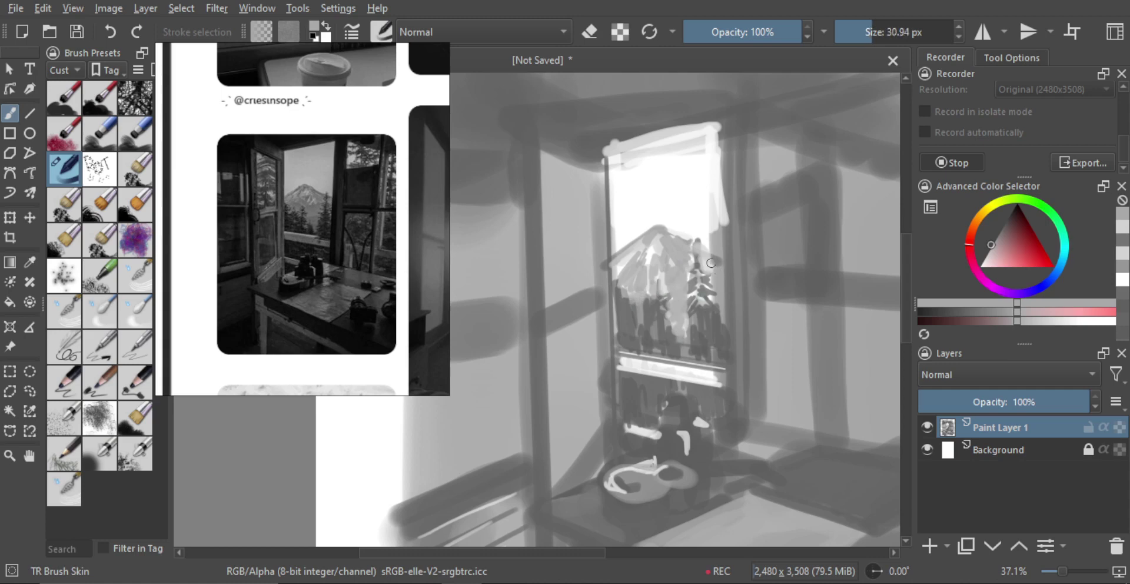
Sample light grey from the mountain and tone the upper sky softly with a 313 px brush, undoing the first stroke and repainting it.
scroll(721, 299, down, 3)
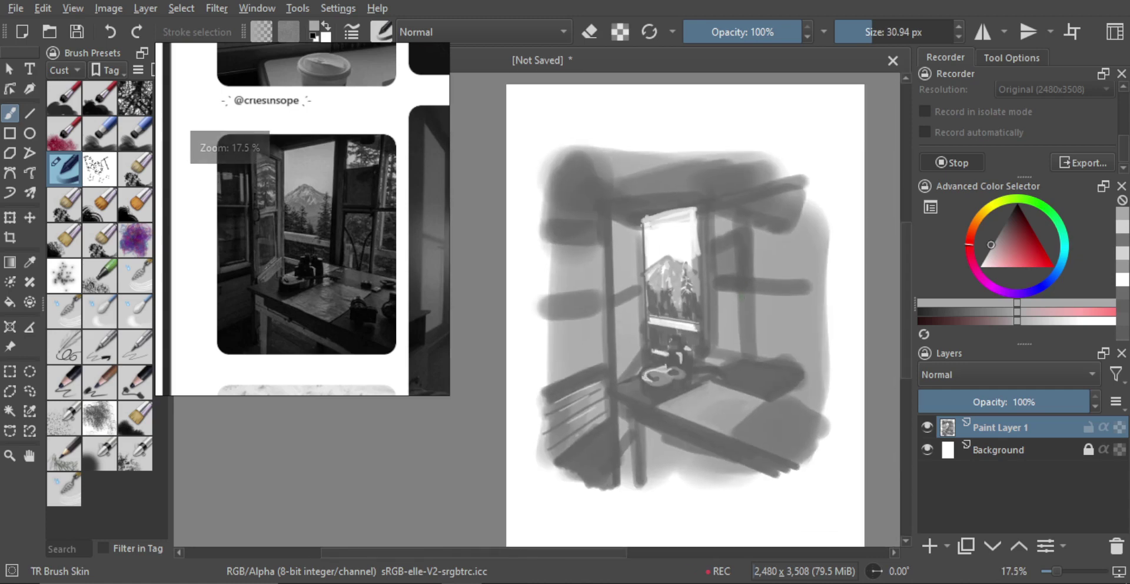
drag(722, 299, 700, 273)
scroll(671, 298, up, 1)
ctrl+click(673, 269)
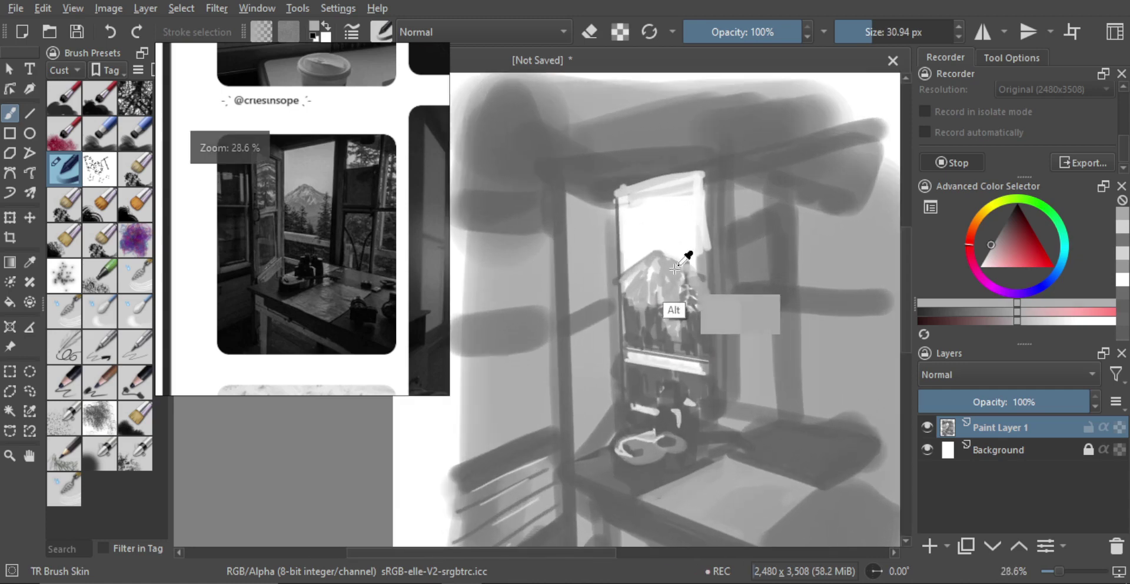
mouse_move(643, 224)
mouse_down()
mouse_move(692, 196)
mouse_move(642, 204)
mouse_move(677, 184)
mouse_move(664, 189)
mouse_move(719, 176)
mouse_move(649, 181)
mouse_move(628, 198)
mouse_move(672, 203)
mouse_up()
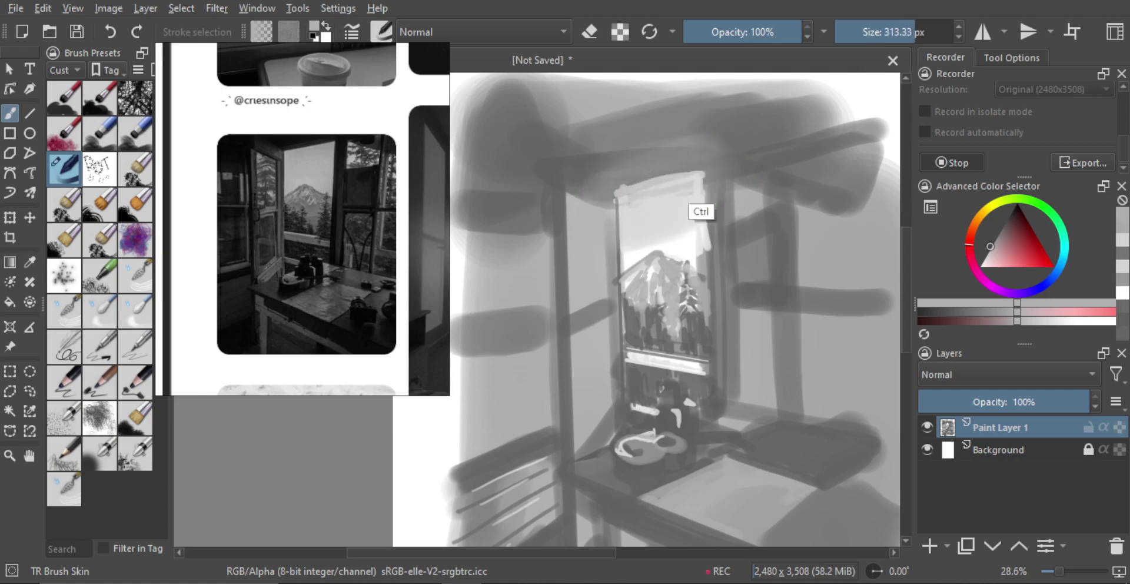
key(ctrl+z)
mouse_move(609, 187)
mouse_down()
mouse_move(700, 165)
mouse_move(691, 198)
mouse_move(634, 217)
mouse_move(699, 201)
mouse_up()
Sample near-white from the sky and grey from the wall, and paint a soft glow over the sky and window edges with a 168 px brush.
ctrl+click(675, 232)
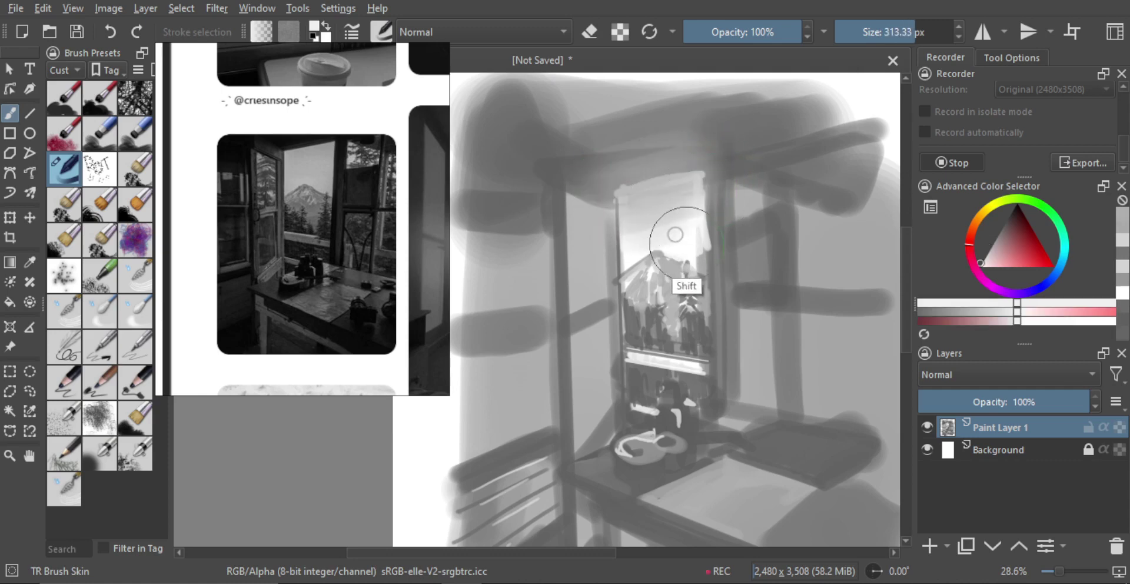
ctrl+click(681, 241)
mouse_move(681, 242)
mouse_down()
mouse_move(660, 221)
mouse_move(680, 219)
mouse_move(674, 213)
mouse_move(657, 244)
mouse_move(639, 218)
mouse_move(706, 209)
mouse_move(660, 233)
mouse_move(631, 221)
mouse_move(694, 214)
mouse_up()
ctrl+click(639, 242)
key(alt)
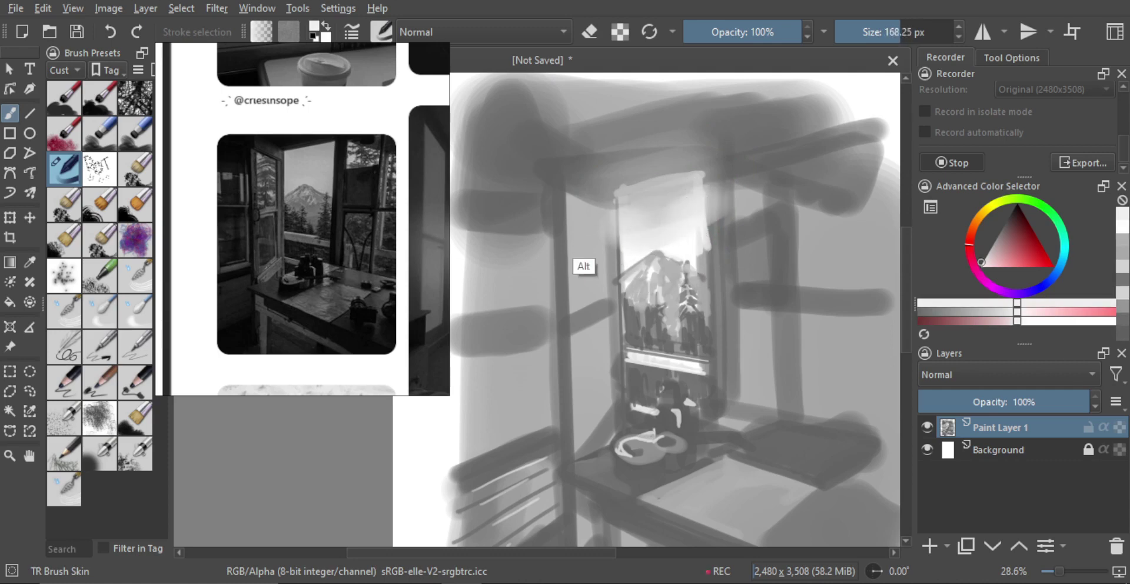
ctrl+click(595, 246)
mouse_move(600, 216)
mouse_down()
mouse_move(614, 260)
mouse_move(629, 229)
mouse_up()
Sample dark grey and draw a straight line about 953 px long down the window's left edge with a 33 px brush, undoing the first attempt.
scroll(641, 253, down, 1)
ctrl+click(644, 328)
mouse_move(640, 281)
mouse_down()
mouse_move(606, 260)
mouse_move(631, 274)
mouse_move(612, 274)
mouse_up()
key(v)
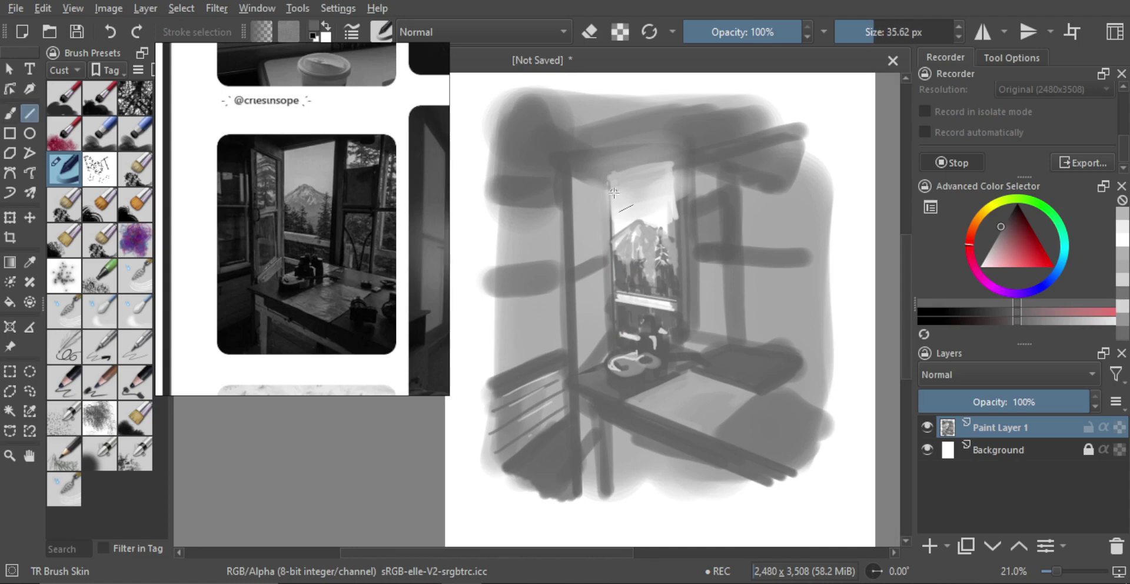
key(b)
drag(619, 217, 618, 349)
key(v)
key(b)
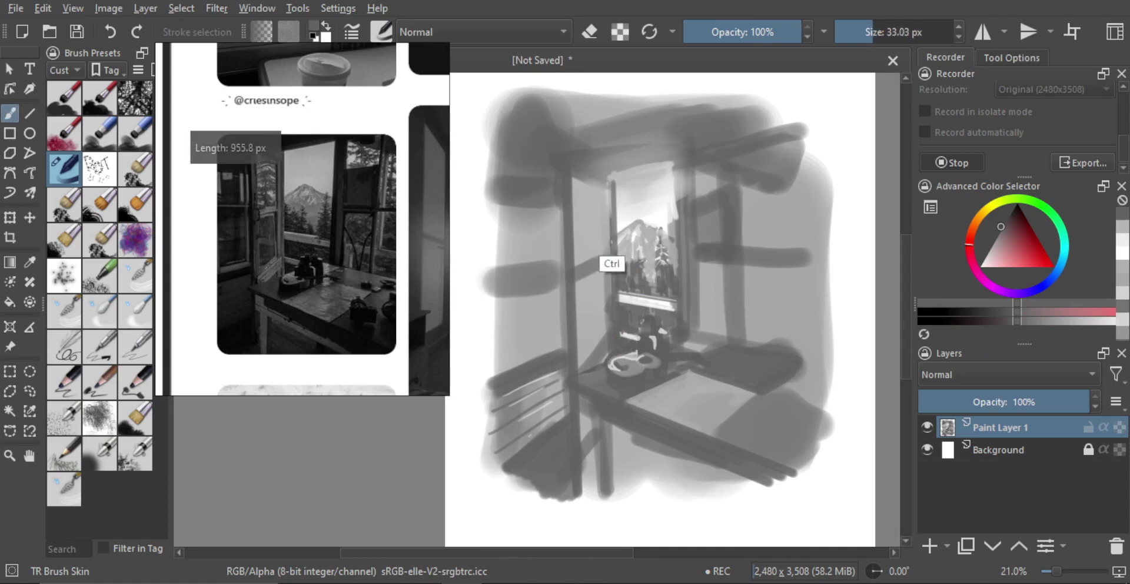
key(ctrl+z)
key(v)
drag(611, 183, 618, 349)
key(b)
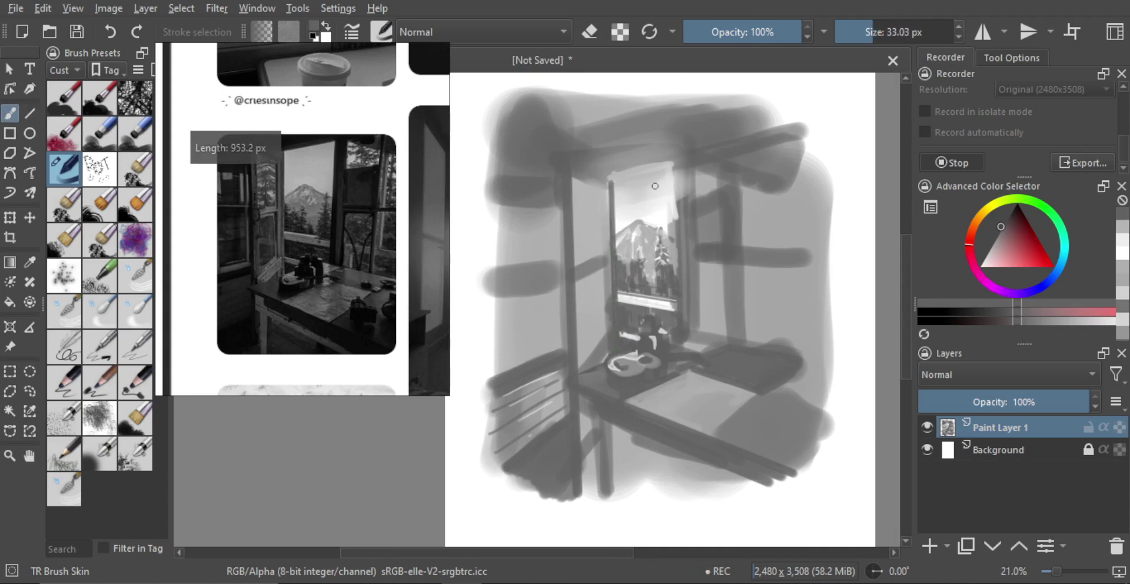
Draw a straight dark grey line about 1159 px long from the window's upper-left corner to the end of the right ceiling beam.
key(v)
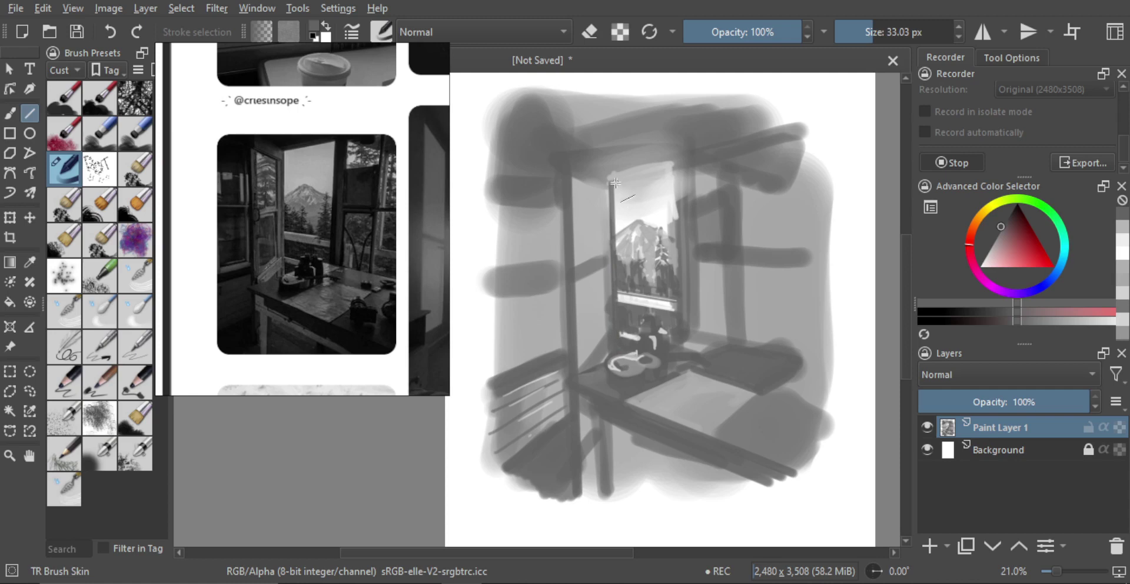
drag(616, 183, 806, 135)
key(b)
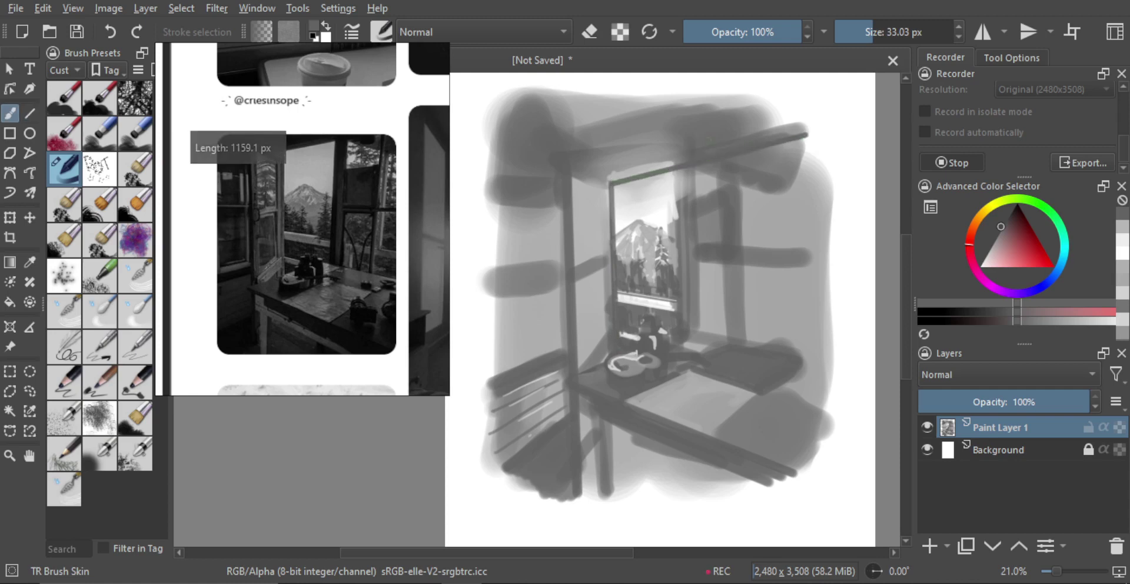
Reinforce the right ceiling beam's edge with a straight dark grey line about 1146 px long, using a 41 px brush.
key(bracketright)
key(v)
drag(609, 175, 801, 126)
key(b)
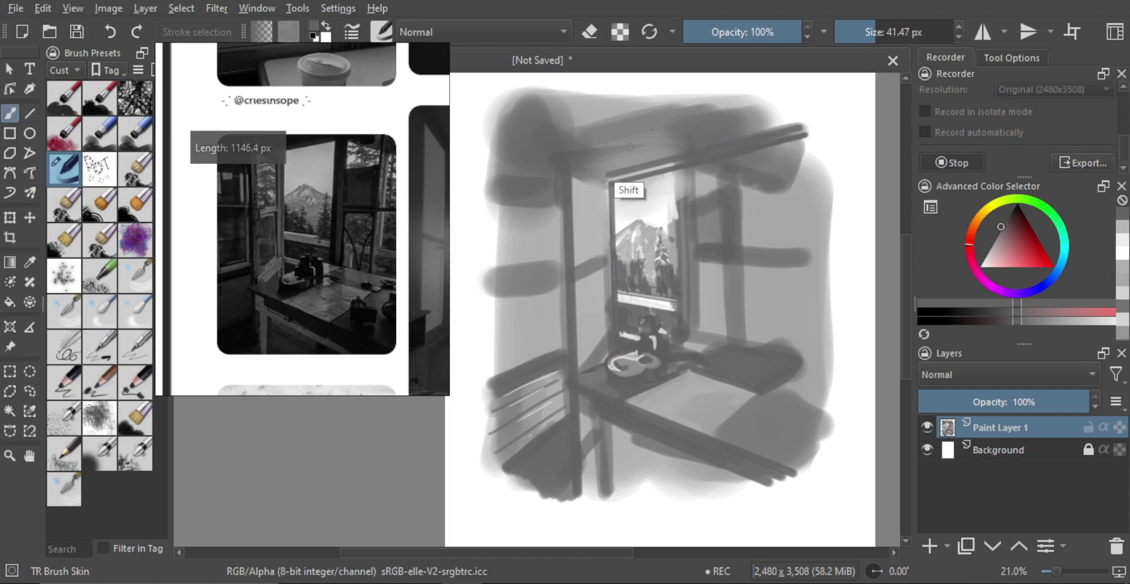
Paint the ceiling area above the window in even dark grey with a brush of about 167 px.
drag(631, 148, 678, 133)
drag(605, 153, 610, 154)
mouse_move(600, 159)
mouse_down()
mouse_move(700, 127)
mouse_move(630, 153)
mouse_move(670, 142)
mouse_move(622, 133)
mouse_move(576, 149)
mouse_move(702, 130)
mouse_up()
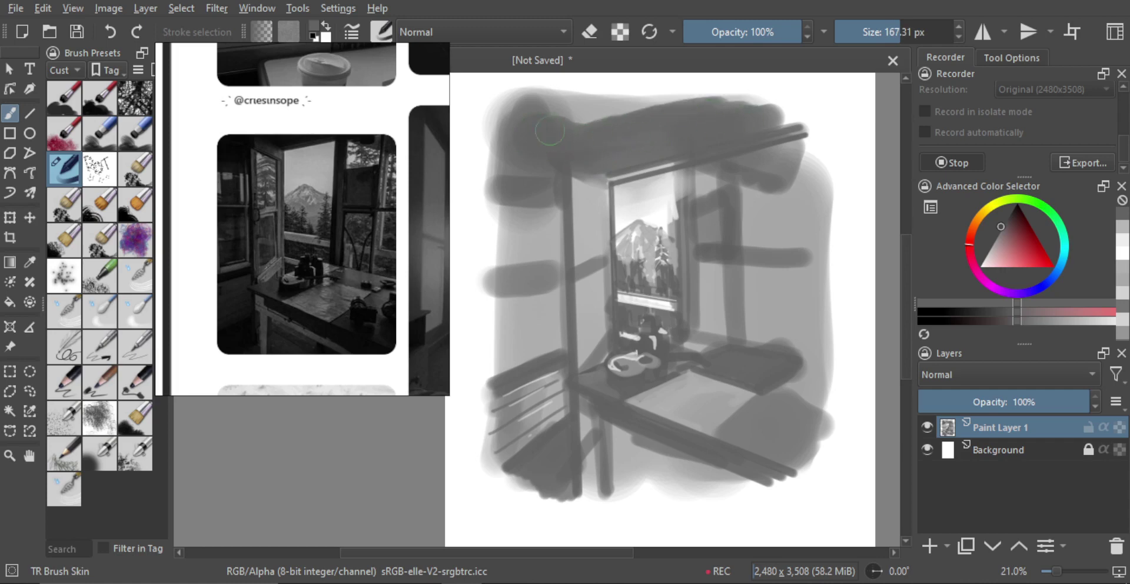
Sample mid grey beside the window and draw straight rails for the open casement's top and side, undoing the first attempt.
drag(602, 210, 613, 204)
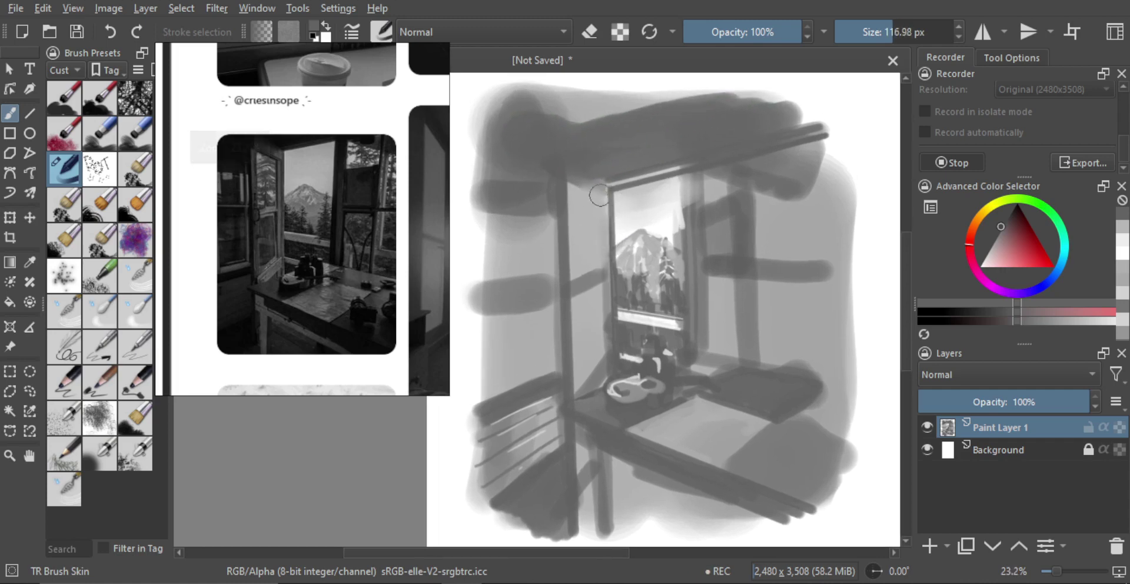
alt+click(589, 192)
key(bracketleft)
key(v)
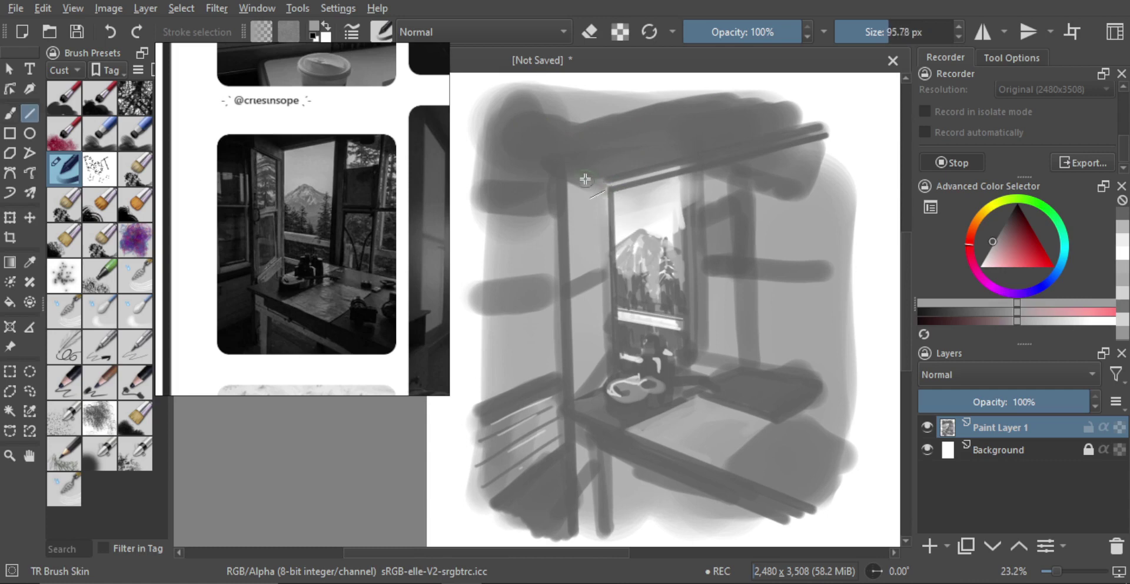
mouse_move(568, 170)
mouse_down()
mouse_move(612, 186)
mouse_move(590, 191)
mouse_up()
key(b)
key(ctrl+z)
key(v)
mouse_move(568, 169)
mouse_down()
mouse_move(610, 188)
mouse_move(590, 188)
mouse_move(589, 208)
mouse_move(569, 178)
mouse_move(609, 196)
mouse_move(601, 369)
mouse_up()
key(b)
Sample dark grey and draw a thin 6 px straight line about 853 px long down the casement's outer stile, undoing the first try.
alt+click(614, 156)
key(v)
key(b)
key(ctrl+z)
key(v)
key(v)
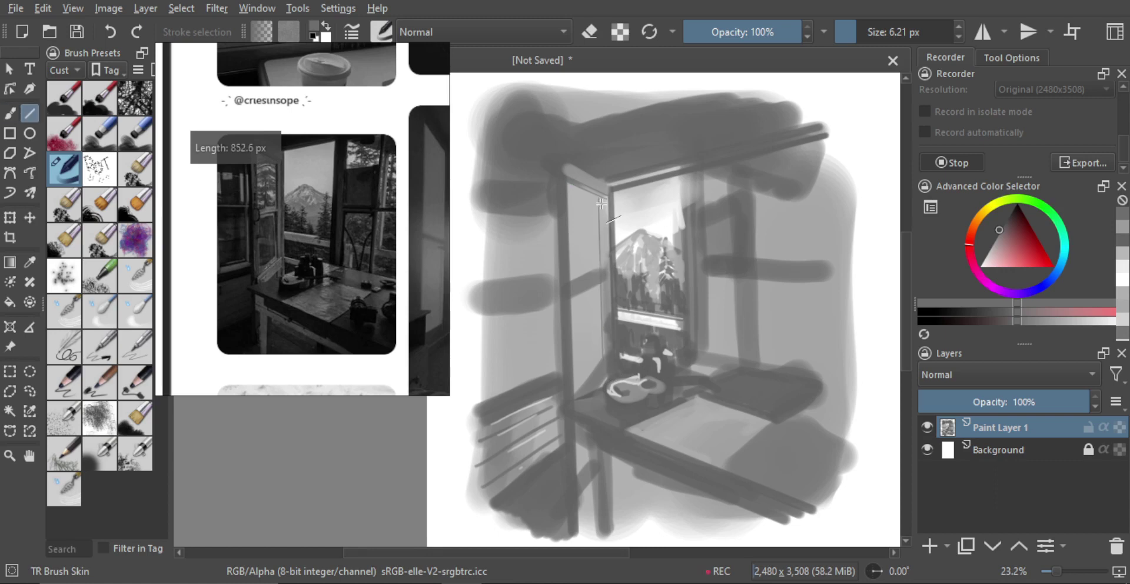
drag(601, 203, 608, 363)
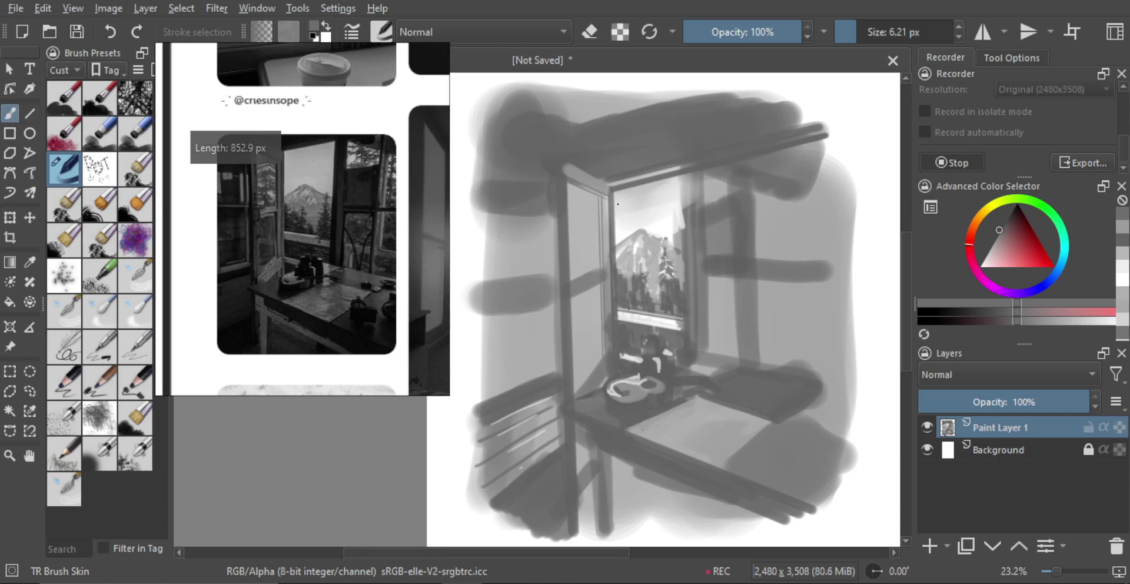
Sample mid grey and draw straight lines about 811 px long down the casement's outer stile with a 19 px brush.
ctrl+click(603, 184)
key(v)
key(v)
mouse_move(603, 220)
mouse_down()
mouse_move(617, 220)
mouse_move(610, 355)
mouse_up()
drag(603, 279, 609, 279)
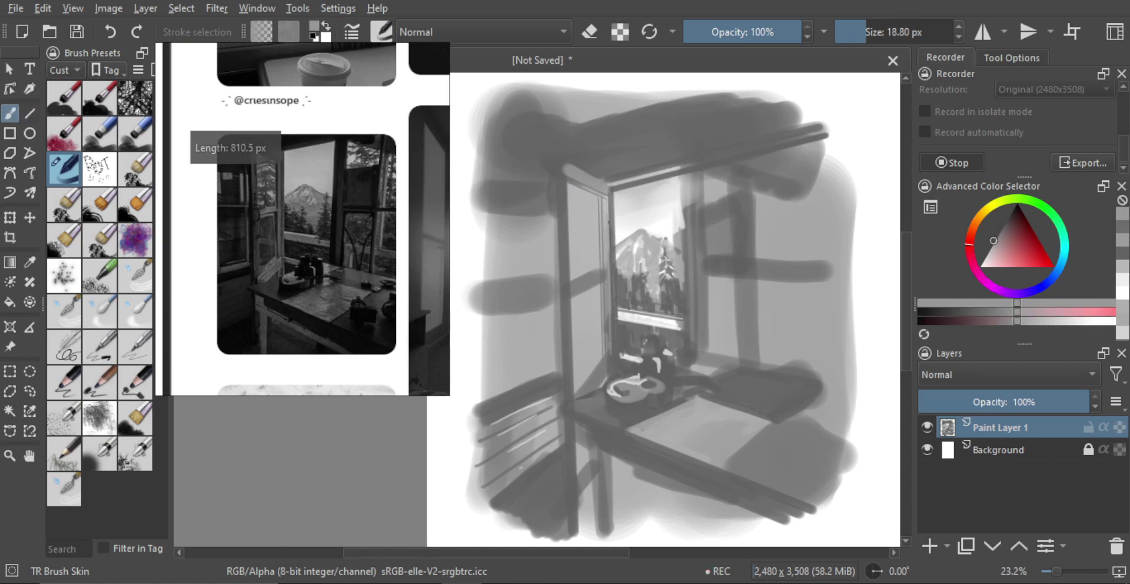
key(v)
drag(606, 203, 609, 355)
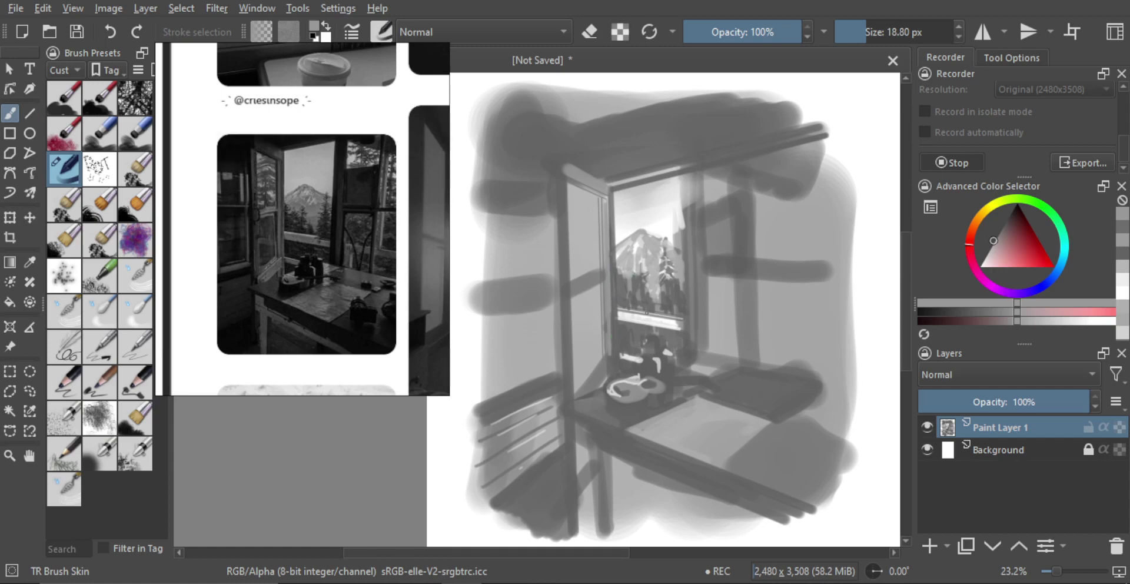
Sample light grey from the window view and fill the casement's glass panes with a 56 to 81 px brush, undoing one stroke.
ctrl+click(642, 284)
drag(618, 252, 588, 262)
ctrl+click(630, 254)
mouse_move(579, 221)
mouse_down()
mouse_move(599, 199)
mouse_move(576, 194)
mouse_move(589, 203)
mouse_move(572, 237)
mouse_move(573, 216)
mouse_move(576, 270)
mouse_move(574, 198)
mouse_move(574, 270)
mouse_move(585, 212)
mouse_up()
key(ctrl+z)
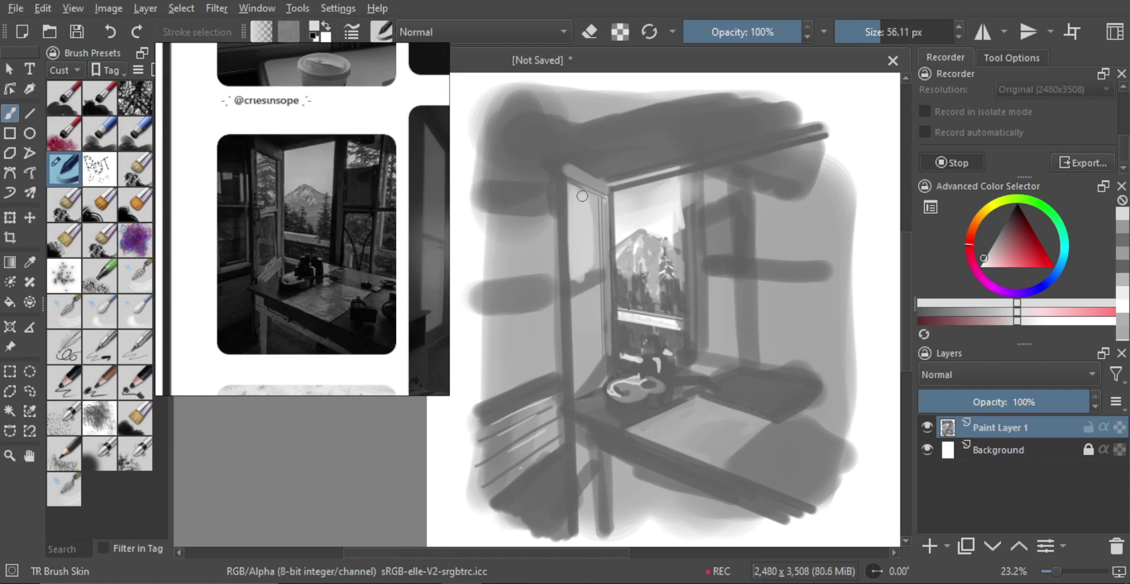
shift+drag(583, 318, 603, 318)
drag(582, 366, 593, 299)
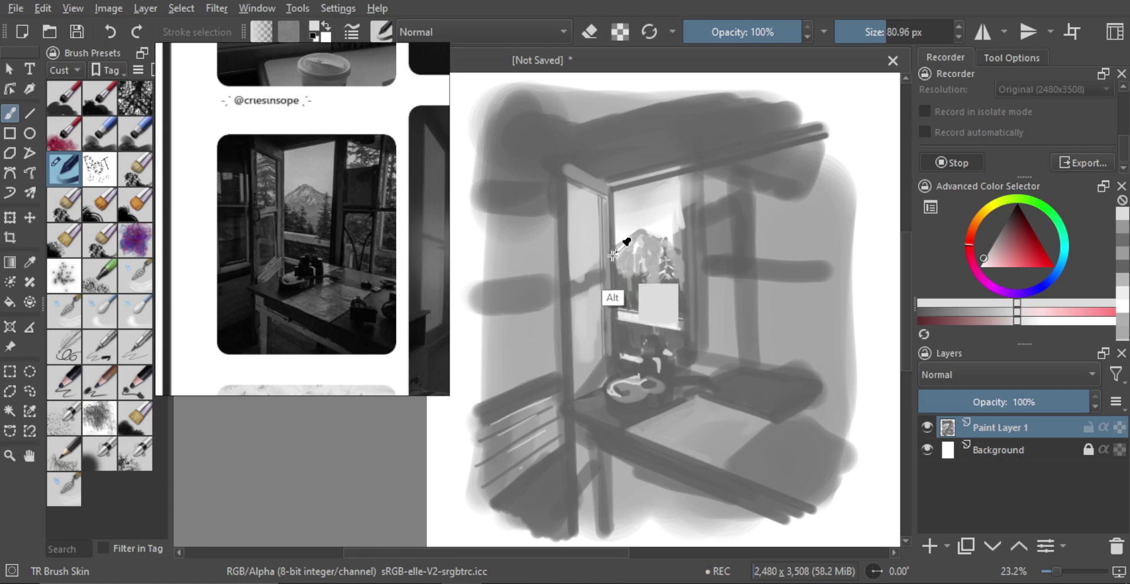
Sample greys from the frame and draw the casement's crossbar with a small catch at its left end, undoing one line.
ctrl+click(593, 183)
shift+drag(624, 277, 572, 290)
key(v)
key(v)
key(ctrl+z)
key(v)
mouse_move(572, 289)
mouse_down()
mouse_move(605, 276)
mouse_move(568, 284)
mouse_up()
alt+click(568, 301)
alt+click(572, 286)
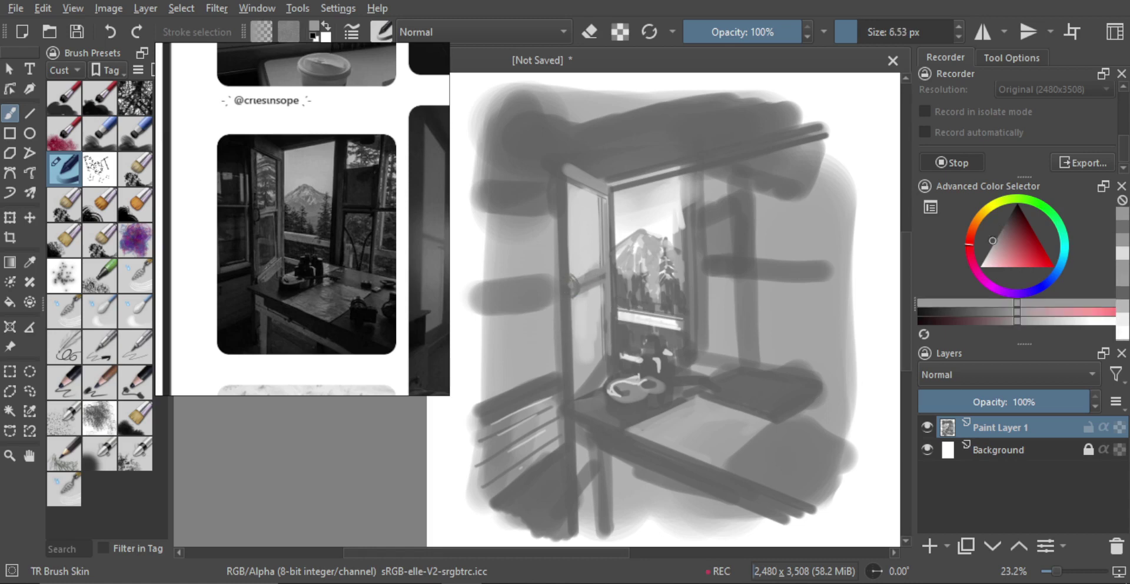
Draw a straight mid-grey line about 1135 px long down the casement's left stile with a 24 px brush.
shift+drag(576, 236, 583, 229)
alt+click(577, 227)
key(v)
drag(561, 190, 571, 404)
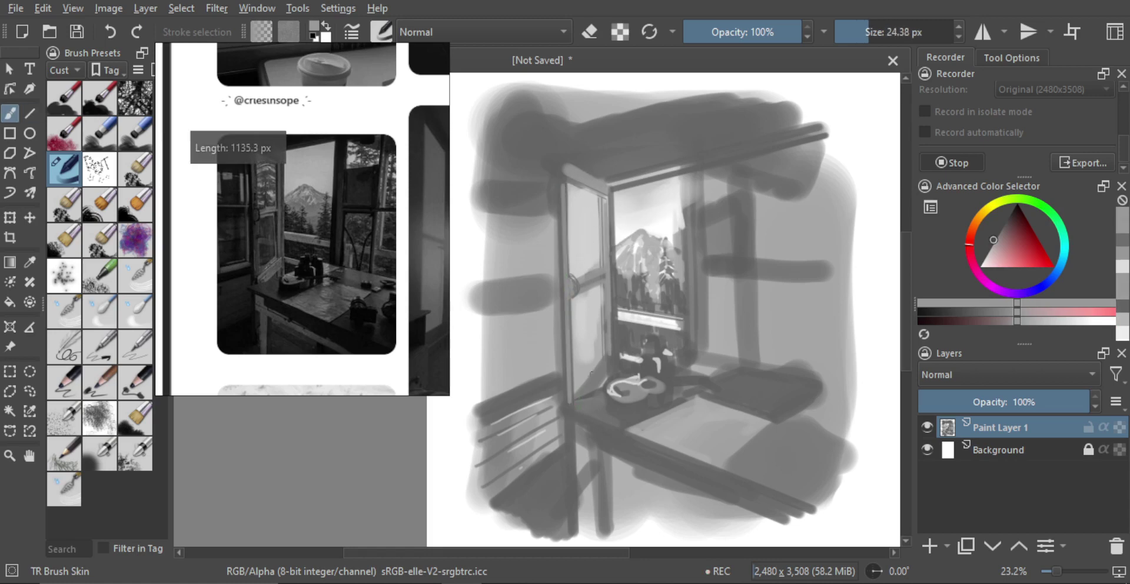
Shape the casement's slanted bottom rail, adding a light grey straight line about 197 px long with a 10 px brush.
ctrl+drag(608, 366, 609, 394)
mouse_move(609, 391)
mouse_down()
mouse_move(589, 335)
mouse_move(599, 325)
mouse_move(580, 353)
mouse_move(595, 328)
mouse_move(596, 338)
mouse_move(586, 320)
mouse_up()
key(v)
key(b)
ctrl+click(573, 218)
key(v)
drag(566, 356, 598, 330)
key(b)
key(bracketleft)
key(v)
key(b)
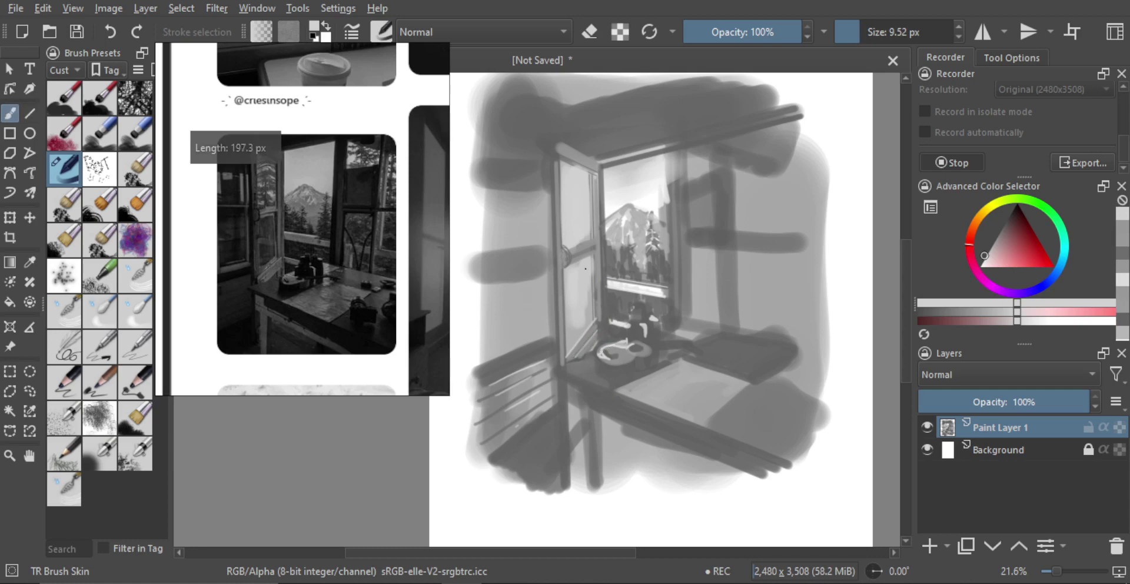
Add a thin straight light grey highlight along the casement's crossbar with a 9 px brush.
key(bracketleft)
key(v)
drag(572, 255, 596, 247)
key(b)
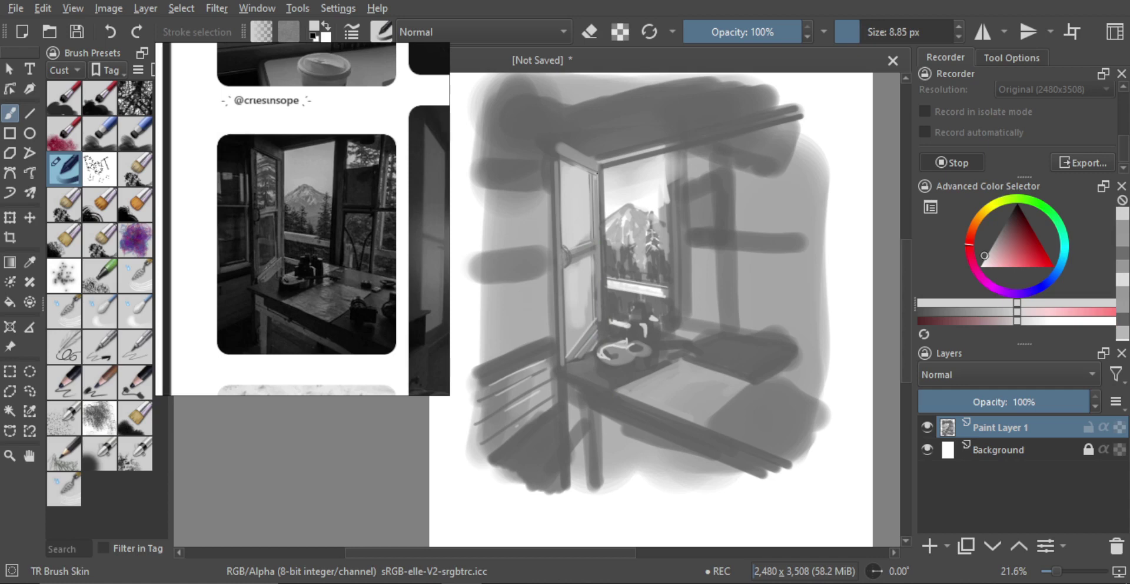
key(bracketright)
key(bracketright)
key(bracketright)
key(bracketright)
key(bracketright)
key(bracketleft)
key(bracketleft)
key(bracketleft)
key(bracketleft)
key(bracketleft)
key(bracketleft)
key(bracketleft)
drag(608, 215, 653, 339)
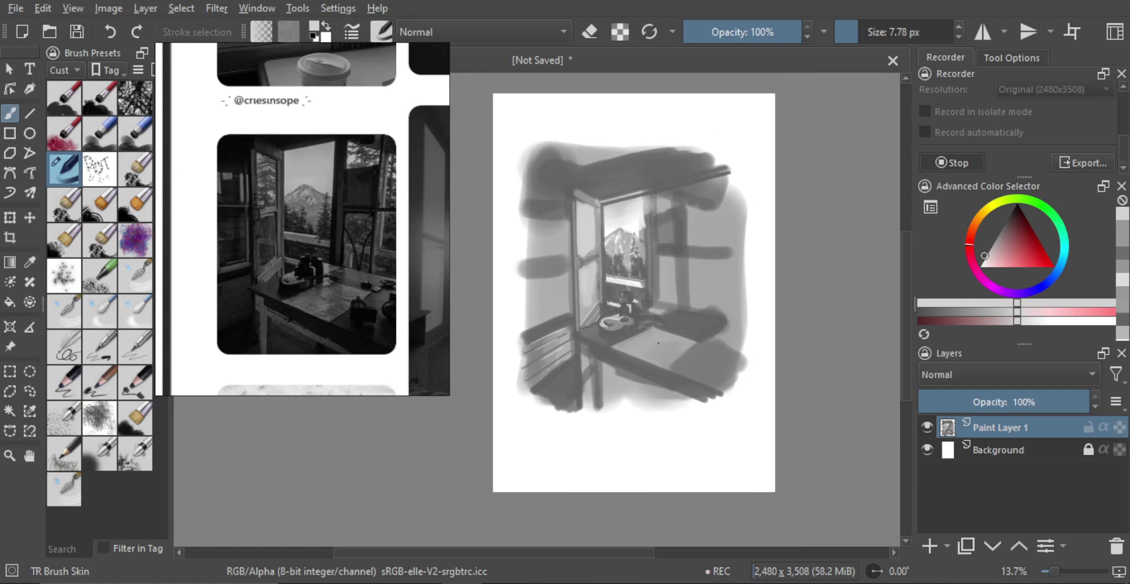
scroll(578, 322, up, 4)
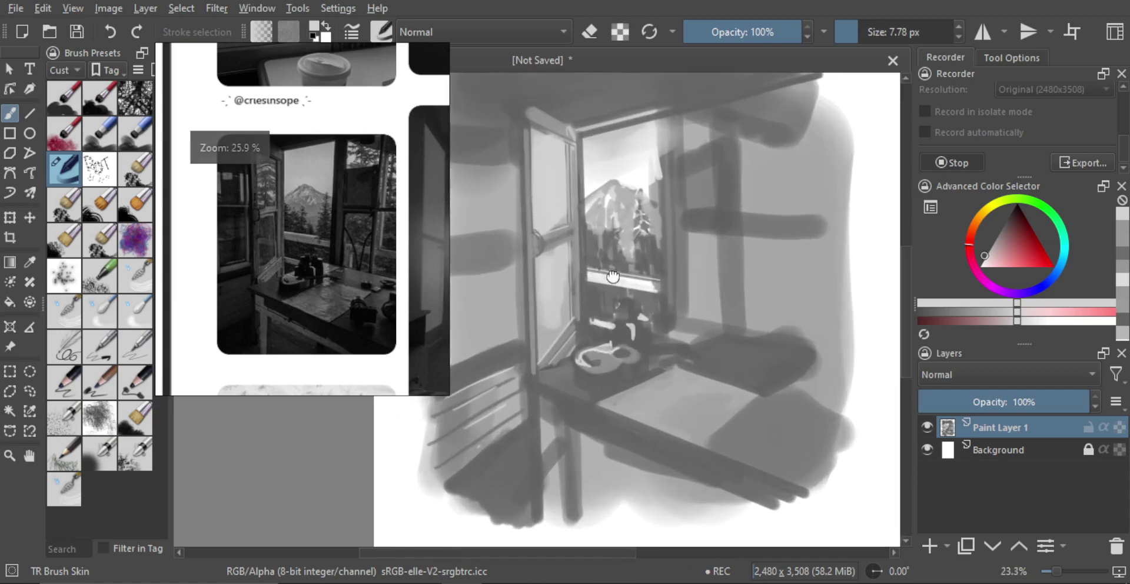
Sample dark grey and paint vertical tree-trunk strokes in the casement's lower pane with a 13 px brush, undoing the first attempts.
ctrl+click(589, 271)
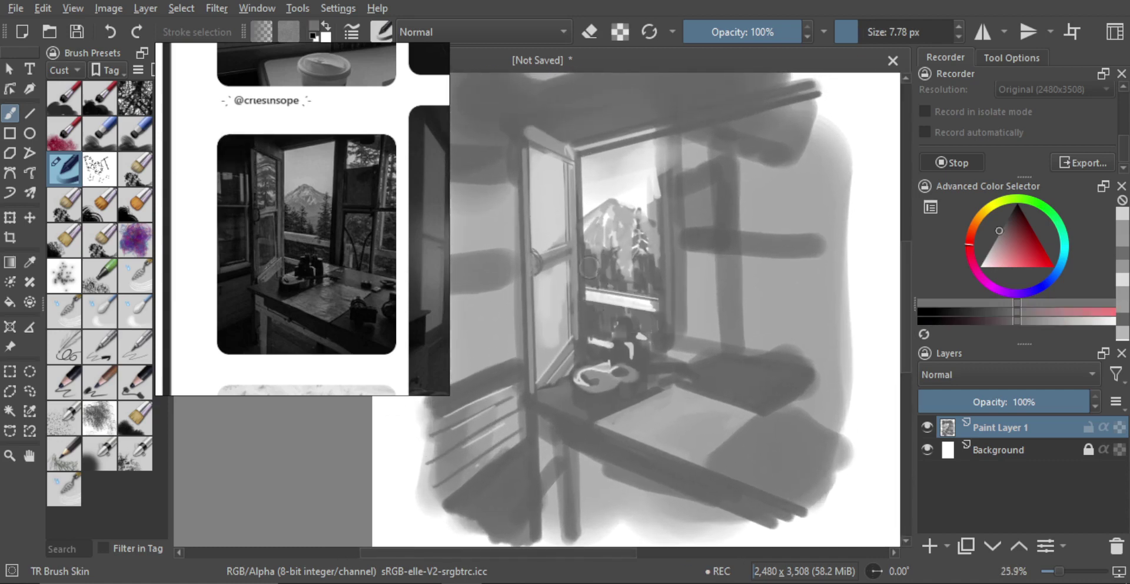
drag(561, 229, 577, 210)
scroll(570, 205, up, 1)
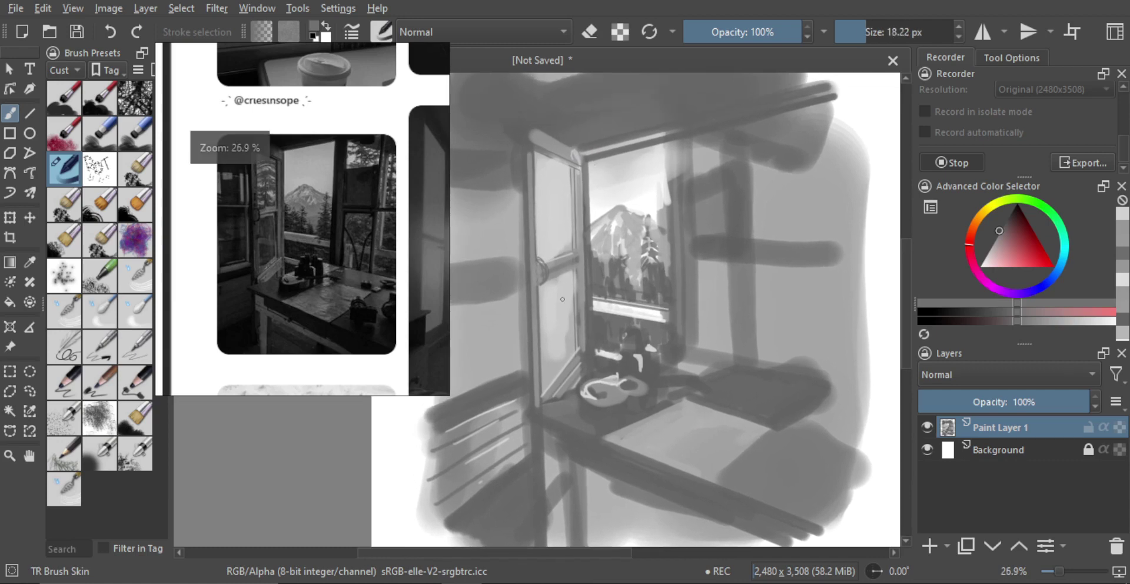
mouse_move(561, 307)
mouse_down()
mouse_move(541, 309)
mouse_move(553, 319)
mouse_up()
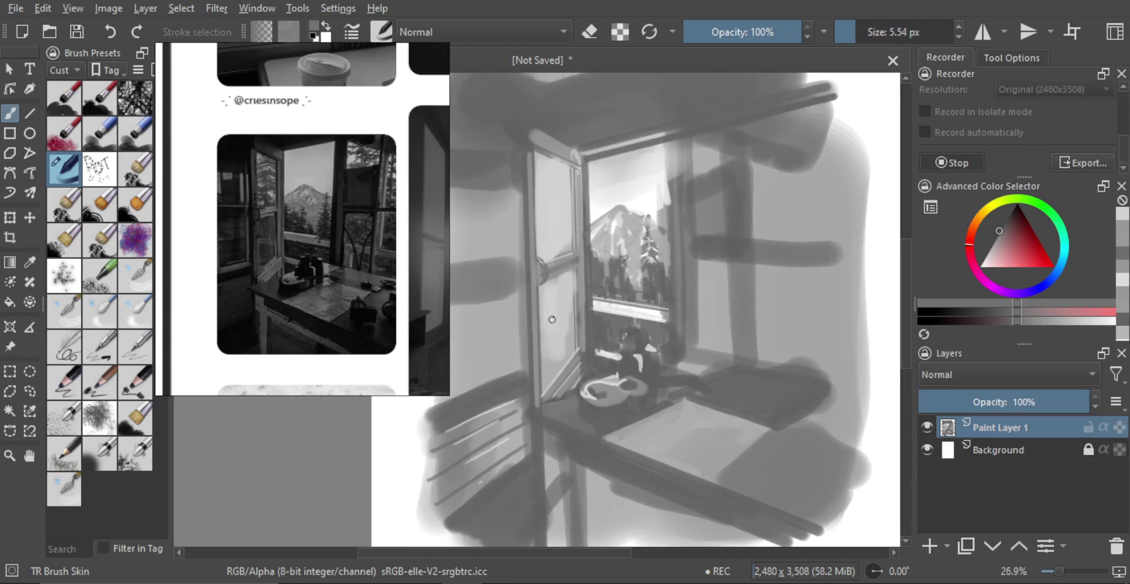
mouse_move(548, 369)
mouse_down()
mouse_move(541, 298)
mouse_move(551, 321)
mouse_move(560, 278)
mouse_up()
key(ctrl+z)
shift+click(564, 302)
key(ctrl+z)
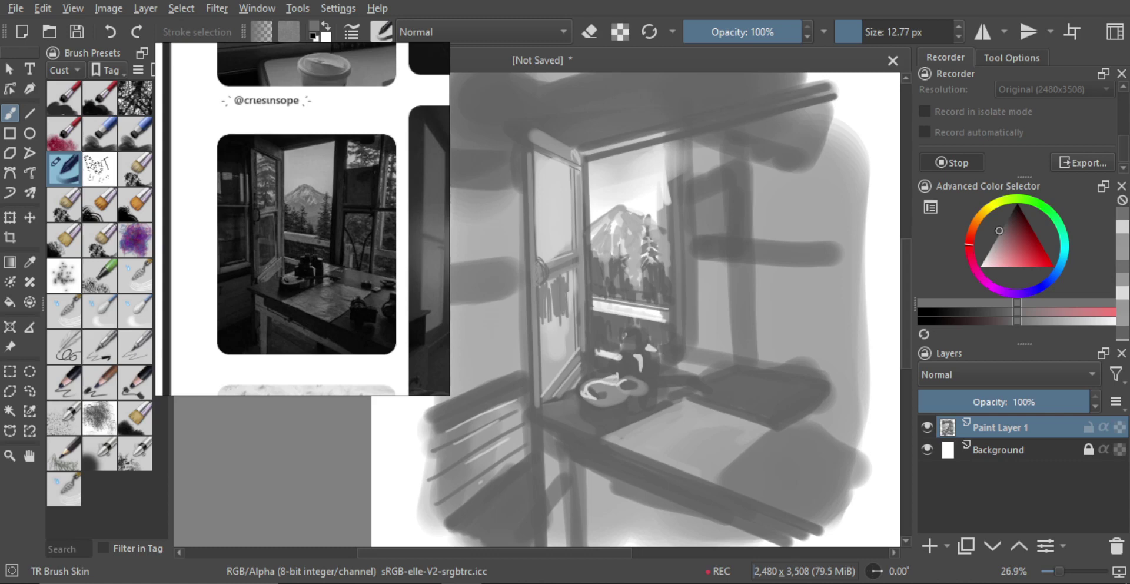
drag(542, 371, 543, 370)
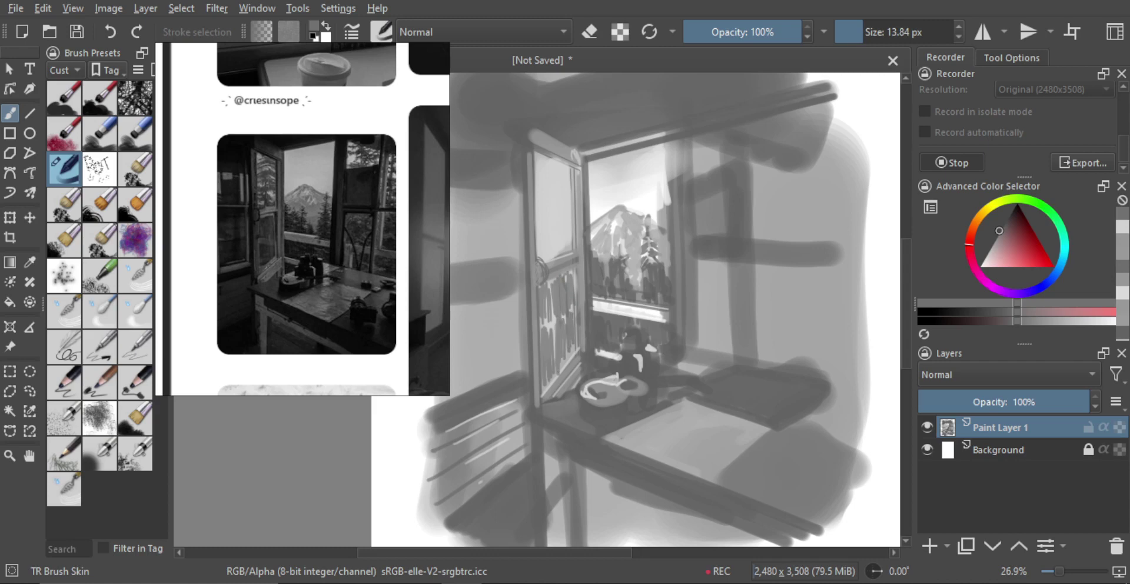
Build up the dark trees in the casement's lower pane with brushes from about 7 to 40 px, undoing one stroke.
key(bracketleft)
key(bracketleft)
key(bracketleft)
key(bracketleft)
key(bracketleft)
key(bracketleft)
key(bracketleft)
key(bracketleft)
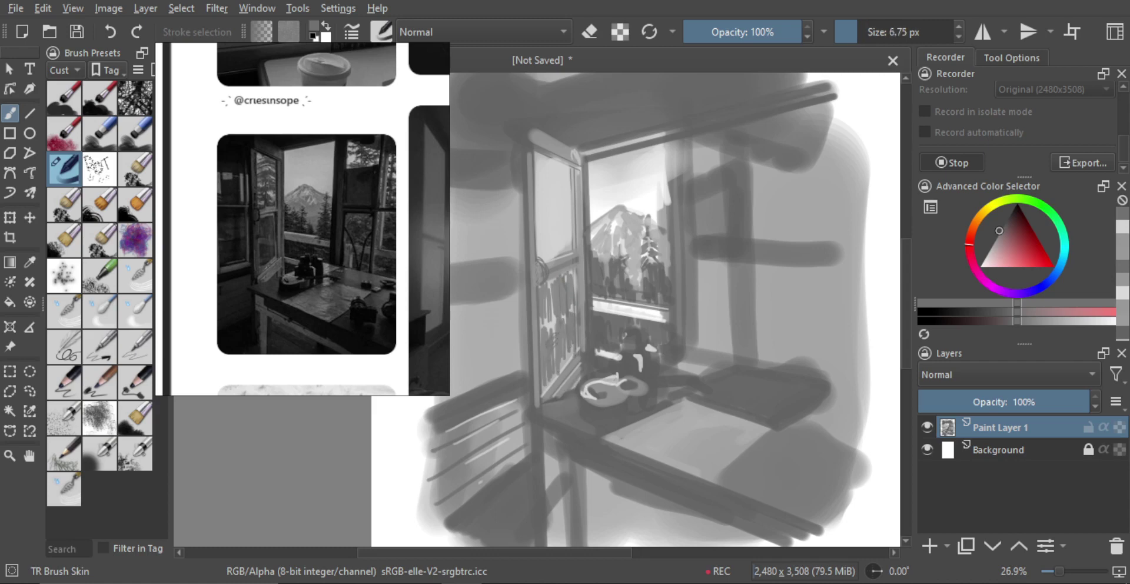
key(bracketright)
key(bracketright)
key(bracketright)
key(bracketright)
key(bracketright)
key(bracketright)
key(bracketright)
key(bracketright)
key(bracketright)
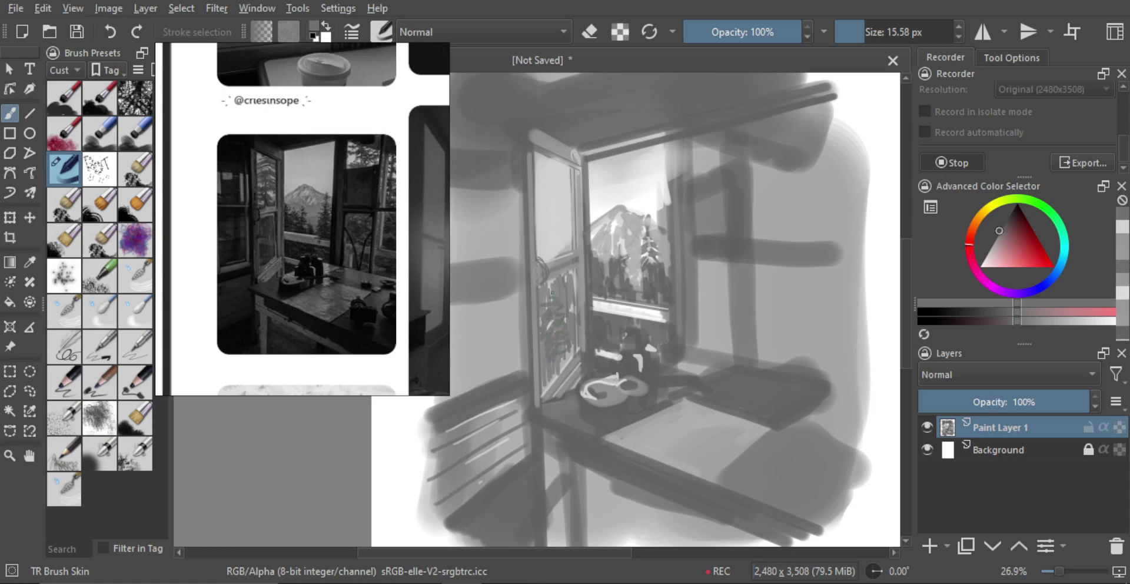
key(ctrl+z)
mouse_move(546, 357)
mouse_down()
mouse_move(546, 372)
mouse_move(559, 364)
mouse_up()
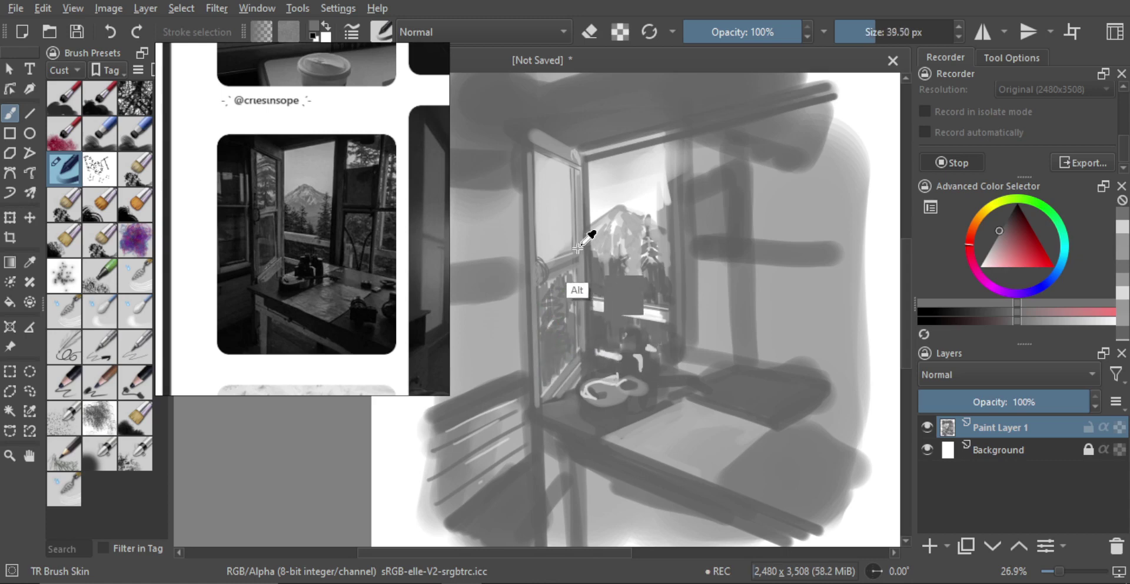
Sample light and dark greys from the casement and retouch its upper pane, crossbar and frame edges with straight lines.
alt+click(558, 229)
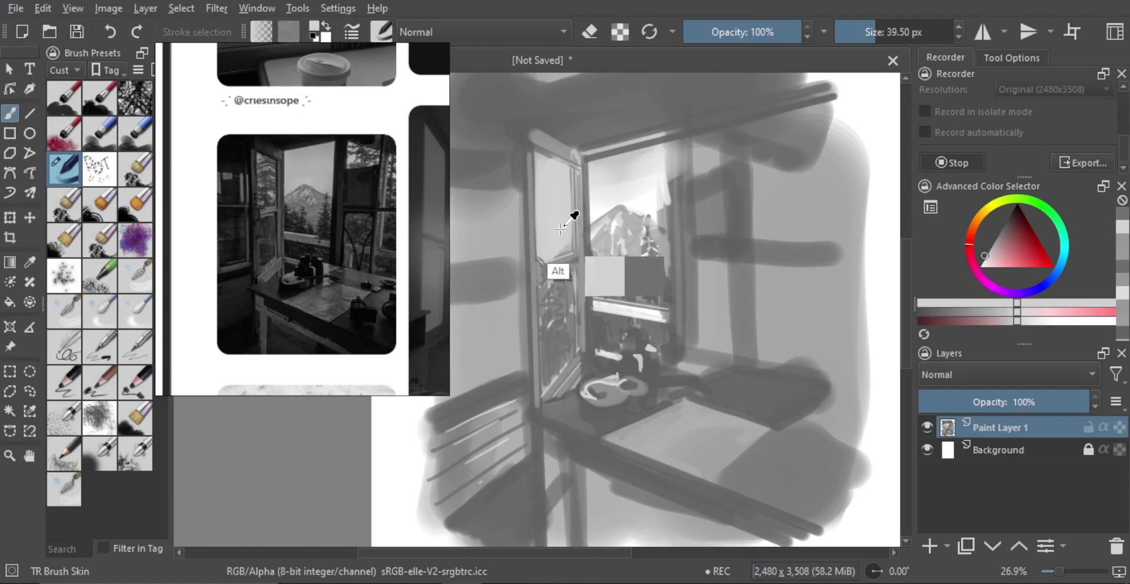
mouse_move(558, 296)
shift+mouse_down()
mouse_move(579, 314)
mouse_move(562, 326)
mouse_move(571, 330)
mouse_move(577, 317)
mouse_move(555, 325)
mouse_move(569, 313)
mouse_move(597, 399)
shift+mouse_up()
alt+click(573, 264)
key(v)
key(b)
key(ctrl)
alt+click(579, 237)
key(v)
key(v)
ctrl+click(596, 277)
key(v)
key(v)
mouse_move(612, 285)
mouse_down()
mouse_move(607, 239)
mouse_move(606, 287)
mouse_move(574, 276)
mouse_up()
Paint a tall dark grey conifer with layered branches in the casement's upper pane using an 11 to 15 px brush, undoing one stroke.
scroll(605, 287, up, 2)
drag(585, 325, 551, 304)
key(ctrl+z)
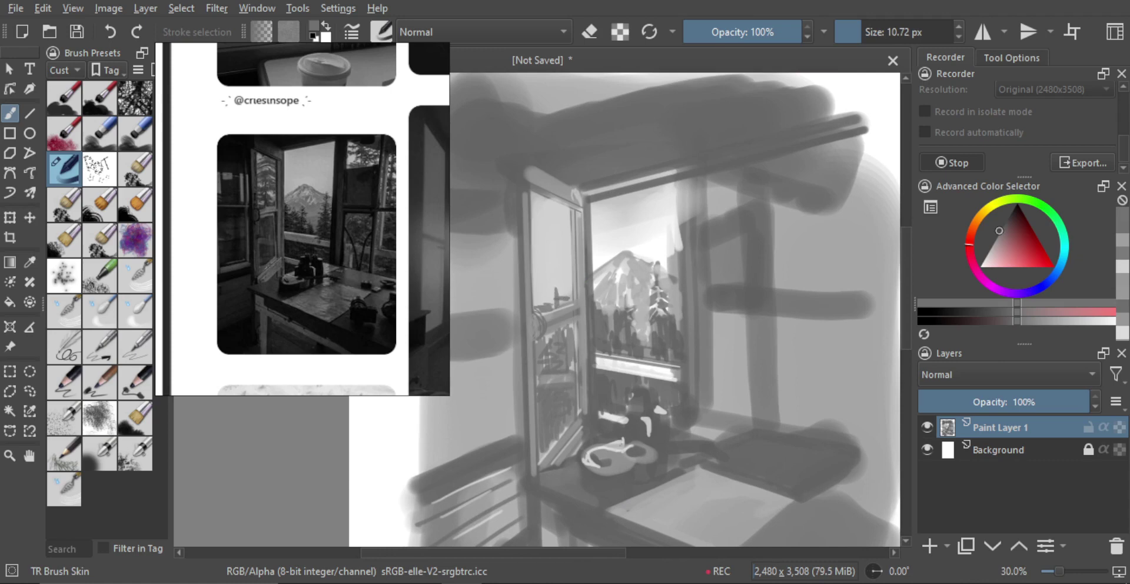
drag(545, 296, 545, 297)
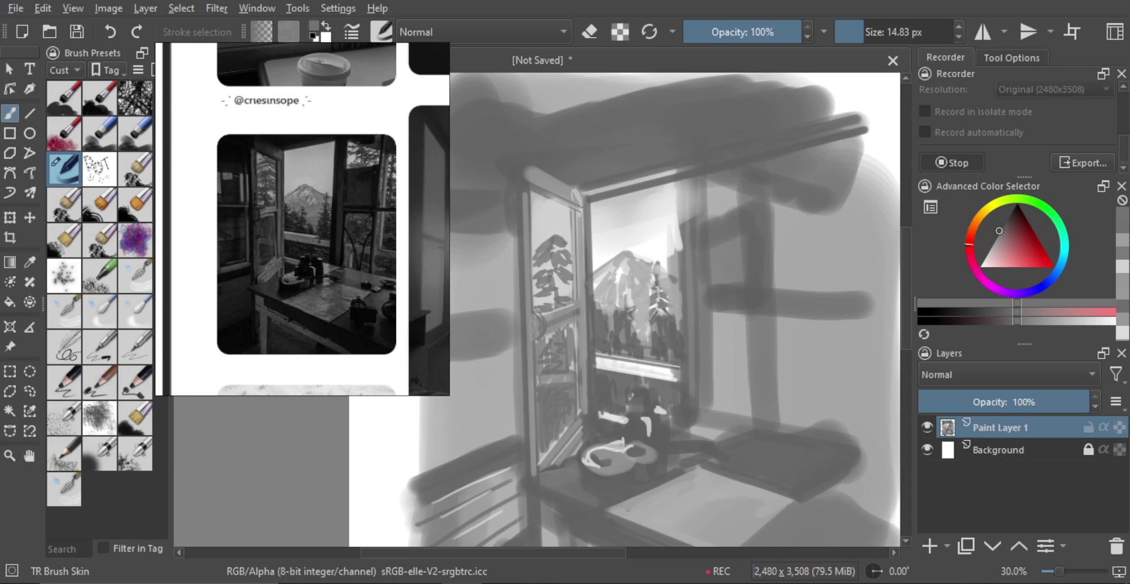
drag(551, 227, 553, 227)
drag(559, 227, 556, 226)
drag(555, 227, 561, 231)
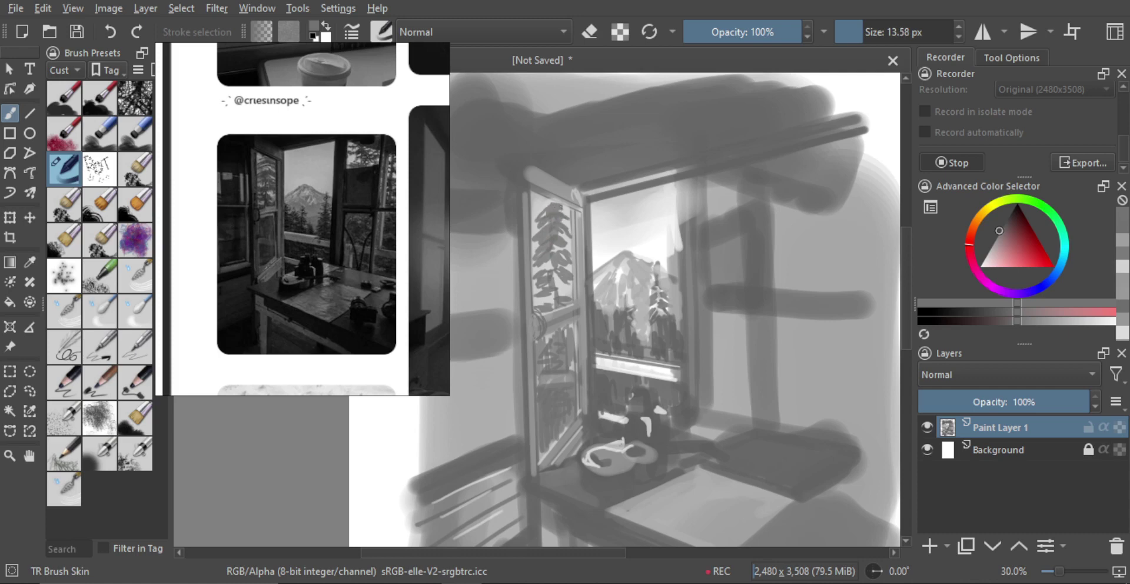
mouse_move(570, 224)
mouse_down()
mouse_move(573, 302)
mouse_move(594, 201)
mouse_move(583, 190)
mouse_move(529, 282)
mouse_move(548, 275)
mouse_move(569, 330)
mouse_up()
Sample dark grey and darken the wall to the left of the casement with soft strokes of a 144 px brush.
alt+click(524, 189)
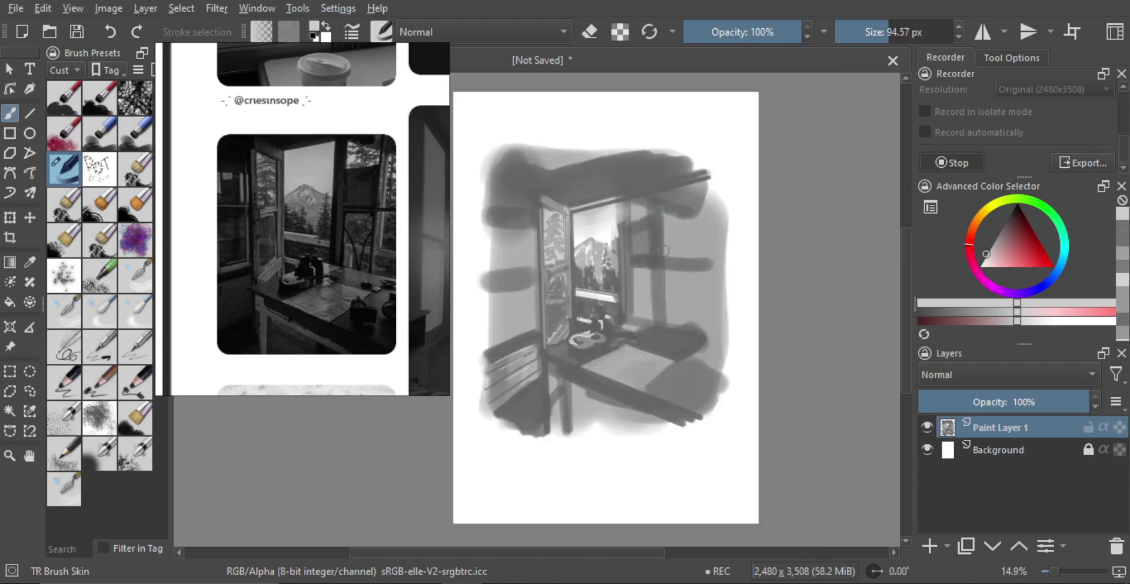
drag(598, 288, 618, 300)
key(e)
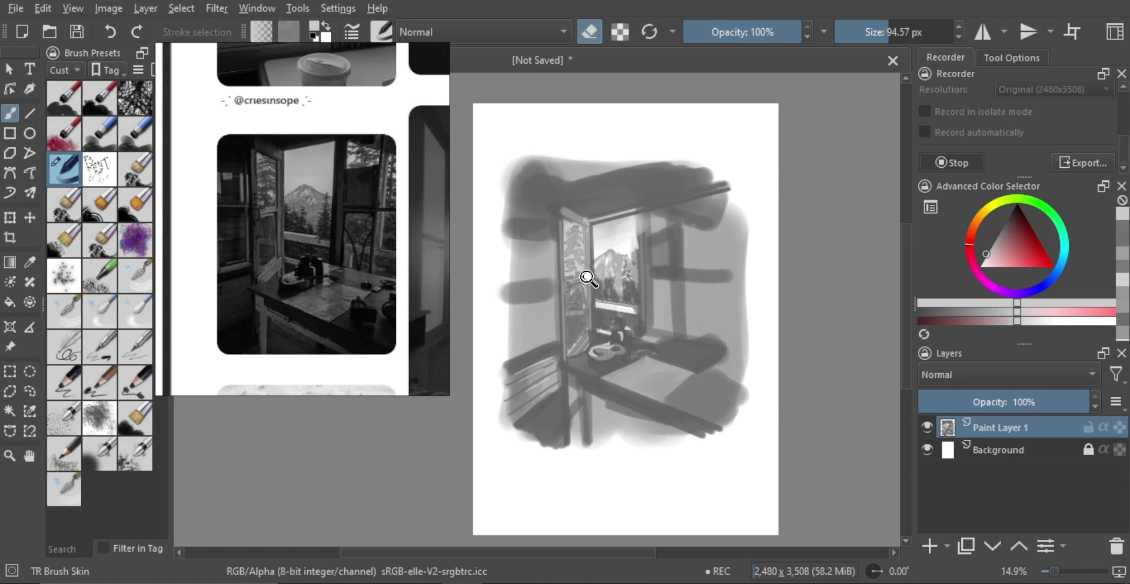
scroll(588, 278, up, 1)
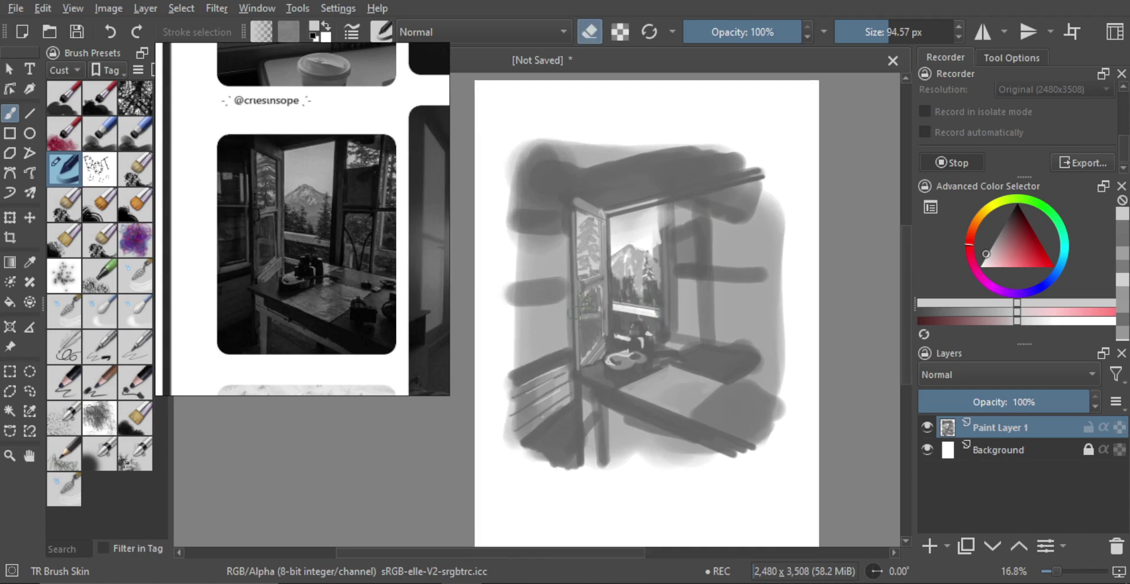
ctrl+click(587, 324)
mouse_move(574, 306)
mouse_down()
mouse_move(526, 303)
mouse_move(542, 302)
mouse_up()
drag(542, 300, 564, 302)
mouse_move(522, 305)
mouse_down()
mouse_move(542, 298)
mouse_move(524, 342)
mouse_move(547, 318)
mouse_up()
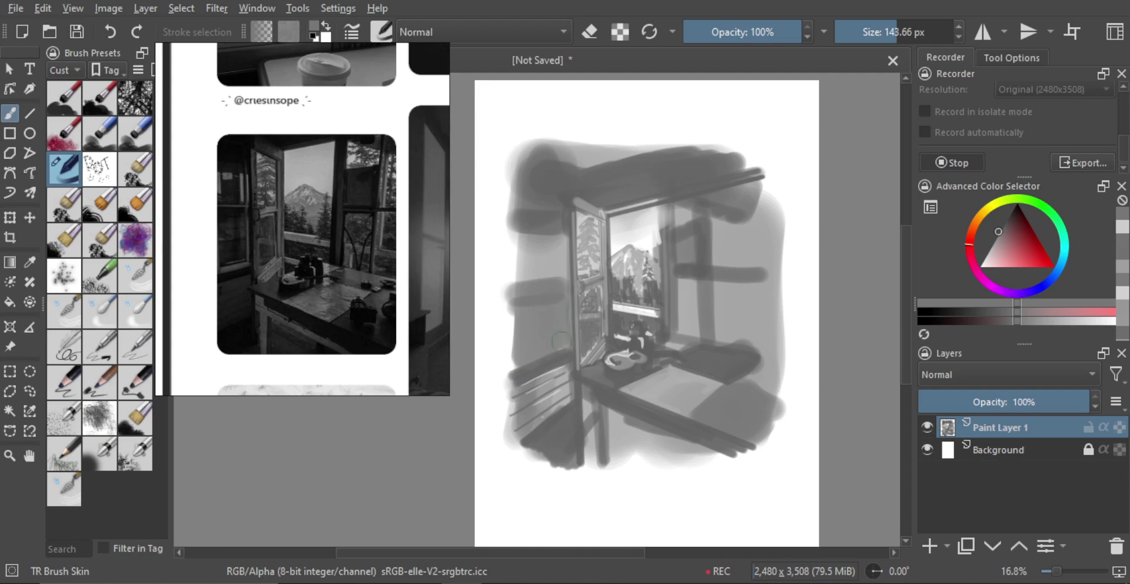
mouse_move(532, 243)
mouse_down()
mouse_move(541, 281)
mouse_move(558, 272)
mouse_move(557, 242)
mouse_move(638, 240)
mouse_move(636, 219)
mouse_move(556, 257)
mouse_up()
Sample dark grey from the frame and draw a straight line down the window's left post with a 39 px brush.
ctrl+click(638, 238)
ctrl+click(638, 213)
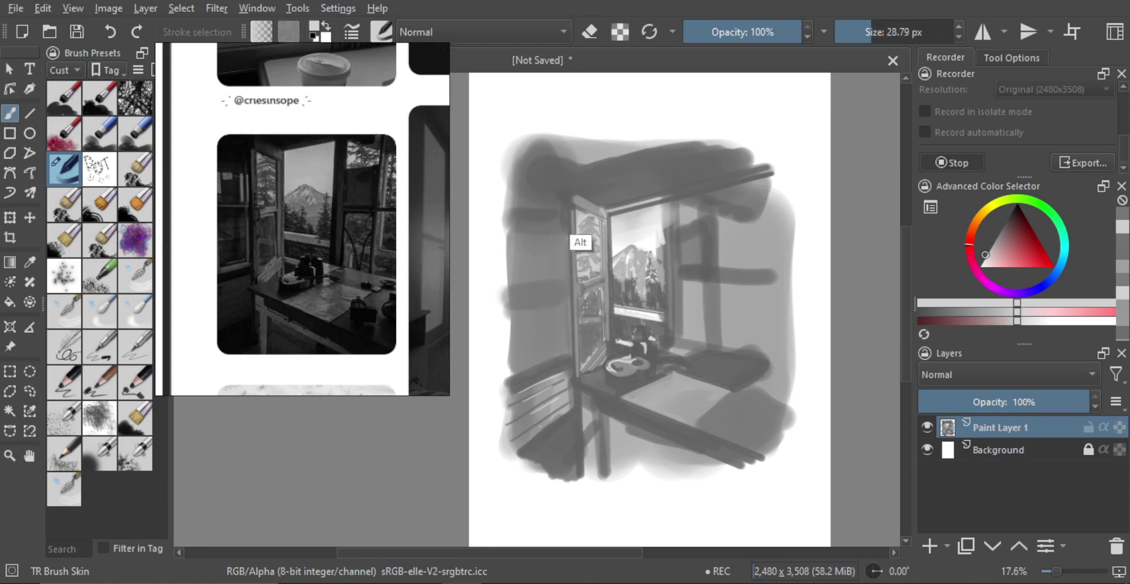
ctrl+click(573, 184)
key(v)
drag(569, 203, 574, 383)
key(b)
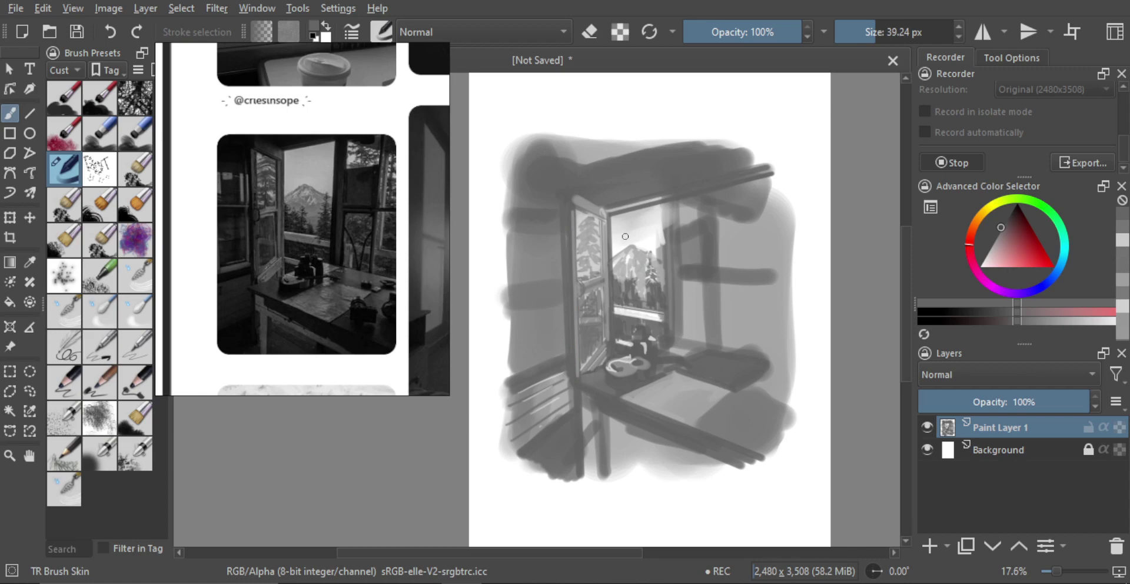
drag(646, 293, 648, 278)
drag(648, 278, 667, 276)
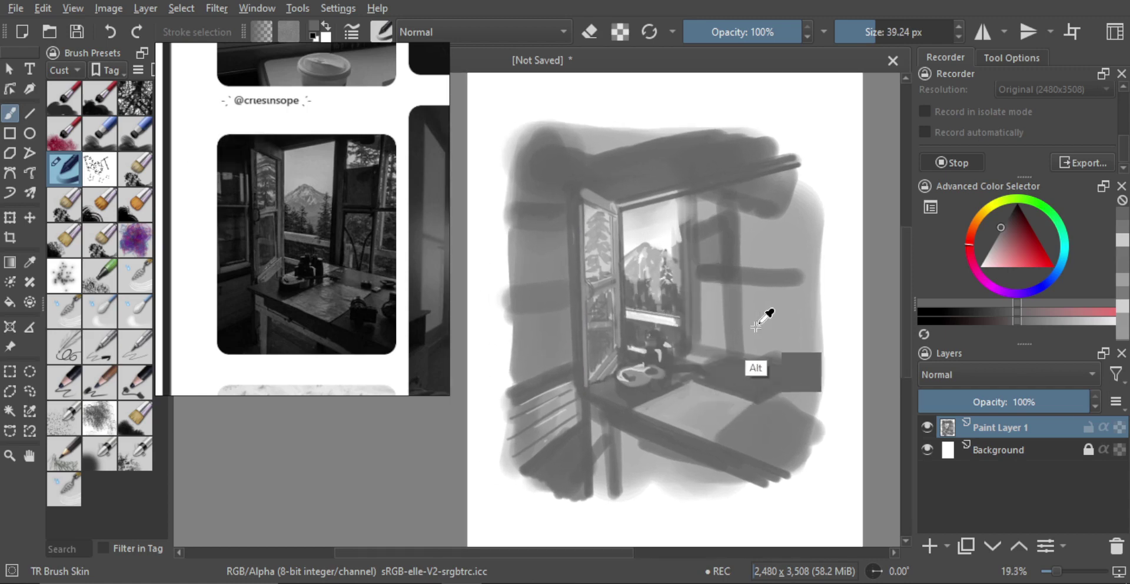
Sample light grey and paint pane highlights on the wall left of the casement with straight lines and a 35 to 46 px brush.
alt+click(791, 322)
key(ctrl+z)
drag(551, 254, 555, 254)
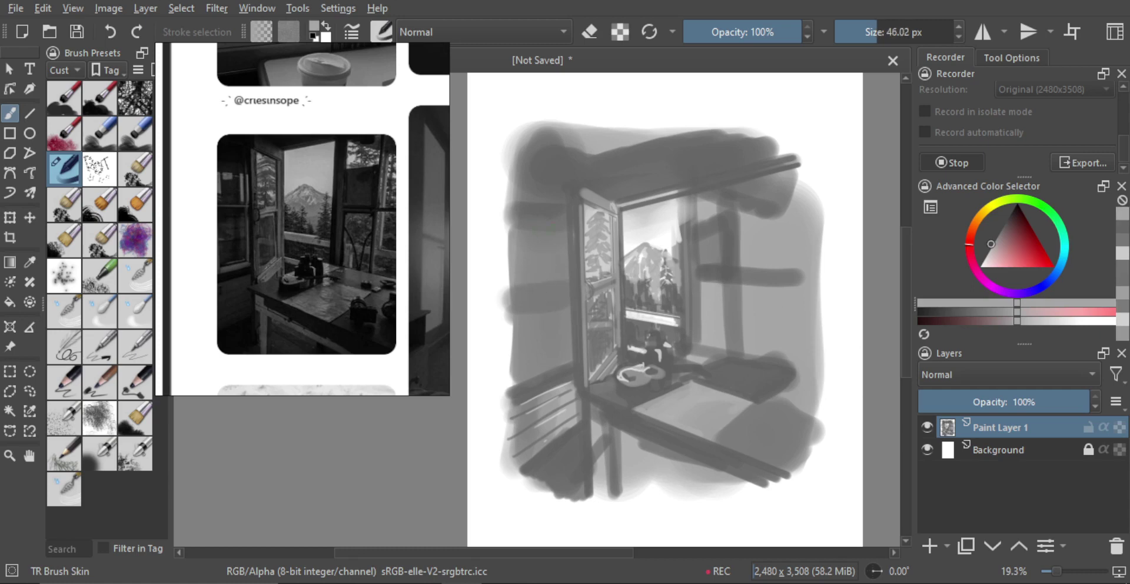
key(v)
key(b)
key(bracketleft)
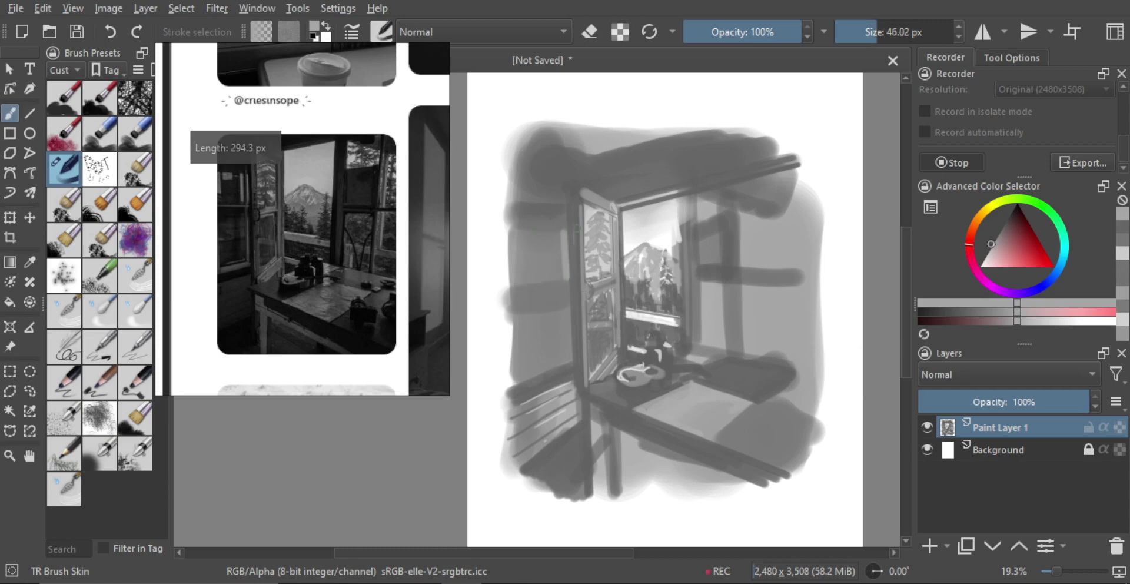
key(bracketleft)
key(v)
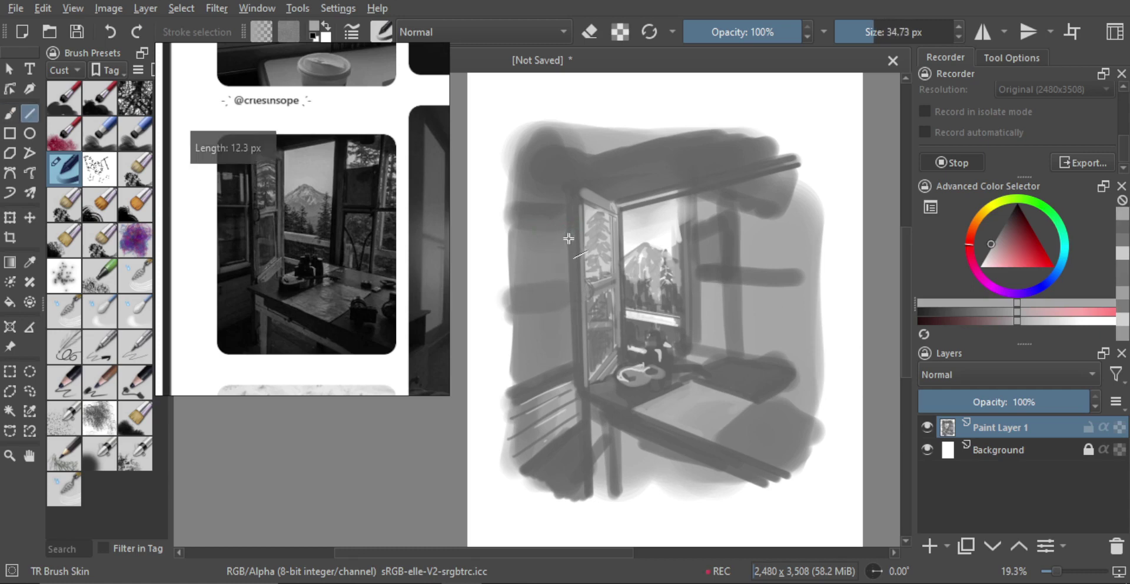
key(b)
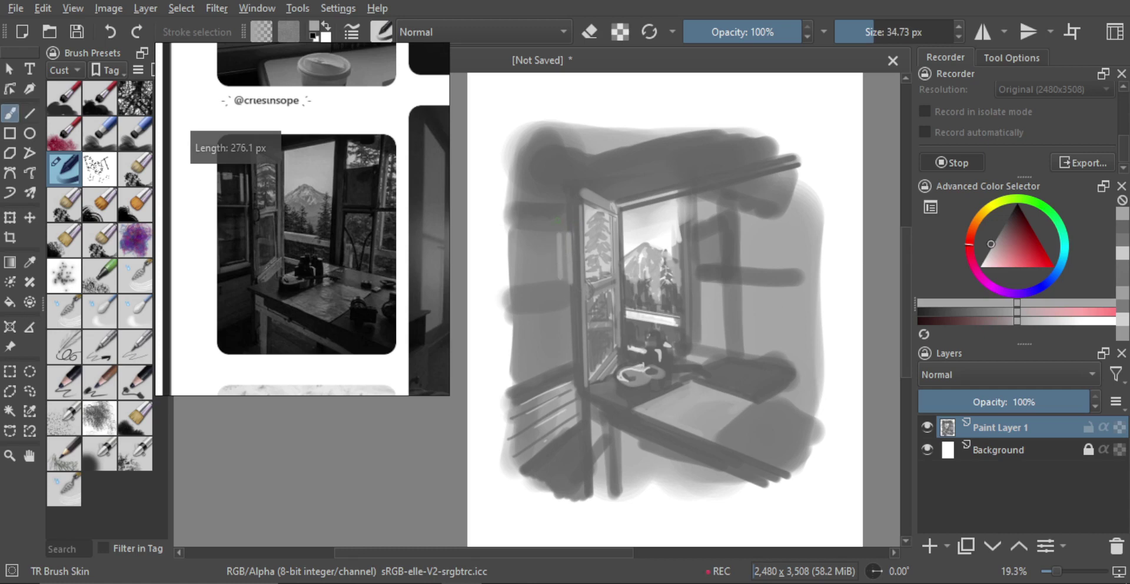
key(bracketleft)
key(bracketright)
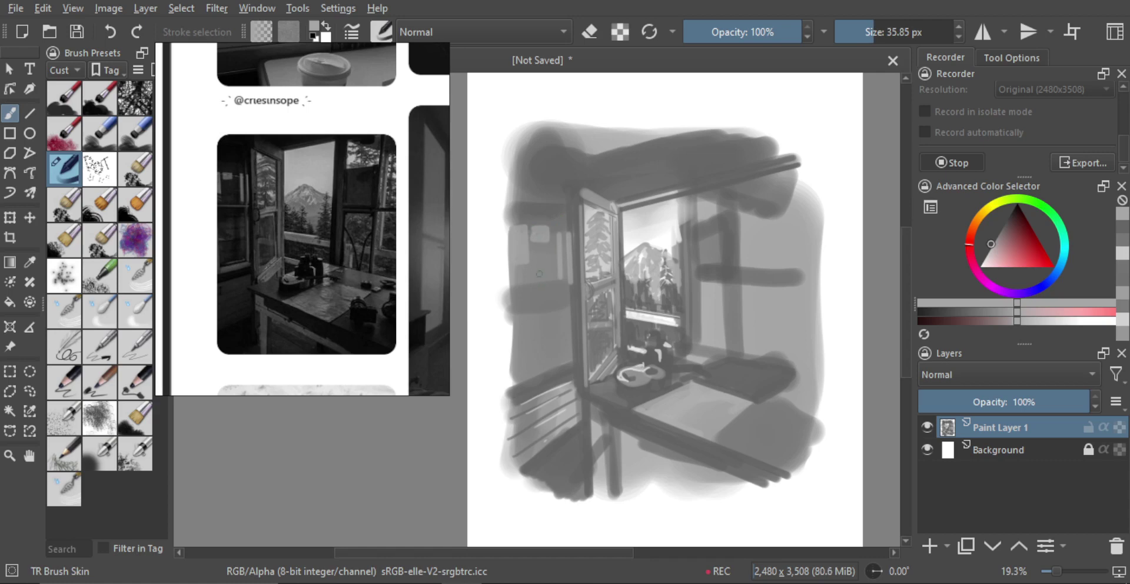
key(bracketleft)
Draw a straight light line as a sill below the left wall's panes, undoing and redrawing the stroke.
key(v)
drag(515, 293, 571, 283)
key(b)
key(ctrl+z)
key(v)
key(b)
Sample greys from the lower left wall and draw straight plank lines between the sill and the slatted area, undoing one stroke.
ctrl+click(534, 308)
key(v)
key(b)
mouse_move(531, 322)
shift+mouse_down()
mouse_move(543, 330)
mouse_move(571, 300)
mouse_move(549, 331)
mouse_move(517, 335)
mouse_move(549, 338)
mouse_move(571, 322)
mouse_move(542, 341)
mouse_move(576, 333)
shift+mouse_up()
key(v)
key(b)
key(v)
key(b)
key(v)
key(b)
shift+drag(534, 374, 587, 365)
key(v)
mouse_move(516, 370)
mouse_down()
mouse_move(568, 353)
mouse_move(532, 334)
mouse_move(530, 308)
mouse_move(515, 382)
mouse_move(539, 315)
mouse_move(560, 347)
mouse_up()
key(b)
key(ctrl+z)
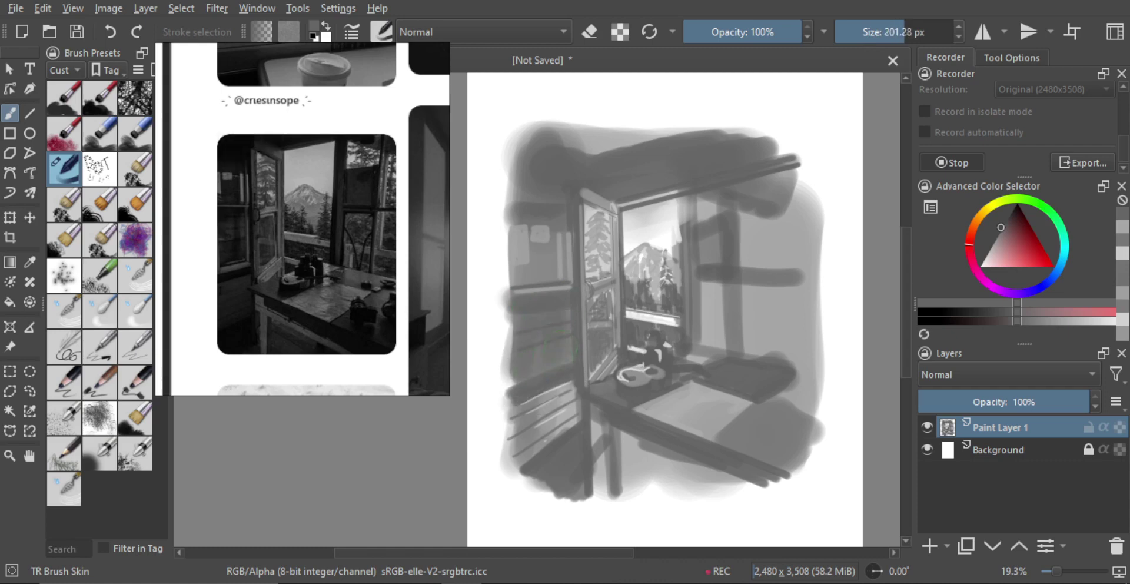
Sample dark grey and shade the lower left wall and the ceiling with soft strokes of a 126 to 201 px brush, undoing two strokes.
alt+click(525, 255)
mouse_move(548, 333)
shift+mouse_down()
mouse_move(530, 335)
mouse_move(565, 335)
mouse_move(569, 366)
mouse_move(533, 336)
mouse_move(563, 361)
mouse_move(564, 338)
mouse_move(563, 361)
mouse_move(541, 348)
mouse_move(518, 374)
shift+mouse_up()
key(ctrl+z)
key(ctrl+z)
ctrl+drag(571, 330, 571, 370)
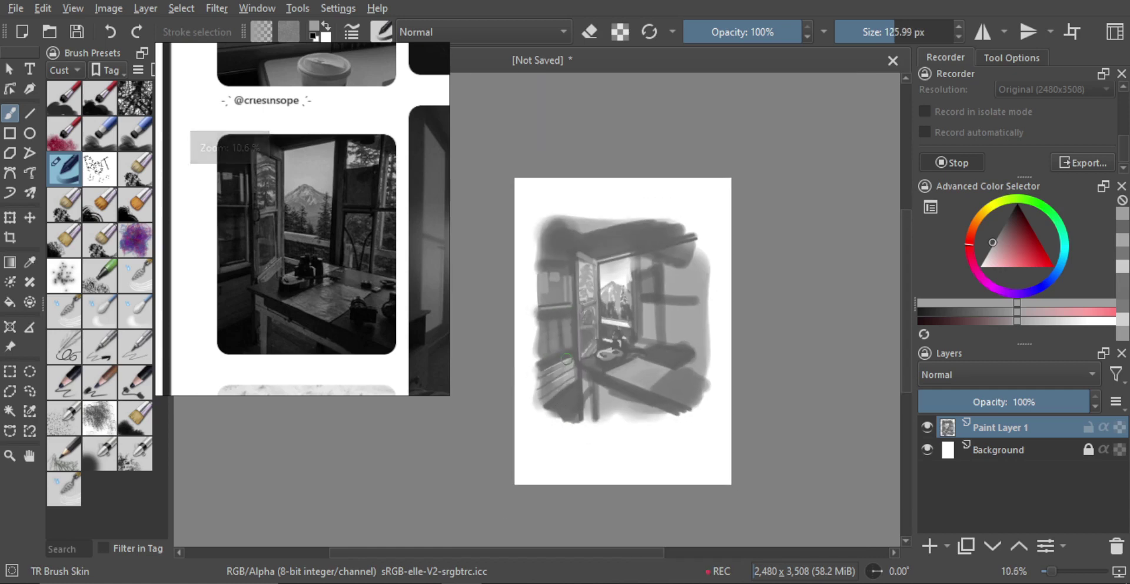
ctrl+drag(623, 288, 594, 299)
ctrl+click(591, 304)
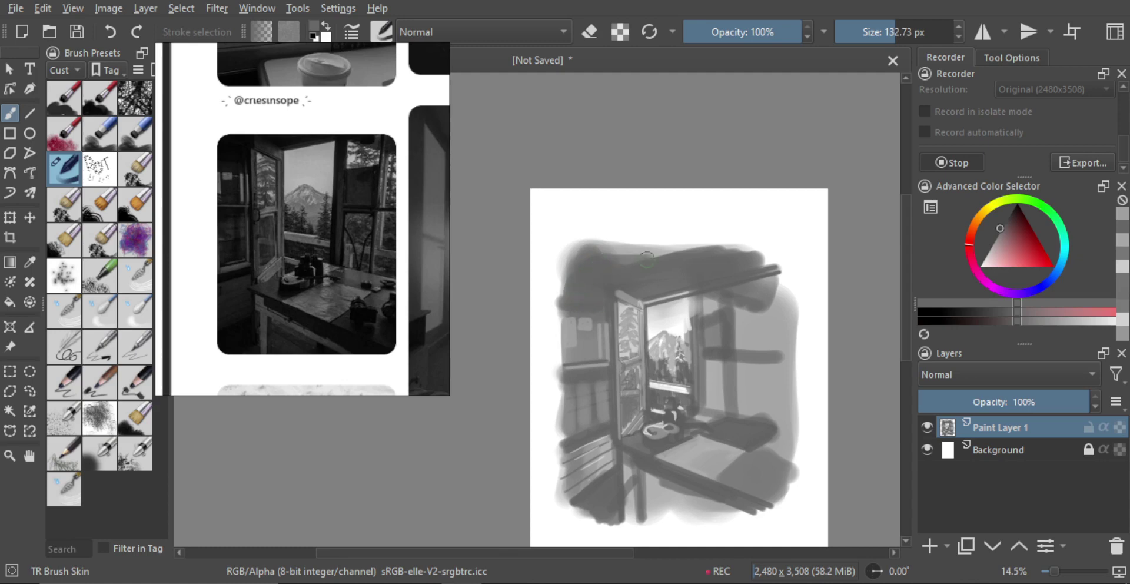
mouse_move(647, 260)
mouse_down()
mouse_move(615, 257)
mouse_move(677, 277)
mouse_move(680, 299)
mouse_move(652, 302)
mouse_up()
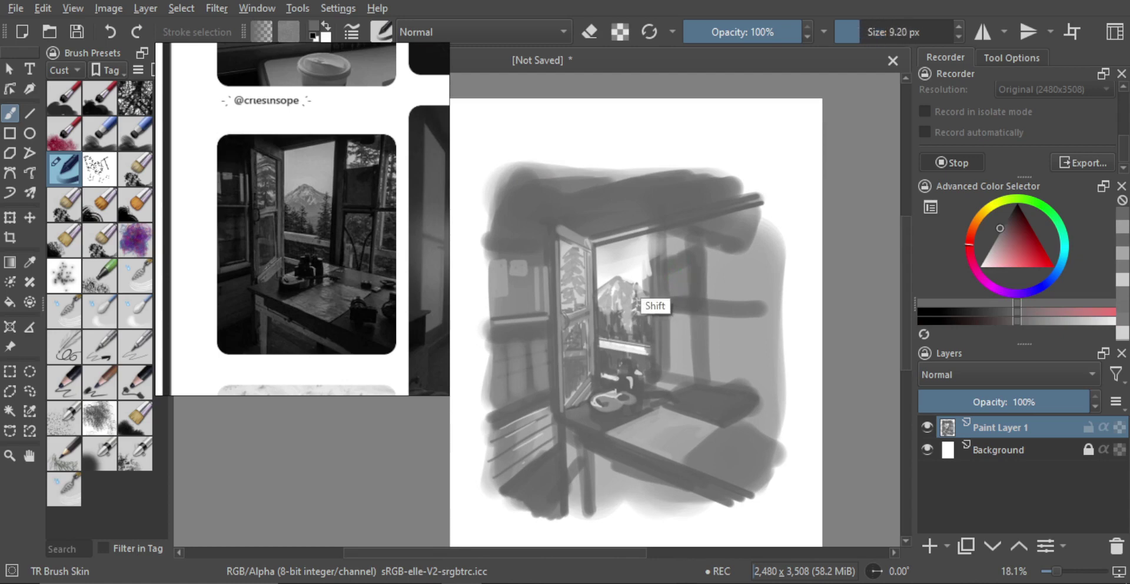
Draw the main window's right post with straight vertical dark grey lines, using a brush of about 33 to 40 px.
key(v)
drag(651, 236, 653, 372)
shift+drag(655, 307, 660, 307)
key(v)
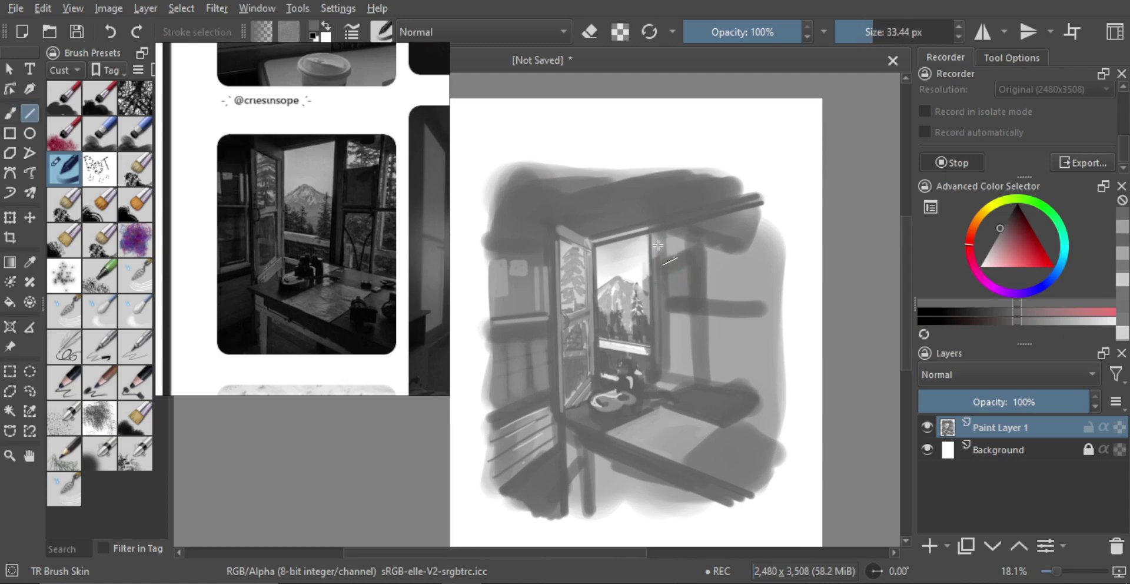
drag(652, 233, 653, 306)
drag(657, 369, 658, 370)
shift+drag(660, 294, 664, 294)
key(v)
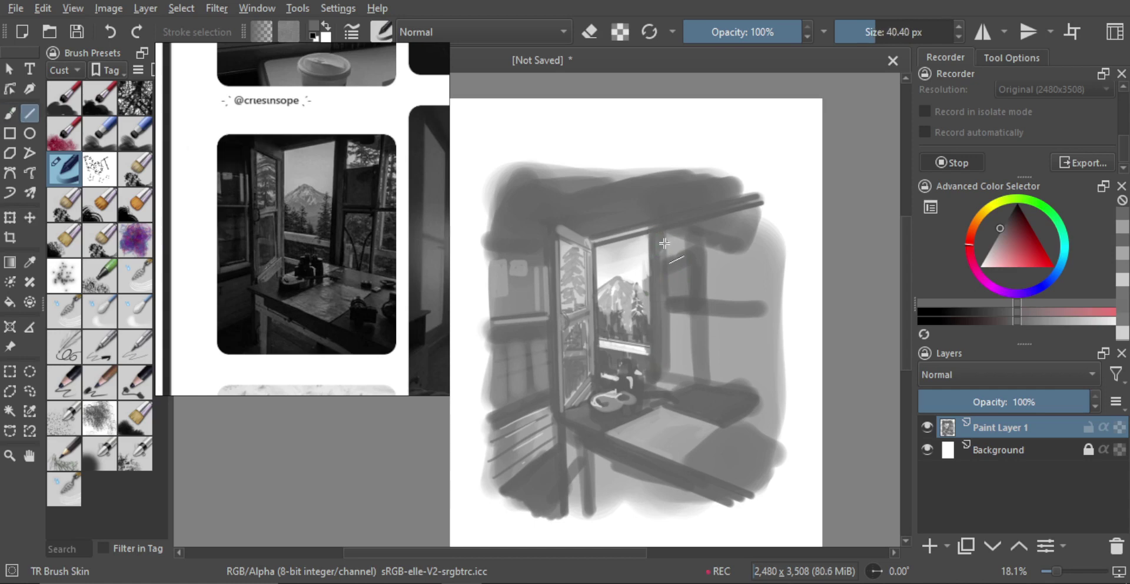
drag(666, 231, 667, 376)
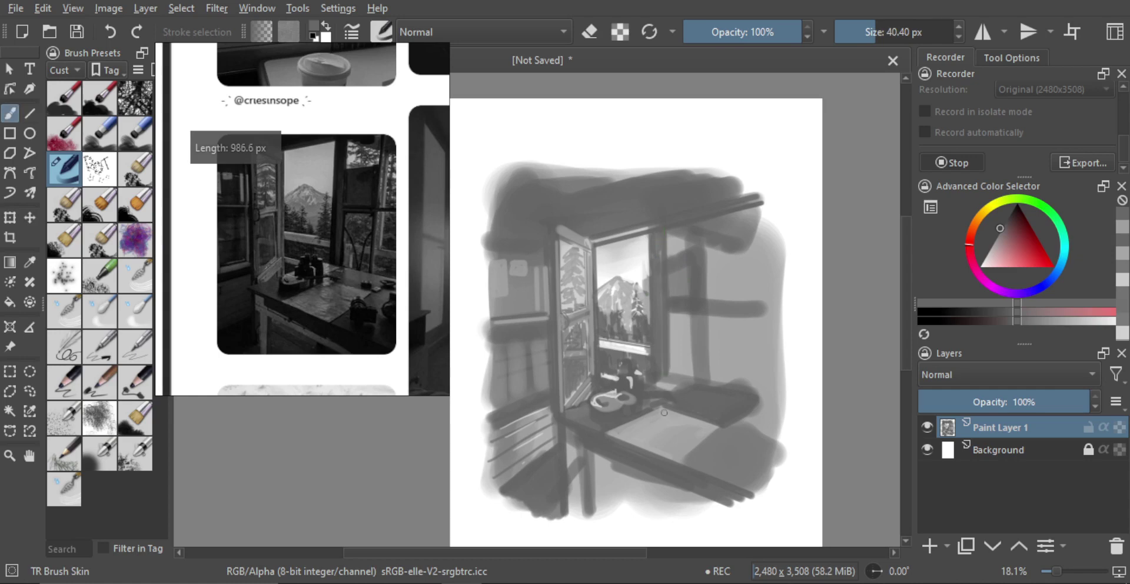
Sample light grey and trim the right post's outer edge with a straight line of a 47 px brush, undoing one stroke.
ctrl+click(656, 444)
key(v)
mouse_move(663, 279)
shift+mouse_down()
mouse_move(663, 379)
mouse_move(657, 267)
shift+mouse_up()
key(ctrl+z)
key(v)
Sample near-white and outline a small sheet of paper on the desk beside the binoculars with a 6.5 px brush.
scroll(677, 329, up, 1)
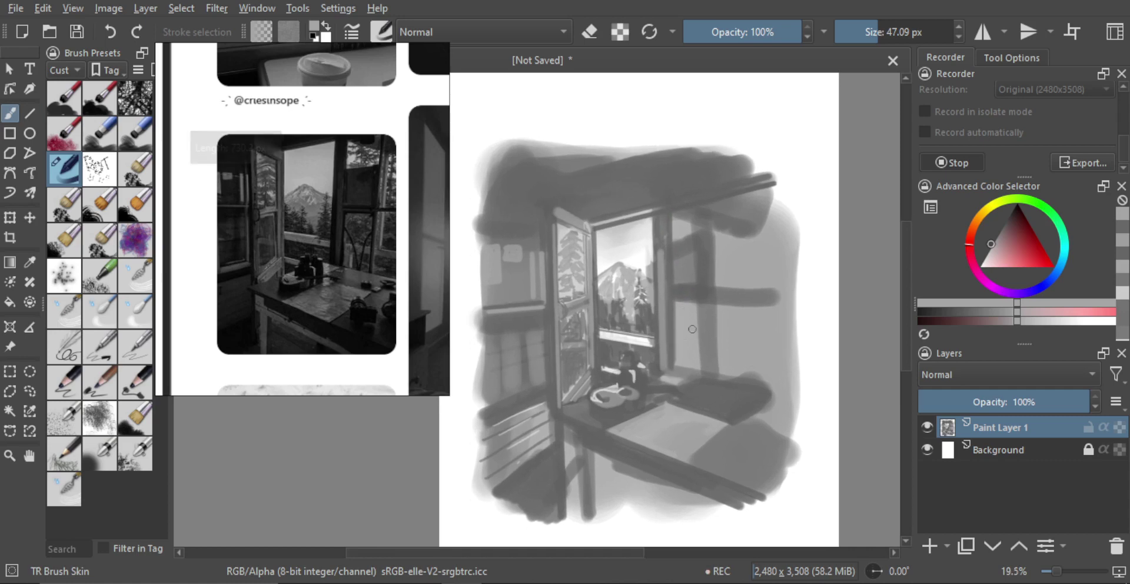
scroll(685, 347, up, 1)
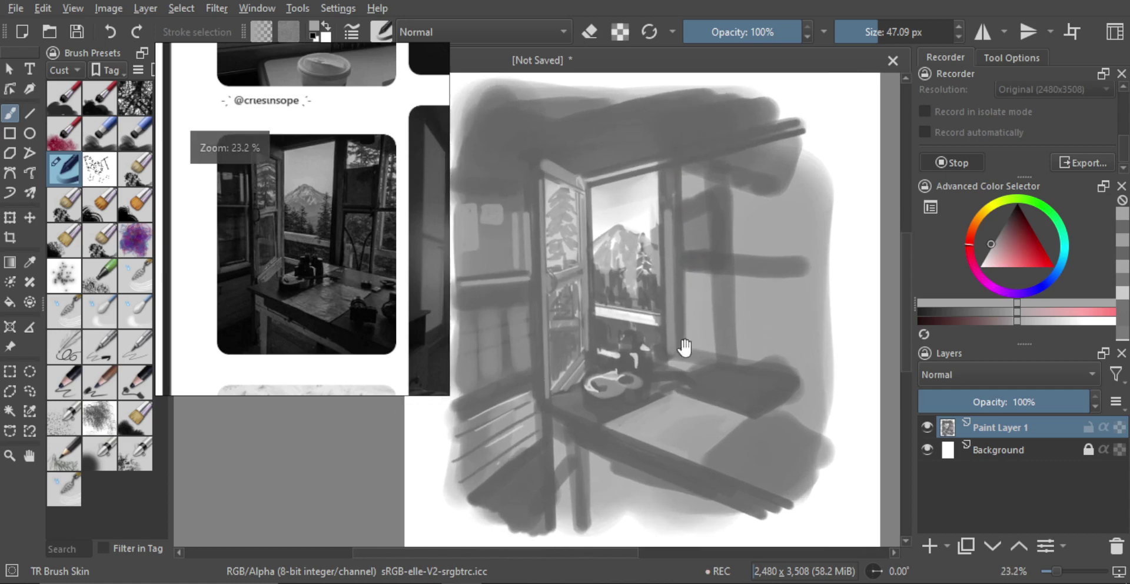
alt+click(628, 212)
scroll(658, 353, up, 1)
mouse_move(664, 348)
mouse_down()
mouse_move(663, 318)
mouse_move(675, 328)
mouse_move(619, 346)
mouse_move(664, 328)
mouse_move(705, 336)
mouse_move(681, 335)
mouse_up()
key(v)
key(b)
scroll(653, 323, up, 1)
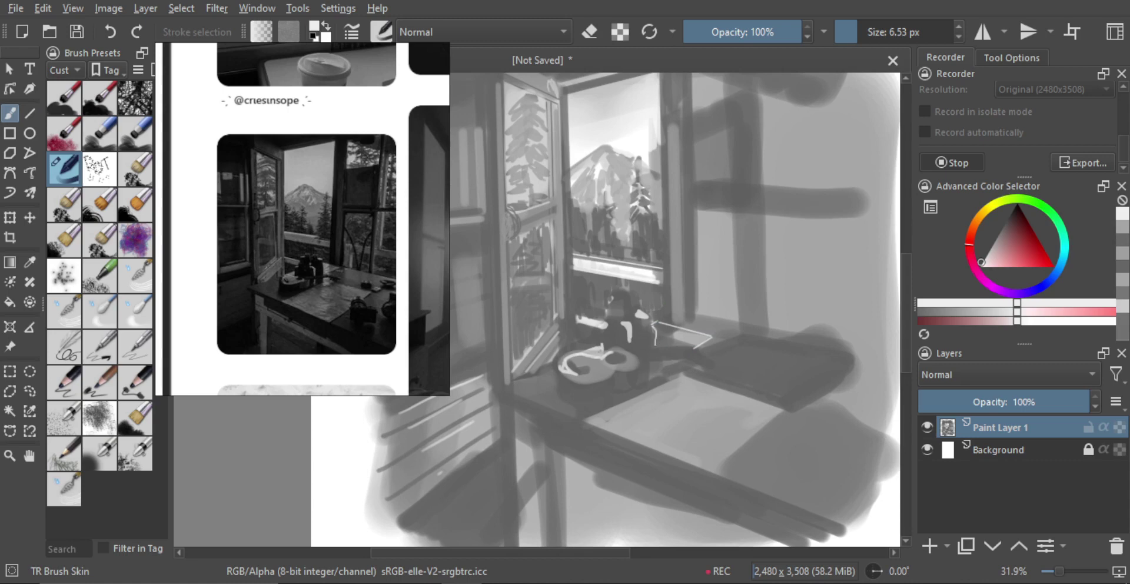
drag(655, 328, 683, 343)
drag(665, 381, 672, 381)
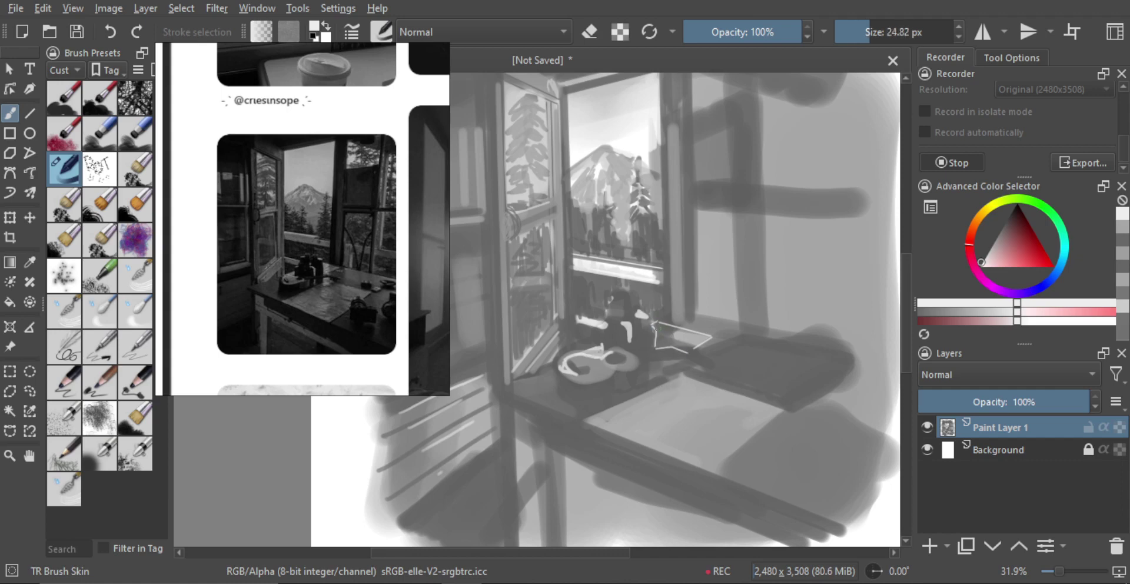
Fill the small paper sheet with near-white and sampled greys using a 25 to 44 px brush, undoing one stroke.
key(bracketright)
key(bracketright)
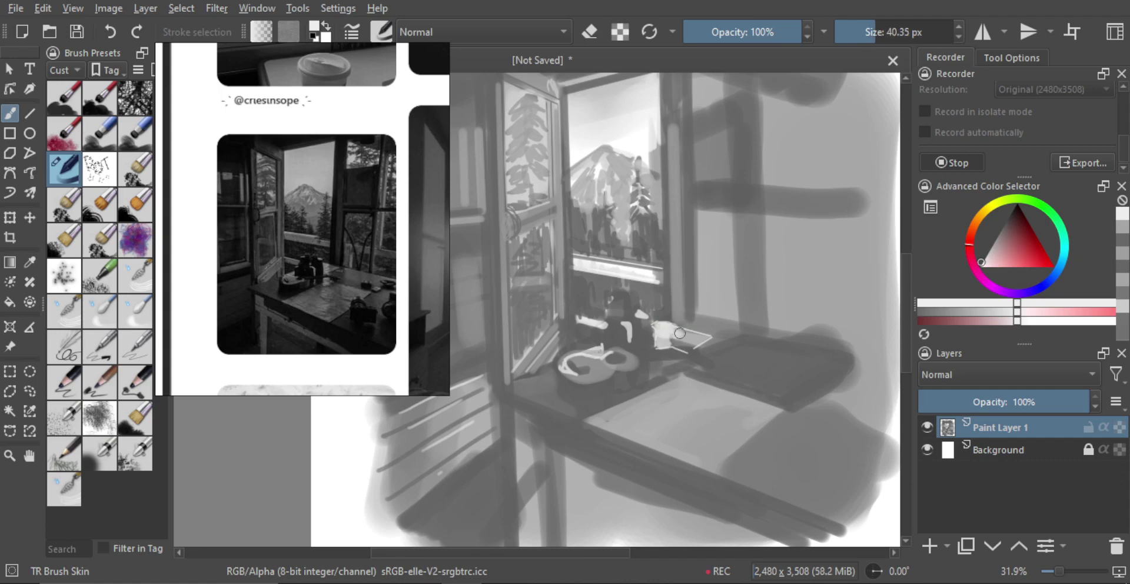
ctrl+click(694, 338)
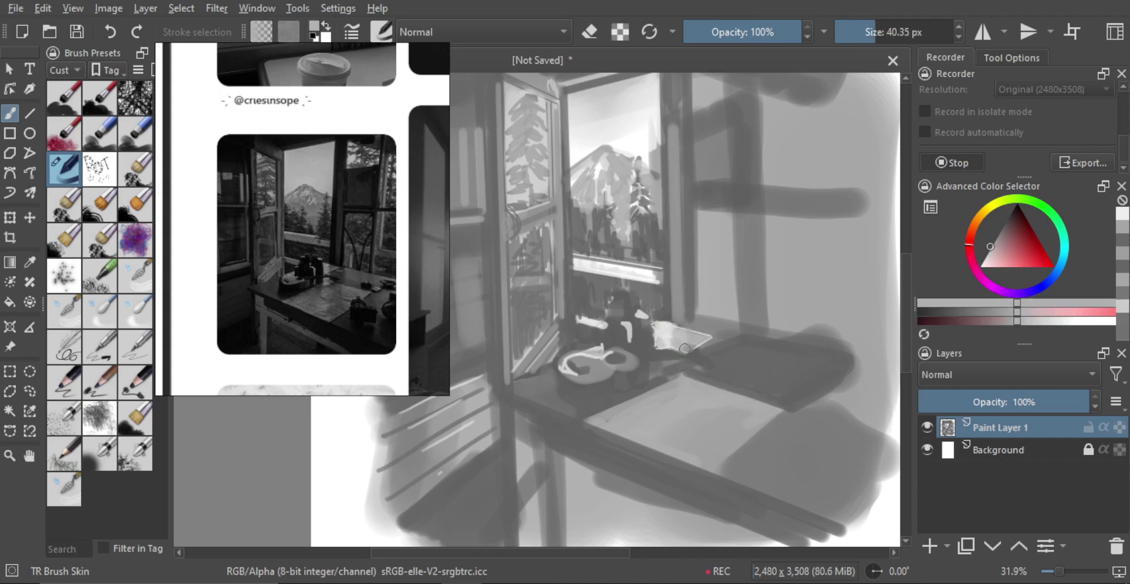
mouse_move(685, 348)
mouse_down()
mouse_move(694, 343)
mouse_move(675, 332)
mouse_move(690, 335)
mouse_up()
ctrl+click(710, 352)
key(ctrl+z)
key(bracketright)
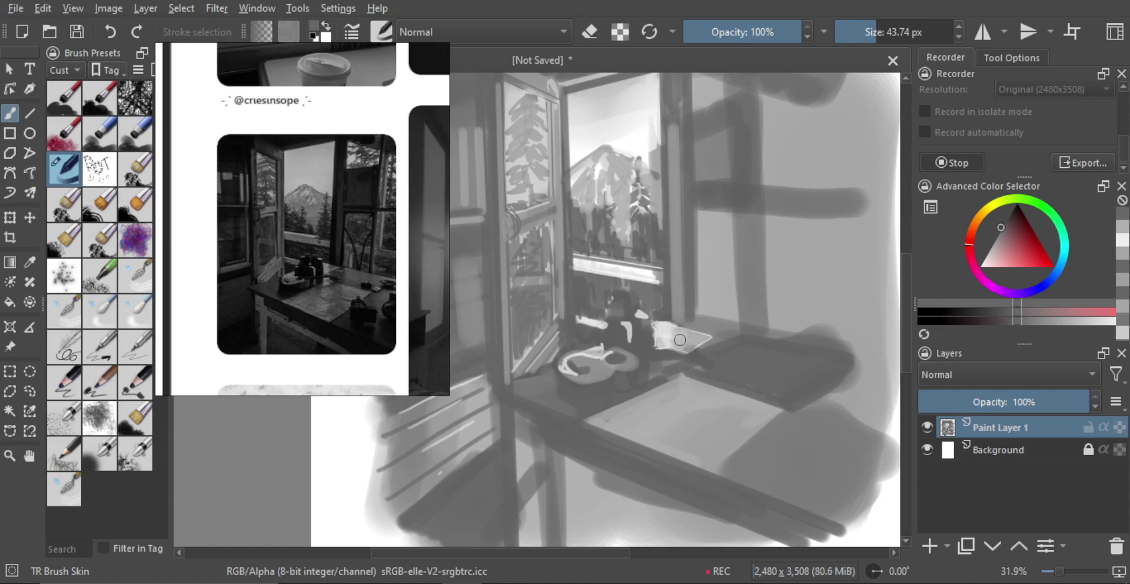
key(bracketright)
ctrl+click(687, 379)
mouse_move(683, 333)
mouse_down()
mouse_move(700, 336)
mouse_move(668, 335)
mouse_up()
ctrl+click(665, 324)
Sample mid grey and draw a straight line about 1058 px long for the desk's back edge with an 18 px brush.
scroll(669, 346, down, 4)
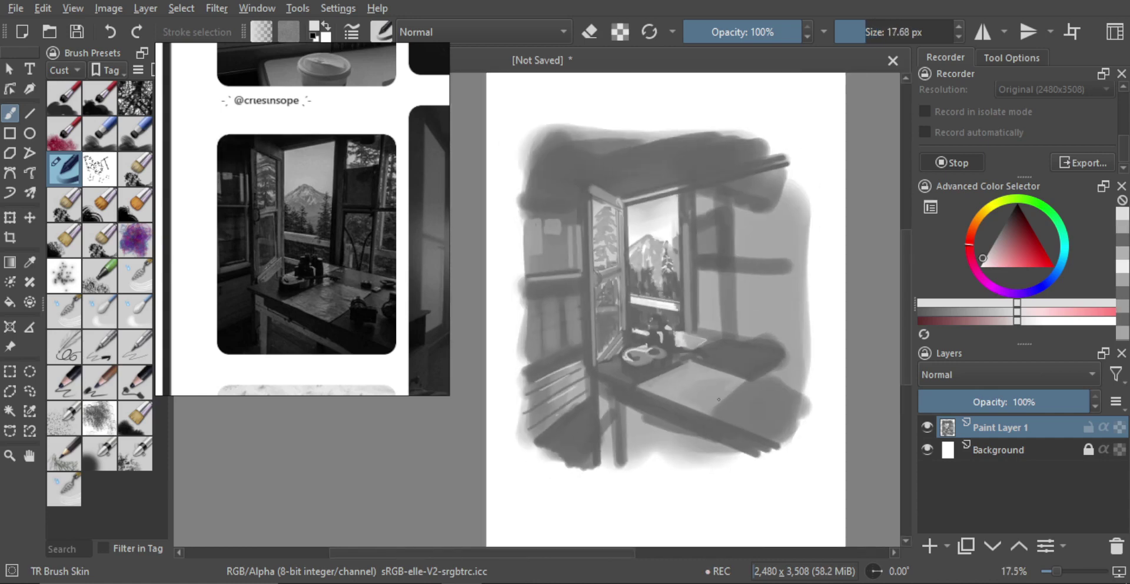
scroll(753, 346, up, 1)
alt+click(656, 348)
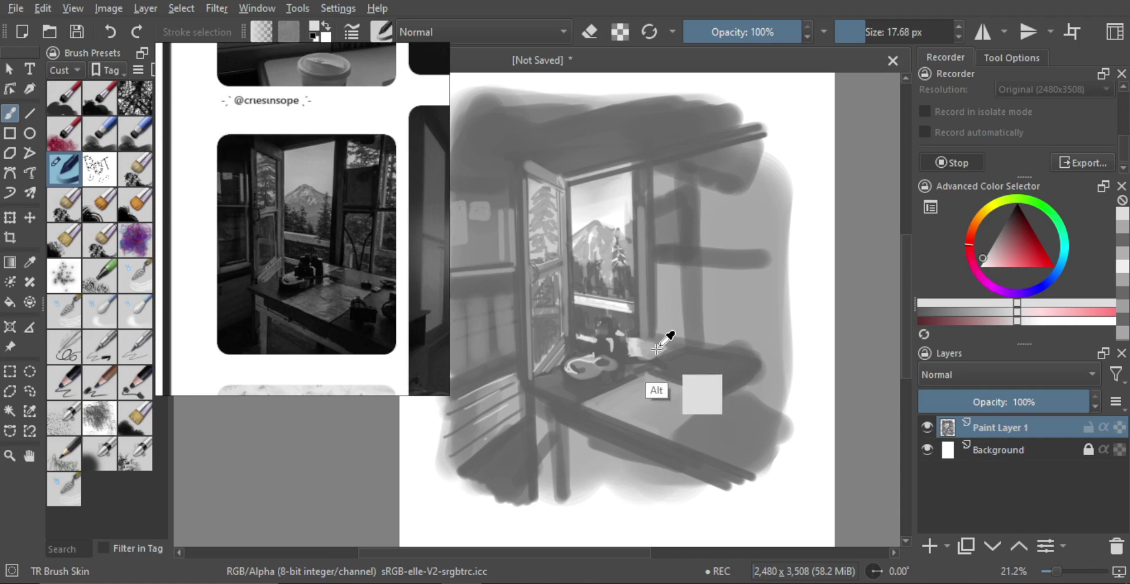
alt+click(671, 318)
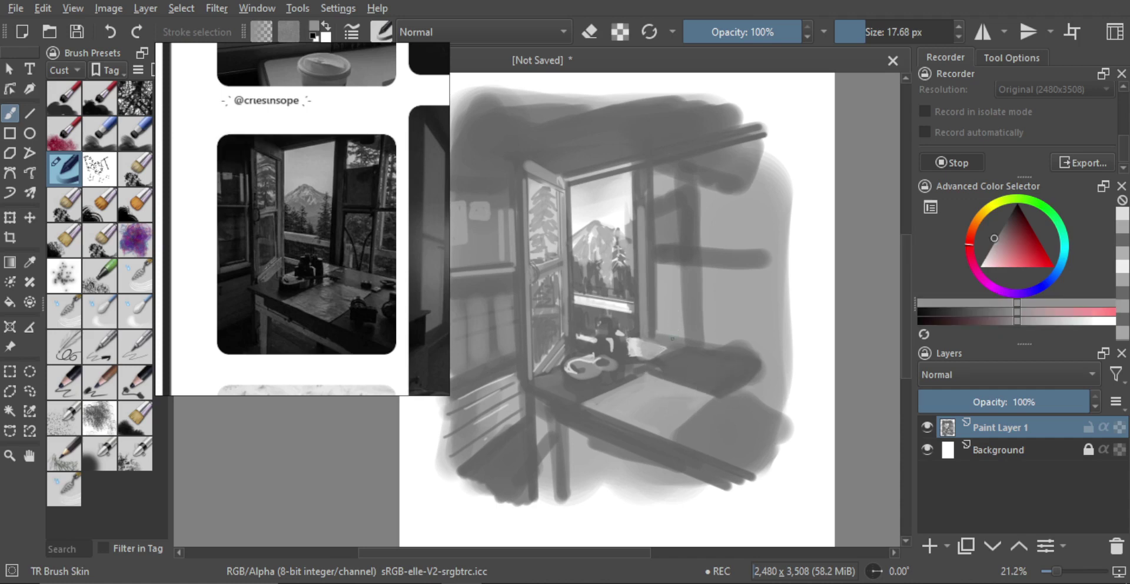
key(v)
drag(639, 337, 819, 377)
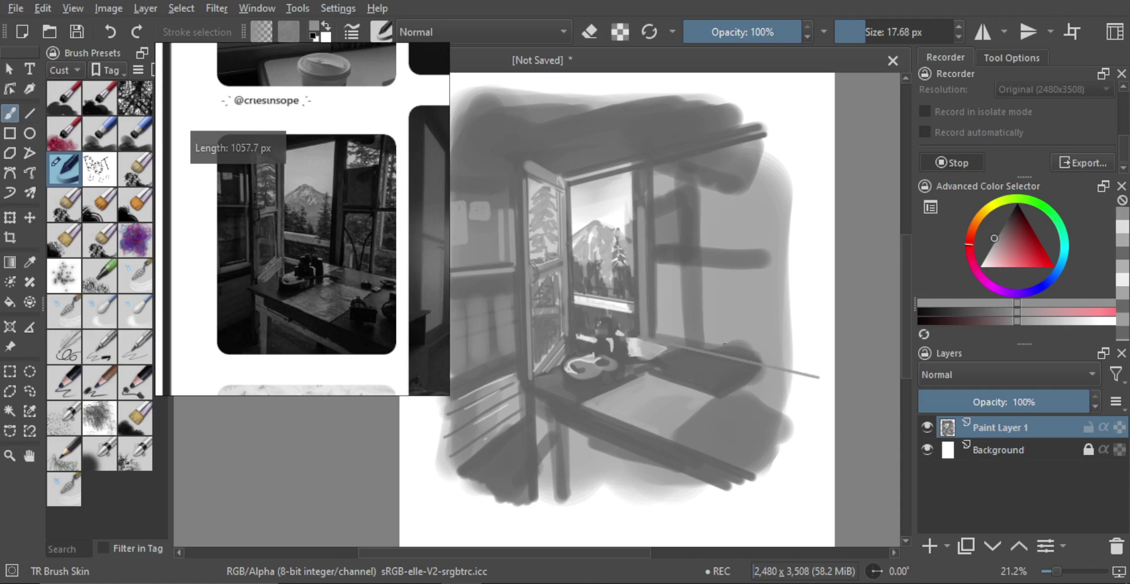
Lighten the dark patch at the back of the desktop with mid grey strokes of a 77 to 89 px brush.
key(ctrl+space)
mouse_move(694, 356)
mouse_down()
mouse_move(707, 339)
mouse_move(698, 347)
mouse_up()
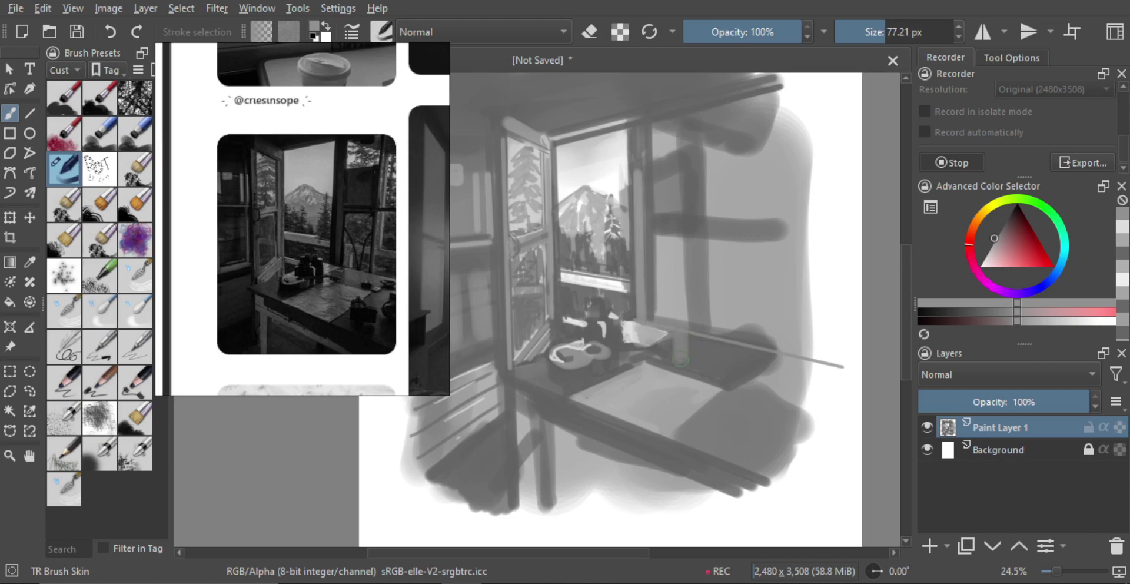
drag(671, 355, 681, 343)
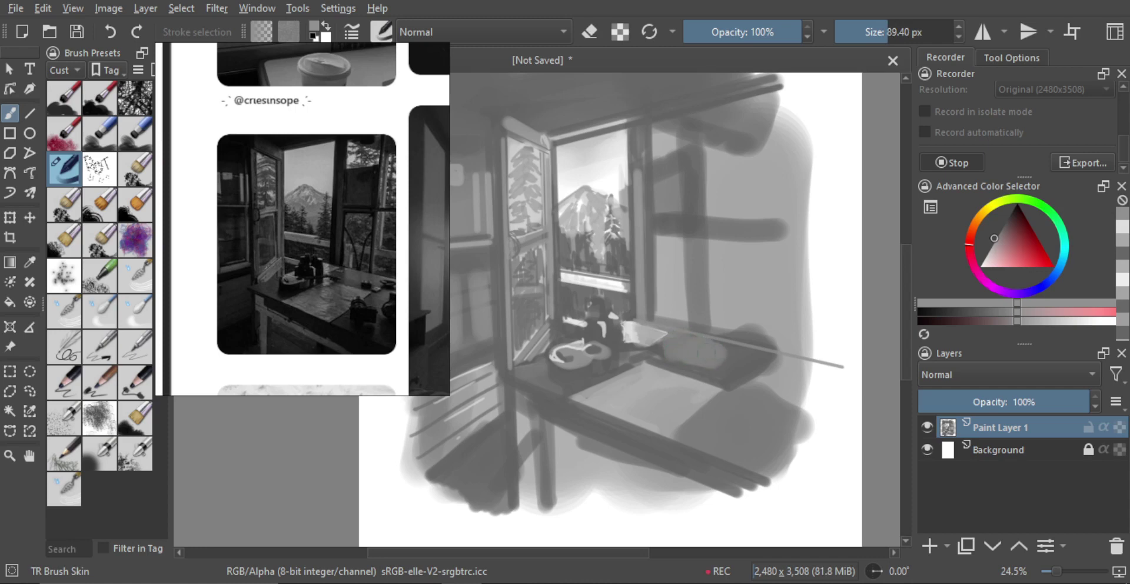
drag(736, 361, 713, 354)
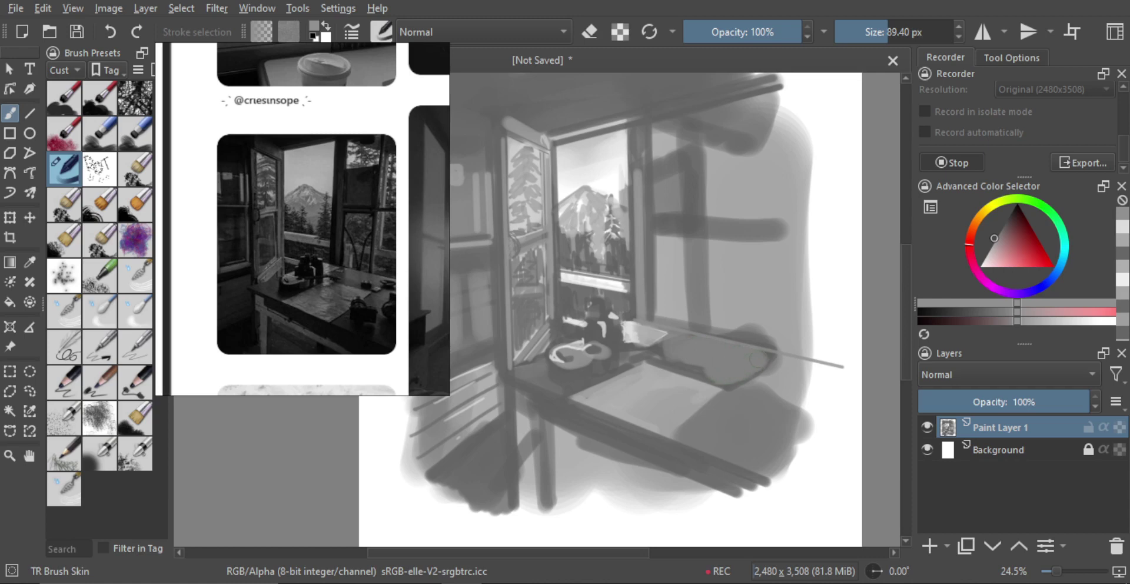
Sample darker greys and blend the back of the desktop beside the small paper with an 89 to 131 px brush.
scroll(704, 352, up, 1)
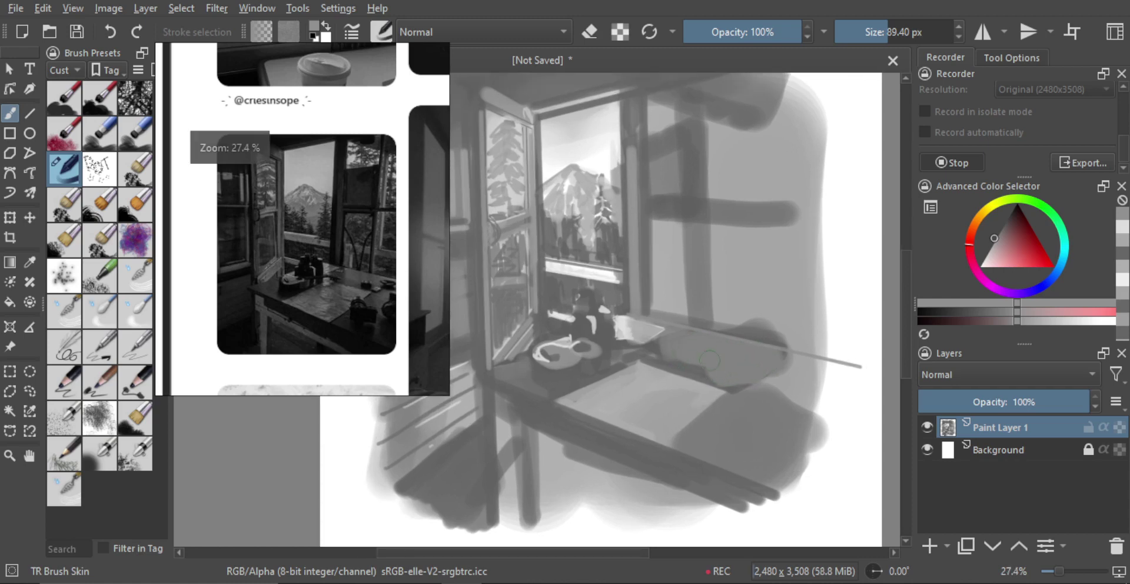
ctrl+click(712, 353)
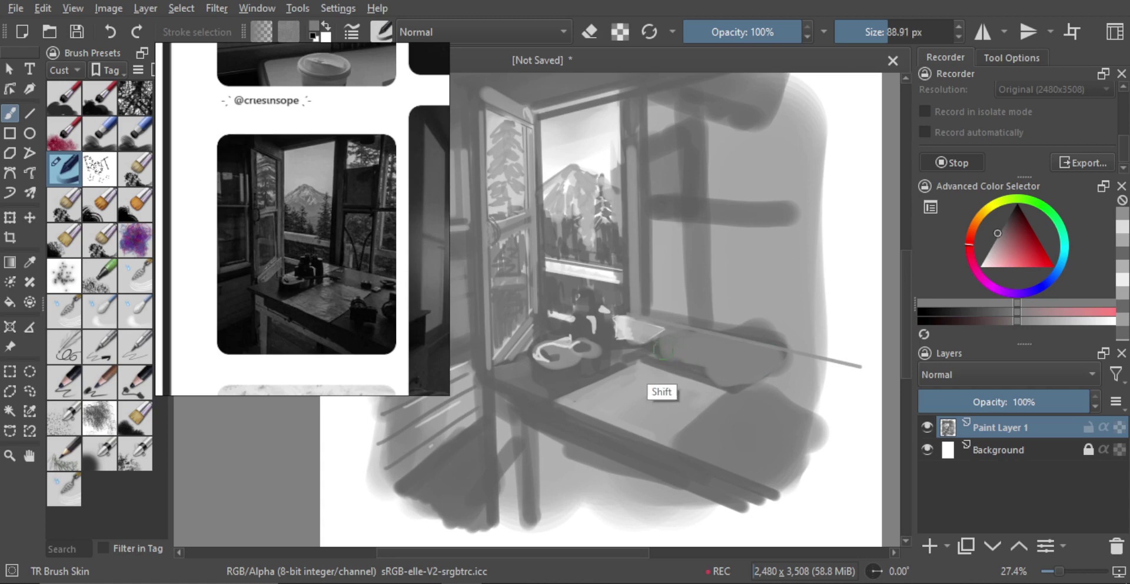
drag(664, 350, 765, 363)
ctrl+click(648, 350)
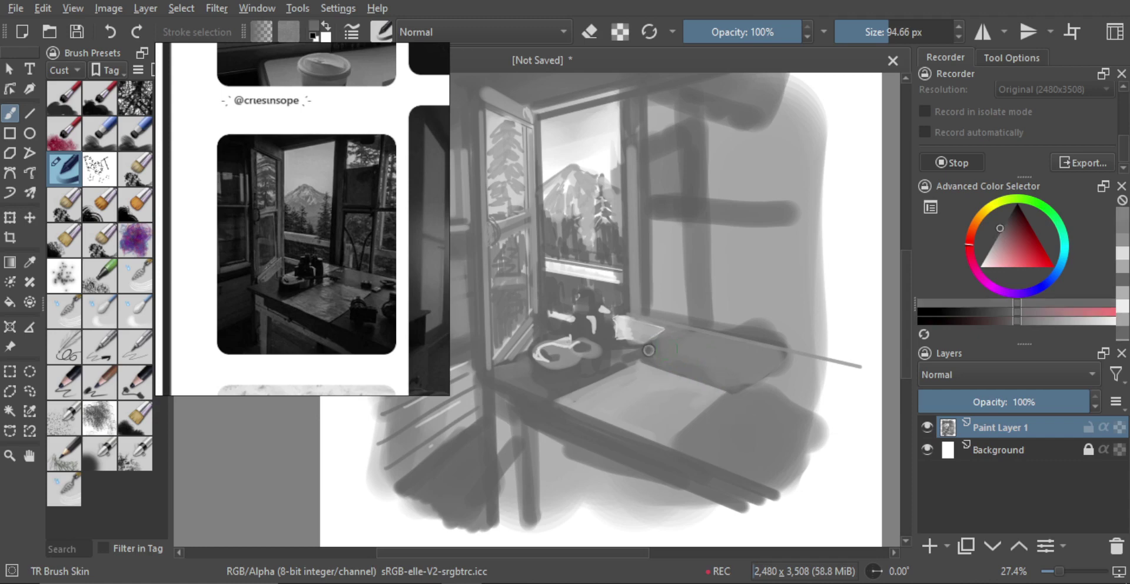
mouse_move(649, 350)
mouse_down()
mouse_move(718, 369)
mouse_move(686, 356)
mouse_move(700, 347)
mouse_up()
ctrl+click(735, 375)
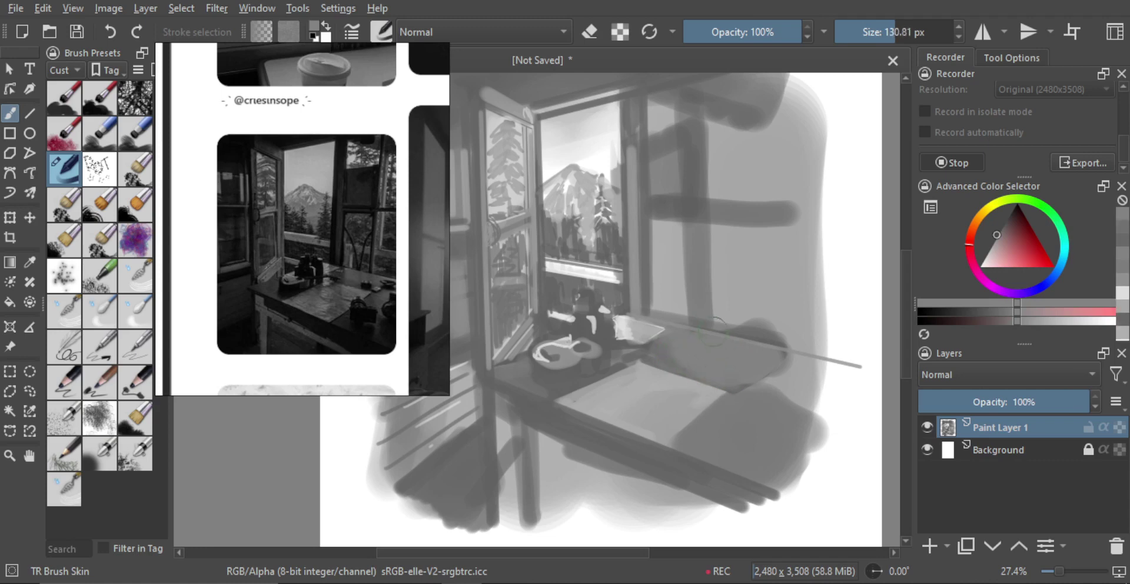
Sample dark grey and dab a small oval object on the back of the desktop with a 27.5 px brush, undoing one stroke.
ctrl+click(565, 377)
mouse_move(700, 368)
mouse_down()
mouse_move(694, 354)
mouse_move(654, 349)
mouse_move(711, 350)
mouse_move(707, 369)
mouse_move(717, 369)
mouse_up()
key(ctrl+z)
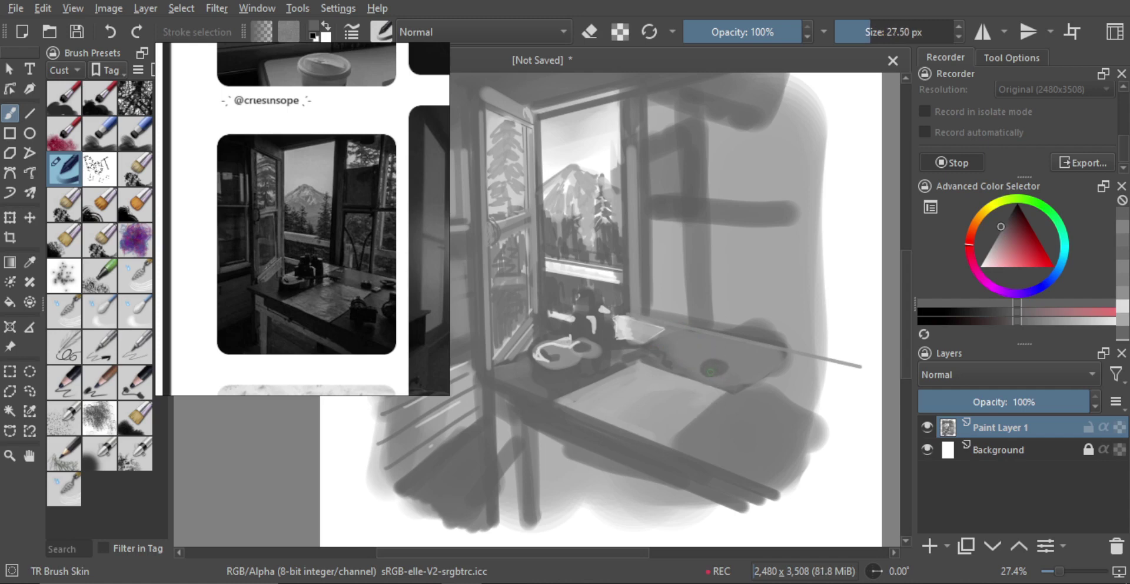
ctrl+click(688, 411)
drag(695, 405, 699, 405)
drag(718, 369, 718, 365)
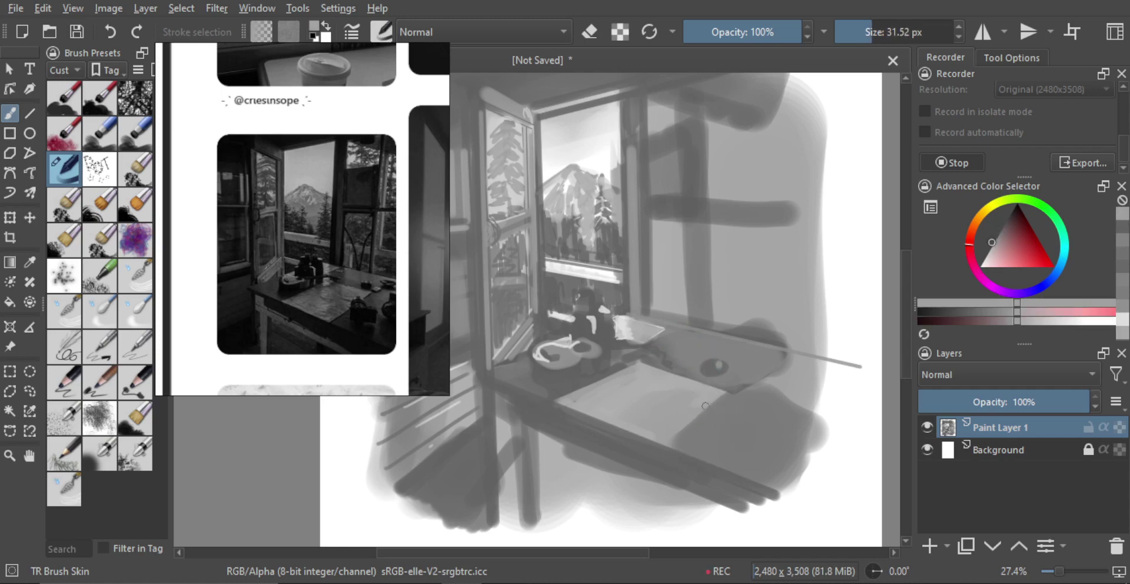
Dab a small light grey round object with a darker centre beside the dark oval, using a brush of about 22 px.
click(714, 366)
drag(757, 441, 697, 440)
click(732, 381)
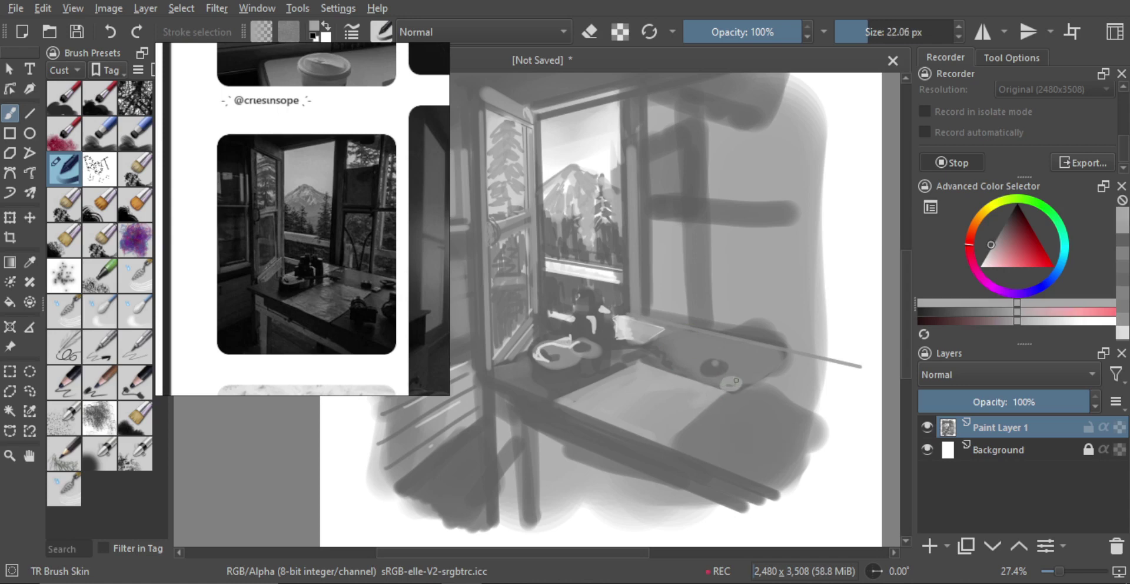
mouse_move(775, 377)
mouse_down()
mouse_move(716, 390)
mouse_move(658, 366)
mouse_up()
ctrl+click(711, 365)
click(730, 383)
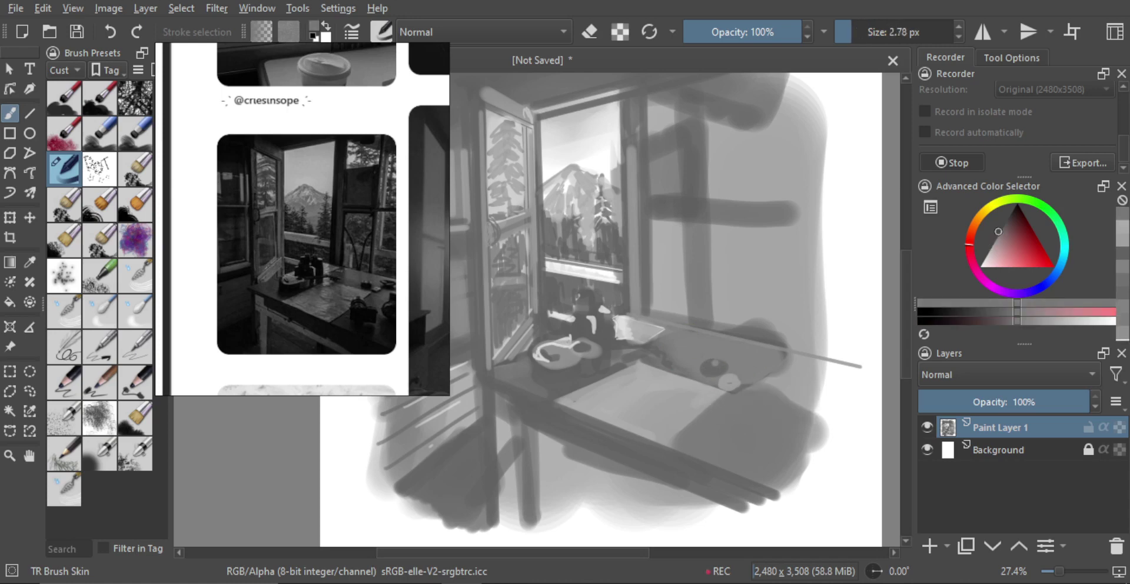
Sample light grey, draw a 30.31 px diagonal line from the paper toward the desk's back edge, and lighten behind it with a 43 to 50 px brush.
ctrl+click(799, 371)
mouse_move(800, 371)
mouse_down()
mouse_move(942, 372)
mouse_move(779, 372)
mouse_up()
key(v)
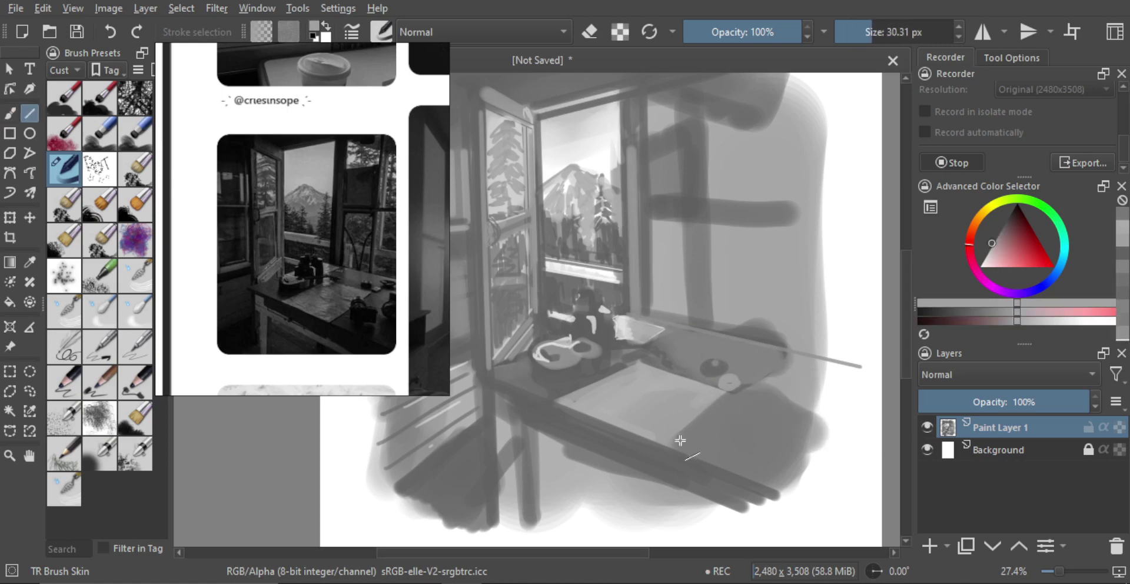
mouse_move(673, 440)
mouse_down()
mouse_move(739, 377)
mouse_move(787, 353)
mouse_up()
key(bracketright)
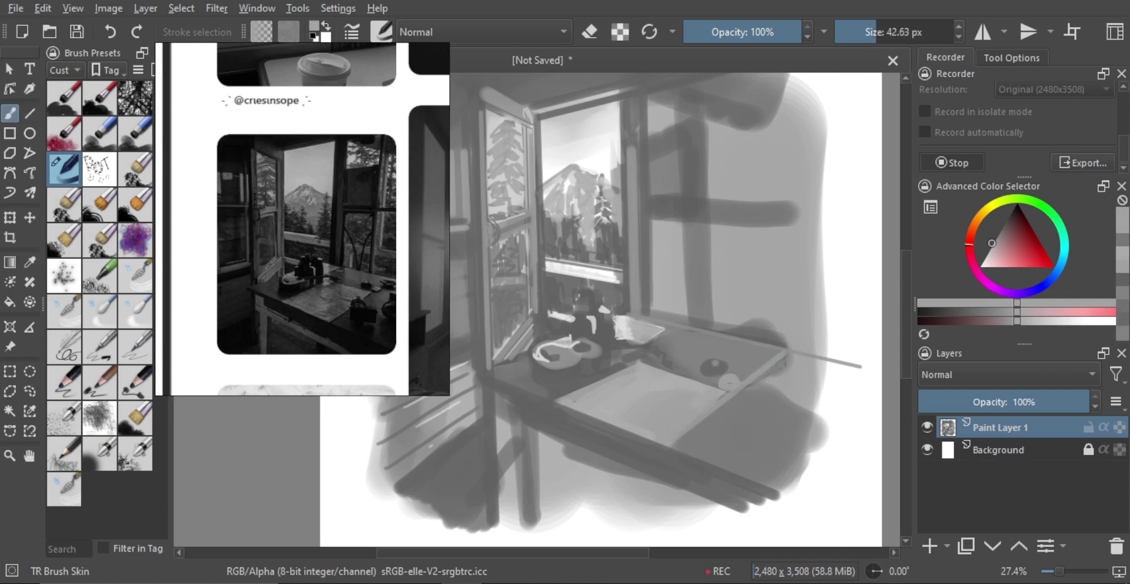
key(bracketright)
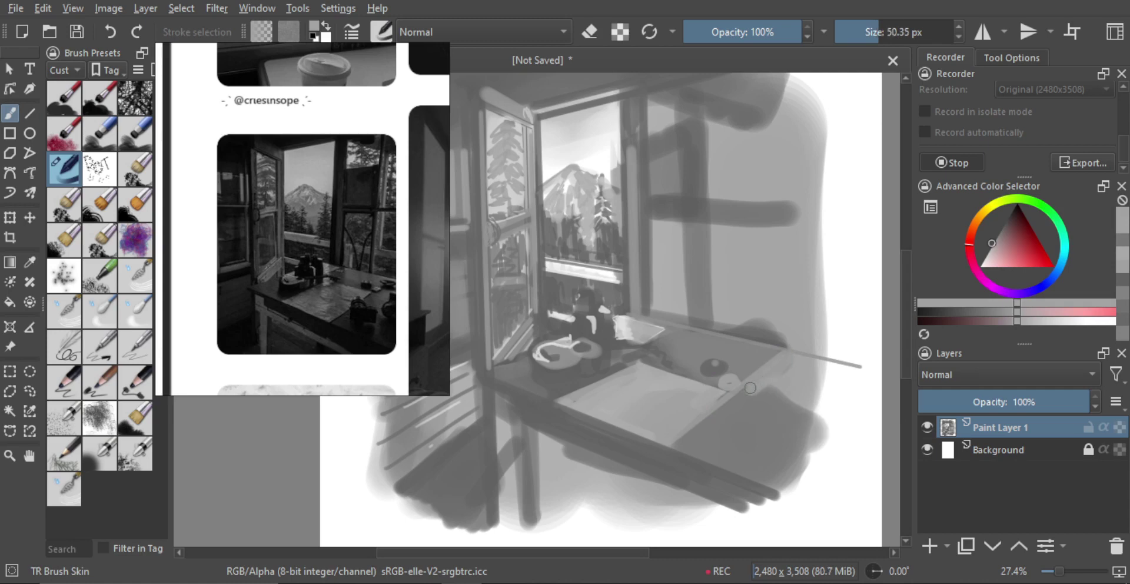
Draw a straight light grey line across the right end of the desktop with a 50.35 px brush and check the whole composition.
key(v)
drag(746, 390, 853, 422)
scroll(822, 406, down, 2)
scroll(759, 401, up, 1)
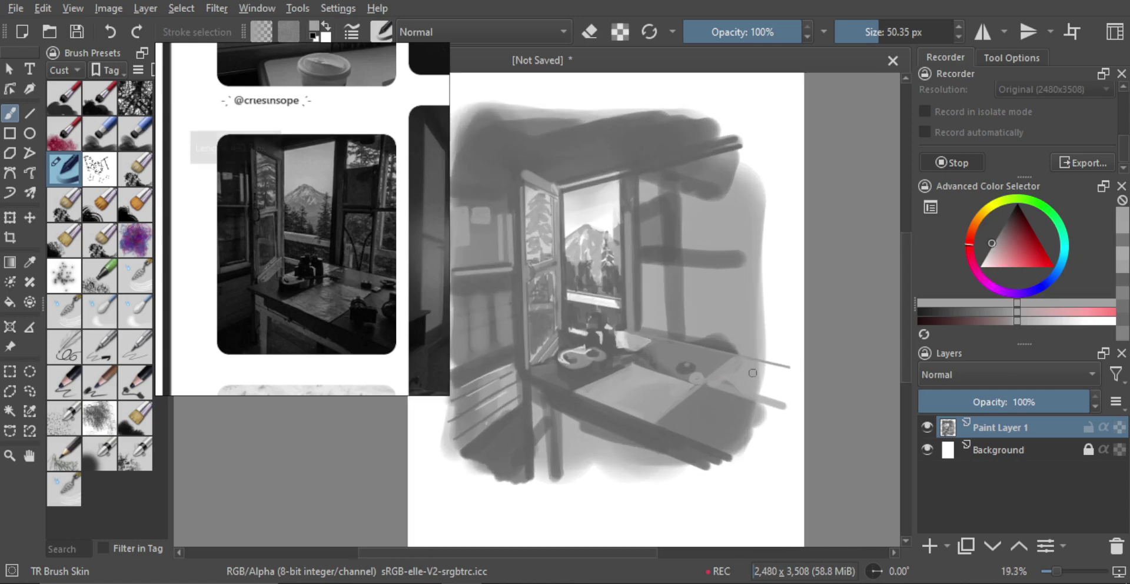
scroll(745, 379, down, 2)
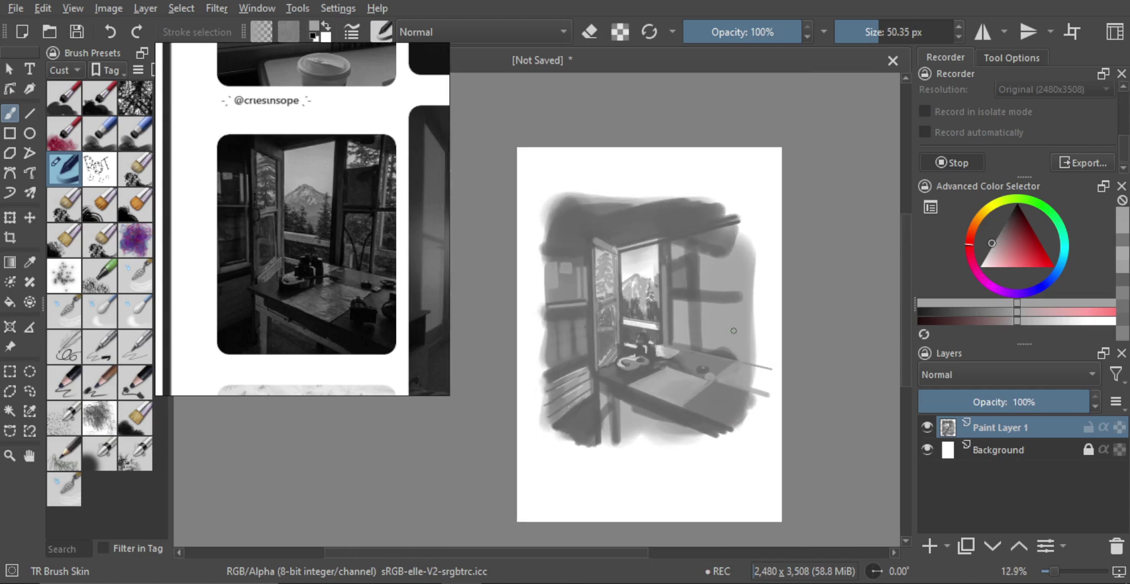
scroll(733, 330, up, 3)
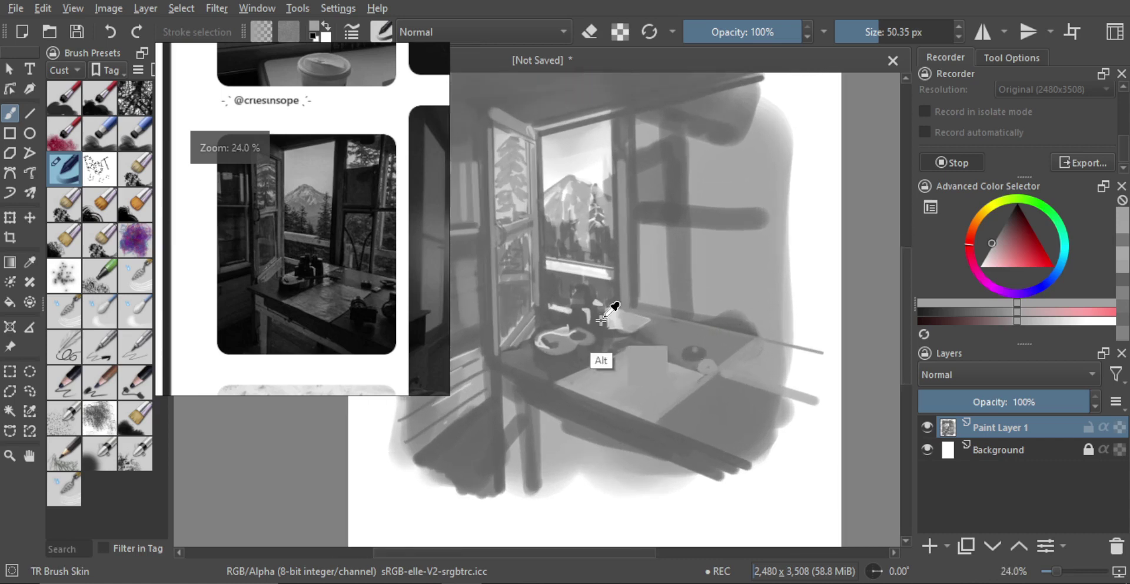
Draw a straight light grey line about 779 px long across the lower right wall with a 50.35 px brush.
alt+click(601, 321)
scroll(676, 291, up, 1)
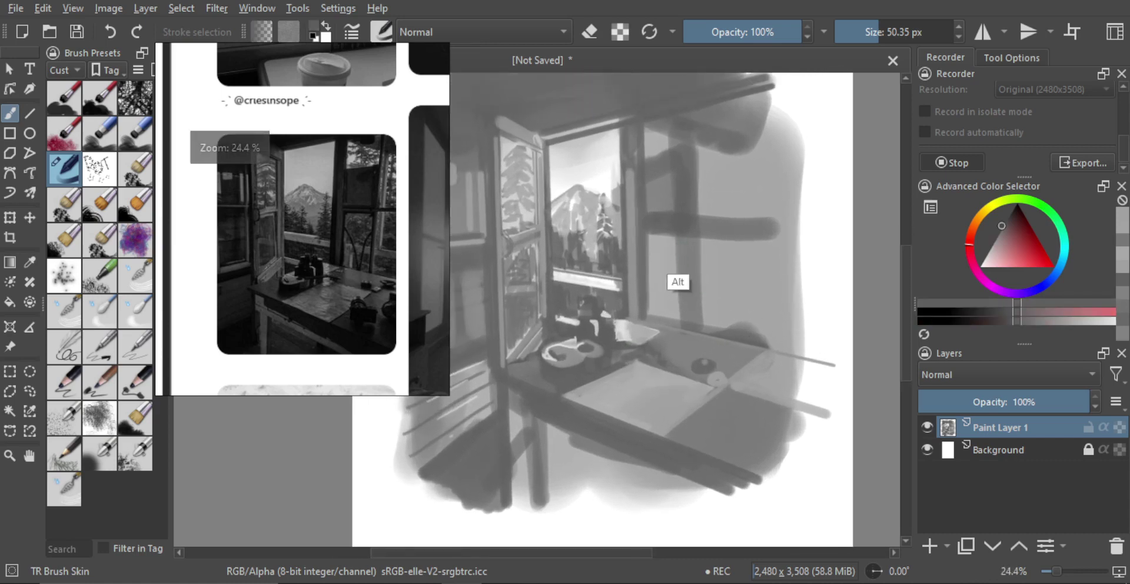
mouse_move(678, 243)
mouse_down()
mouse_move(669, 259)
mouse_move(618, 267)
mouse_move(612, 281)
mouse_move(646, 376)
mouse_up()
key(v)
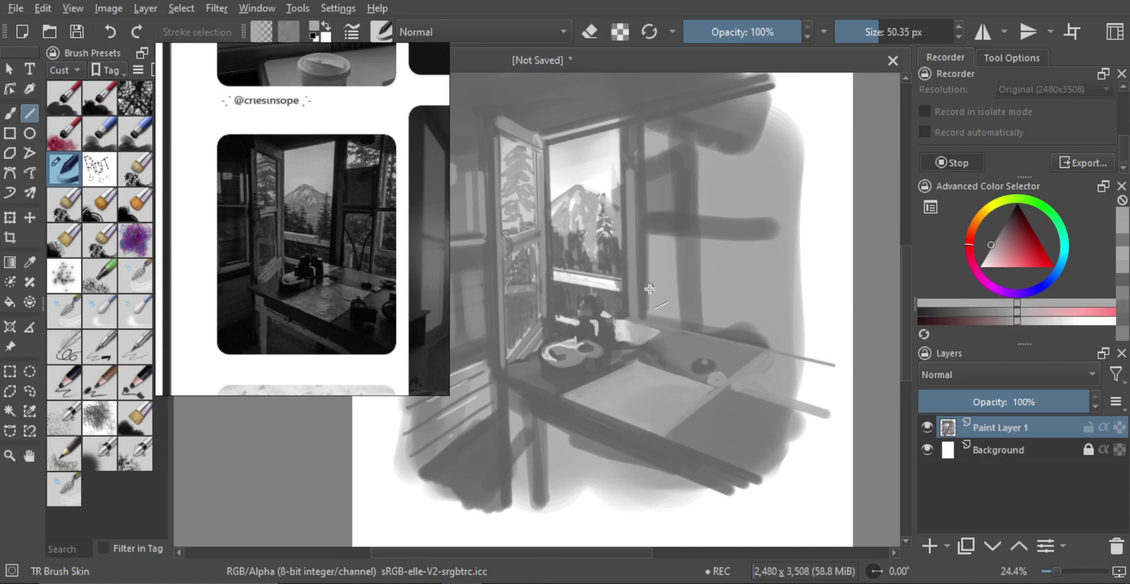
mouse_move(647, 290)
mouse_down()
mouse_move(788, 328)
mouse_move(803, 311)
mouse_up()
key(b)
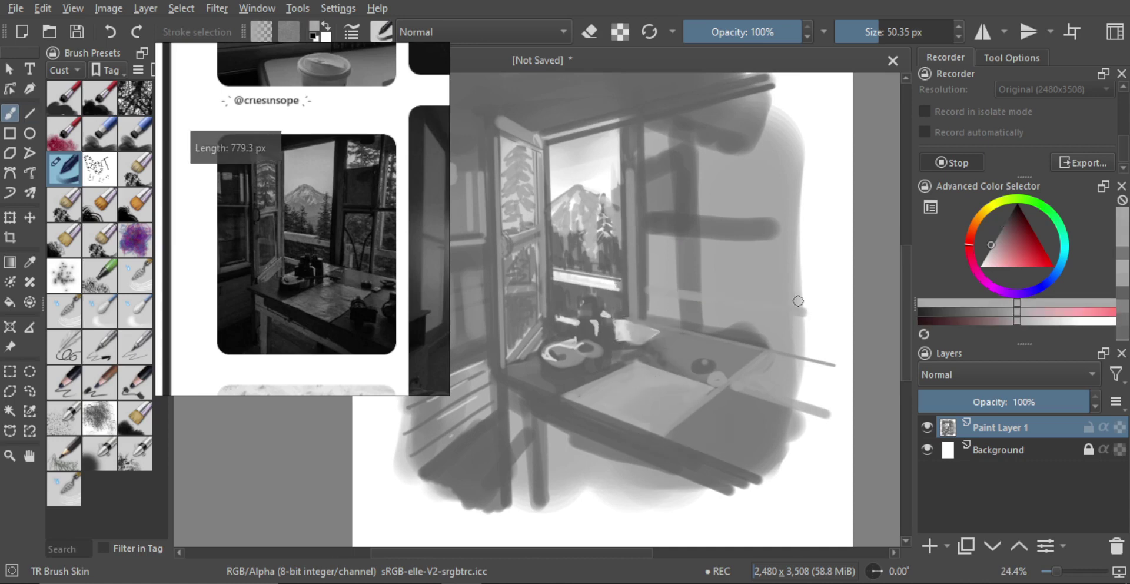
Sample mid grey and paint over the right wall and its dark bars with an 87 to 183 px brush.
drag(664, 297, 685, 301)
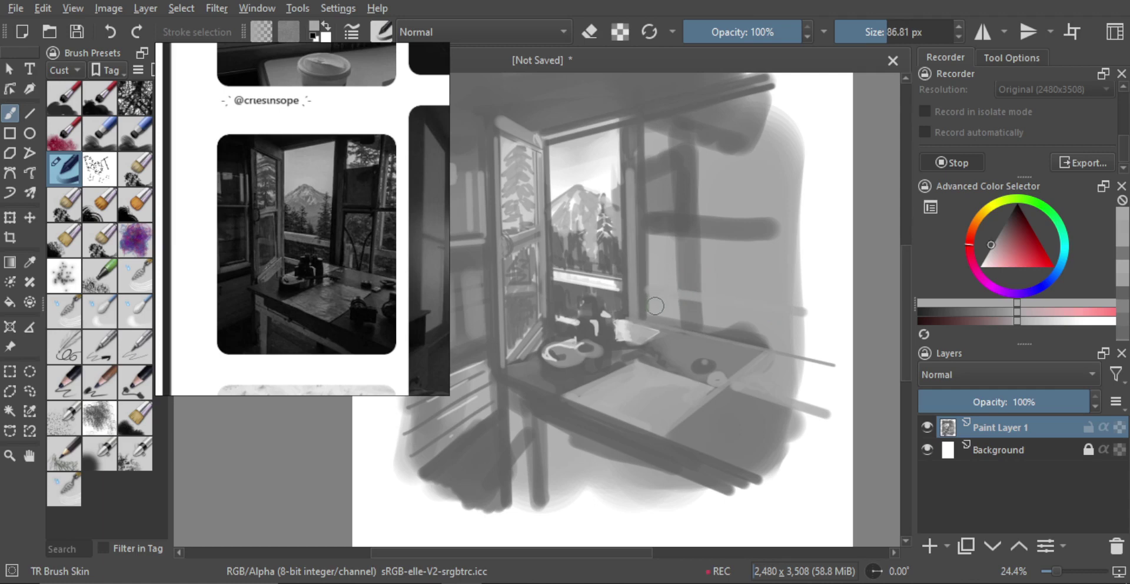
alt+click(685, 261)
drag(678, 261, 682, 260)
mouse_move(668, 241)
mouse_down()
mouse_move(660, 252)
mouse_move(714, 238)
mouse_up()
mouse_move(657, 133)
mouse_down()
mouse_move(664, 290)
mouse_move(706, 312)
mouse_move(706, 193)
mouse_move(733, 200)
mouse_move(724, 171)
mouse_move(766, 185)
mouse_move(777, 168)
mouse_up()
mouse_move(740, 270)
mouse_down()
mouse_move(734, 300)
mouse_move(705, 312)
mouse_move(768, 329)
mouse_move(776, 308)
mouse_move(785, 331)
mouse_move(773, 318)
mouse_move(783, 187)
mouse_move(795, 294)
mouse_up()
scroll(740, 321, down, 2)
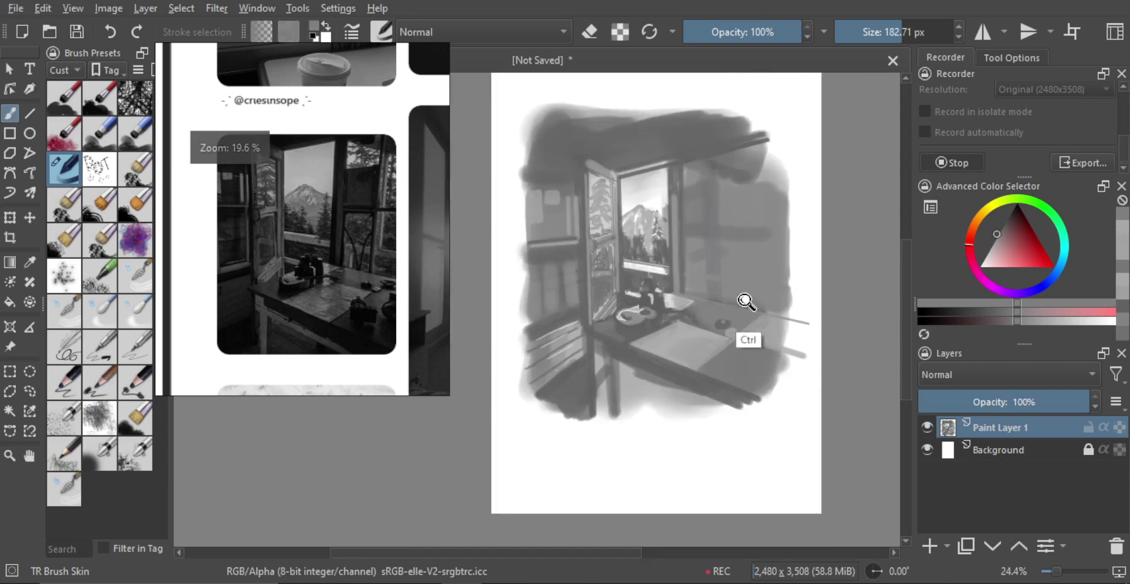
scroll(724, 270, up, 3)
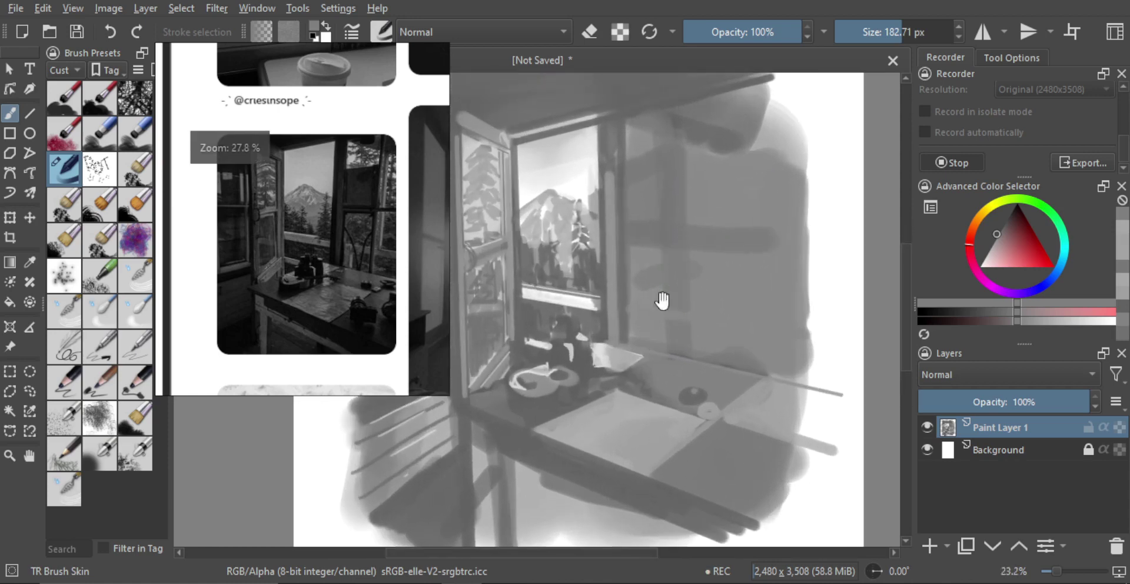
Sample light grey and draw a straight ledge line about 803 px long across the lower right wall with a 51.42 px brush.
alt+click(610, 350)
mouse_move(610, 350)
mouse_down()
mouse_move(618, 310)
mouse_move(651, 313)
mouse_move(687, 289)
mouse_move(682, 309)
mouse_move(725, 322)
mouse_up()
key(v)
alt+click(665, 315)
key(ctrl+z)
key(v)
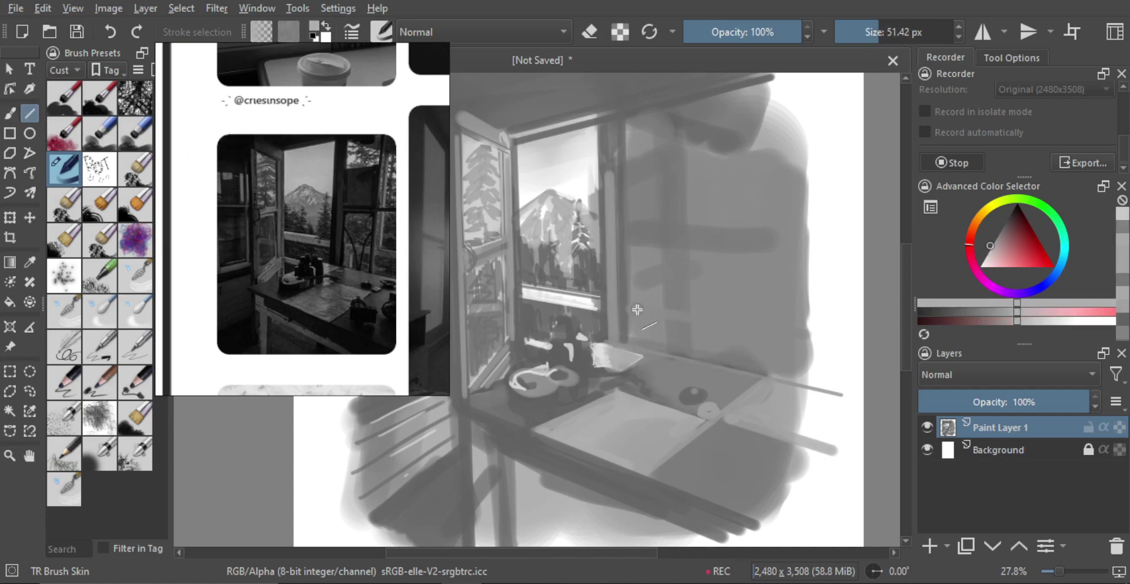
drag(631, 309, 802, 329)
key(b)
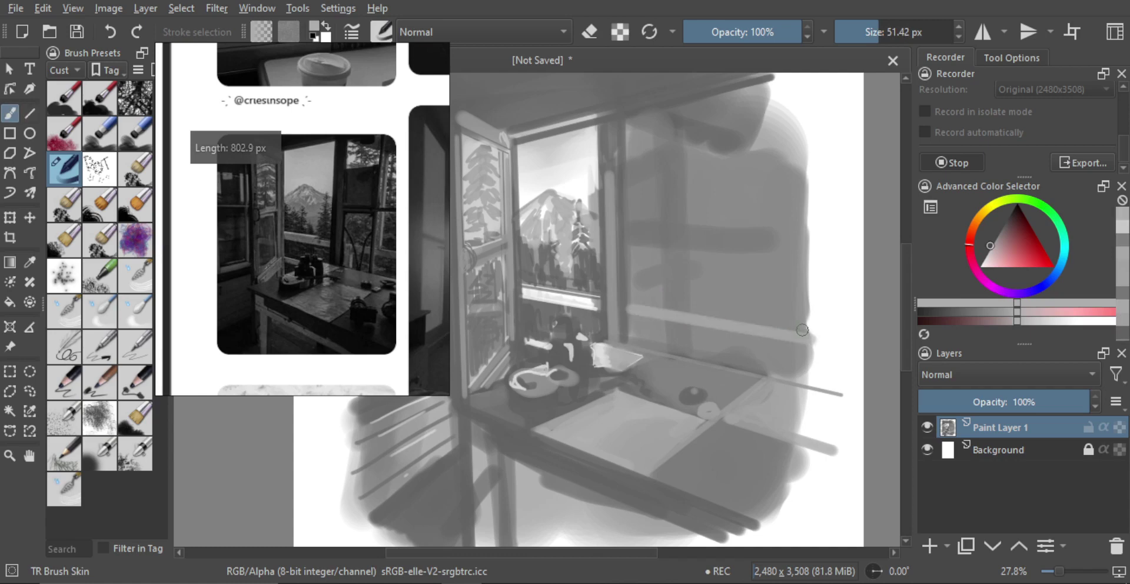
Draw short vertical light grey strokes below the wall ledge with a 47.31 px brush, undoing the second stroke.
key(v)
drag(634, 314, 634, 336)
drag(703, 351, 696, 359)
key(v)
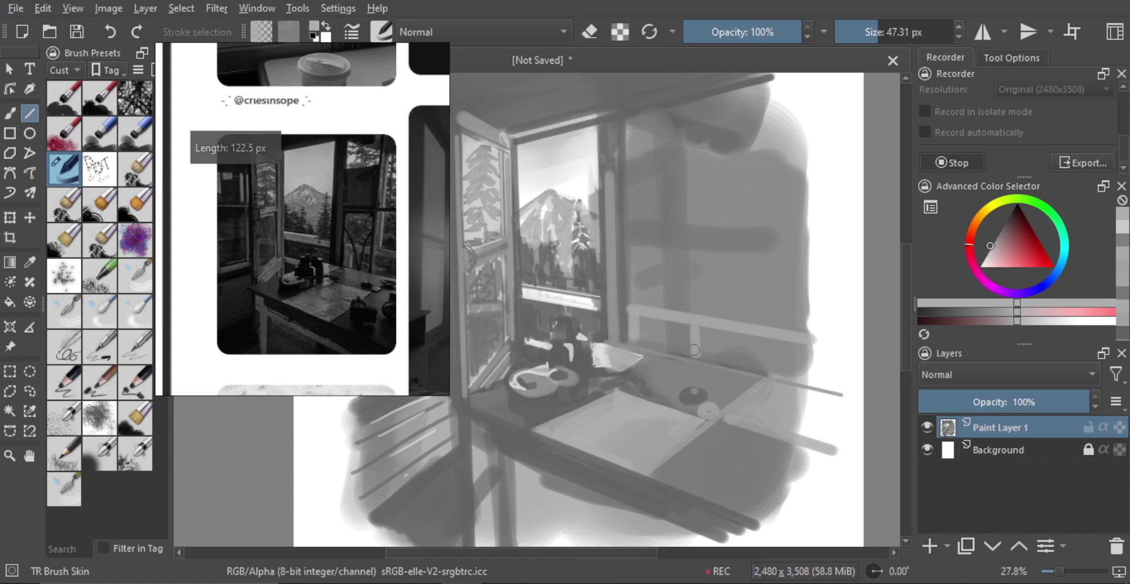
key(b)
key(ctrl+z)
Draw a vertical light grey post about 964 px long down the right wall to the desk with a 47.31 px brush, redoing it once.
key(v)
mouse_move(698, 128)
mouse_down()
mouse_move(689, 235)
mouse_move(701, 362)
mouse_up()
key(b)
key(ctrl)
key(ctrl+z)
key(v)
drag(693, 135, 699, 355)
key(b)
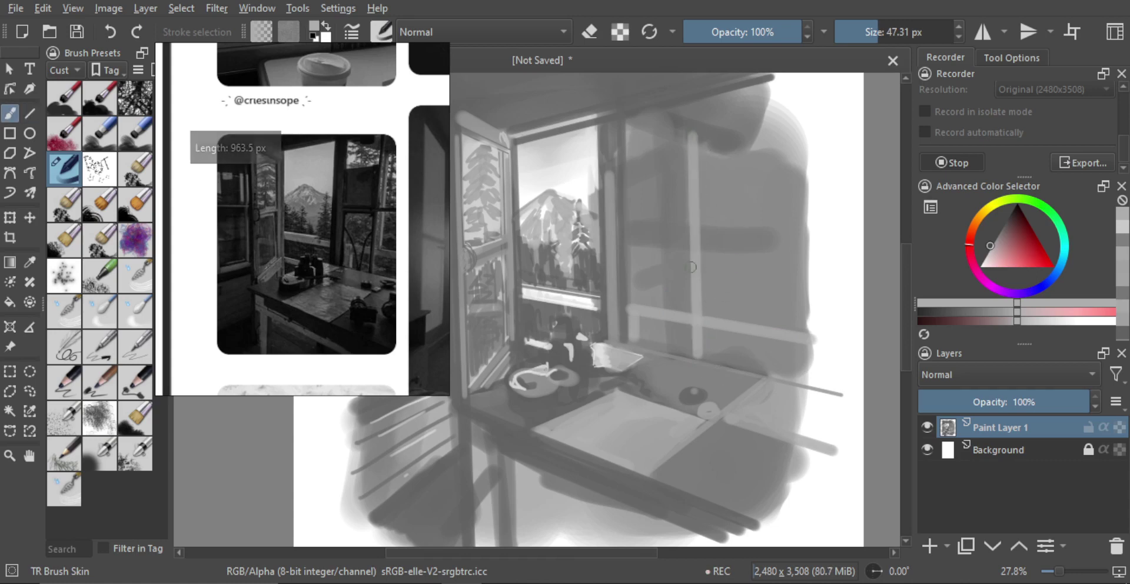
Sample dark grey and draw a 732 px horizontal line across the right wall and a 1103 px vertical line along the post, using a 15.5 px brush.
ctrl+click(589, 362)
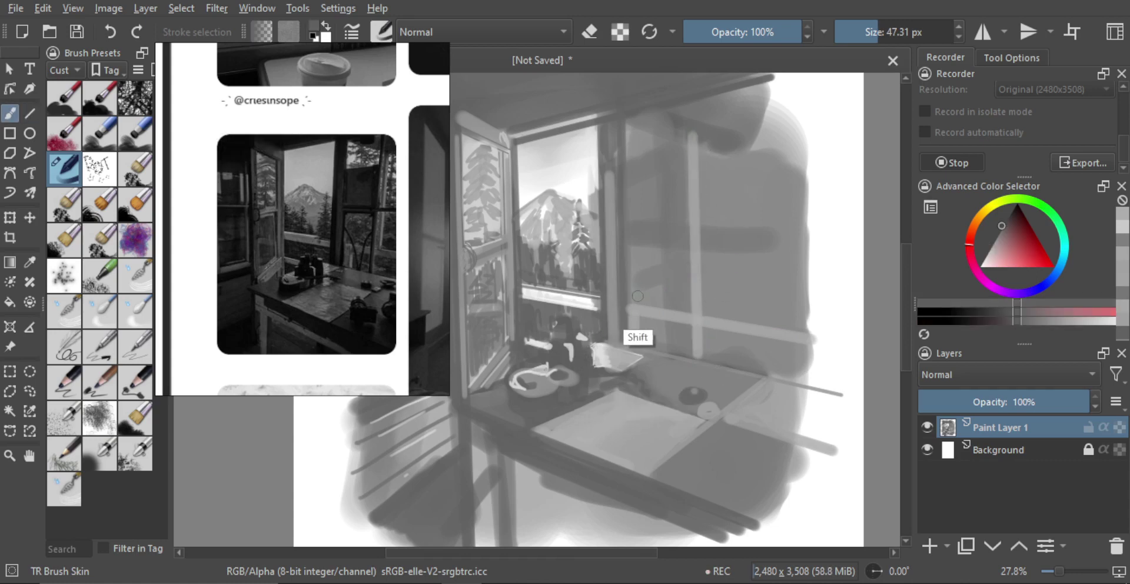
shift+drag(638, 295, 630, 296)
mouse_move(641, 257)
shift+mouse_down()
mouse_move(629, 262)
mouse_move(795, 267)
shift+mouse_up()
key(v)
key(b)
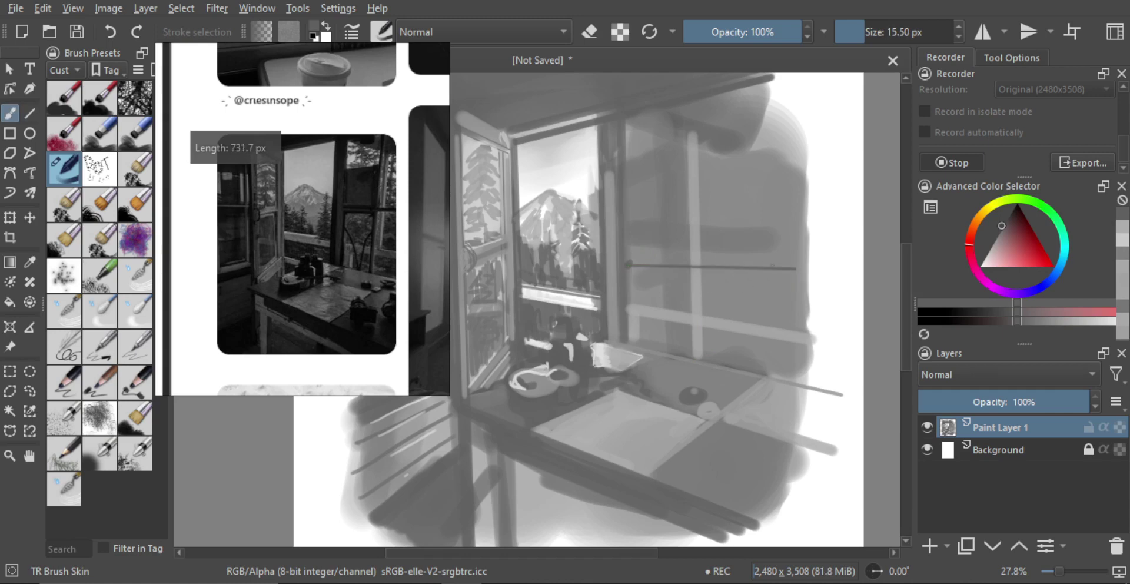
key(v)
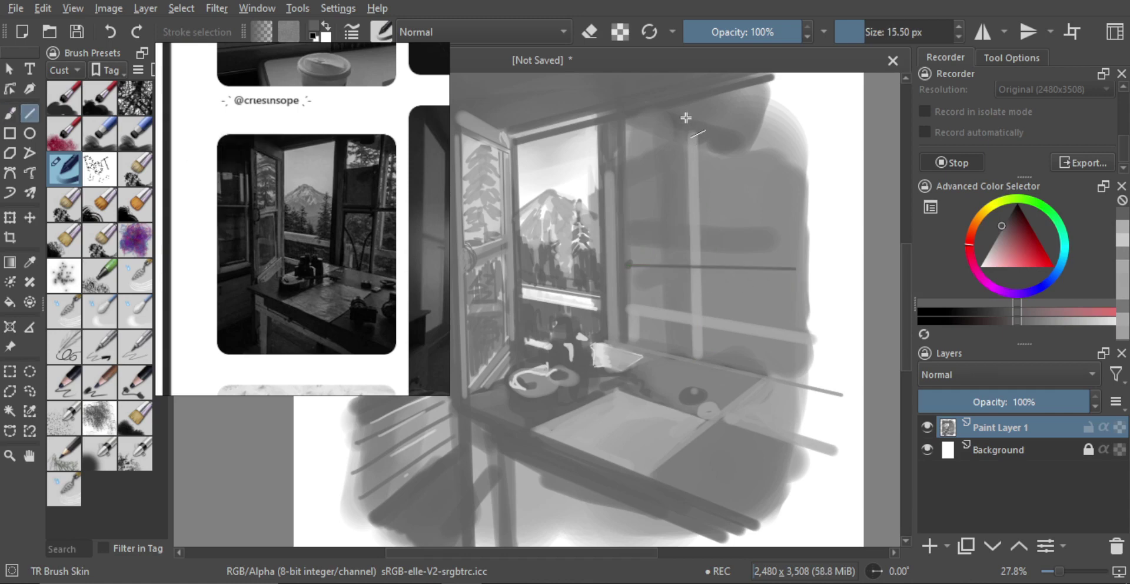
drag(686, 109, 693, 356)
key(b)
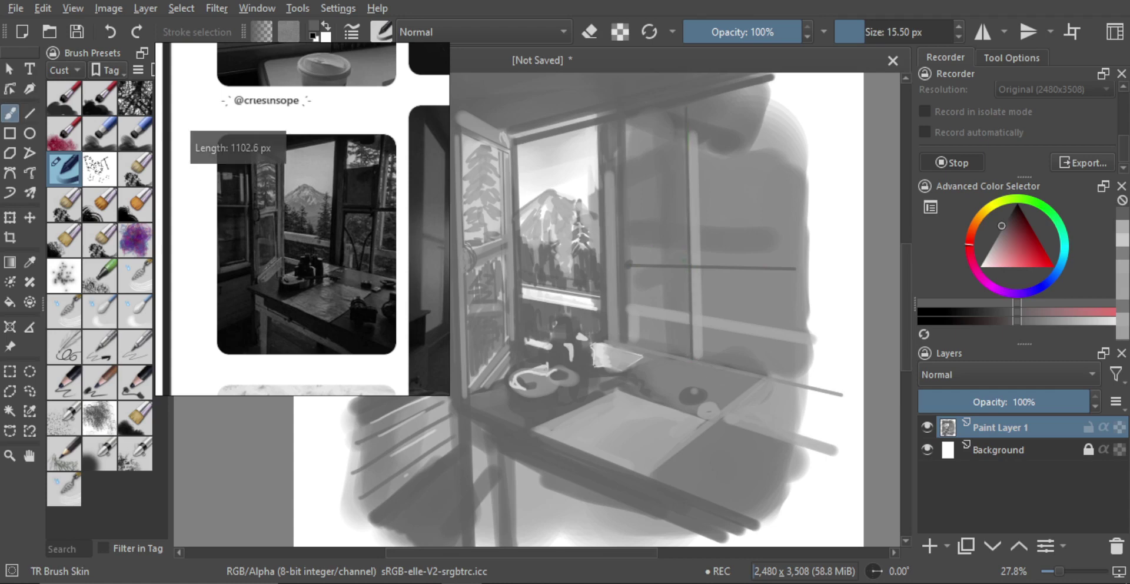
Draw a straight dark grey line along the back edge of the desk with a 22.81 px brush.
shift+drag(679, 269, 683, 270)
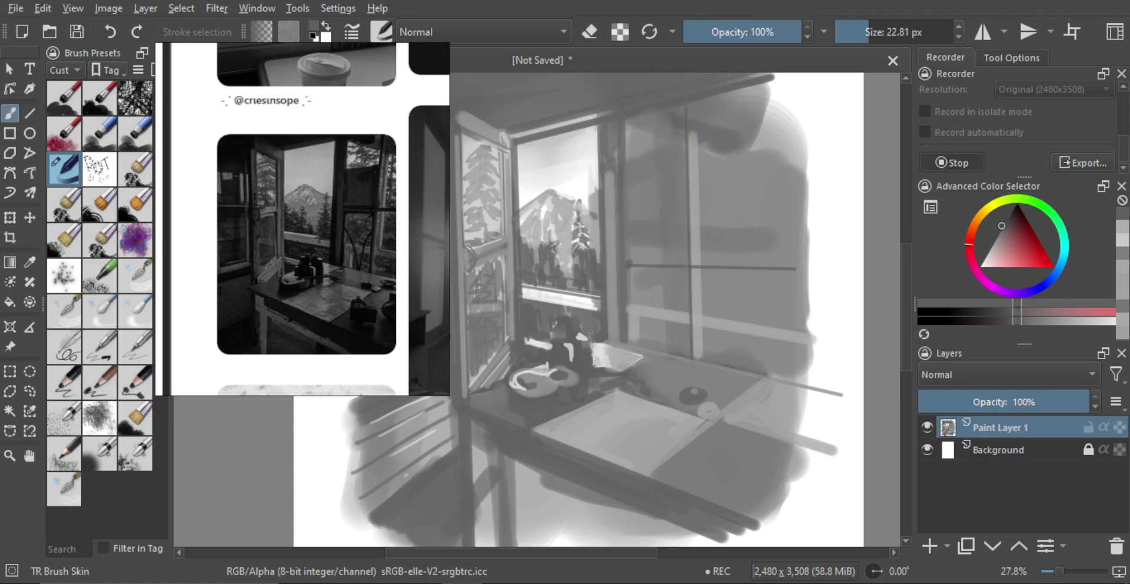
key(v)
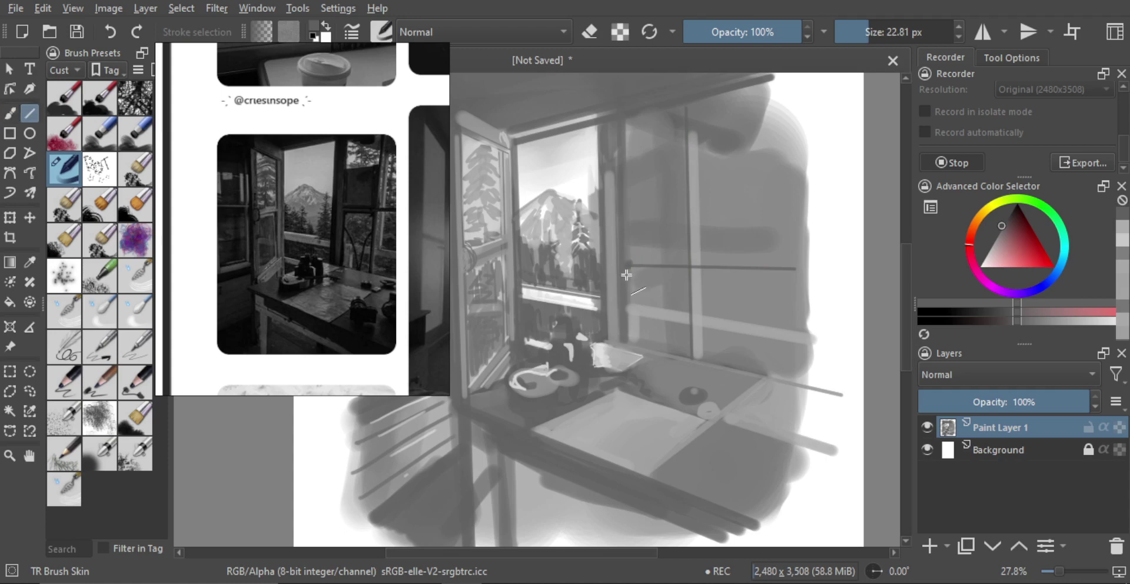
mouse_move(626, 274)
mouse_down()
mouse_move(629, 347)
mouse_move(617, 341)
mouse_move(841, 391)
mouse_up()
key(b)
Sketch the curved dark grey chair back behind the desk with an 18 to 19 px brush, undoing unsuitable strokes.
shift+drag(645, 301, 656, 347)
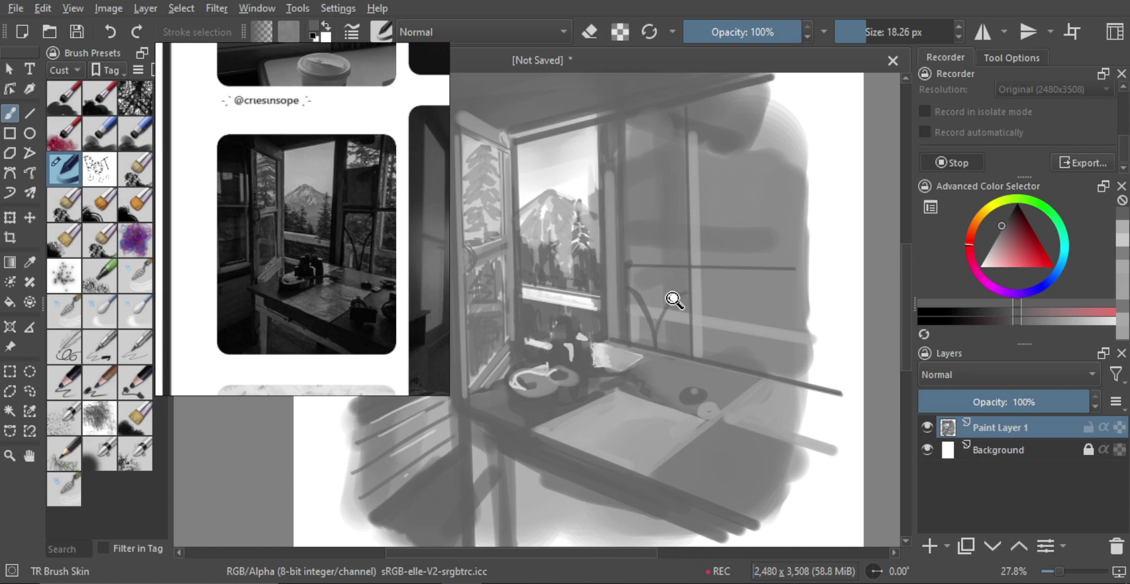
key(ctrl+z)
mouse_move(631, 287)
shift+mouse_down()
mouse_move(662, 347)
mouse_move(656, 329)
shift+mouse_up()
key(ctrl+z)
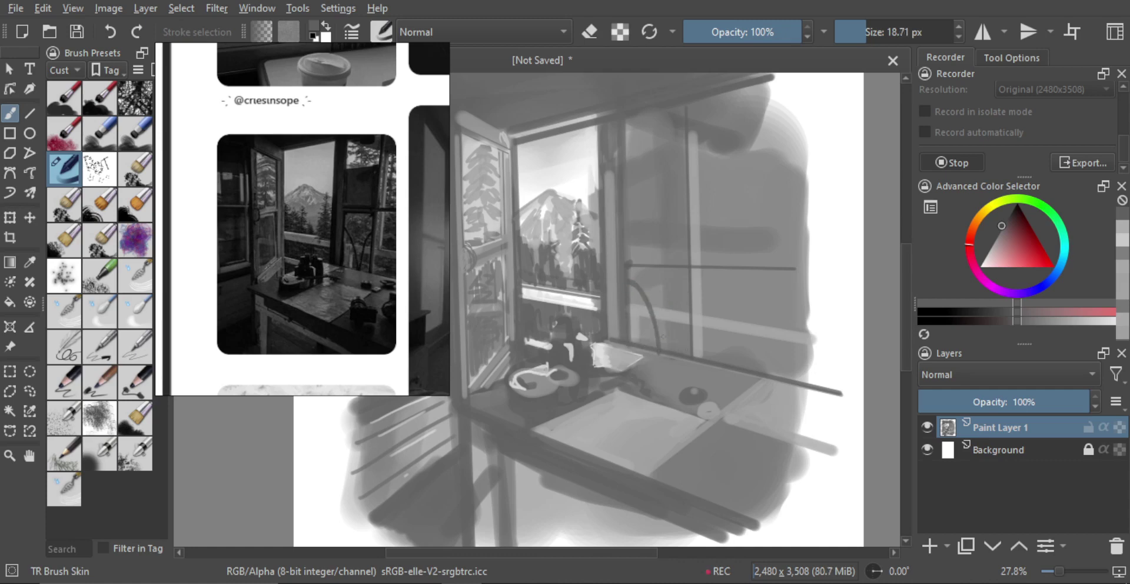
key(ctrl+z)
mouse_move(652, 260)
shift+mouse_down()
mouse_move(665, 260)
mouse_move(645, 257)
shift+mouse_up()
Paint the dark grey frame edges and crossbars of the window on the right wall with a 36 to 43 px brush.
mouse_move(626, 257)
mouse_down()
mouse_move(691, 259)
mouse_move(637, 266)
mouse_move(629, 246)
mouse_up()
key(b)
mouse_move(627, 199)
mouse_down()
mouse_move(629, 255)
mouse_move(648, 258)
mouse_up()
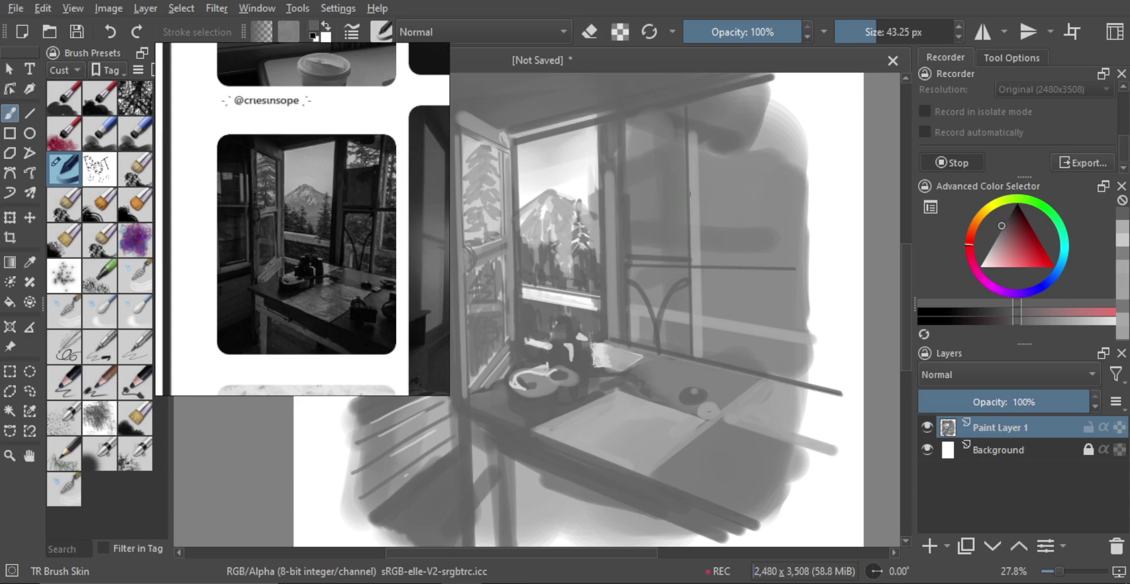
drag(683, 190, 684, 257)
mouse_move(646, 224)
shift+mouse_down()
mouse_move(685, 184)
mouse_move(664, 217)
shift+mouse_up()
key(v)
key(b)
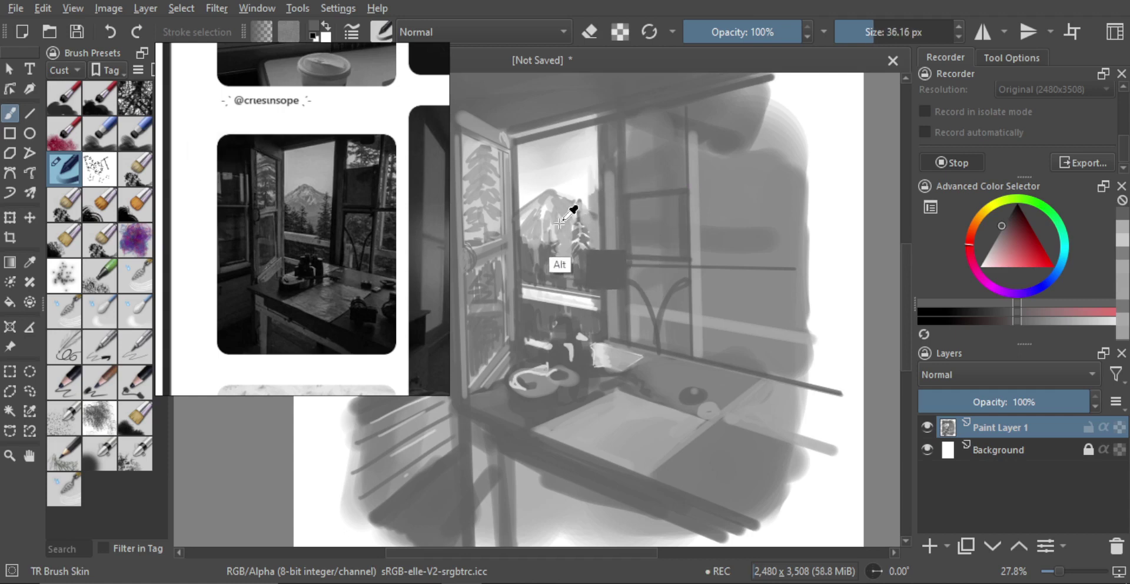
Sample light grey from the mountain view and dab foliage gaps into the right window's upper pane with a 19 to 20 px brush.
alt+click(548, 199)
shift+drag(628, 177, 609, 177)
shift+drag(635, 143, 635, 132)
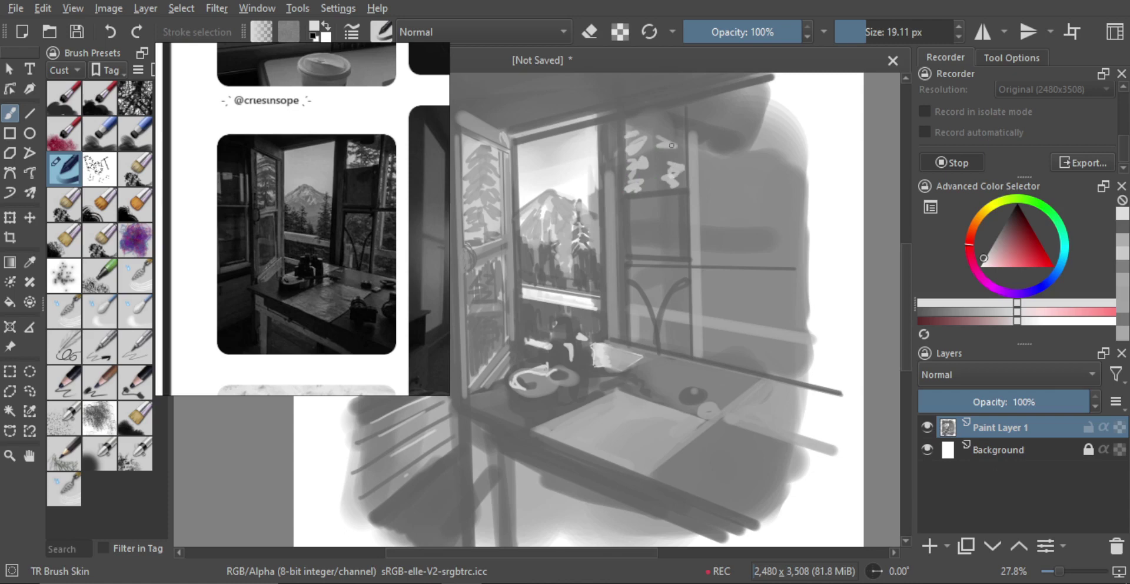
mouse_move(672, 145)
mouse_down()
mouse_move(663, 150)
mouse_move(706, 170)
mouse_up()
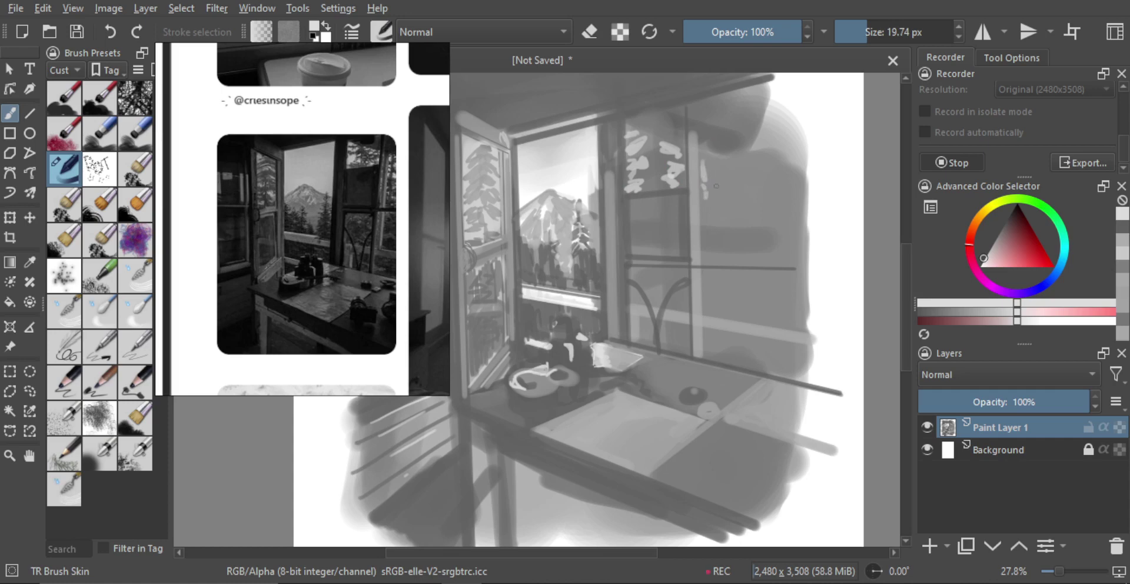
Try straight vertical light lines beside the right wall's post with a 19.74 px brush and undo them.
key(v)
drag(709, 153, 715, 320)
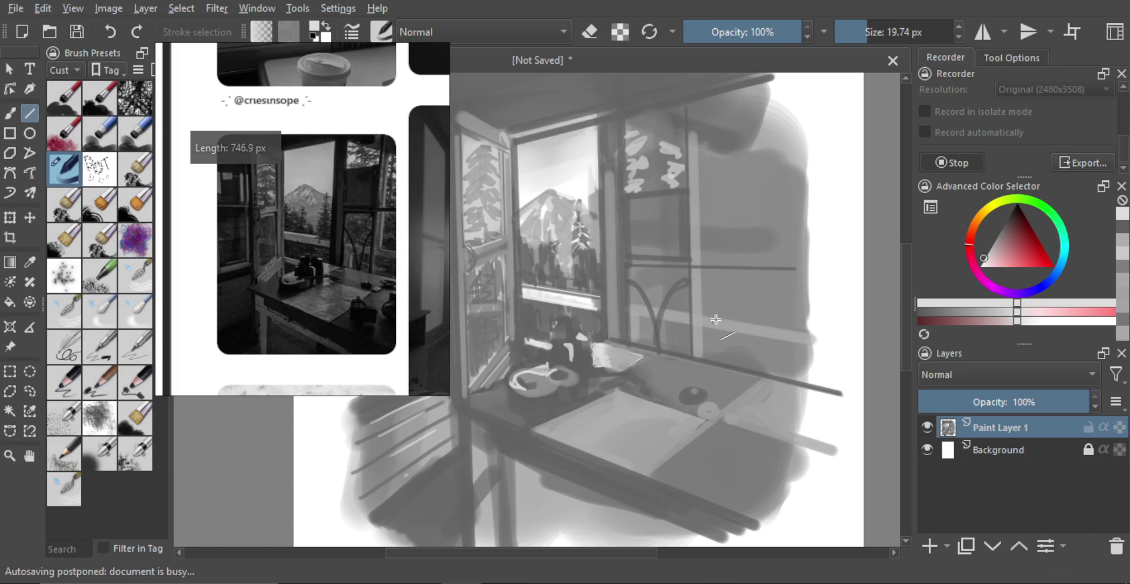
key(ctrl+z)
ctrl+click(710, 326)
key(v)
drag(709, 141, 715, 324)
key(b)
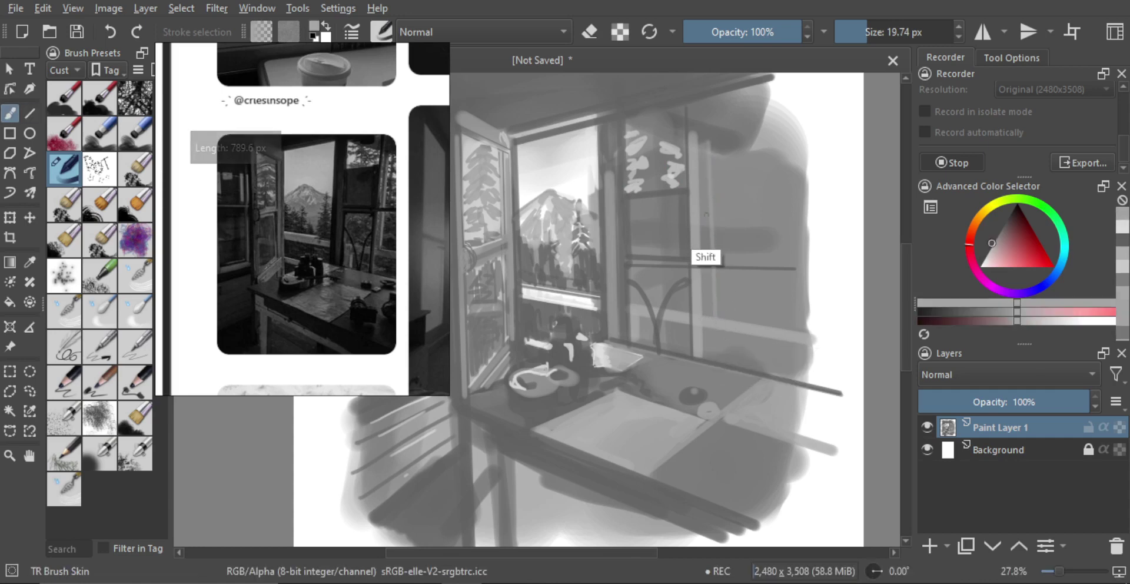
drag(707, 216, 713, 216)
alt+click(711, 339)
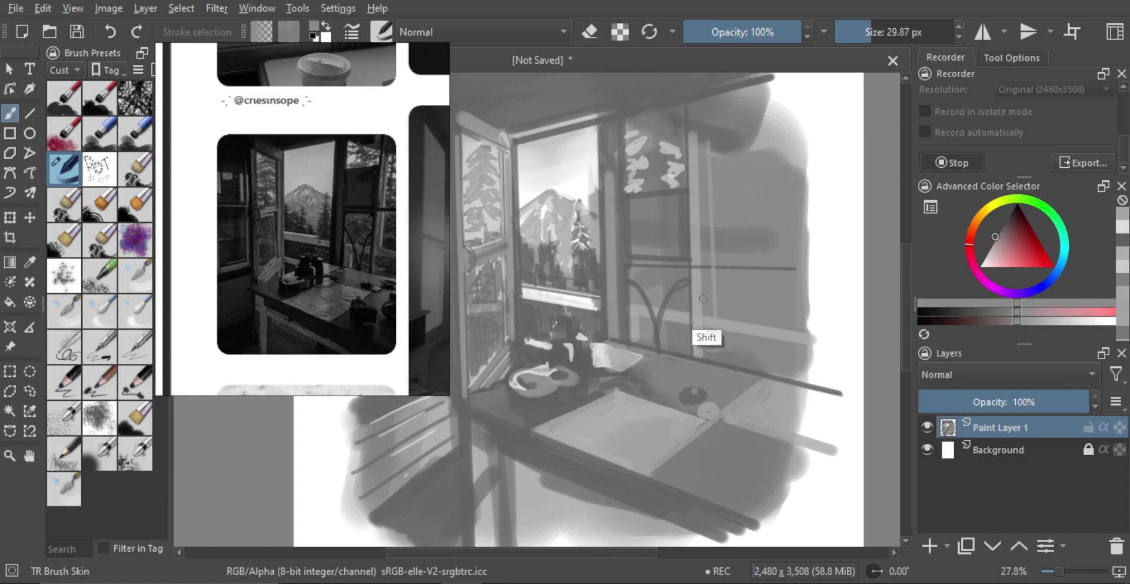
drag(708, 298, 715, 305)
key(ctrl+z)
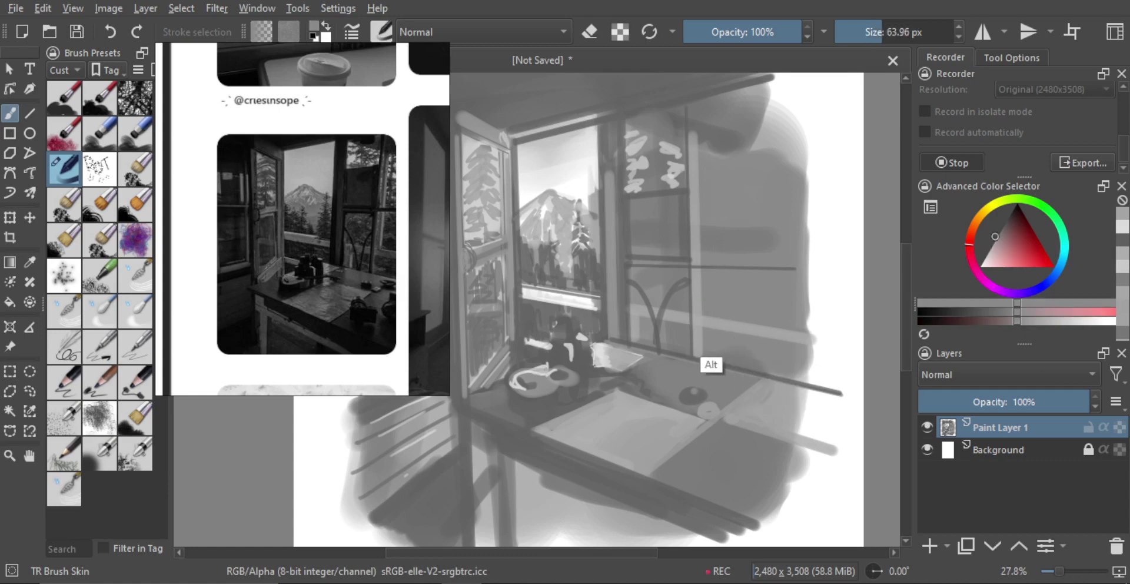
Draw a vertical light grey line about 772 px long beside the post with a 63.96 px brush and a 30.13 px white line alongside it.
key(v)
drag(708, 144, 712, 324)
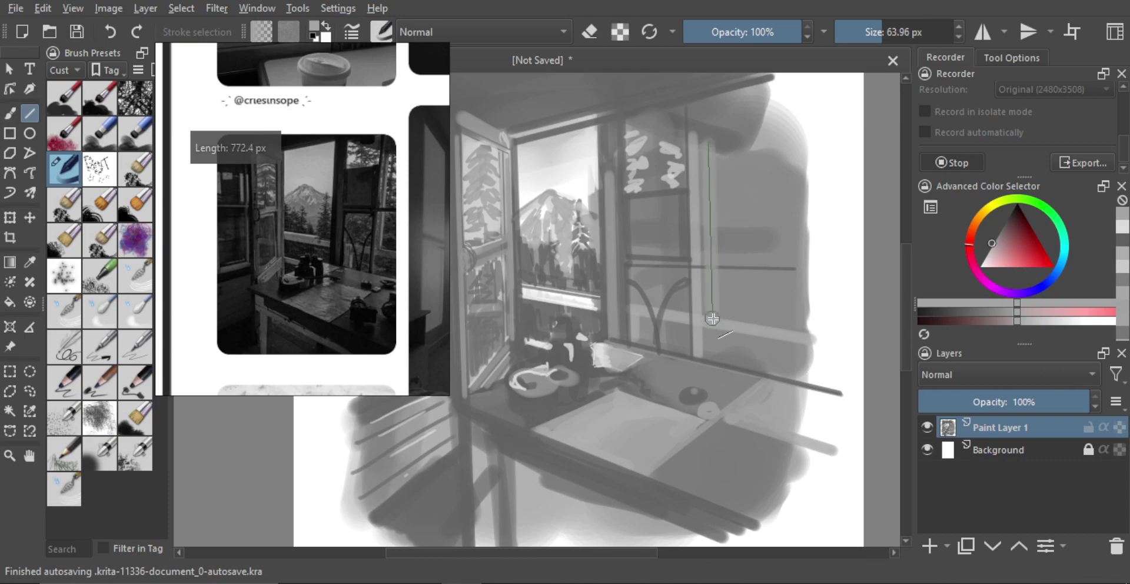
key(b)
alt+click(824, 260)
drag(824, 260, 801, 259)
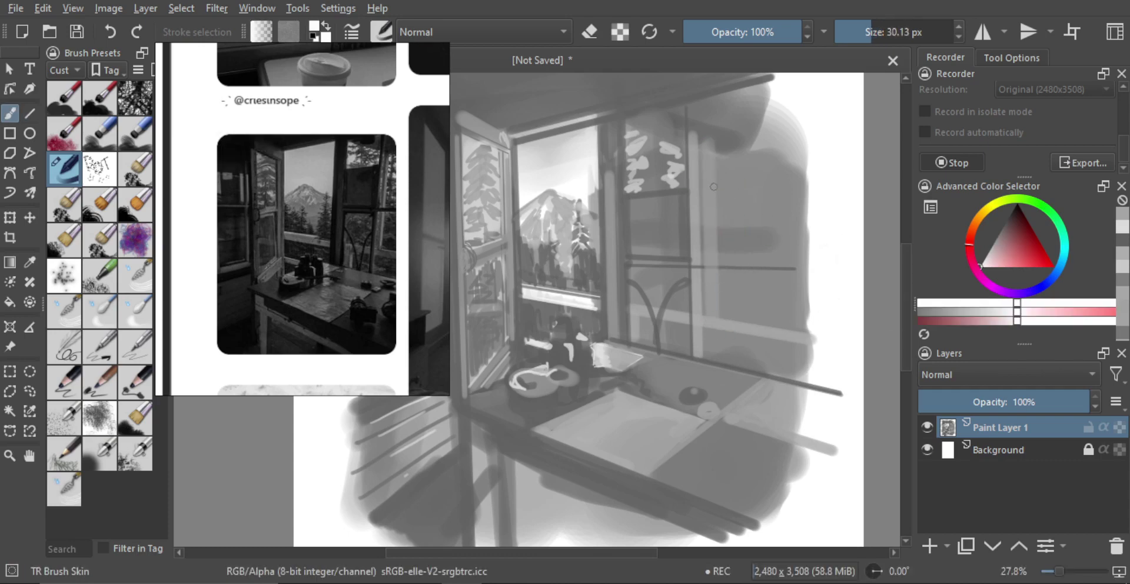
key(v)
mouse_move(715, 143)
mouse_down()
mouse_move(720, 319)
mouse_move(698, 303)
mouse_up()
key(b)
Try short white strokes near the chair back on the lower right wall with a 17.46 px brush and undo them.
drag(636, 357, 643, 358)
key(v)
mouse_move(641, 317)
mouse_down()
mouse_move(644, 351)
mouse_move(646, 324)
mouse_up()
key(b)
key(ctrl+z)
drag(645, 319, 642, 341)
key(ctrl+z)
scroll(641, 334, down, 2)
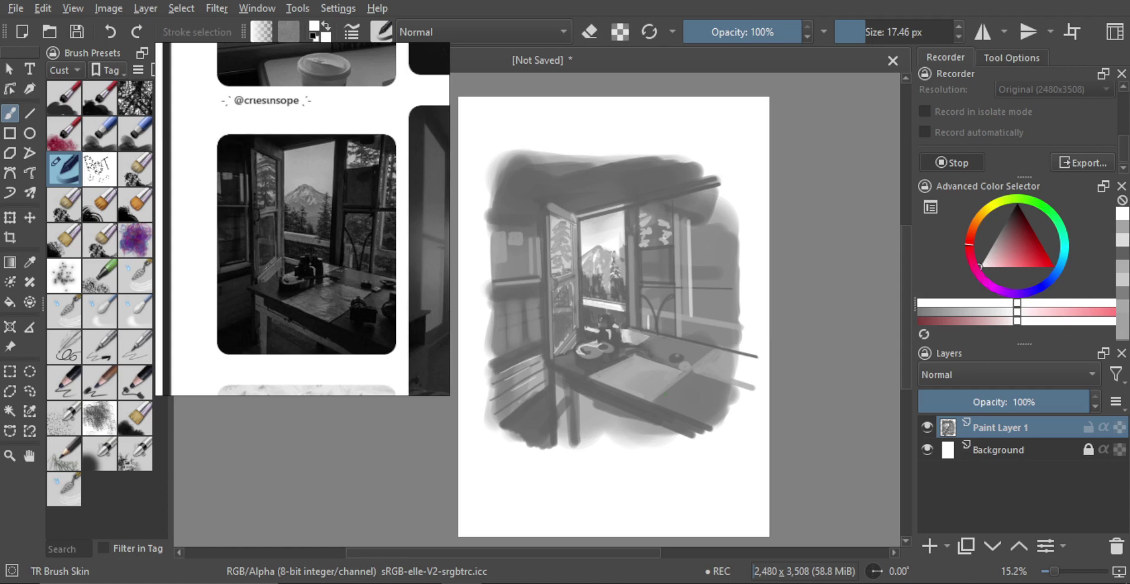
Add a paint layer and stamp white TR Maple texture over the desk's large paper with a 343.97 px brush.
mouse_move(635, 387)
mouse_down()
mouse_move(630, 323)
mouse_move(657, 321)
mouse_move(642, 320)
mouse_up()
click(111, 285)
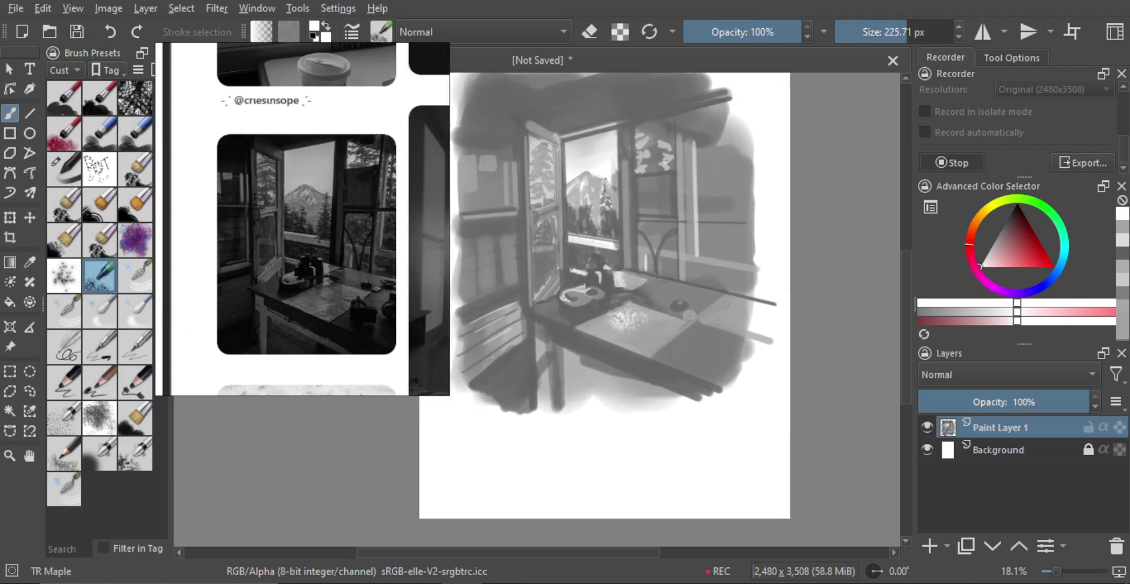
key(ctrl+z)
click(929, 546)
drag(615, 353, 656, 353)
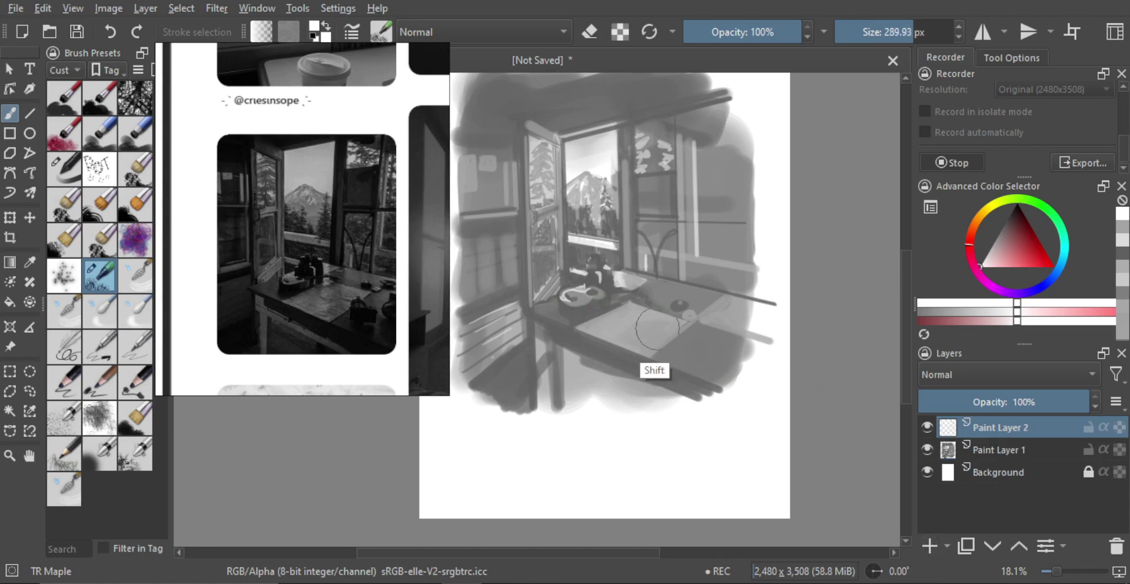
drag(600, 330, 636, 330)
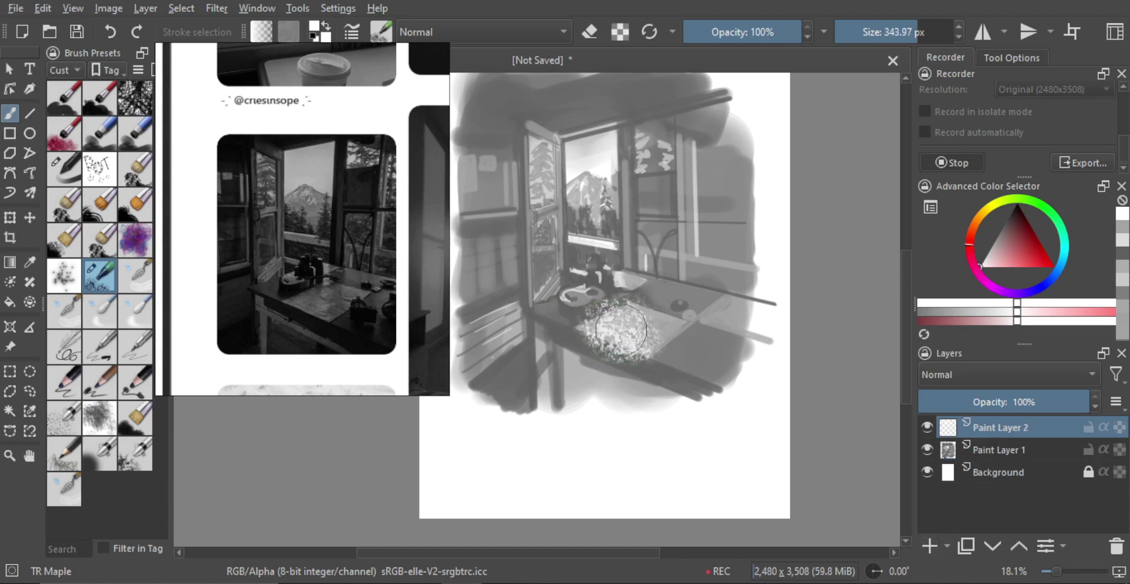
Erase the excess texture from the desk's large paper with the TR Brush Skin brush at up to 310.12 px.
click(66, 177)
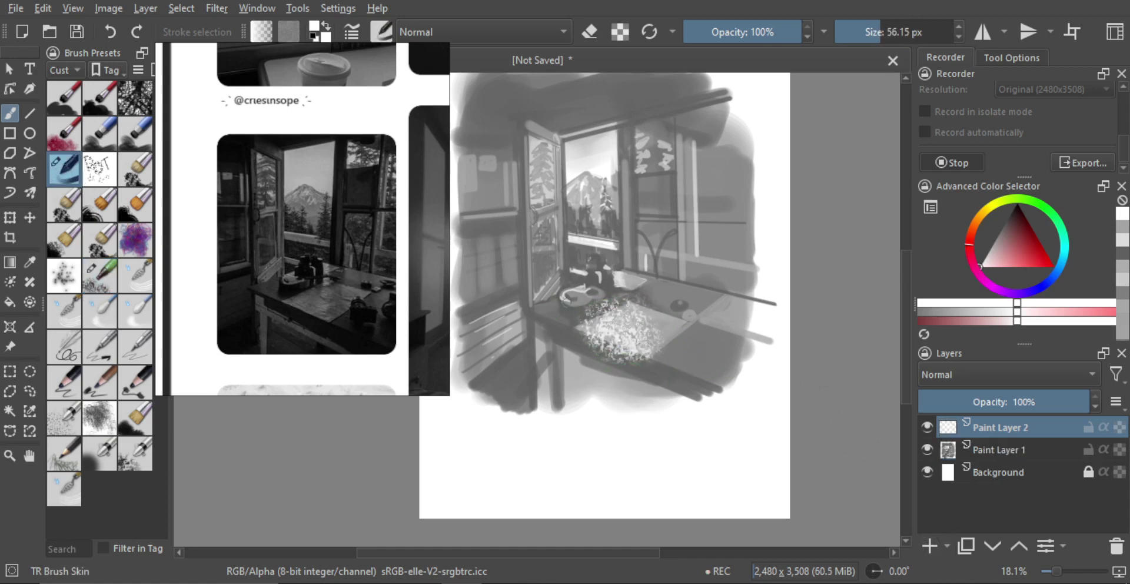
key(e)
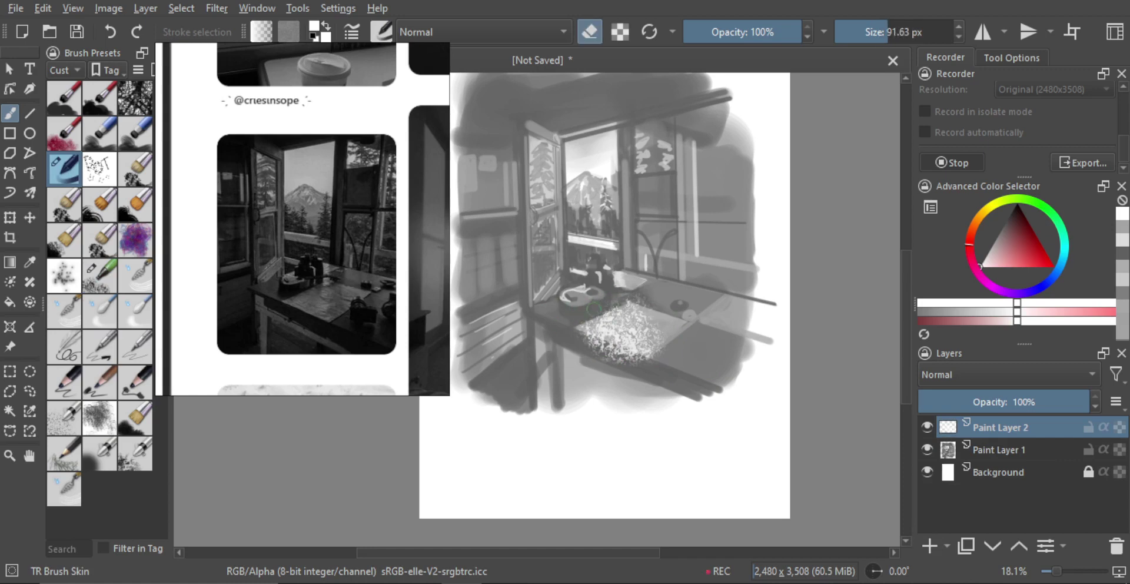
mouse_move(612, 329)
mouse_down()
mouse_move(642, 330)
mouse_move(654, 382)
mouse_up()
mouse_move(654, 382)
mouse_down()
mouse_move(595, 353)
mouse_move(665, 375)
mouse_up()
mouse_move(681, 326)
mouse_down()
mouse_move(654, 320)
mouse_move(661, 307)
mouse_move(648, 329)
mouse_move(668, 344)
mouse_move(586, 329)
mouse_move(596, 342)
mouse_move(661, 354)
mouse_move(596, 329)
mouse_move(625, 360)
mouse_up()
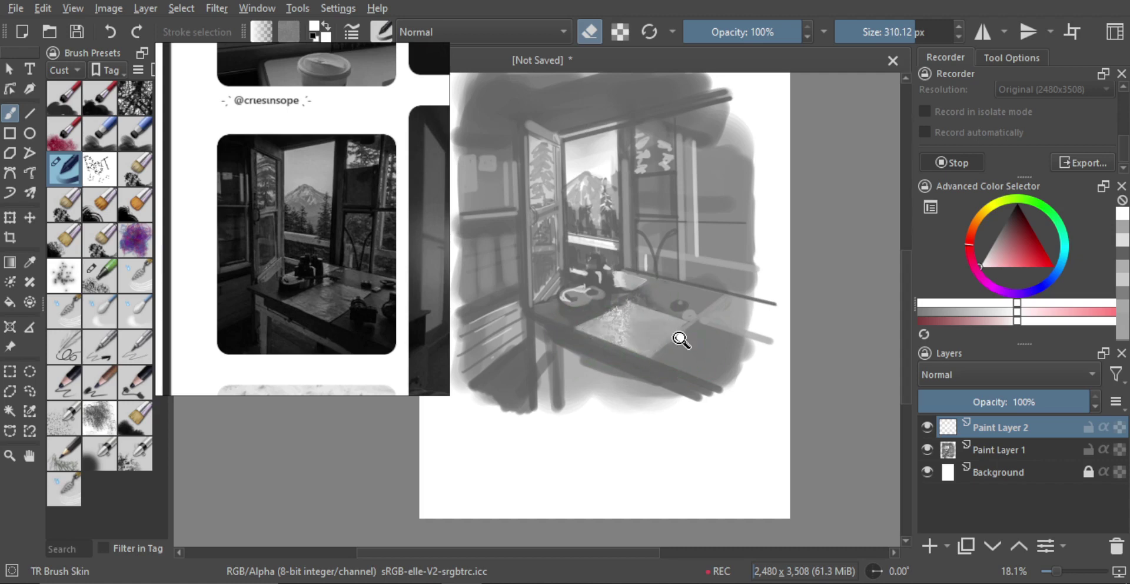
Stamp white TR Maple texture at 239.91 px on the small paper behind the desk objects and erase the excess with TR Brush Skin at 156.78 px.
drag(680, 338, 681, 381)
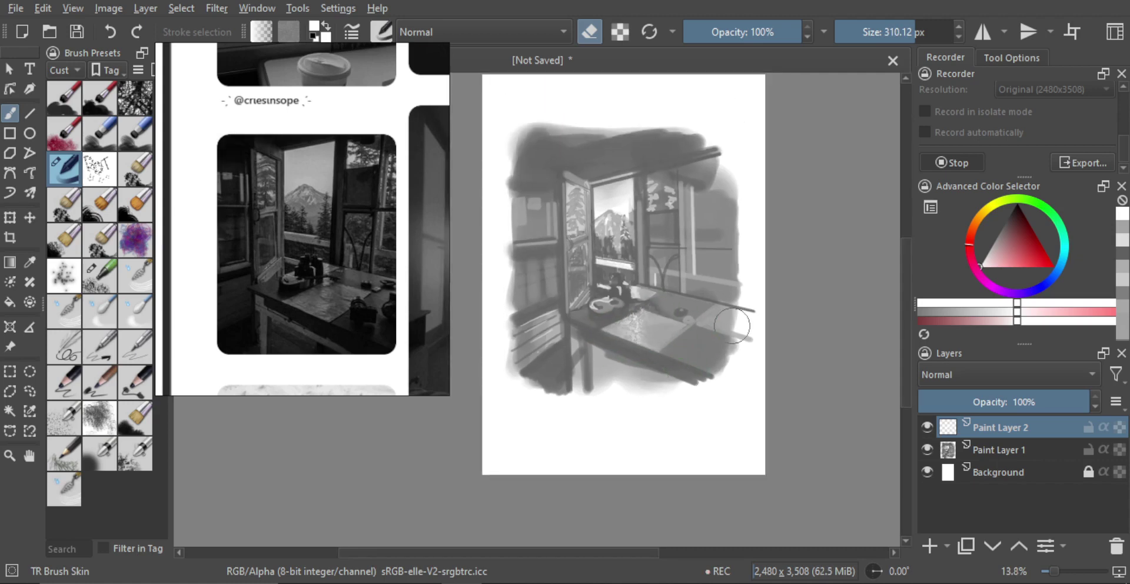
mouse_move(665, 315)
mouse_down()
mouse_move(676, 290)
mouse_move(667, 323)
mouse_move(627, 285)
mouse_up()
click(99, 275)
key(ctrl+z)
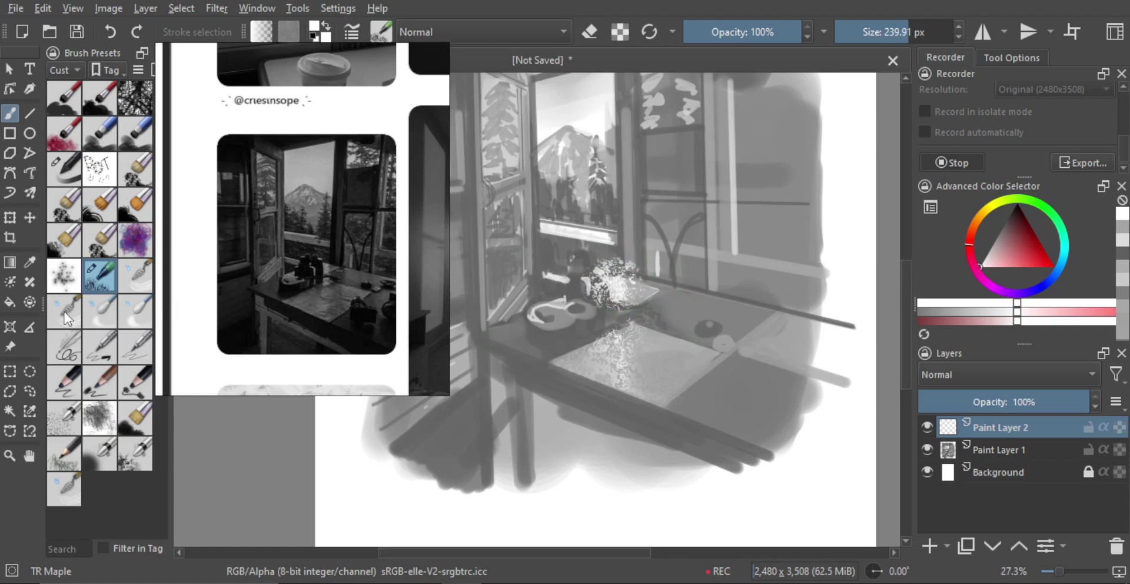
click(71, 171)
mouse_move(574, 258)
mouse_down()
mouse_move(638, 251)
mouse_move(602, 291)
mouse_move(619, 316)
mouse_move(619, 305)
mouse_move(596, 309)
mouse_up()
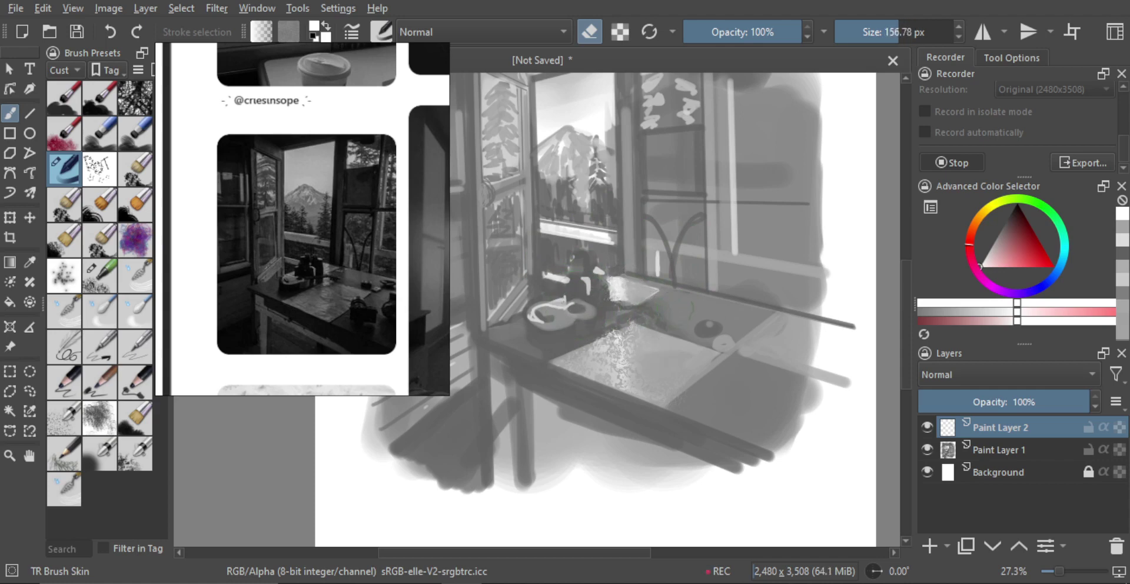
Toggle the texture layer's visibility to compare the cabin sketch, and merge it down into Paint Layer 1.
scroll(693, 334, down, 1)
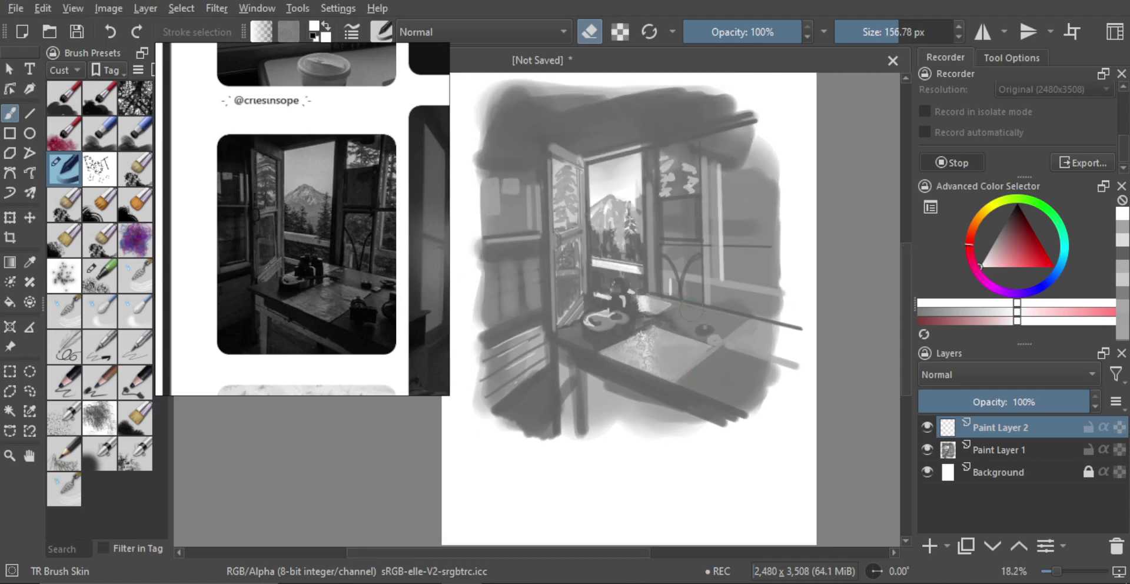
scroll(689, 328, down, 1)
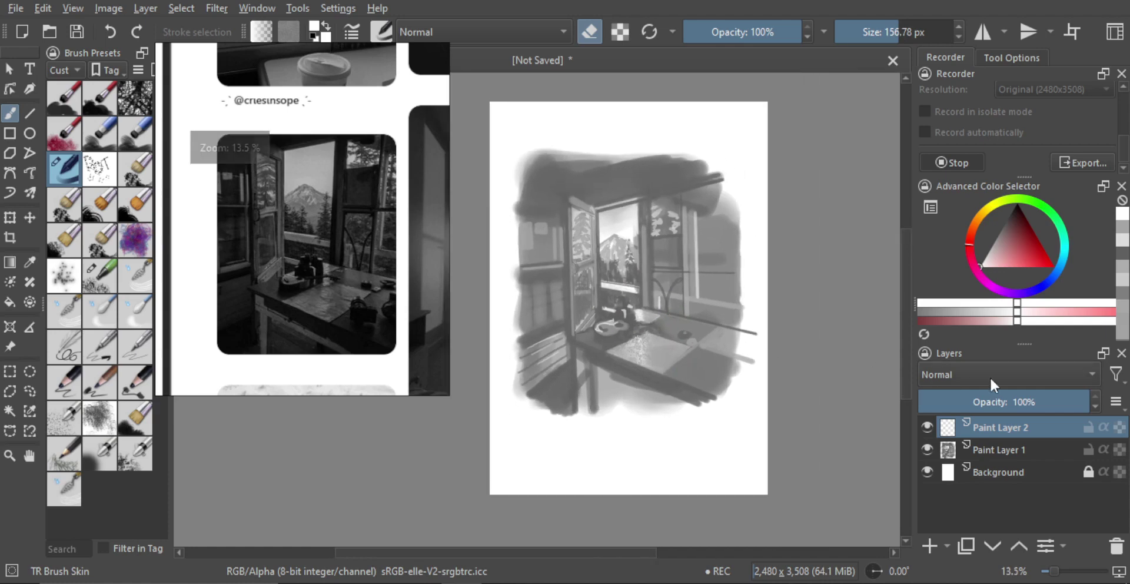
click(927, 427)
click(927, 429)
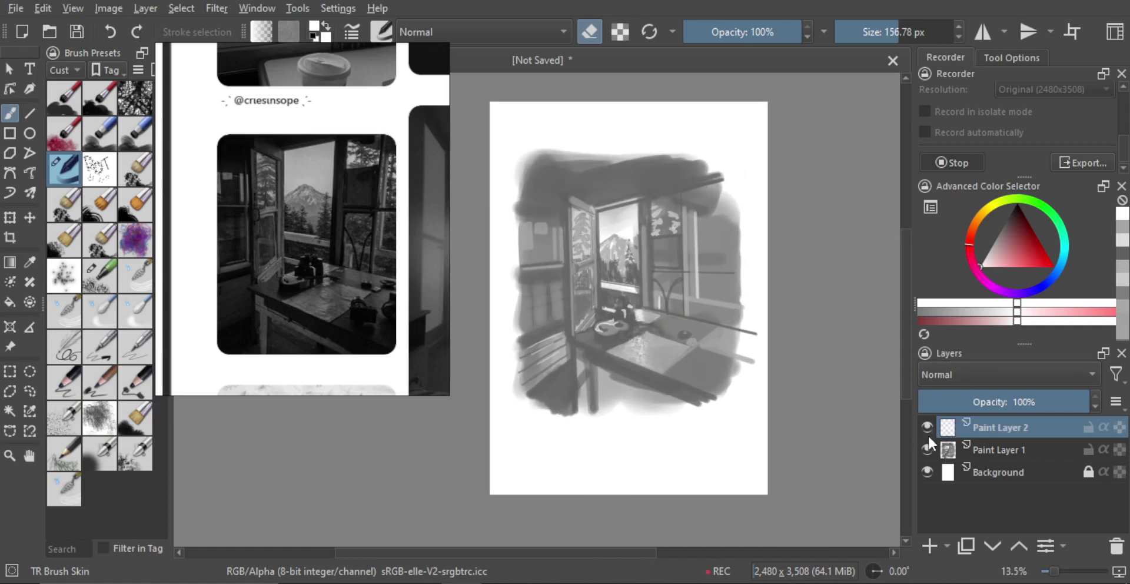
key(ctrl+e)
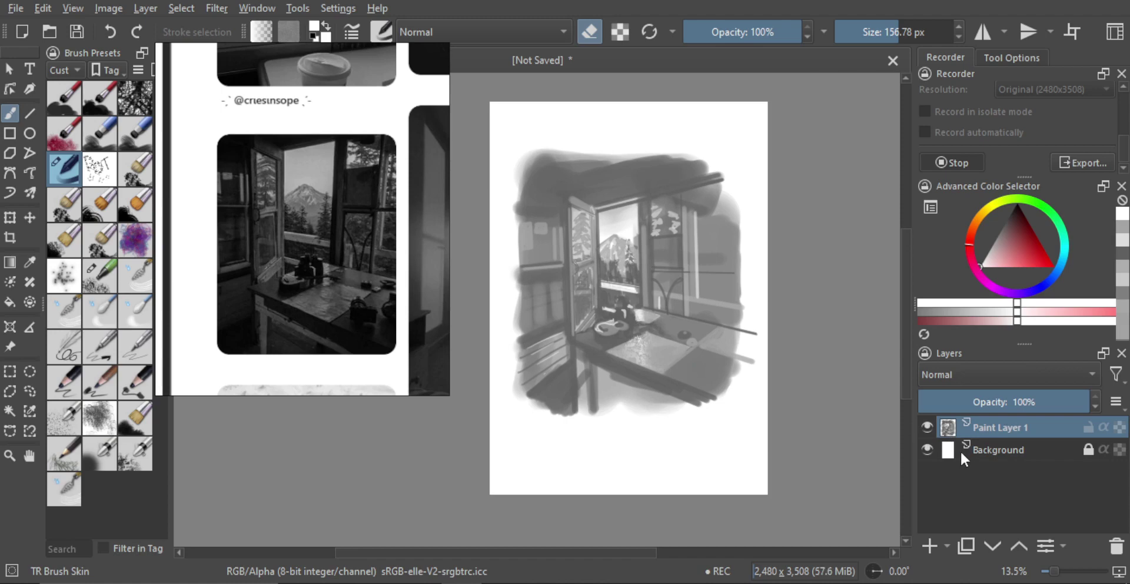
Hide the cabin sketch on Paint Layer 1 and add a new empty paint layer.
mouse_move(944, 447)
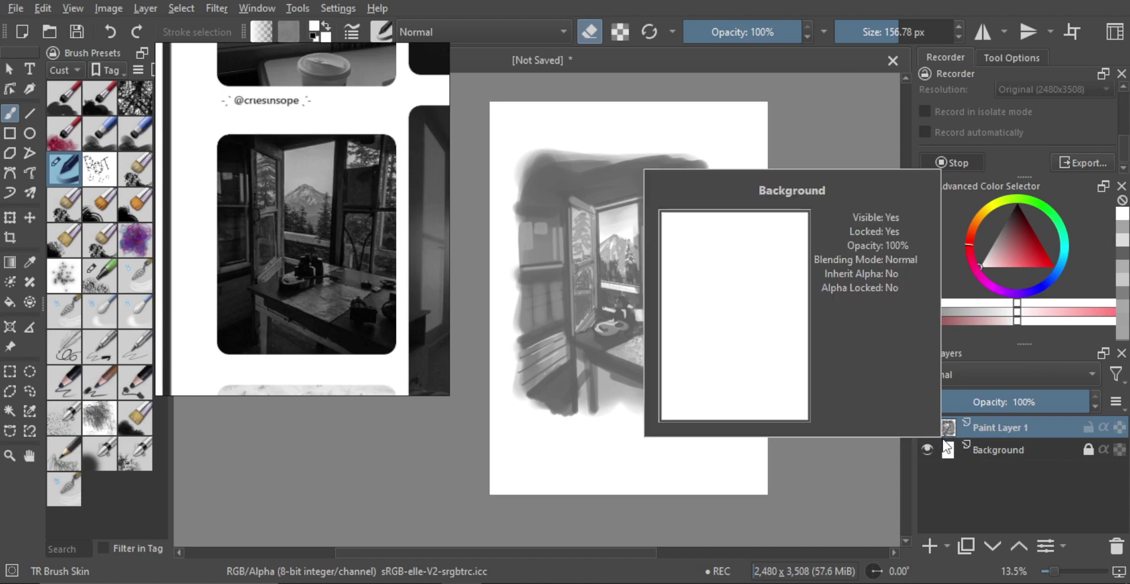
click(927, 426)
click(930, 546)
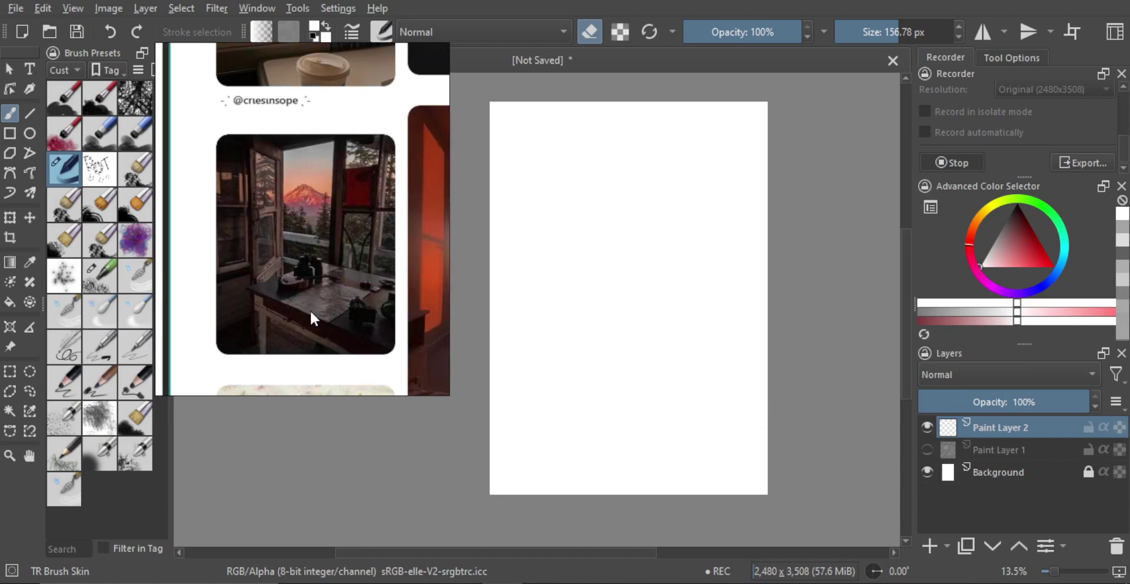
Move across the colour reference board to the garden photo with flower rows and resize the reference window to frame it.
drag(325, 322, 355, 224)
drag(356, 273, 311, 322)
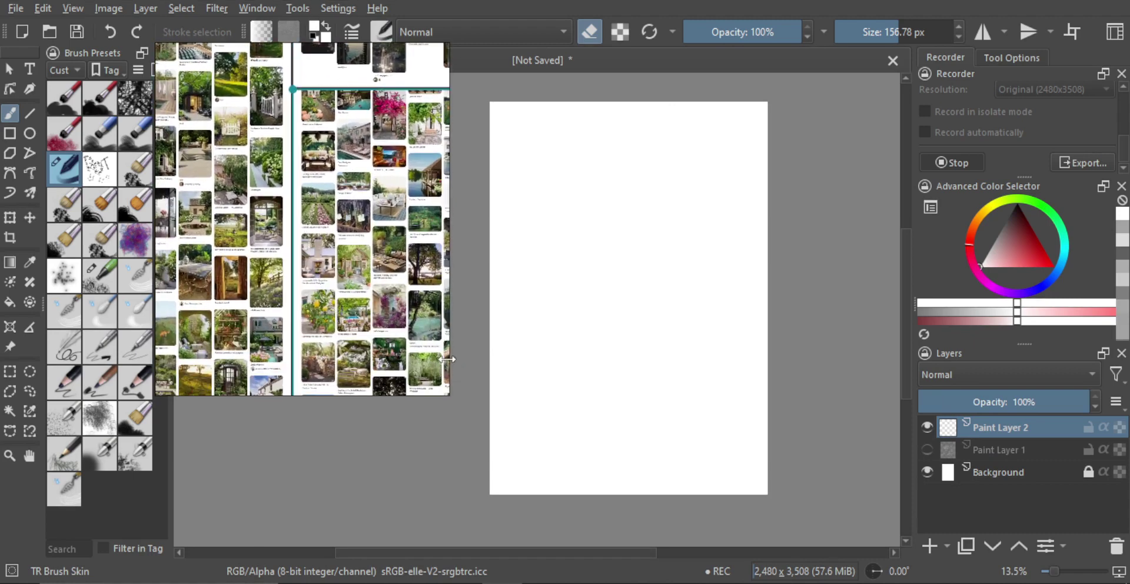
drag(446, 392, 553, 498)
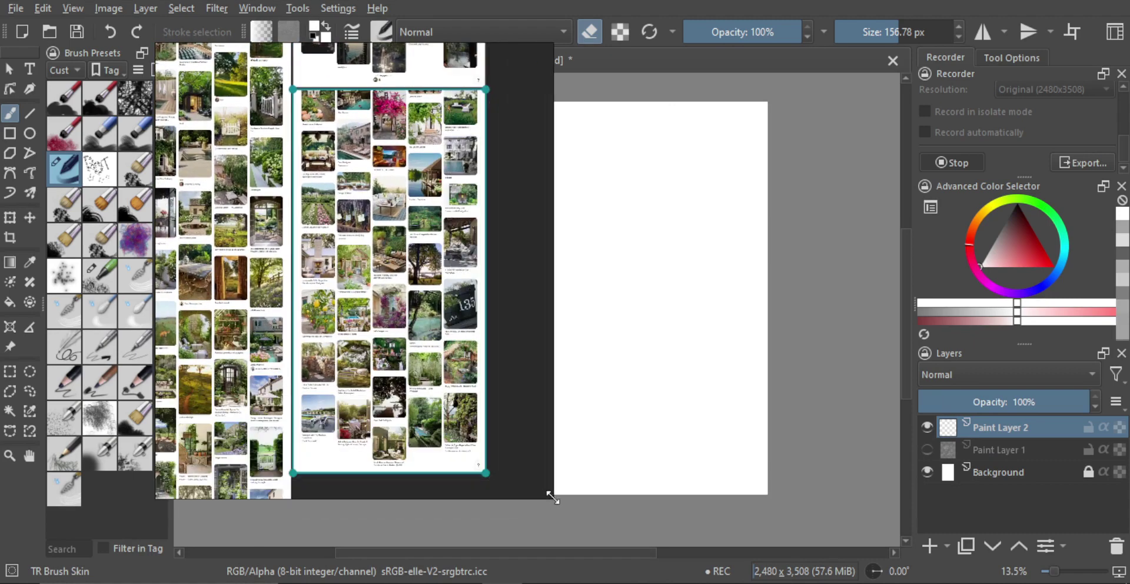
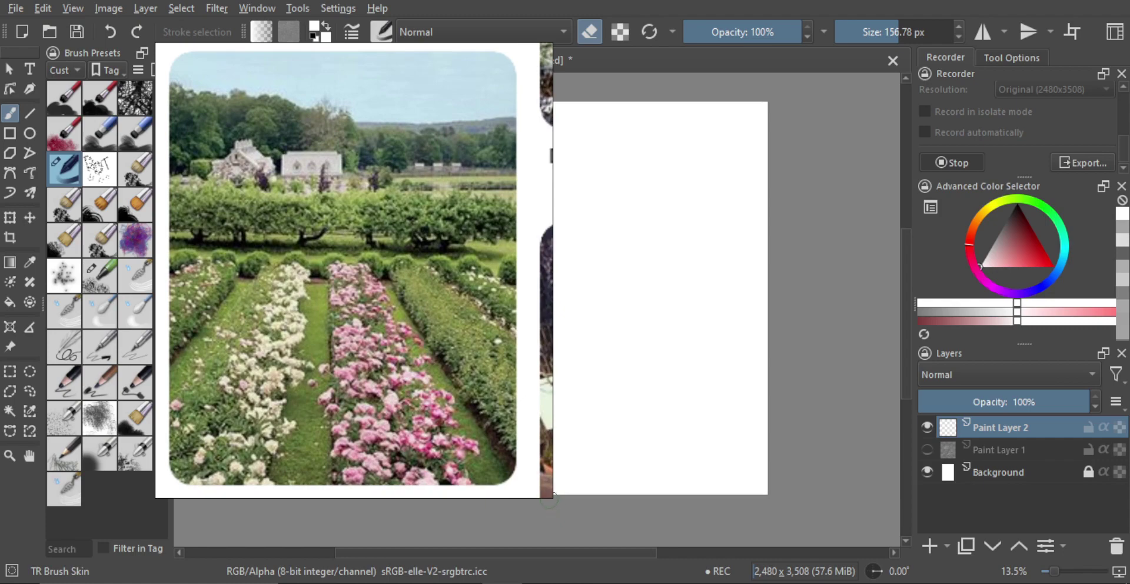
drag(548, 498, 491, 408)
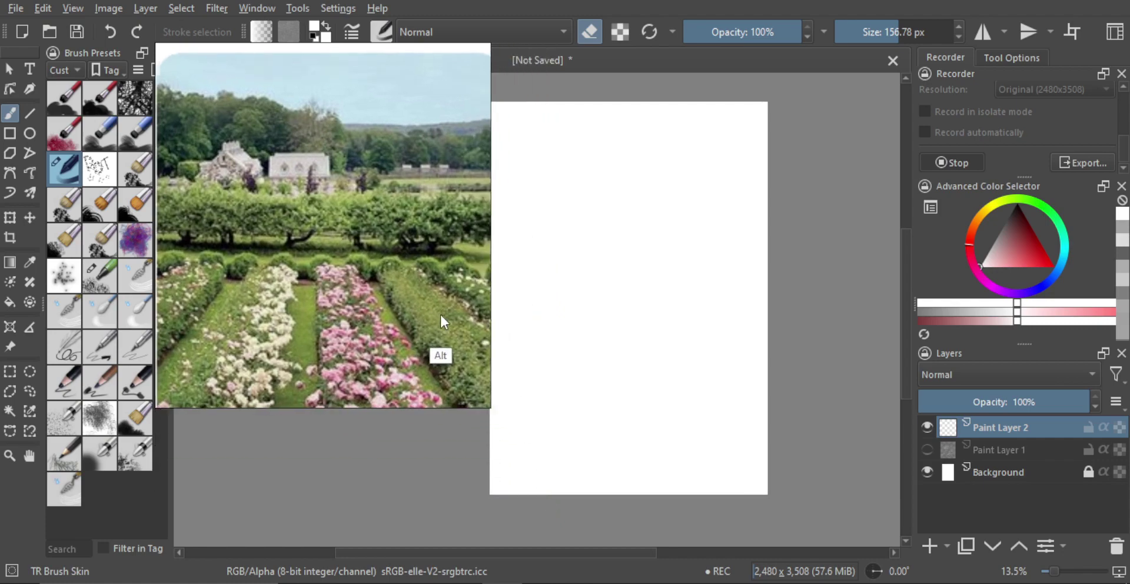
scroll(433, 319, down, 2)
drag(420, 322, 401, 278)
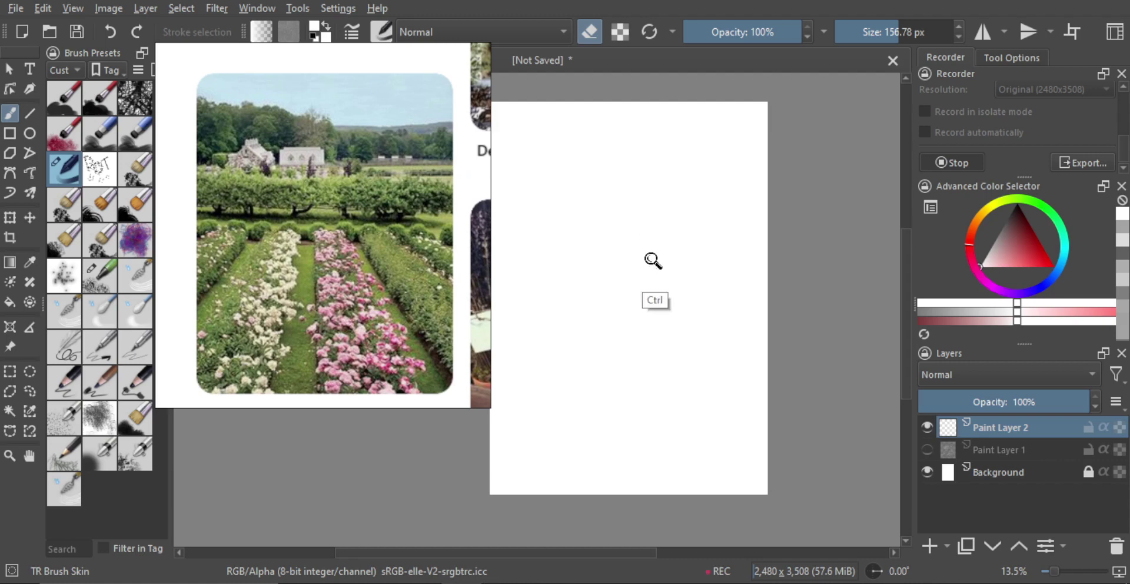
Turn off erasing, pick a dark grey and block in the garden's horizontal hedge and treeline bands with a 323.15 px brush.
mouse_move(654, 260)
mouse_down()
mouse_move(667, 336)
mouse_move(666, 278)
mouse_move(641, 267)
mouse_move(658, 271)
mouse_up()
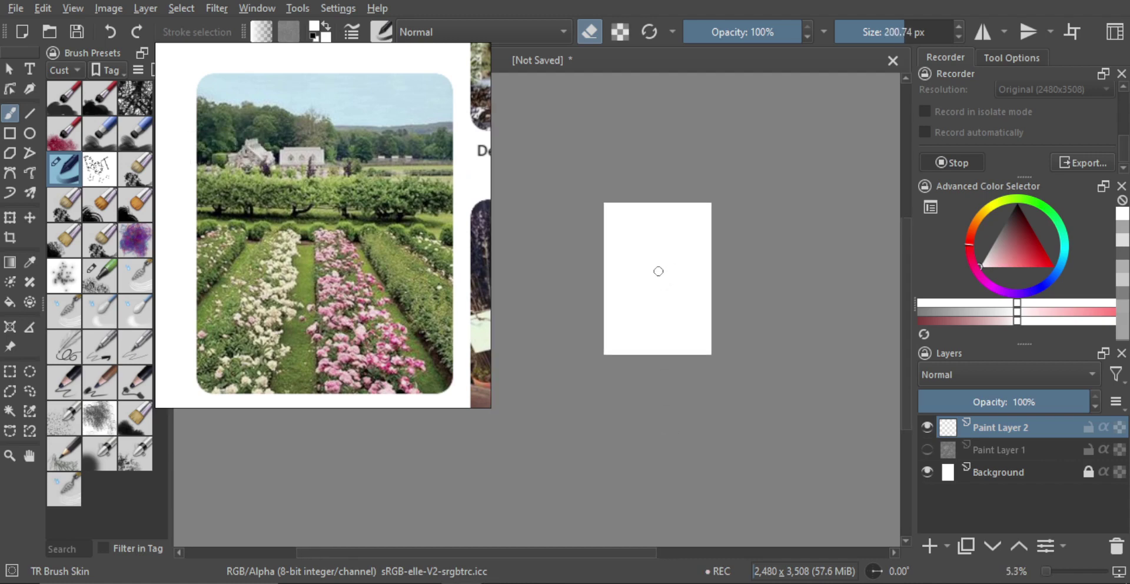
key(e)
drag(1010, 235, 1010, 212)
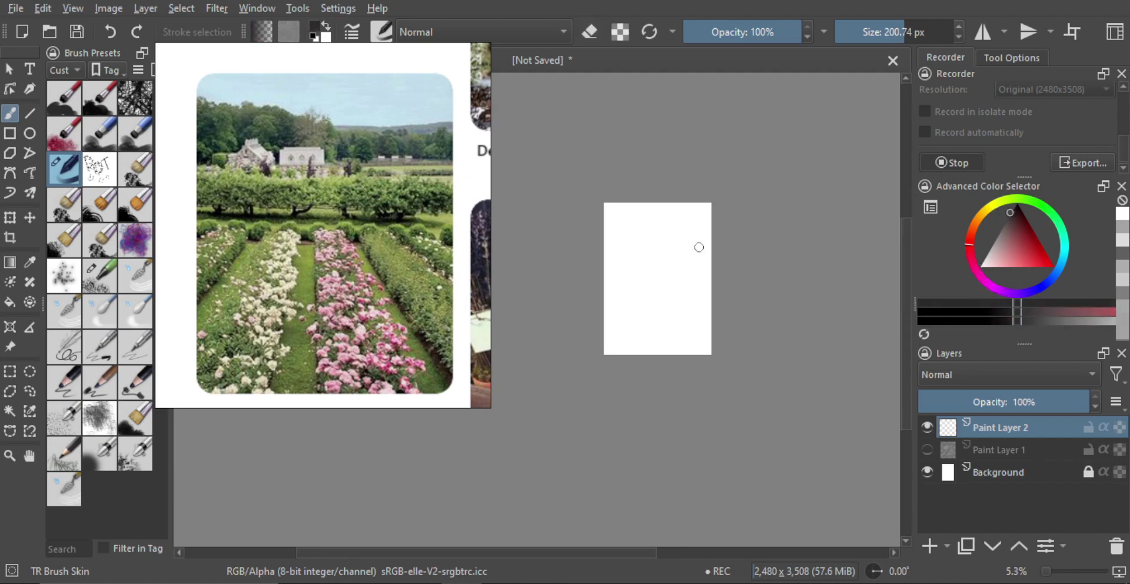
click(1003, 225)
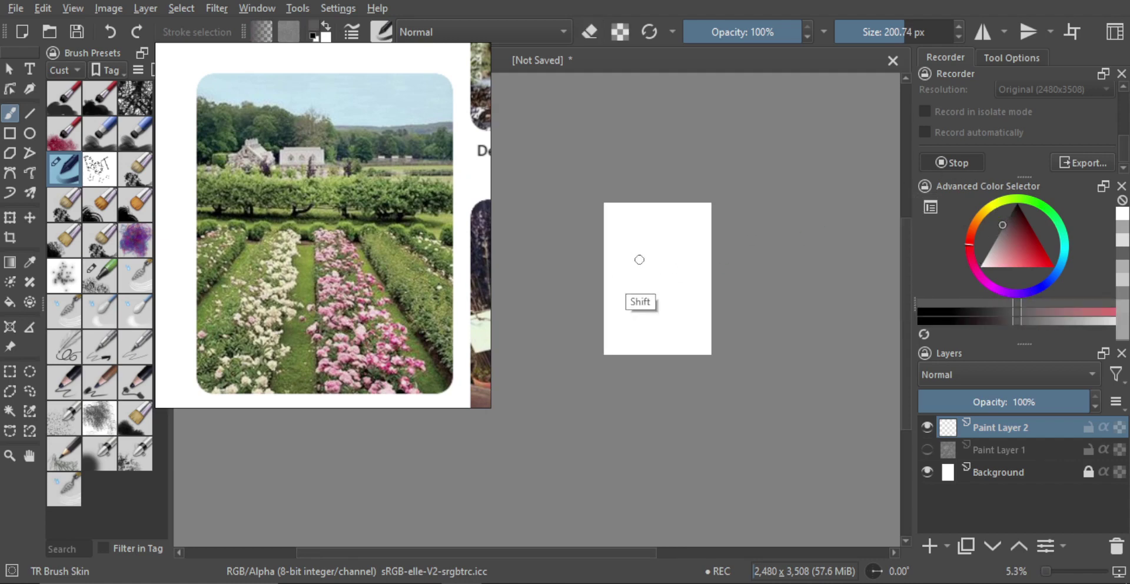
drag(638, 257, 688, 268)
key(ctrl+z)
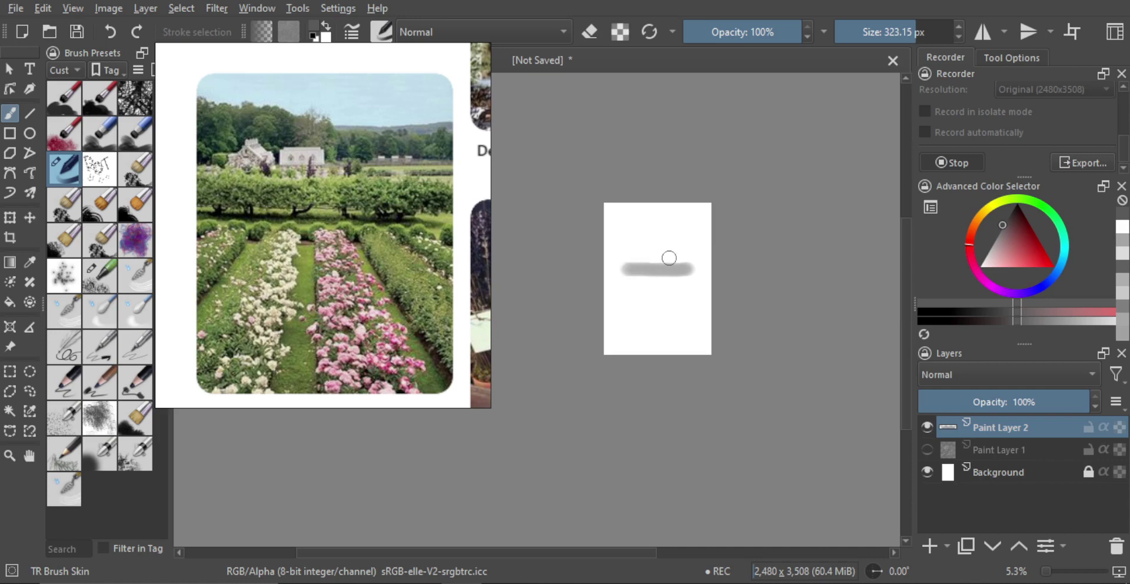
drag(632, 254, 683, 254)
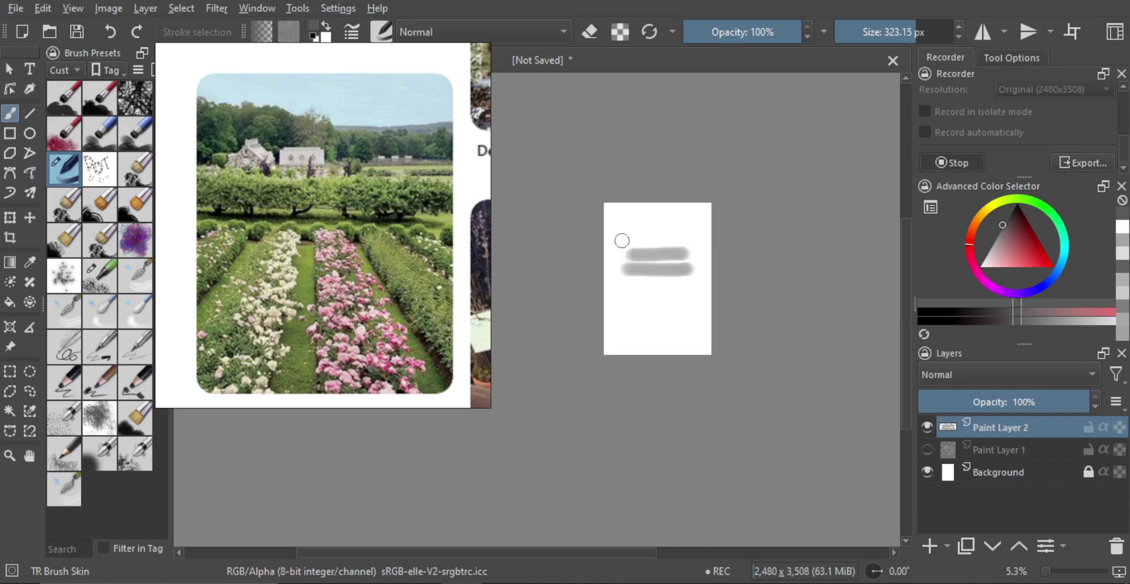
mouse_move(623, 240)
mouse_down()
mouse_move(626, 259)
mouse_move(648, 250)
mouse_up()
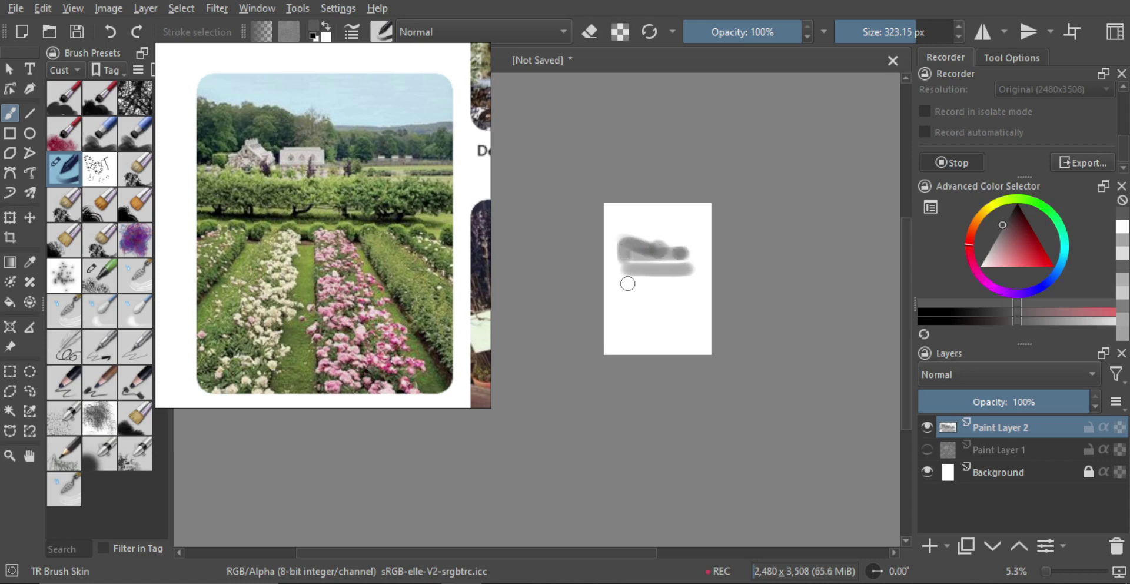
Paint four radiating flower-row strokes below the hedge band with a 323.15 px brush and a thin jagged line above them at 63.96 px.
mouse_move(634, 282)
mouse_down()
mouse_move(687, 285)
mouse_move(619, 313)
mouse_move(637, 337)
mouse_up()
key(ctrl+z)
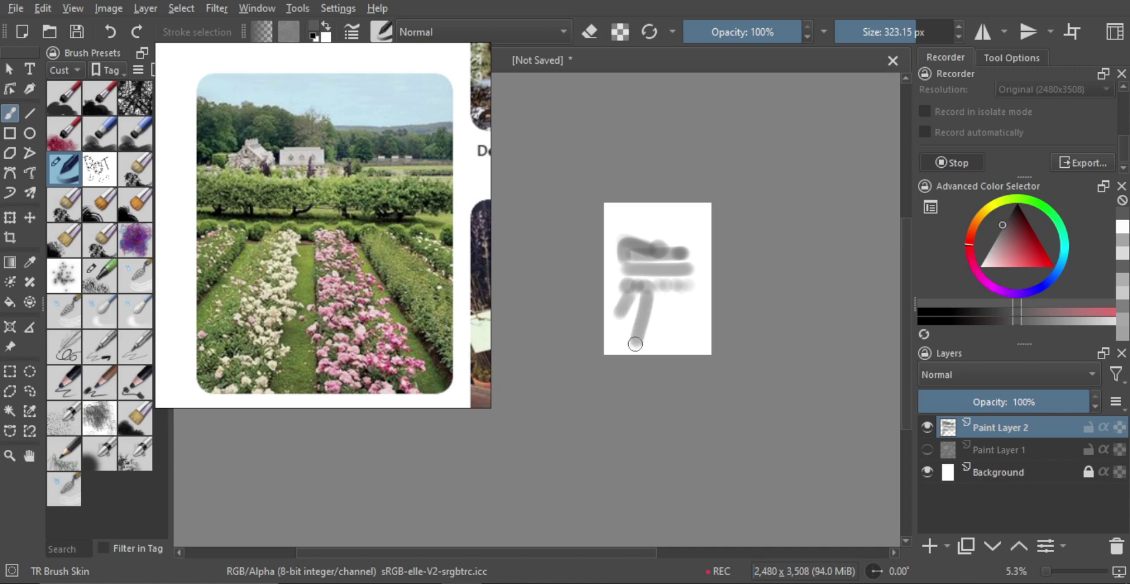
mouse_move(665, 291)
mouse_down()
mouse_move(671, 335)
mouse_move(681, 336)
mouse_up()
drag(682, 293, 696, 329)
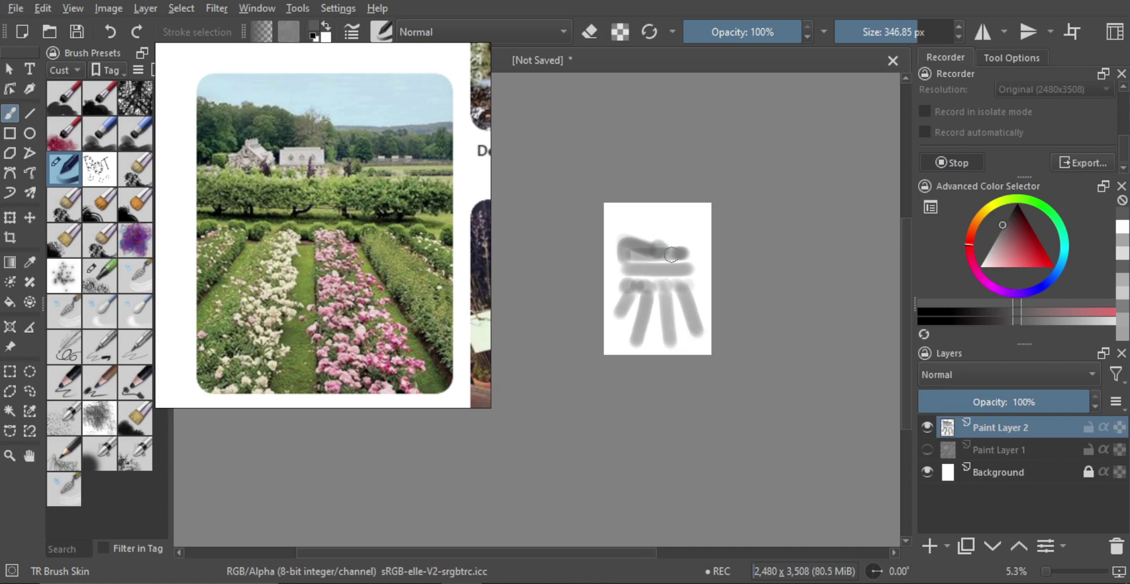
drag(643, 278, 660, 276)
mouse_move(657, 280)
mouse_down()
mouse_move(613, 281)
mouse_move(638, 274)
mouse_up()
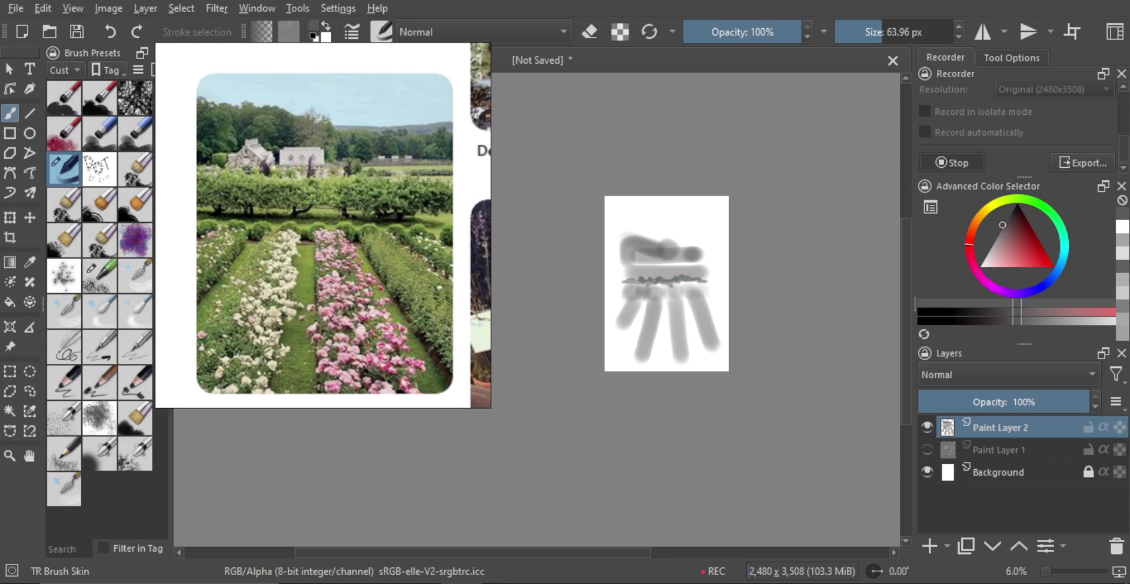
Cover the whole garden thumbnail with a broad light grey wash using a 590.73 px brush.
mouse_move(628, 283)
mouse_down()
mouse_move(658, 288)
mouse_move(646, 258)
mouse_move(712, 230)
mouse_up()
scroll(668, 283, up, 1)
mouse_move(639, 257)
mouse_down()
mouse_move(723, 210)
mouse_move(683, 216)
mouse_up()
mouse_move(607, 205)
mouse_down()
mouse_move(602, 337)
mouse_move(598, 291)
mouse_move(618, 279)
mouse_move(631, 333)
mouse_move(654, 338)
mouse_move(680, 292)
mouse_move(688, 334)
mouse_move(683, 291)
mouse_up()
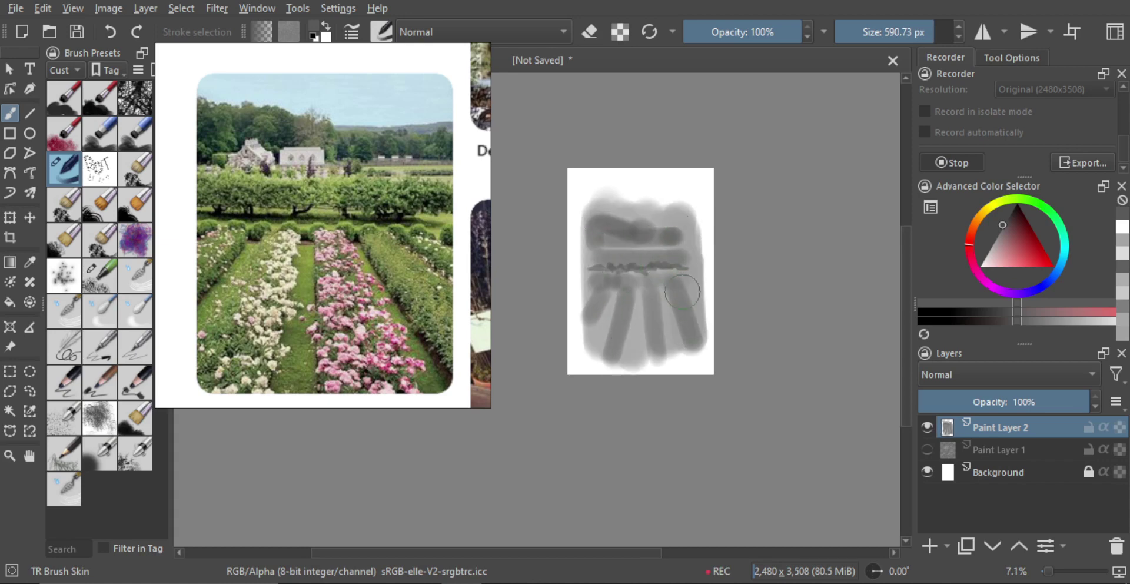
Scale the garden thumbnail down with the Transform tool so it sits within the page's white margins.
key(ctrl+t)
drag(713, 372, 687, 330)
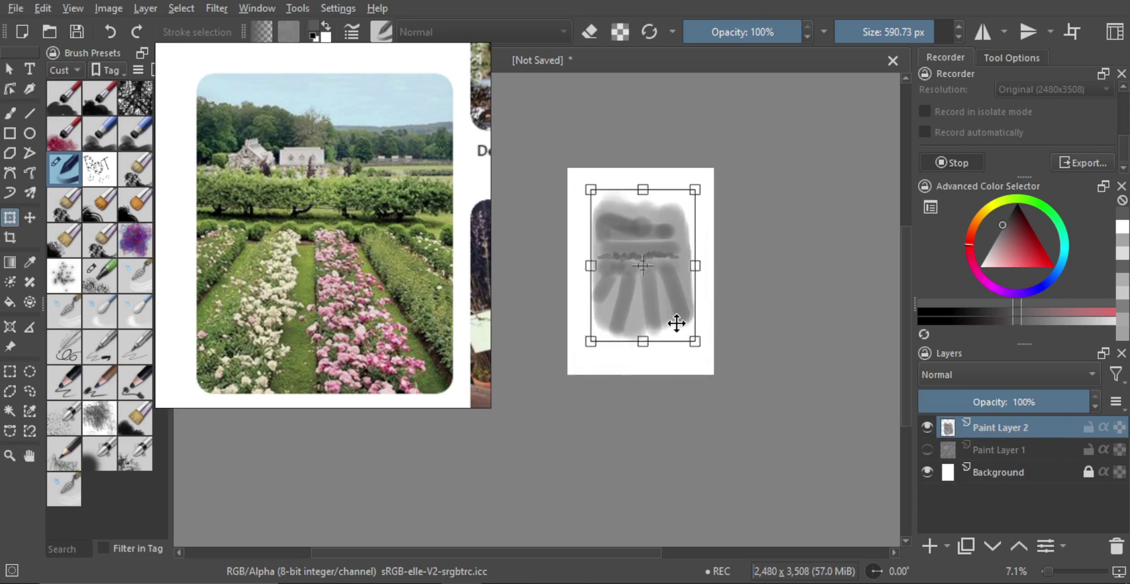
scroll(677, 284, up, 1)
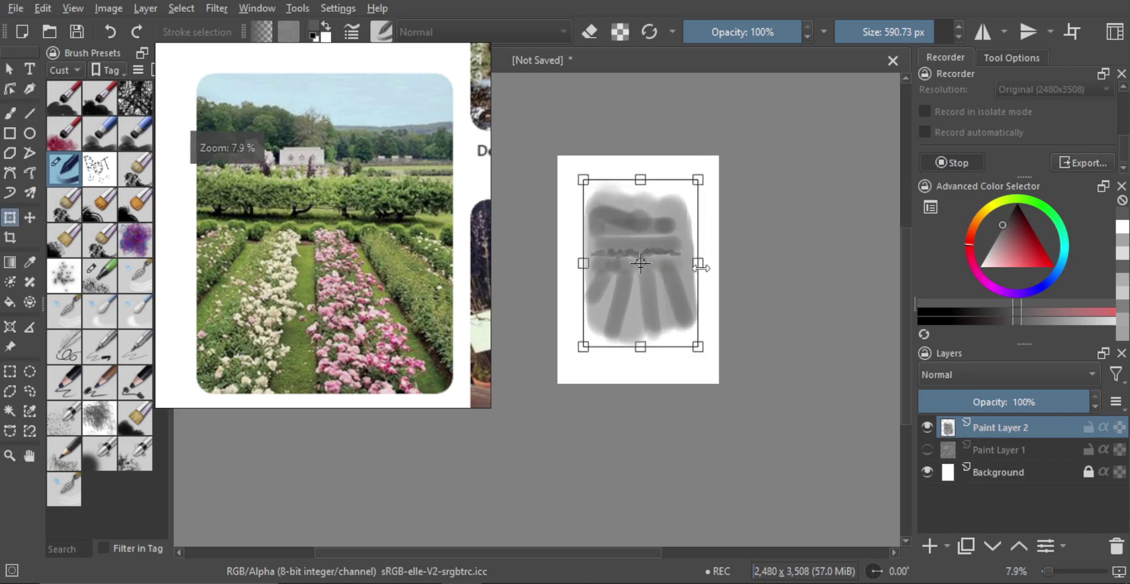
Trim the garden thumbnail's right edge with a 590.73 px eraser and return to painting with a 149.33 px brush.
key(e)
key(b)
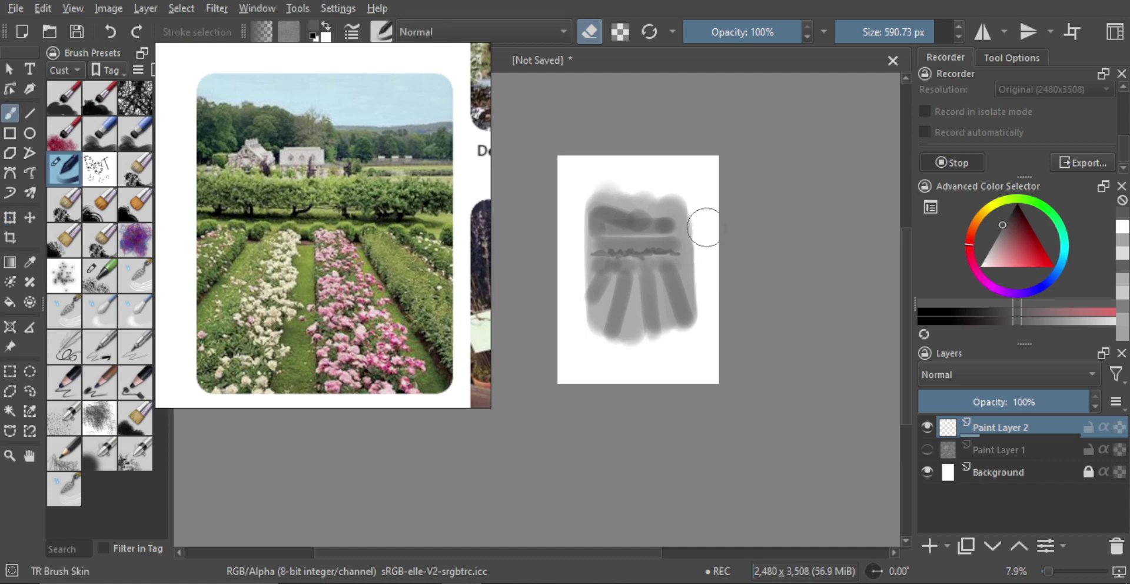
drag(713, 245, 713, 244)
mouse_move(700, 177)
mouse_down()
mouse_move(709, 342)
mouse_move(702, 185)
mouse_move(704, 287)
mouse_up()
drag(705, 181, 704, 312)
drag(702, 237, 694, 350)
drag(662, 289, 702, 296)
drag(686, 288, 676, 289)
key(e)
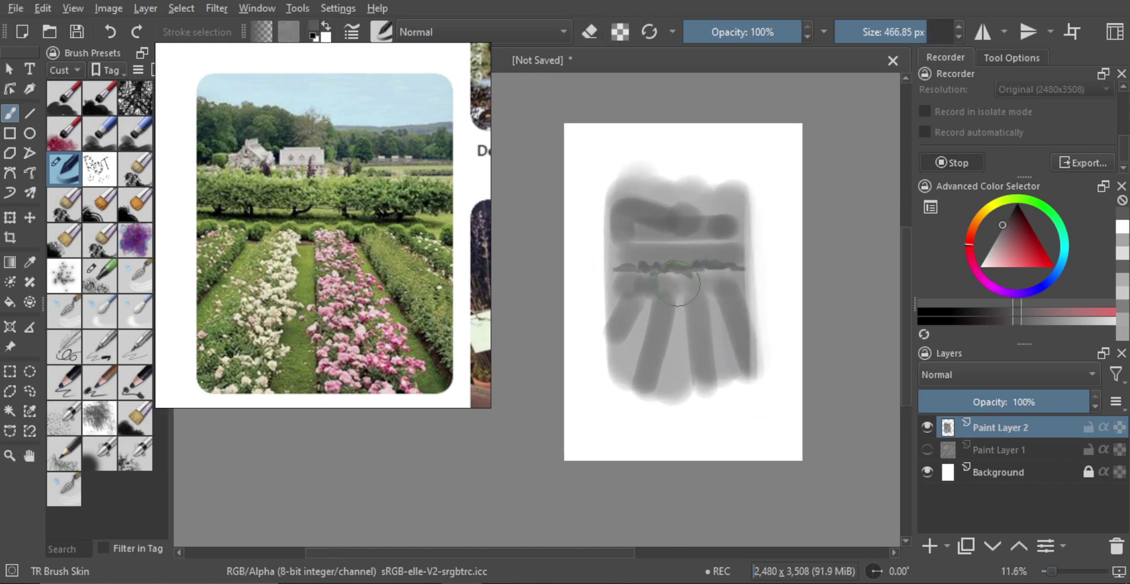
mouse_move(694, 245)
mouse_down()
mouse_move(677, 236)
mouse_move(677, 267)
mouse_move(637, 276)
mouse_move(681, 306)
mouse_move(659, 320)
mouse_move(683, 321)
mouse_move(688, 299)
mouse_move(671, 293)
mouse_move(661, 305)
mouse_up()
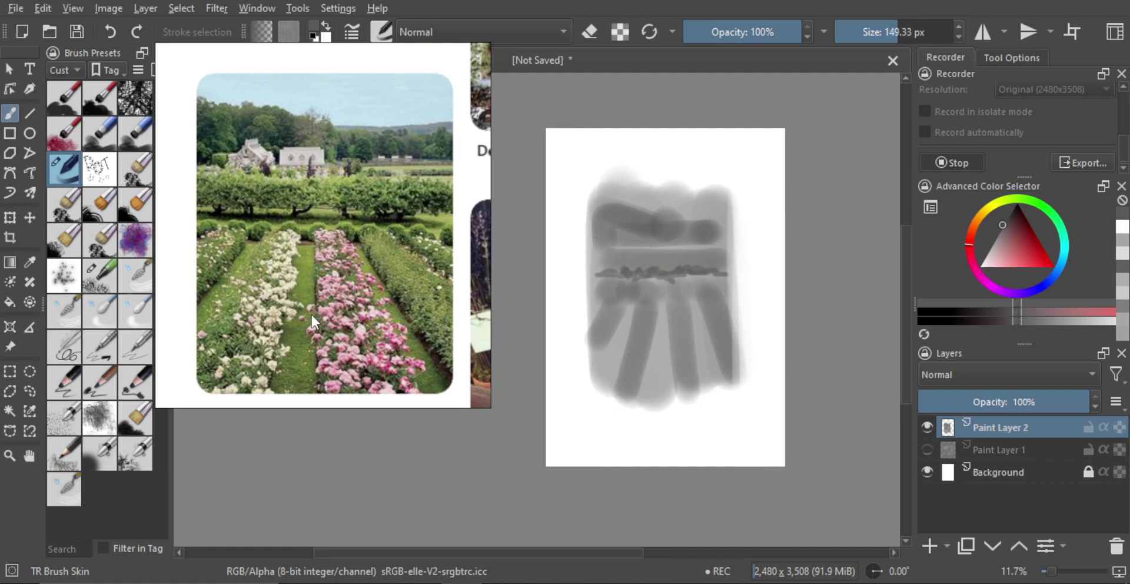
Switch to the TR Scatter Txtr brush and texture the gaps and lower edge of the garden's flower rows at about 104.35 px.
click(100, 417)
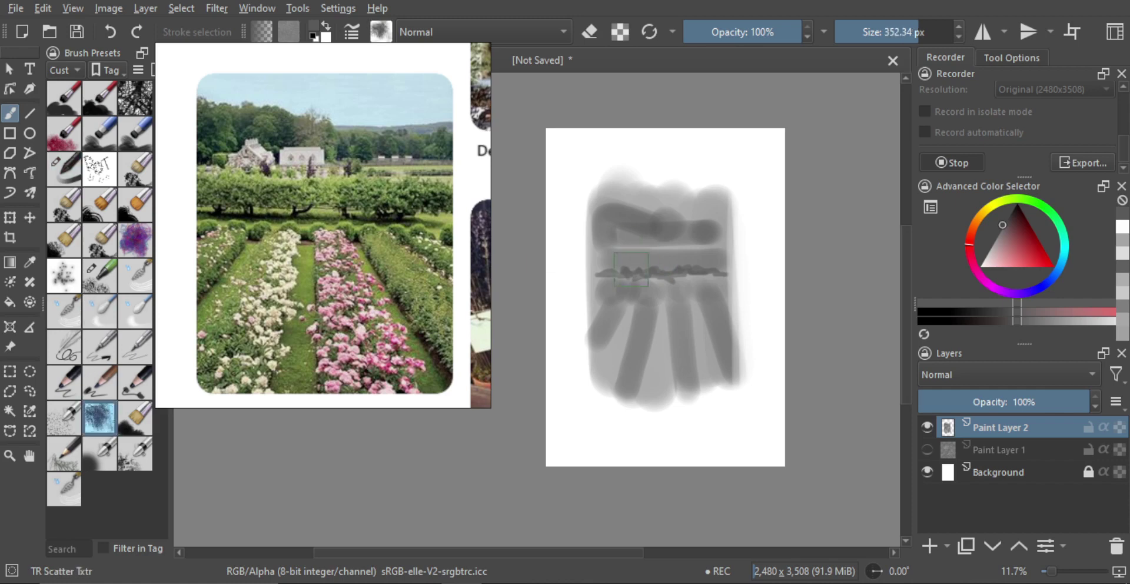
drag(629, 281, 630, 365)
key(ctrl+z)
mouse_move(683, 298)
mouse_down()
mouse_move(648, 294)
mouse_move(595, 317)
mouse_up()
drag(589, 380, 626, 357)
drag(642, 315, 628, 397)
key(ctrl+z)
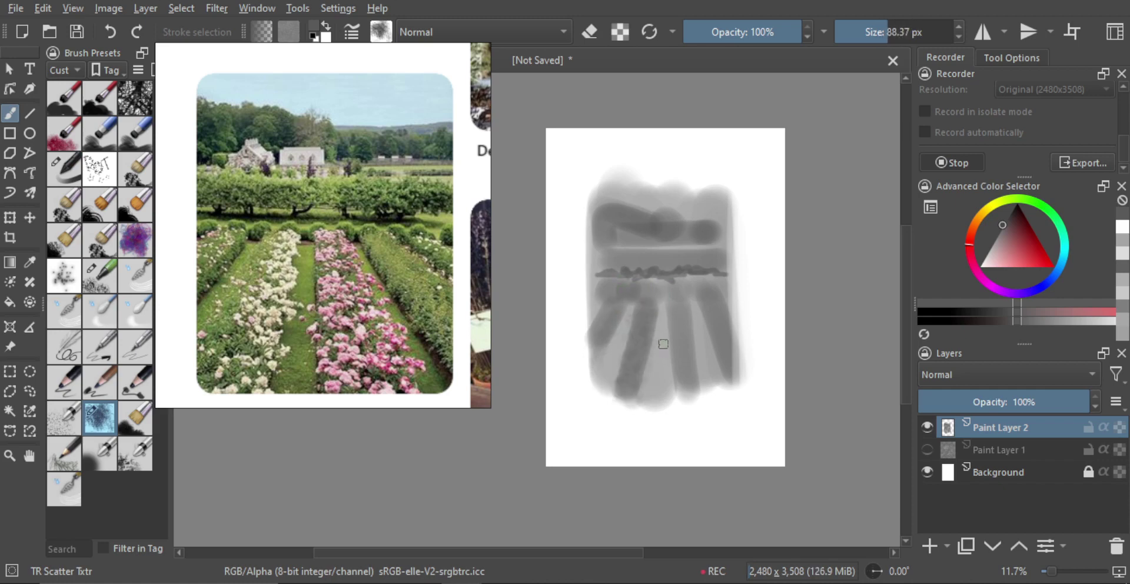
drag(662, 318, 655, 412)
key(ctrl+z)
drag(672, 349, 674, 350)
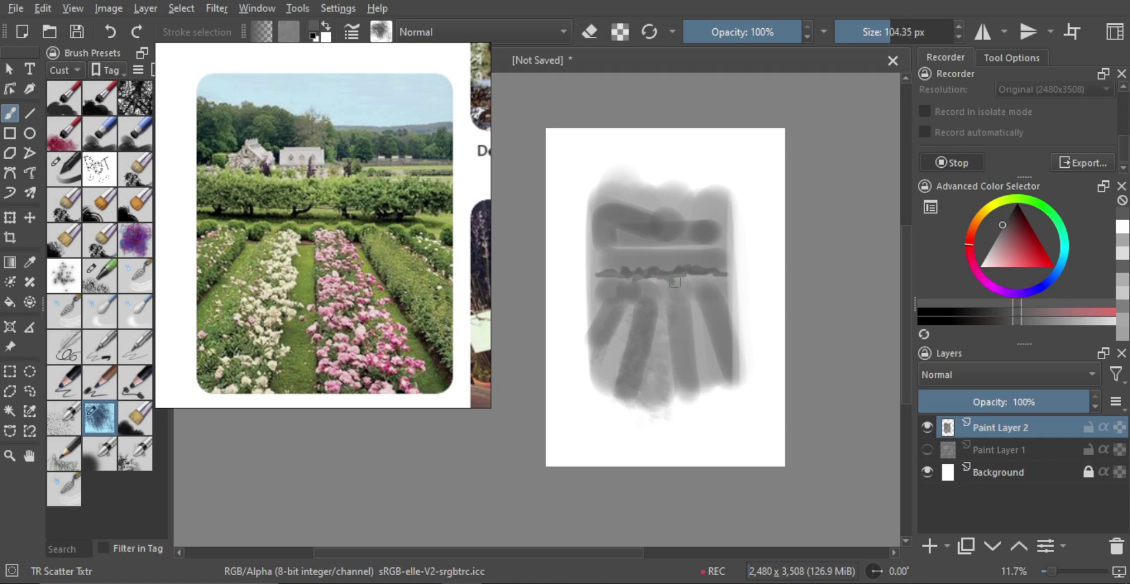
mouse_move(677, 302)
mouse_down()
mouse_move(690, 370)
mouse_move(695, 301)
mouse_move(734, 382)
mouse_up()
Texture the hedge band at 66.51 px and darken the tree band above it with an 83.51 px brush.
mouse_move(645, 286)
mouse_down()
mouse_move(612, 279)
mouse_move(603, 263)
mouse_move(687, 258)
mouse_up()
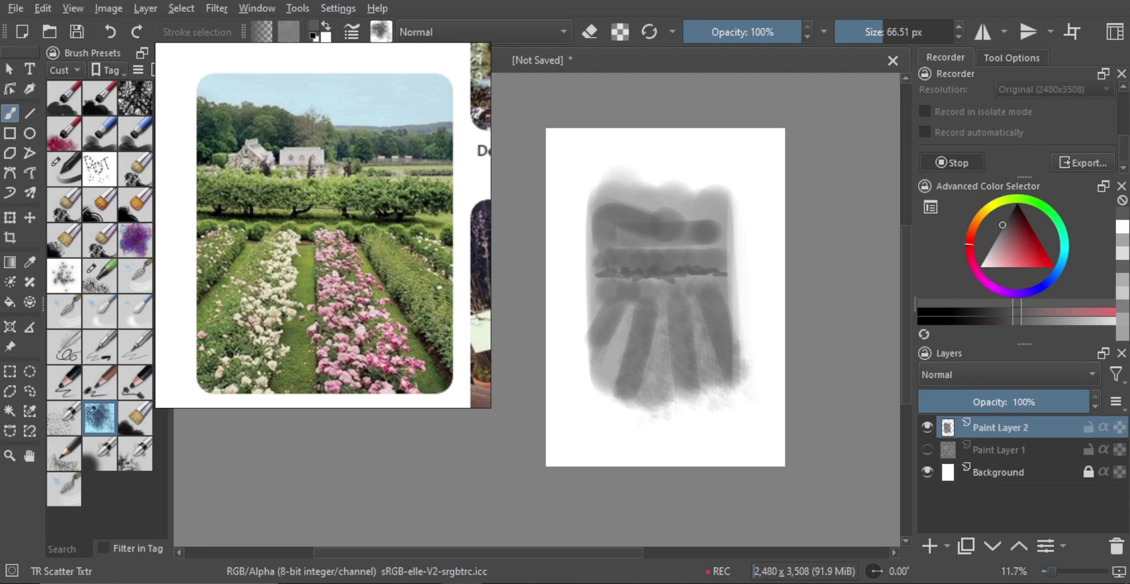
key(bracketleft)
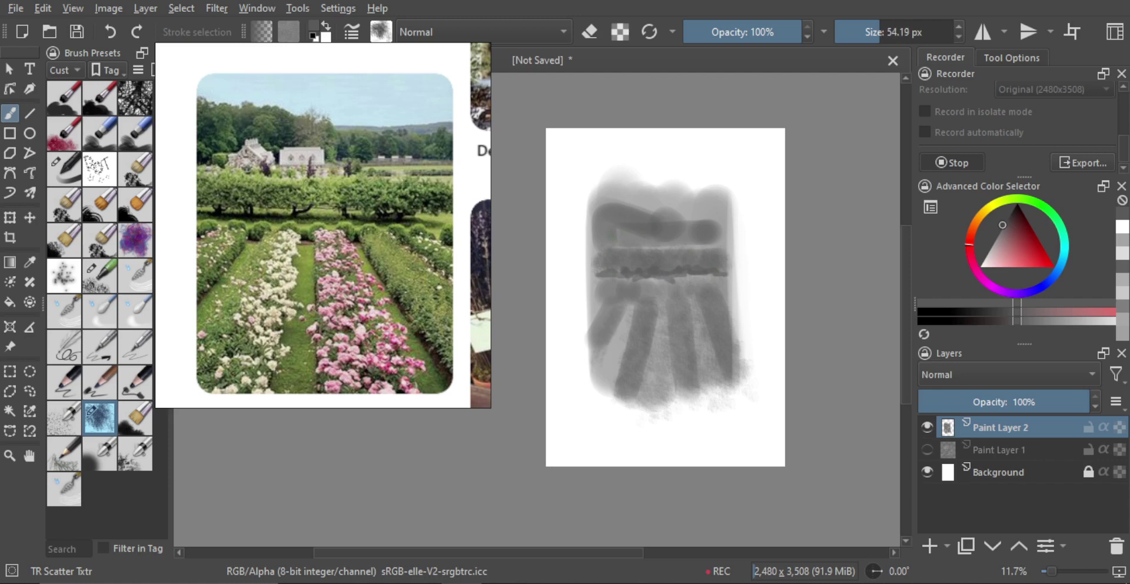
shift+drag(616, 224, 634, 213)
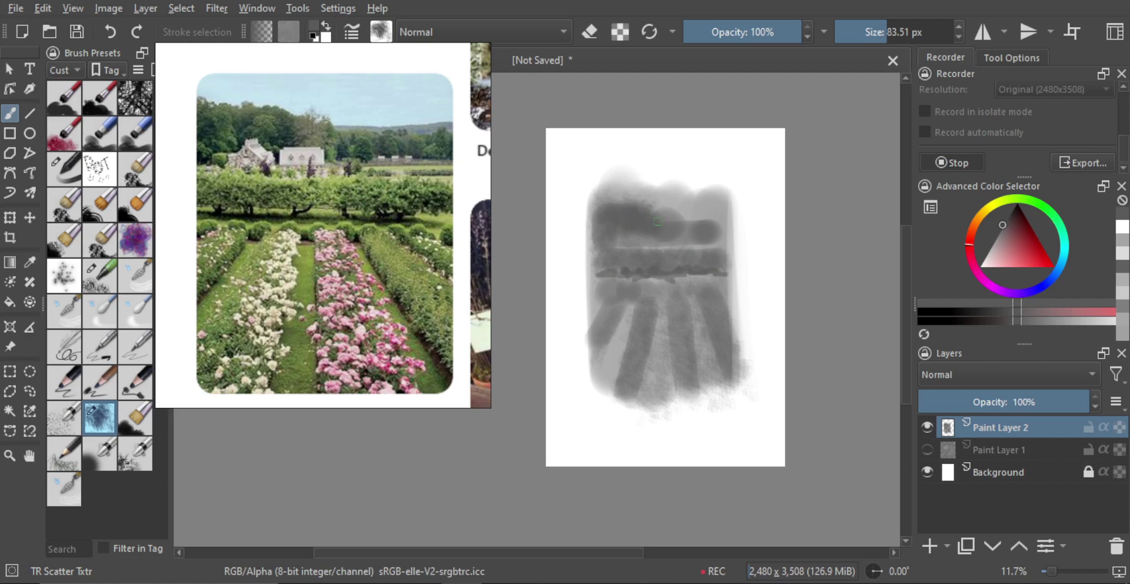
drag(665, 226, 711, 228)
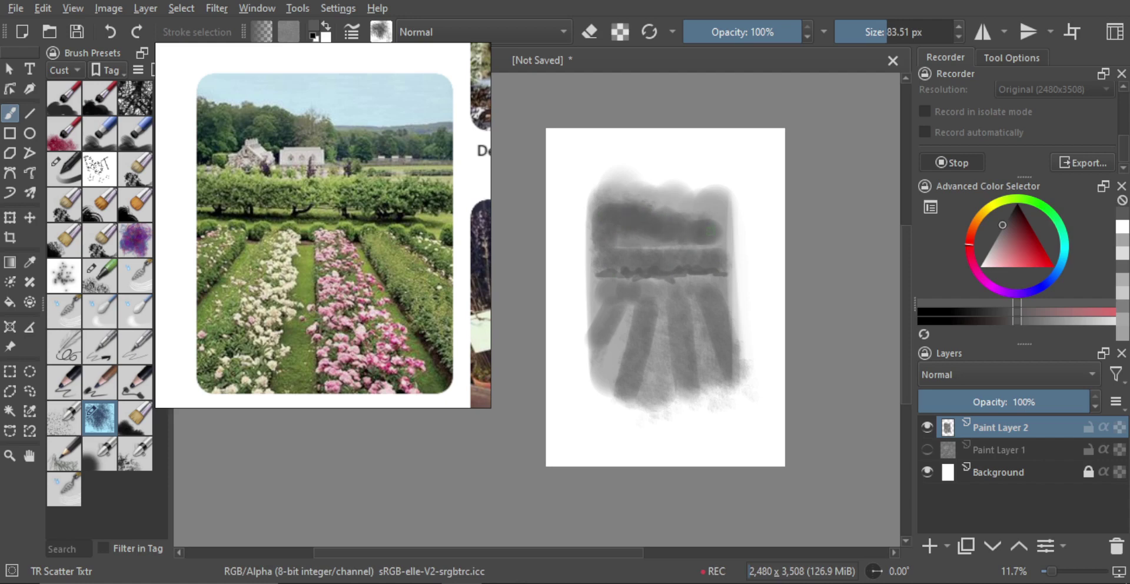
Erase a light path between the two leftmost flower rows using the scatter texture brush in eraser mode.
scroll(647, 321, up, 1)
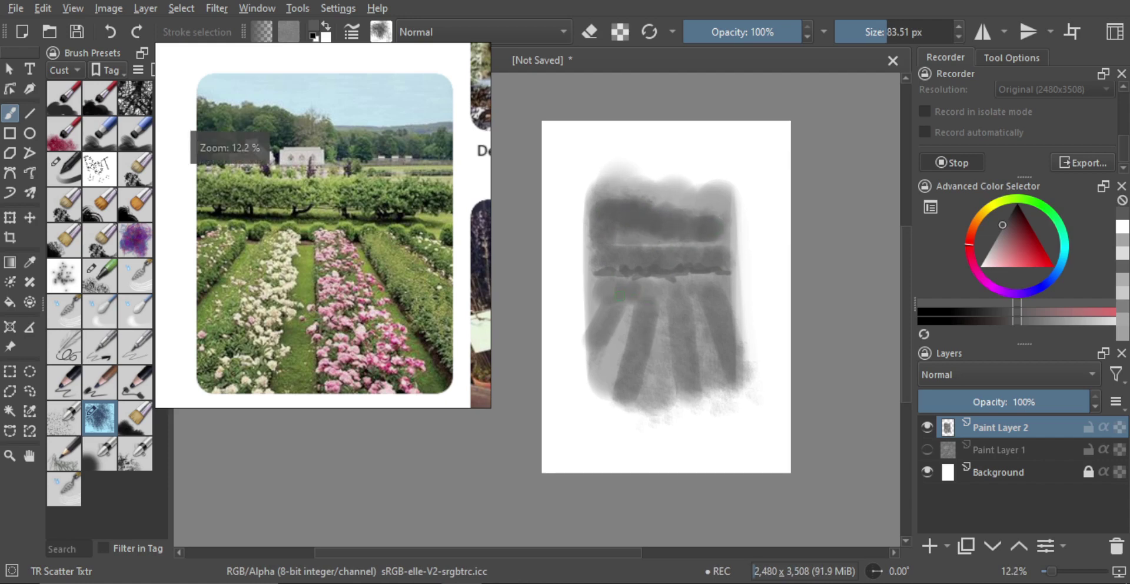
key(e)
shift+drag(628, 325, 633, 325)
drag(634, 312, 607, 380)
key(ctrl+z)
shift+drag(627, 337, 608, 338)
key(bracketleft)
key(bracketleft)
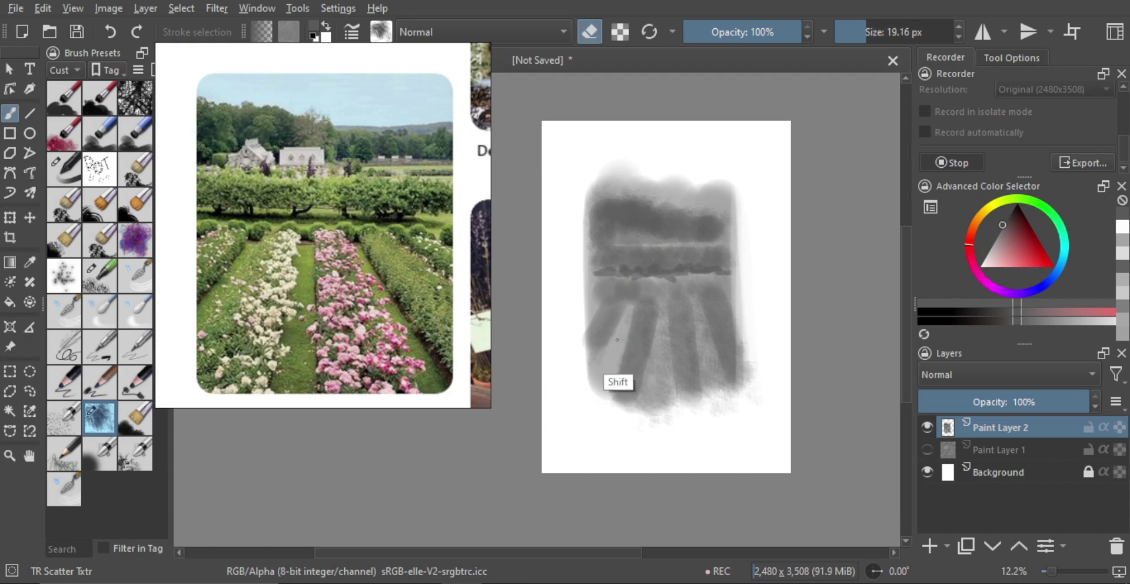
drag(628, 310, 601, 378)
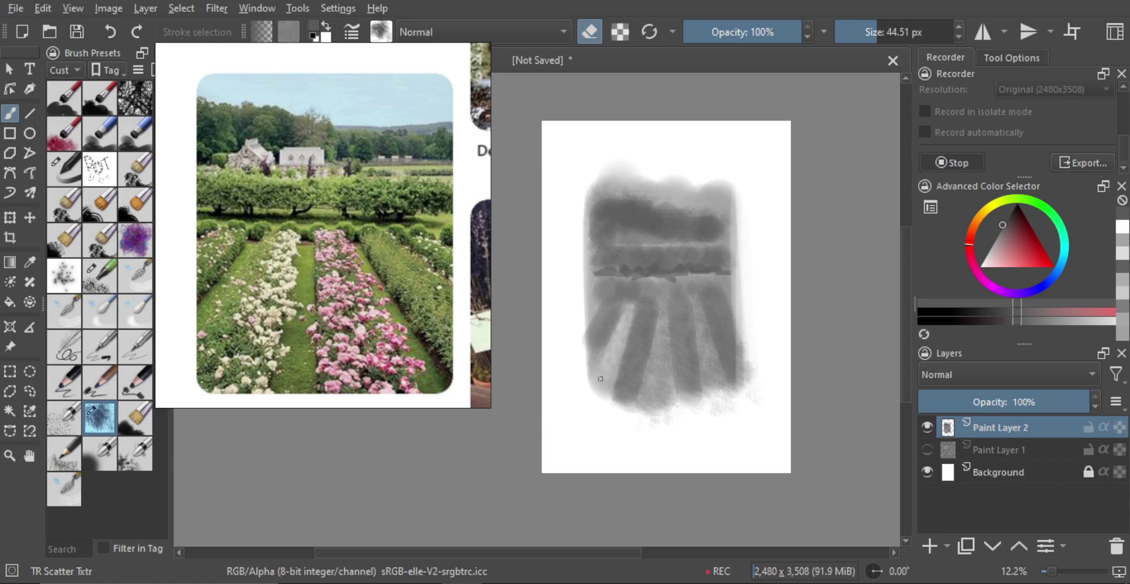
key(ctrl+z)
mouse_move(628, 310)
mouse_down()
mouse_move(601, 382)
mouse_move(619, 389)
mouse_up()
key(ctrl+z)
drag(645, 307, 624, 386)
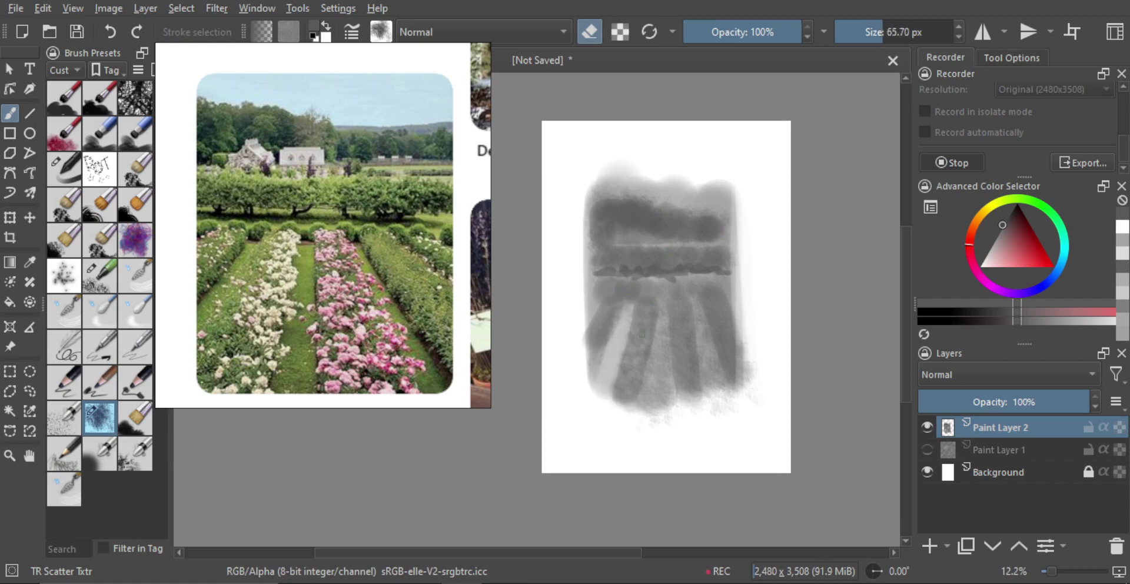
Erase lighter gaps between the middle and right flower rows with a smaller textured eraser, undoing the last enlarged stroke.
key(bracketleft)
key(bracketleft)
key(bracketleft)
key(bracketleft)
mouse_move(662, 318)
mouse_down()
mouse_move(647, 406)
mouse_move(658, 348)
mouse_move(667, 410)
mouse_move(662, 301)
mouse_move(694, 311)
mouse_move(715, 387)
mouse_up()
key(bracketright)
key(bracketright)
key(bracketright)
mouse_move(721, 294)
mouse_down()
mouse_move(741, 366)
mouse_move(729, 323)
mouse_up()
key(ctrl+z)
Break up the flower rows with mottled light texture, starting on the leftmost row with a 69.68 px eraser.
key(bracketright)
key(bracketright)
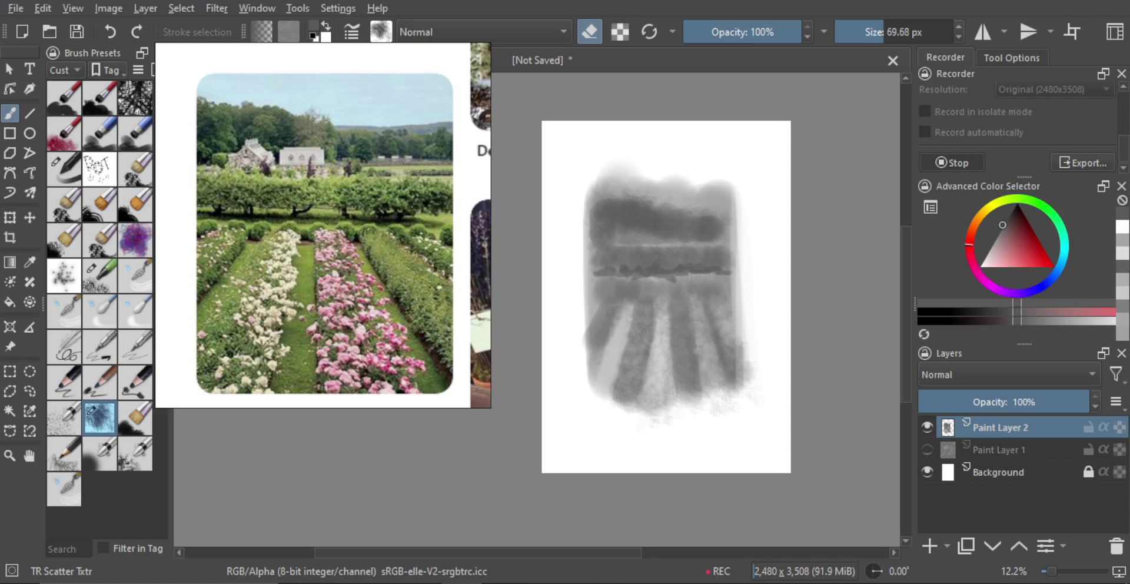
mouse_move(597, 324)
mouse_down()
mouse_move(607, 301)
mouse_move(608, 315)
mouse_up()
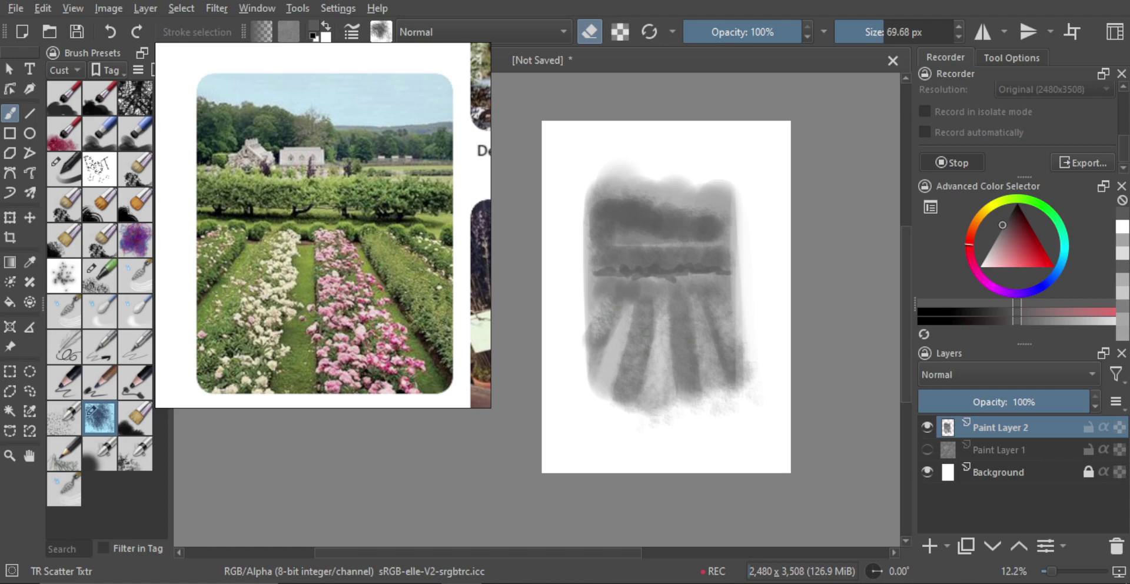
key(bracketright)
mouse_move(622, 358)
mouse_down()
mouse_move(627, 378)
mouse_move(638, 313)
mouse_up()
drag(673, 369, 682, 369)
drag(681, 303, 691, 370)
drag(626, 313, 581, 327)
Erase a light bushy strip across the tops of the flower rows at 23.67 px and shade it with a 24.74 px brush.
drag(595, 282, 607, 286)
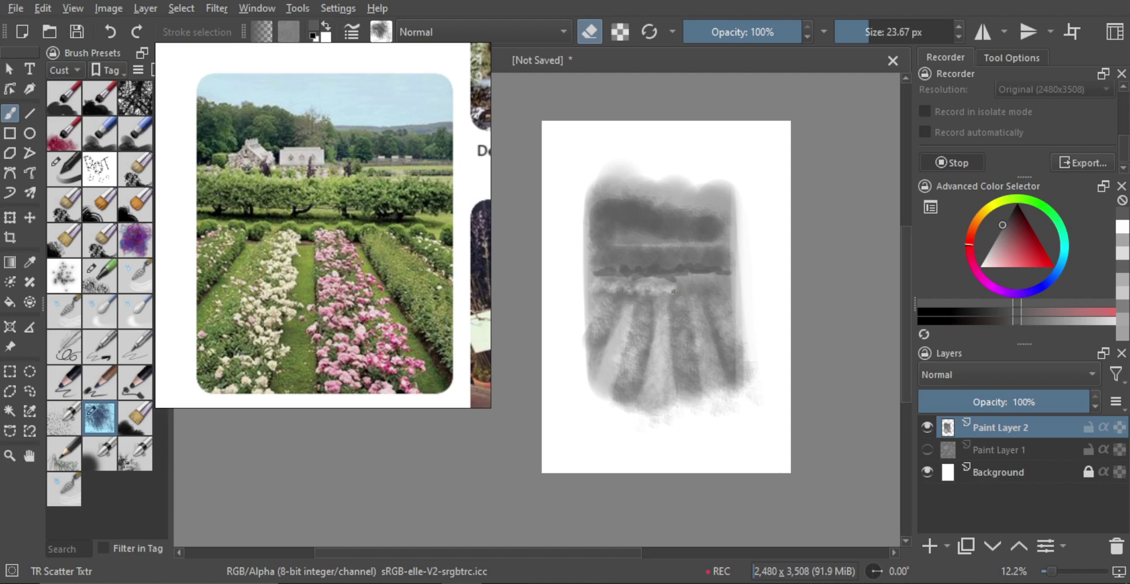
drag(673, 291, 715, 287)
key(e)
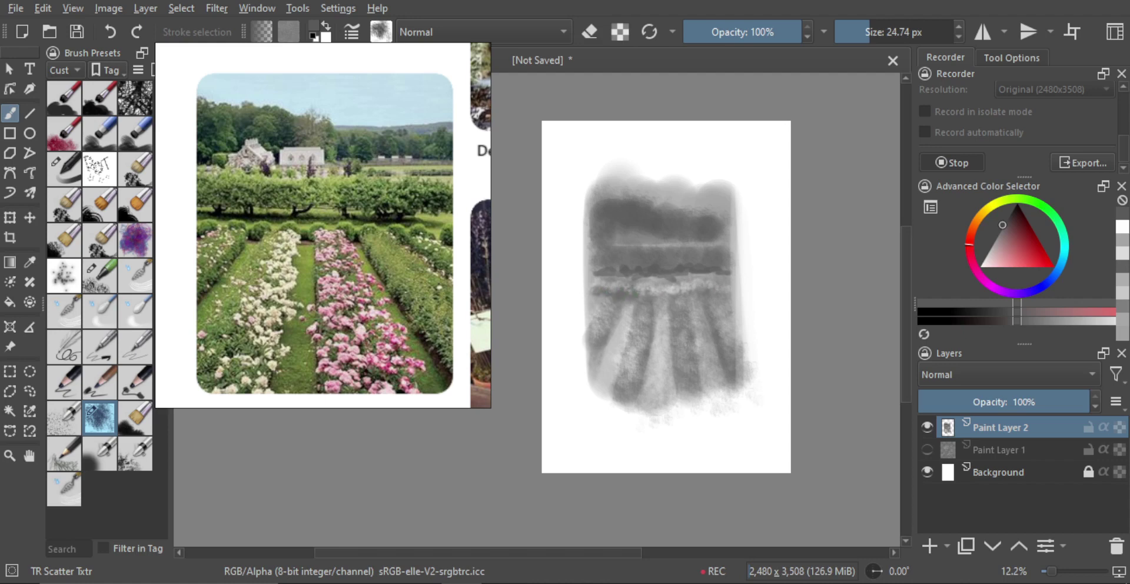
drag(654, 294, 684, 290)
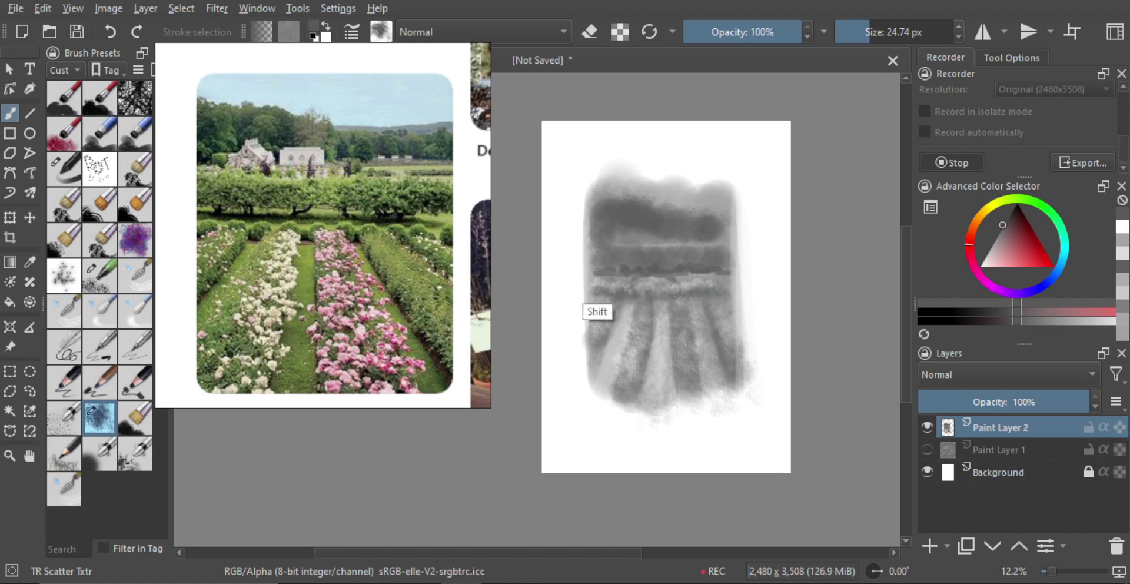
Erase a small highlight at the left end of the hedge's jagged base line with an 11.39 px eraser.
mouse_move(601, 293)
shift+mouse_down()
mouse_move(612, 272)
mouse_move(589, 259)
mouse_move(601, 267)
shift+mouse_up()
ctrl+click(600, 266)
key(e)
key(ctrl+z)
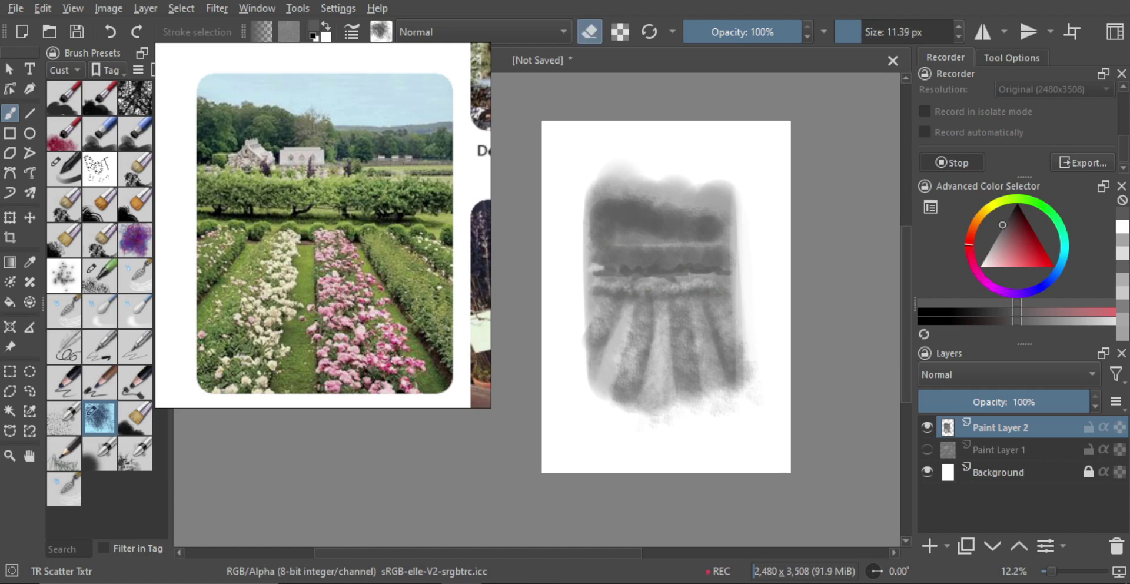
Erase a row of small light highlights along the narrow middle hedge with an 11.39 px scatter texture eraser.
drag(611, 269, 619, 269)
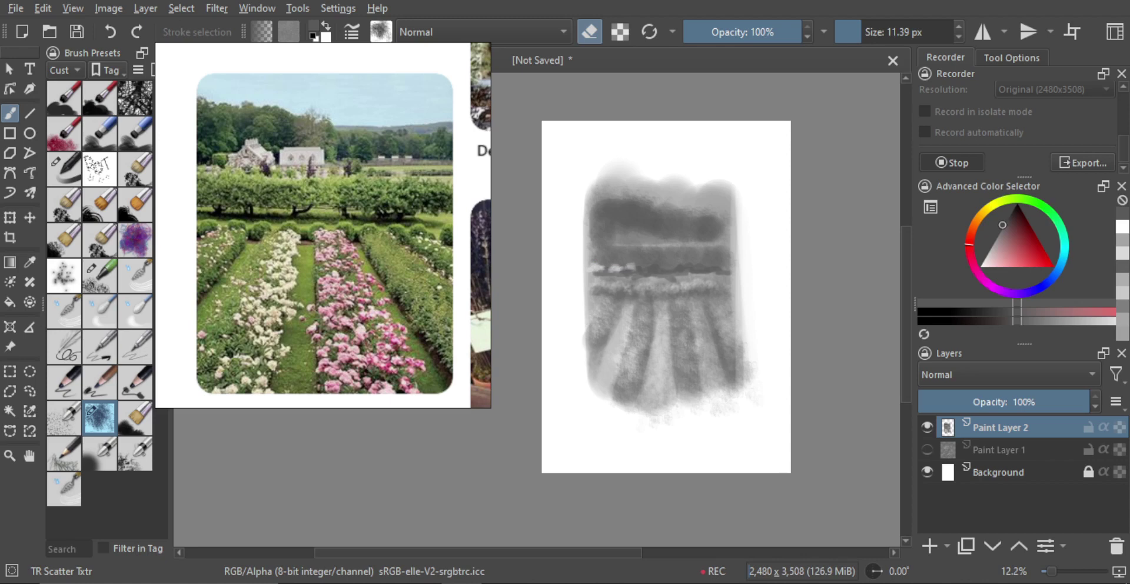
drag(662, 269, 646, 268)
drag(693, 269, 707, 268)
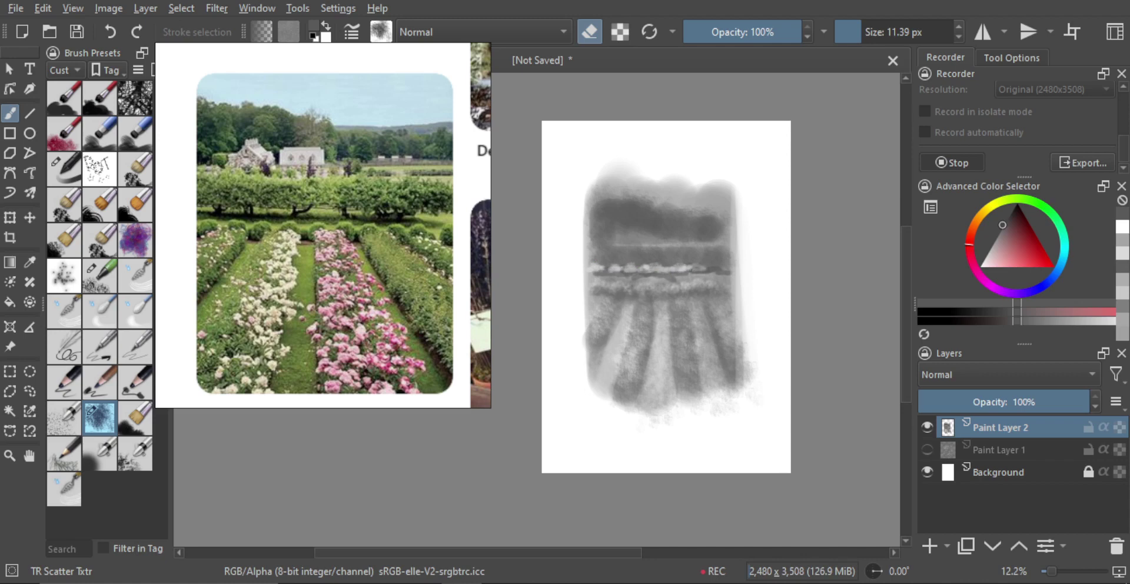
Enlarge the scatter eraser to about 71 px and erase leafy texture across the upper hedge band.
mouse_move(609, 274)
shift+mouse_down()
mouse_move(599, 272)
mouse_move(600, 247)
mouse_move(618, 248)
shift+mouse_up()
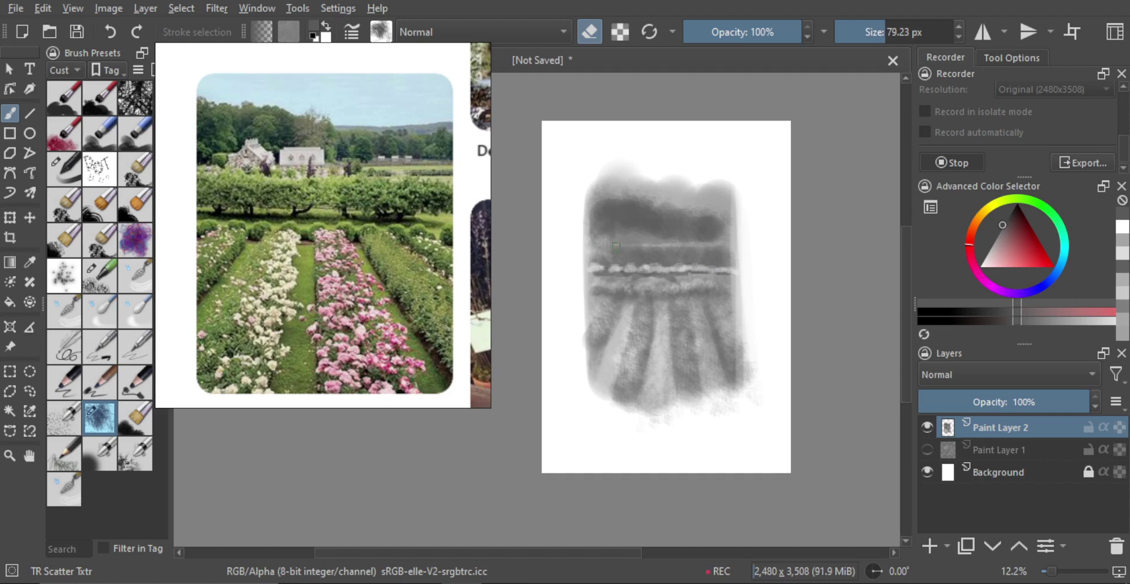
key(bracketleft)
key(bracketleft)
key(bracketleft)
key(bracketleft)
key(bracketleft)
key(bracketleft)
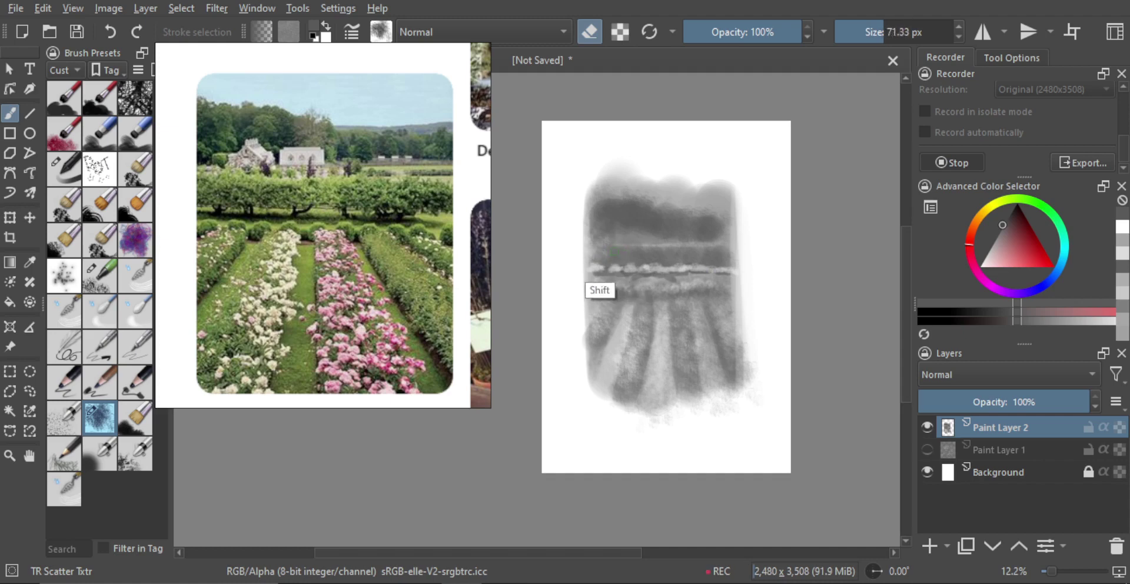
mouse_move(616, 249)
mouse_down()
mouse_move(626, 252)
mouse_move(613, 259)
mouse_move(649, 247)
mouse_move(733, 254)
mouse_up()
Paint dark scatter texture back over the hedges and the tops of the garden rows with a 39.11 px brush.
key(e)
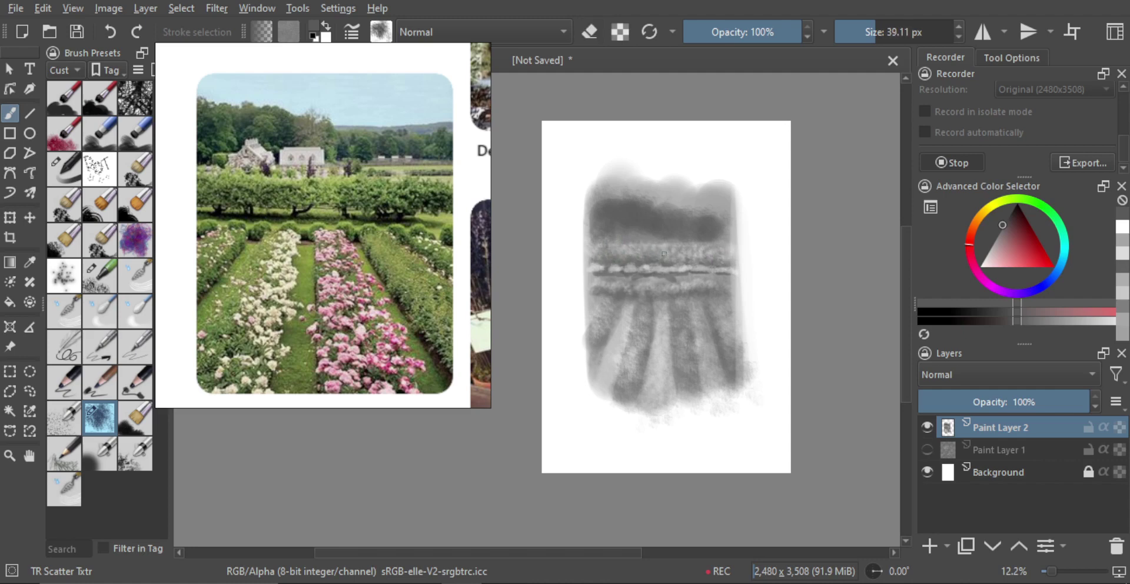
mouse_move(664, 253)
mouse_down()
mouse_move(733, 254)
mouse_move(719, 270)
mouse_up()
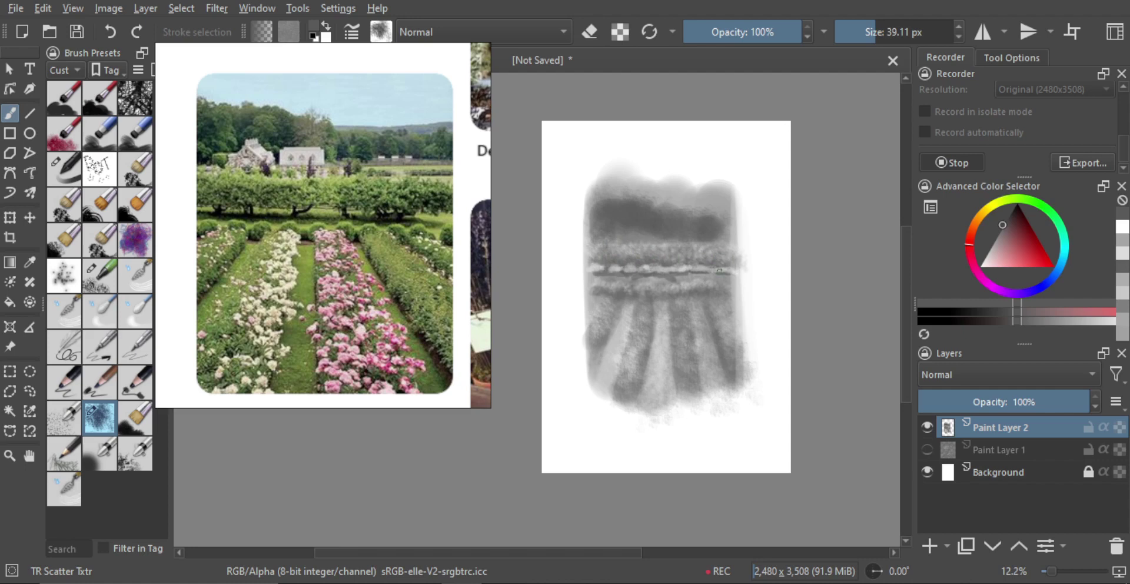
mouse_move(625, 293)
mouse_down()
mouse_move(625, 280)
mouse_move(624, 309)
mouse_move(615, 302)
mouse_move(646, 321)
mouse_up()
Erase bright leaf highlights along the top edge of the upper hedge with the scatter eraser at about 22 px.
key(e)
key([)
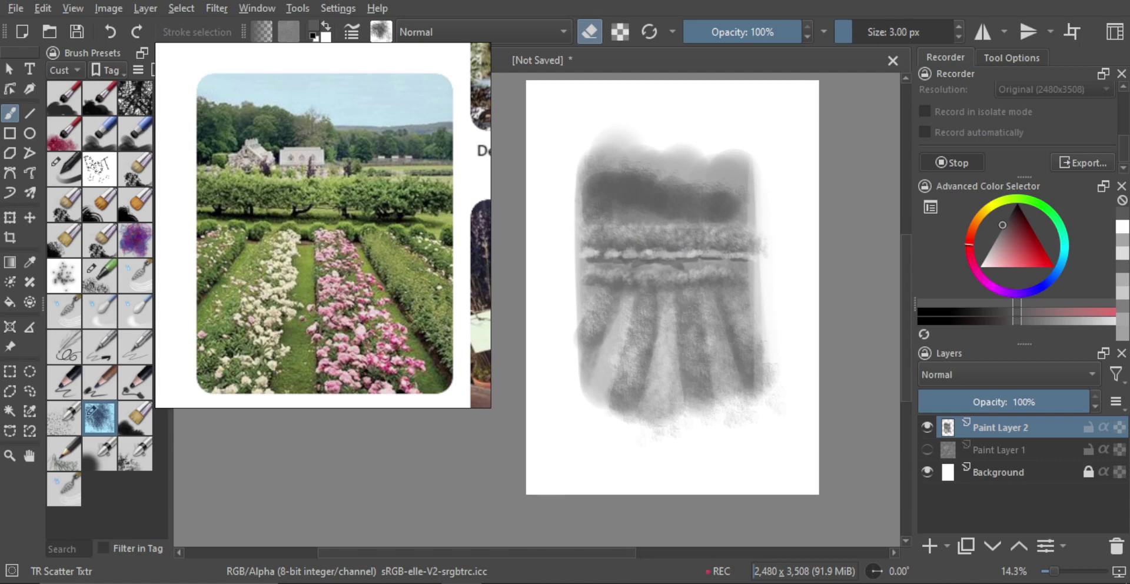
shift+drag(592, 232, 594, 231)
drag(592, 227, 609, 227)
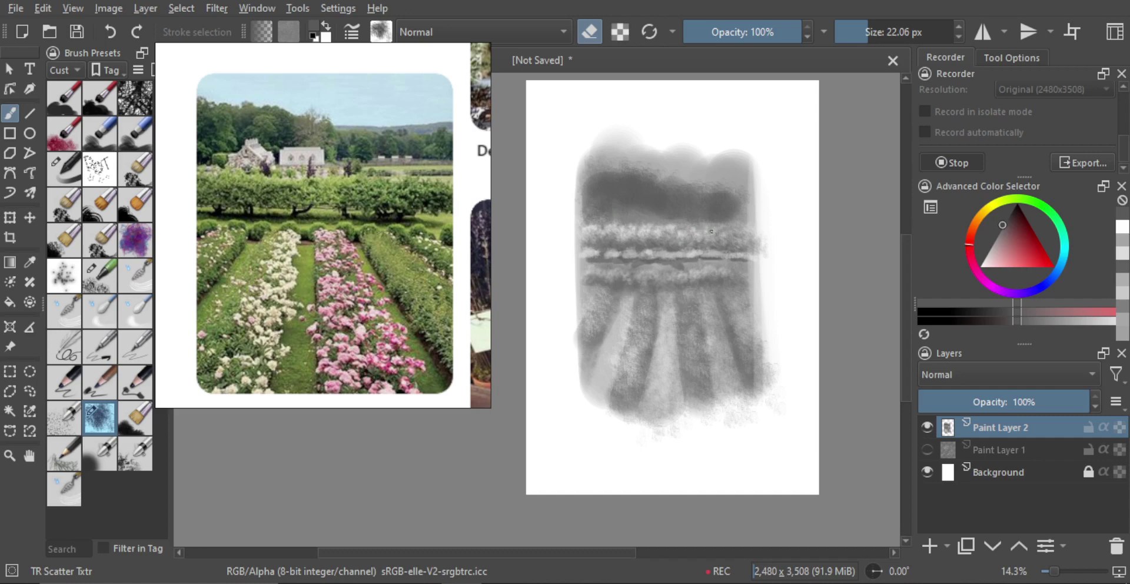
Erase small light highlights along the lower hedge with the scatter eraser at 14.60 px.
drag(586, 274, 582, 274)
click(591, 275)
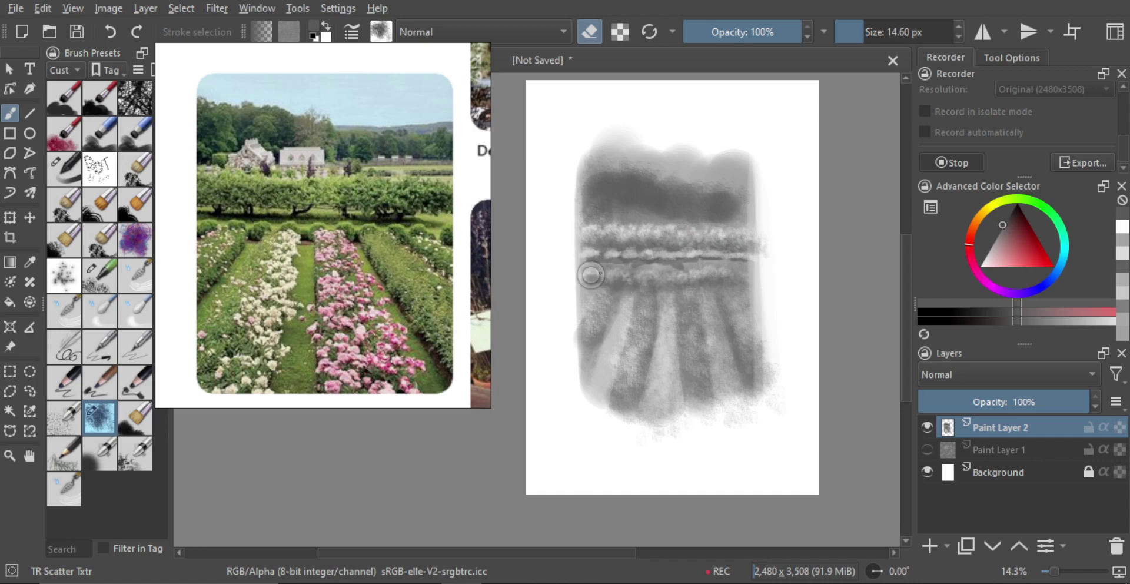
click(598, 278)
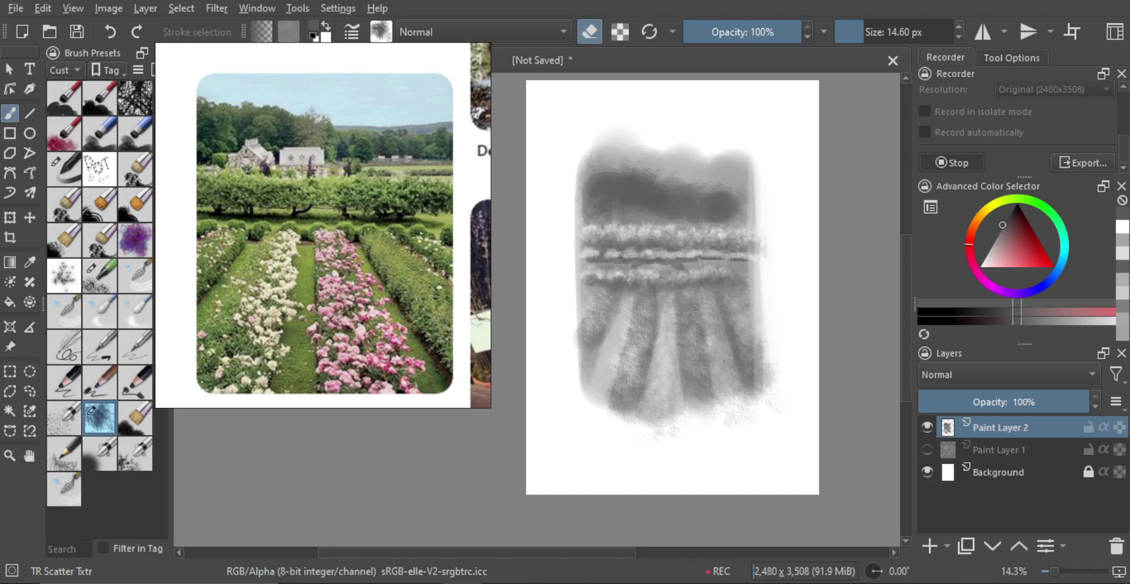
drag(660, 277, 724, 276)
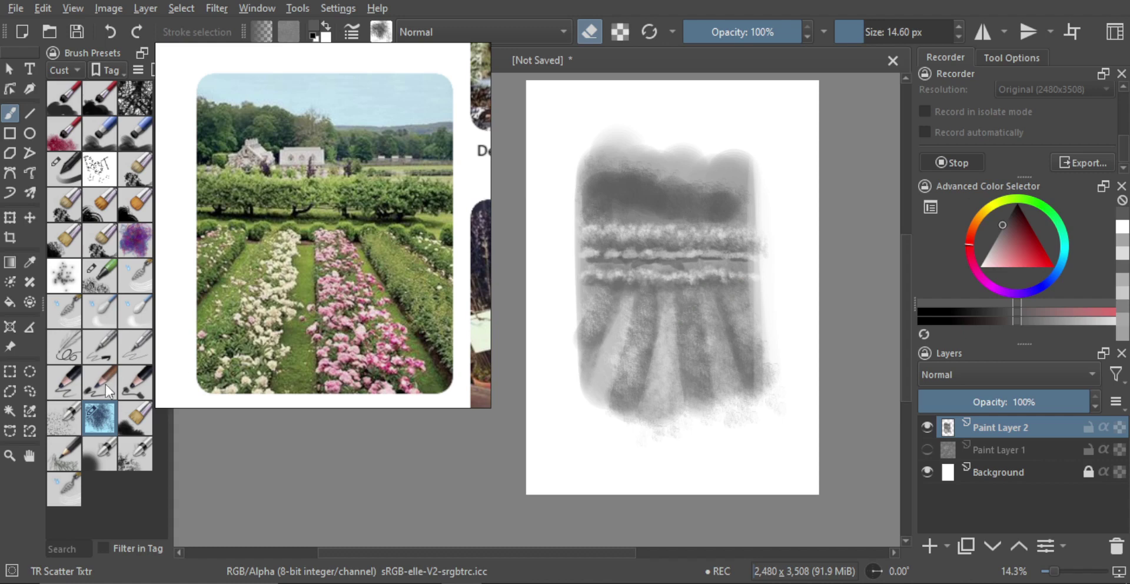
Erase blossom clusters into the flower row left of the centre path using TR Smooth Txtr at about 307 px.
click(136, 455)
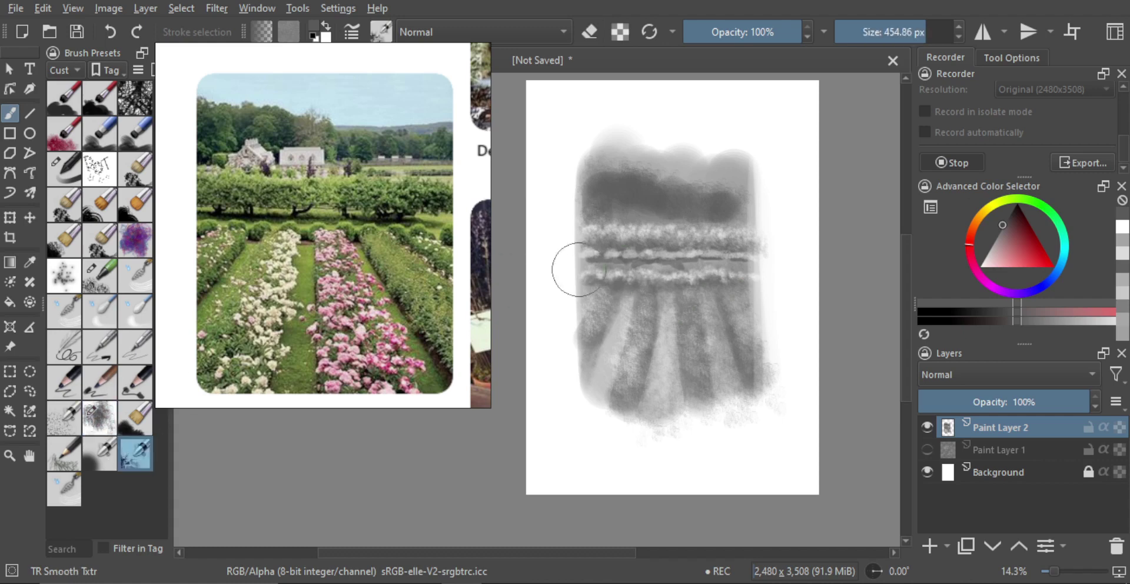
key(e)
mouse_move(601, 311)
mouse_down()
mouse_move(584, 337)
mouse_move(604, 312)
mouse_move(602, 291)
mouse_move(584, 340)
mouse_move(594, 318)
mouse_move(584, 327)
mouse_move(650, 314)
mouse_move(643, 362)
mouse_move(642, 352)
mouse_move(651, 362)
mouse_move(628, 396)
mouse_up()
key(bracketleft)
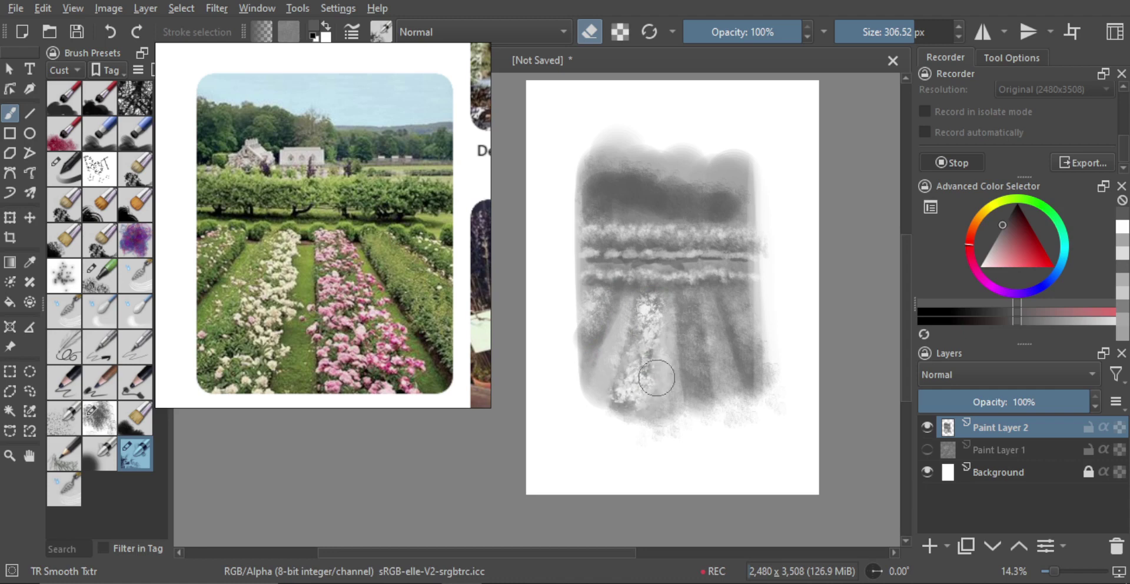
Enlarge the TR Smooth Txtr eraser to about 340 px and erase blossoms into the flower rows right of the centre path.
key(bracketright)
key(bracketright)
mouse_move(699, 323)
mouse_down()
mouse_move(692, 298)
mouse_move(708, 352)
mouse_move(679, 354)
mouse_move(712, 359)
mouse_move(694, 372)
mouse_move(712, 404)
mouse_move(715, 380)
mouse_up()
mouse_move(753, 306)
mouse_down()
mouse_move(762, 310)
mouse_move(753, 345)
mouse_up()
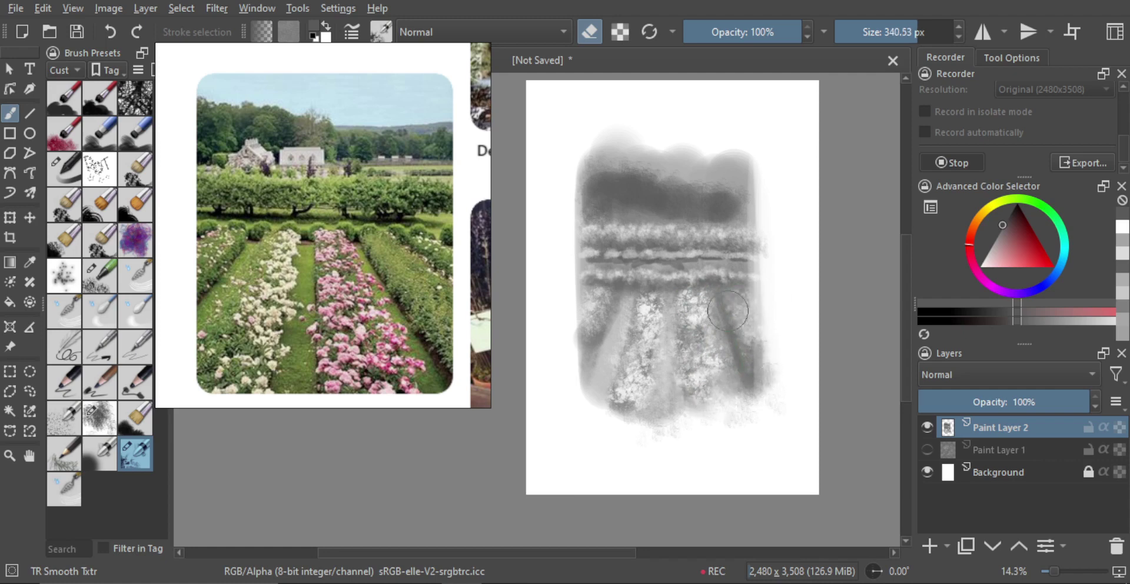
drag(732, 334, 697, 338)
key(plus)
key(plus)
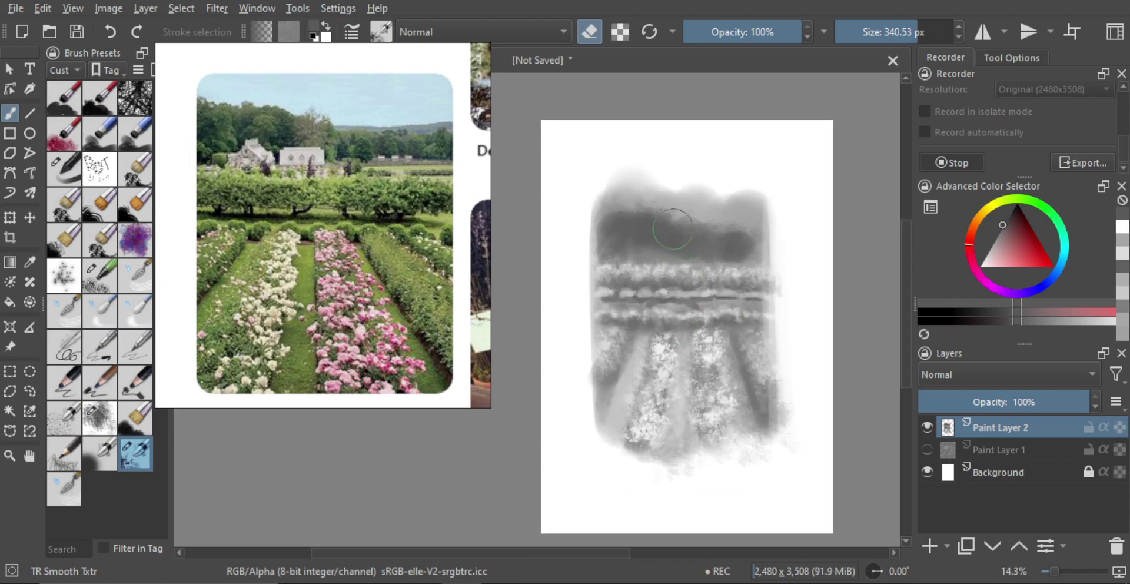
Erase light foliage clumps into the left end of the dark tree line using TR Scatter Txtr at up to 27.41 px.
click(110, 419)
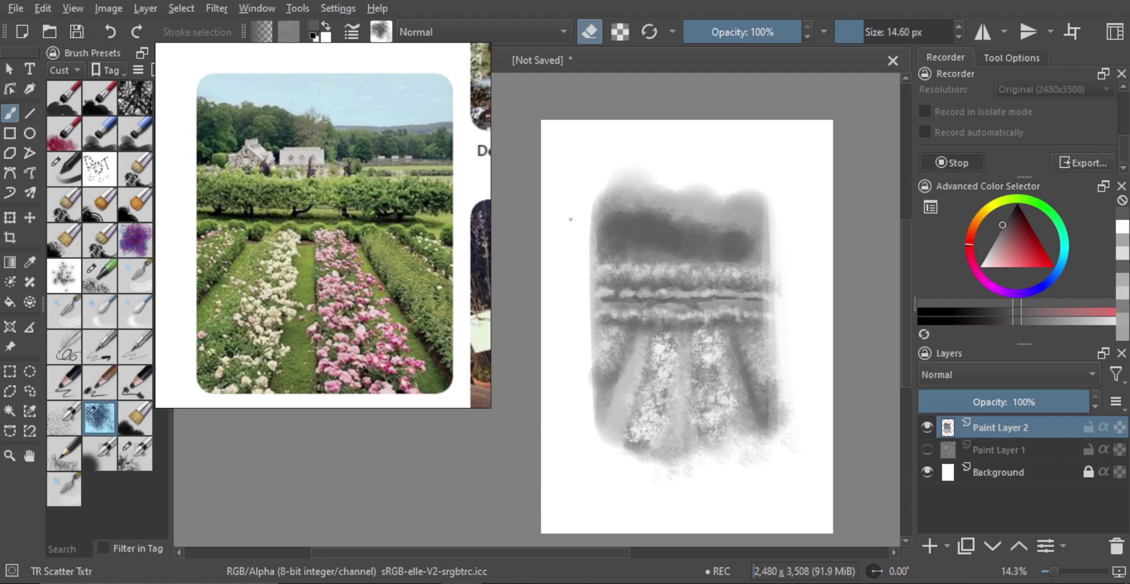
mouse_move(634, 259)
mouse_down()
mouse_move(646, 258)
mouse_move(617, 248)
mouse_up()
key(ctrl+z)
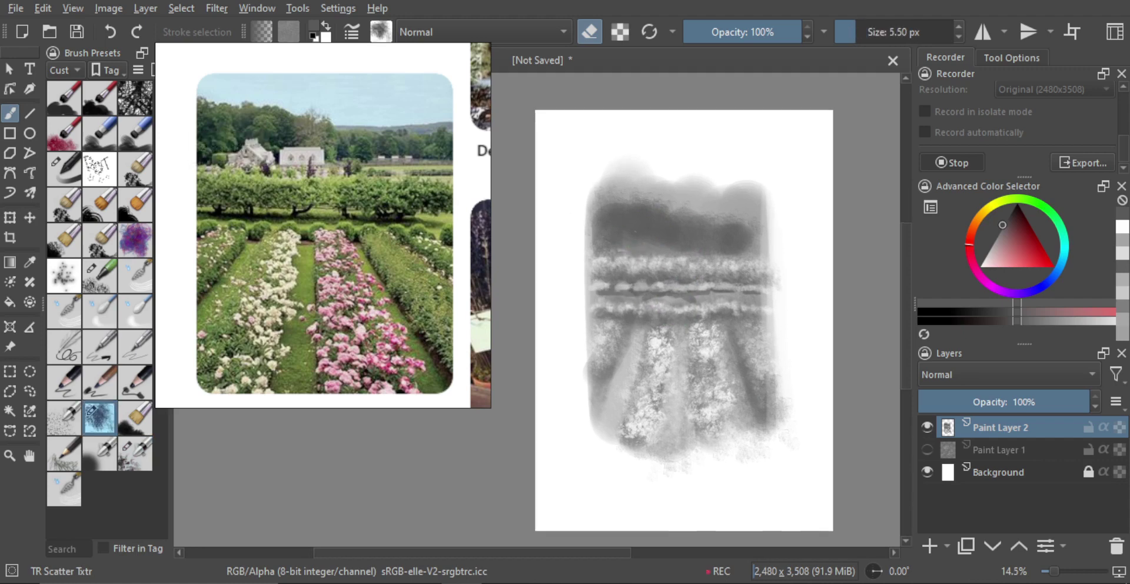
key(bracketright)
key(bracketright)
key(bracketright)
key(bracketright)
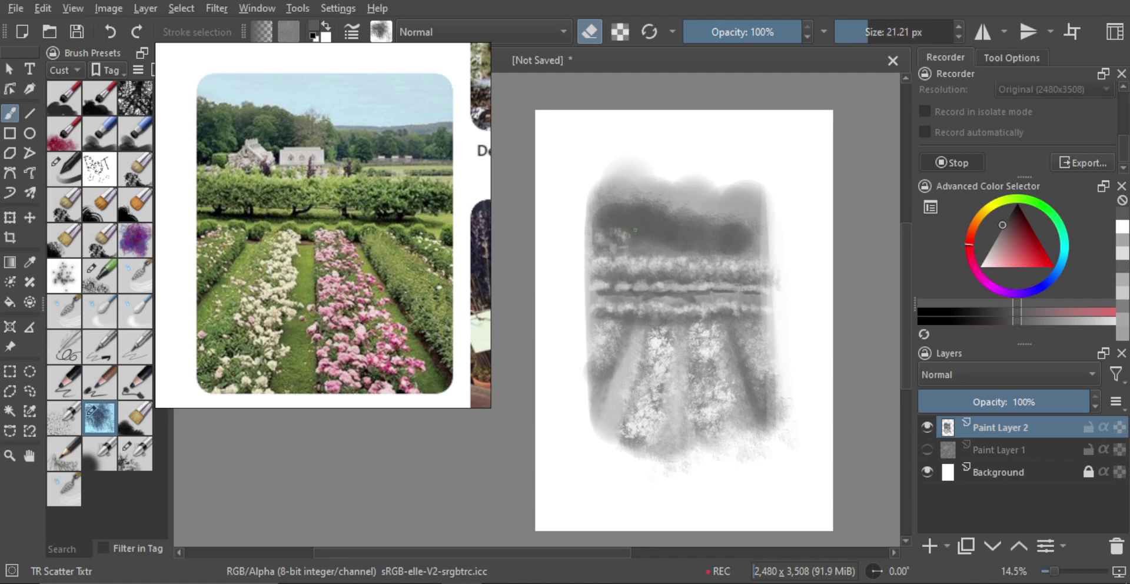
key(bracketright)
drag(617, 208, 607, 200)
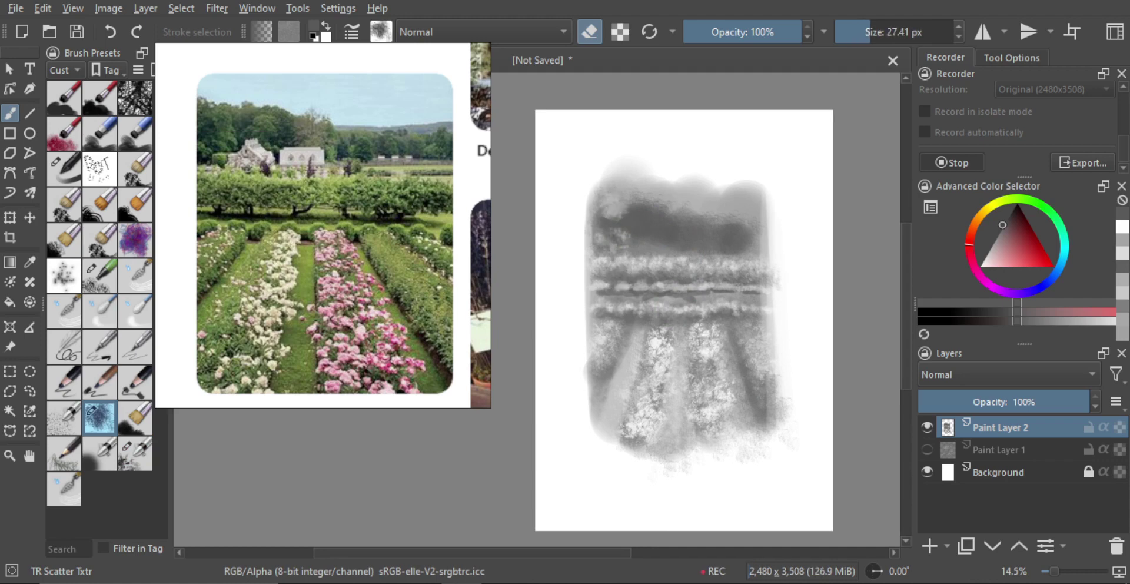
Extend the erased foliage texture rightward through the tree line, varying the scatter eraser between about 15 and 38 px.
key(bracketright)
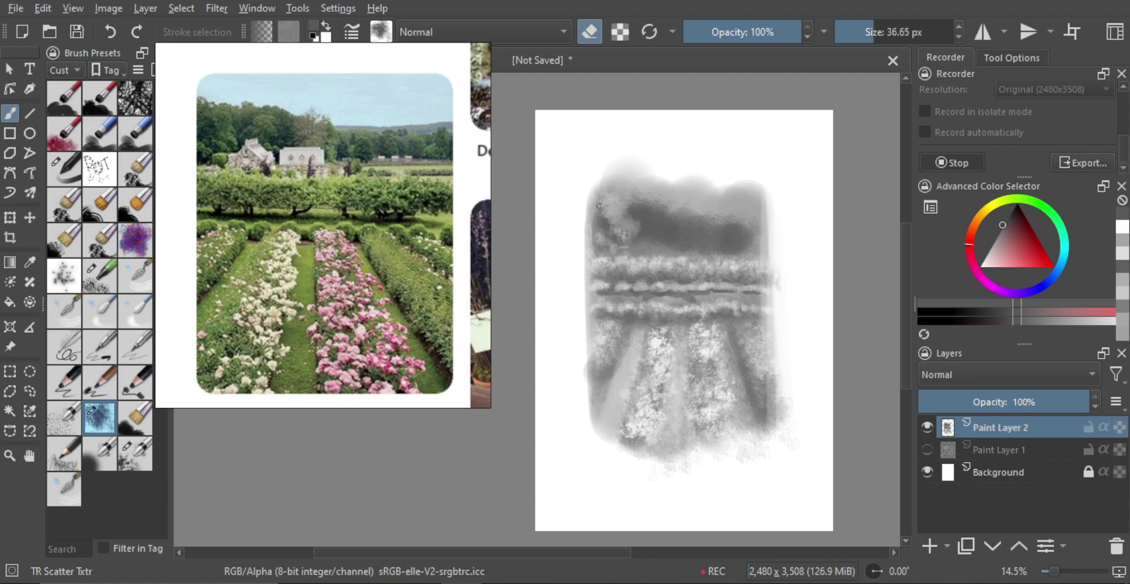
drag(606, 204, 618, 210)
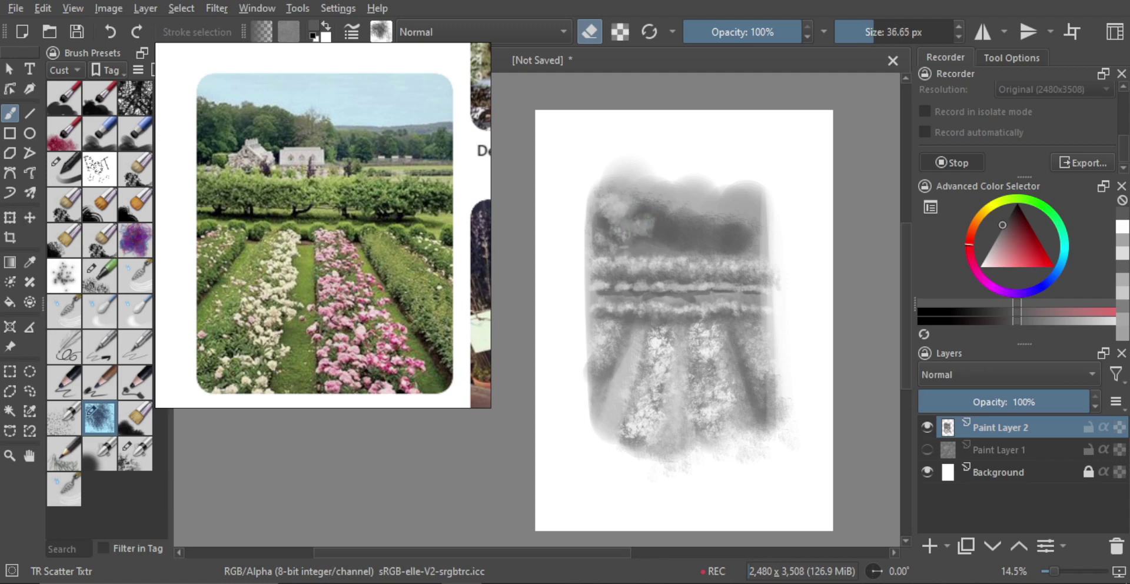
drag(655, 212, 668, 228)
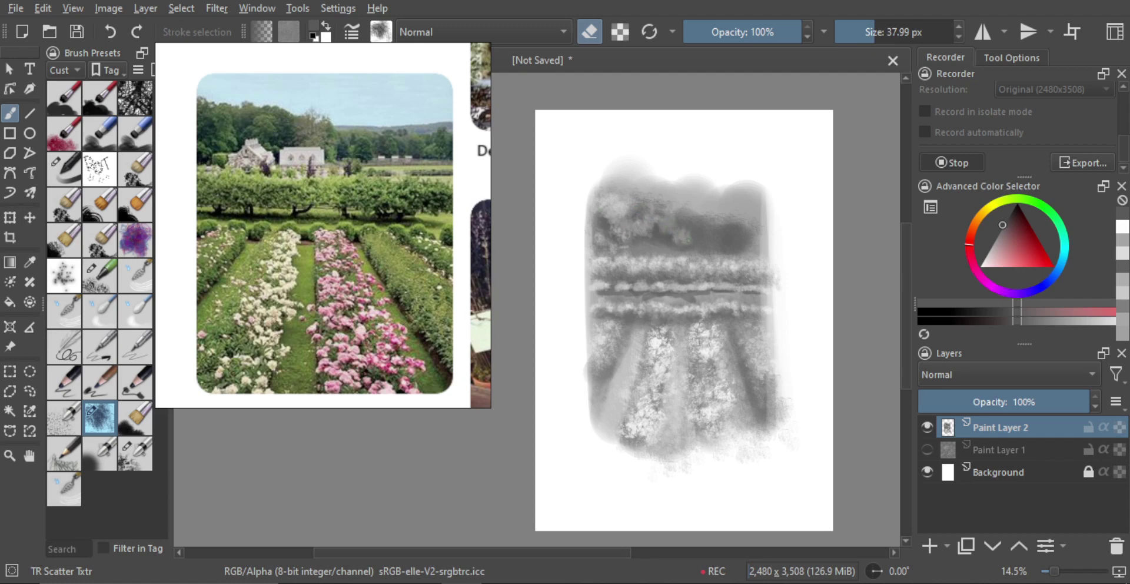
mouse_move(684, 230)
mouse_down()
mouse_move(711, 224)
mouse_move(685, 231)
mouse_move(694, 234)
mouse_up()
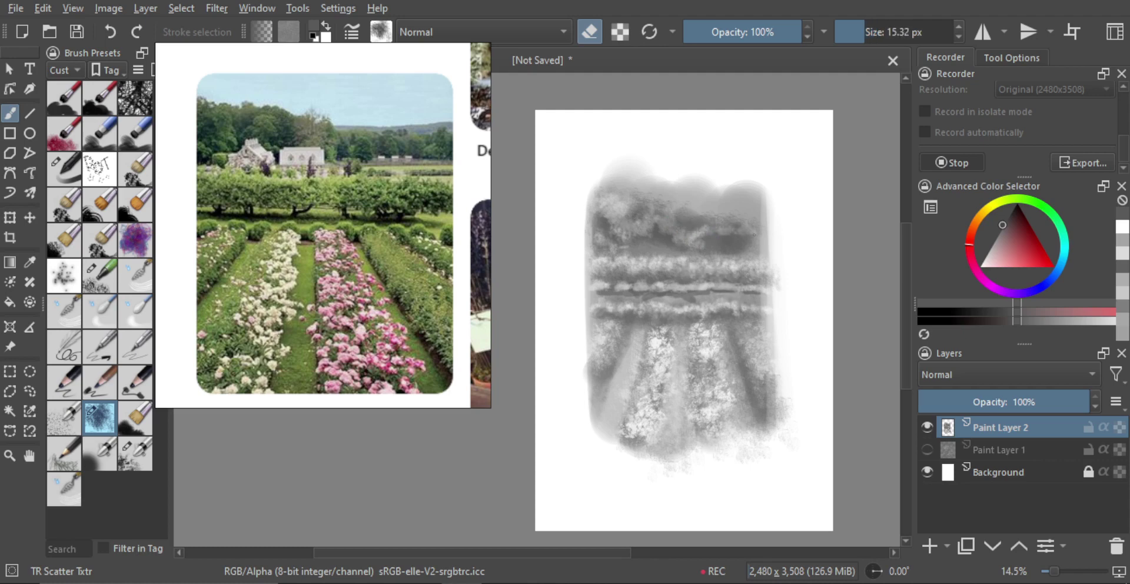
drag(758, 236, 709, 314)
mouse_move(722, 250)
mouse_down()
mouse_move(727, 214)
mouse_move(695, 230)
mouse_up()
Paint the sky down to the treetops with TR Brush Skin, using the sky's gray and a brush size of about 137 px.
click(69, 171)
ctrl+click(705, 226)
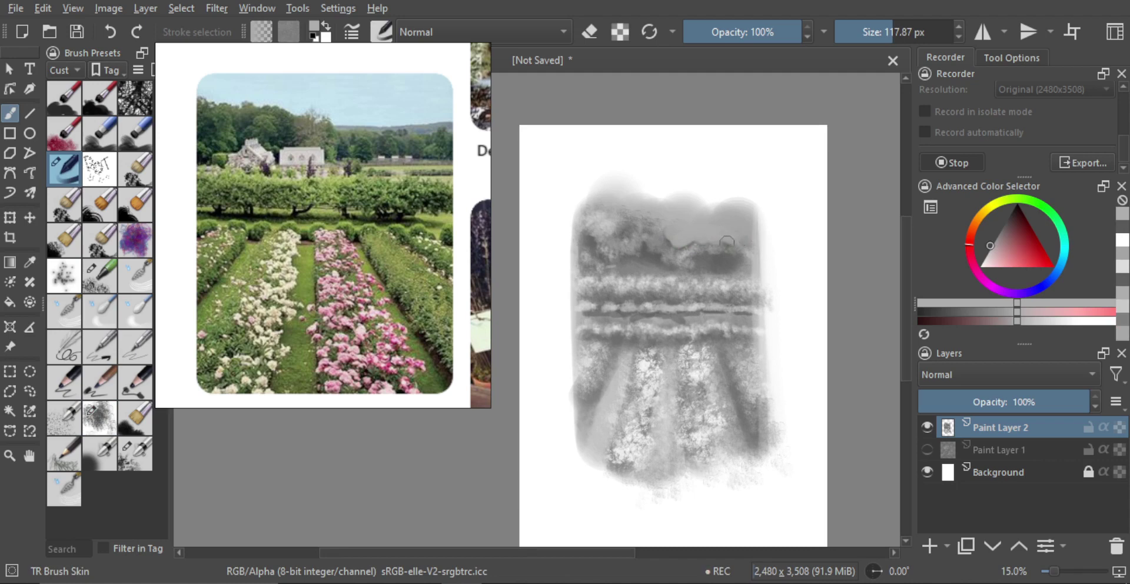
drag(721, 240, 742, 244)
shift+drag(694, 217, 711, 216)
drag(625, 204, 658, 211)
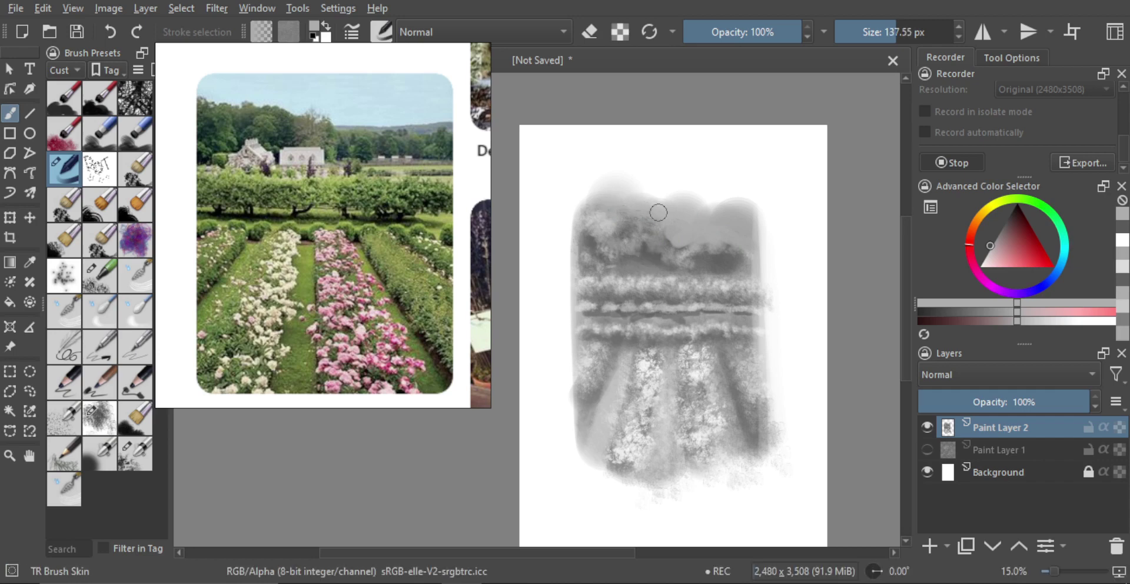
Repaint the whole sky in a sampled light gray with TR Brush Skin at about 189 px, undoing unwanted strokes.
ctrl+click(774, 218)
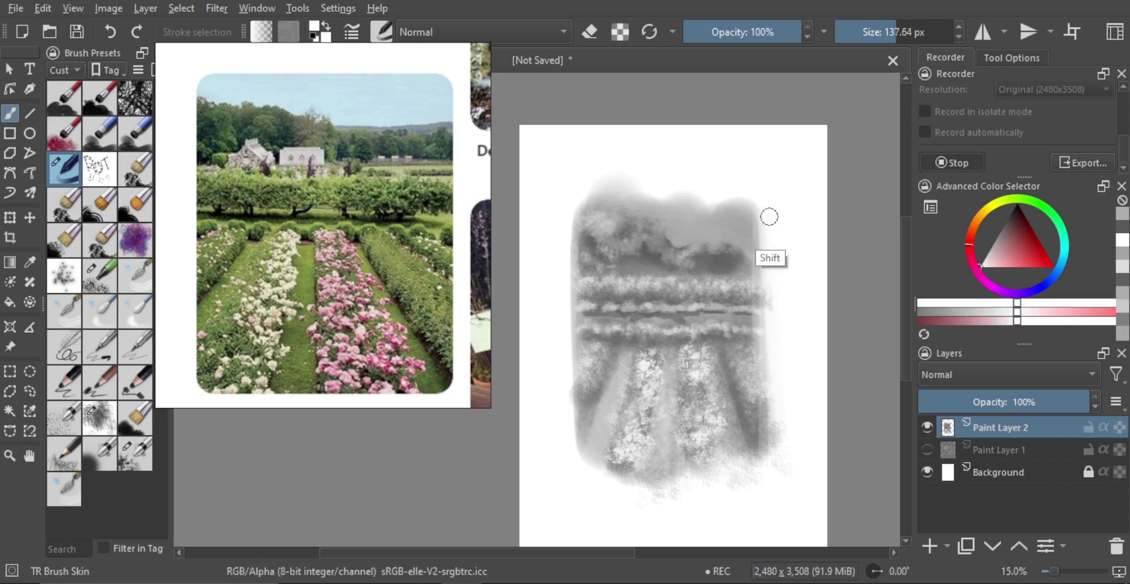
mouse_move(770, 217)
mouse_down()
mouse_move(739, 209)
mouse_move(695, 231)
mouse_move(737, 214)
mouse_move(701, 229)
mouse_move(754, 231)
mouse_move(665, 231)
mouse_move(653, 209)
mouse_move(587, 203)
mouse_move(586, 192)
mouse_move(690, 183)
mouse_move(615, 192)
mouse_move(701, 189)
mouse_move(694, 210)
mouse_move(740, 197)
mouse_move(747, 210)
mouse_move(705, 210)
mouse_up()
key(ctrl+z)
key(ctrl+z)
ctrl+click(705, 220)
key(ctrl+z)
key(ctrl+z)
key(ctrl+z)
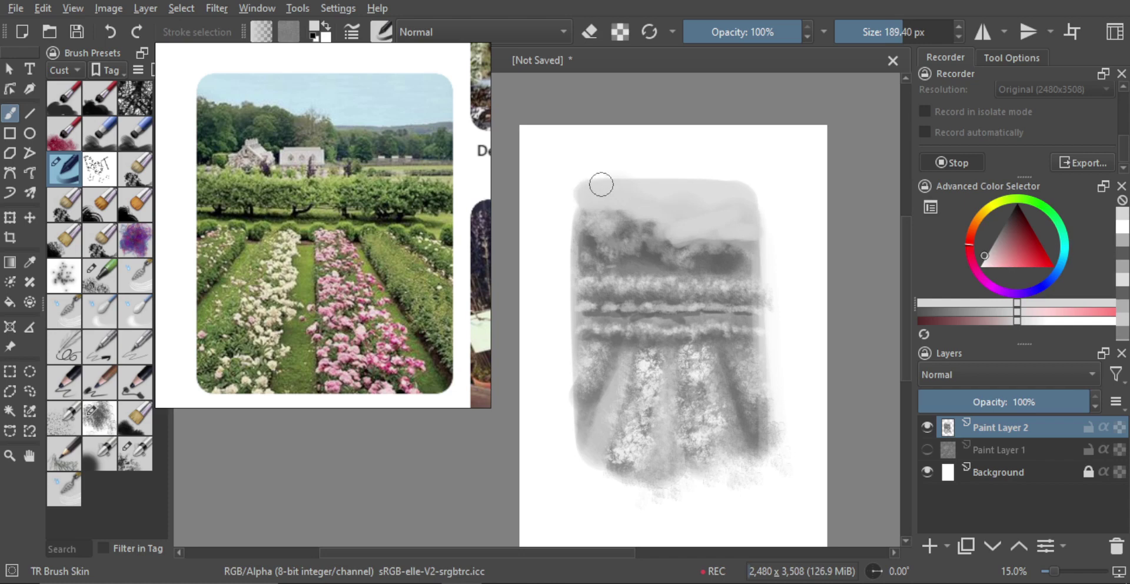
drag(587, 192, 733, 193)
Erase soft white cloud streaks into the sky above the trees, enlarging the TR Brush Skin eraser from about 149 to 279 px.
key(e)
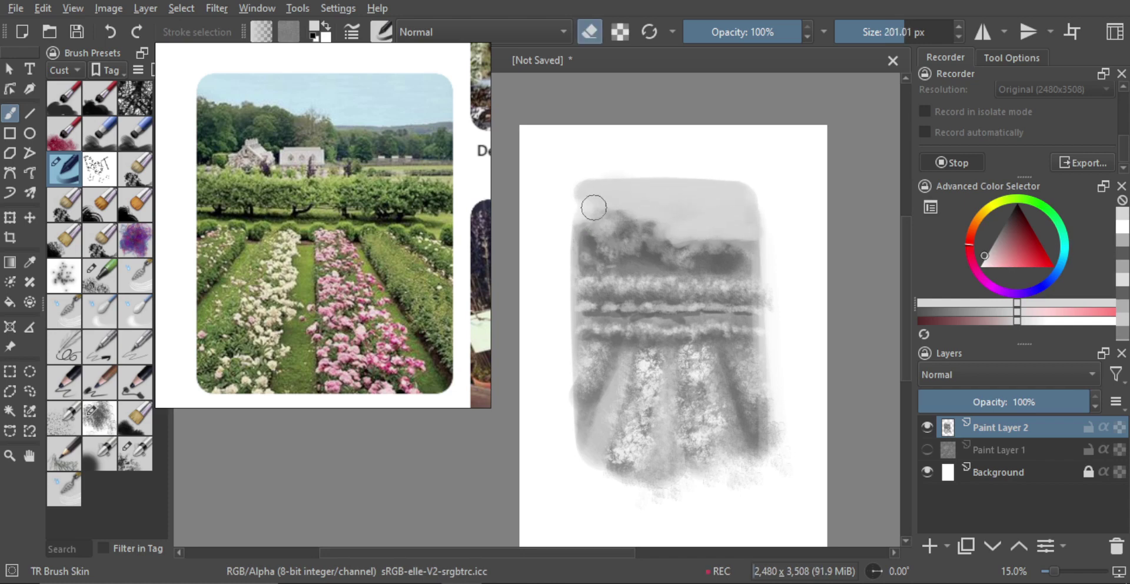
key(bracketleft)
key(bracketleft)
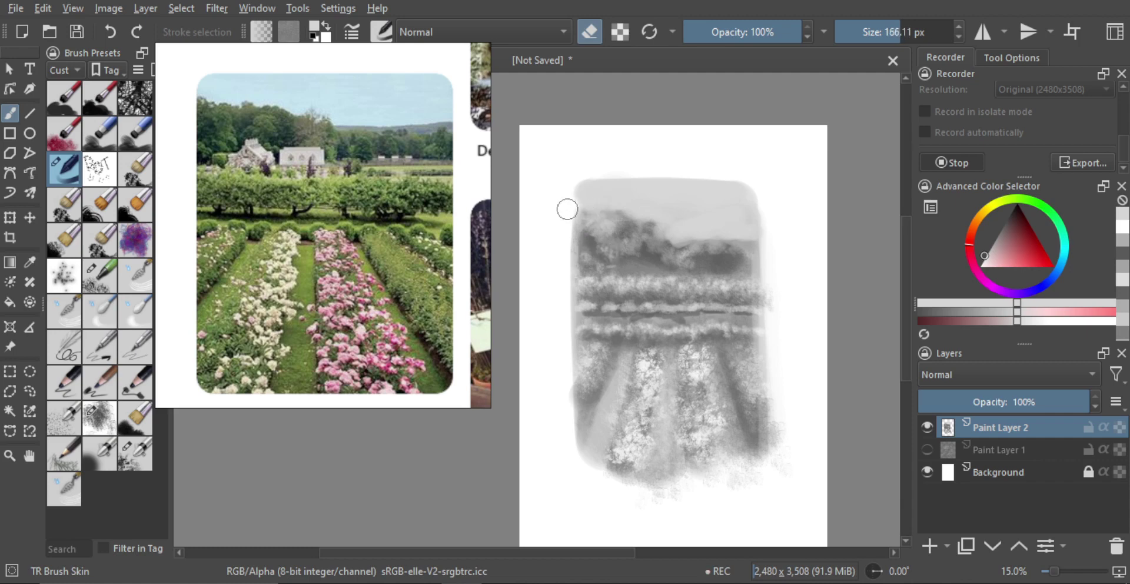
key(bracketleft)
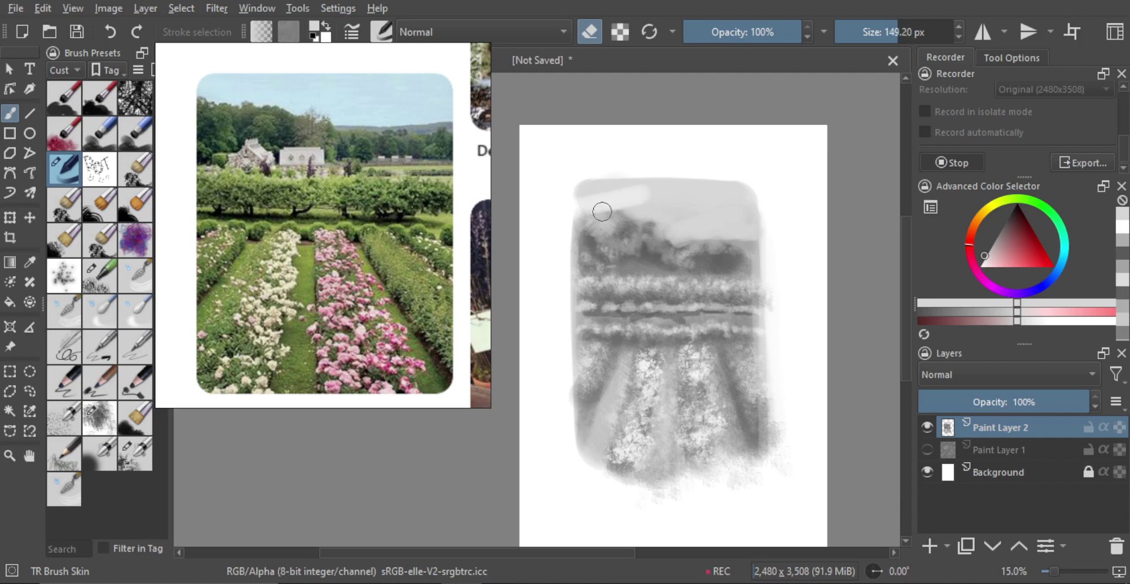
drag(598, 209, 638, 211)
key(bracketright)
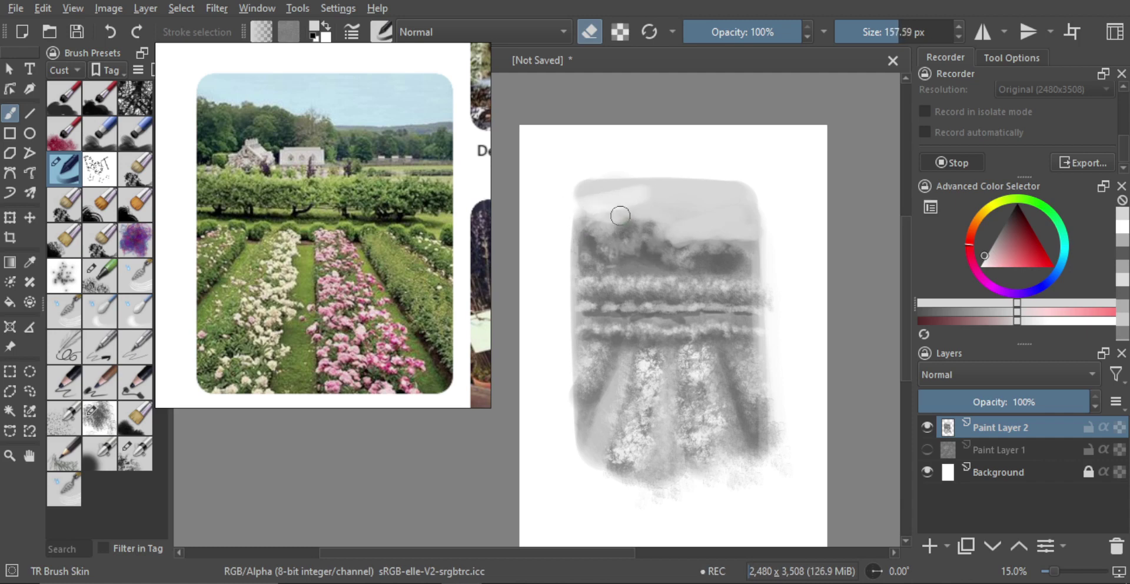
key(bracketright)
key(bracketright)
key(bracketright)
key(bracketright)
key(bracketright)
key(bracketright)
key(bracketright)
key(bracketright)
key(bracketright)
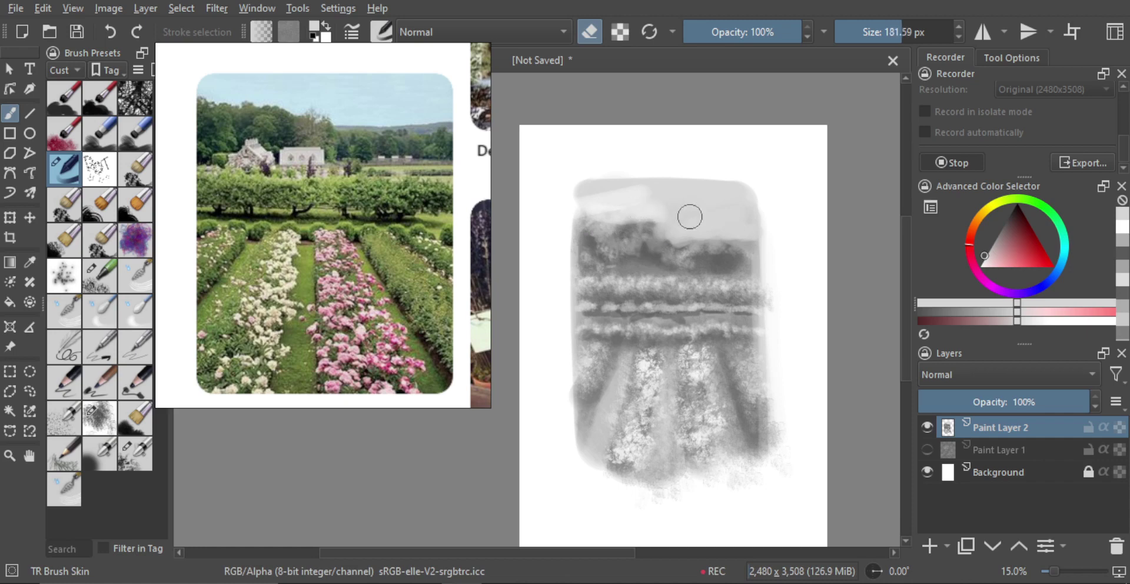
key(bracketright)
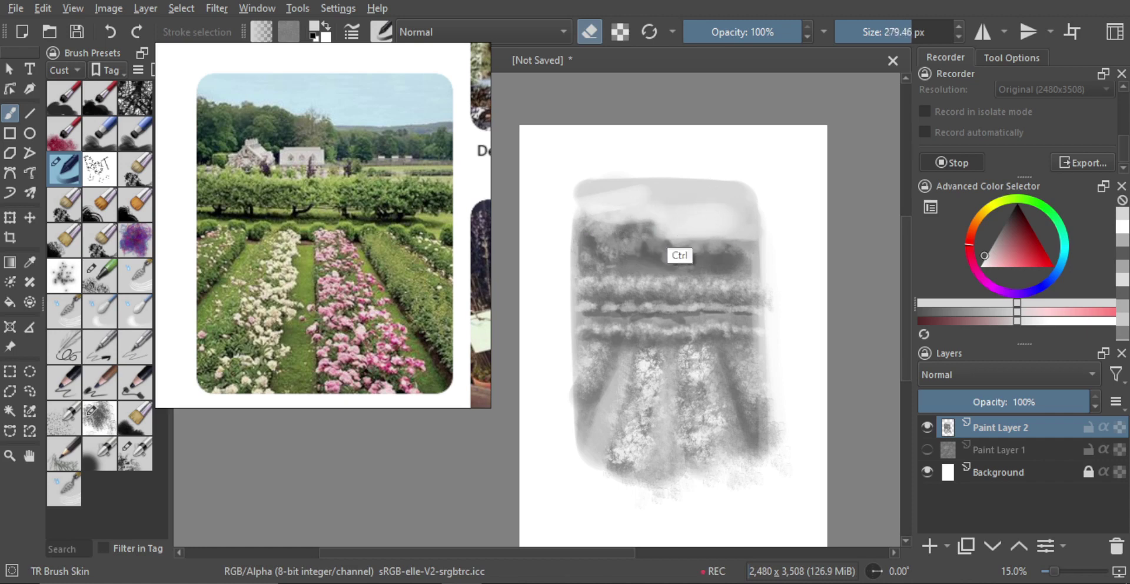
Blend the cloud streaks by painting light gray over the sky with TR Brush Skin at 279.46 px.
key(e)
mouse_move(732, 199)
mouse_down()
mouse_move(686, 207)
mouse_move(746, 204)
mouse_move(619, 193)
mouse_move(684, 192)
mouse_move(604, 196)
mouse_up()
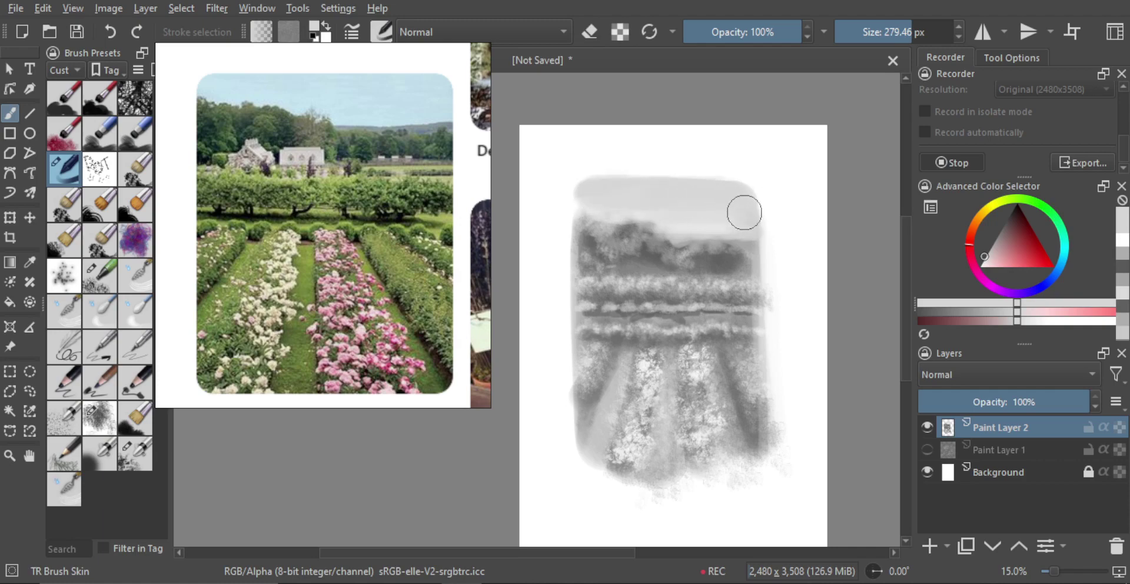
scroll(735, 235, down, 2)
scroll(724, 301, up, 2)
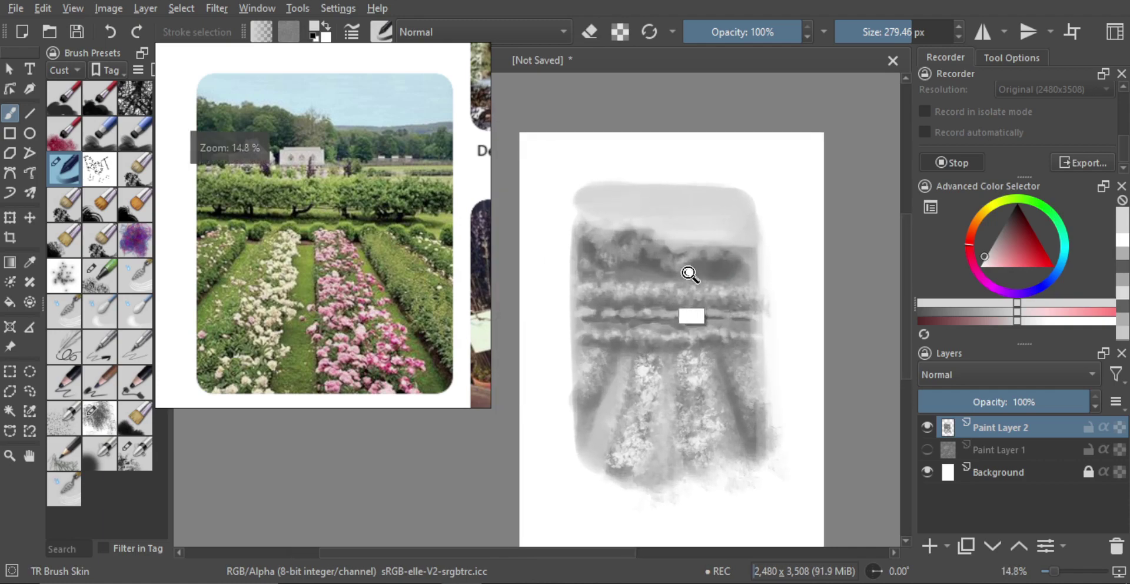
Paint the first white gable strokes of the house against the trees with TR Brush Skin at about 12 px.
scroll(679, 274, up, 1)
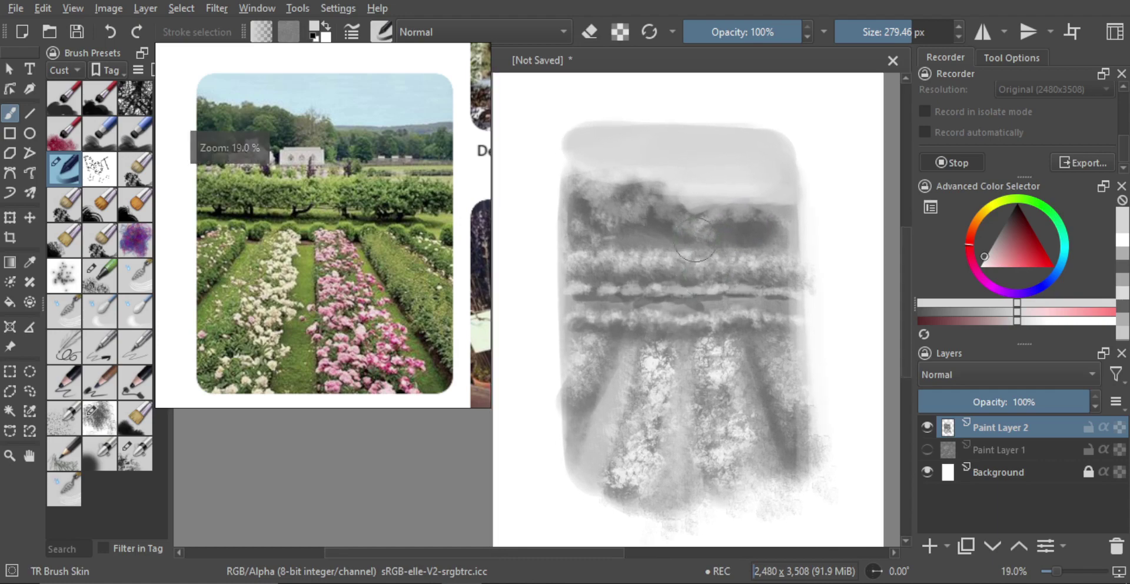
key(e)
mouse_move(667, 253)
mouse_down()
mouse_move(681, 254)
mouse_move(661, 254)
mouse_up()
key(e)
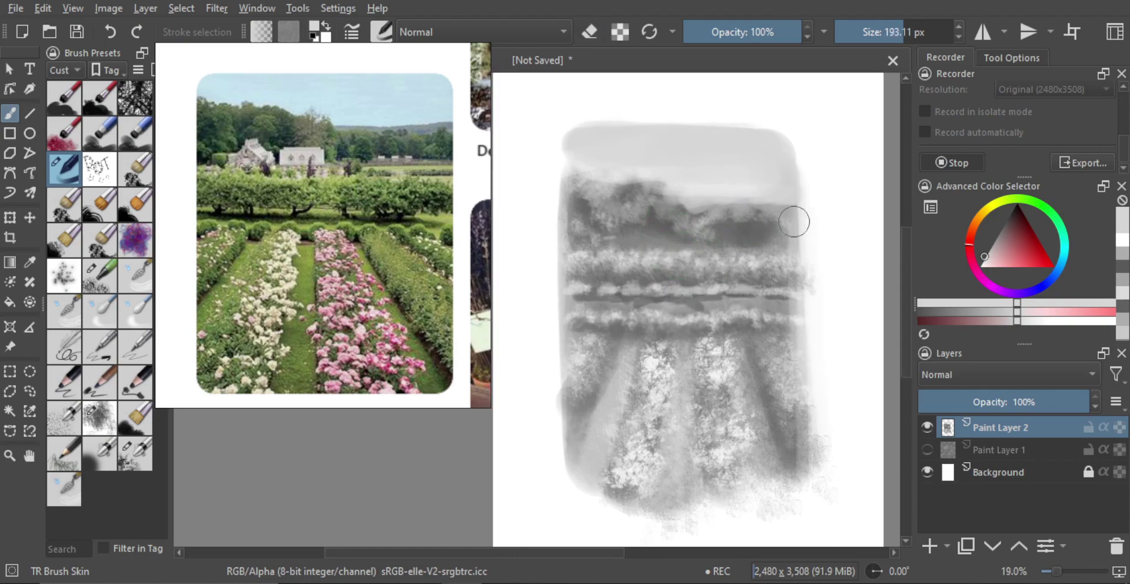
click(1012, 209)
click(1001, 225)
key(x)
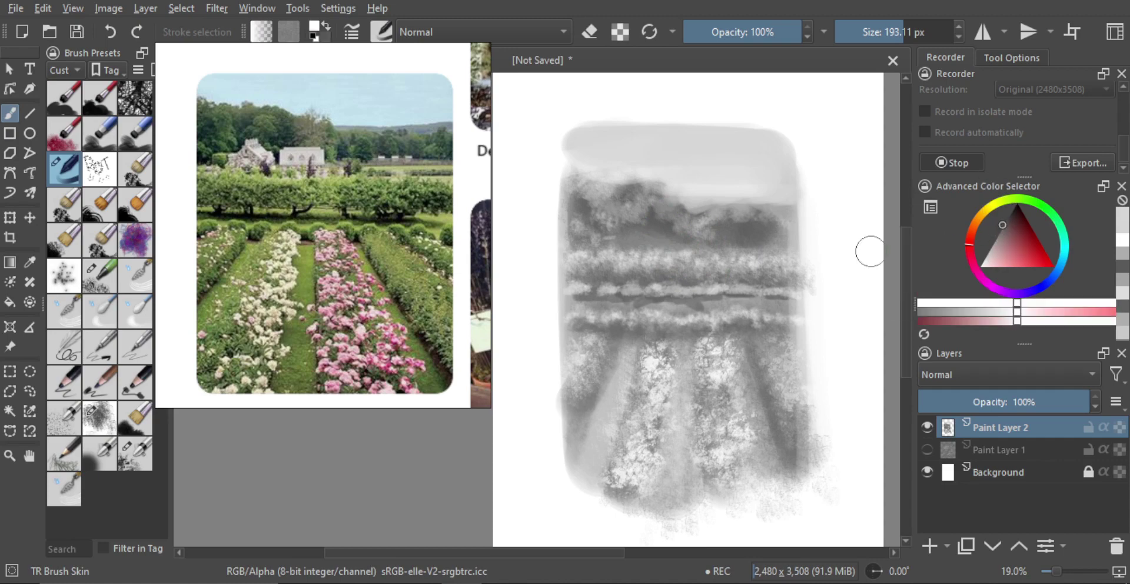
mouse_move(663, 238)
mouse_down()
mouse_move(587, 256)
mouse_move(618, 256)
mouse_move(600, 246)
mouse_up()
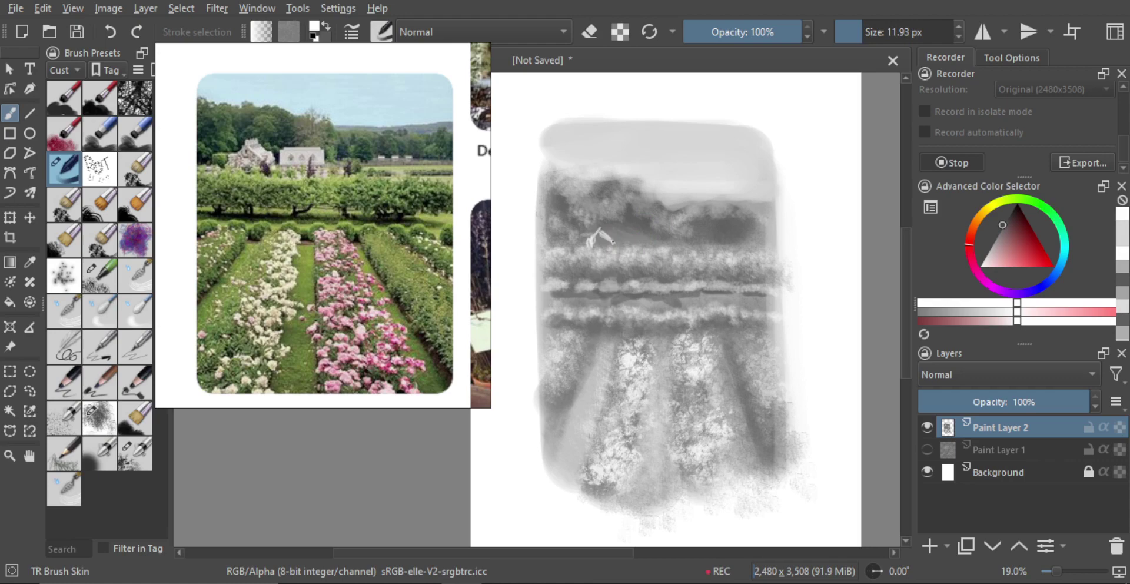
key(bracketright)
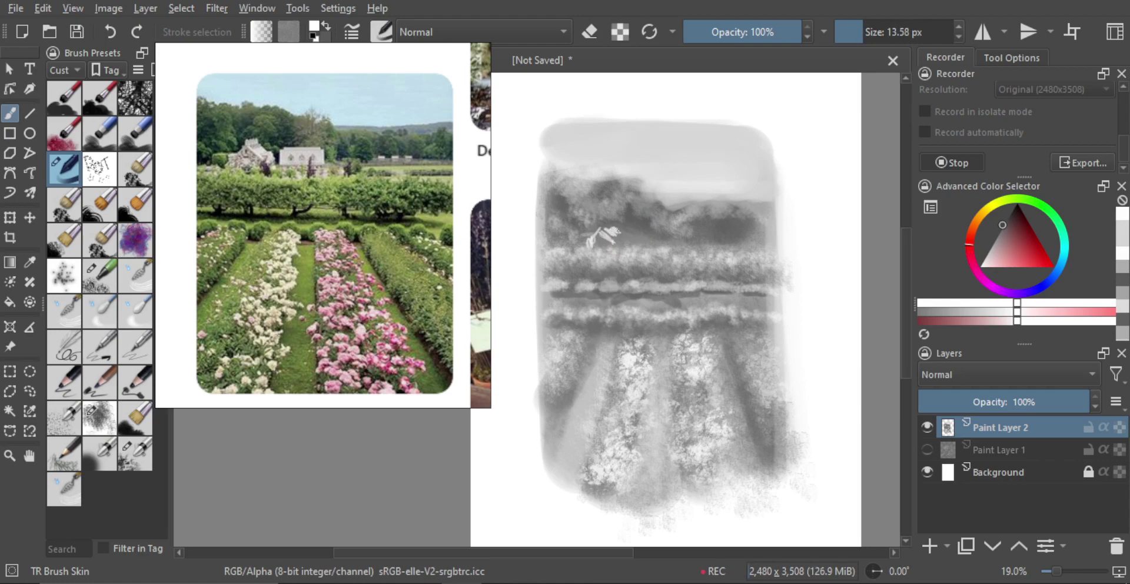
Add fine white roof and wall lines to the house, varying the brush size between about 7 and 9 px.
key(bracketleft)
key(bracketleft)
key(bracketleft)
key(bracketleft)
key(bracketleft)
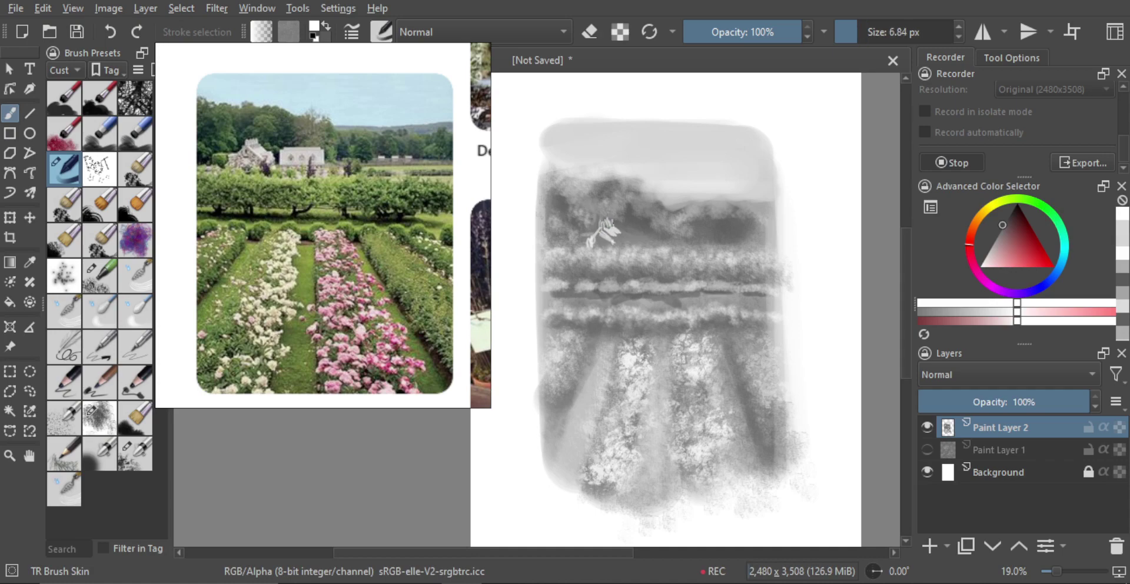
key(bracketright)
key(bracketright)
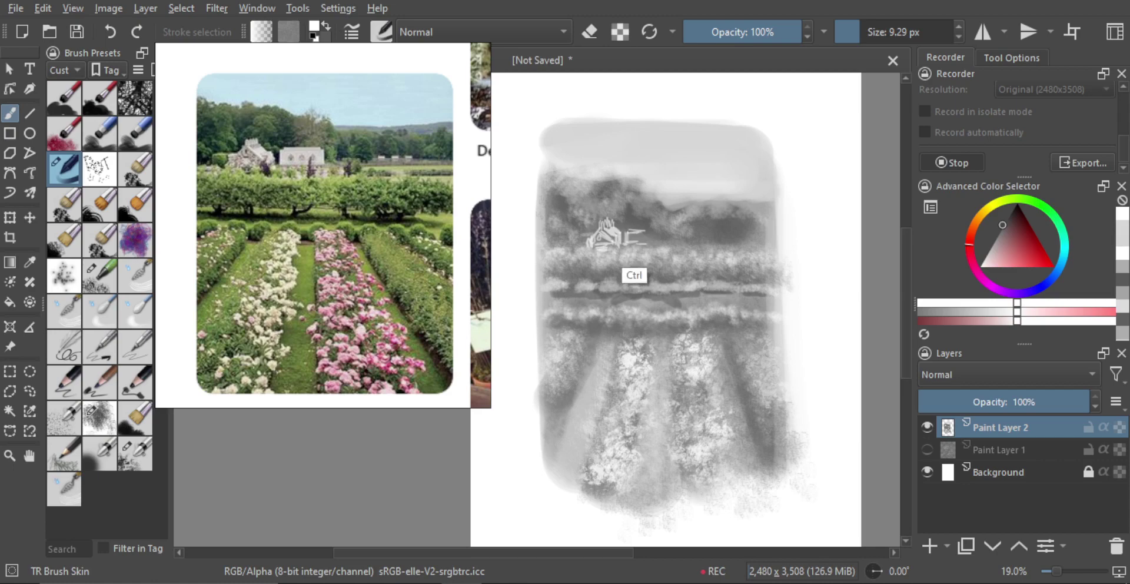
Paint the white second building beside the house at about 11 px, undoing unwanted strokes.
key(ctrl+z)
mouse_move(644, 233)
mouse_down()
mouse_move(627, 234)
mouse_move(650, 243)
mouse_up()
key(bracketright)
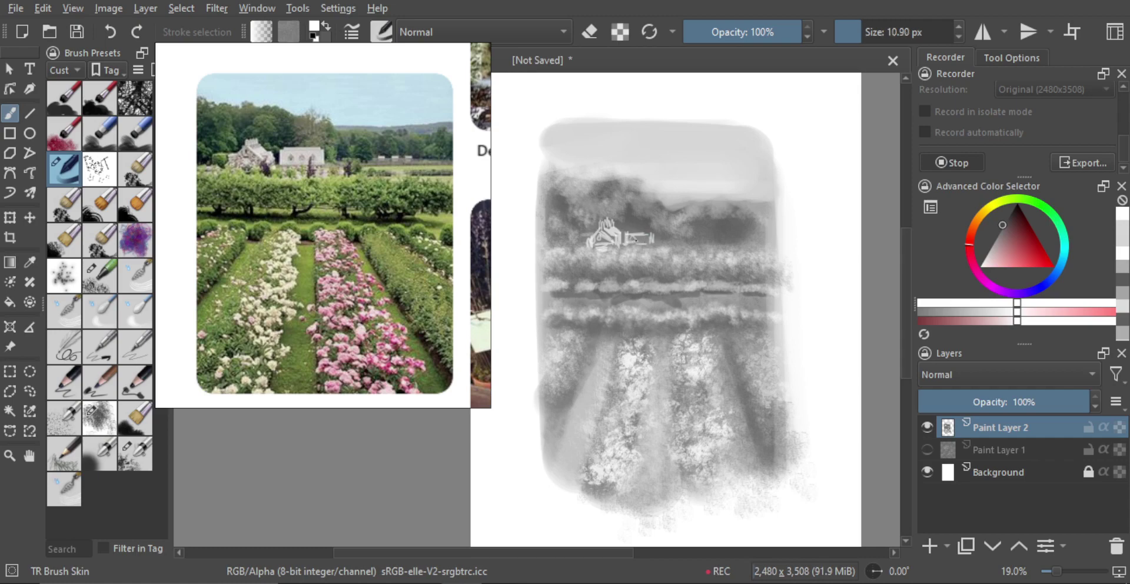
key(ctrl+z)
key(bracketright)
key(bracketright)
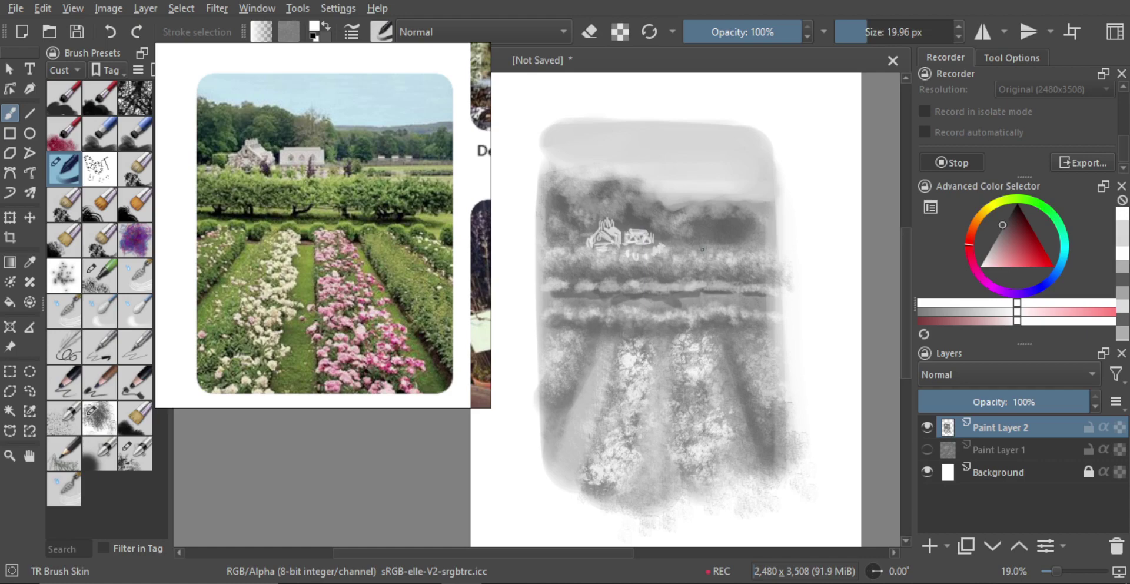
Paint a light field strip to the right of the buildings with the white brush at about 19 px.
mouse_move(747, 246)
mouse_down()
mouse_move(760, 246)
mouse_move(698, 251)
mouse_up()
key(ctrl+z)
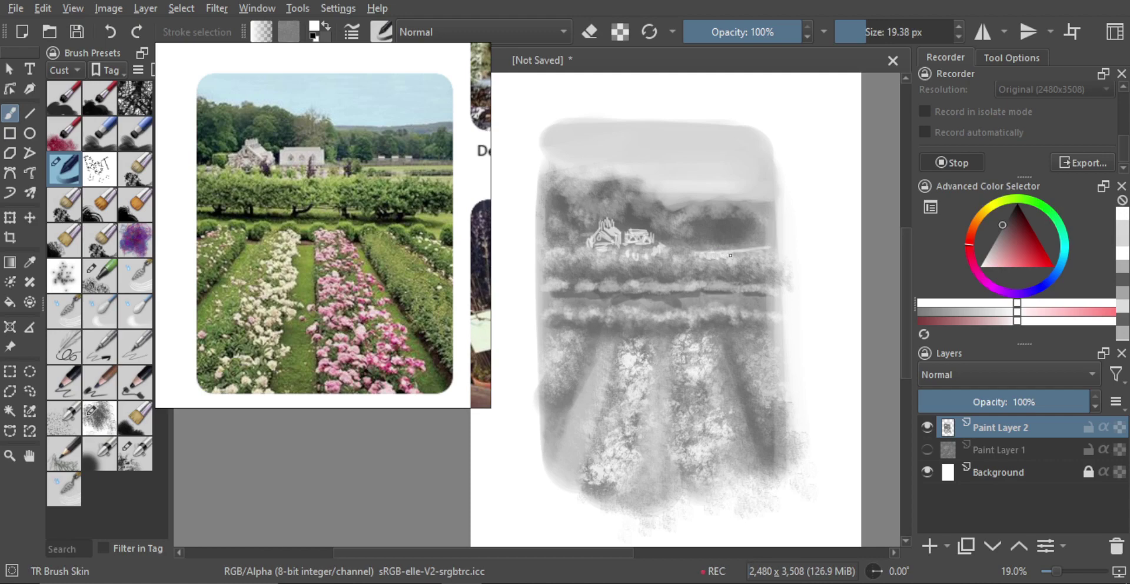
key(bracketright)
key(bracketright)
key(bracketright)
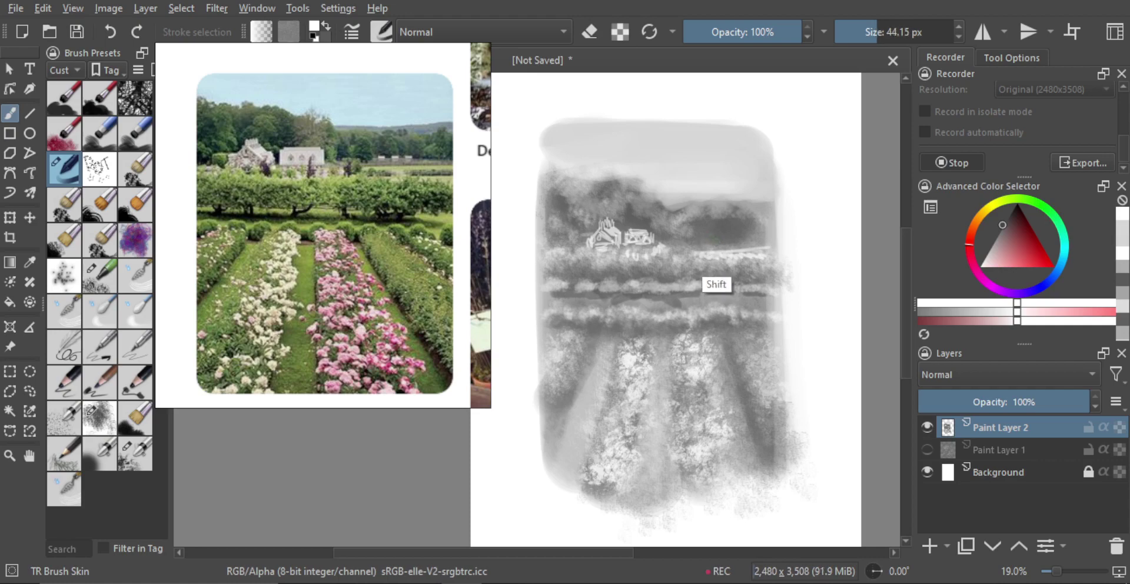
Refine the light field strip and add a row of small light marks above it, undoing unwanted strokes.
mouse_move(710, 240)
mouse_down()
mouse_move(697, 239)
mouse_move(700, 253)
mouse_move(738, 235)
mouse_move(728, 374)
mouse_up()
key(ctrl+z)
drag(751, 322, 717, 332)
drag(708, 316, 685, 237)
mouse_move(669, 240)
mouse_down()
mouse_move(631, 216)
mouse_move(647, 204)
mouse_move(728, 218)
mouse_move(782, 209)
mouse_move(735, 222)
mouse_move(786, 214)
mouse_move(731, 222)
mouse_move(785, 218)
mouse_up()
alt+click(649, 226)
key(bracketright)
key(bracketright)
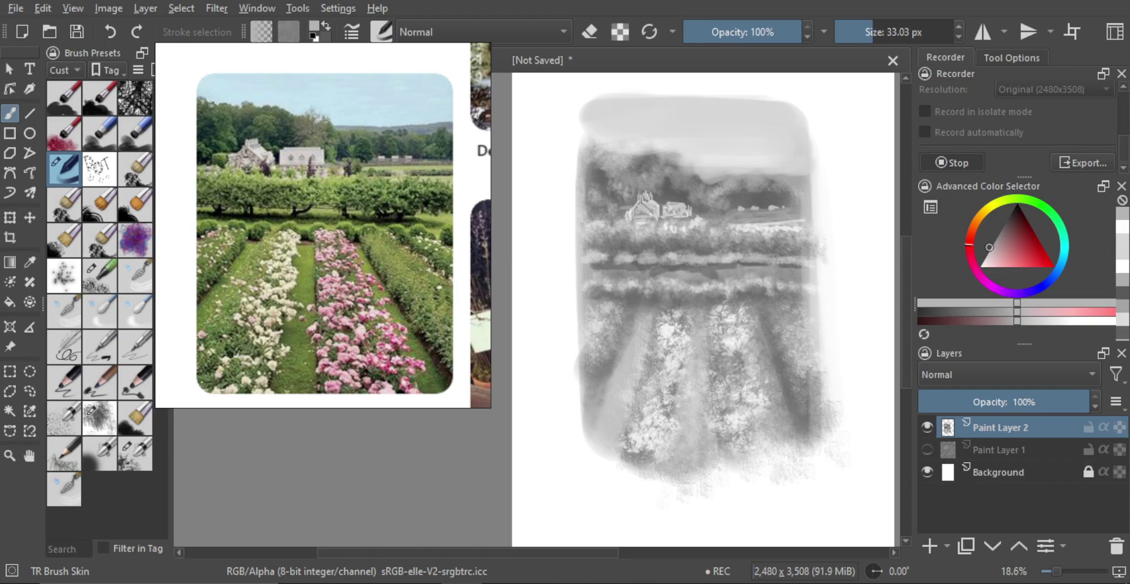
Paint a sampled light gray strip of ground across the base of the upper hedge at 28.26 px.
key(bracketleft)
key(bracketleft)
ctrl+click(592, 258)
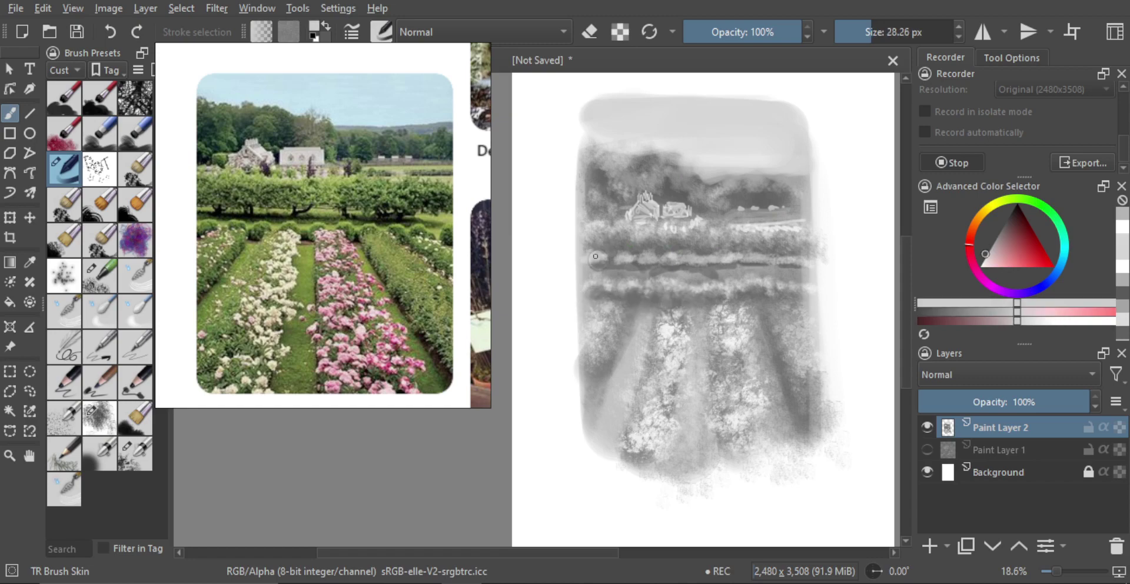
drag(593, 258, 799, 256)
key(bracketright)
key(bracketright)
key(bracketright)
key(bracketright)
key(bracketright)
alt+click(604, 267)
drag(612, 268, 600, 268)
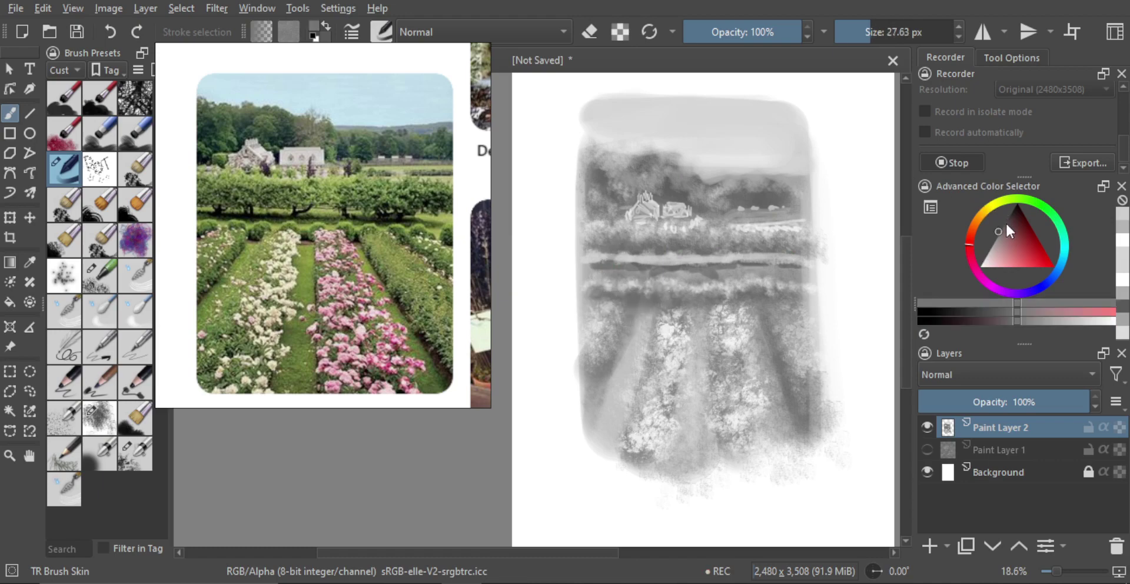
Draw dark trunks, branches and ground shadows beneath the upper hedge at 9.92 px, undoing the first attempt.
click(1003, 224)
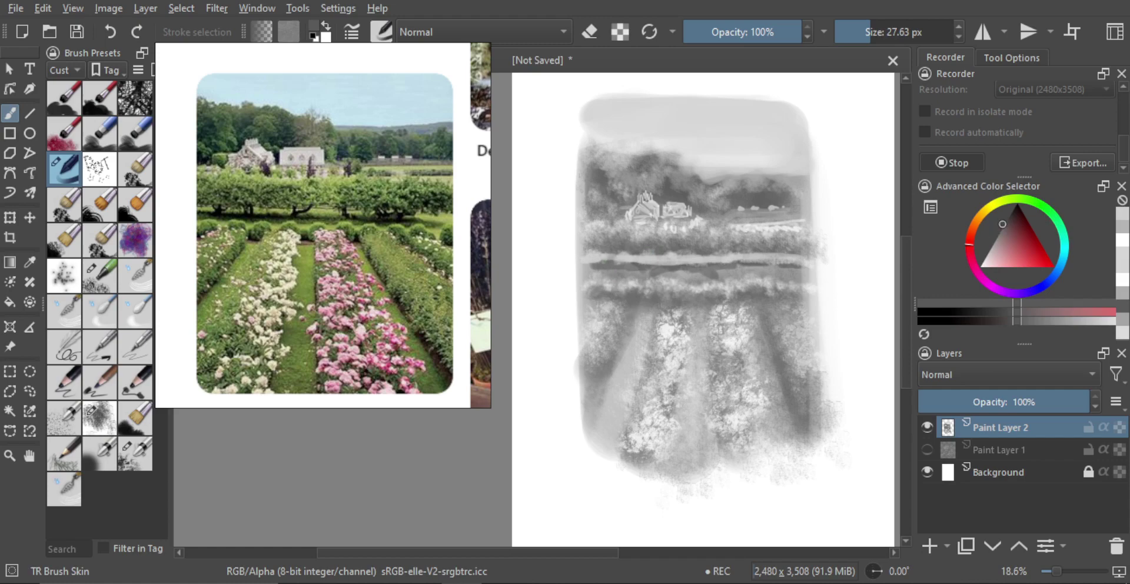
drag(624, 258, 594, 255)
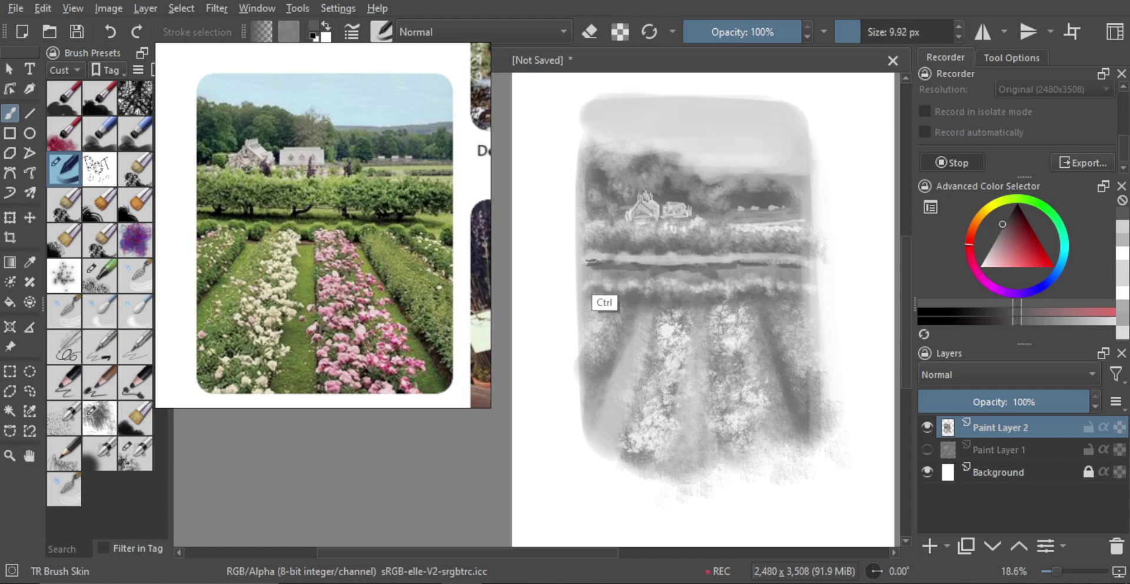
key(ctrl+z)
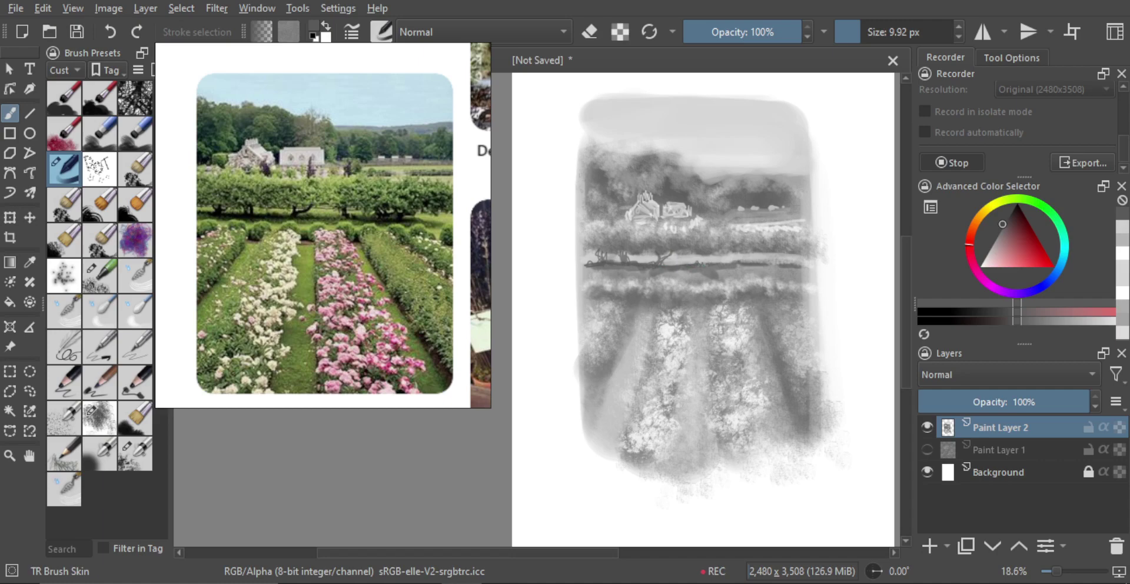
drag(711, 258, 728, 263)
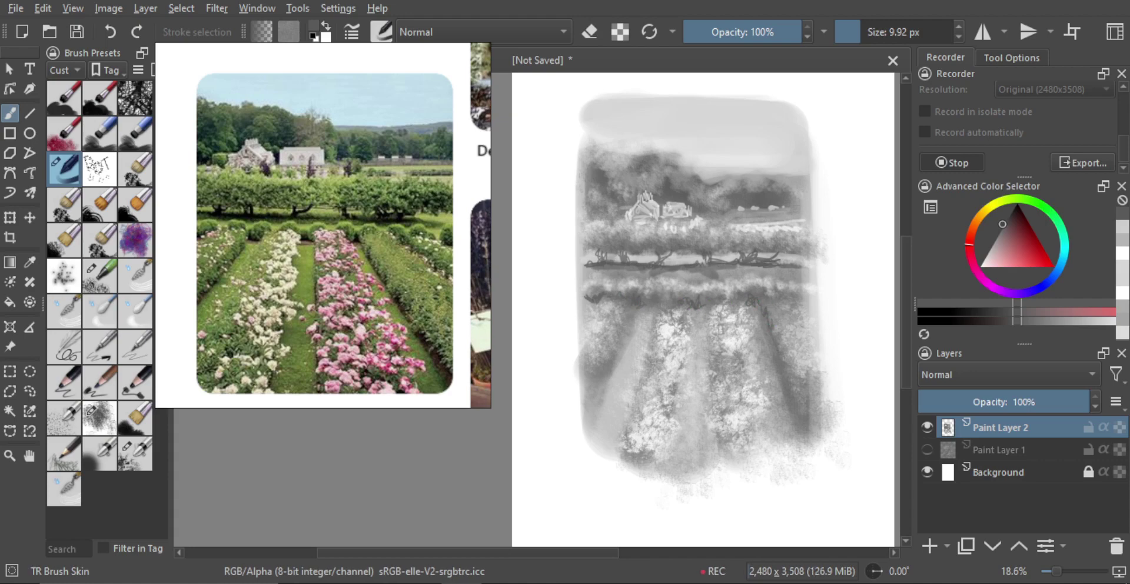
Paint dark edges along the right furrow at about 23 px and the central path at 12.37 px.
mouse_move(786, 350)
mouse_down()
mouse_move(800, 350)
mouse_move(777, 338)
mouse_up()
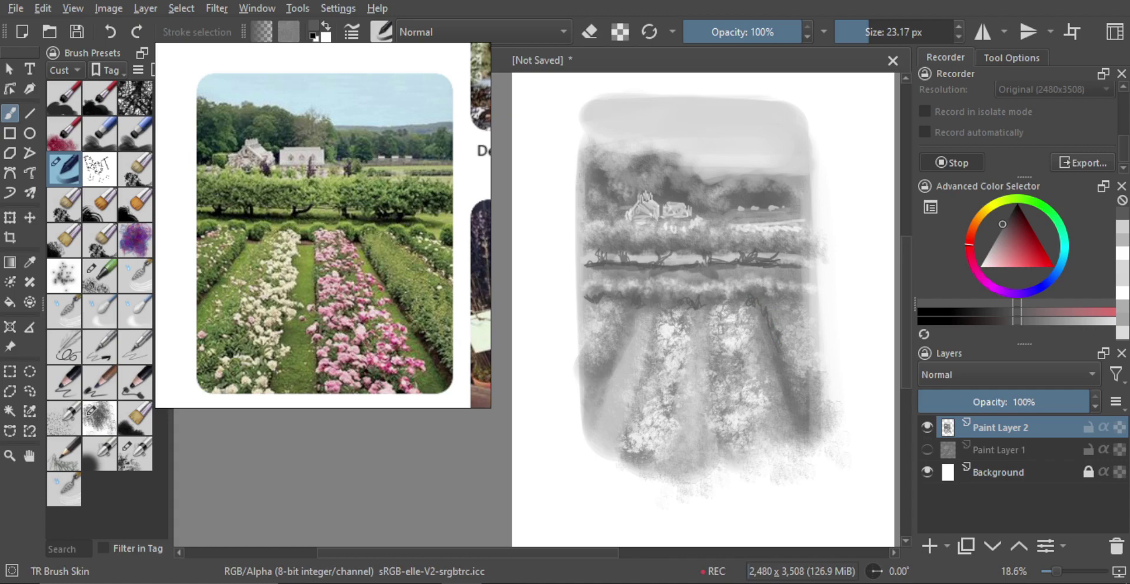
mouse_move(781, 381)
mouse_down()
mouse_move(801, 400)
mouse_move(800, 387)
mouse_move(804, 408)
mouse_move(807, 399)
mouse_move(811, 450)
mouse_up()
drag(717, 372, 712, 372)
mouse_move(709, 316)
mouse_down()
mouse_move(711, 356)
mouse_move(708, 340)
mouse_up()
key(ctrl+z)
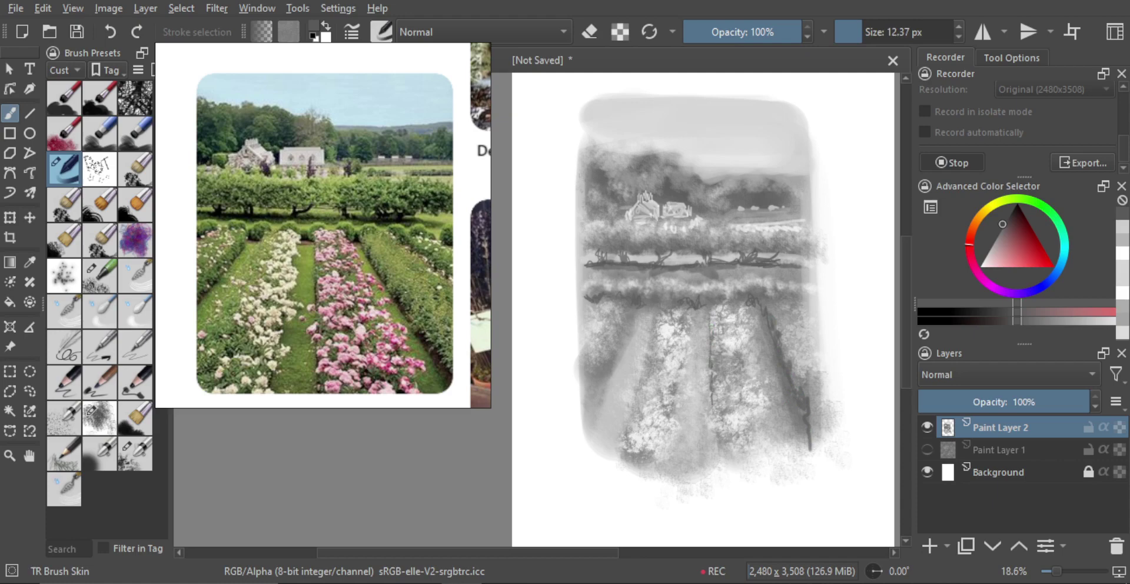
drag(711, 405, 710, 444)
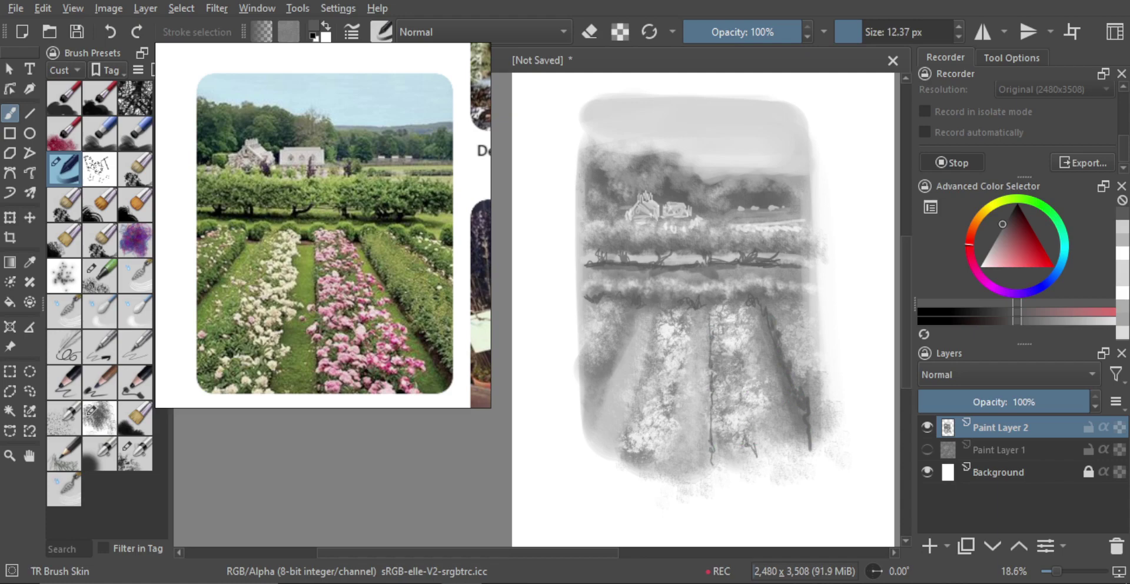
Add dark marks and soft shadow patches among the flowers of the right central row, enlarging the brush to about 86 px.
shift+drag(743, 416, 748, 416)
drag(739, 389, 749, 394)
shift+drag(741, 389, 754, 401)
mouse_move(730, 358)
mouse_down()
mouse_move(738, 400)
mouse_move(772, 442)
mouse_up()
drag(766, 426, 773, 441)
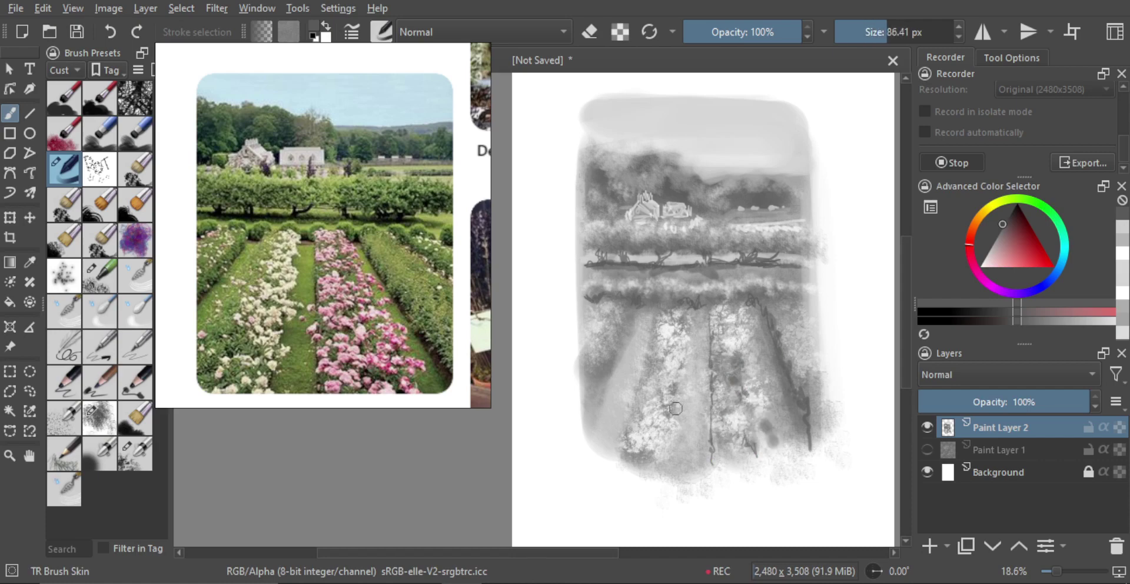
Dab soft dark patches among the flowers of the left central row at about 86 px.
mouse_move(648, 408)
shift+mouse_down()
mouse_move(625, 417)
mouse_move(638, 412)
shift+mouse_up()
drag(658, 369, 655, 366)
drag(655, 327, 652, 324)
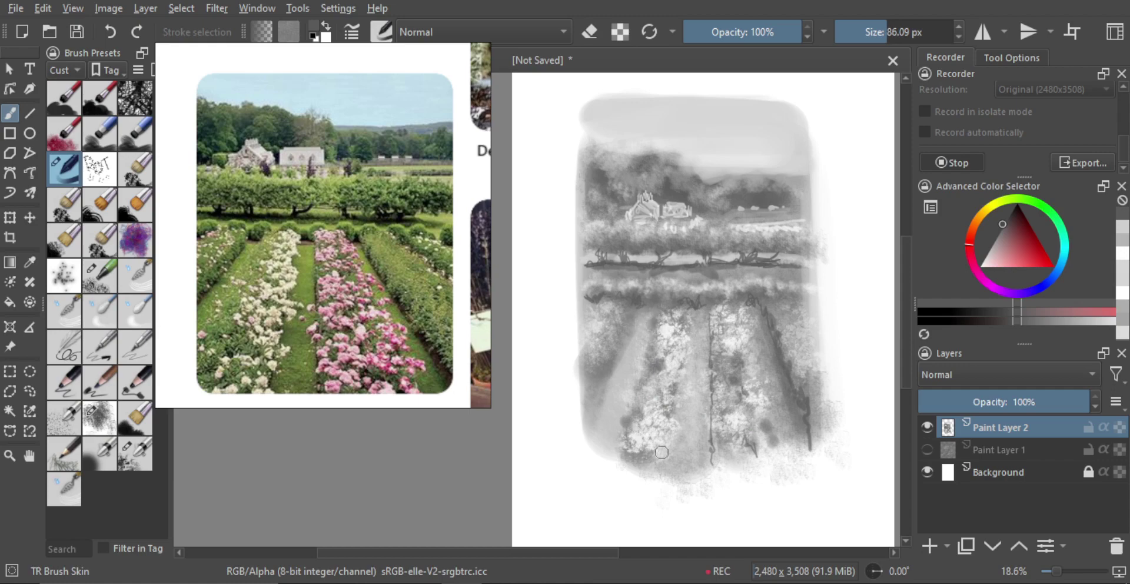
shift+drag(654, 470, 670, 453)
mouse_move(693, 420)
ctrl+mouse_down()
mouse_move(680, 475)
mouse_move(635, 400)
ctrl+mouse_up()
Draw thin dark accents along the outer left flower bed, varying the brush size from 4.47 to about 11 px.
shift+drag(636, 409, 626, 430)
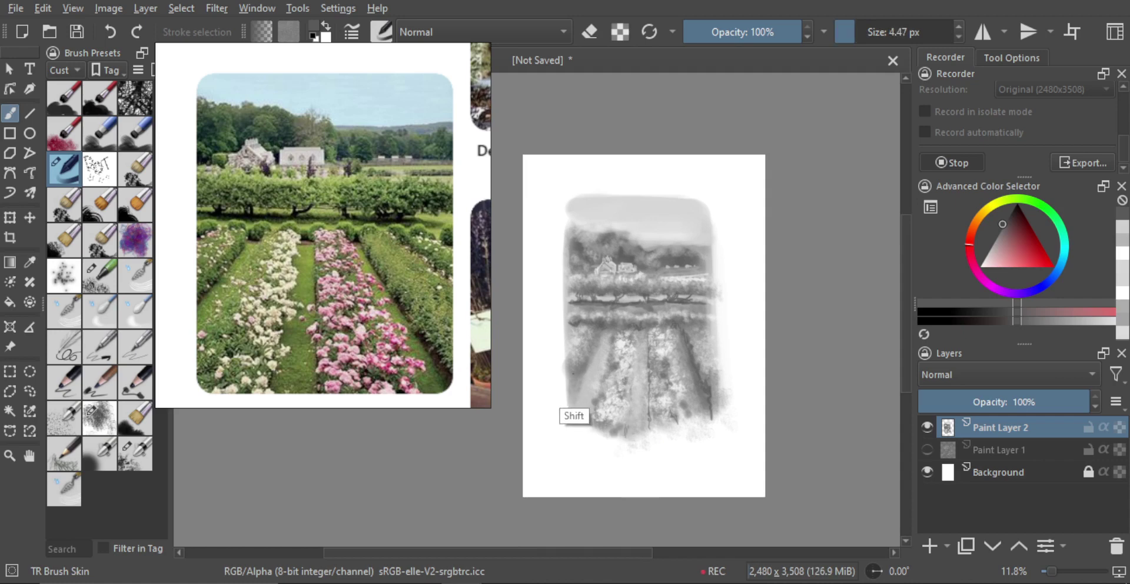
shift+drag(566, 394, 567, 394)
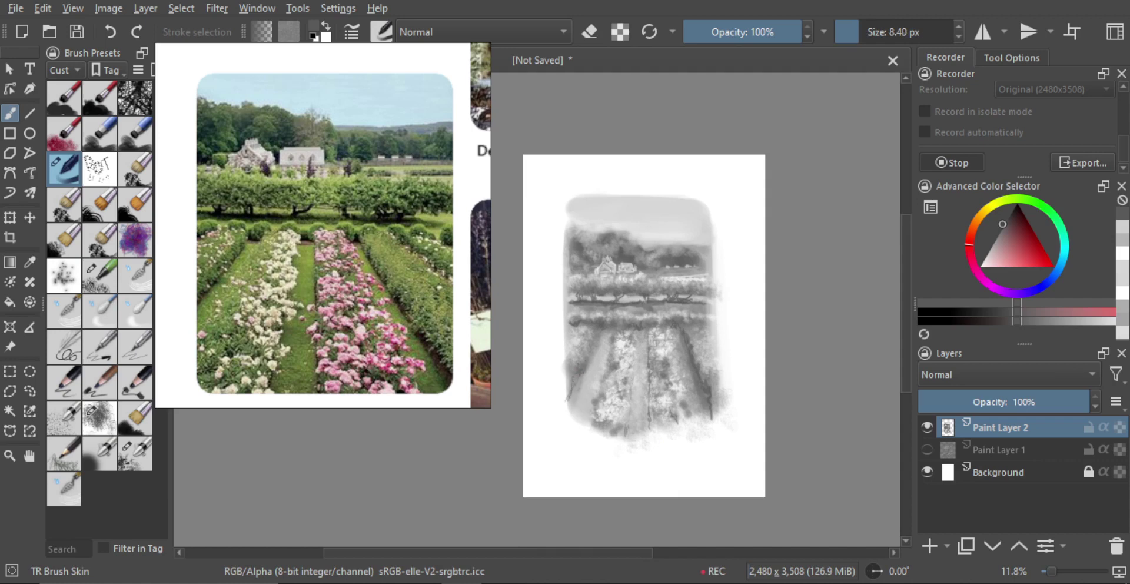
drag(859, 32, 861, 32)
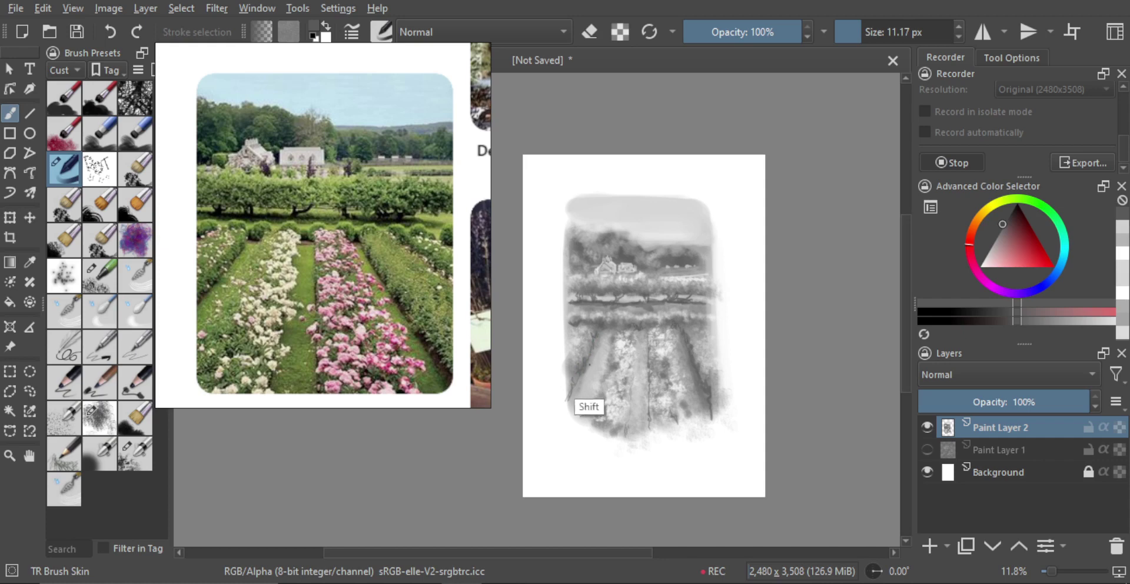
shift+drag(594, 372, 595, 372)
scroll(595, 371, up, 1)
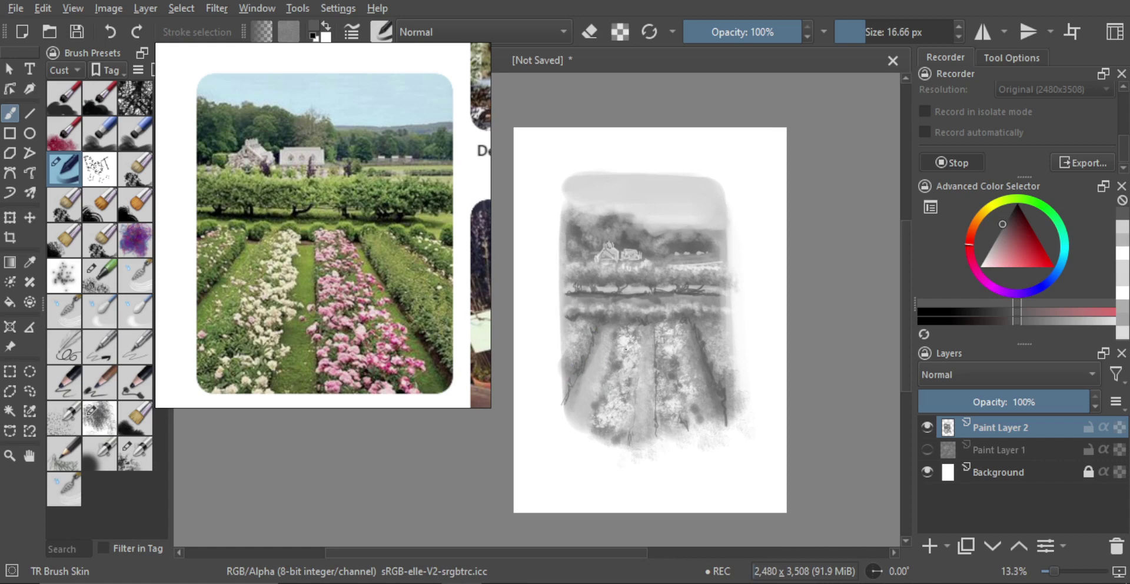
Blend the left path and the lower edge of the flower row with sampled grays at about 42 to 53 px.
ctrl+click(611, 382)
shift+drag(611, 381, 625, 381)
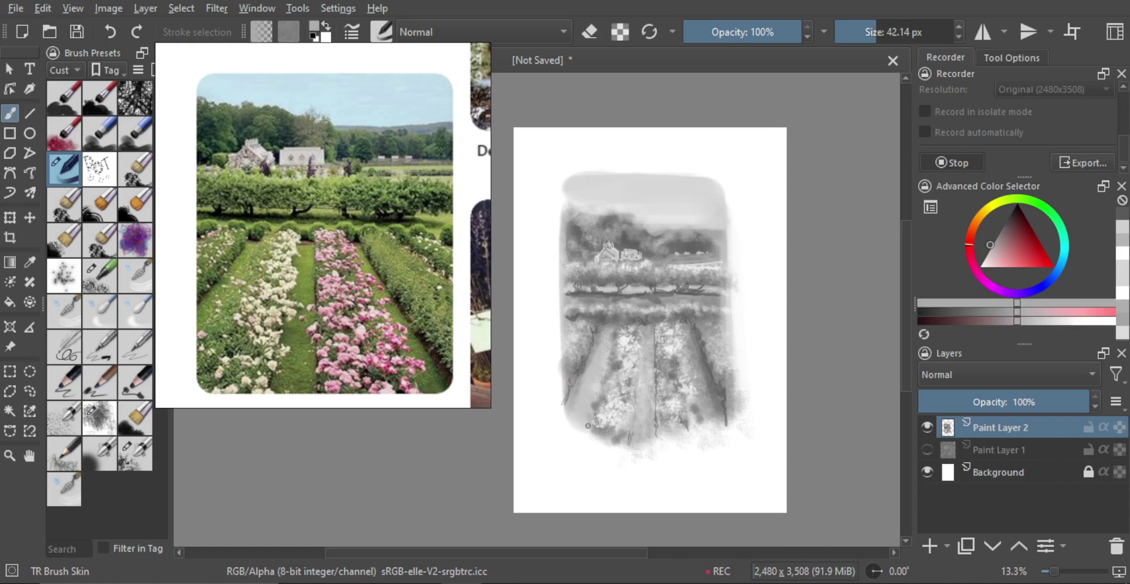
key(bracketright)
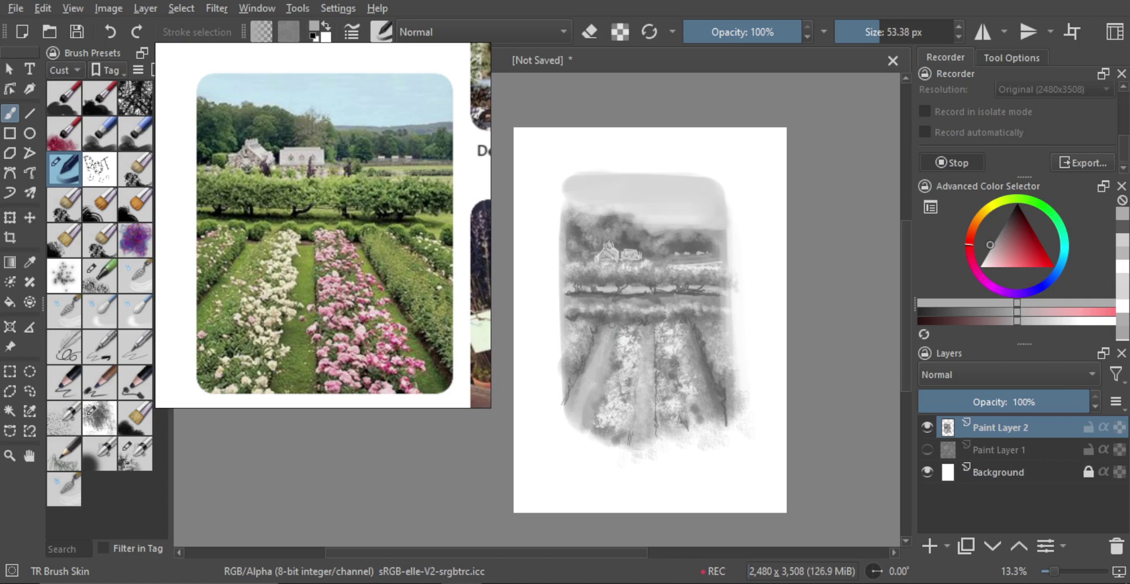
ctrl+click(614, 393)
mouse_move(615, 404)
mouse_down()
mouse_move(585, 407)
mouse_move(588, 419)
mouse_up()
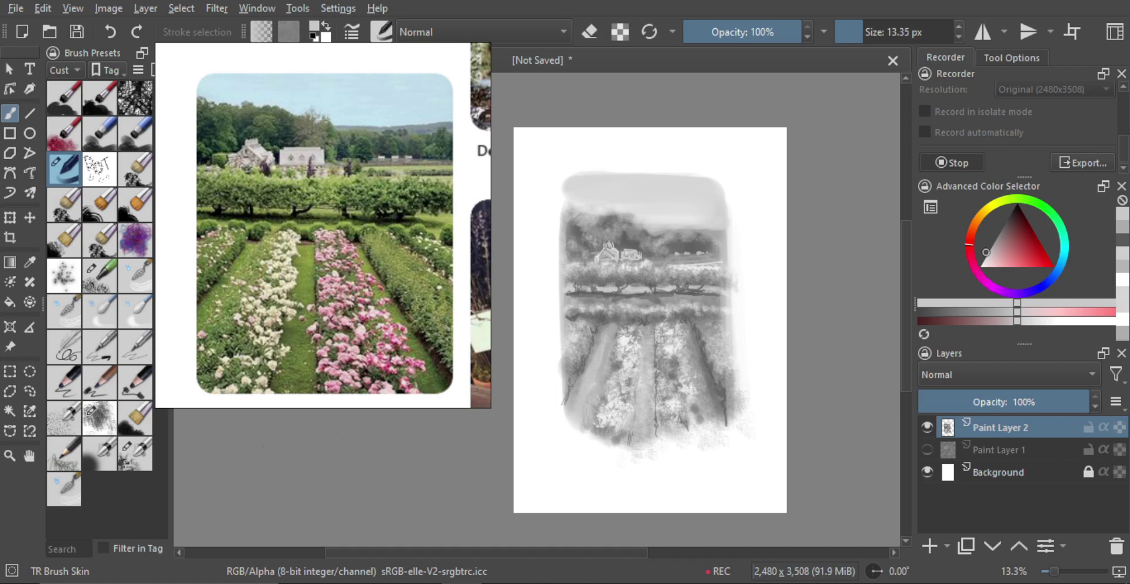
Scatter light flower texture along the left central row with TR Scribbles at 142.27 px, using a sampled light tone.
click(68, 455)
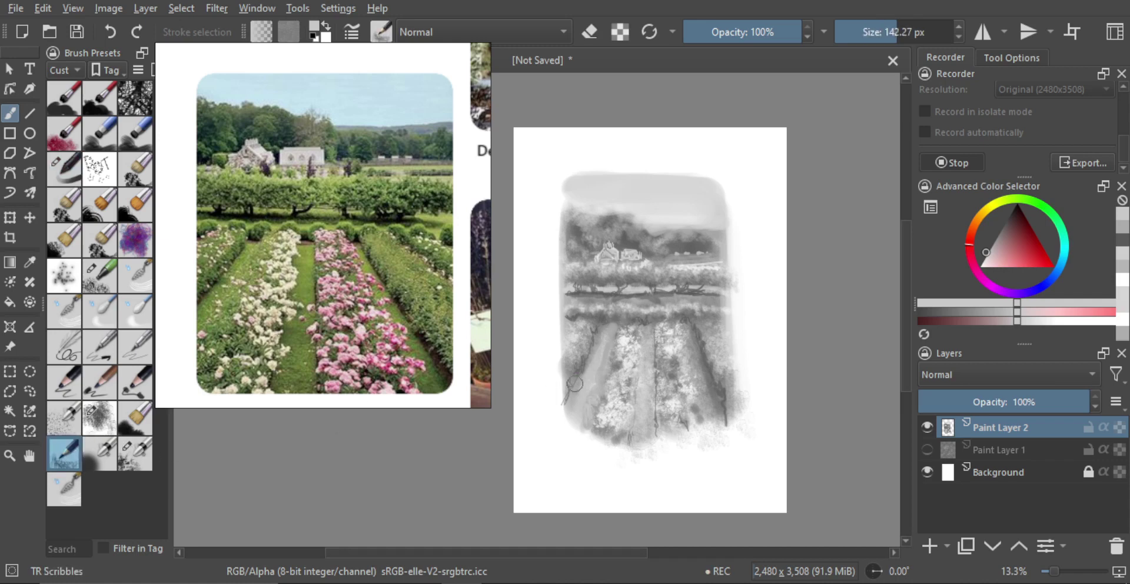
ctrl+click(612, 407)
mouse_move(586, 423)
mouse_down()
mouse_move(596, 387)
mouse_move(596, 409)
mouse_move(606, 396)
mouse_move(612, 336)
mouse_move(609, 364)
mouse_up()
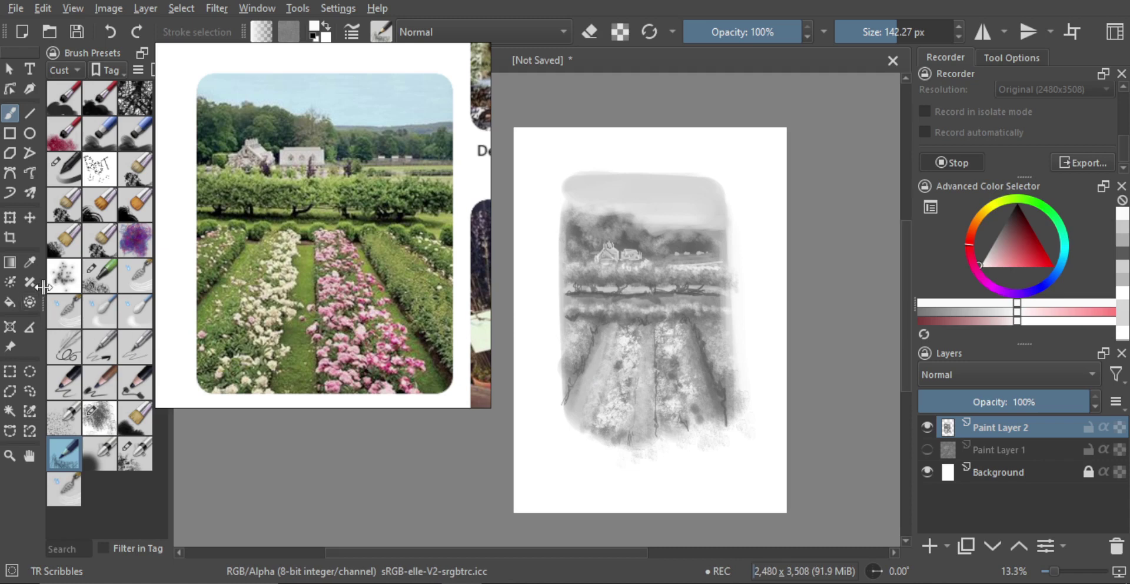
Switch to the TR Glitter brush with the light color and try glitter dabs over the central flower rows.
click(65, 276)
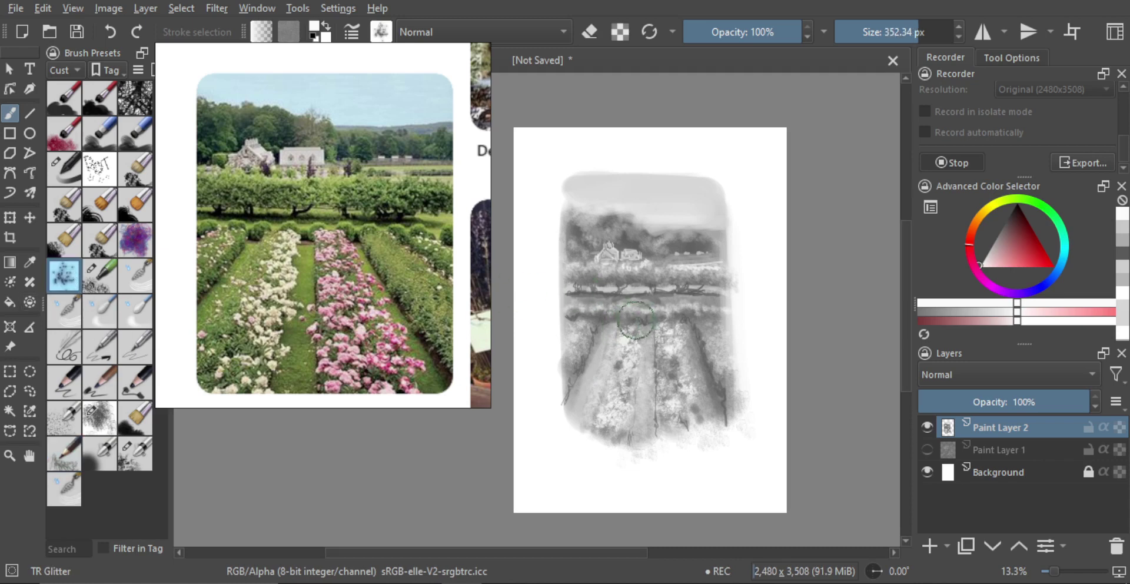
key(c)
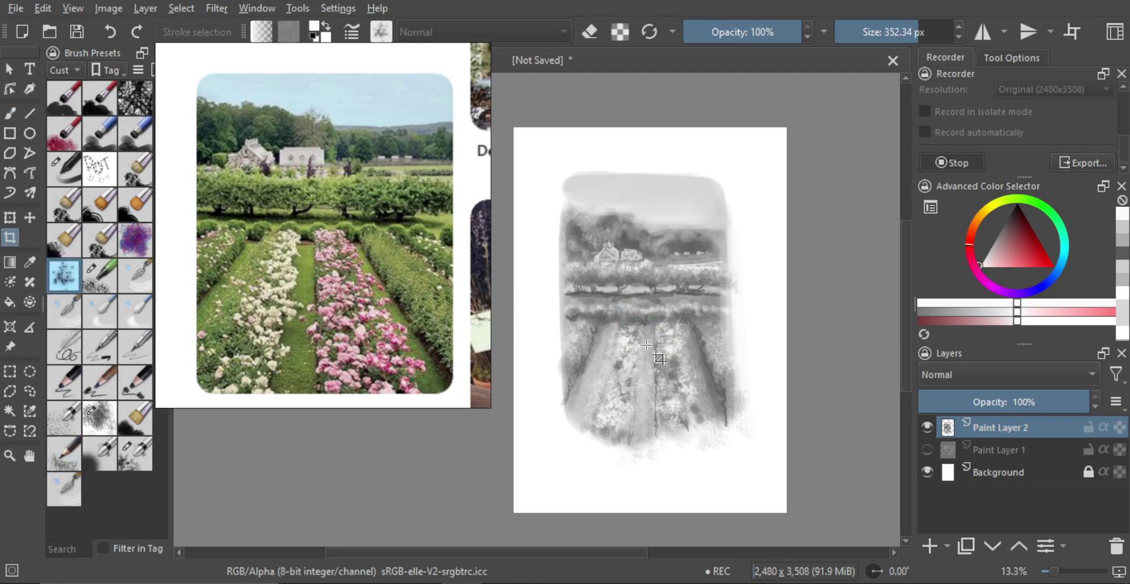
drag(1008, 212, 1002, 225)
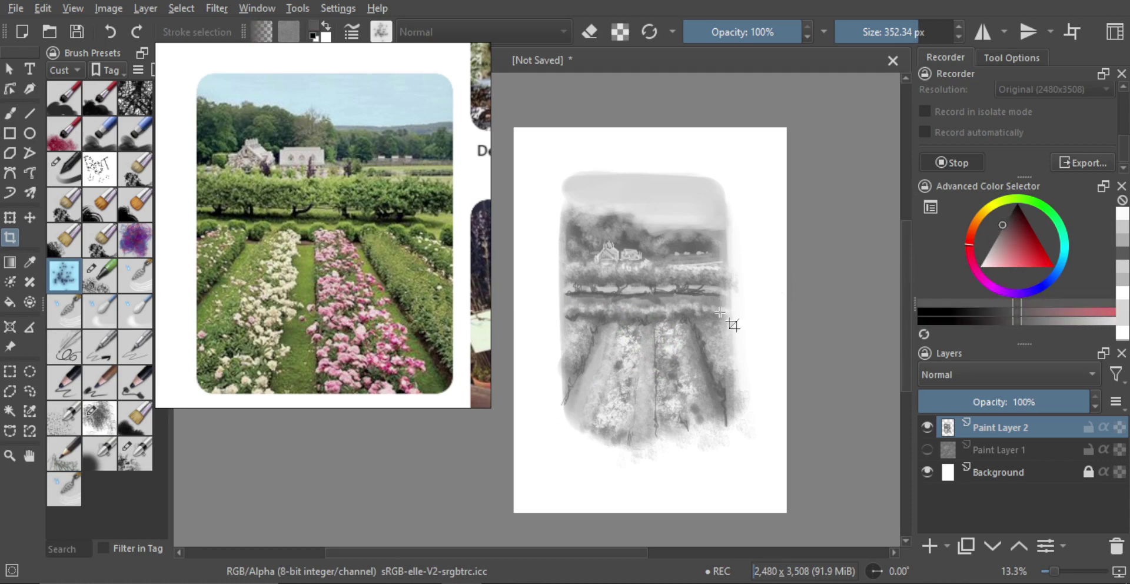
key(b)
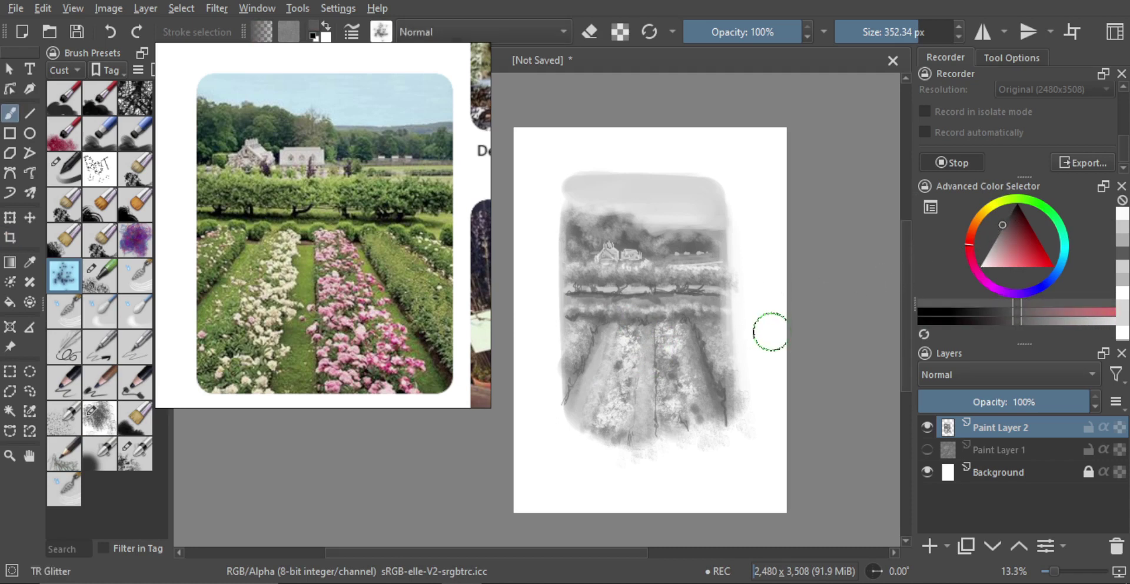
key(x)
drag(669, 328, 675, 310)
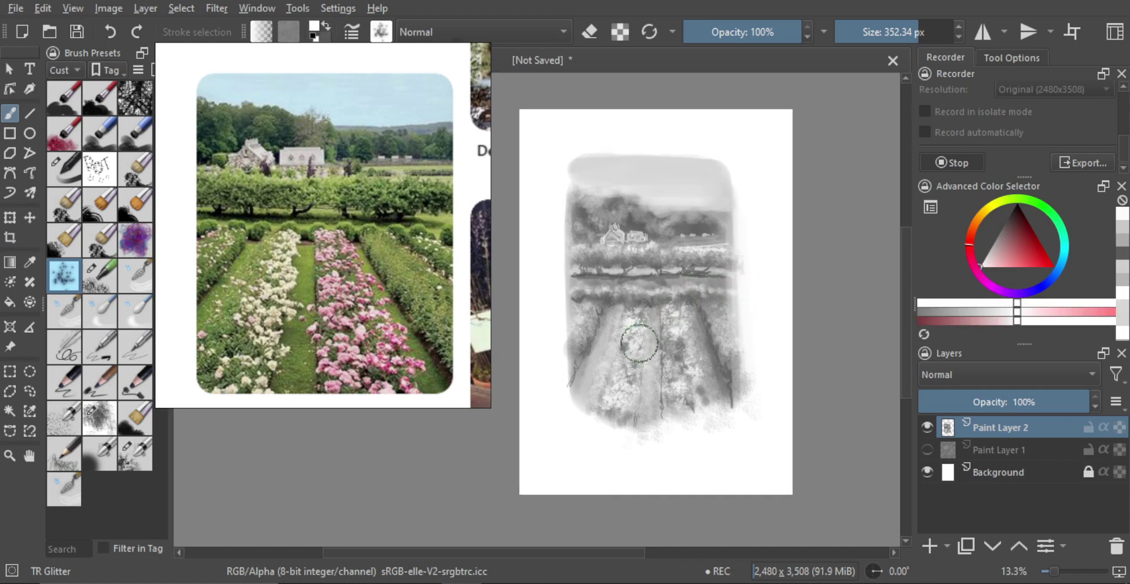
mouse_move(637, 341)
shift+mouse_down()
mouse_move(612, 356)
mouse_move(638, 346)
mouse_move(638, 325)
mouse_move(641, 348)
mouse_move(621, 345)
mouse_move(640, 321)
mouse_move(636, 406)
mouse_move(660, 357)
shift+mouse_up()
key(ctrl+z)
key(ctrl+z)
Add a new paint layer and scatter light glitter texture over the flower beds at 200.88 px and the hedges at 169.02 px.
click(929, 546)
key(ctrl+z)
drag(631, 310, 624, 400)
key(ctrl+z)
key(bracketright)
mouse_move(657, 363)
mouse_down()
mouse_move(683, 329)
mouse_move(741, 396)
mouse_move(734, 332)
mouse_up()
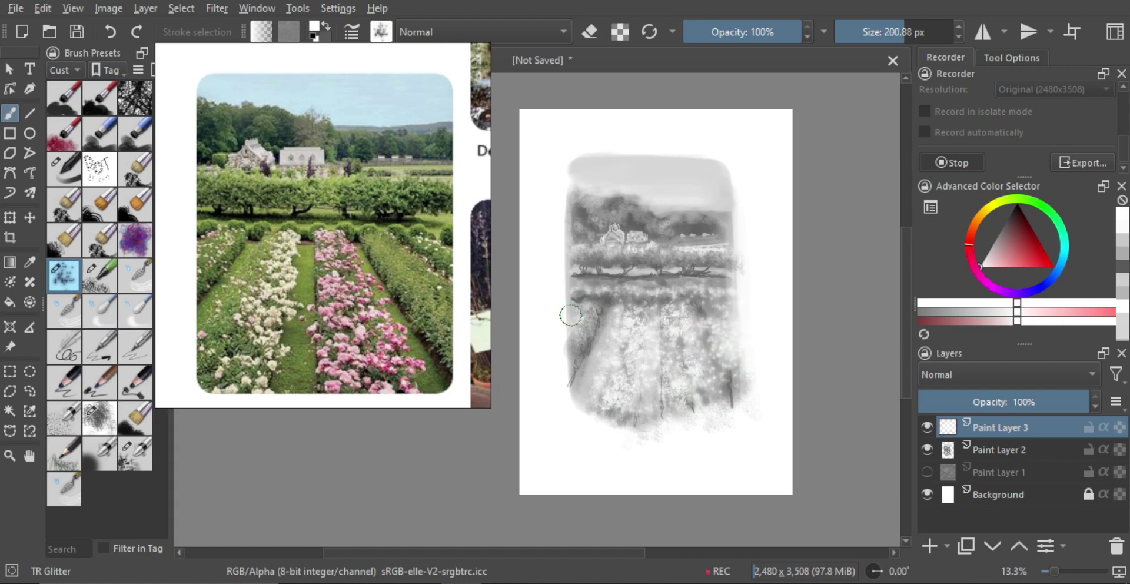
drag(572, 316, 570, 368)
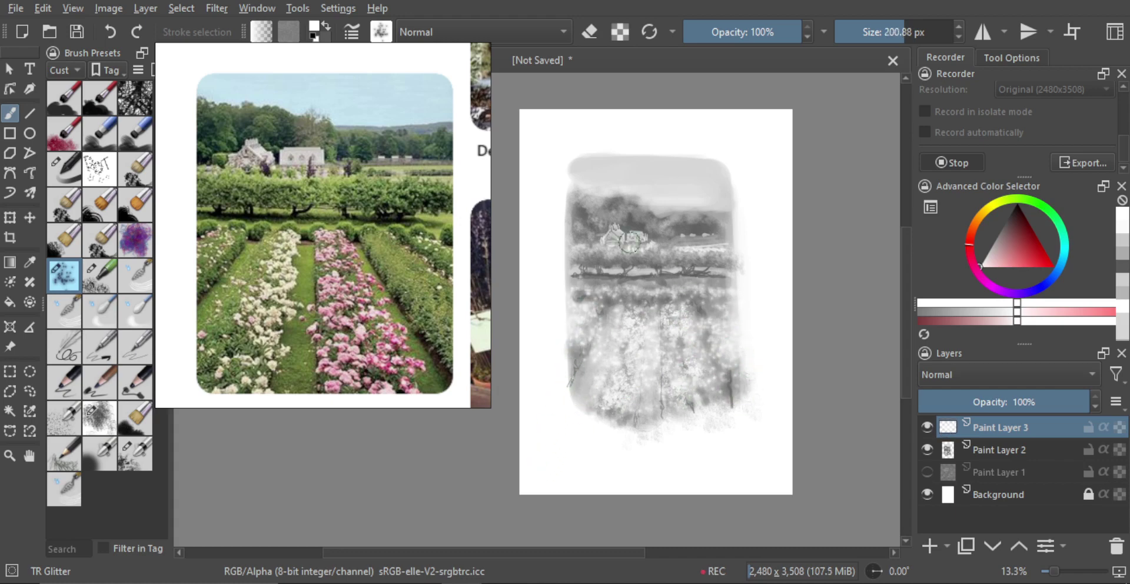
key(bracketleft)
key(bracketleft)
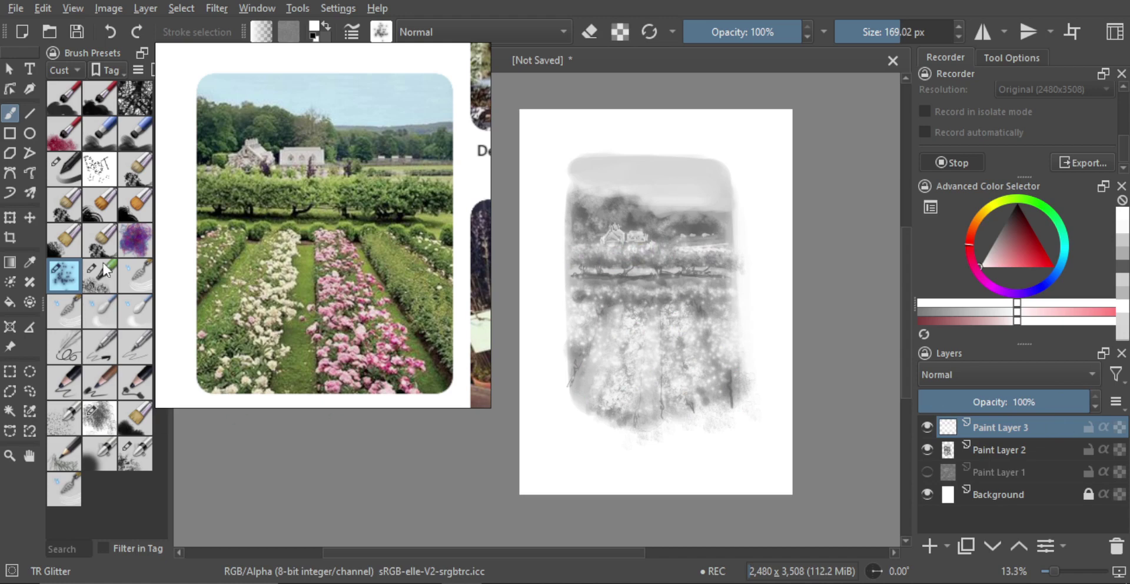
Erase the glitter from the left and central garden paths using TR Brush Skin, at about 90 px for the left path.
click(70, 179)
key(e)
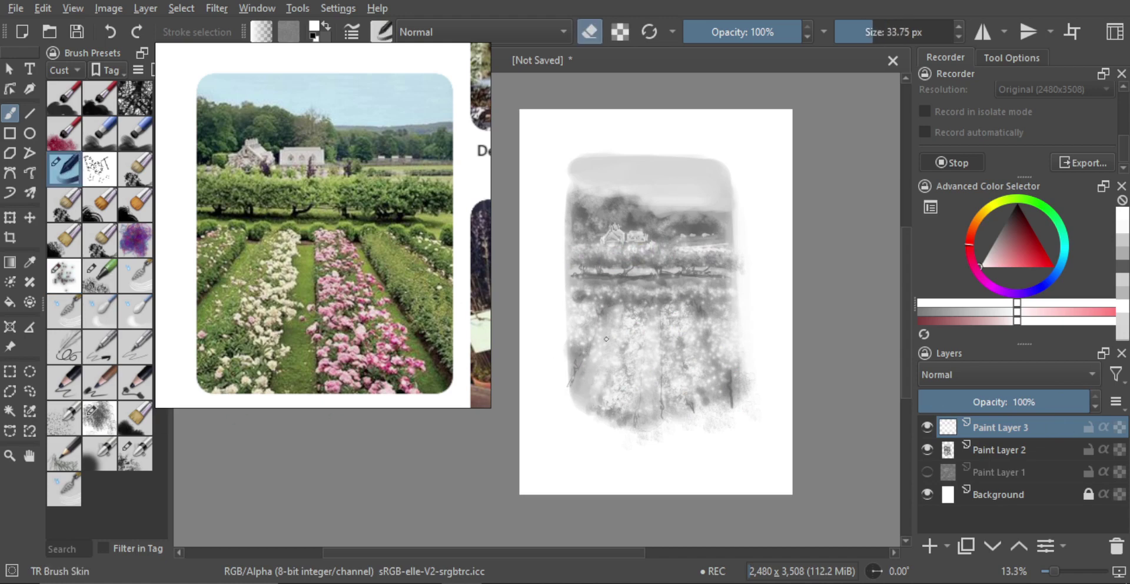
key(ctrl+z)
drag(586, 389, 616, 389)
drag(605, 324, 584, 385)
drag(615, 309, 586, 411)
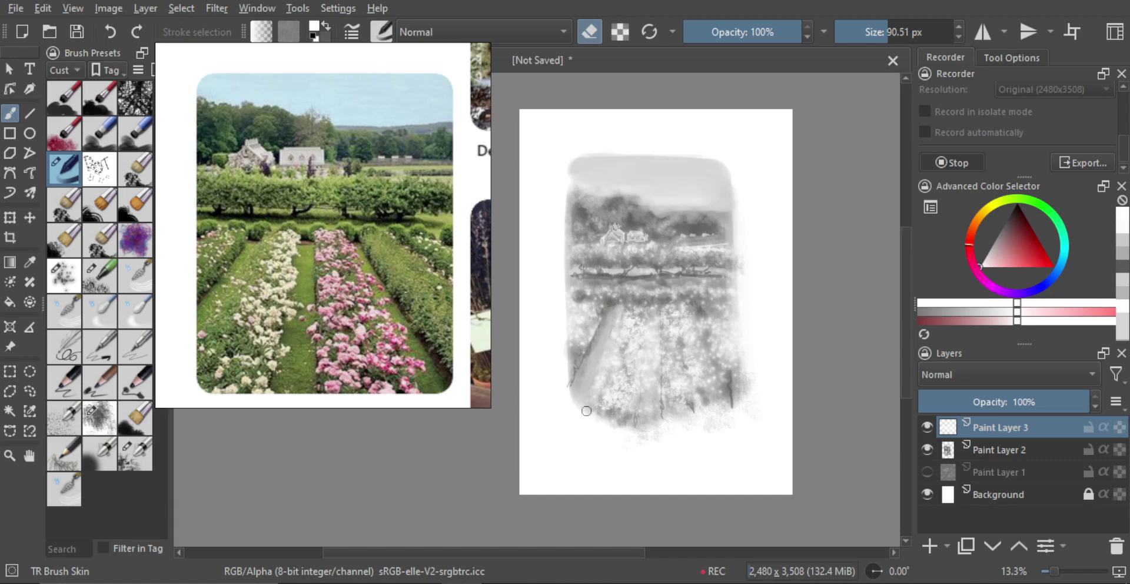
drag(624, 356, 633, 355)
mouse_move(652, 309)
mouse_down()
mouse_move(650, 414)
mouse_move(654, 313)
mouse_move(661, 422)
mouse_up()
Erase the glitter along the right garden path at about 122.60 px, redoing the strokes to follow its slanted edges.
drag(695, 336, 699, 336)
mouse_move(696, 298)
mouse_down()
mouse_move(719, 391)
mouse_move(716, 346)
mouse_move(726, 350)
mouse_move(732, 401)
mouse_up()
key(ctrl+z)
key(ctrl+z)
key(ctrl+z)
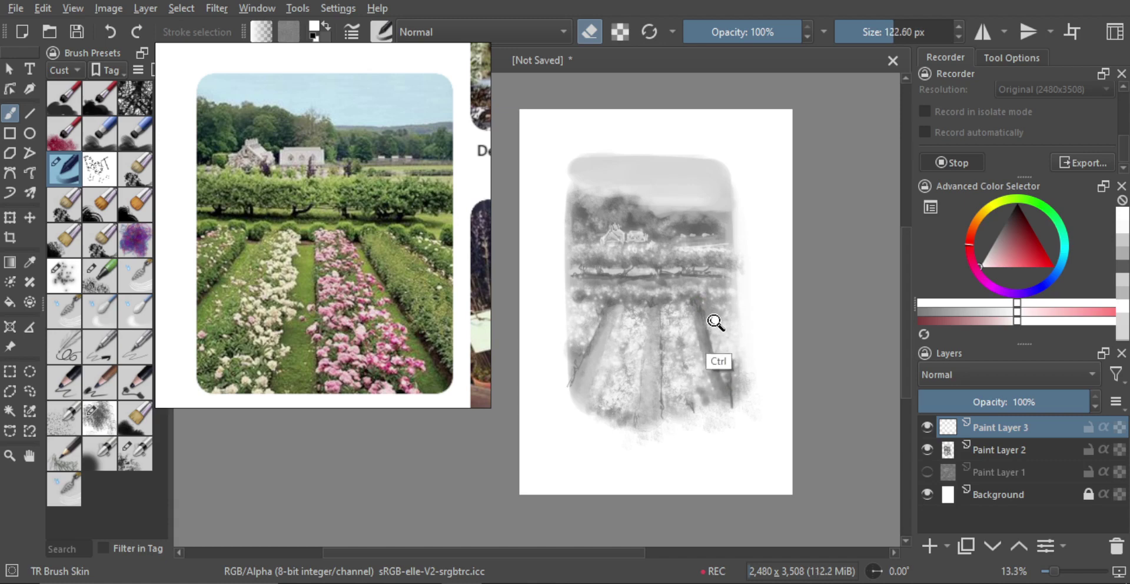
drag(700, 329, 708, 329)
drag(696, 303, 701, 321)
drag(704, 351, 724, 408)
drag(691, 312, 719, 394)
Erase the glitter from the hedge trunk strip and clean up the right path at 110.50 px.
drag(767, 345, 770, 344)
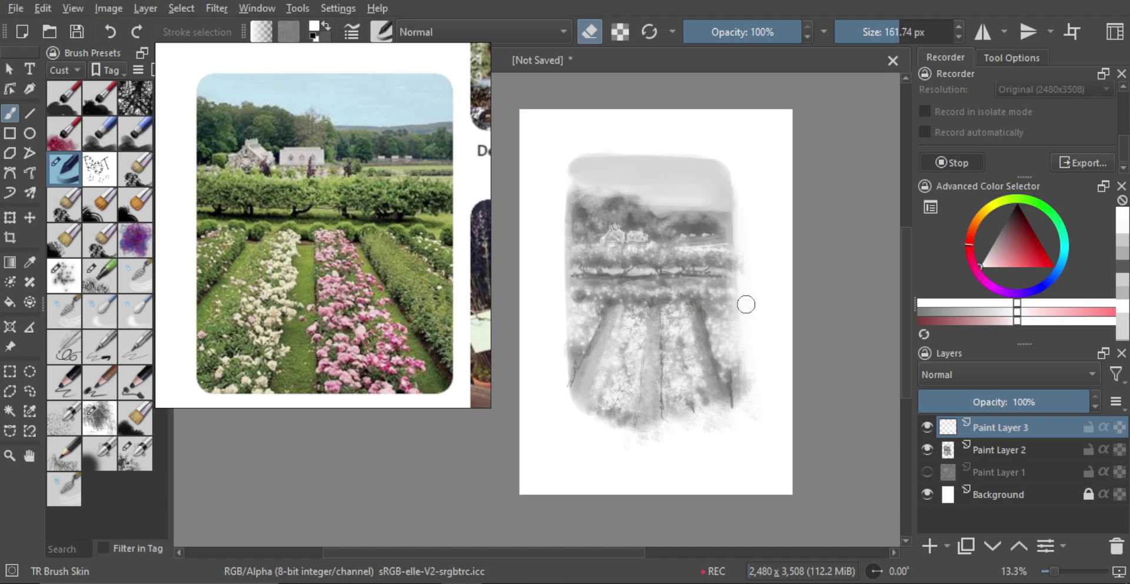
key(bracketleft)
key(bracketleft)
key(bracketleft)
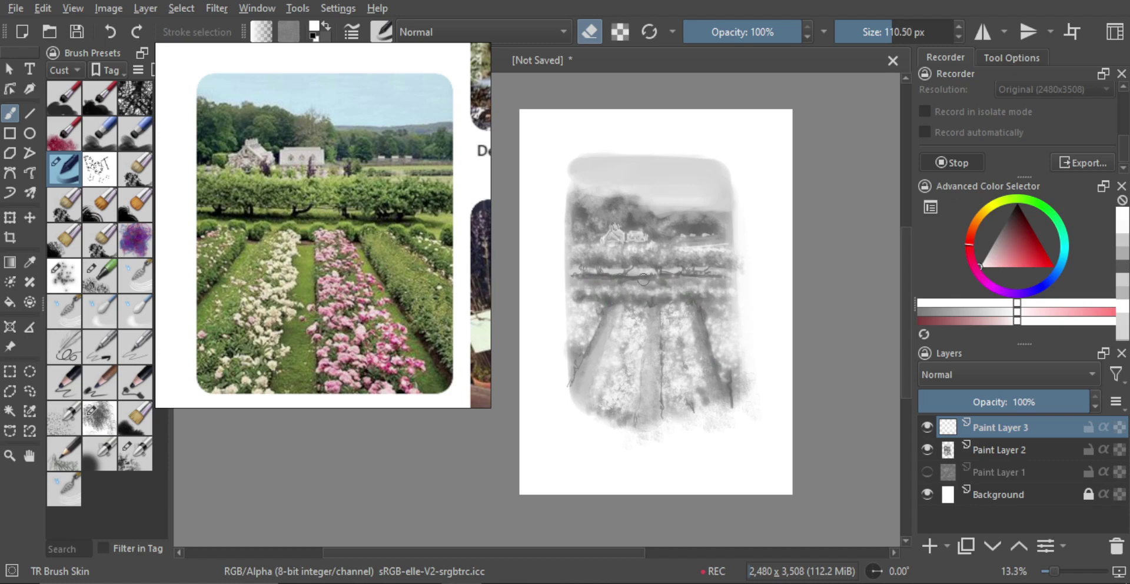
drag(584, 272, 713, 274)
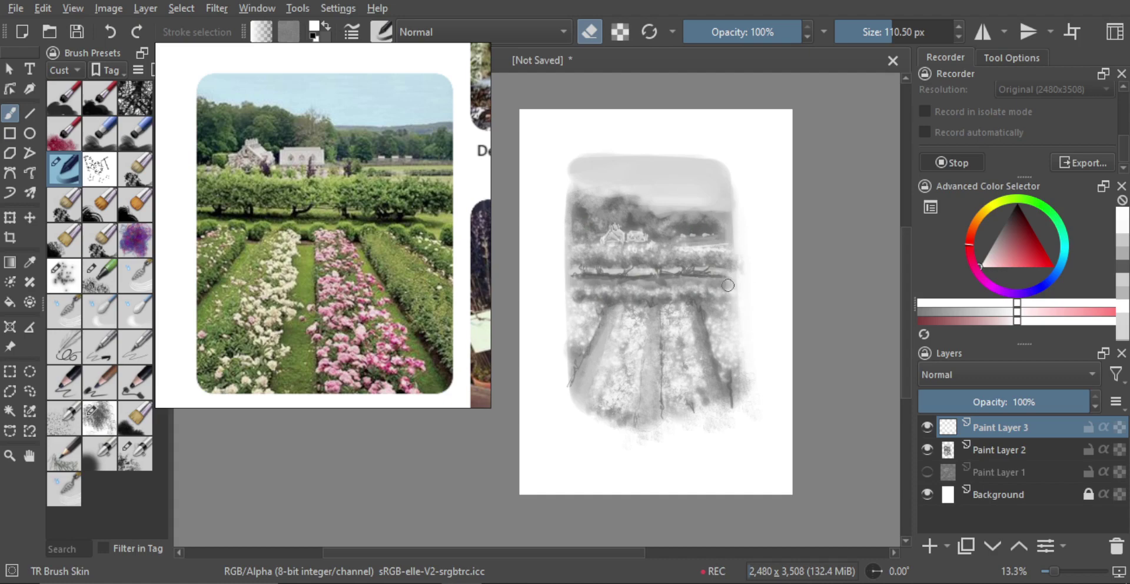
scroll(730, 307, down, 4)
drag(703, 306, 733, 404)
drag(698, 357, 713, 348)
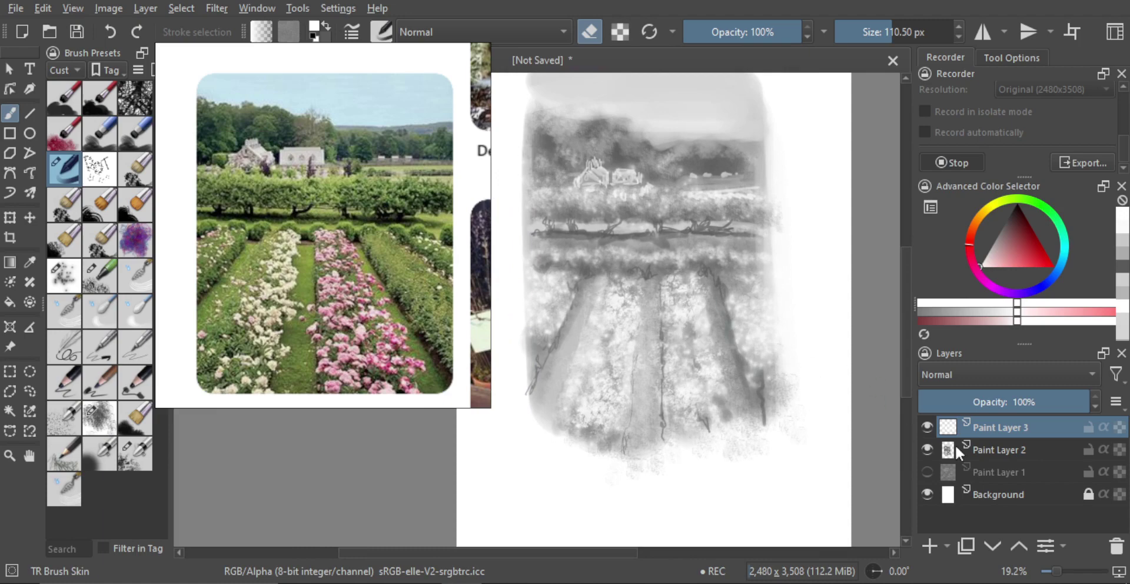
Compare the painting with and without the glitter layer, lower that layer's opacity to 66%, and merge it into Paint Layer 2.
click(927, 426)
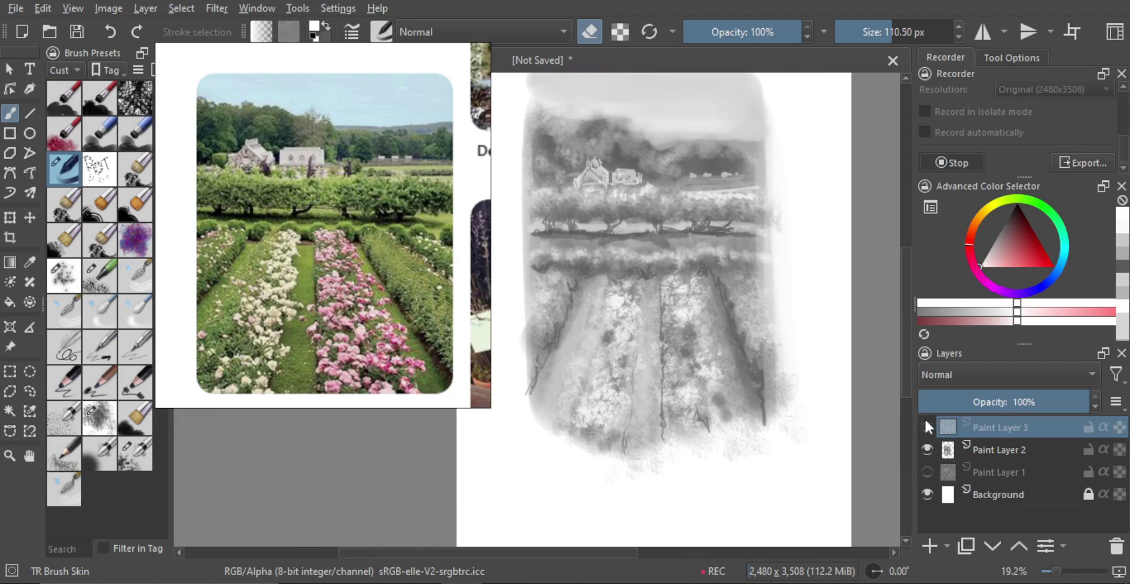
click(926, 427)
drag(1057, 402, 1010, 406)
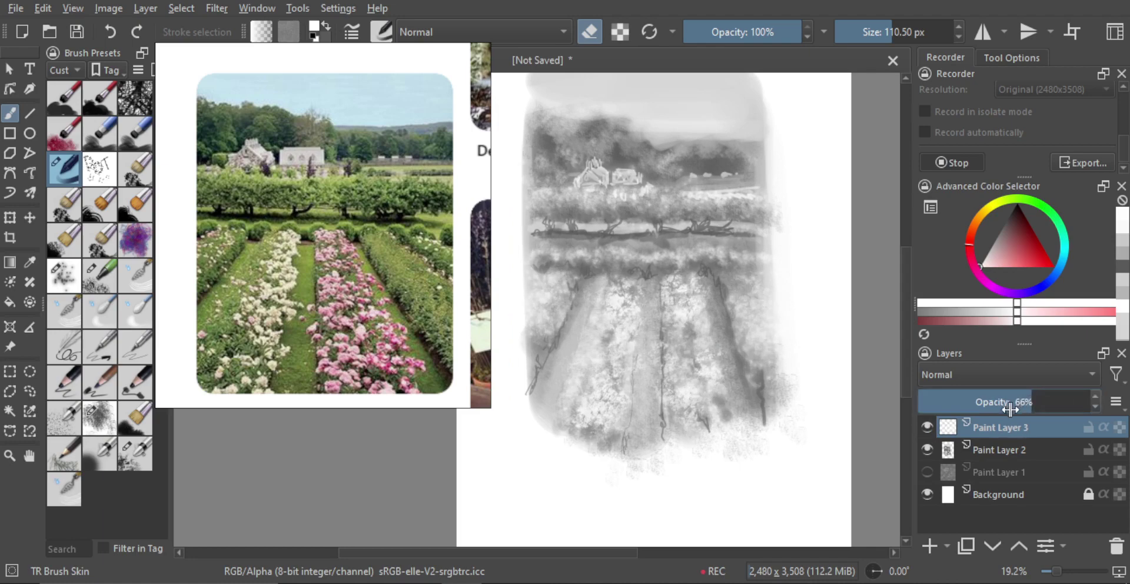
key(shift+Delete)
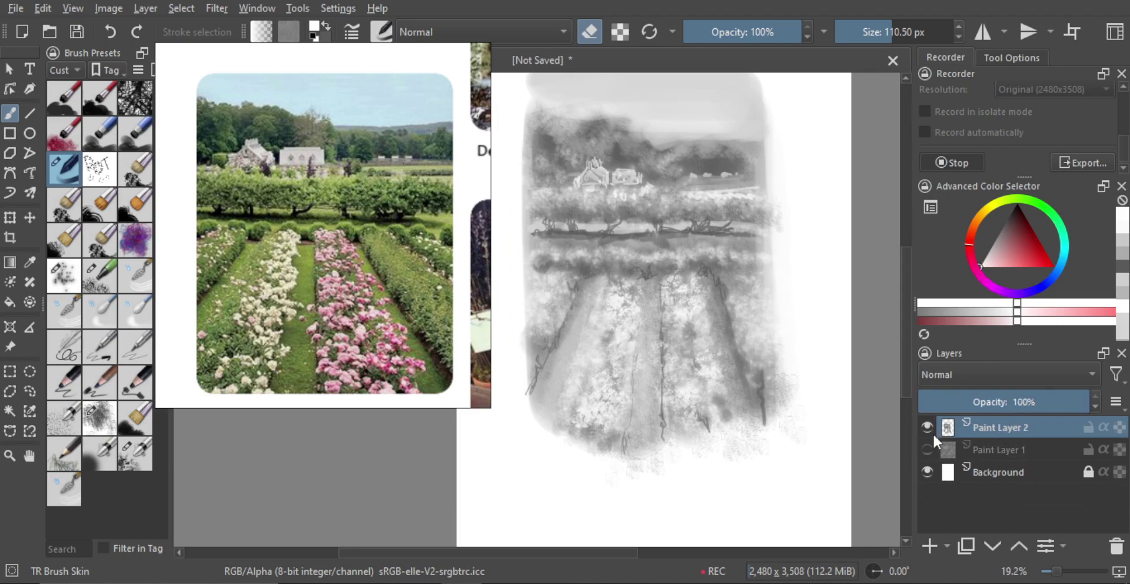
Hide the garden painting's layer and add an empty paint layer for a new study.
click(928, 426)
click(927, 544)
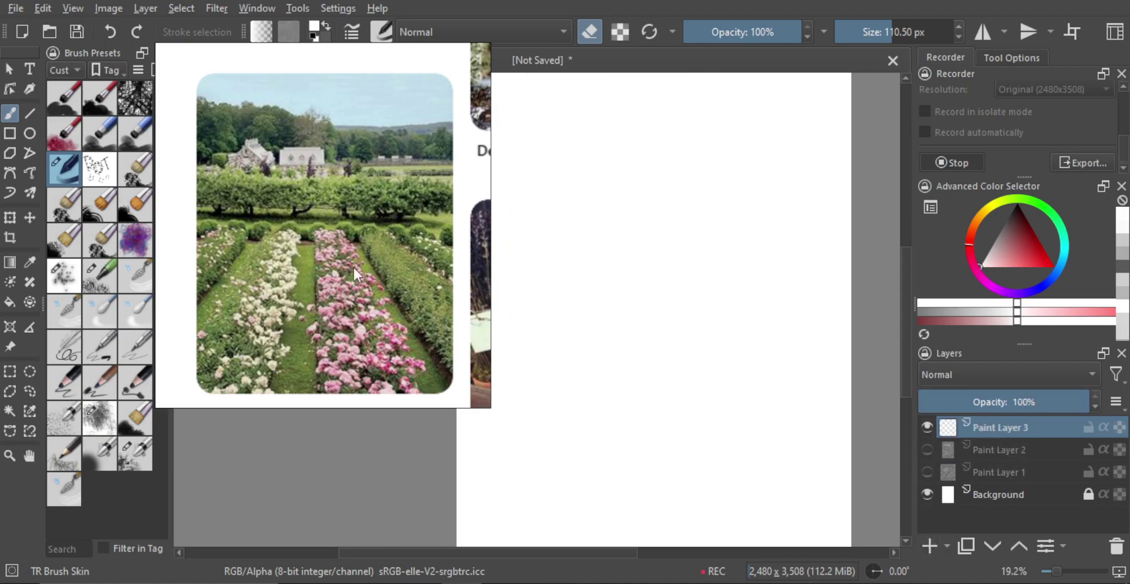
Browse the garden and landscape collections on the reference board for a new subject, enlarging the pagoda photo with the snowy mountain.
scroll(352, 266, down, 15)
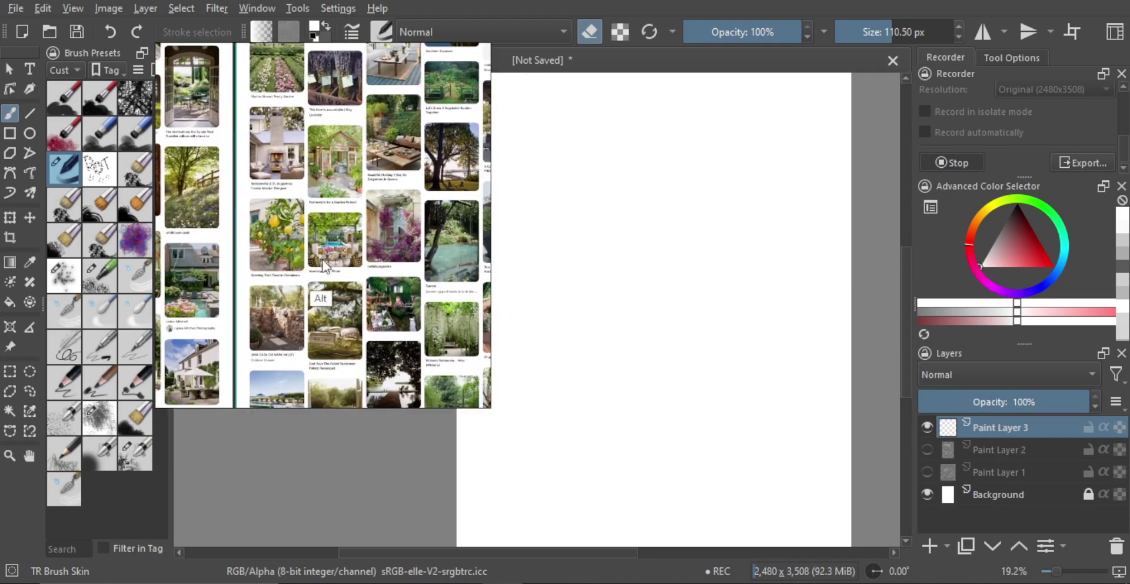
scroll(330, 268, down, 5)
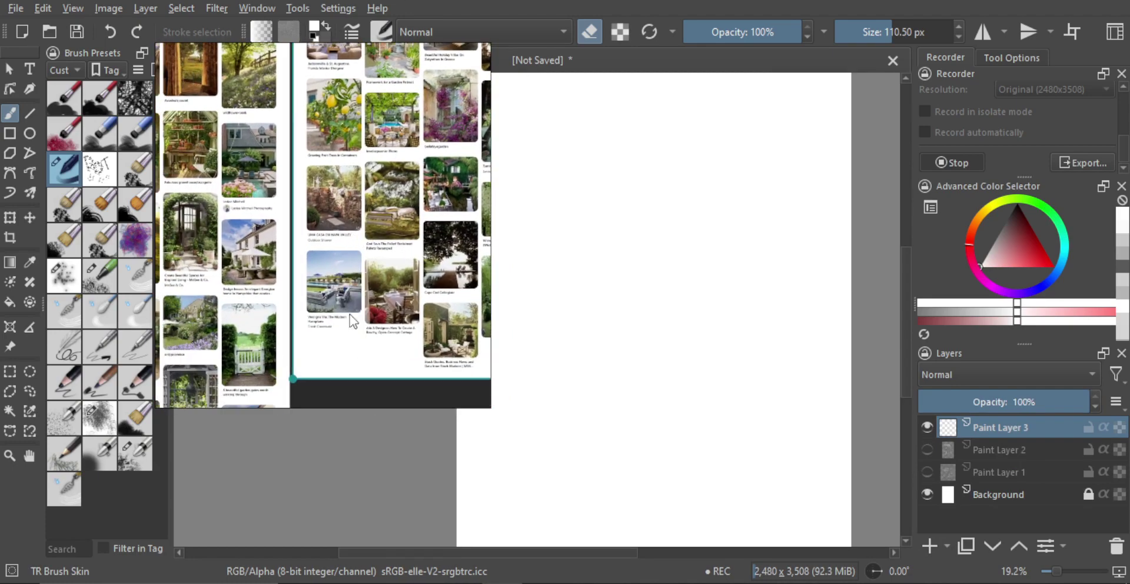
scroll(352, 321, up, 5)
scroll(391, 264, down, 8)
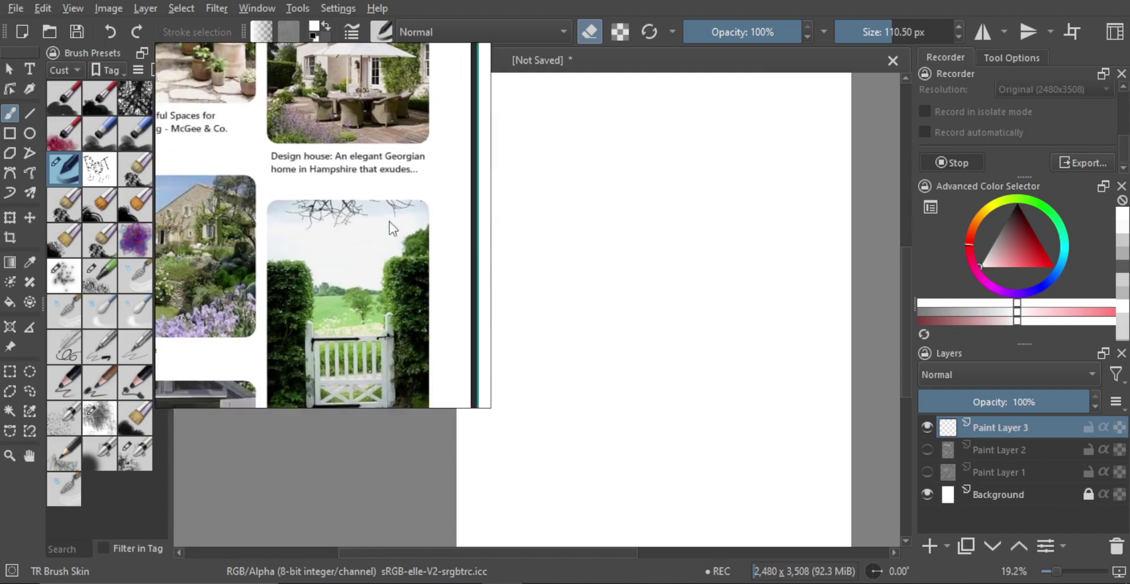
scroll(358, 270, down, 6)
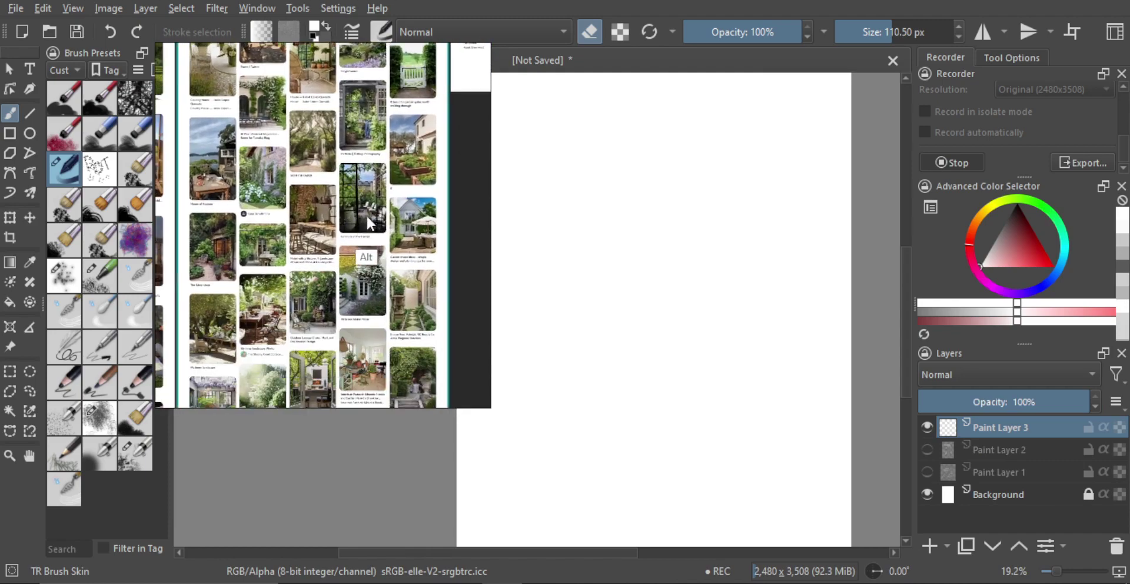
scroll(357, 195, down, 1)
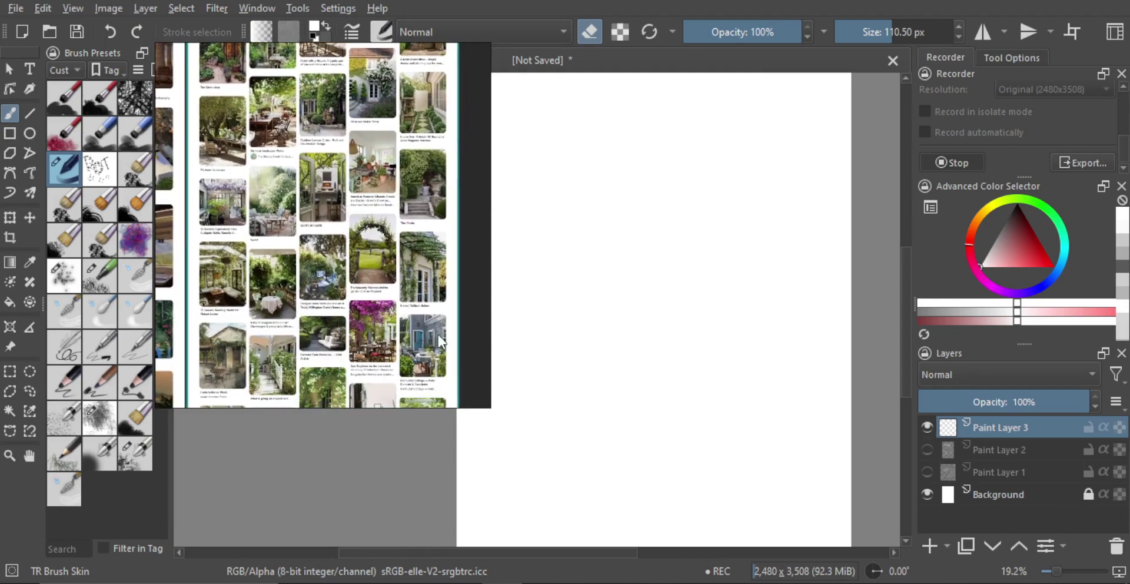
drag(484, 404, 574, 497)
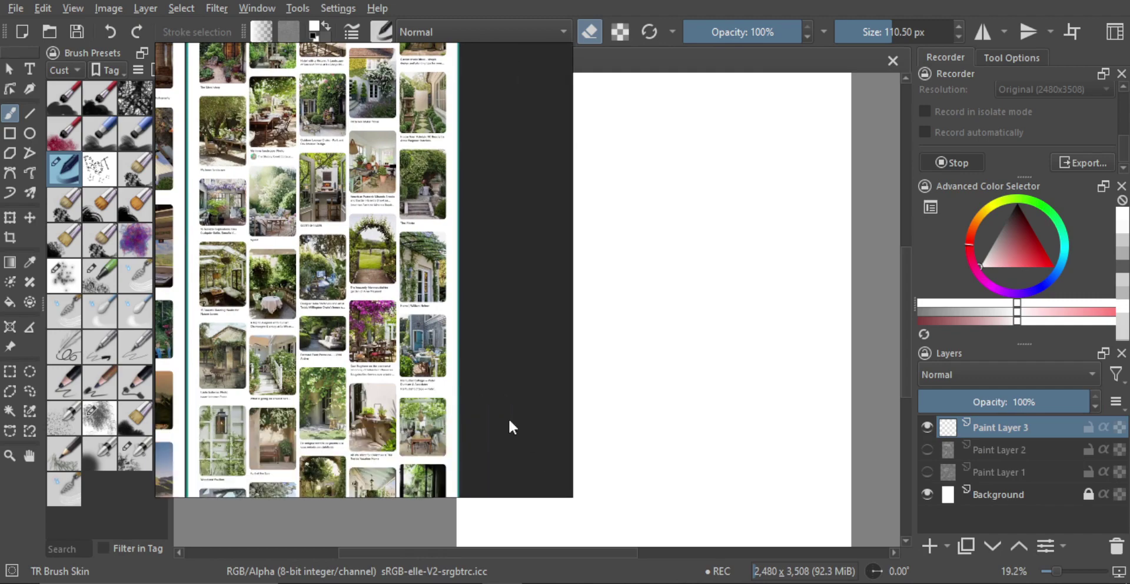
scroll(371, 394, down, 2)
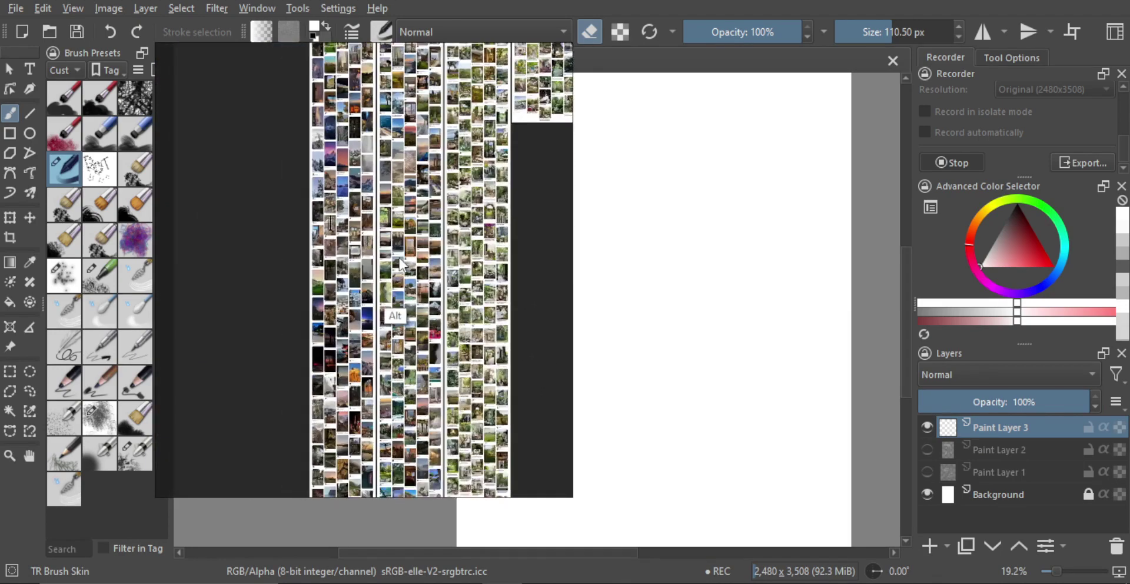
scroll(440, 251, up, 2)
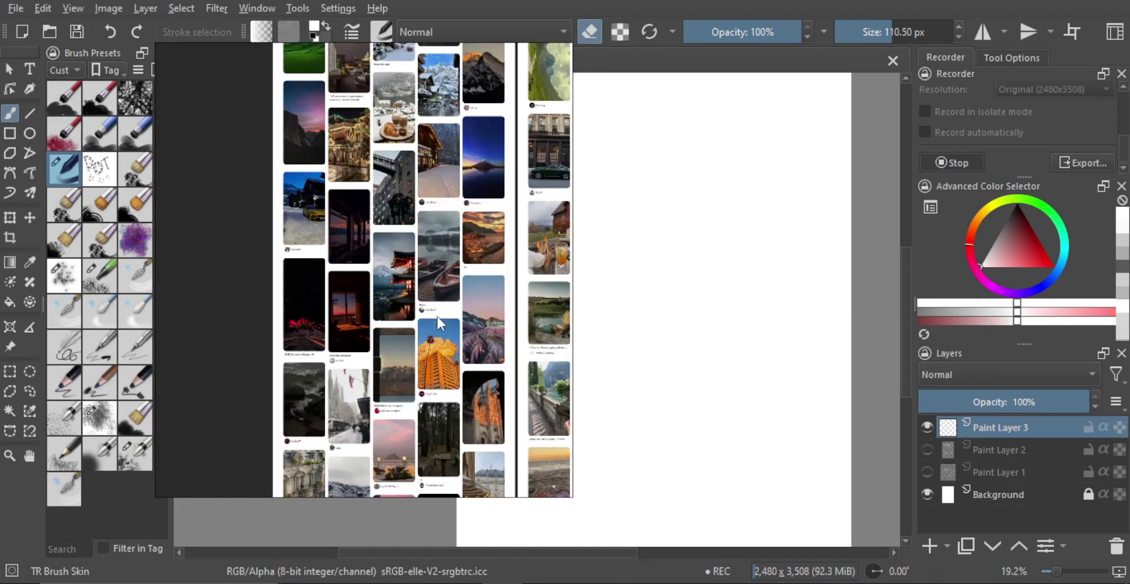
scroll(406, 248, up, 3)
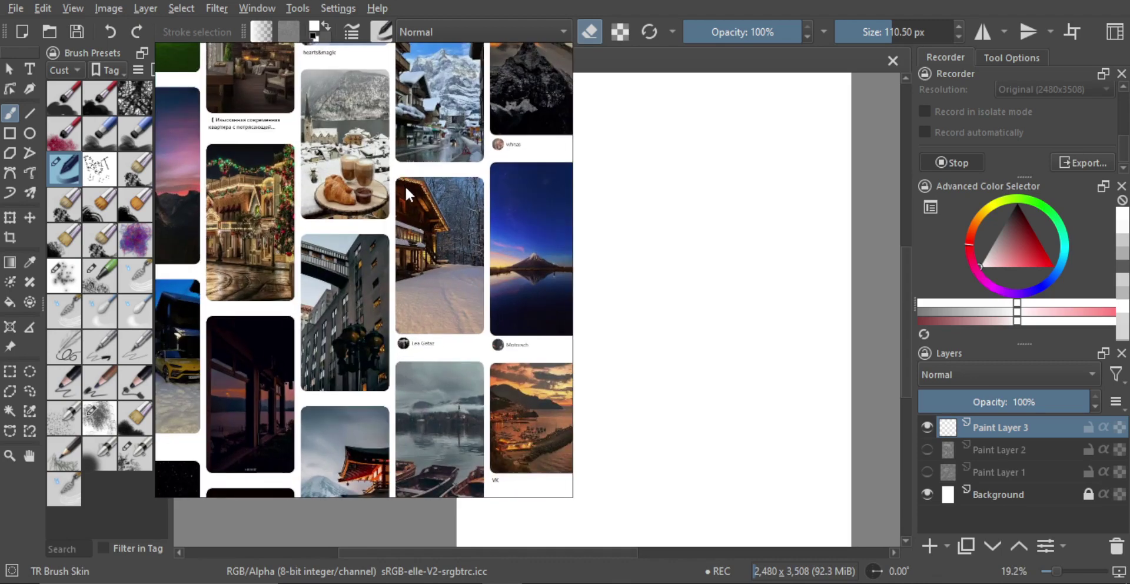
scroll(408, 199, down, 5)
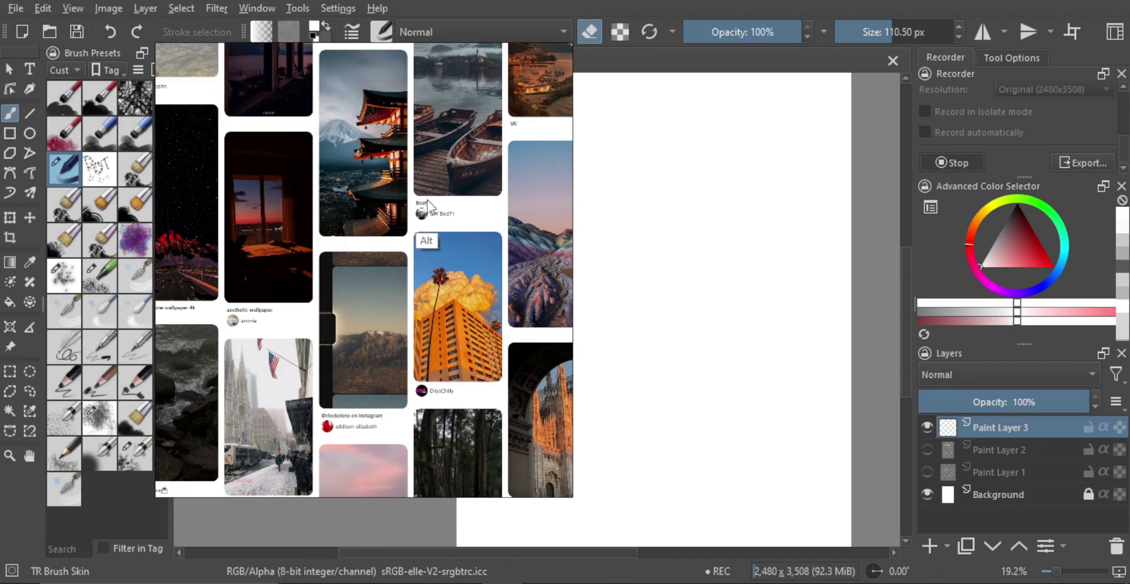
scroll(428, 201, up, 5)
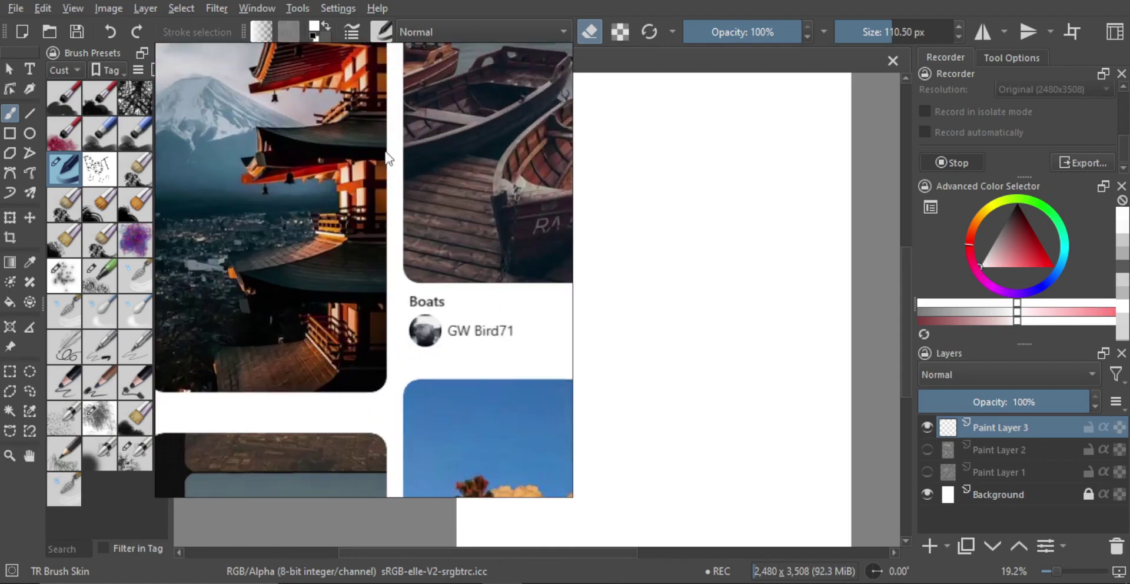
scroll(394, 271, up, 3)
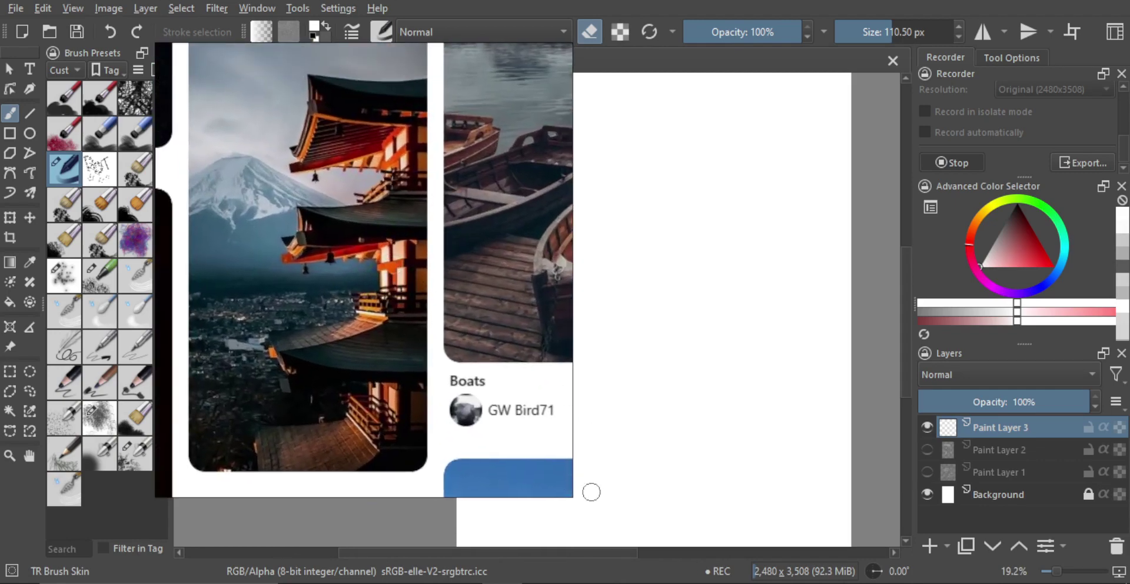
Shrink the reference window and frame the whole pagoda and mountain photo inside it.
drag(573, 497, 458, 440)
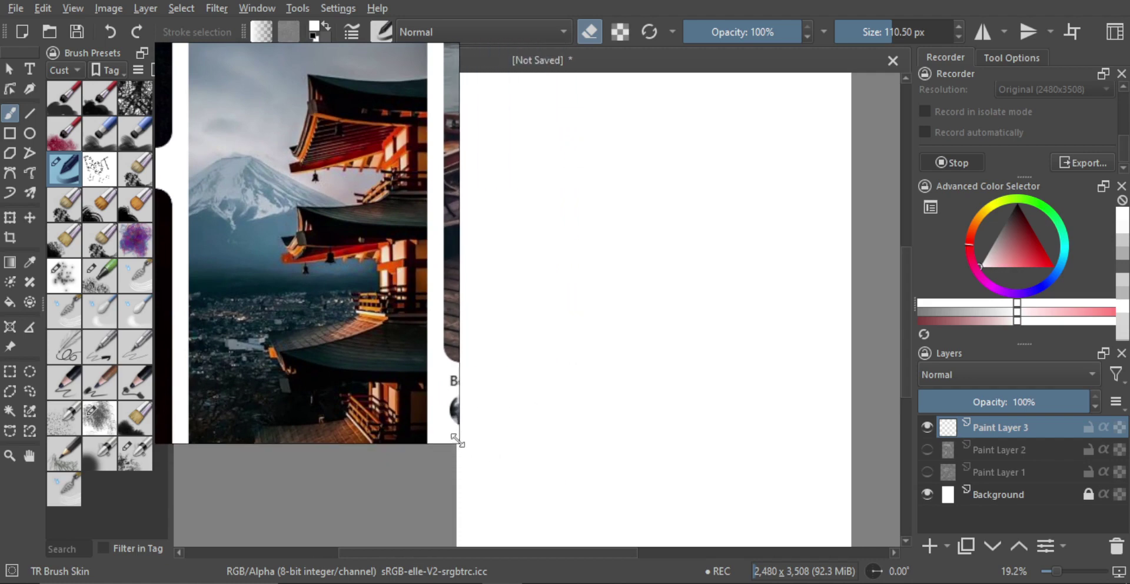
scroll(386, 355, down, 3)
scroll(352, 329, up, 3)
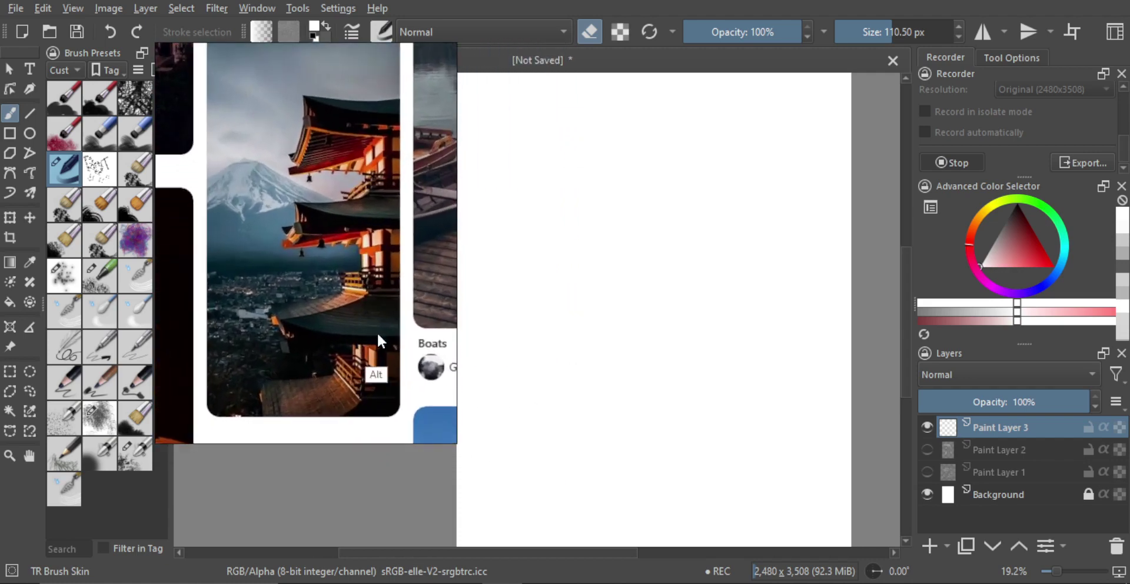
scroll(384, 339, down, 1)
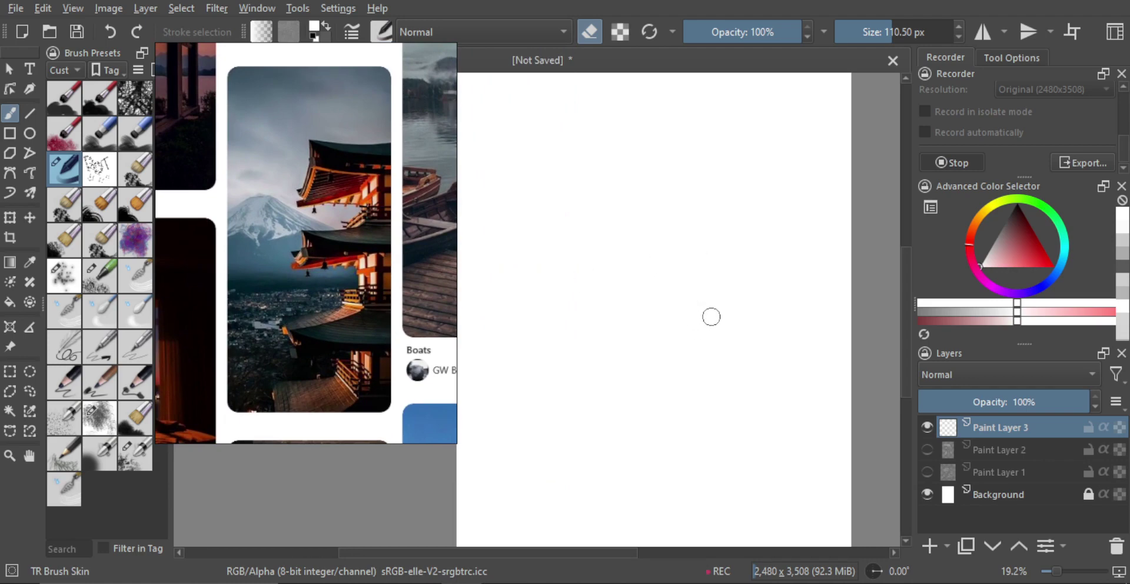
With a dark grey 33.75 px brush, outline the pagoda tower using straight verticals about 1423 and 1986 px long joined by slanted strokes.
key(m)
key(m)
key(e)
key(x)
mouse_move(713, 299)
mouse_down()
mouse_move(712, 311)
mouse_move(688, 312)
mouse_move(698, 286)
mouse_move(731, 263)
mouse_move(708, 271)
mouse_move(713, 228)
mouse_move(681, 375)
mouse_up()
key(v)
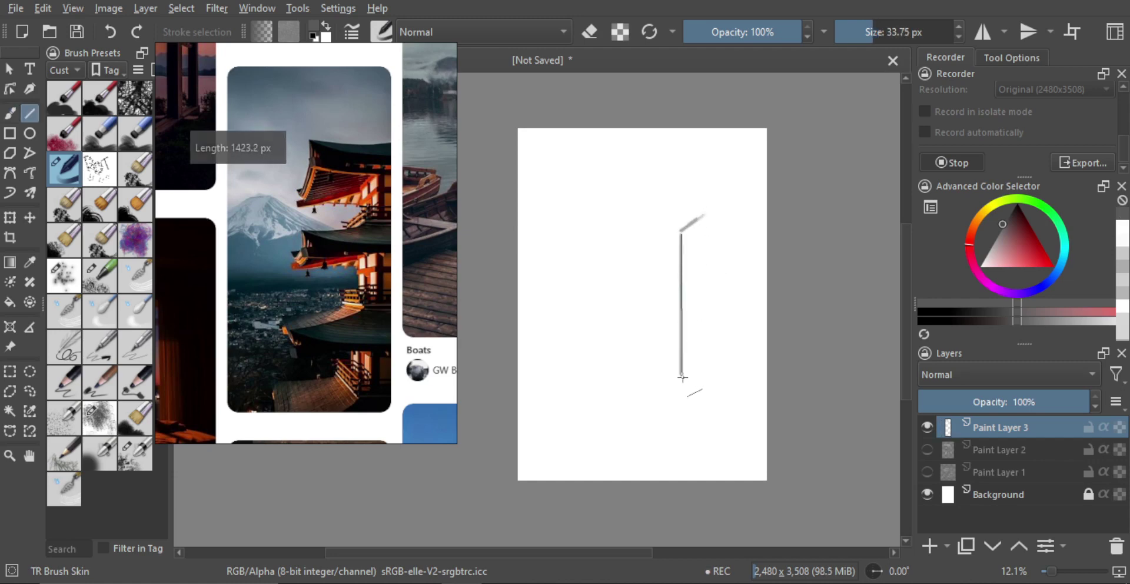
drag(706, 210, 709, 409)
key(b)
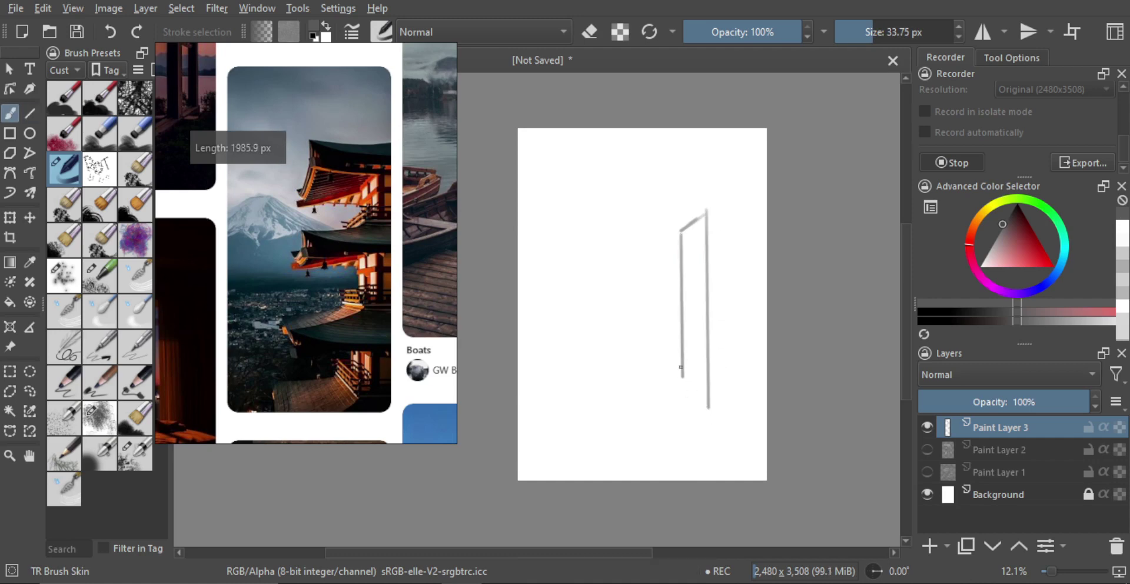
drag(682, 374, 708, 409)
key(ctrl+z)
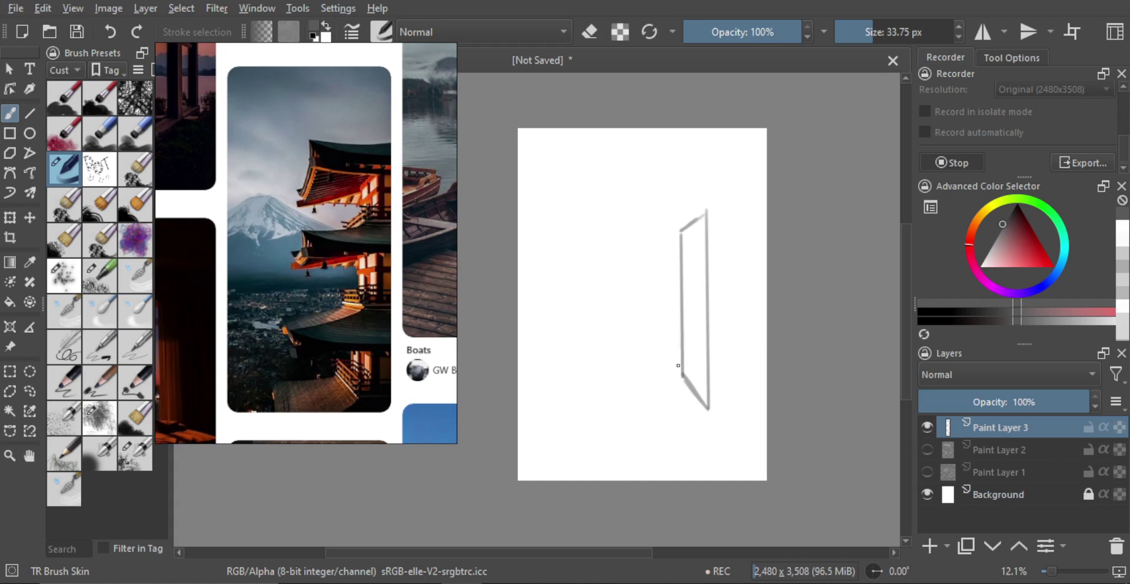
Sketch the block at the tower's foot and the outline of the lowest roof flaring out to its left.
mouse_move(683, 384)
mouse_down()
mouse_move(711, 380)
mouse_move(712, 407)
mouse_move(678, 408)
mouse_up()
mouse_move(658, 393)
mouse_down()
mouse_move(669, 407)
mouse_move(656, 355)
mouse_up()
key(ctrl+z)
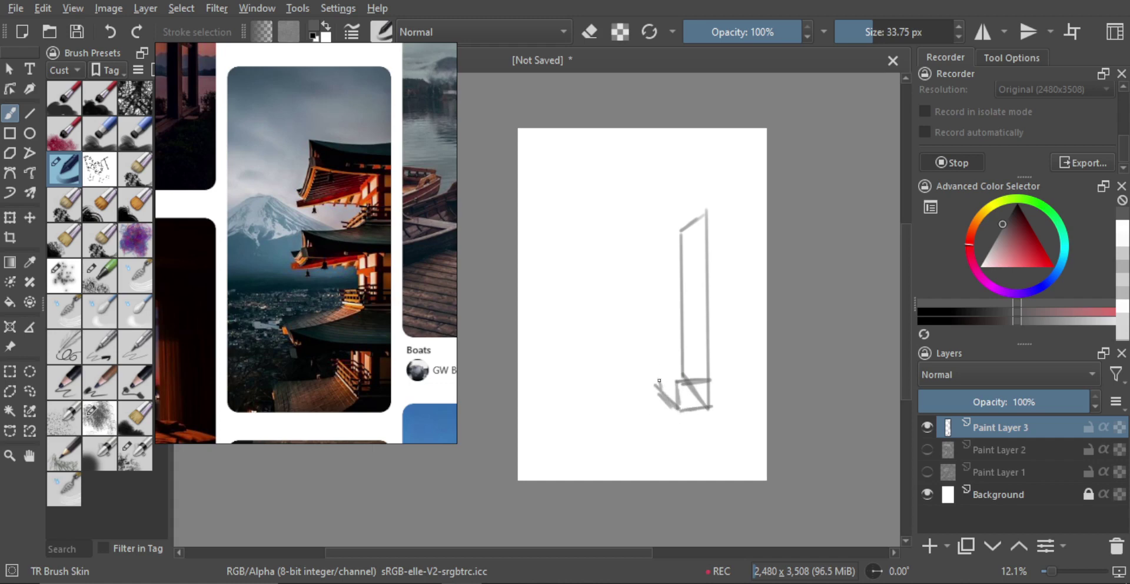
drag(660, 394, 658, 357)
drag(658, 362, 671, 381)
mouse_move(655, 387)
mouse_down()
mouse_move(579, 383)
mouse_move(599, 451)
mouse_up()
drag(585, 390, 599, 452)
drag(681, 412, 646, 465)
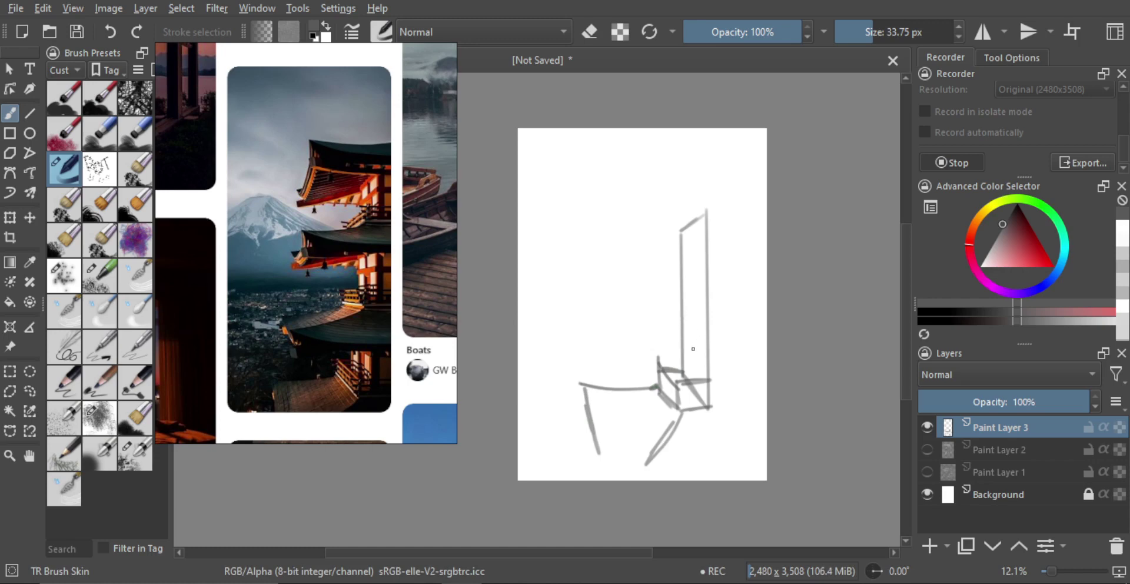
Sketch the next roof tier above the base with curved eaves meeting the tower, and reinforce the lowest roof's left edge.
drag(586, 335, 709, 356)
drag(624, 344, 701, 357)
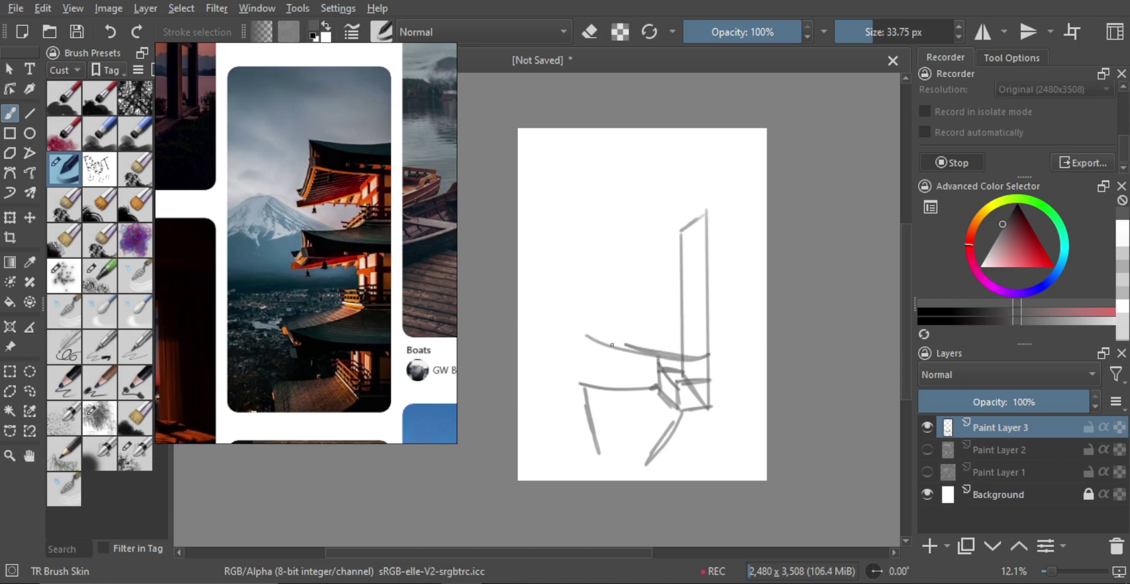
drag(605, 340, 704, 361)
mouse_move(587, 345)
mouse_down()
mouse_move(674, 312)
mouse_move(651, 325)
mouse_move(704, 321)
mouse_up()
key(ctrl+z)
key(ctrl+z)
drag(673, 322, 699, 322)
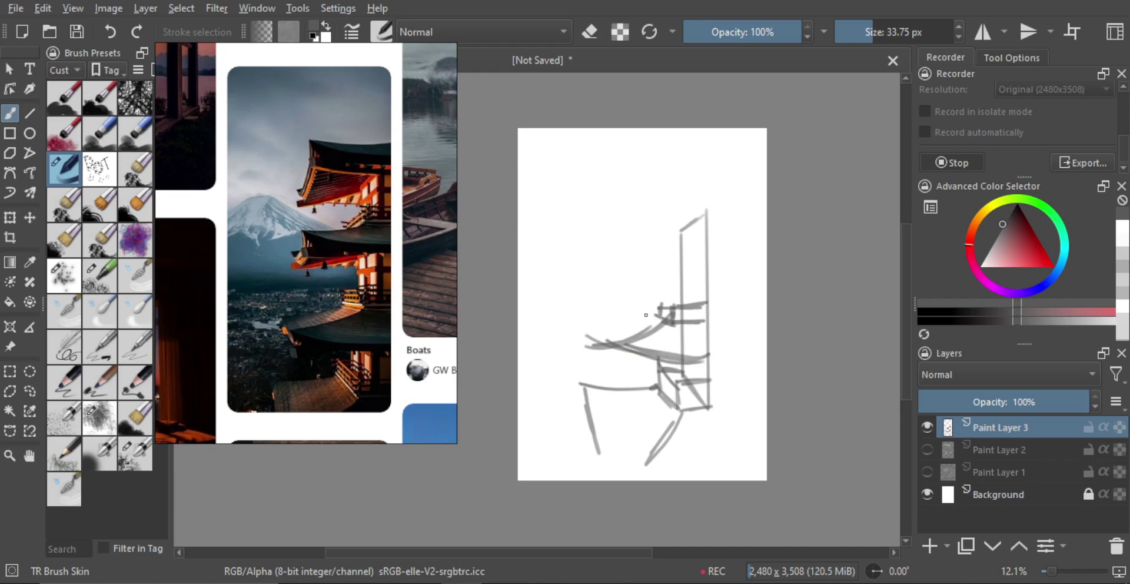
drag(657, 312, 590, 329)
drag(588, 395, 610, 462)
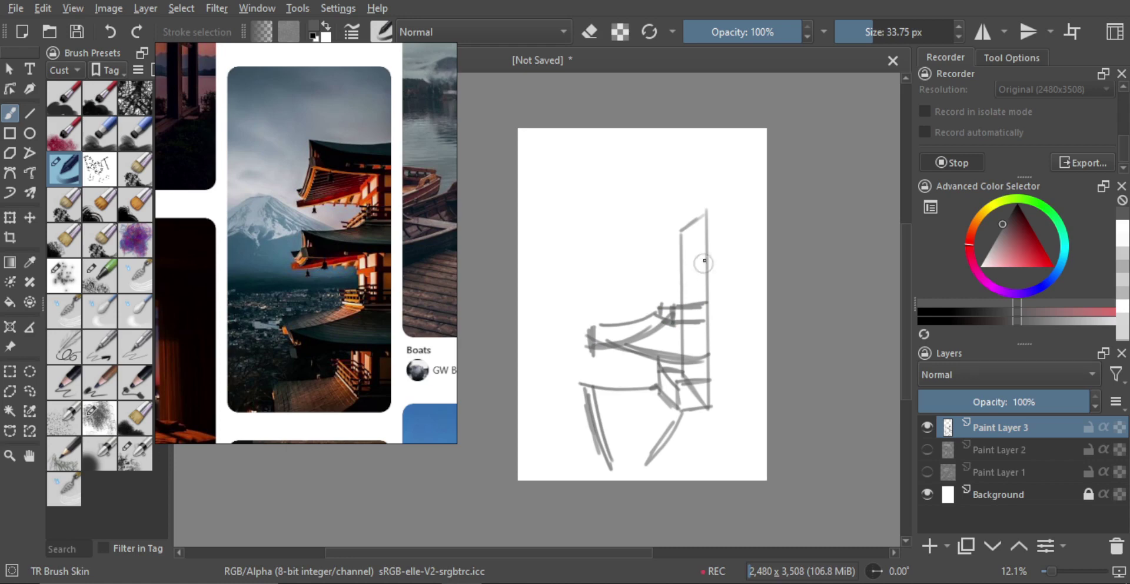
Sketch the upper roof tier with a 36.07 px brush and extend the tower's outline above it with slanted and vertical strokes.
drag(632, 230, 702, 259)
key(ctrl+z)
shift+click(648, 245)
mouse_move(623, 235)
mouse_down()
mouse_move(711, 256)
mouse_move(698, 257)
mouse_up()
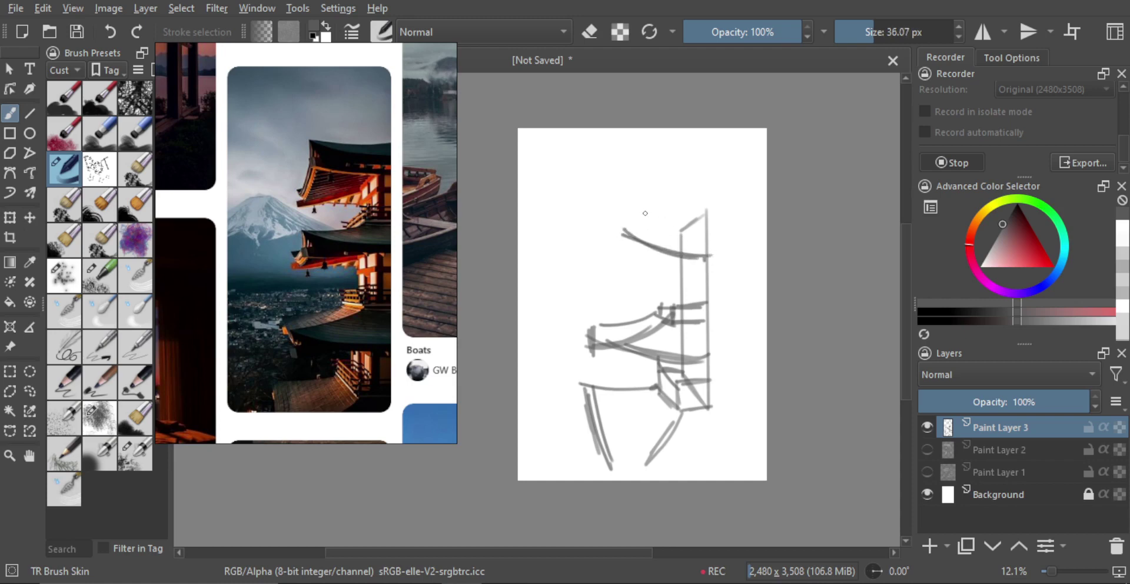
drag(613, 256, 675, 259)
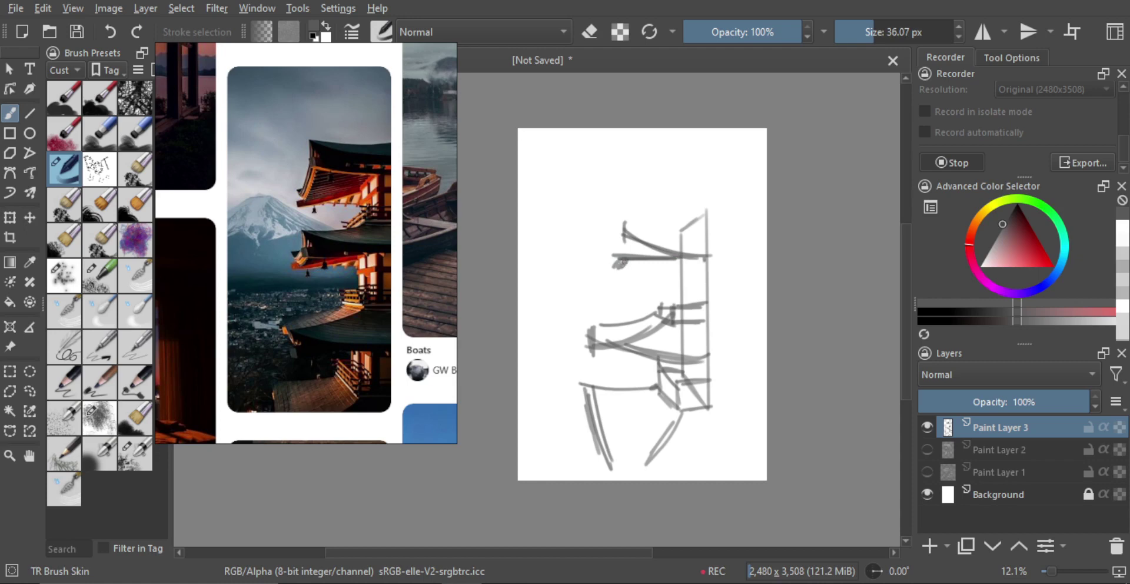
mouse_move(594, 277)
mouse_down()
mouse_move(631, 260)
mouse_move(693, 257)
mouse_up()
mouse_move(621, 245)
mouse_down()
mouse_move(645, 257)
mouse_move(658, 230)
mouse_move(691, 215)
mouse_move(680, 208)
mouse_move(714, 216)
mouse_move(683, 215)
mouse_up()
key(ctrl+z)
mouse_move(684, 201)
mouse_down()
mouse_move(705, 206)
mouse_move(683, 199)
mouse_move(696, 158)
mouse_move(704, 216)
mouse_up()
drag(709, 165, 709, 226)
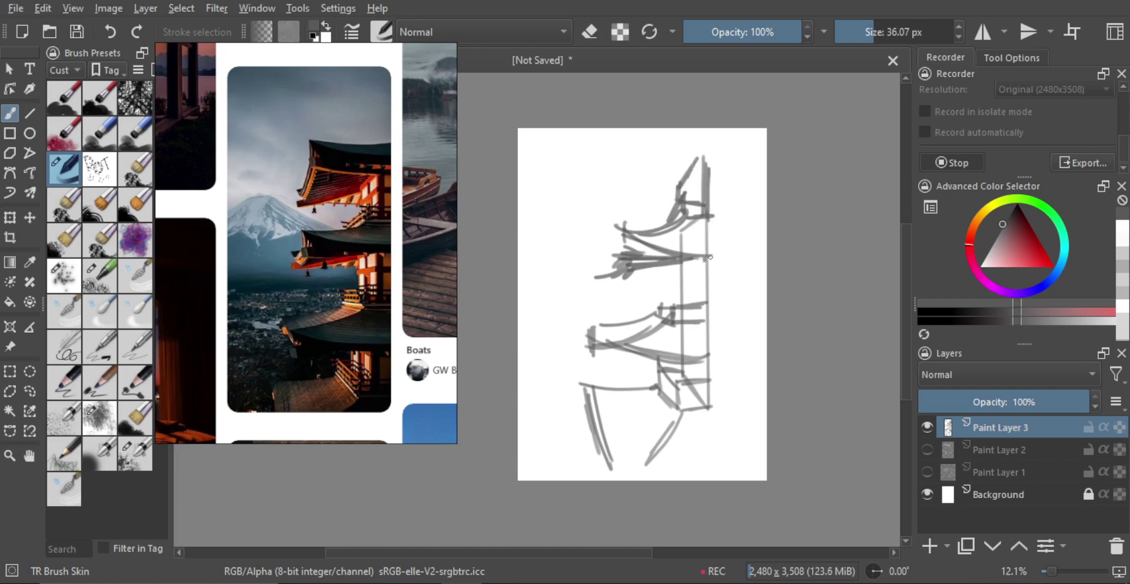
Scale the whole pagoda sketch down and reposition it on the right half of the canvas.
key(ctrl+t)
mouse_move(720, 157)
mouse_down()
mouse_move(671, 238)
mouse_move(694, 236)
mouse_up()
drag(712, 194, 695, 220)
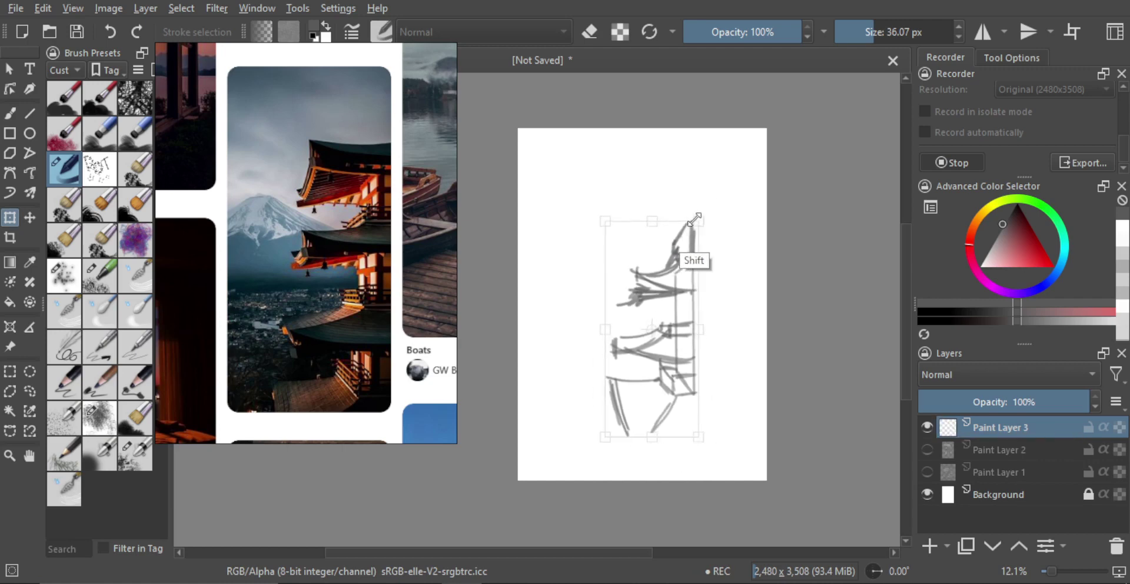
drag(681, 256, 695, 234)
key(Return)
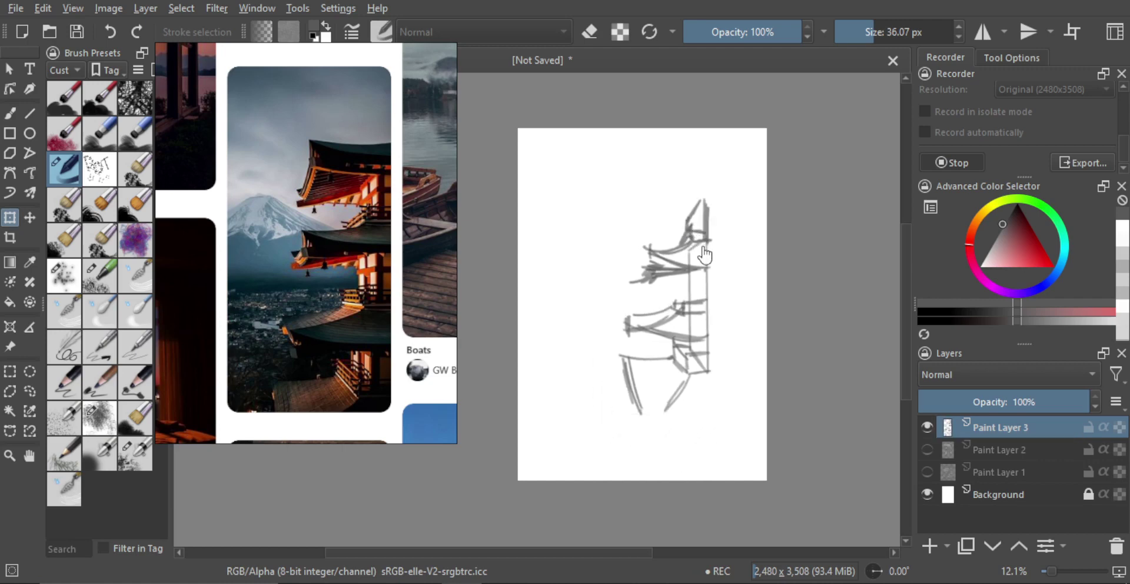
Thicken the tower's peak and reinforce its height with straight vertical lines, including ones about 1783 px and 1377 px long.
key(b)
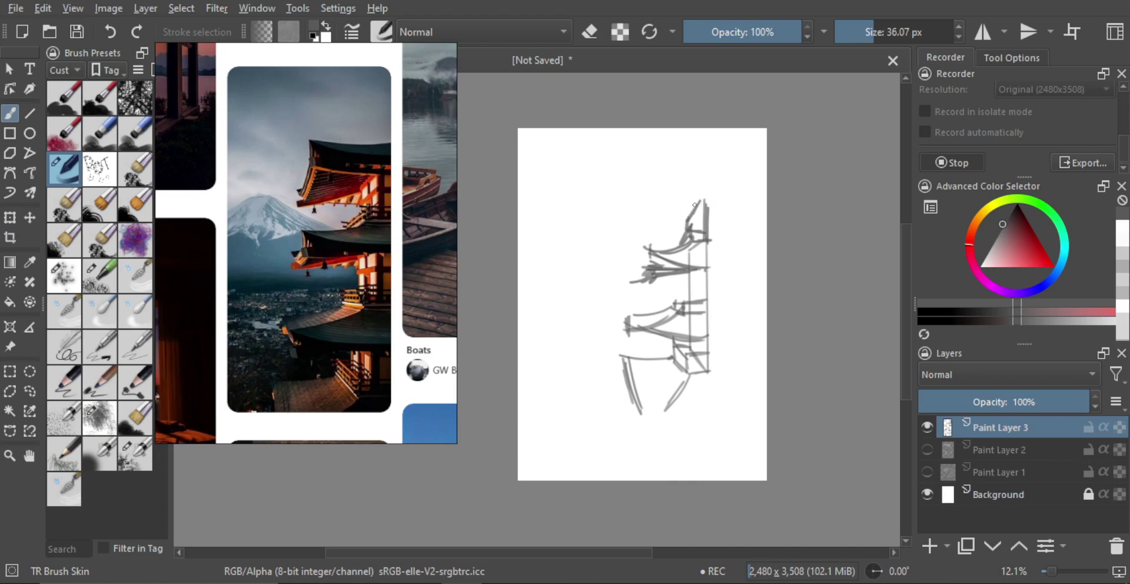
mouse_move(689, 205)
mouse_down()
mouse_move(703, 194)
mouse_move(686, 217)
mouse_up()
key(ctrl+z)
drag(694, 204, 690, 230)
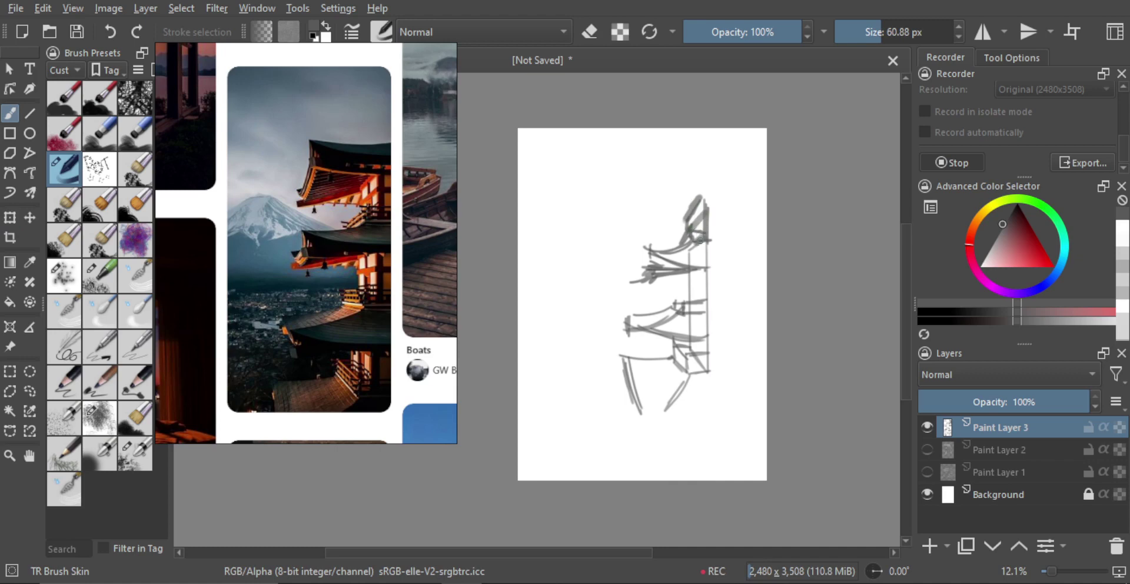
key(v)
drag(710, 194, 710, 374)
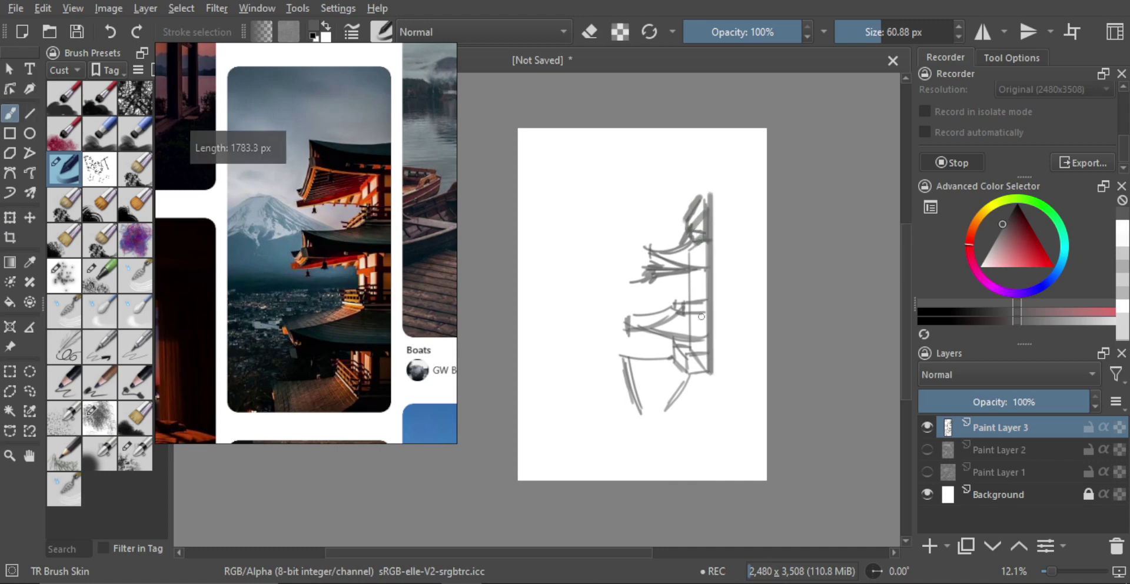
key(v)
drag(685, 219, 689, 358)
key(v)
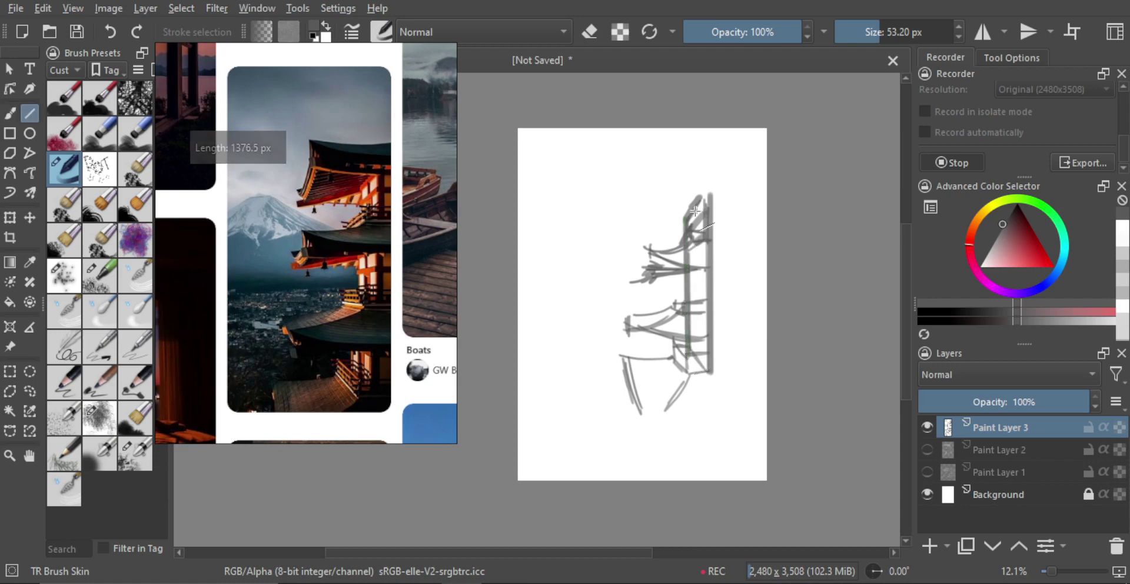
drag(697, 203, 697, 364)
Add short diagonal shading strokes between the tower's posts with a 55.57 px brush.
mouse_move(698, 286)
mouse_down()
mouse_move(708, 253)
mouse_move(700, 272)
mouse_up()
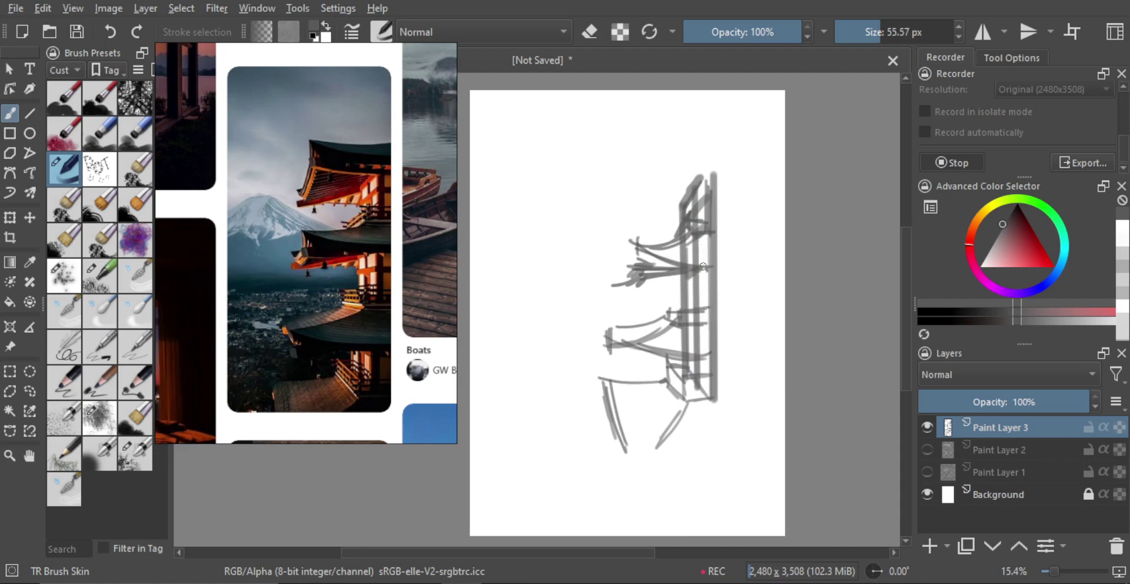
drag(688, 296, 703, 286)
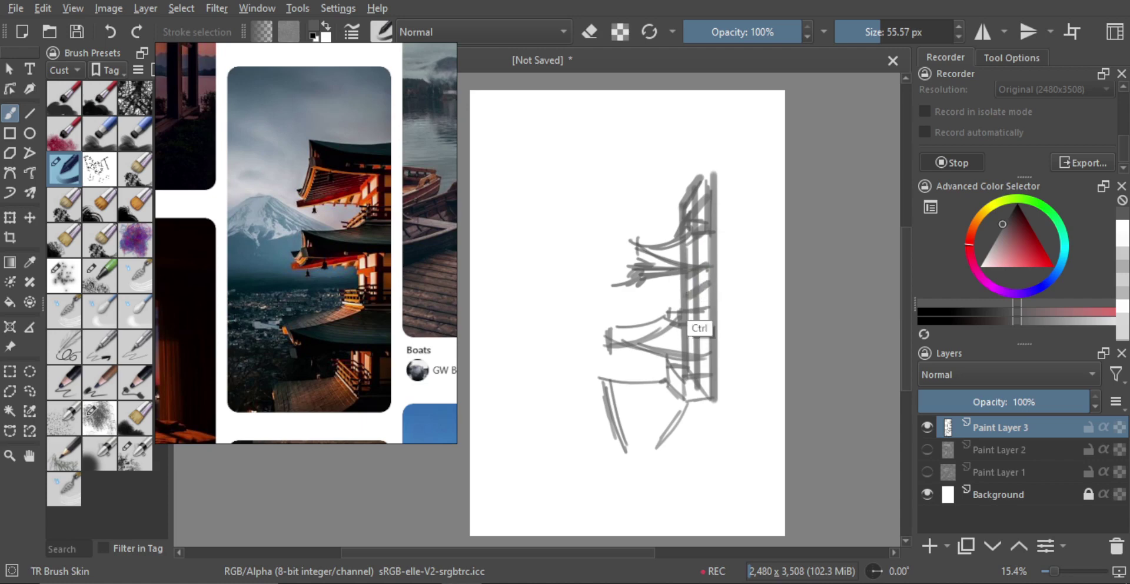
mouse_move(688, 294)
mouse_down()
mouse_move(702, 286)
mouse_move(687, 316)
mouse_up()
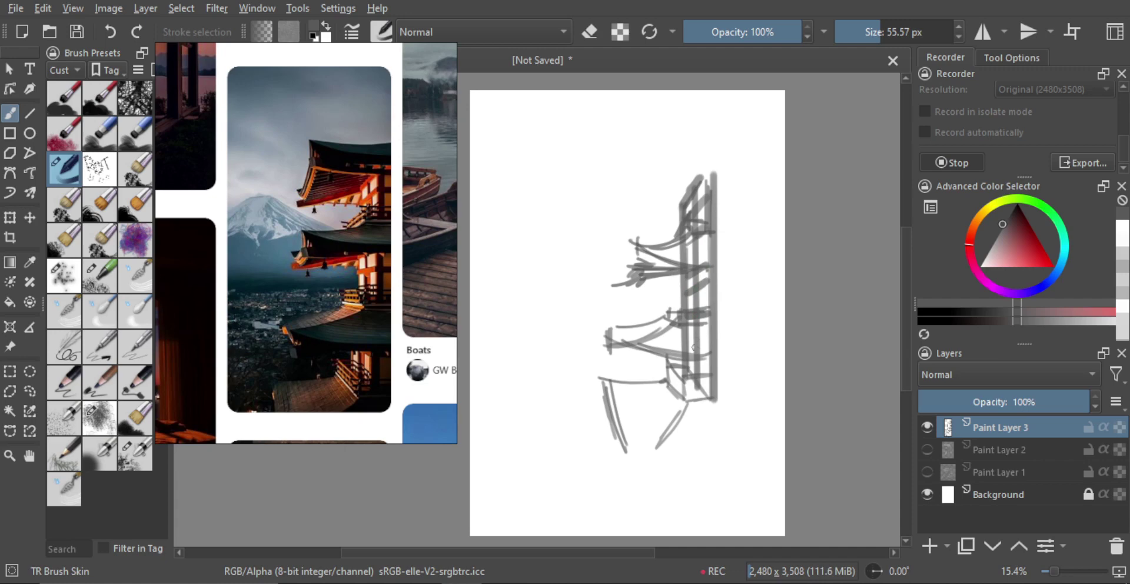
shift+drag(699, 358, 711, 355)
Reduce the brush to 36.38 px and sketch the topmost roof with its flared left side and curved ridge lines.
key(bracketleft)
key(bracketleft)
key(bracketleft)
key(bracketleft)
key(bracketleft)
key(bracketleft)
key(bracketleft)
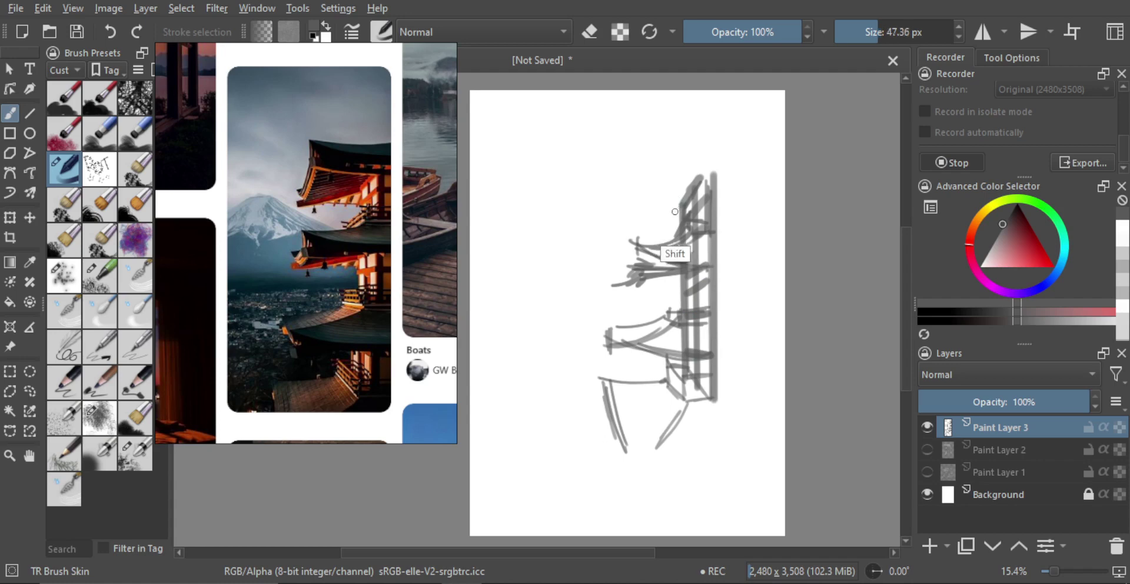
mouse_move(673, 208)
mouse_down()
mouse_move(640, 225)
mouse_move(652, 185)
mouse_move(716, 173)
mouse_up()
key(ctrl+z)
drag(648, 166, 640, 207)
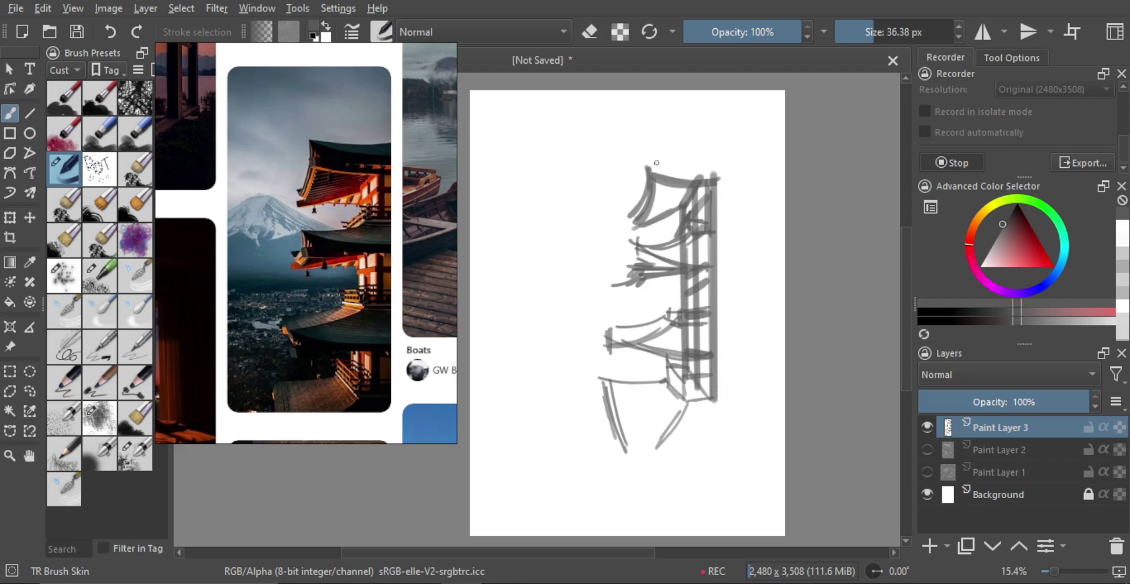
drag(646, 152, 724, 166)
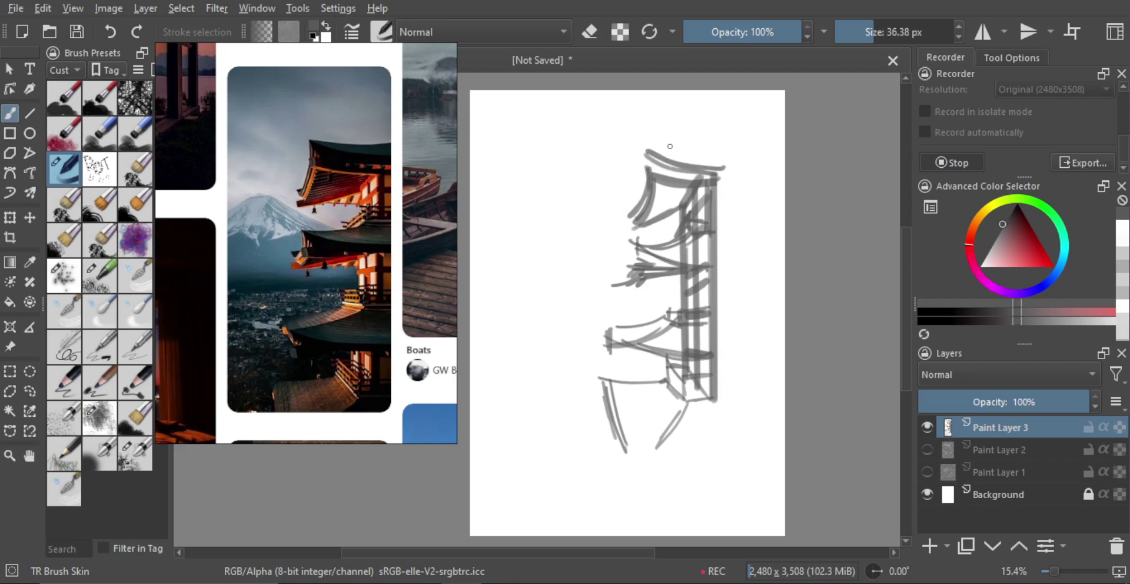
drag(646, 152, 712, 147)
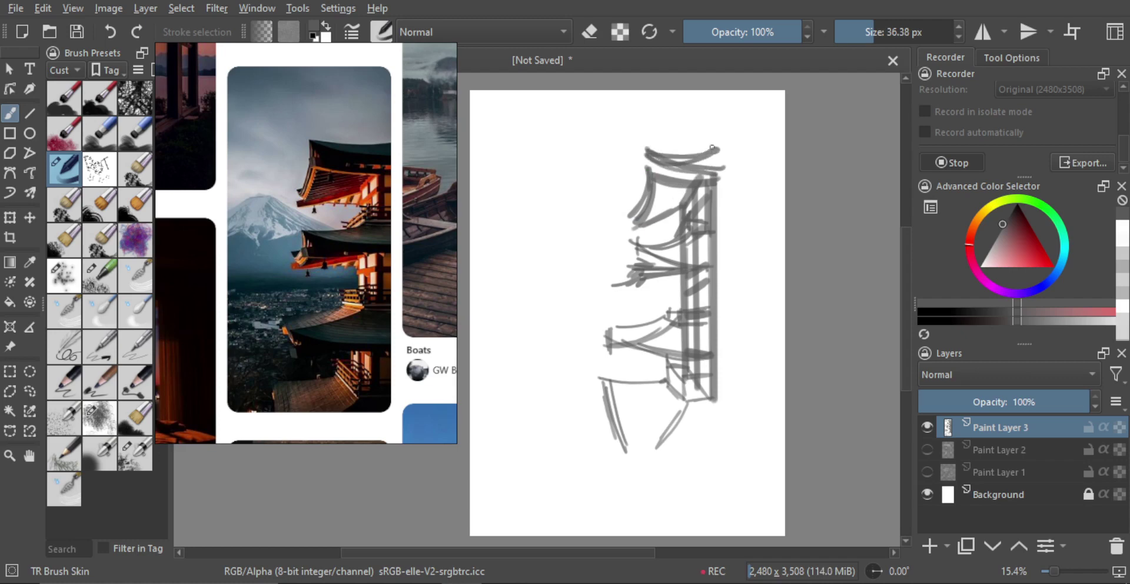
Redraw the second roof tier with bolder eave strokes, raising the brush size from about 45 to 57.49 px.
shift+drag(670, 242, 679, 243)
shift+drag(680, 246, 624, 248)
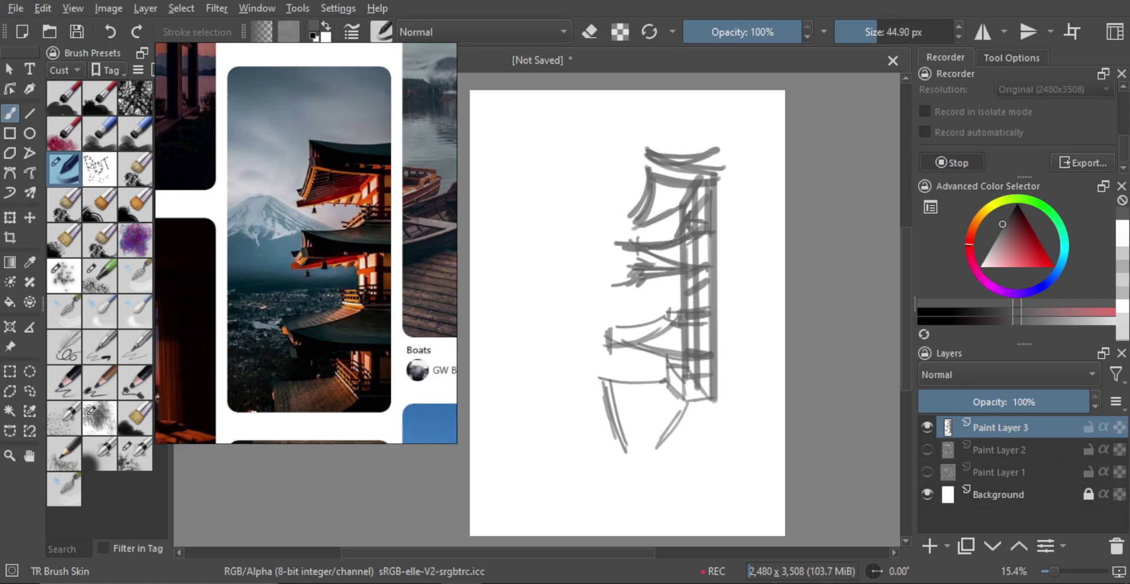
drag(617, 242, 721, 267)
key(ctrl+z)
drag(629, 240, 711, 264)
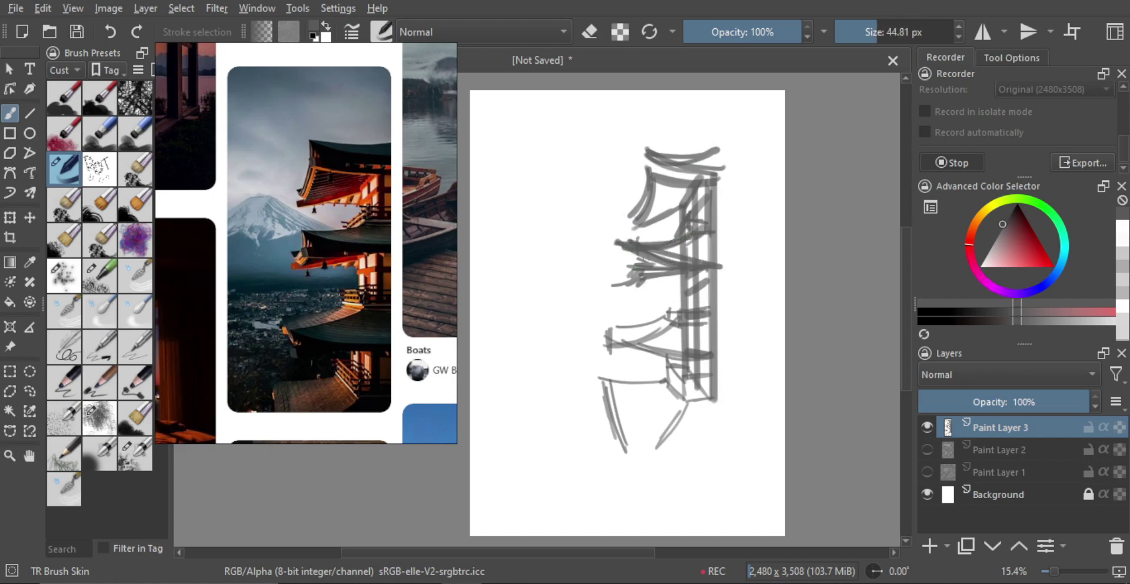
mouse_move(619, 243)
mouse_down()
mouse_move(611, 276)
mouse_move(669, 266)
mouse_up()
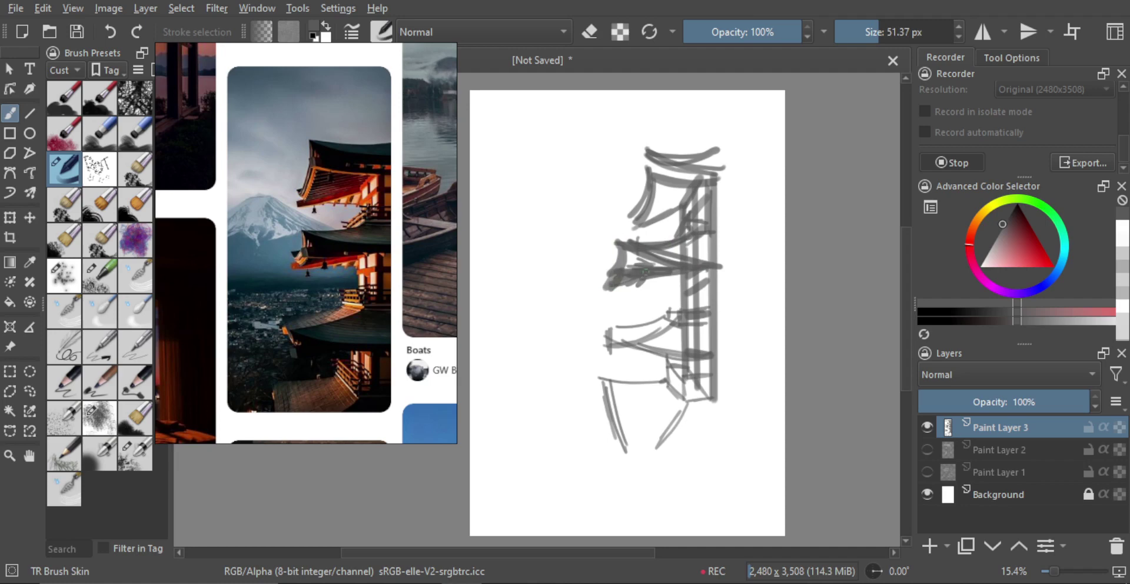
drag(618, 327, 650, 321)
key(ctrl+z)
shift+drag(638, 281, 678, 271)
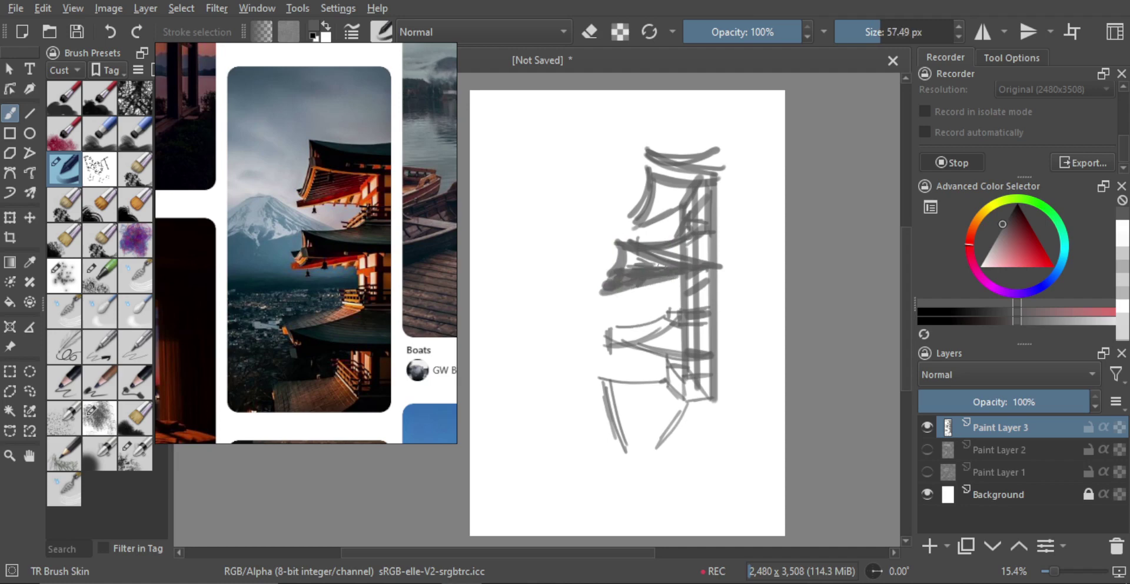
Redraw the third roof tier wider and bolder, using a brush of about 62 px for its curved eaves.
mouse_move(640, 306)
shift+mouse_down()
mouse_move(616, 329)
mouse_move(674, 312)
mouse_move(590, 325)
mouse_move(600, 352)
mouse_move(583, 345)
mouse_move(677, 314)
shift+mouse_up()
key(ctrl+z)
key(ctrl+z)
mouse_move(656, 334)
mouse_down()
mouse_move(589, 349)
mouse_move(715, 353)
mouse_move(612, 357)
mouse_move(705, 343)
mouse_up()
key(ctrl+z)
key(bracketright)
key(ctrl+z)
key(ctrl+z)
drag(594, 348, 682, 356)
drag(709, 343, 680, 352)
key(ctrl+z)
key(ctrl+z)
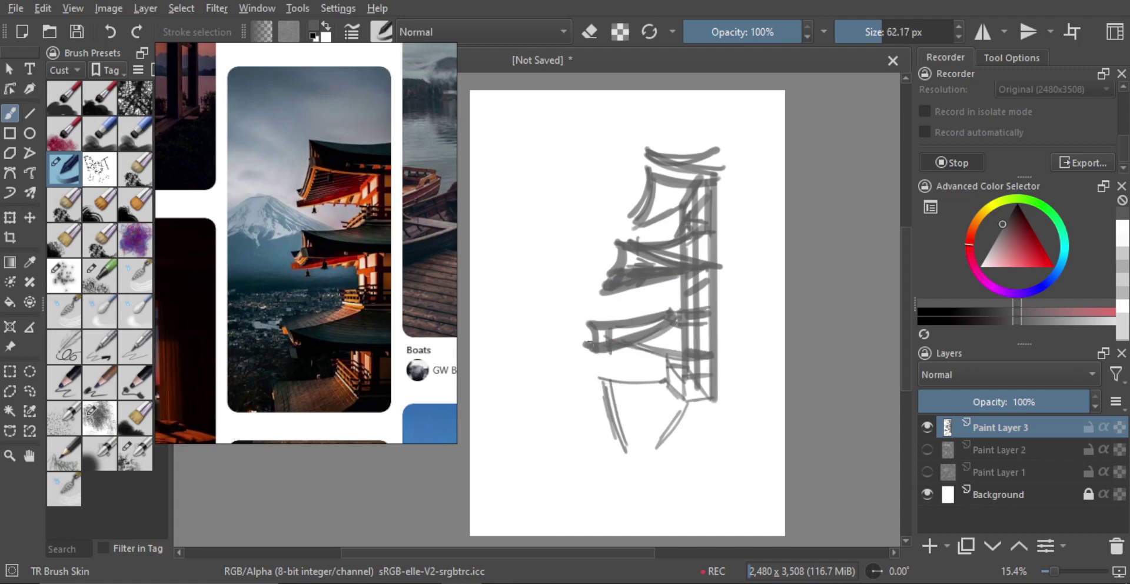
Reinforce the third roof's underside and redraw the lowest roof's ridge and side edges with a 55 to 60 px brush.
mouse_move(592, 348)
mouse_down()
mouse_move(713, 353)
mouse_move(596, 394)
mouse_move(665, 381)
mouse_up()
key(ctrl+z)
mouse_move(589, 394)
mouse_down()
mouse_move(673, 385)
mouse_move(590, 394)
mouse_move(599, 387)
mouse_move(588, 440)
mouse_up()
key(ctrl+z)
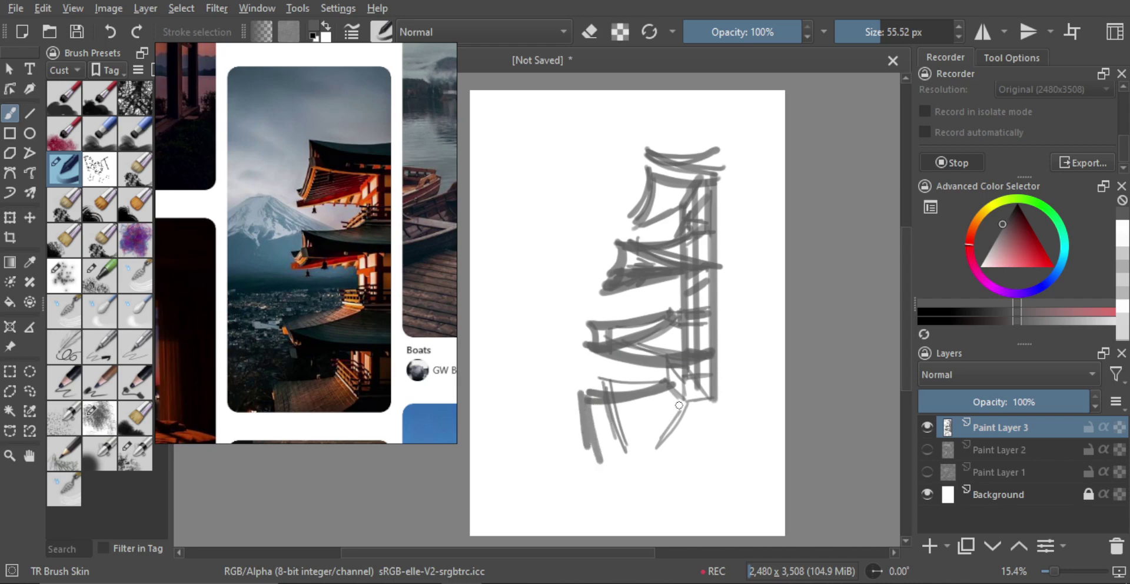
drag(681, 409, 650, 445)
key(ctrl+z)
mouse_move(657, 385)
mouse_down()
mouse_move(677, 414)
mouse_move(675, 394)
mouse_move(677, 431)
mouse_move(707, 407)
mouse_up()
key(ctrl+z)
key(ctrl+z)
key(ctrl+z)
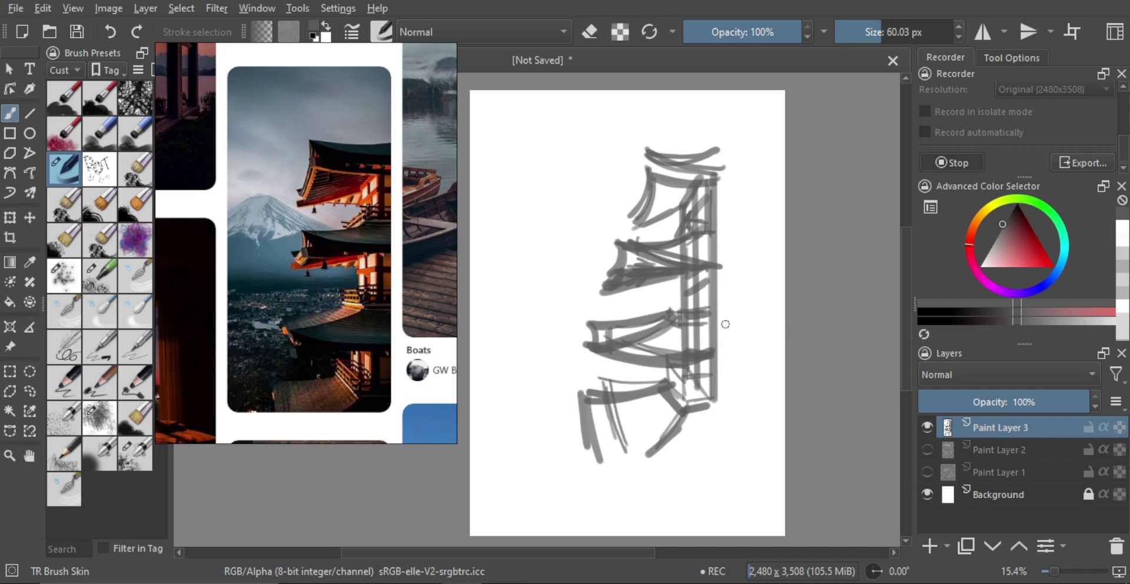
Darken the joints where the roofs meet the tower with a brush of about 103 px.
drag(665, 313, 675, 322)
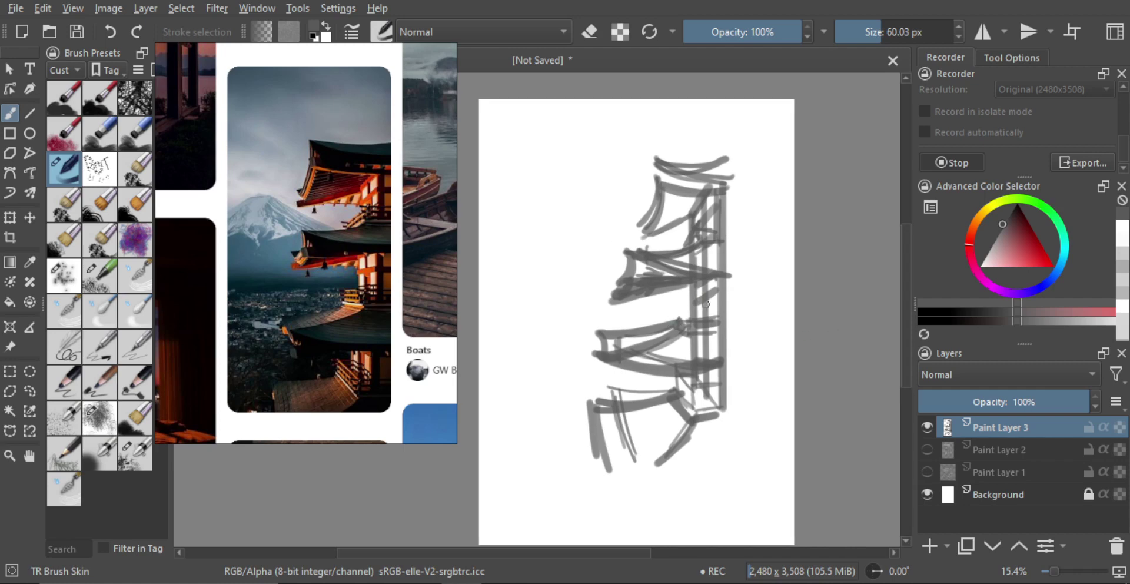
shift+drag(695, 399, 717, 402)
drag(686, 318, 708, 316)
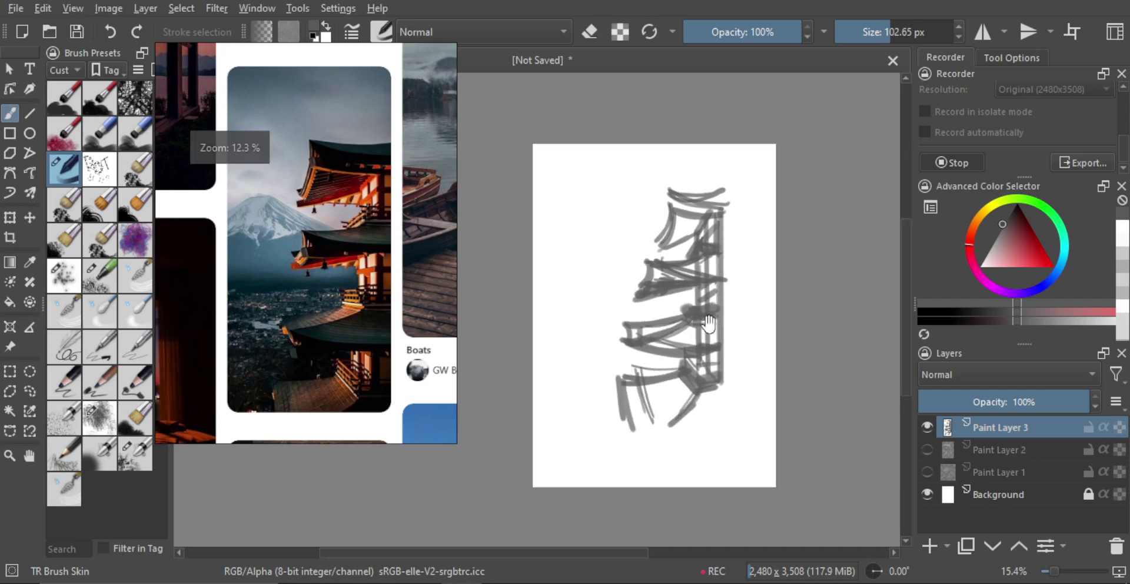
scroll(729, 272, down, 1)
Set the brush to 92.52 px and draw a straight vertical line about 1807 px long along the tower's right edge.
shift+drag(729, 266, 721, 257)
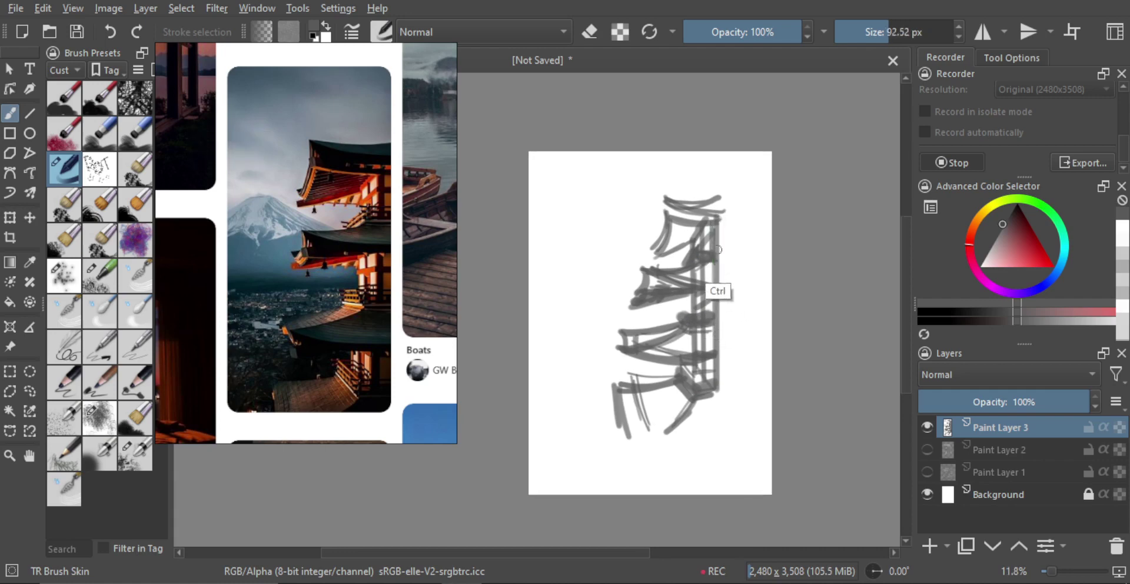
key(v)
drag(717, 221, 721, 393)
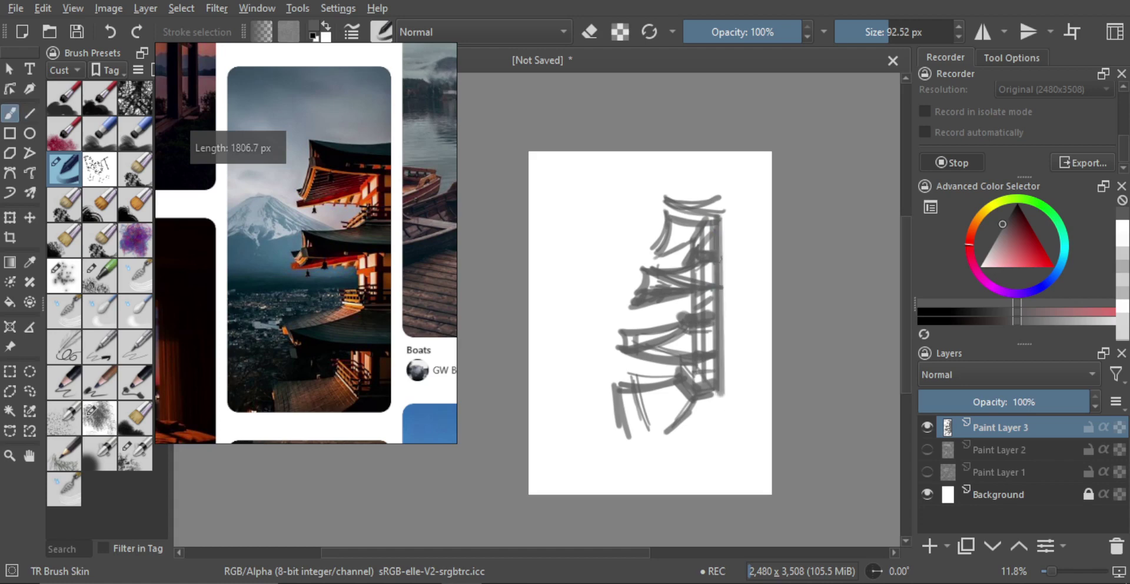
Add three short horizontal beam strokes across the tower's right edge with the 92.52 px brush.
key(v)
drag(717, 234, 736, 234)
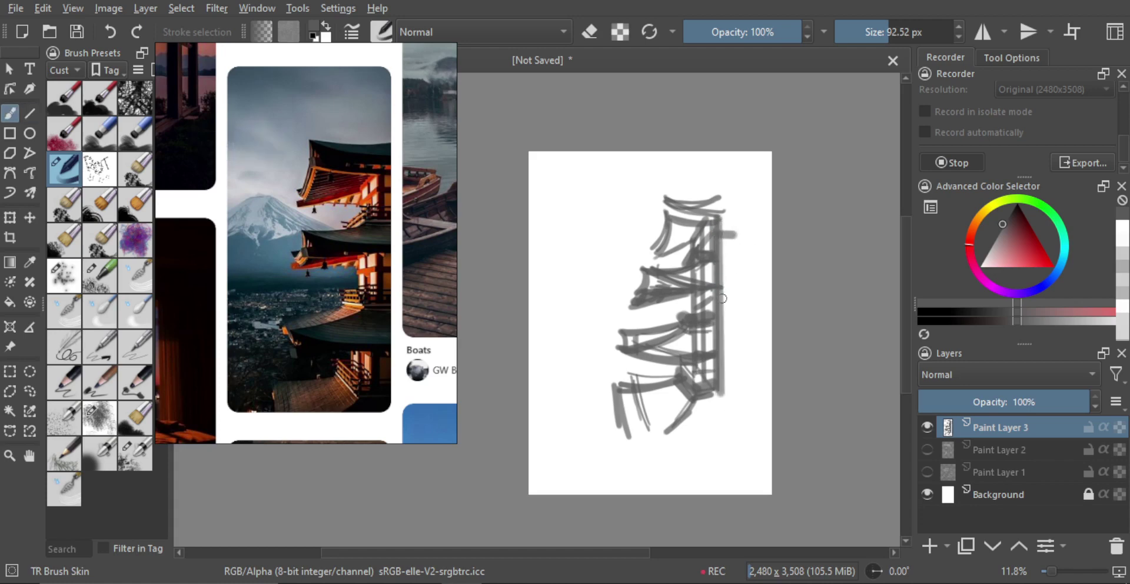
key(v)
drag(721, 298, 733, 295)
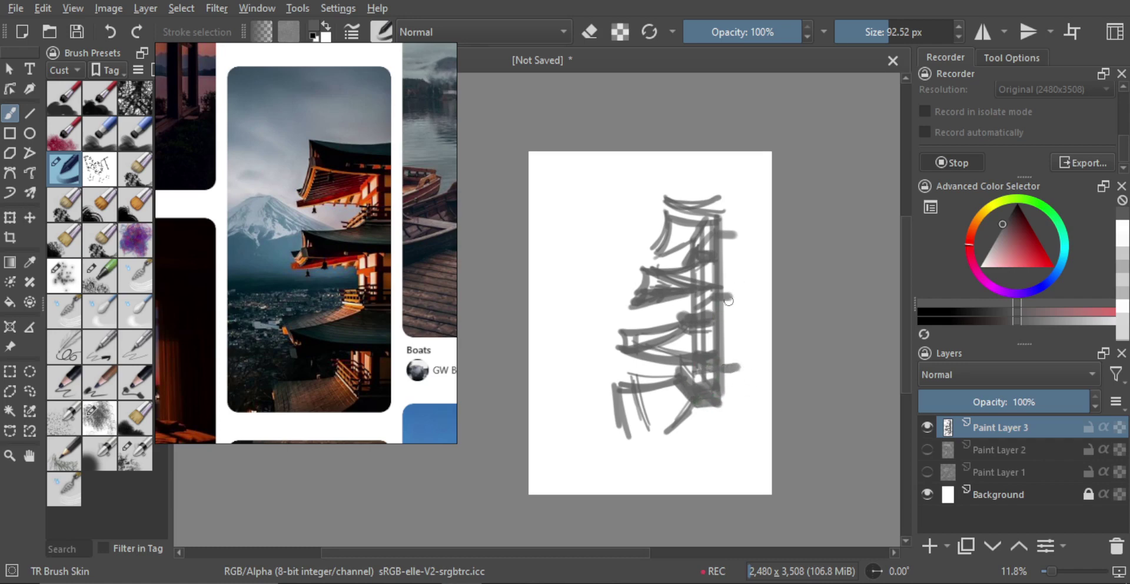
Sketch the mountain's peak and sloping sides with a brush of about 55 px and mark its snow patches at 35 px.
mouse_move(677, 264)
mouse_down()
mouse_move(658, 253)
mouse_move(644, 281)
mouse_move(587, 292)
mouse_move(590, 233)
mouse_up()
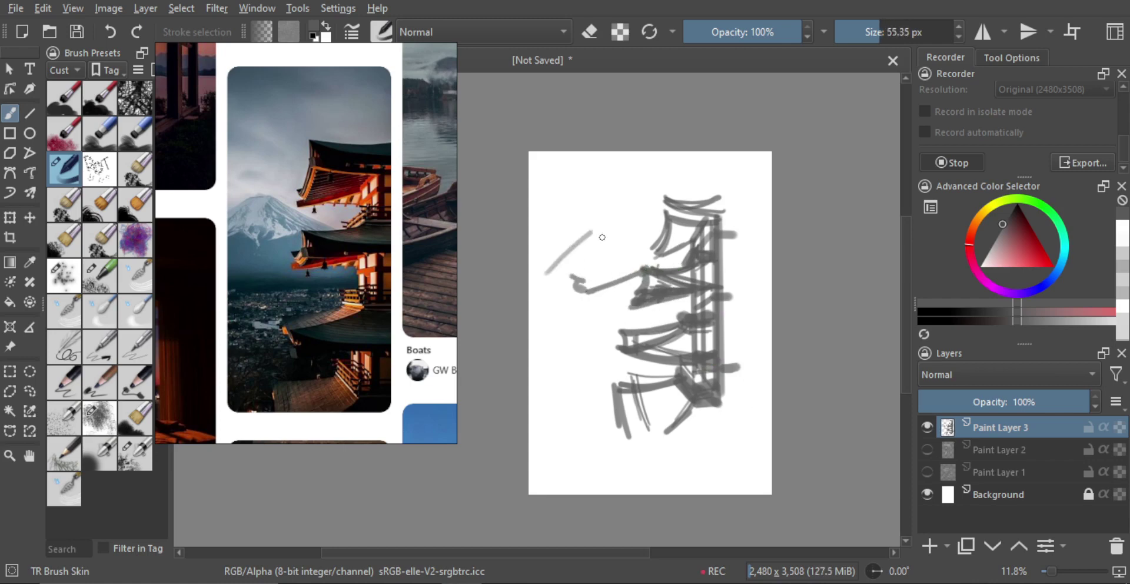
key(ctrl+z)
mouse_move(559, 272)
mouse_down()
mouse_move(593, 240)
mouse_move(657, 266)
mouse_up()
drag(614, 250, 673, 269)
key(bracketleft)
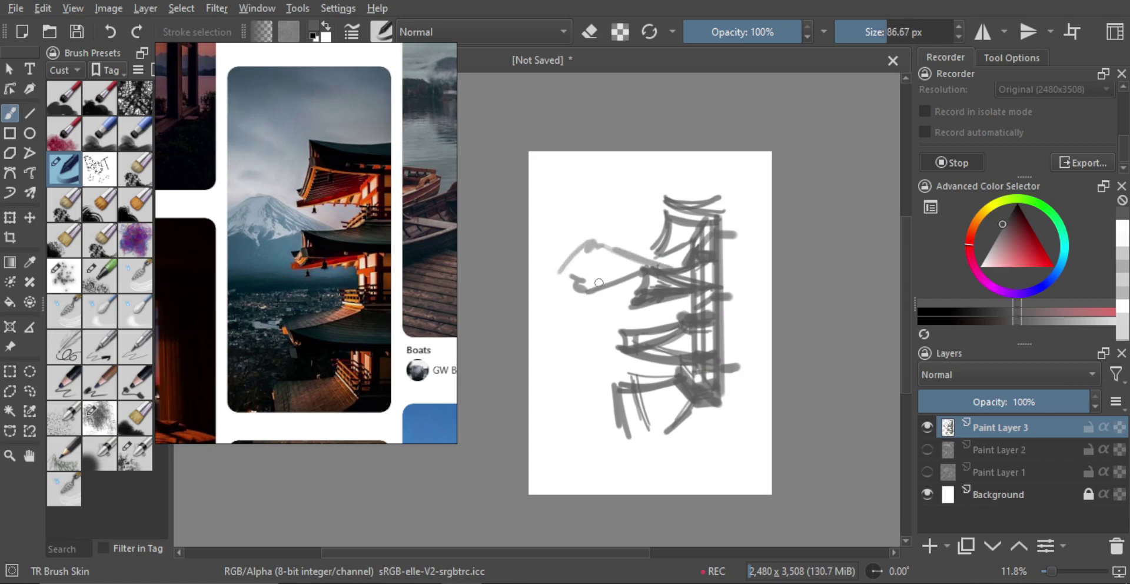
key(bracketleft)
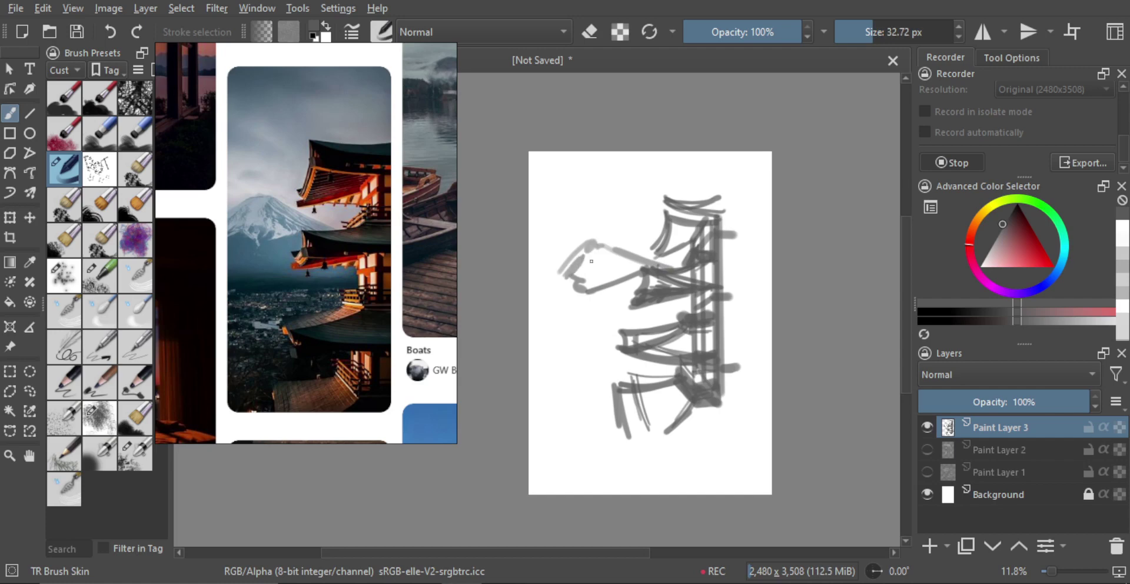
key(bracketright)
Sketch the shoreline below the mountain, running over to the third roof, with the 35 px brush.
mouse_move(564, 329)
mouse_down()
mouse_move(590, 327)
mouse_move(577, 330)
mouse_move(586, 313)
mouse_move(626, 320)
mouse_up()
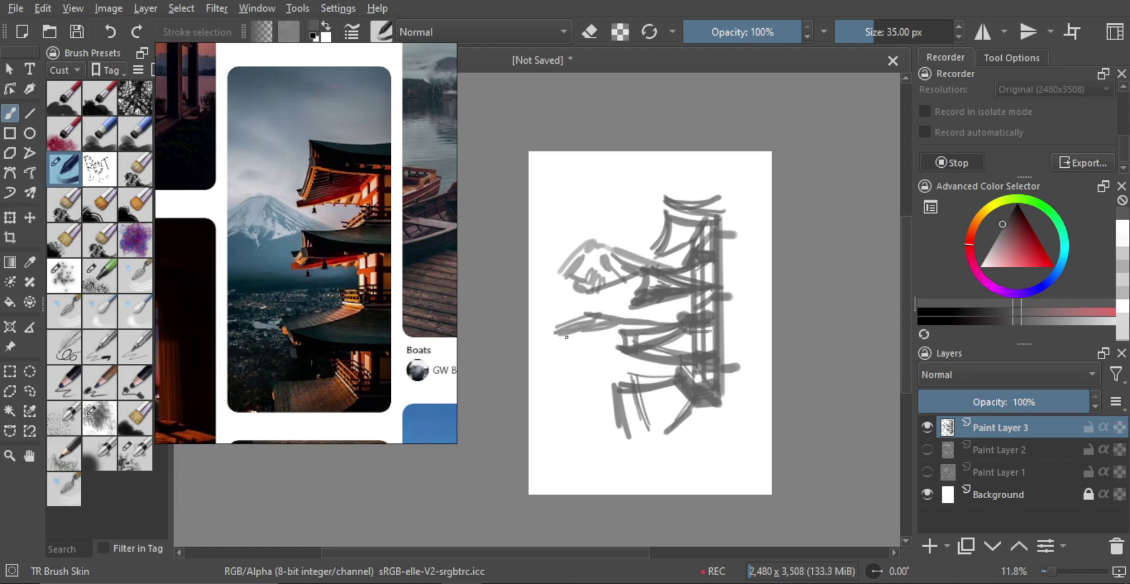
mouse_move(543, 341)
mouse_down()
mouse_move(650, 328)
mouse_move(606, 329)
mouse_move(620, 326)
mouse_move(604, 327)
mouse_move(582, 285)
mouse_move(604, 306)
mouse_move(627, 294)
mouse_move(644, 322)
mouse_move(688, 305)
mouse_move(594, 335)
mouse_move(563, 331)
mouse_move(564, 321)
mouse_move(649, 319)
mouse_up()
key(ctrl+z)
key(ctrl+z)
Fill the mountain's base down to the shoreline with mid grey, using a brush of about 172 px.
ctrl+click(583, 301)
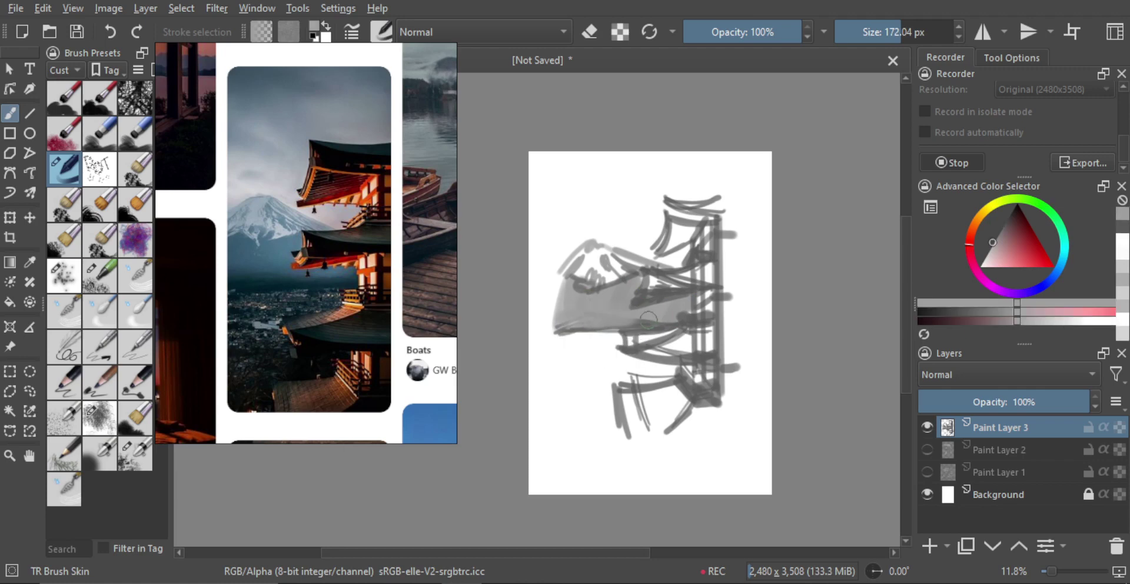
drag(571, 328, 662, 327)
alt+click(657, 293)
Paint a darker band along the shoreline and block in the grey foreground below it with a brush of about 219 px.
mouse_move(577, 316)
shift+mouse_down()
mouse_move(563, 321)
mouse_move(672, 320)
shift+mouse_up()
alt+click(574, 320)
mouse_move(580, 336)
shift+mouse_down()
mouse_move(658, 332)
mouse_move(601, 317)
mouse_move(571, 354)
shift+mouse_up()
mouse_move(557, 348)
mouse_down()
mouse_move(569, 346)
mouse_move(585, 373)
mouse_move(575, 353)
mouse_move(566, 436)
mouse_move(583, 442)
mouse_move(592, 347)
mouse_move(603, 435)
mouse_move(618, 353)
mouse_move(629, 377)
mouse_move(641, 372)
mouse_up()
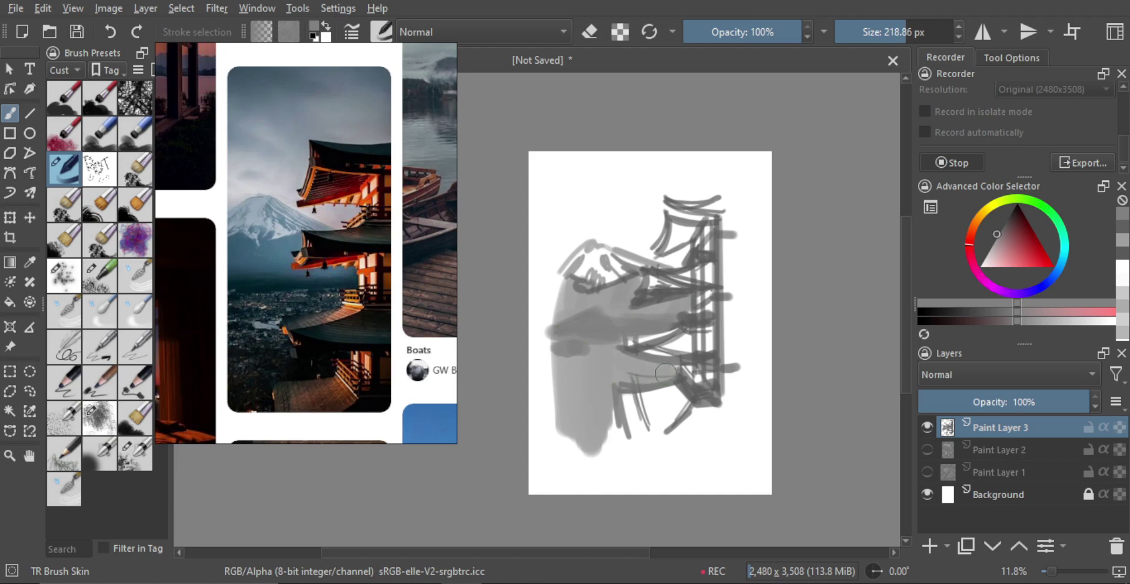
Cover the mountain's peak with mid grey and block in the sky above it with lighter grey.
shift+drag(596, 318, 603, 317)
mouse_move(581, 270)
shift+mouse_down()
mouse_move(648, 262)
mouse_move(562, 243)
shift+mouse_up()
ctrl+click(583, 294)
mouse_move(562, 207)
mouse_down()
mouse_move(614, 278)
mouse_move(638, 197)
mouse_move(644, 223)
mouse_move(652, 205)
mouse_move(651, 263)
mouse_move(679, 261)
mouse_move(663, 265)
mouse_move(664, 220)
mouse_move(696, 241)
mouse_move(606, 239)
mouse_move(584, 224)
mouse_move(561, 246)
mouse_move(583, 219)
mouse_move(569, 239)
mouse_up()
Paint near-white clouds above the mountain and up to the top roof, reducing the brush to about 112 px near the eaves.
ctrl+click(762, 270)
key(ctrl+z)
mouse_move(563, 262)
mouse_down()
mouse_move(570, 222)
mouse_move(643, 246)
mouse_move(631, 213)
mouse_move(645, 214)
mouse_up()
mouse_move(677, 259)
shift+mouse_down()
mouse_move(658, 259)
mouse_move(678, 258)
shift+mouse_up()
key(ctrl+z)
shift+drag(676, 259, 670, 259)
mouse_move(660, 259)
mouse_down()
mouse_move(683, 251)
mouse_move(672, 251)
mouse_up()
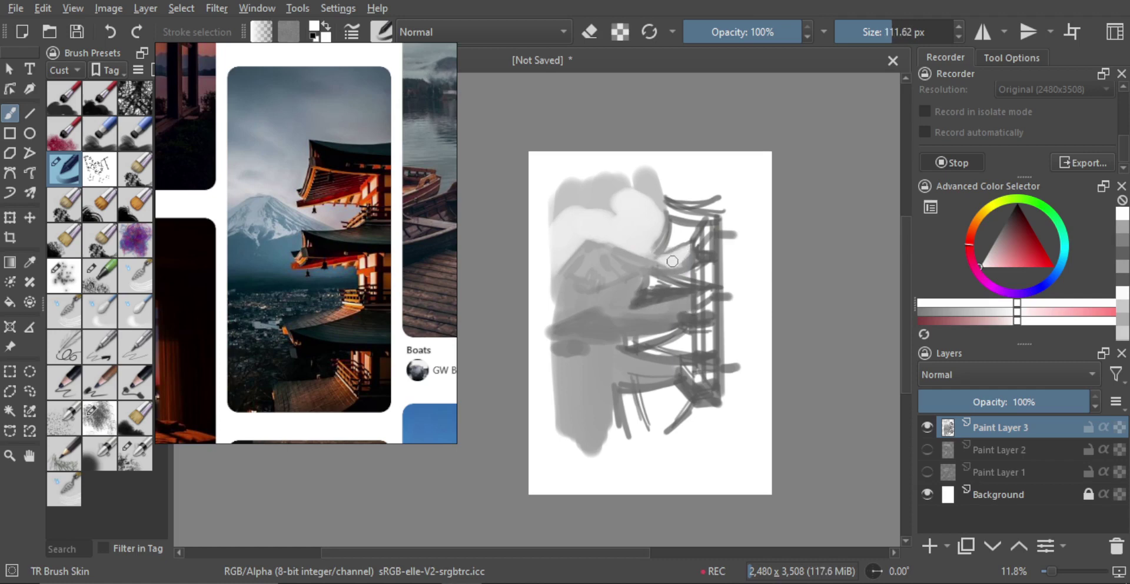
Blend the edge between the grey sky and the white clouds with sampled greys, starting from a 229 px brush.
alt+click(592, 191)
mouse_move(584, 202)
shift+mouse_down()
mouse_move(639, 209)
mouse_move(607, 206)
shift+mouse_up()
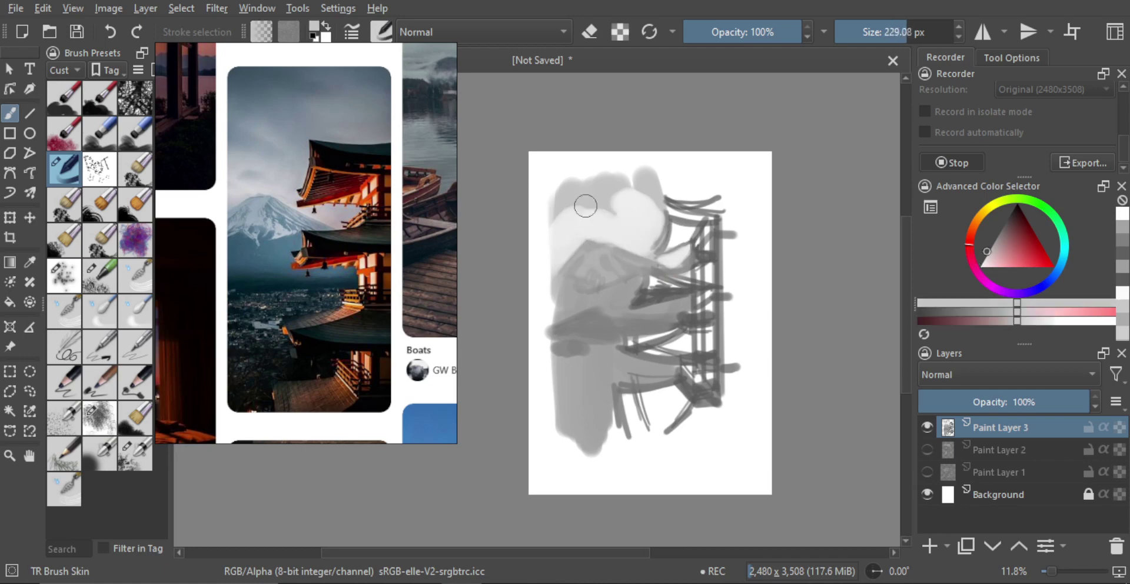
ctrl+click(600, 221)
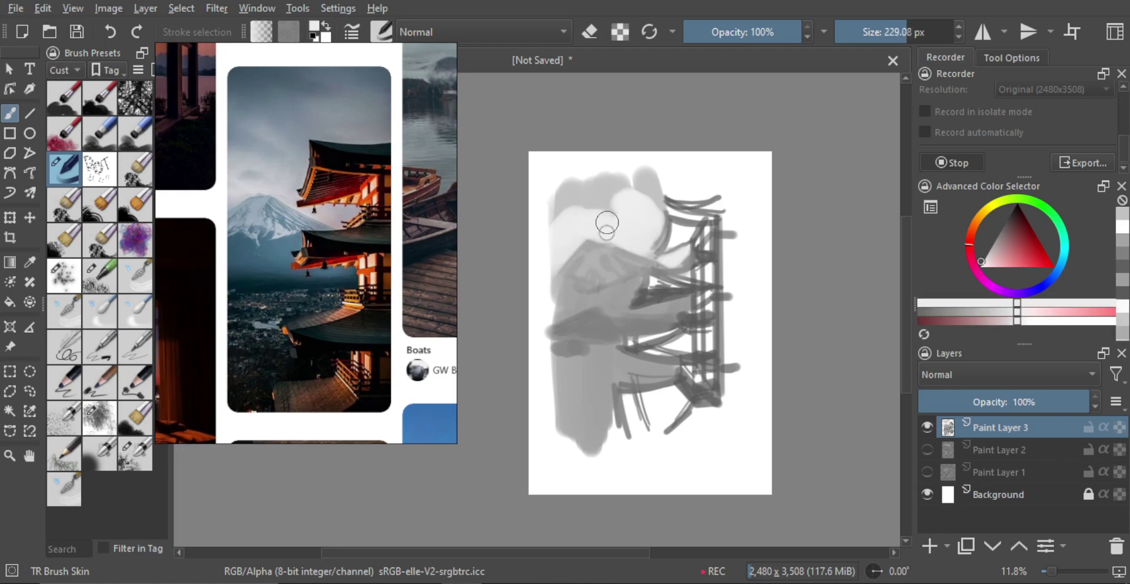
ctrl+click(590, 194)
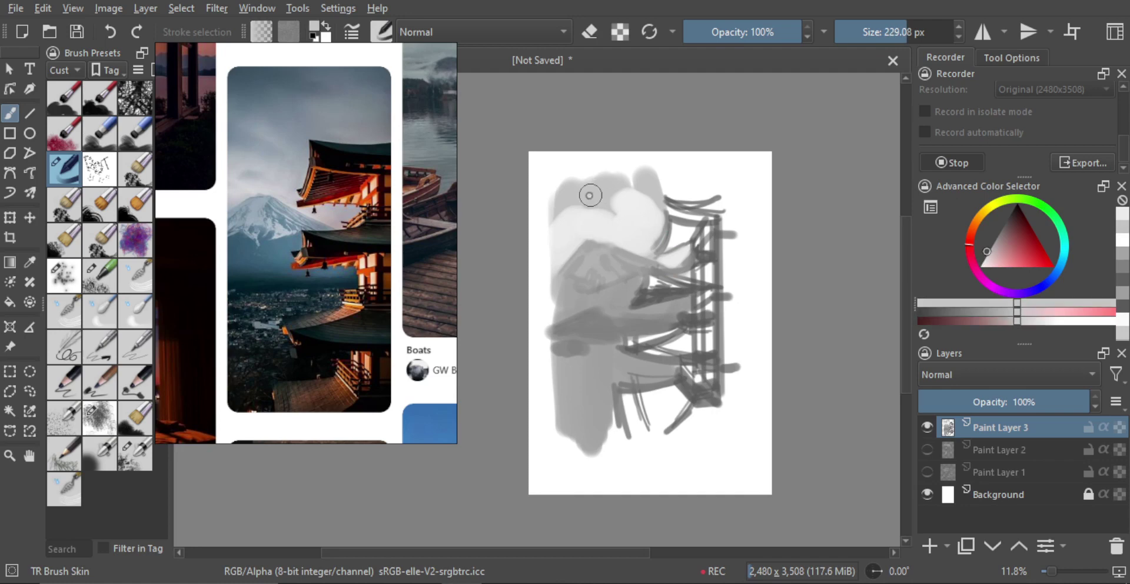
mouse_move(571, 204)
shift+mouse_down()
mouse_move(583, 203)
mouse_move(575, 192)
mouse_move(588, 175)
mouse_move(577, 215)
mouse_move(631, 223)
mouse_move(630, 209)
mouse_move(650, 226)
mouse_move(641, 244)
shift+mouse_up()
ctrl+click(637, 245)
mouse_move(641, 244)
mouse_down()
mouse_move(616, 224)
mouse_move(597, 231)
mouse_up()
Extend the pale clouds across the top of the sky above the pagoda with a brush of about 298 px.
alt+click(601, 211)
alt+click(637, 242)
mouse_move(596, 232)
shift+mouse_down()
mouse_move(575, 237)
mouse_move(585, 214)
mouse_move(565, 227)
mouse_move(564, 182)
mouse_move(645, 210)
mouse_move(631, 196)
mouse_move(612, 210)
mouse_move(630, 190)
mouse_move(638, 198)
mouse_move(623, 198)
shift+mouse_up()
mouse_move(570, 171)
mouse_down()
mouse_move(643, 193)
mouse_move(616, 223)
mouse_move(636, 214)
mouse_move(619, 211)
mouse_move(636, 227)
mouse_move(636, 192)
mouse_move(696, 177)
mouse_up()
ctrl+click(627, 238)
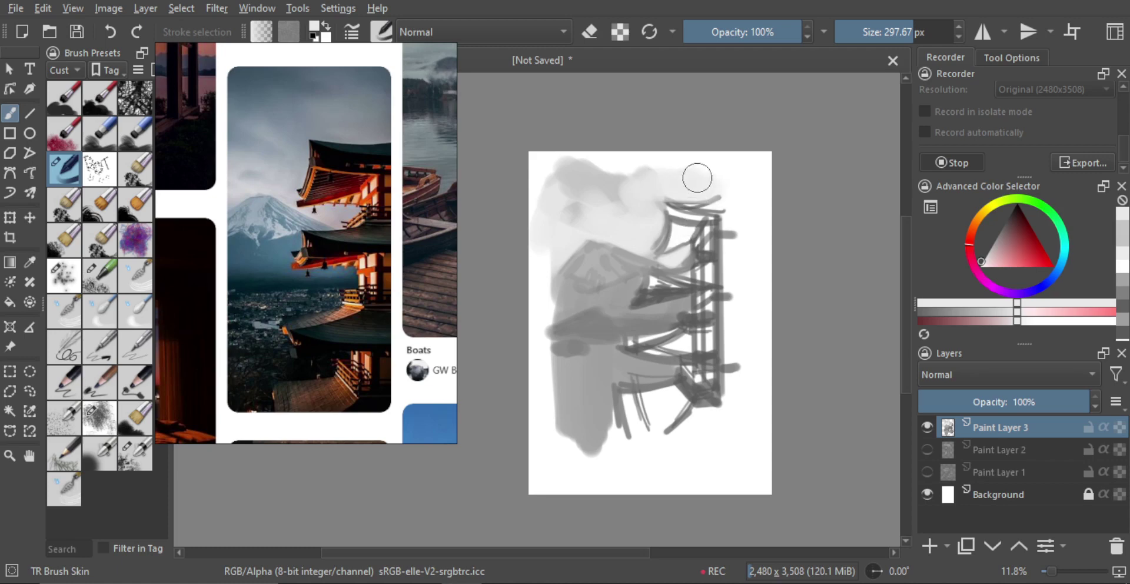
Scale the pagoda study down slightly, reposition it lower on the page, and return to the brush.
key(ctrl+r)
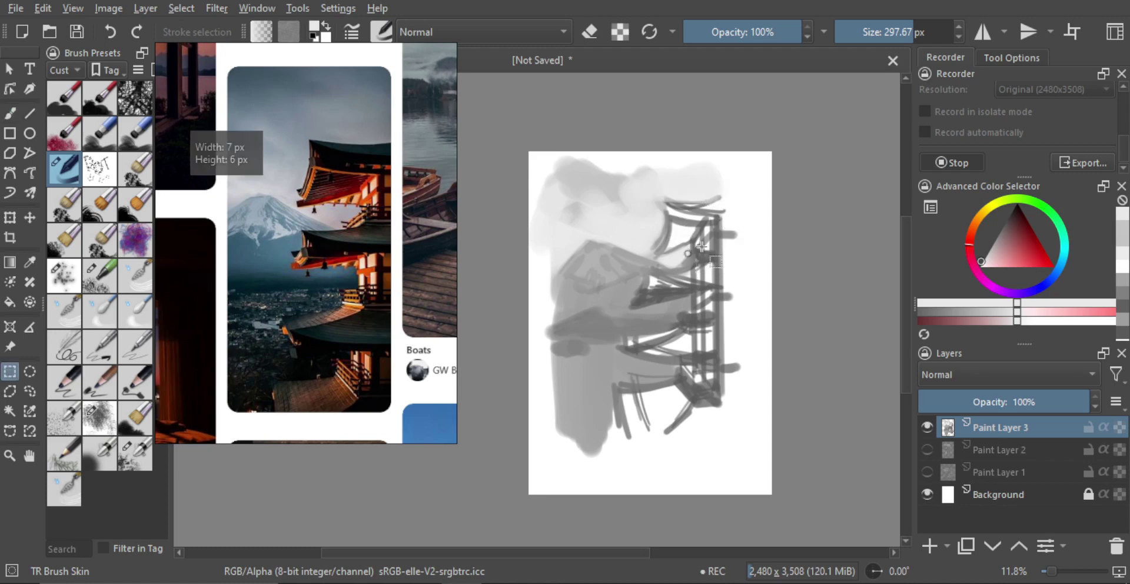
key(ctrl+t)
drag(741, 154, 717, 191)
drag(683, 235, 712, 230)
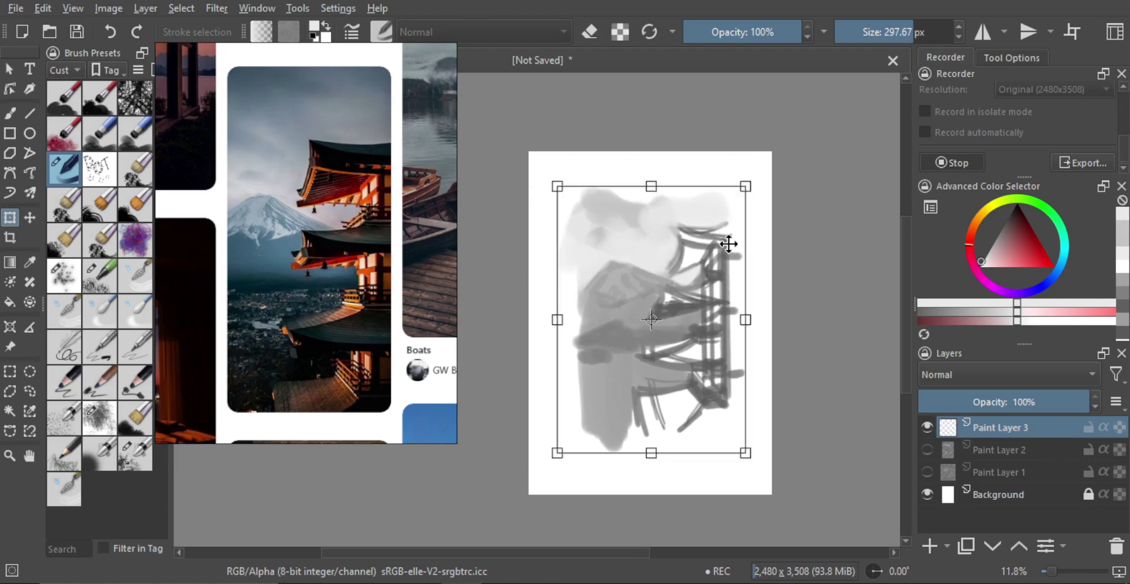
key(Return)
key(b)
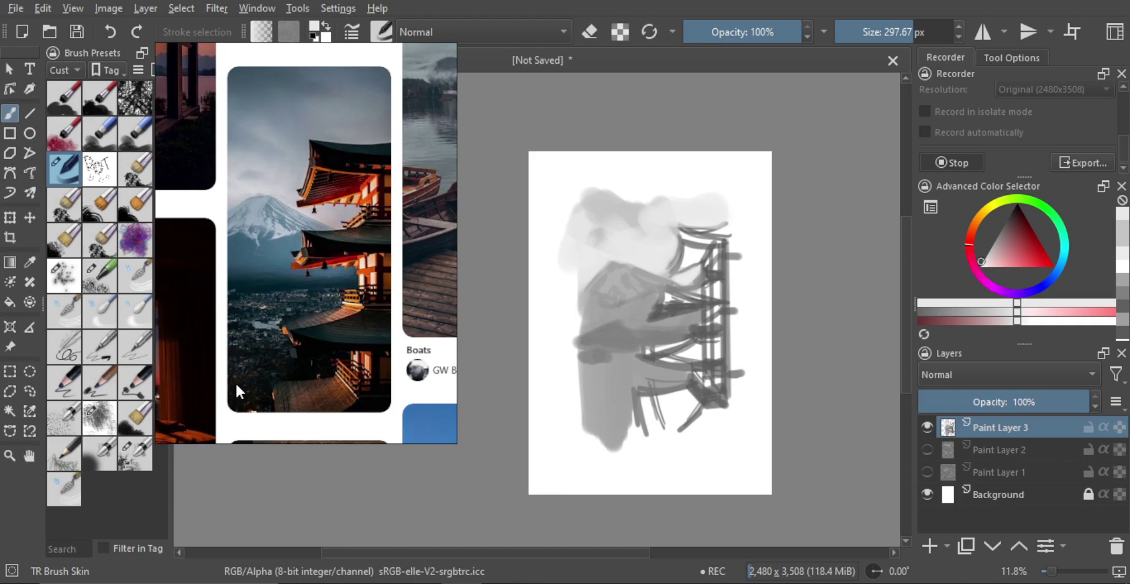
Add a new paint layer above the study and choose the TR Dry Bristles Jitter brush.
click(929, 546)
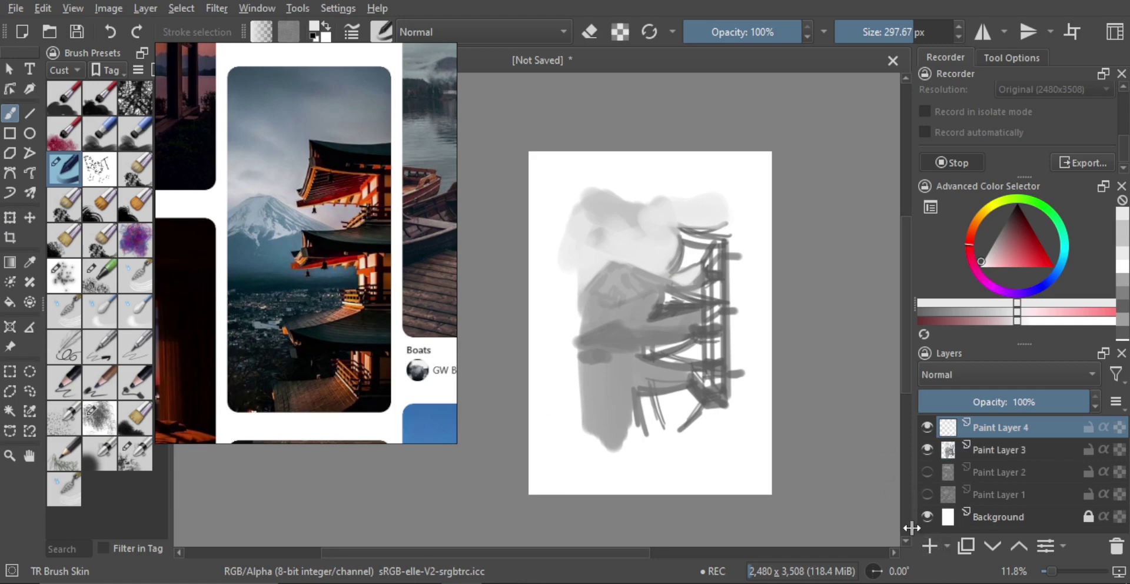
click(101, 277)
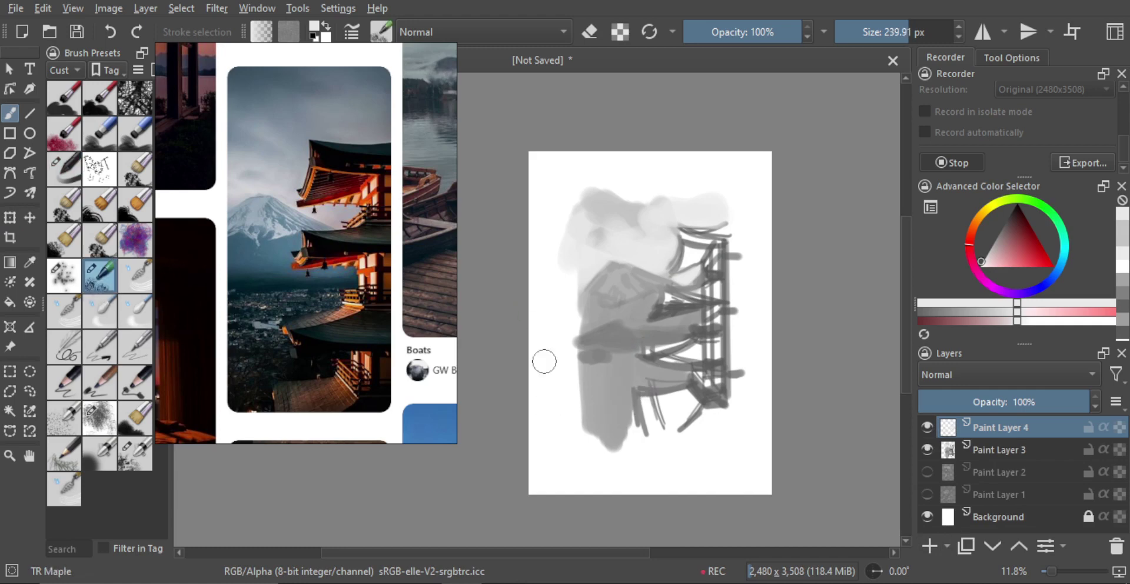
click(74, 216)
mouse_move(637, 375)
mouse_down()
mouse_move(618, 381)
mouse_move(661, 377)
mouse_move(627, 351)
mouse_move(655, 331)
mouse_up()
key(ctrl+z)
scroll(632, 405, up, 1)
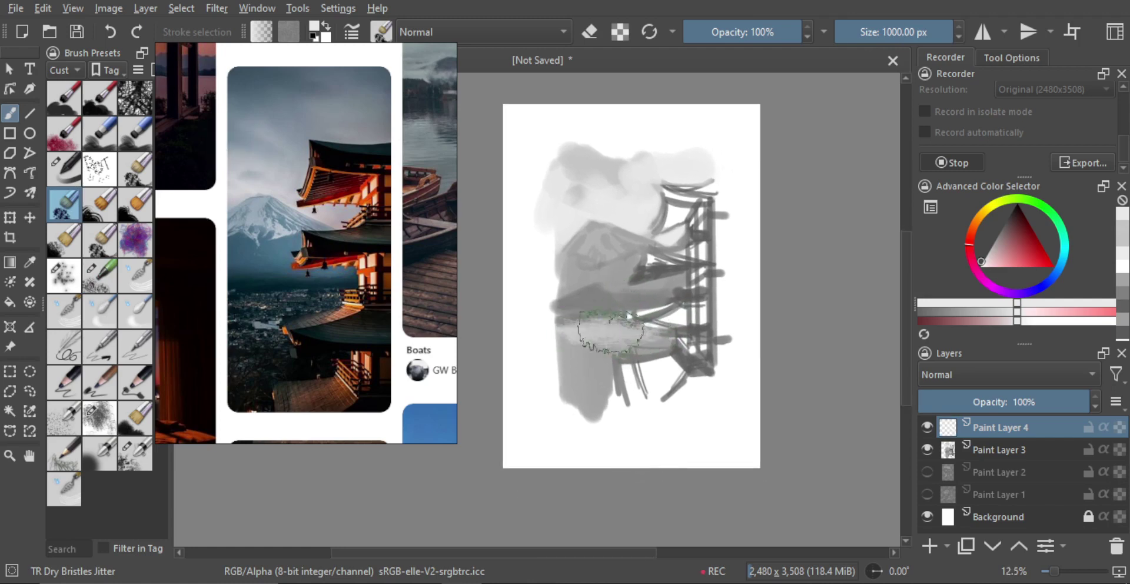
drag(555, 345, 665, 336)
key(ctrl+z)
key(ctrl+z)
drag(569, 329, 655, 326)
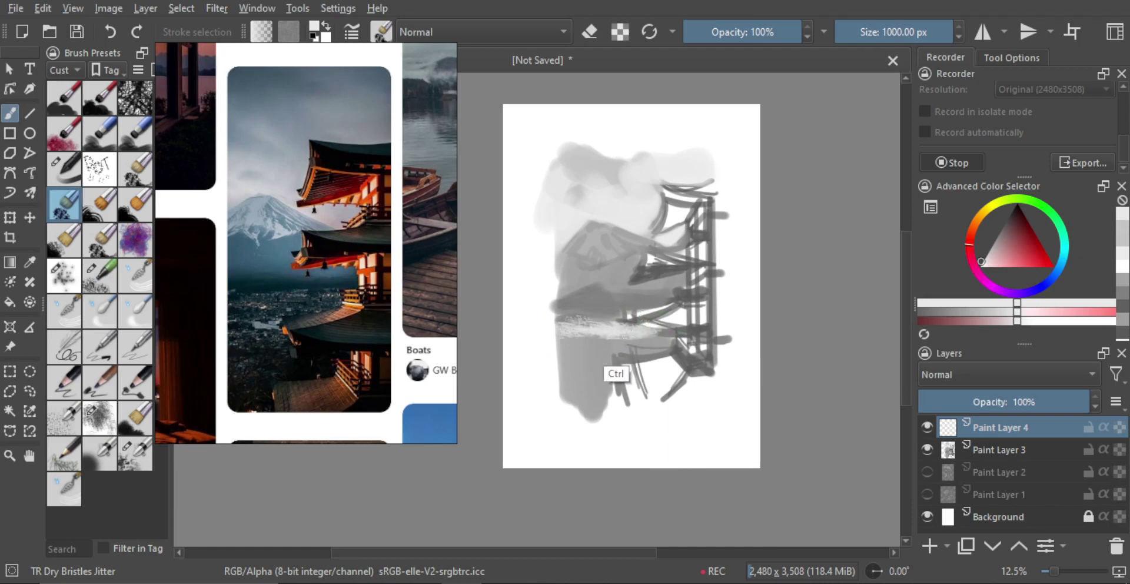
key(ctrl+z)
key(bracketleft)
drag(563, 324, 656, 327)
key(ctrl+z)
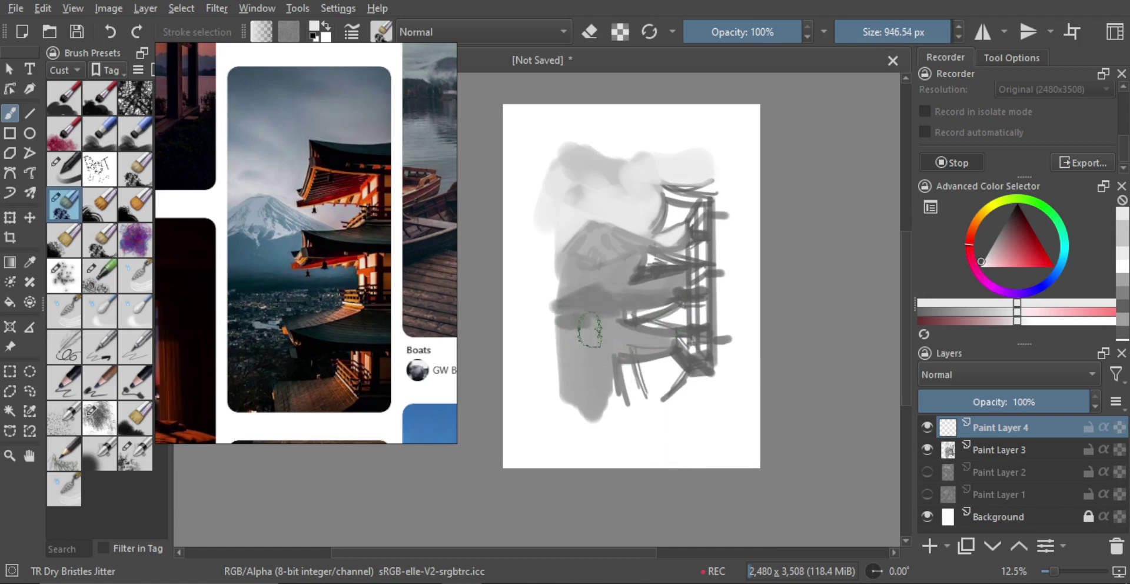
Brush light and dark bristle texture over the foreground below the shoreline with a brush of about 666 px.
mouse_move(577, 330)
mouse_down()
mouse_move(645, 326)
mouse_move(558, 350)
mouse_move(651, 339)
mouse_move(596, 359)
mouse_move(612, 348)
mouse_move(599, 357)
mouse_move(669, 356)
mouse_move(565, 371)
mouse_move(605, 365)
mouse_move(569, 376)
mouse_move(635, 372)
mouse_move(575, 383)
mouse_move(644, 385)
mouse_move(584, 398)
mouse_move(619, 406)
mouse_move(635, 398)
mouse_move(571, 408)
mouse_move(643, 388)
mouse_move(633, 343)
mouse_move(687, 346)
mouse_move(699, 332)
mouse_move(688, 369)
mouse_move(677, 367)
mouse_move(696, 361)
mouse_move(632, 375)
mouse_move(631, 363)
mouse_move(632, 377)
mouse_move(555, 358)
mouse_move(599, 369)
mouse_move(582, 330)
mouse_move(579, 350)
mouse_move(563, 348)
mouse_move(593, 365)
mouse_move(564, 354)
mouse_move(596, 352)
mouse_move(576, 363)
mouse_move(562, 352)
mouse_move(586, 351)
mouse_move(604, 375)
mouse_move(568, 386)
mouse_up()
key(e)
key(e)
drag(650, 343, 659, 341)
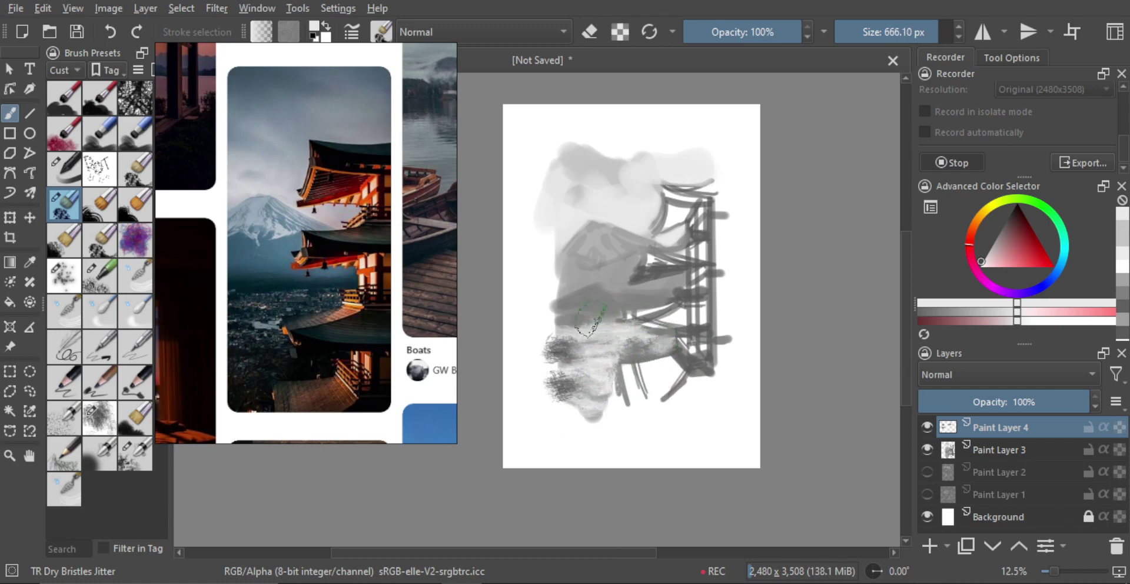
Paint dark bristle strokes along the shoreline and erase the texture spilling onto the lower roofs at about 652 px.
mouse_move(550, 324)
mouse_down()
mouse_move(626, 315)
mouse_move(598, 315)
mouse_move(619, 308)
mouse_move(602, 299)
mouse_move(566, 316)
mouse_move(622, 302)
mouse_move(650, 312)
mouse_move(608, 310)
mouse_move(655, 308)
mouse_move(580, 305)
mouse_move(671, 307)
mouse_move(614, 307)
mouse_move(653, 286)
mouse_move(661, 315)
mouse_up()
key(e)
mouse_move(661, 315)
mouse_down()
mouse_move(639, 326)
mouse_move(712, 340)
mouse_move(677, 332)
mouse_move(694, 343)
mouse_move(673, 361)
mouse_up()
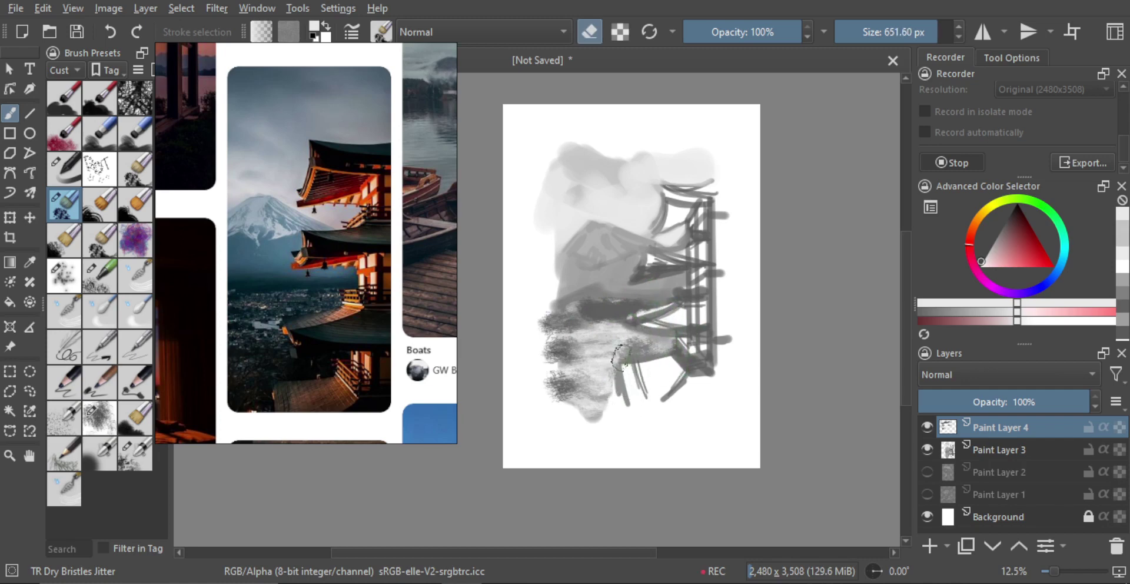
key(e)
shift+drag(602, 331, 625, 340)
drag(557, 341, 652, 346)
key(ctrl+z)
key(ctrl+z)
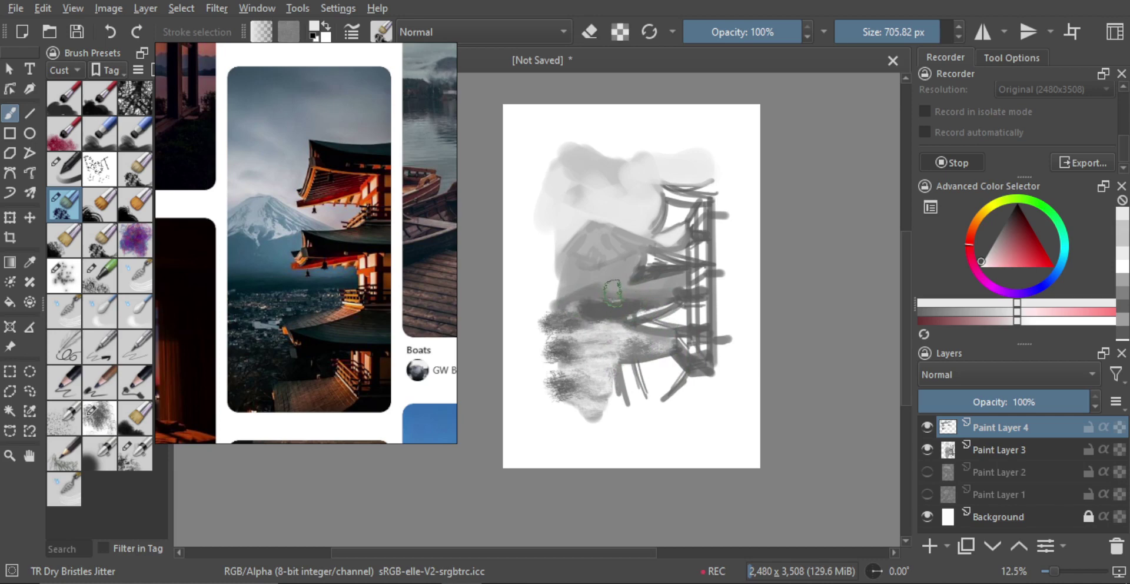
Sample the mountain's grey and brush it over the shoreline's upper edge with the bristle brush at about 706 px.
ctrl+click(621, 275)
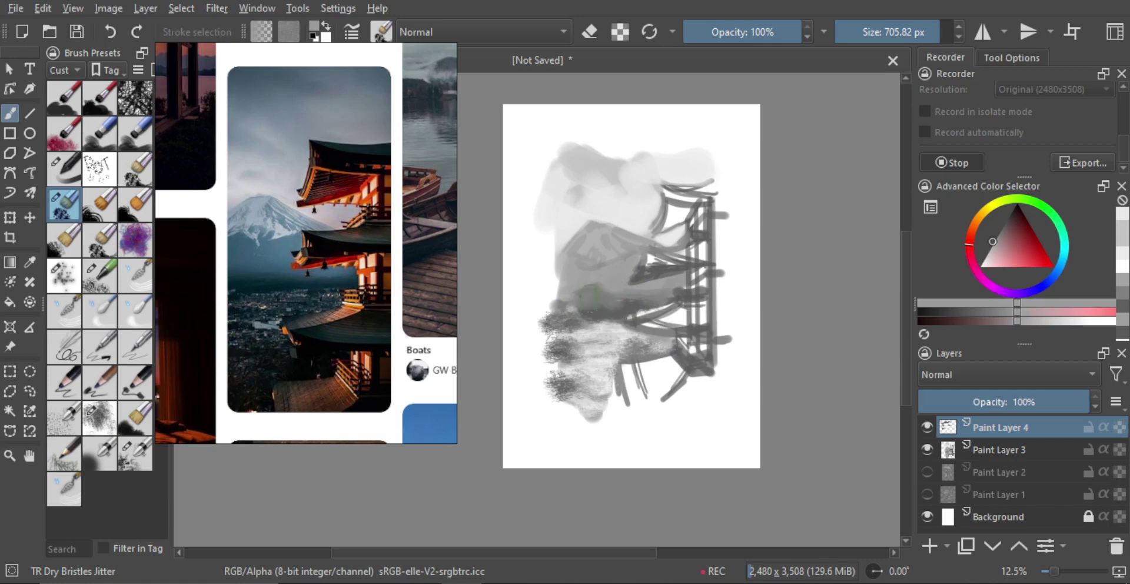
mouse_move(577, 298)
mouse_down()
mouse_move(633, 303)
mouse_move(606, 309)
mouse_move(568, 302)
mouse_move(648, 292)
mouse_move(600, 294)
mouse_up()
key(ctrl+z)
key(ctrl+z)
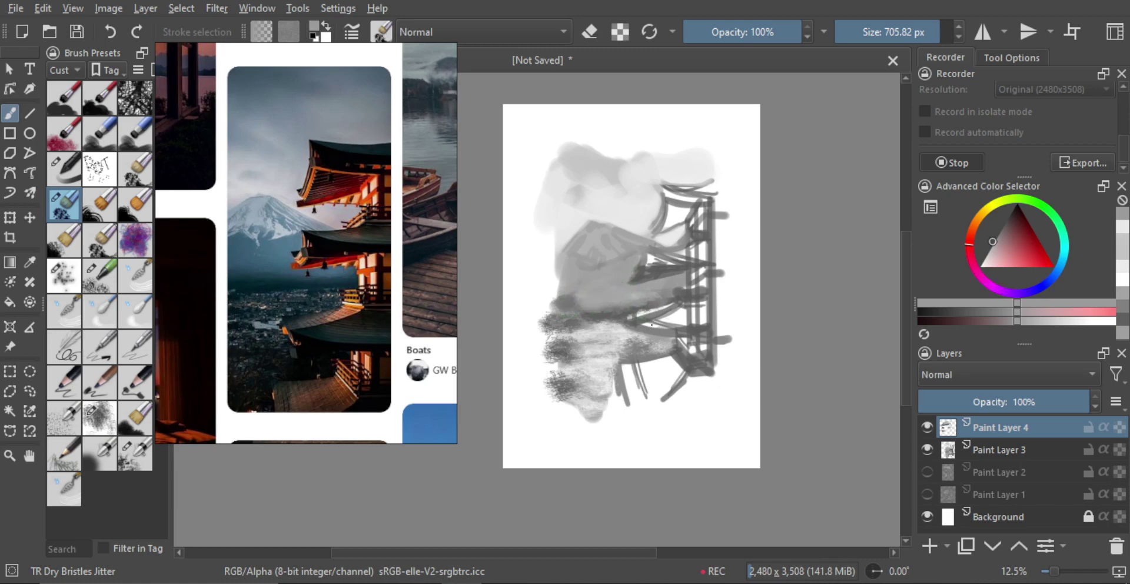
Switch to the TR Brush Skin brush and paint a smooth dark grey band along the mountain's base at 275 to 336 px.
click(67, 174)
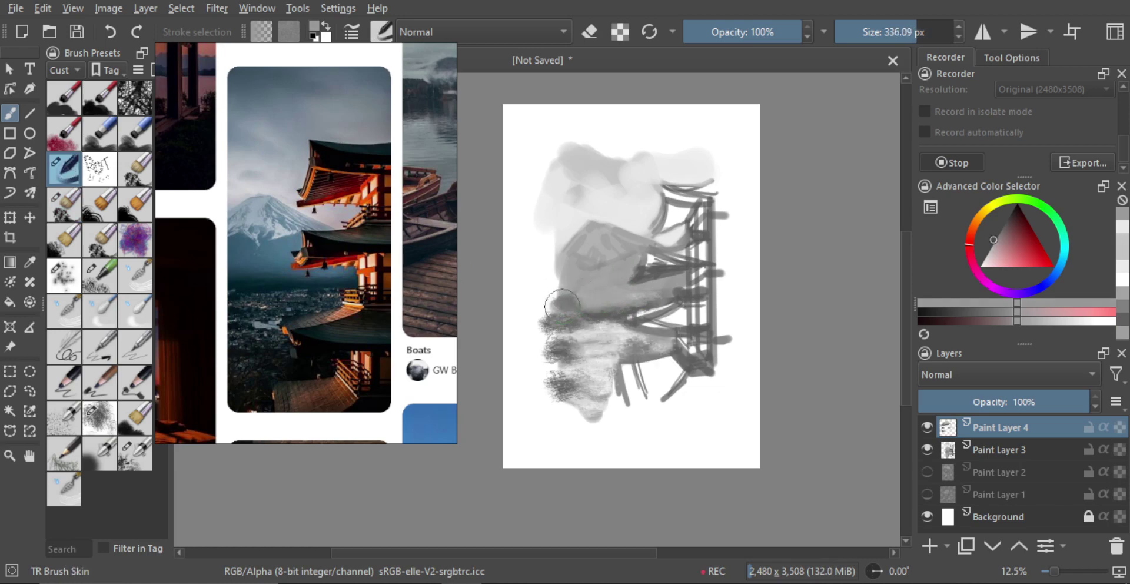
drag(563, 306, 612, 302)
ctrl+click(600, 311)
drag(600, 309, 666, 298)
alt+click(578, 313)
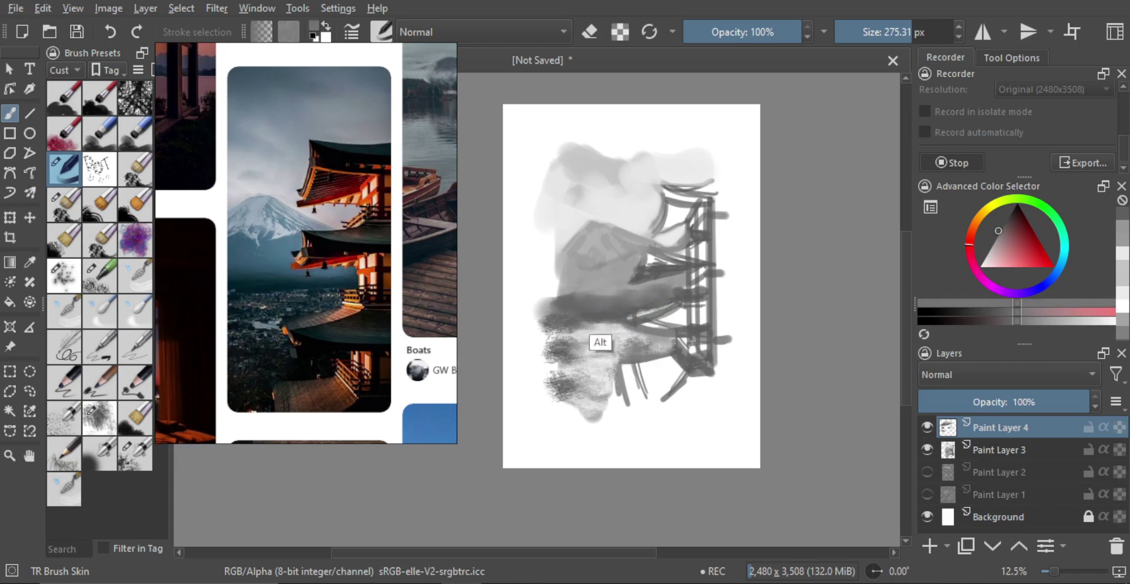
Repaint the mountain's body in sampled grey and start the light snow on its peak with a brush of about 33 px.
alt+click(597, 279)
mouse_move(574, 269)
shift+mouse_down()
mouse_move(624, 292)
mouse_move(613, 261)
mouse_move(575, 243)
mouse_move(589, 236)
mouse_move(582, 230)
mouse_move(555, 257)
mouse_move(570, 240)
shift+mouse_up()
alt+click(741, 273)
scroll(610, 261, up, 1)
key(ctrl+z)
alt+click(580, 232)
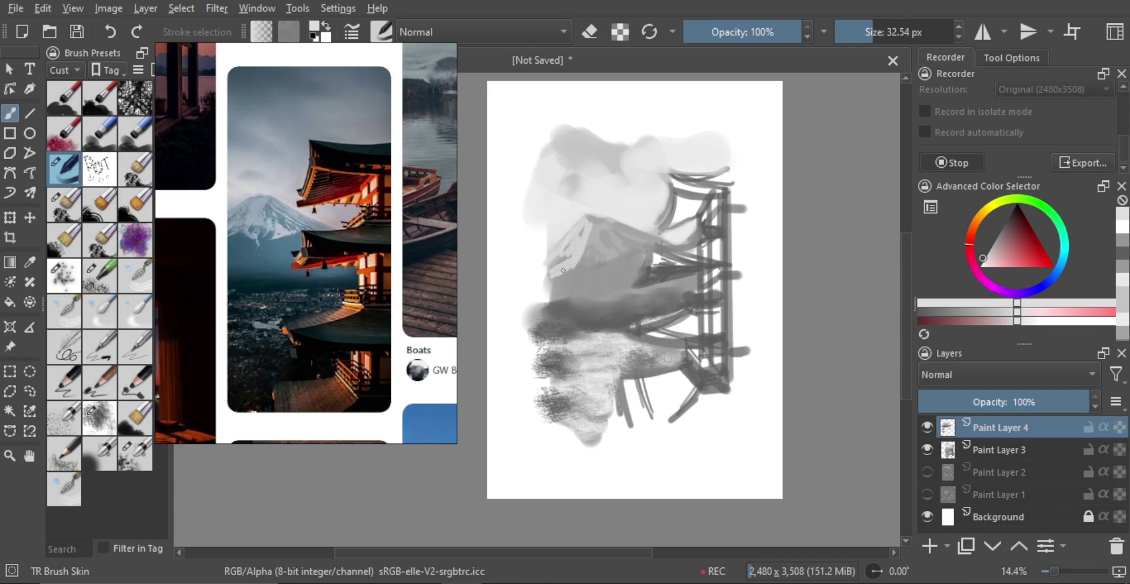
Paint pale snow streaks down both slopes of the mountain with the 34.33 px brush.
shift+drag(583, 265, 586, 265)
key(ctrl+z)
key(ctrl+z)
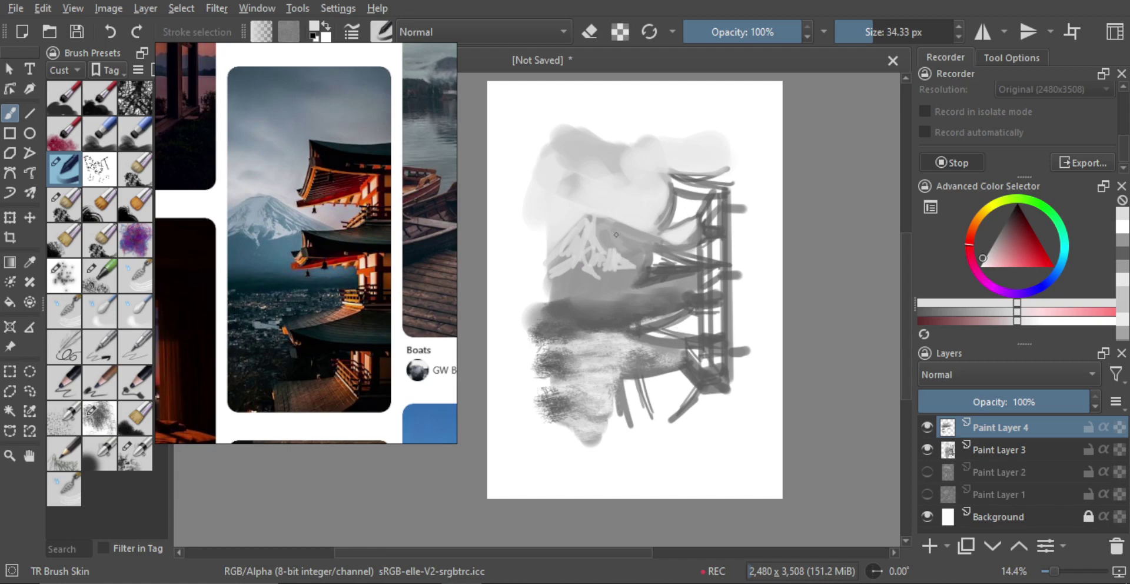
mouse_move(592, 217)
mouse_down()
mouse_move(639, 260)
mouse_move(592, 219)
mouse_move(649, 248)
mouse_up()
key(ctrl+z)
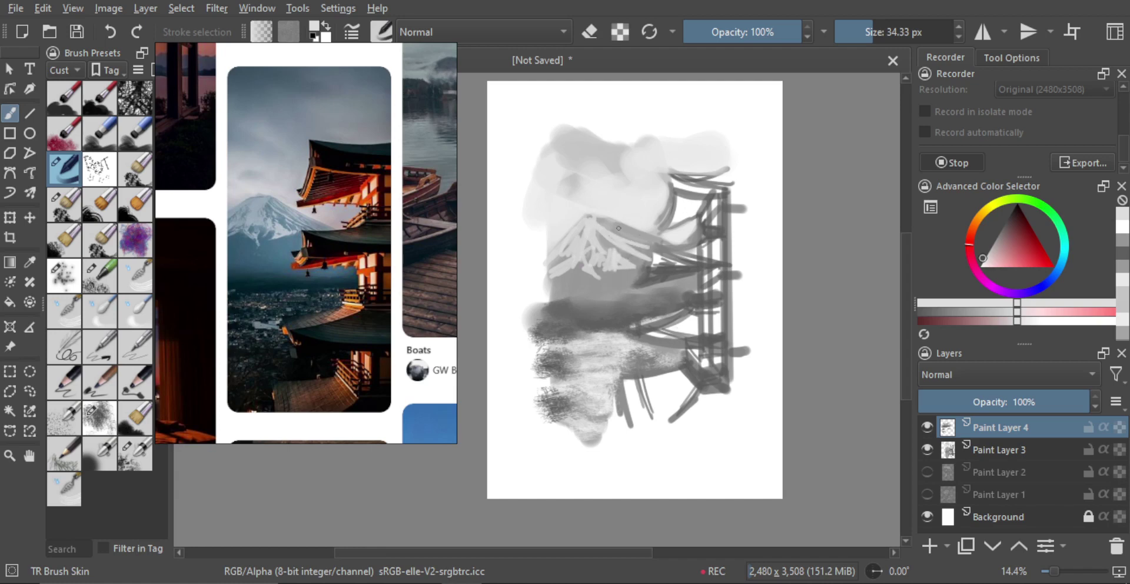
drag(597, 221, 647, 239)
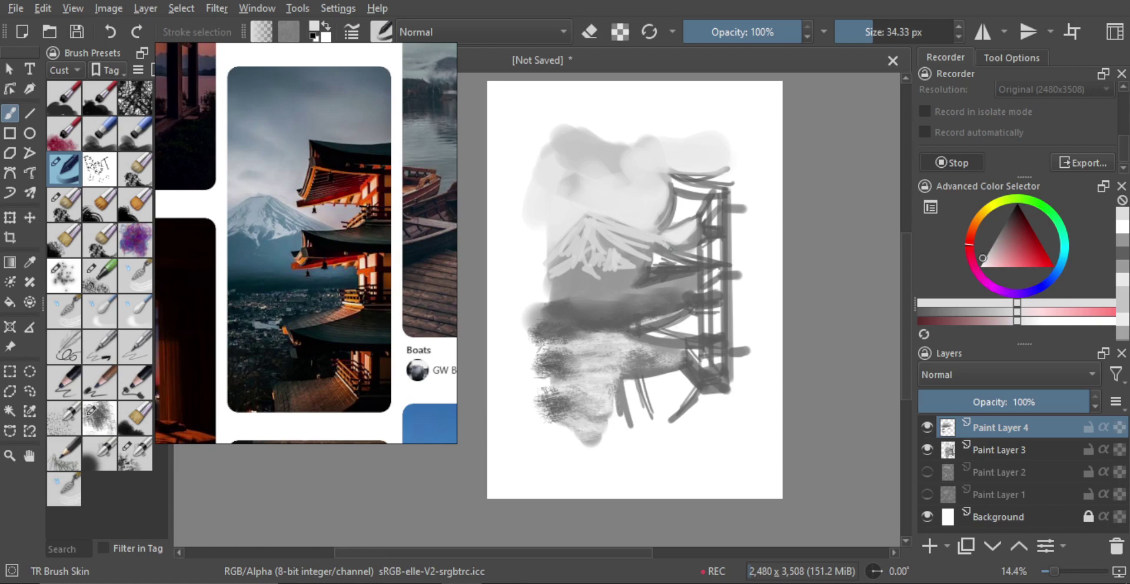
Sample the pagoda's dark grey and fill in the second roof's eave with a 44.05 px brush.
scroll(669, 248, down, 3)
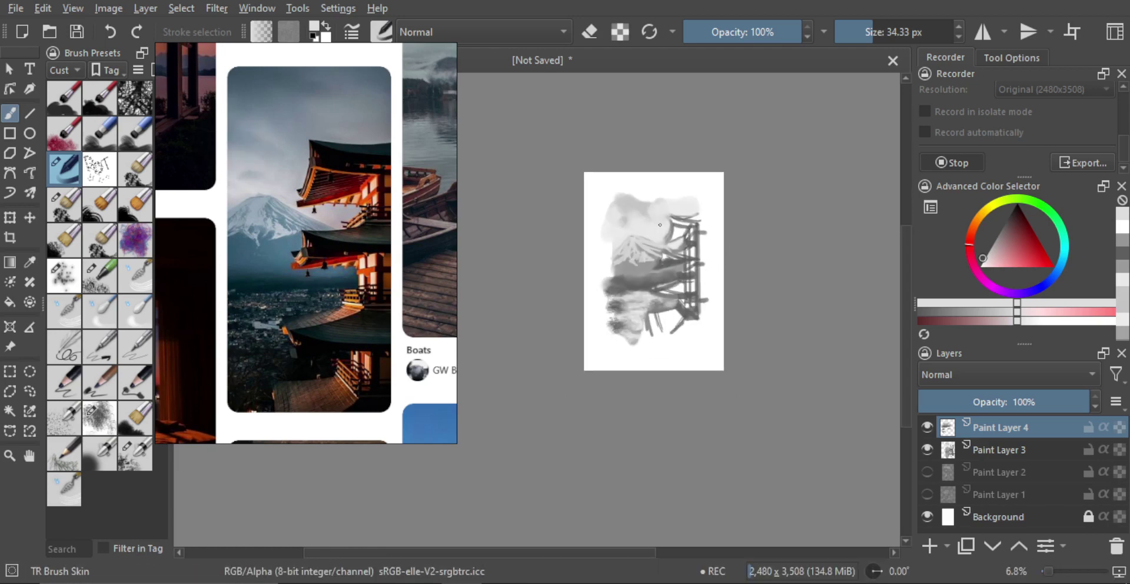
scroll(641, 270, up, 3)
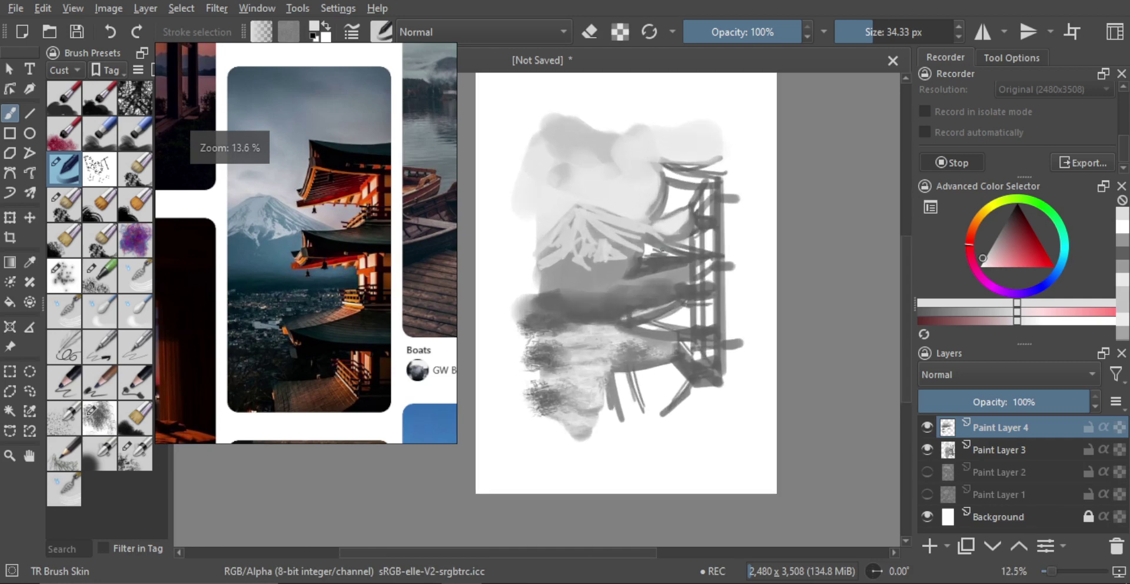
alt+click(642, 271)
shift+drag(640, 271, 654, 252)
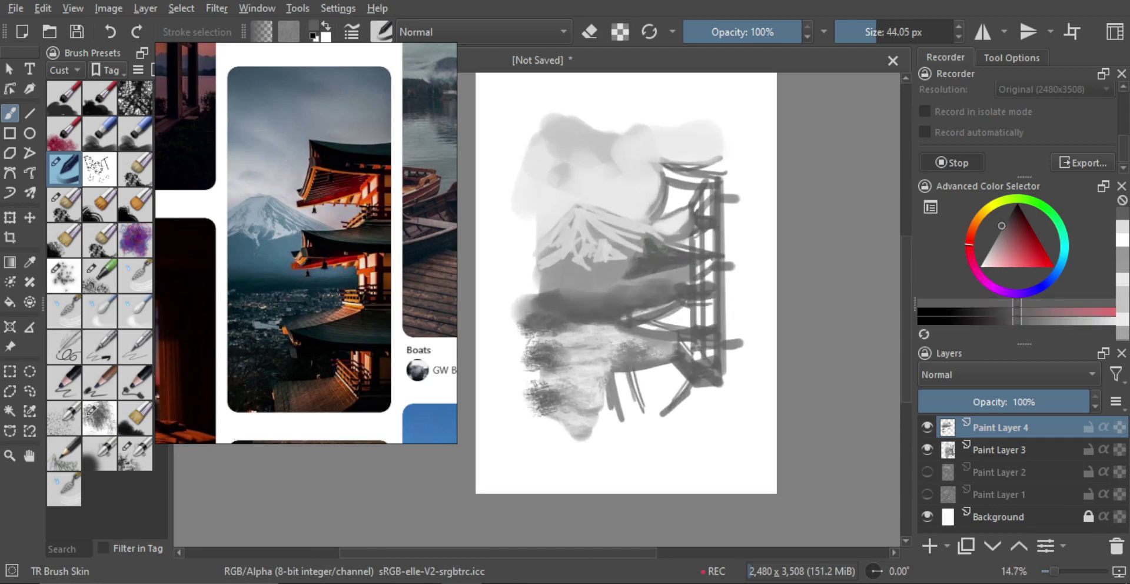
Fill the pagoda's top roof in dark grey with a 51.73 px brush and extend the second roof with a 57 px brush.
key(])
drag(655, 162, 643, 217)
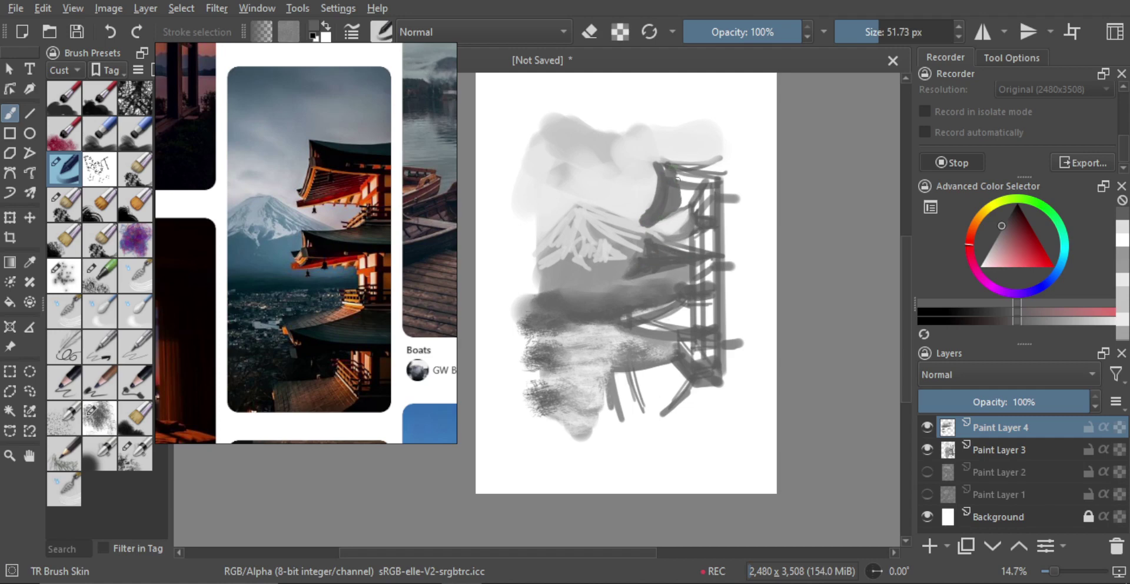
drag(677, 180, 688, 200)
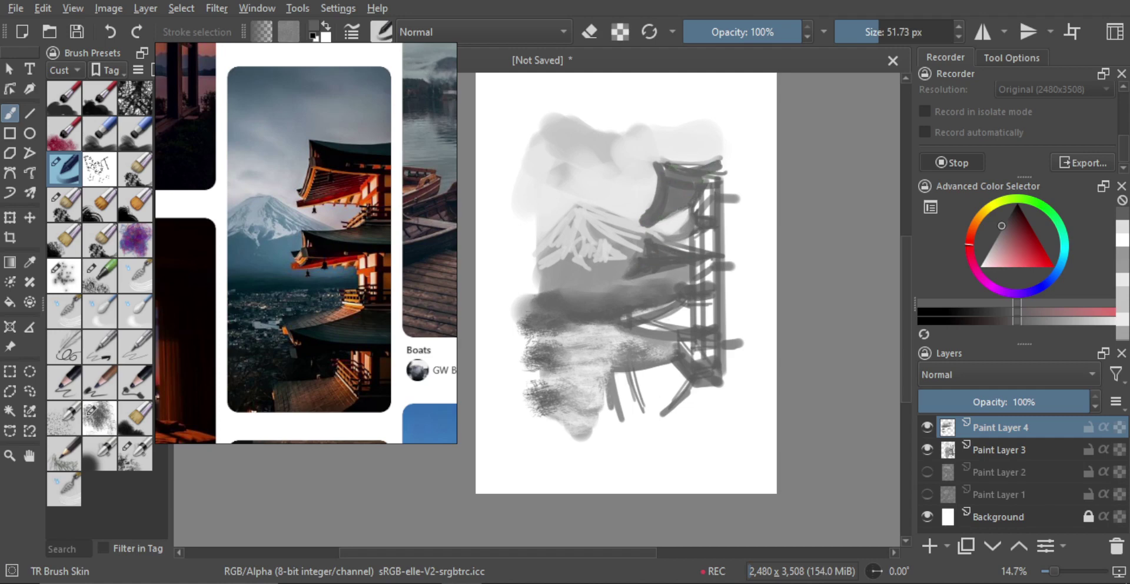
key(])
drag(656, 248, 700, 239)
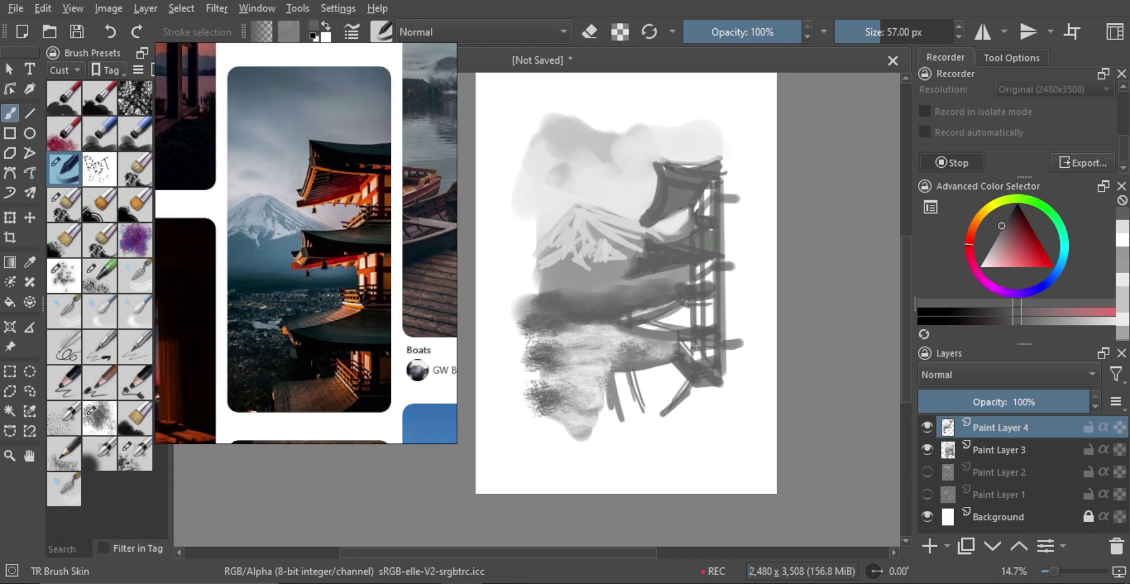
key(ctrl+z)
mouse_move(660, 246)
mouse_down()
mouse_move(710, 231)
mouse_move(702, 242)
mouse_up()
Block in the third roof in dark grey with a 63.87 px brush and the bottom roof with a 78.42 px brush.
drag(636, 318, 666, 306)
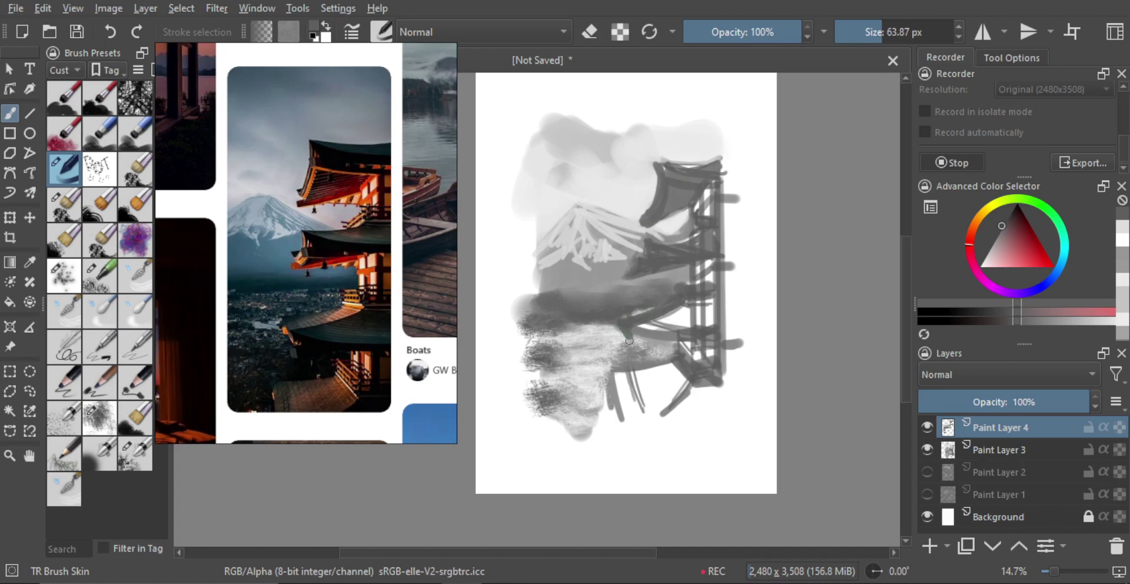
drag(648, 340, 667, 341)
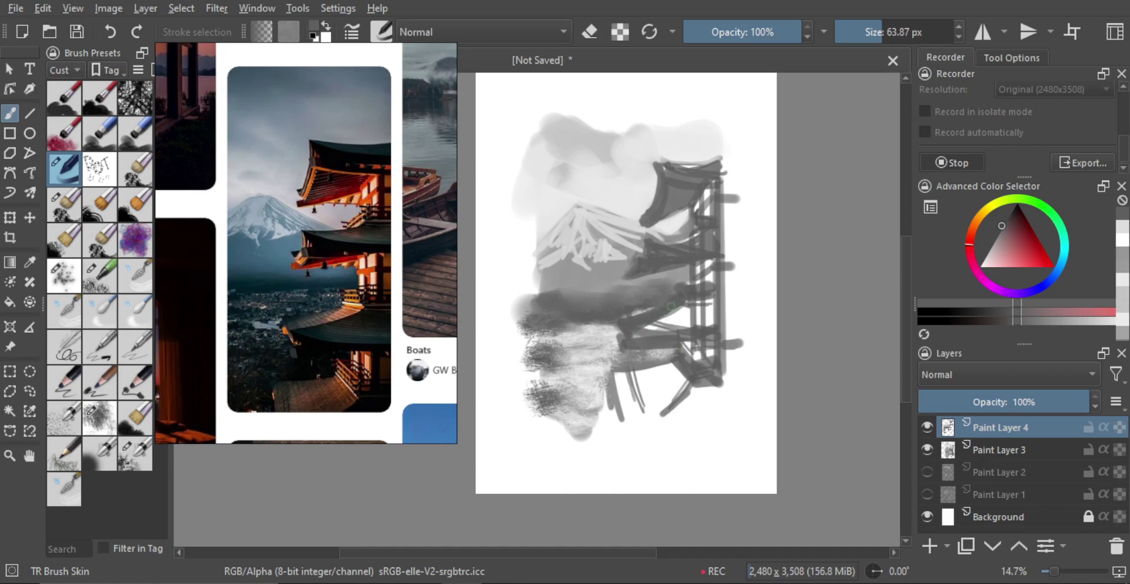
drag(671, 306, 672, 331)
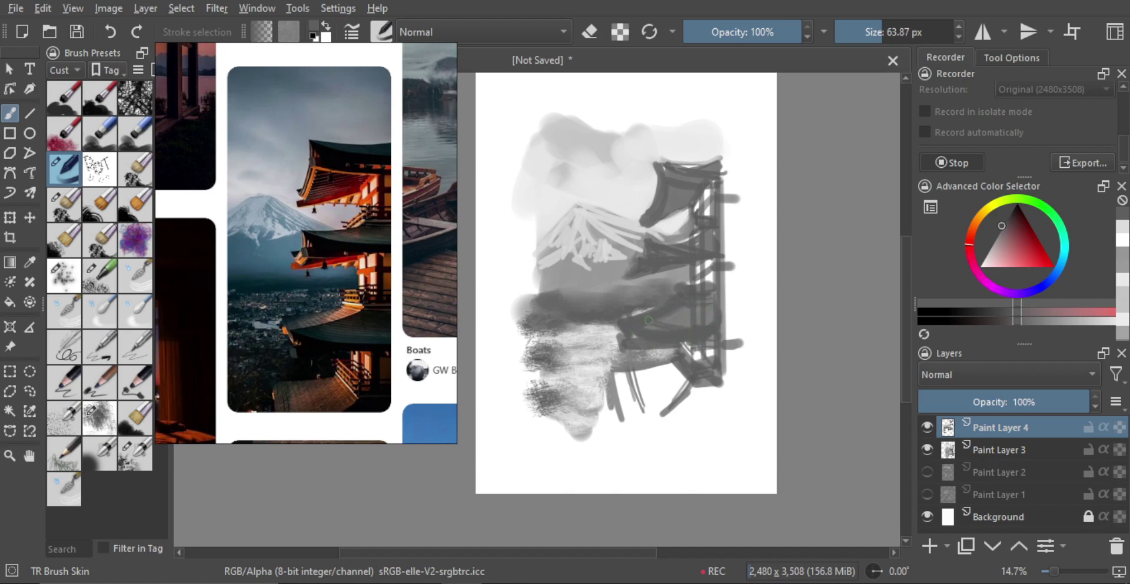
mouse_move(641, 384)
shift+mouse_down()
mouse_move(619, 393)
mouse_move(678, 364)
mouse_move(636, 400)
mouse_move(648, 421)
mouse_move(713, 404)
shift+mouse_up()
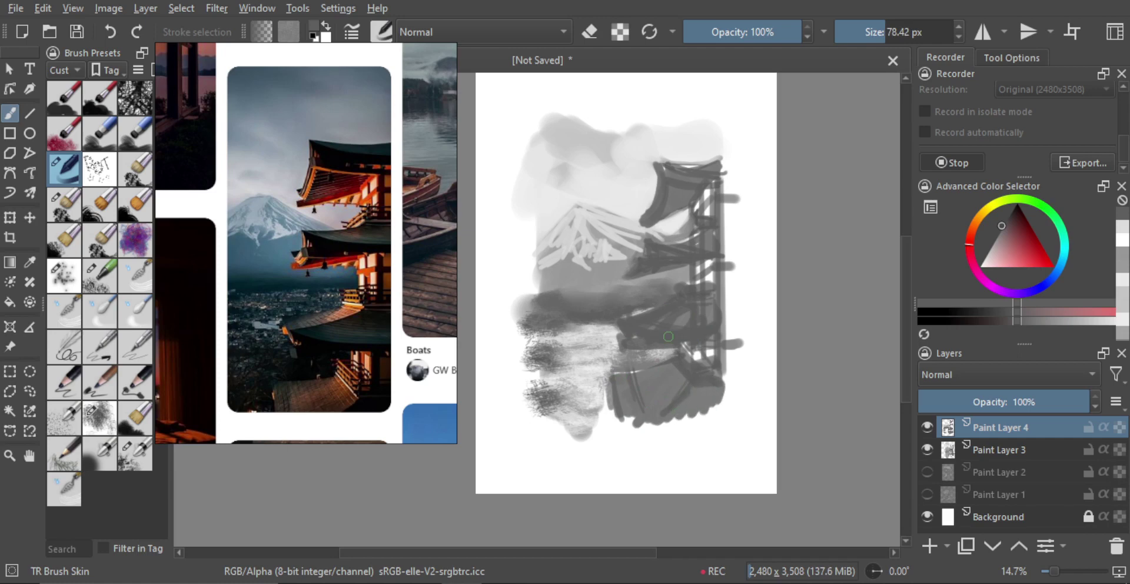
drag(671, 335, 668, 356)
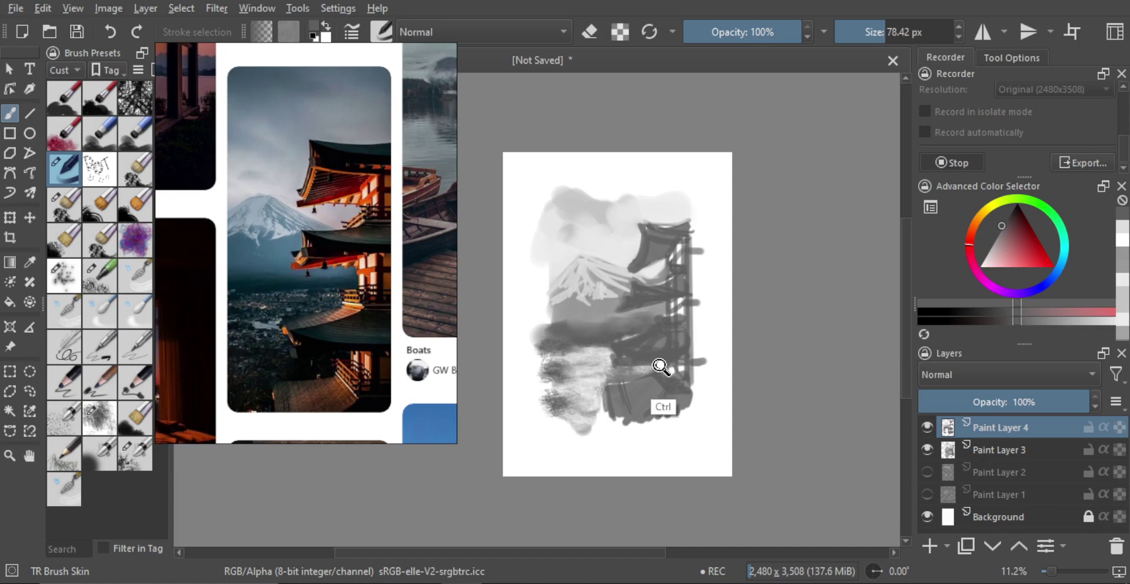
Sample white and paint a small lattice railing above the third roof with a brush of about 6 to 7 px.
scroll(668, 364, up, 2)
drag(663, 364, 669, 359)
ctrl+click(744, 347)
scroll(674, 299, up, 1)
drag(674, 300, 678, 282)
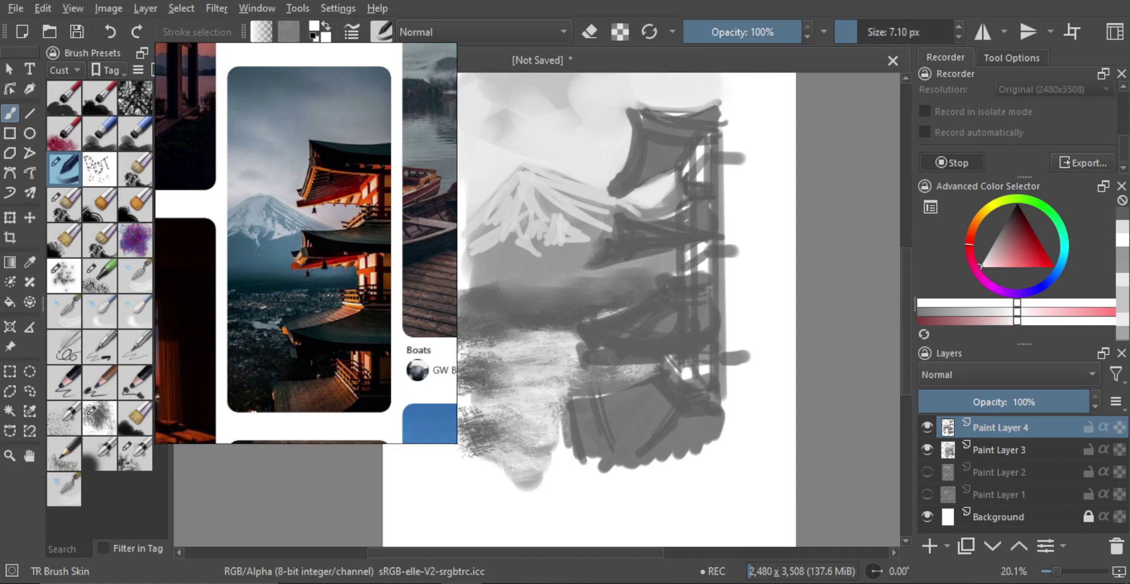
key(ctrl+z)
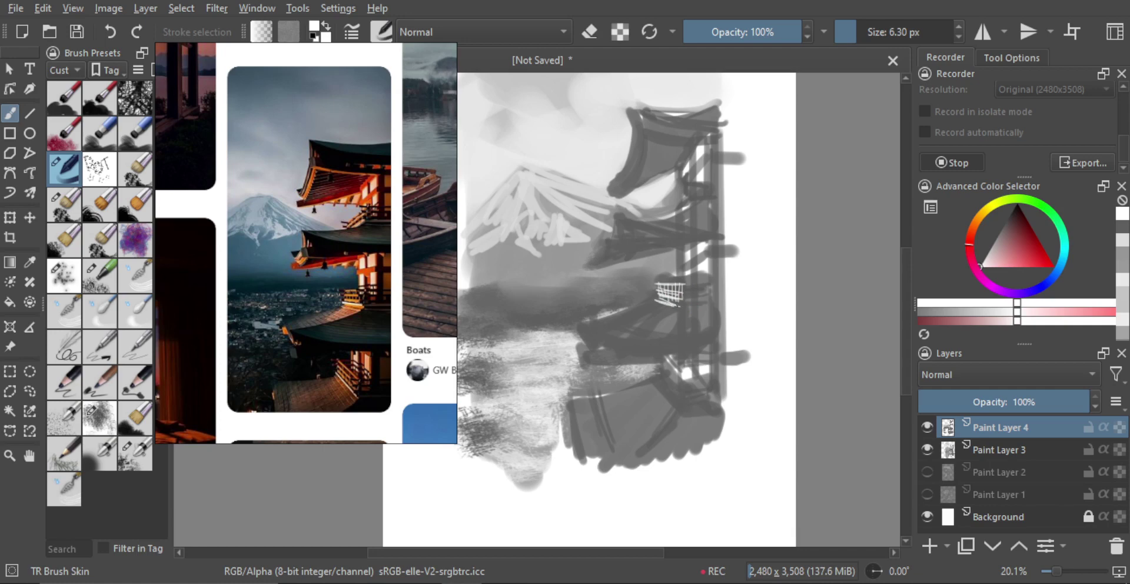
key(bracketright)
key(ctrl+z)
Sample a light grey and paint a checkered tile pattern across the third roof with a 25.62 px brush.
ctrl+click(577, 233)
mouse_move(642, 307)
shift+mouse_down()
mouse_move(652, 309)
mouse_move(607, 340)
shift+mouse_up()
key(ctrl+z)
key(ctrl+z)
key(bracketright)
key(bracketright)
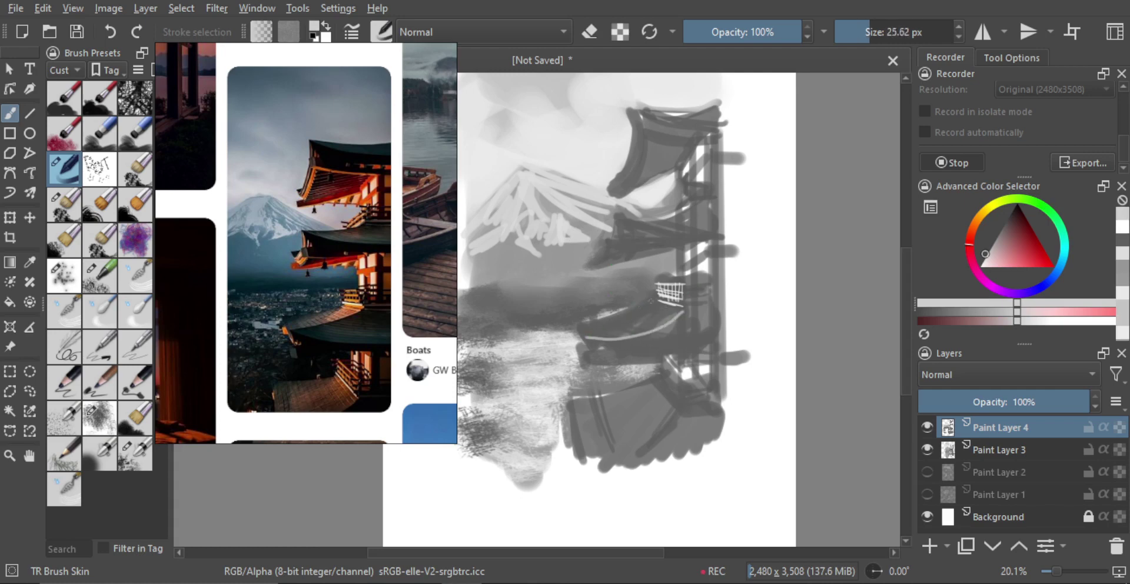
drag(651, 302, 584, 321)
mouse_move(655, 300)
mouse_down()
mouse_move(602, 320)
mouse_move(615, 322)
mouse_move(599, 333)
mouse_move(644, 320)
mouse_move(622, 323)
mouse_up()
key(ctrl+z)
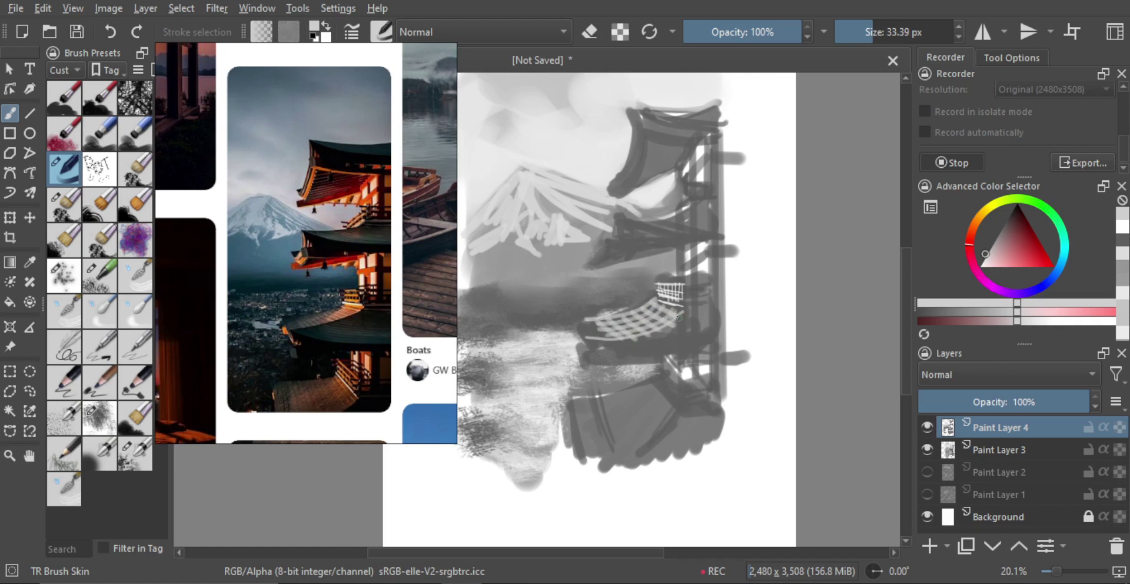
Shade the third roof's tile pattern in sampled dark grey, and add white highlights near the pagoda's body with a brush of up to 50.48 px.
ctrl+click(598, 332)
key(bracketright)
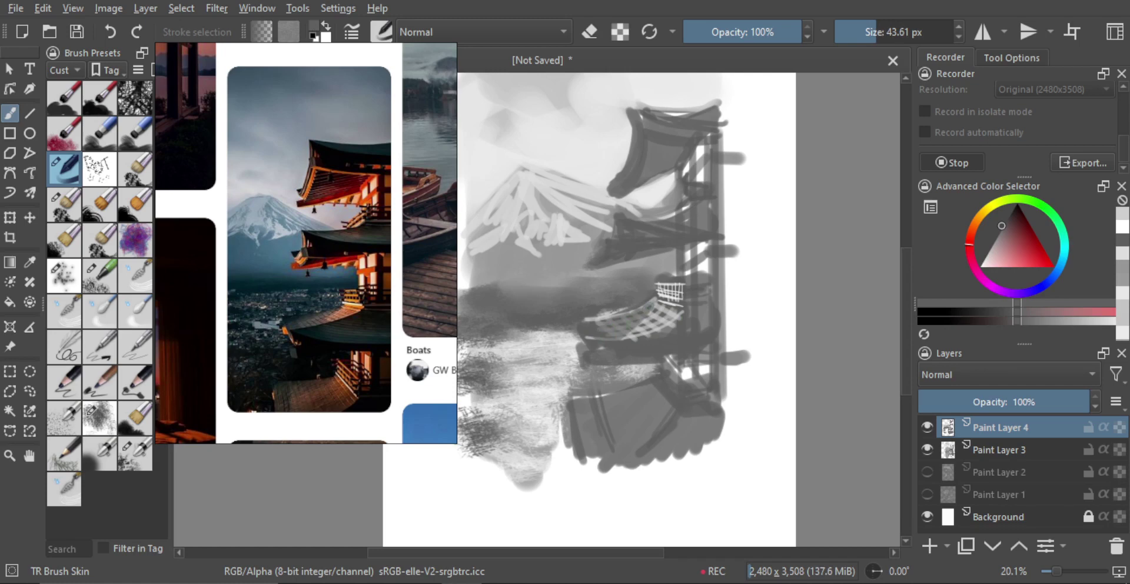
ctrl+click(752, 359)
mouse_move(651, 318)
mouse_down()
mouse_move(639, 336)
mouse_move(663, 311)
mouse_move(683, 315)
mouse_up()
key(ctrl+z)
key(ctrl+z)
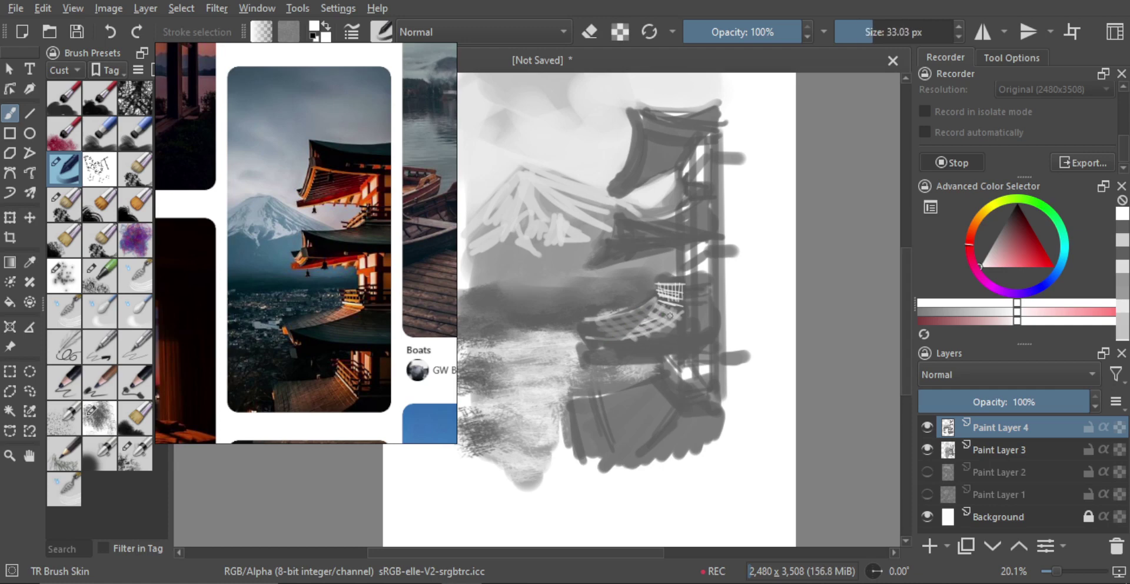
key(bracketright)
key(bracketright)
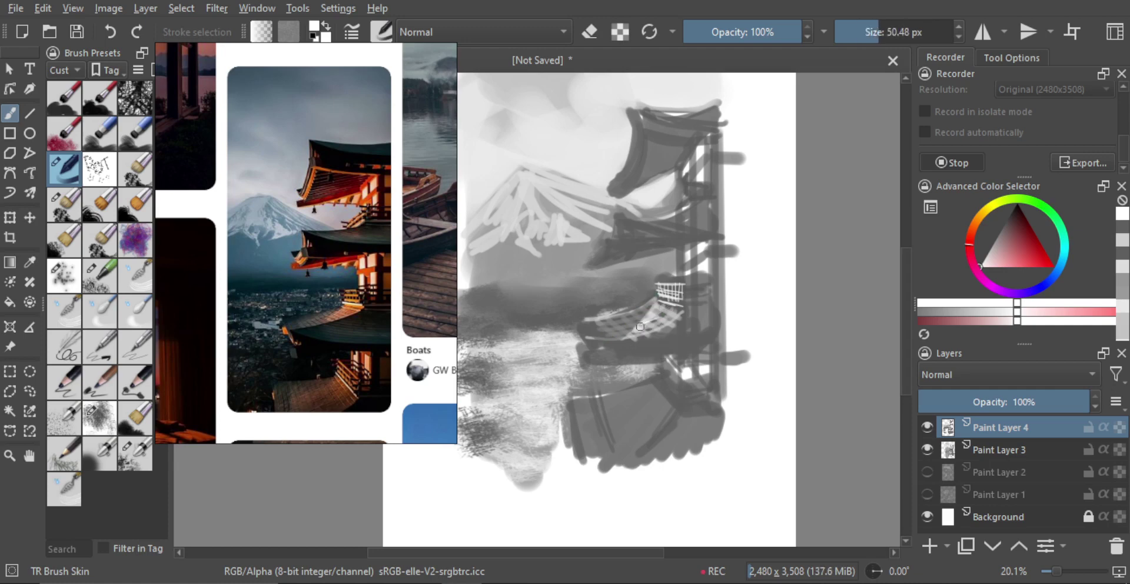
Reduce the brush to 9.20 px and paint small white accents at the outer tip of the third roof.
scroll(669, 355, down, 3)
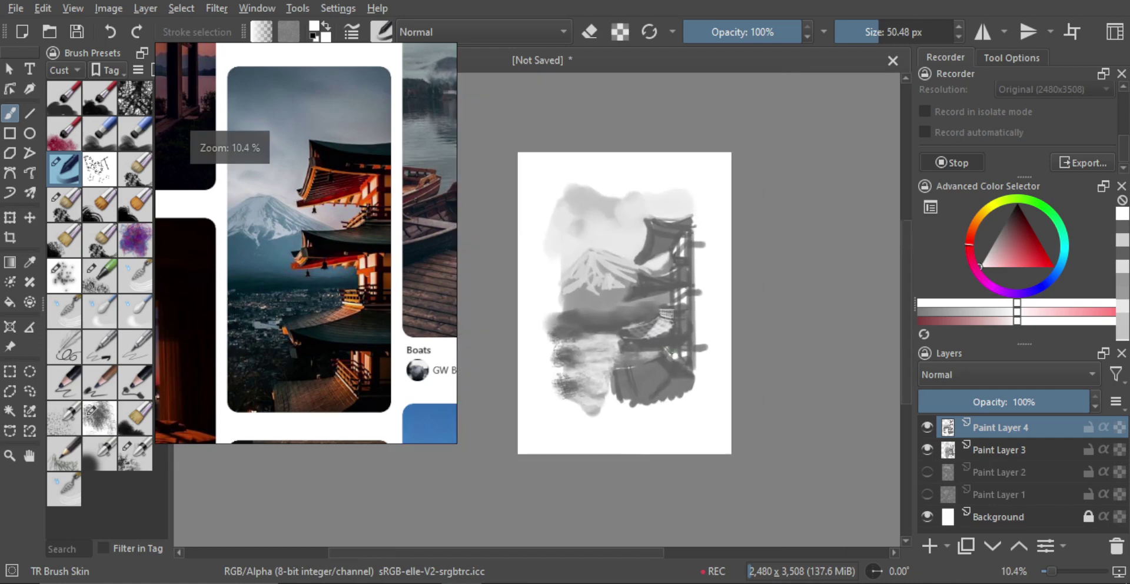
scroll(669, 355, up, 3)
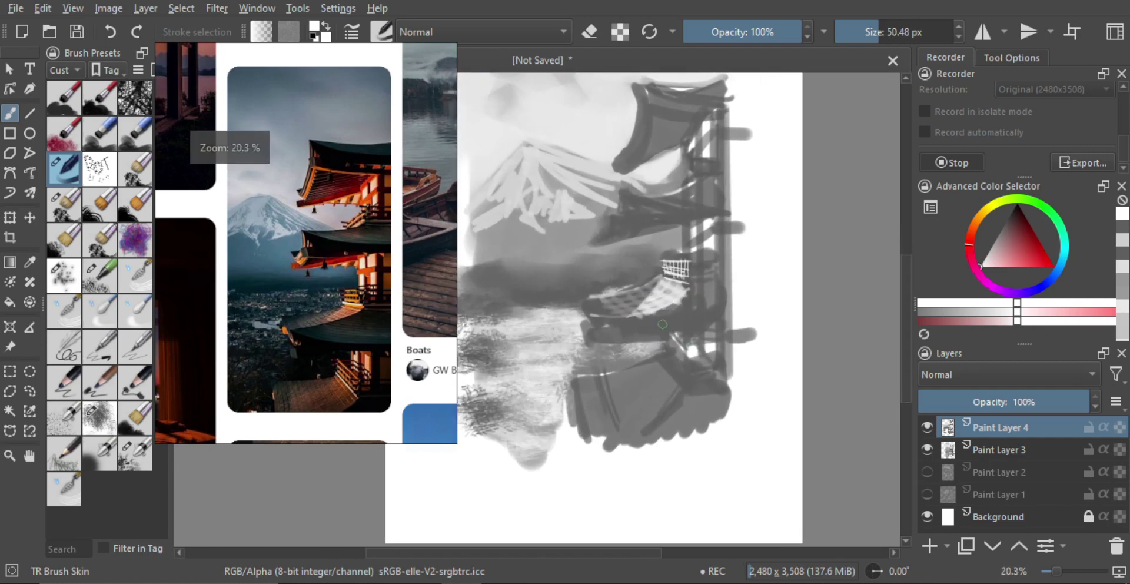
key(bracketleft)
key(bracketleft)
key(bracketleft)
key(bracketleft)
key(bracketleft)
key(bracketleft)
key(bracketleft)
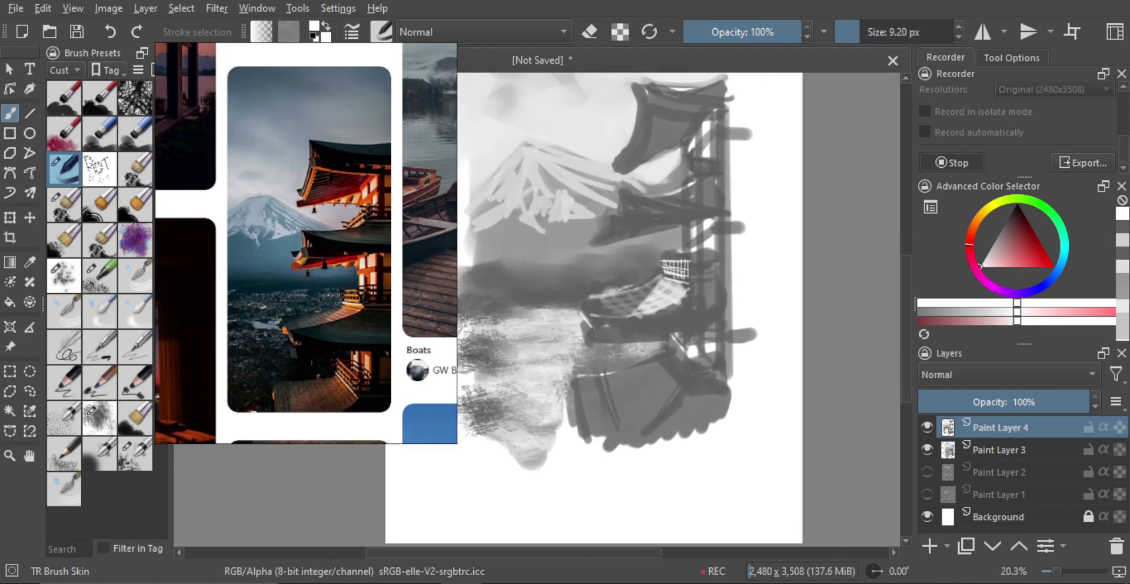
key(ctrl+z)
drag(583, 318, 585, 325)
Sample dark grey and fill the light gap between the third and bottom roofs with a brush of 21.03 to 27.86 px.
ctrl+click(625, 335)
drag(607, 335, 658, 344)
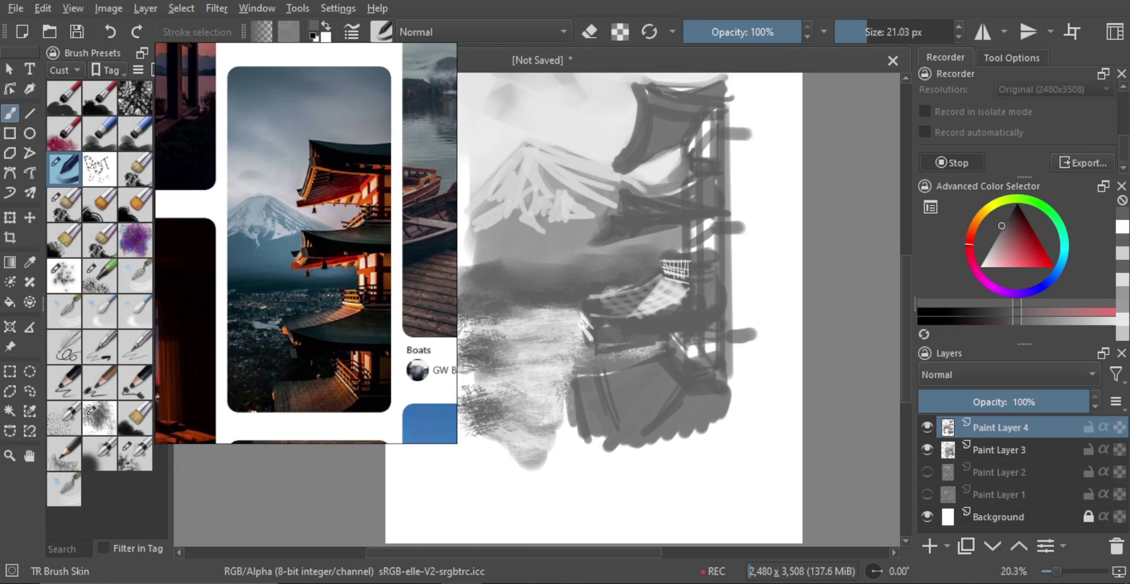
key(bracketright)
key(bracketright)
key(bracketleft)
key(bracketleft)
drag(584, 376, 656, 366)
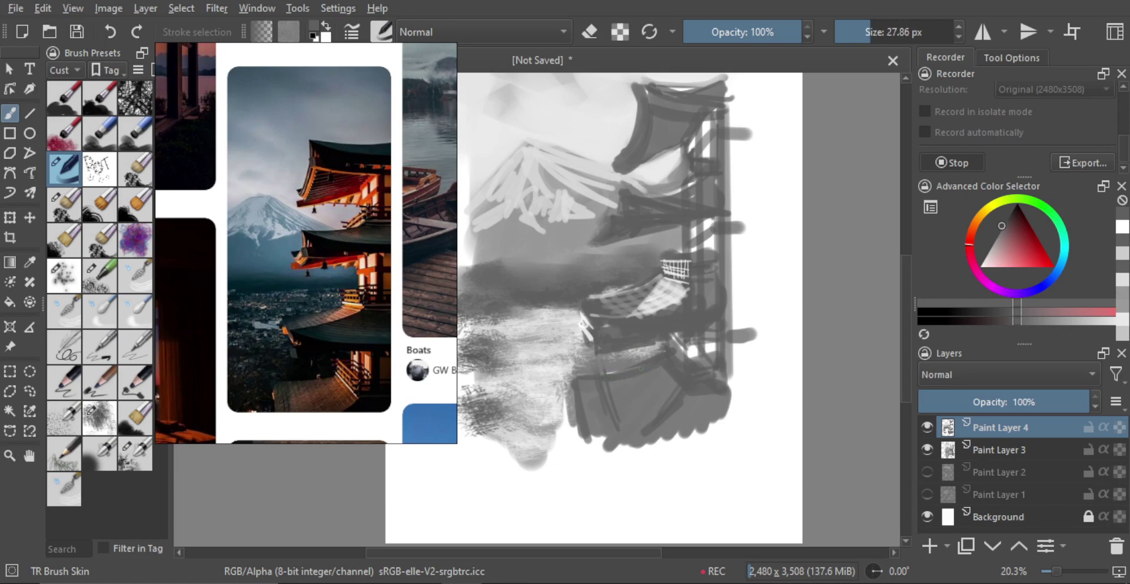
key(bracketright)
key(bracketright)
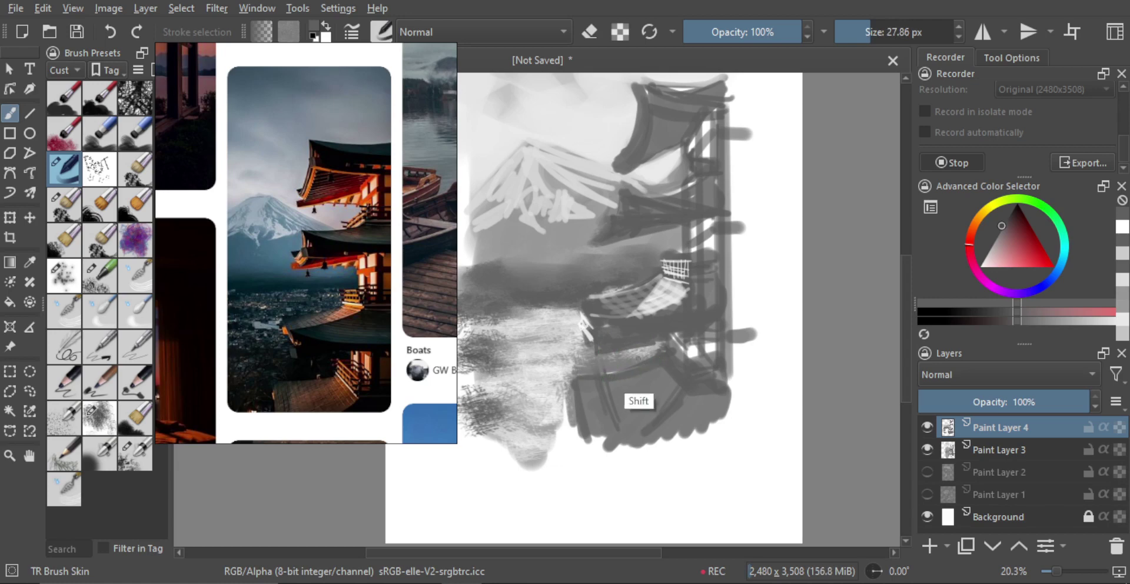
mouse_move(610, 361)
mouse_down()
mouse_move(654, 348)
mouse_move(658, 416)
mouse_move(635, 346)
mouse_move(652, 318)
mouse_move(618, 316)
mouse_move(644, 349)
mouse_up()
Paint the bottom roof's large panel in sampled mid grey with a 37.14 px brush and redefine its edges in dark grey.
alt+click(571, 233)
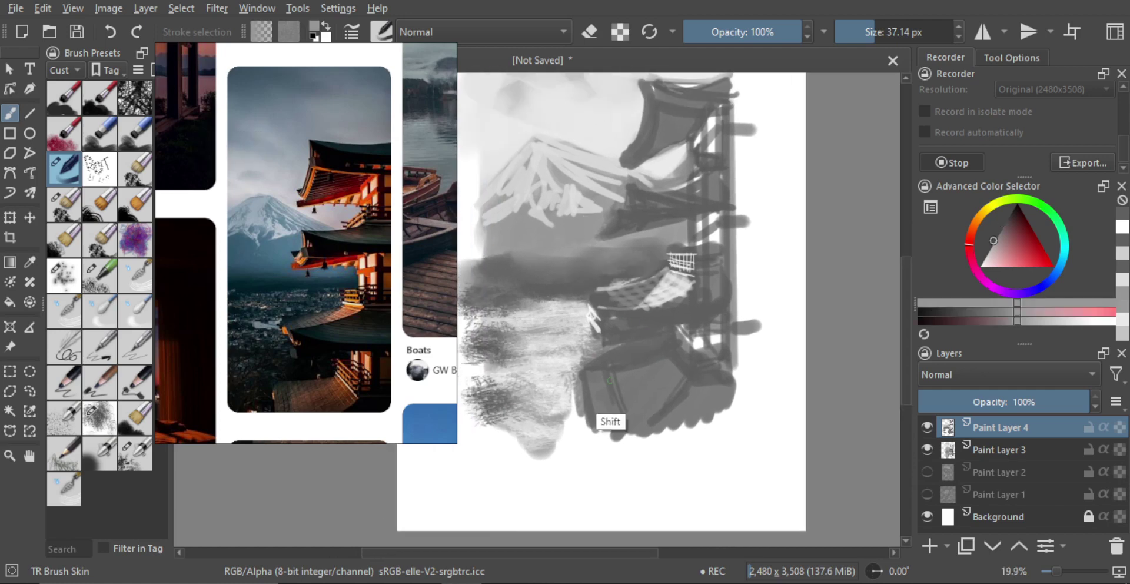
mouse_move(605, 380)
mouse_down()
mouse_move(598, 416)
mouse_move(608, 376)
mouse_move(632, 402)
mouse_move(594, 377)
mouse_move(665, 367)
mouse_move(607, 379)
mouse_move(611, 412)
mouse_move(596, 402)
mouse_move(609, 381)
mouse_move(625, 422)
mouse_move(642, 377)
mouse_move(660, 366)
mouse_move(635, 423)
mouse_move(673, 367)
mouse_move(647, 410)
mouse_move(681, 388)
mouse_up()
ctrl+click(651, 352)
drag(652, 352, 645, 352)
mouse_move(644, 436)
mouse_down()
mouse_move(692, 410)
mouse_move(655, 438)
mouse_up()
key(ctrl+z)
mouse_move(694, 393)
mouse_down()
mouse_move(688, 427)
mouse_move(727, 421)
mouse_move(714, 433)
mouse_up()
Draw a grid of curved dark tile lines over the bottom roof's panel with a 12.50 px brush.
mouse_move(621, 398)
mouse_down()
mouse_move(596, 408)
mouse_move(606, 398)
mouse_move(609, 443)
mouse_up()
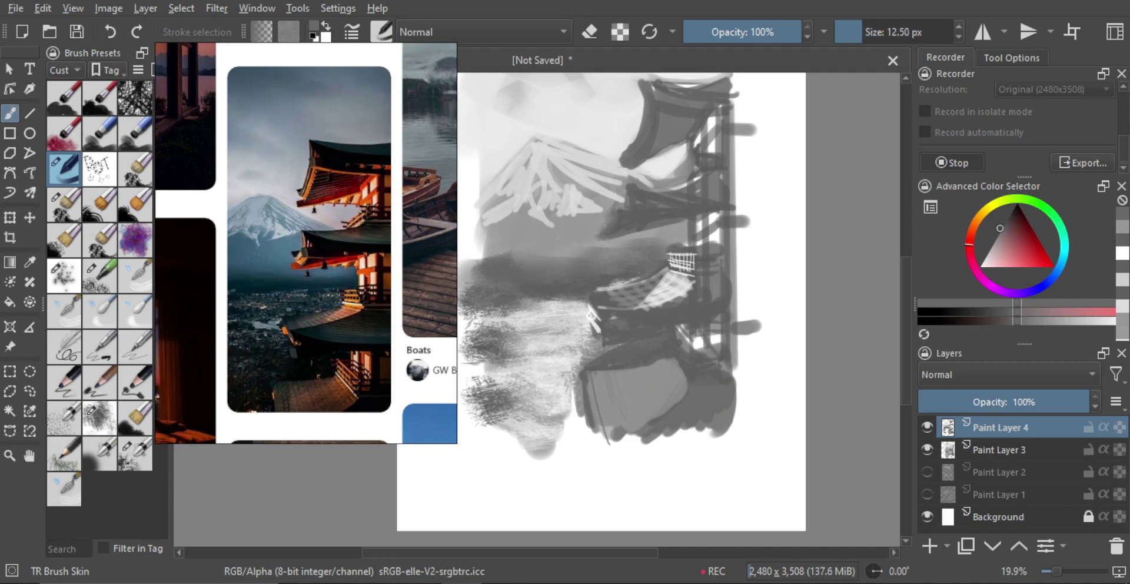
mouse_move(600, 374)
mouse_down()
mouse_move(616, 442)
mouse_move(638, 439)
mouse_up()
drag(618, 373, 641, 428)
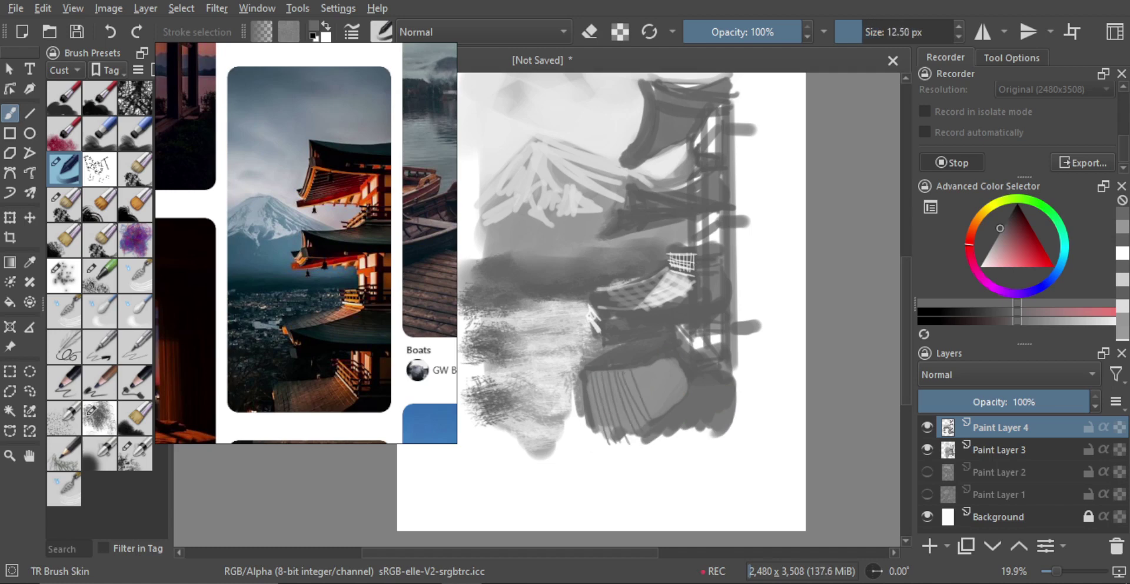
mouse_move(639, 368)
mouse_down()
mouse_move(657, 417)
mouse_move(656, 384)
mouse_up()
drag(656, 361, 677, 401)
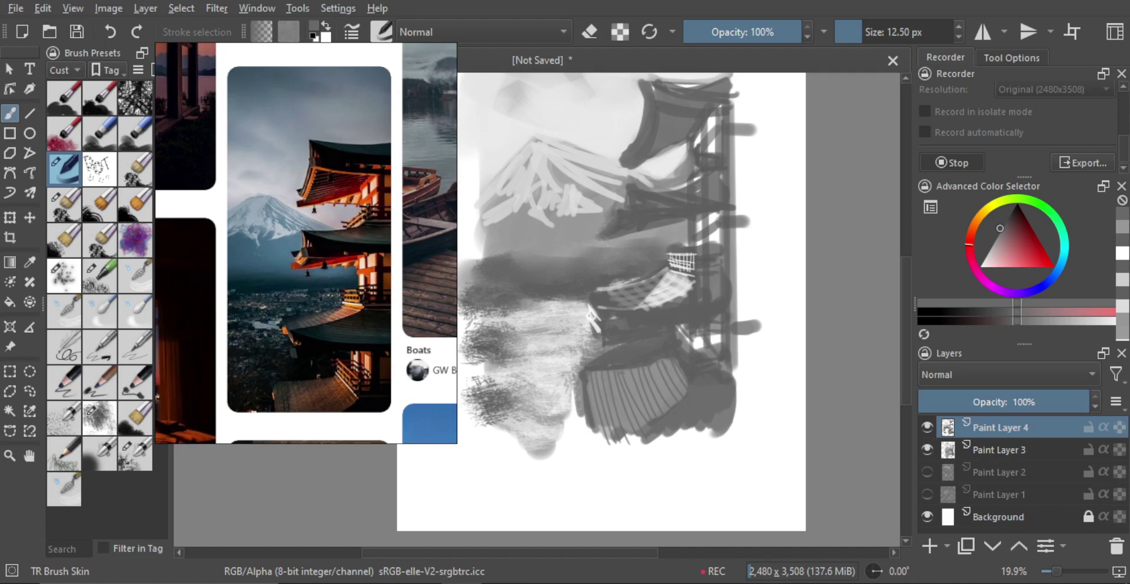
drag(614, 384, 673, 370)
drag(602, 403, 680, 380)
mouse_move(594, 423)
mouse_down()
mouse_move(684, 379)
mouse_move(683, 390)
mouse_move(656, 355)
mouse_move(675, 329)
mouse_up()
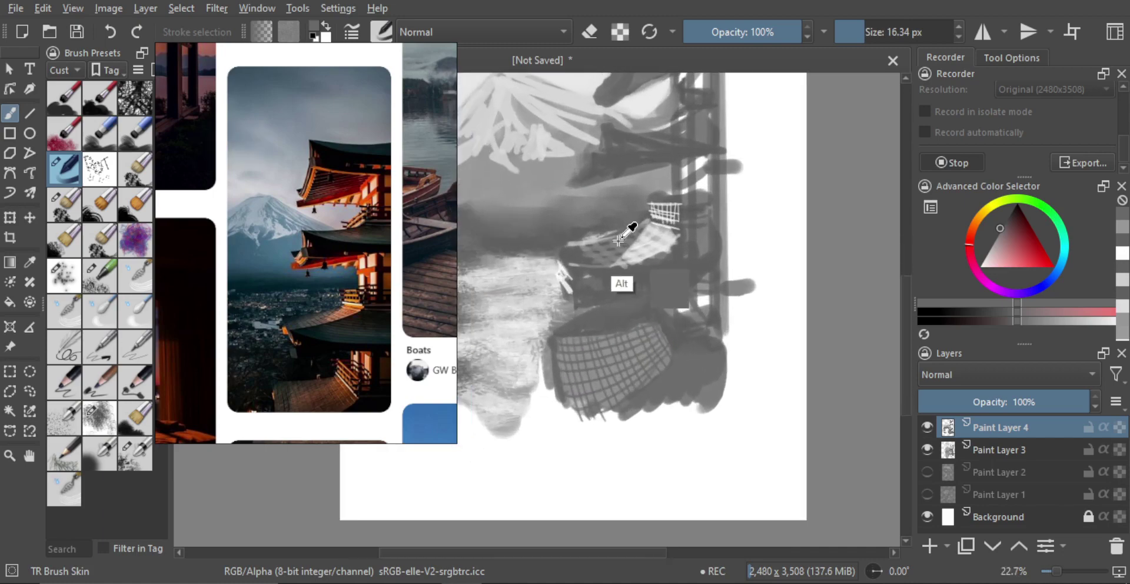
Sample light grey from the mountain's snow and paint a highlight over the inner half of the bottom roof's panel with a 55.75 px brush.
alt+click(540, 118)
drag(603, 330, 611, 329)
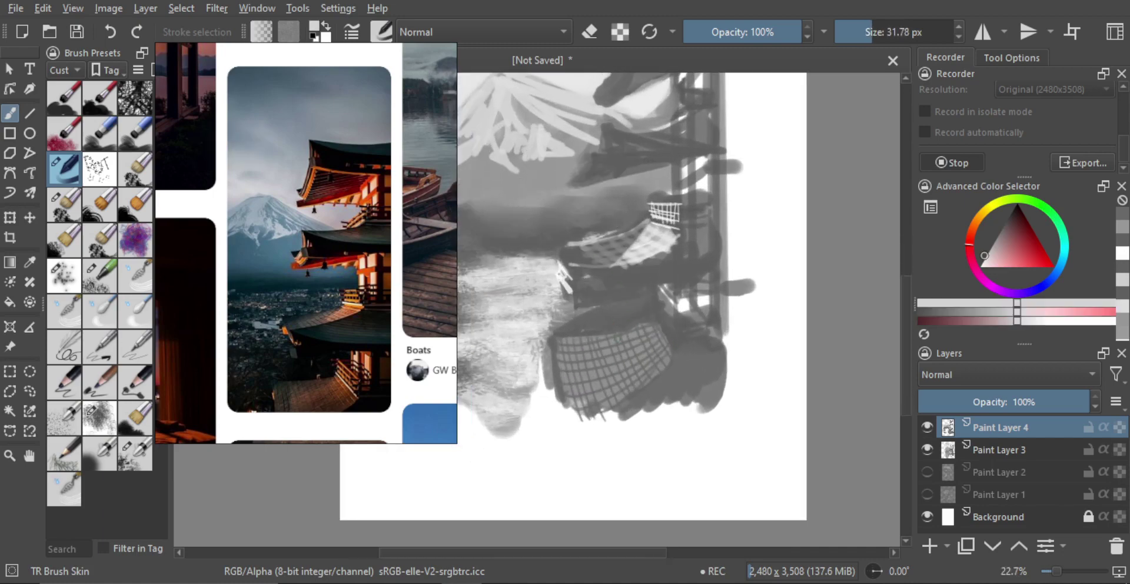
key(bracketright)
key(bracketright)
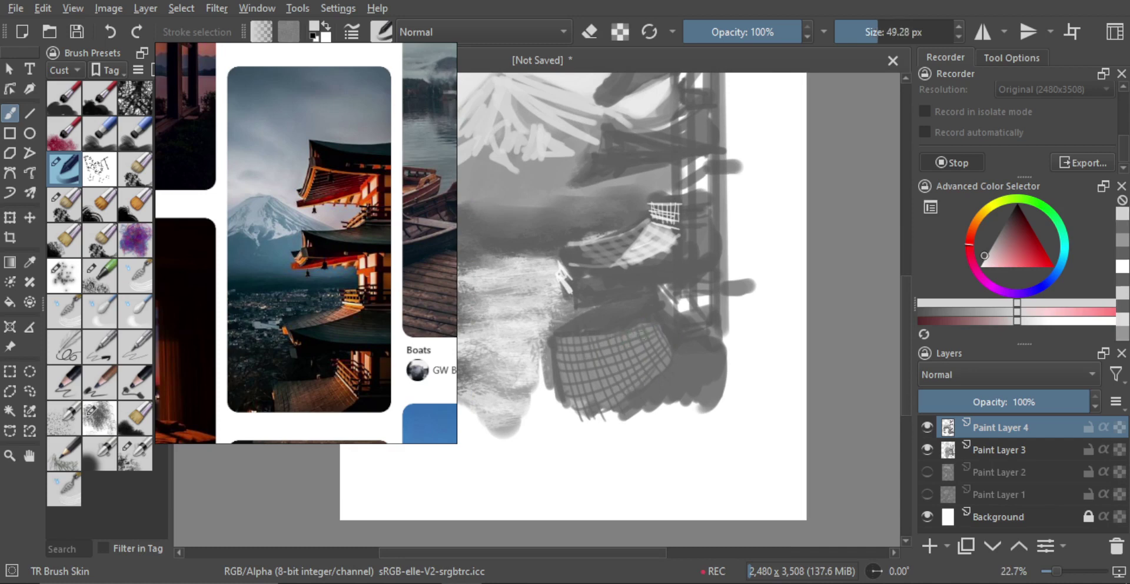
key(bracketright)
mouse_move(653, 322)
mouse_down()
mouse_move(584, 389)
mouse_move(648, 322)
mouse_move(590, 393)
mouse_move(654, 330)
mouse_move(641, 381)
mouse_move(660, 333)
mouse_move(643, 379)
mouse_up()
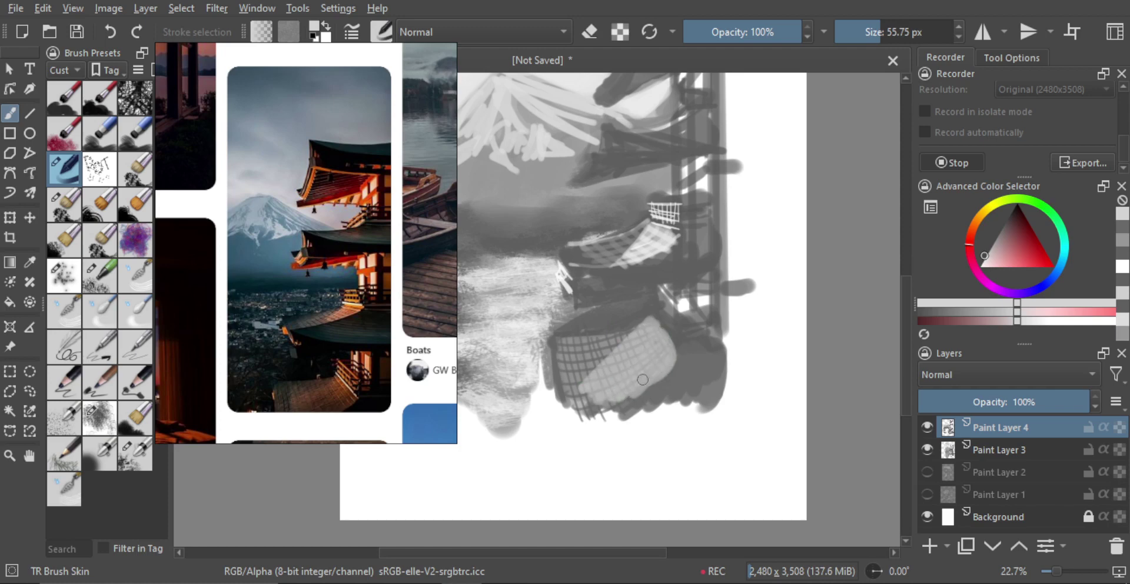
Sample white and paint a thin edge line along the bottom roof's inner side with a 15.09 px brush.
ctrl+click(554, 97)
mouse_move(641, 353)
mouse_down()
mouse_move(625, 368)
mouse_move(614, 352)
mouse_move(656, 331)
mouse_move(662, 346)
mouse_move(694, 345)
mouse_up()
key(ctrl+z)
key(x)
key(ctrl+z)
drag(653, 314, 681, 351)
key(ctrl+z)
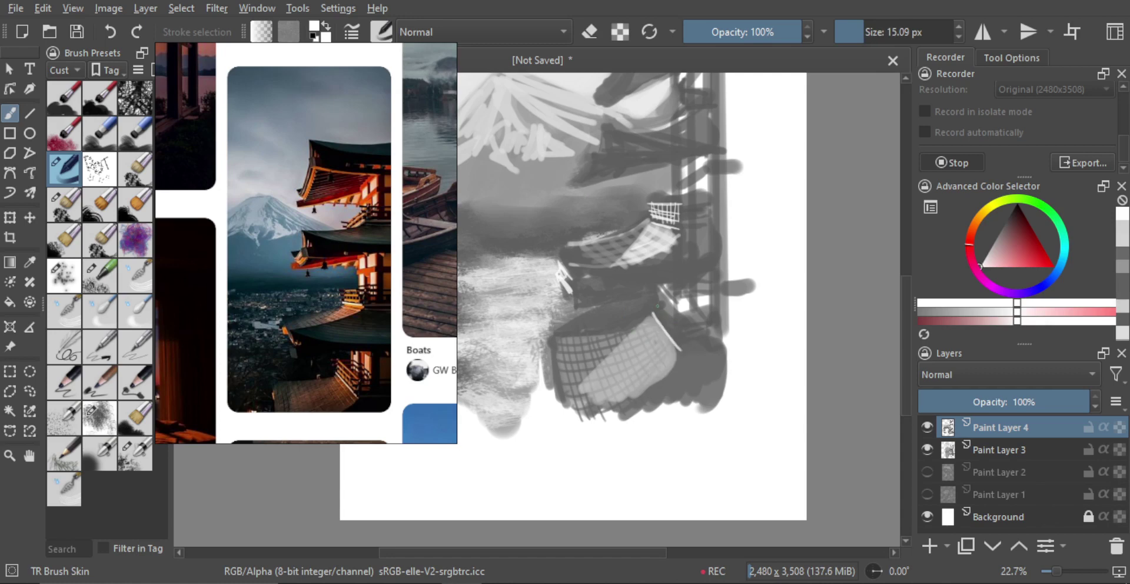
Redo the edge line and paint parallel white railing lines beside the bottom roof with an 11.88 px brush.
key(ctrl+z)
mouse_move(657, 305)
mouse_down()
mouse_move(685, 339)
mouse_move(681, 355)
mouse_move(661, 325)
mouse_move(683, 341)
mouse_up()
key(ctrl+z)
key(ctrl+z)
key(ctrl+z)
key(ctrl+z)
mouse_move(654, 306)
mouse_down()
mouse_move(682, 344)
mouse_move(680, 330)
mouse_up()
key(bracketleft)
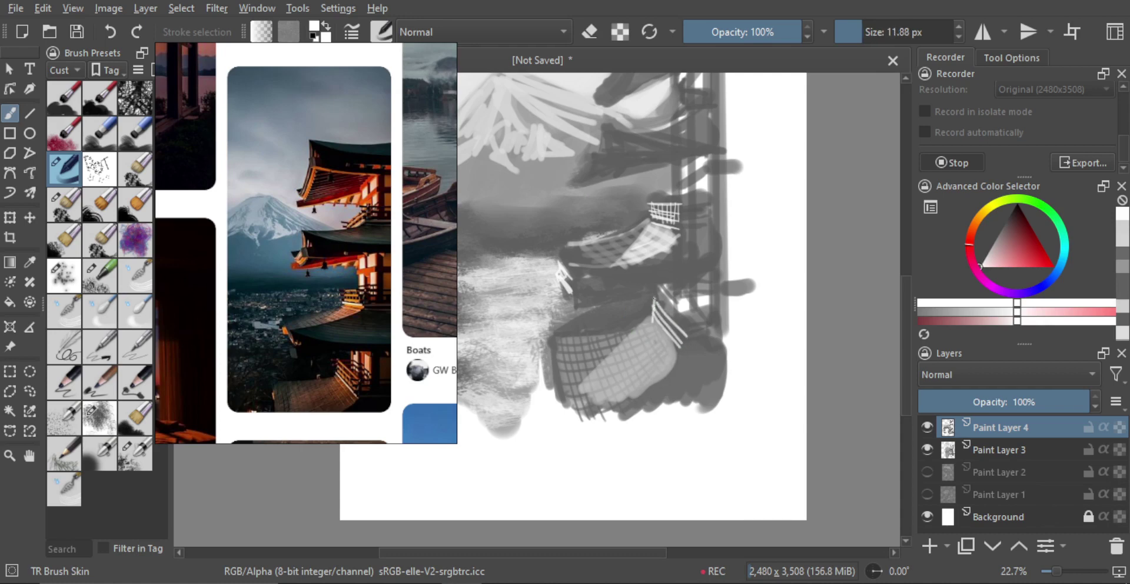
Finish the white railing beside the bottom roof and touch up the pagoda's body around it in sampled dark grey.
key(ctrl+z)
mouse_move(653, 293)
mouse_down()
mouse_move(684, 309)
mouse_move(685, 350)
mouse_up()
key(ctrl+z)
drag(682, 317, 682, 335)
ctrl+click(692, 357)
drag(695, 299, 710, 316)
mouse_move(681, 359)
mouse_down()
mouse_move(683, 406)
mouse_move(685, 320)
mouse_move(656, 345)
mouse_up()
Sample white and draw a fine grid of tile lines over the bottom roof's light area with a 7.06 px brush.
ctrl+click(735, 344)
key(bracketleft)
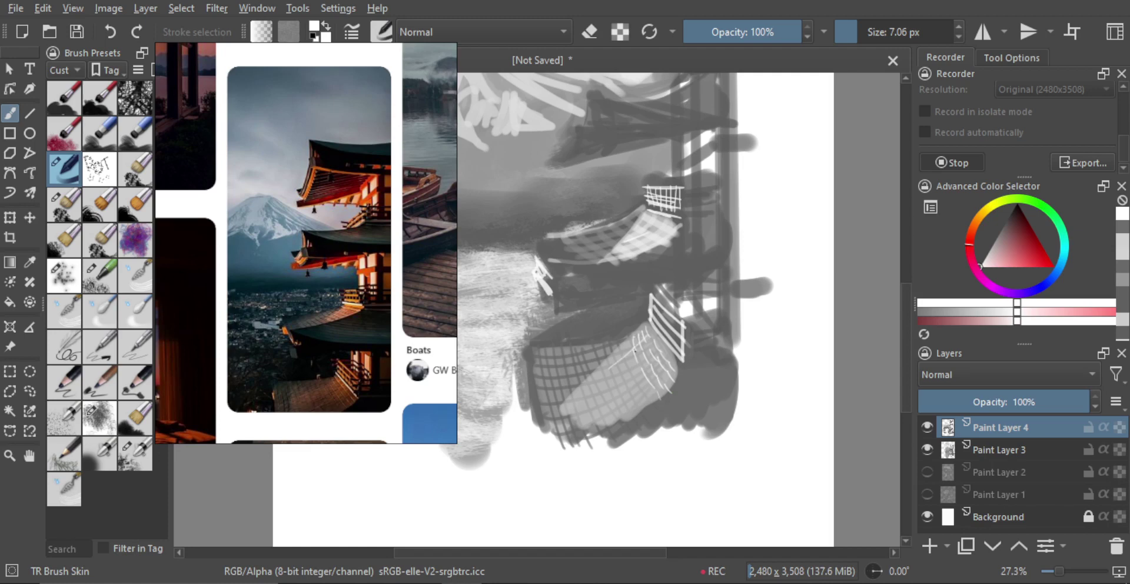
key(ctrl+z)
mouse_move(635, 351)
mouse_down()
mouse_move(647, 337)
mouse_move(634, 344)
mouse_move(658, 348)
mouse_up()
drag(607, 377, 661, 358)
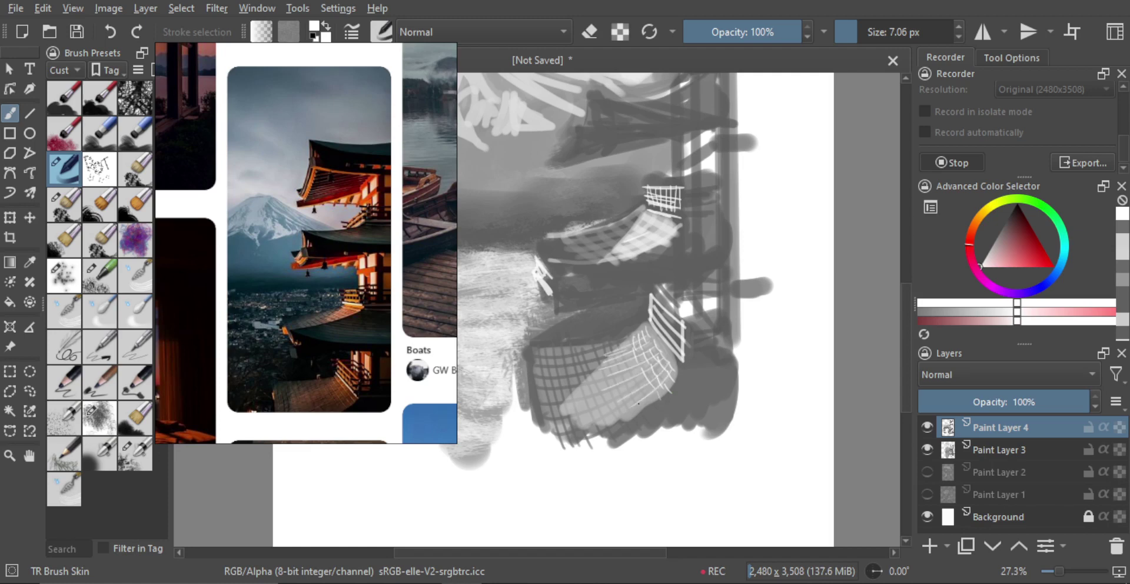
scroll(649, 370, down, 3)
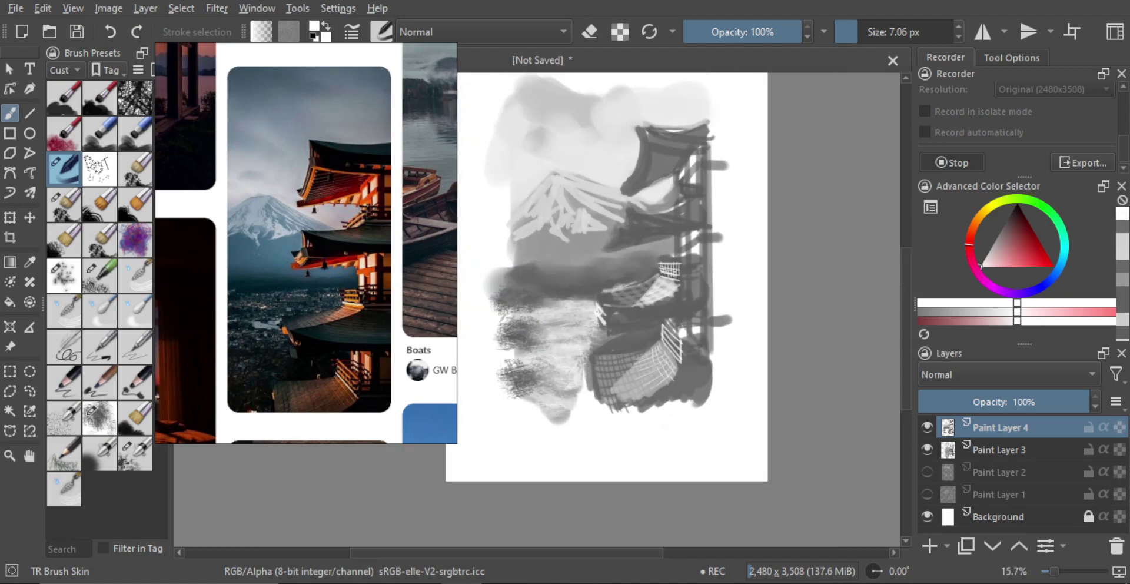
scroll(677, 253, up, 2)
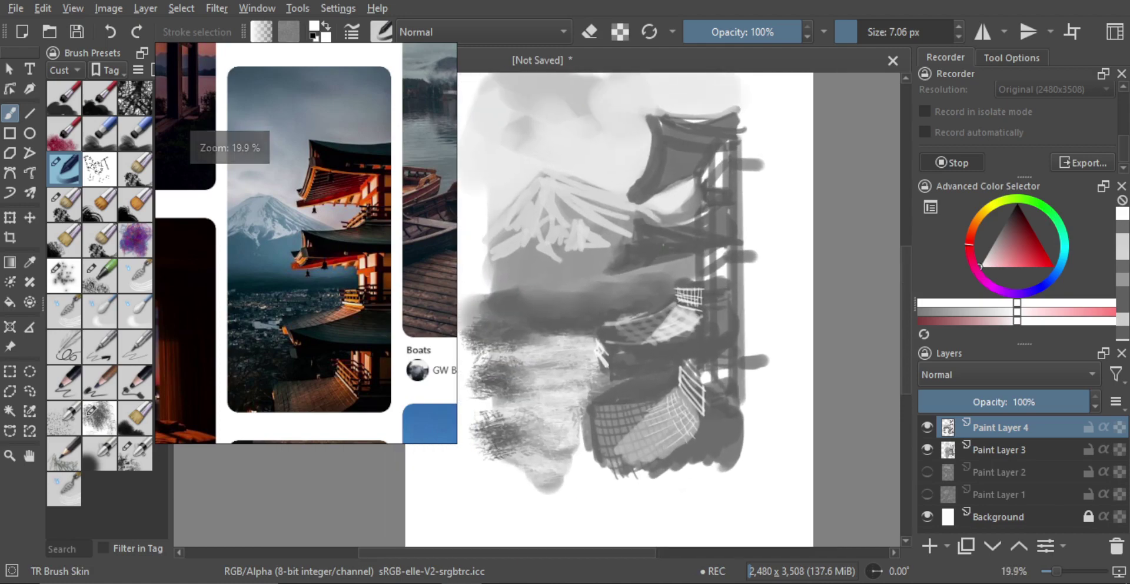
Sample light grey and draw thin rafter lines under the second roof's outer corner with a 9.69 px brush.
key(alt)
alt+click(664, 171)
key(bracketright)
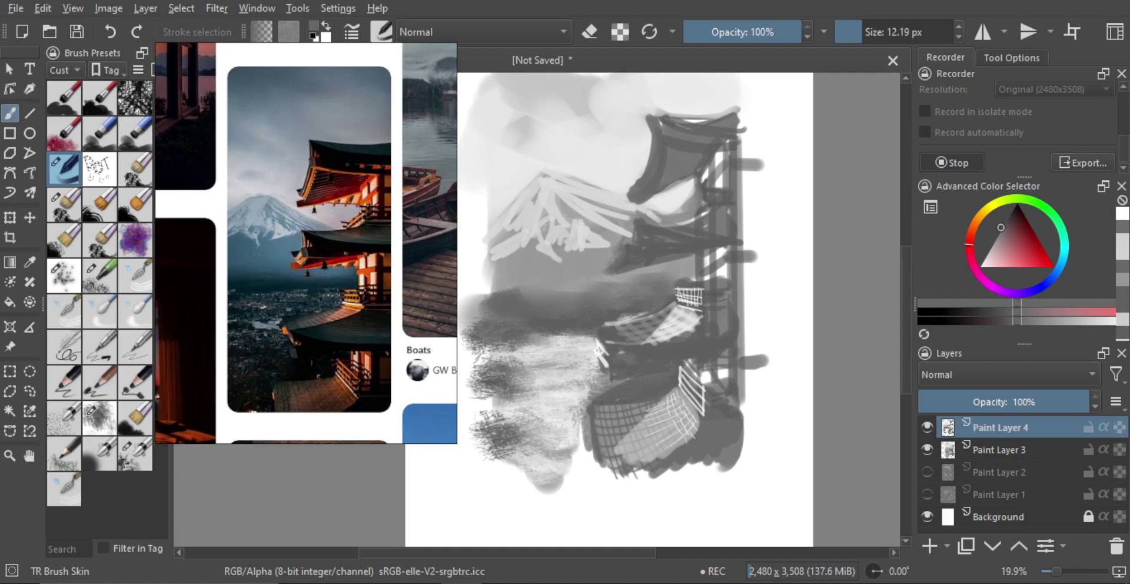
mouse_move(653, 249)
mouse_down()
mouse_move(662, 246)
mouse_move(627, 265)
mouse_up()
alt+click(665, 328)
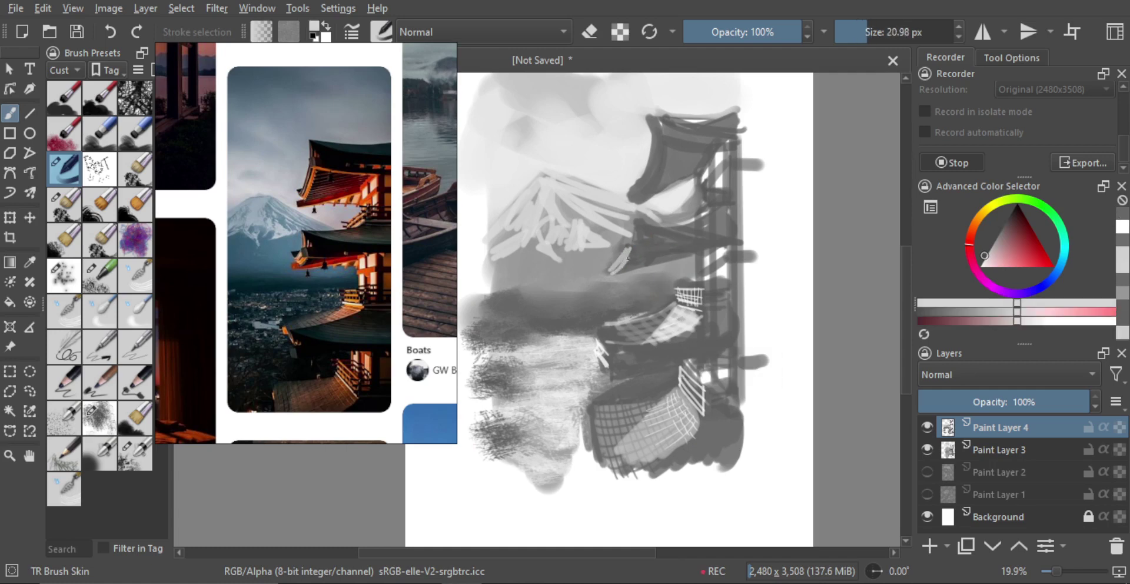
key(bracketleft)
key(bracketleft)
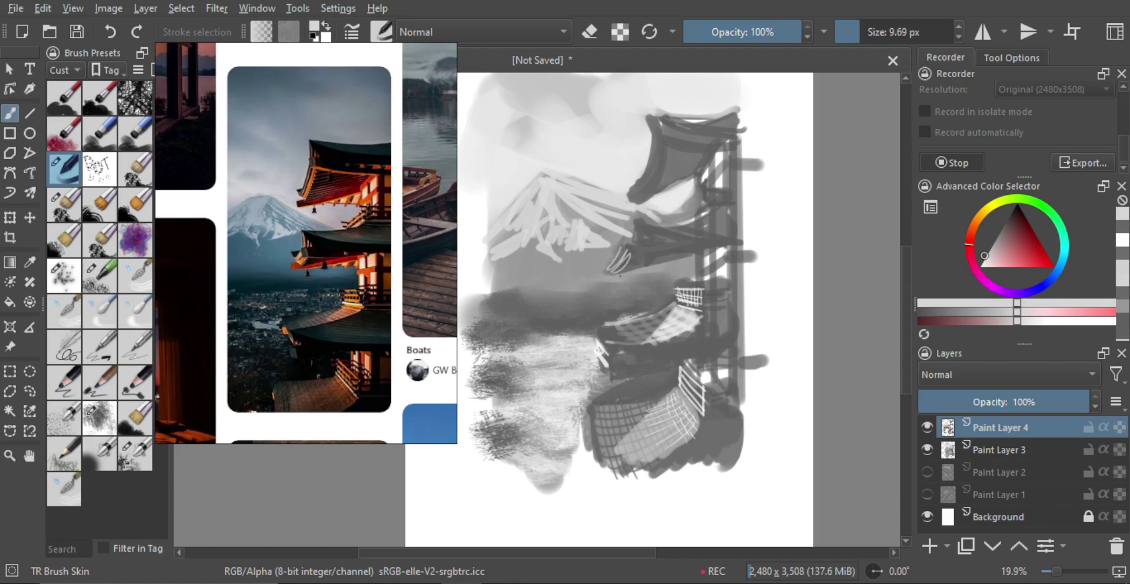
drag(613, 275, 665, 264)
Sample dark and light greys and paint small strokes around the second roof's hanging ornaments and outer tip.
key(bracketright)
alt+click(661, 246)
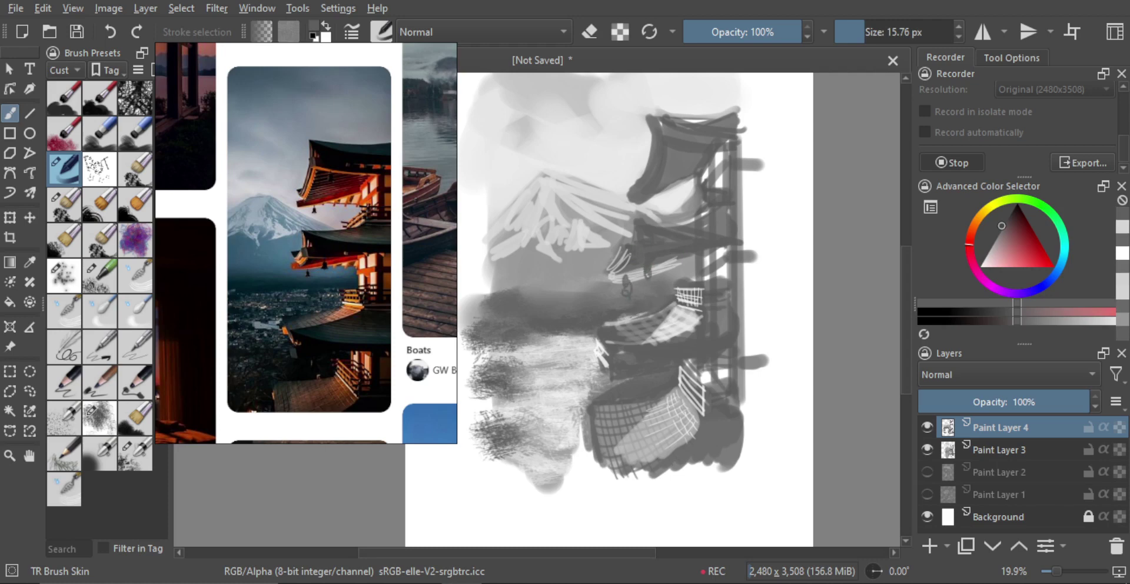
alt+click(636, 242)
key(bracketleft)
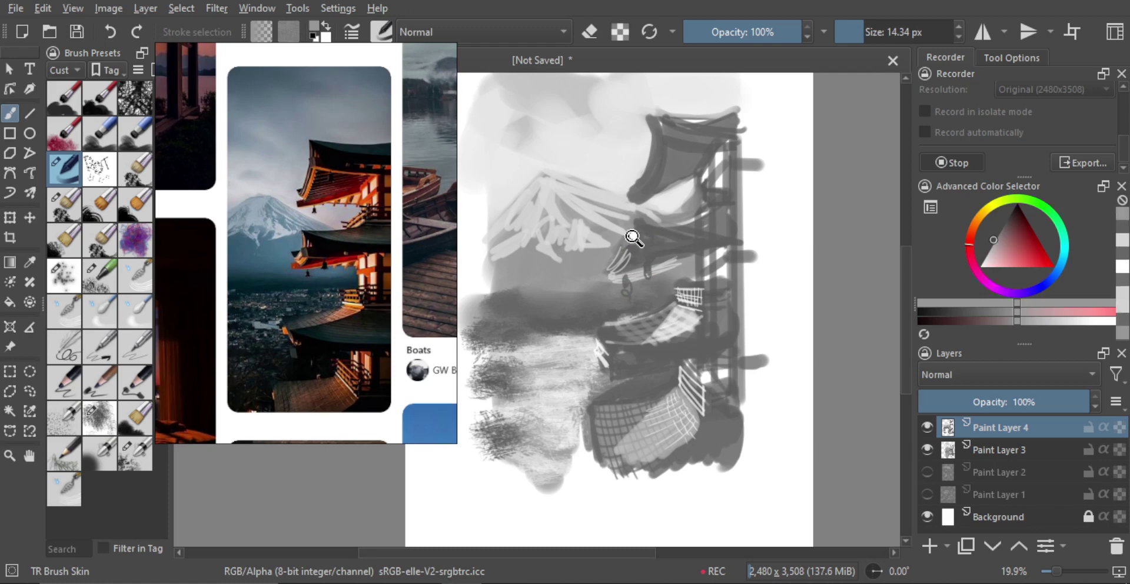
ctrl+click(603, 242)
drag(648, 275, 638, 277)
drag(635, 235, 628, 250)
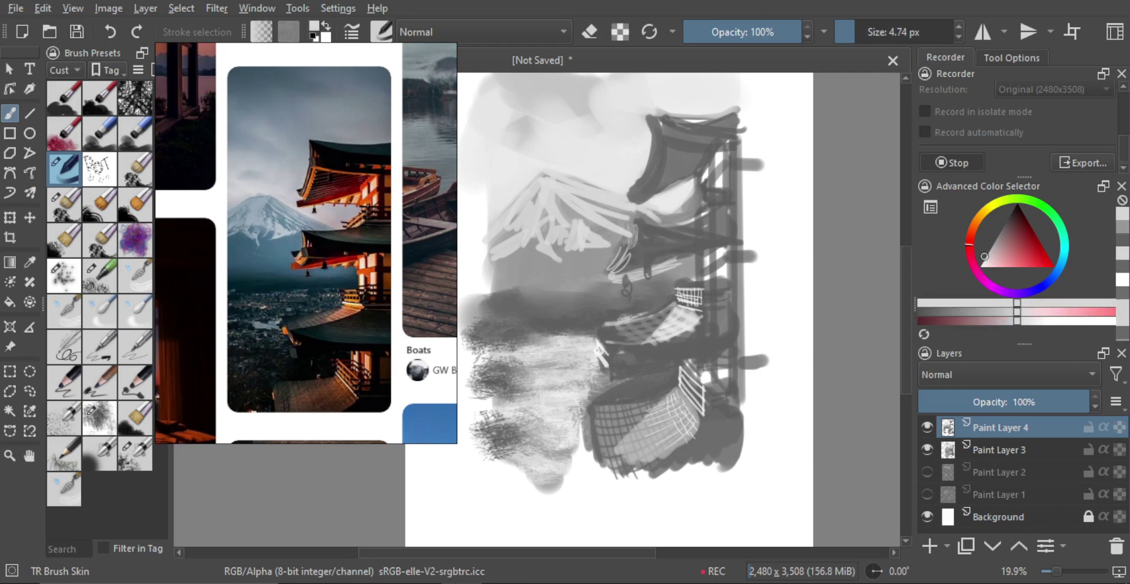
Sample dark grey and refine the second roof's outer corner with thin strokes, enlarging the brush to 14.83 px.
alt+click(646, 250)
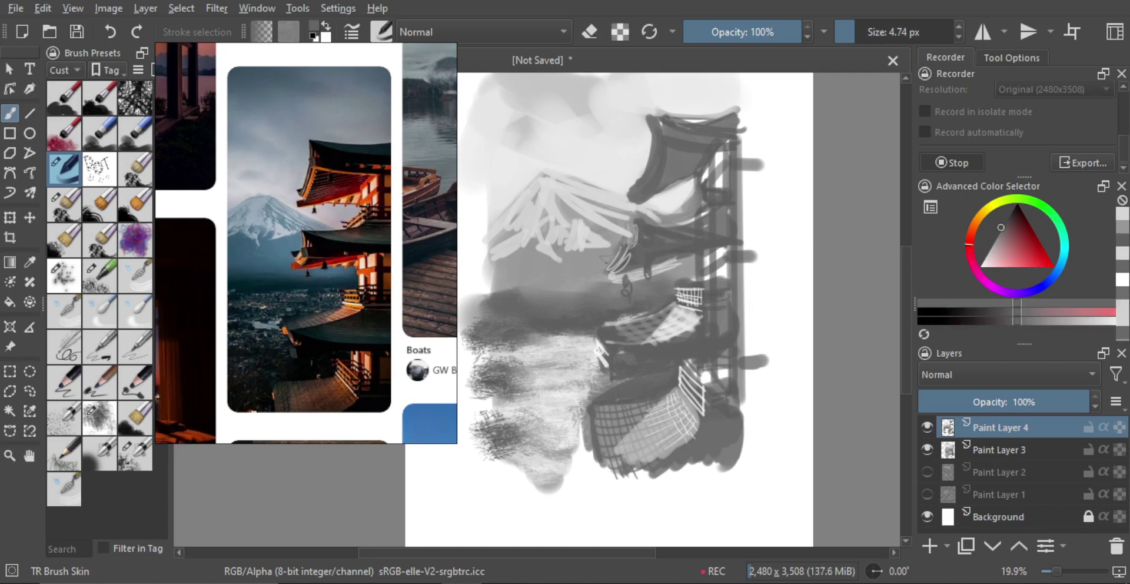
ctrl+click(613, 282)
drag(612, 279, 619, 279)
drag(598, 256, 617, 253)
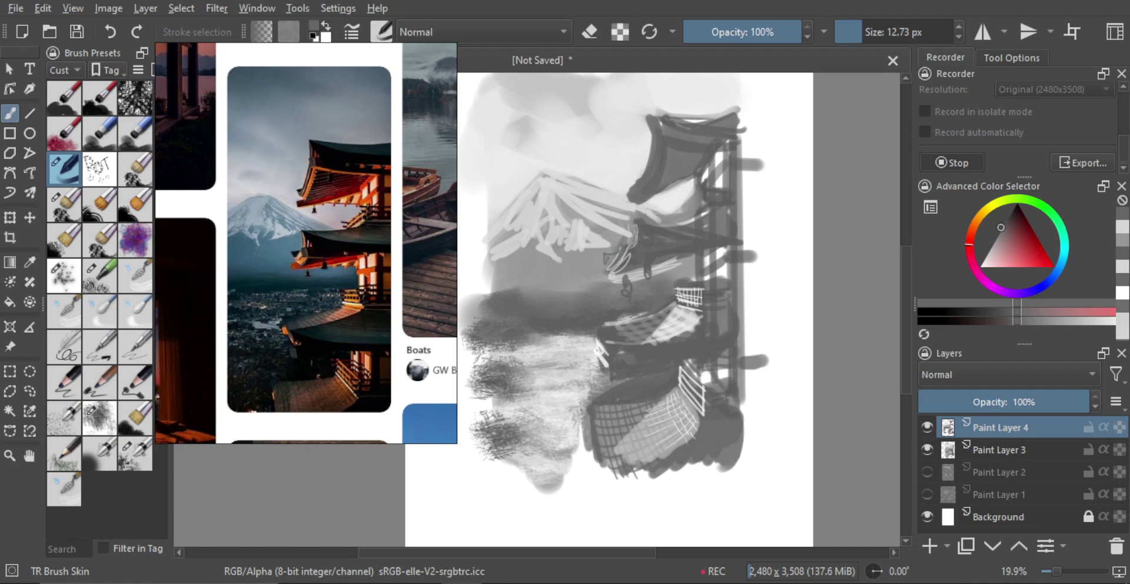
key(bracketright)
key(bracketright)
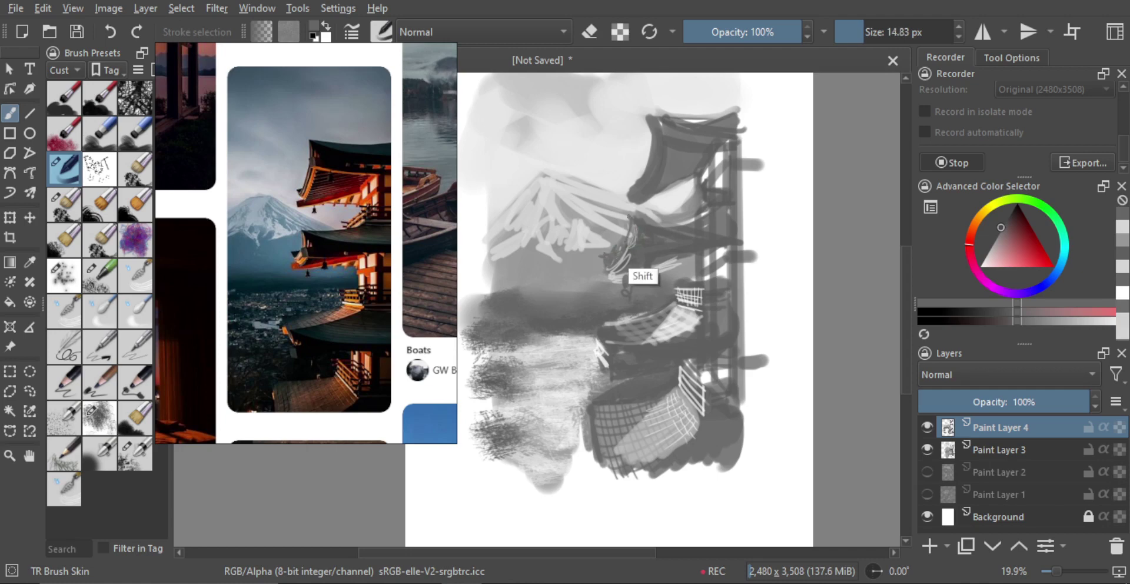
Rework the second roof's inner end in sampled greys with a brush up to 42.41 px, checking the mirrored view and undoing a stroke.
alt+click(725, 220)
key(bracketright)
key(bracketright)
key(bracketright)
key(bracketright)
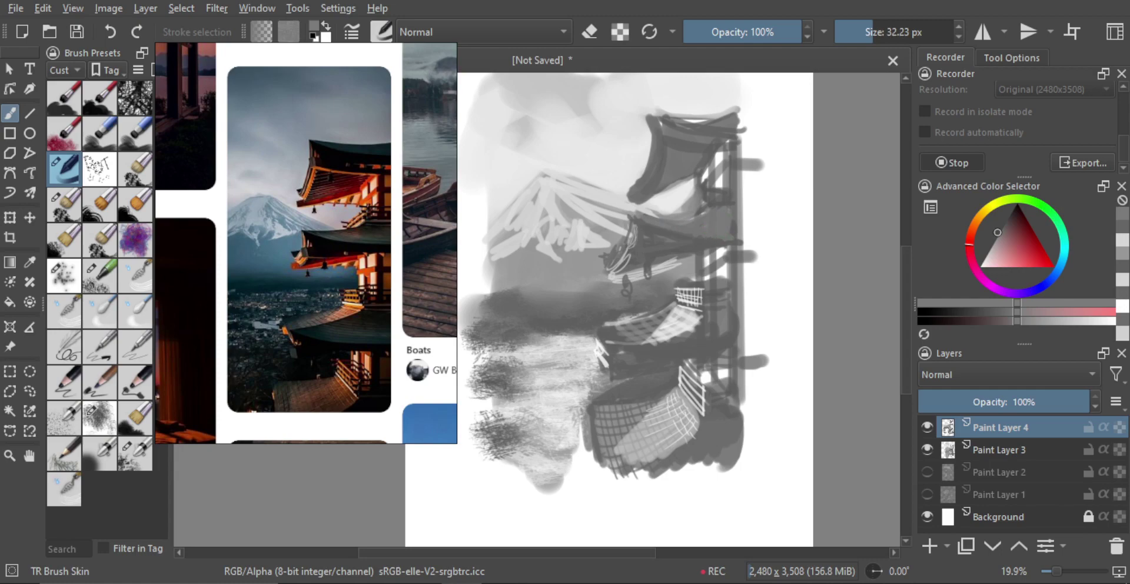
alt+click(762, 235)
key(bracketright)
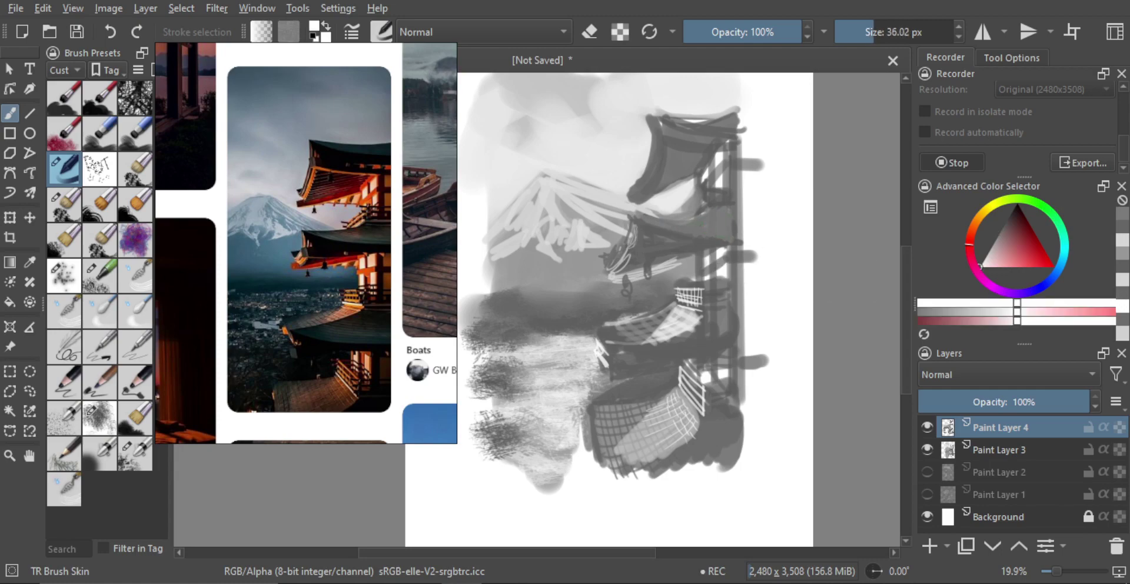
key(m)
key(m)
key(ctrl+z)
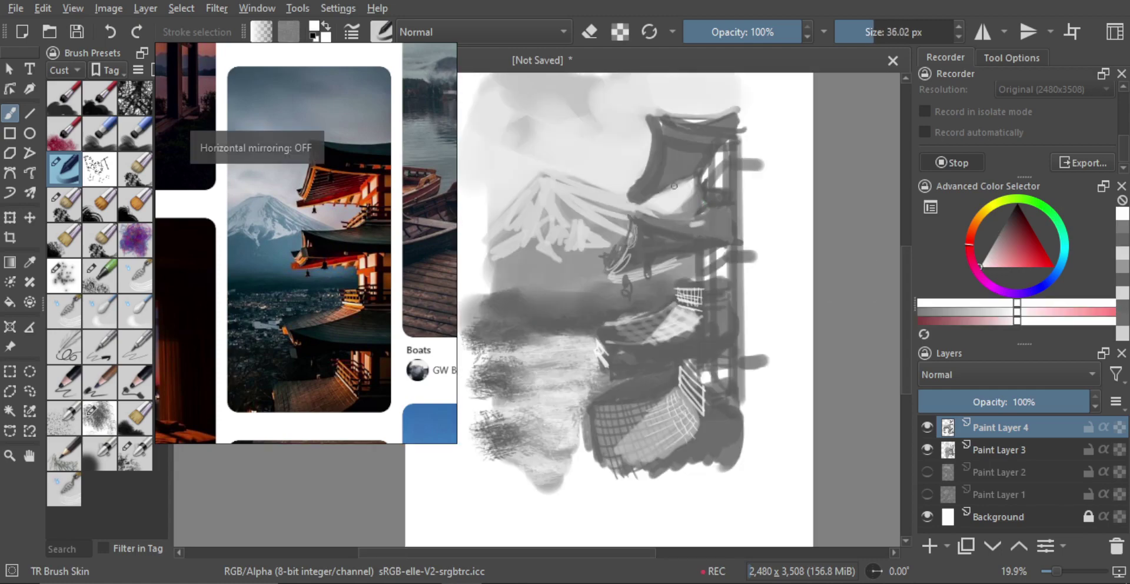
ctrl+click(590, 229)
shift+click(671, 251)
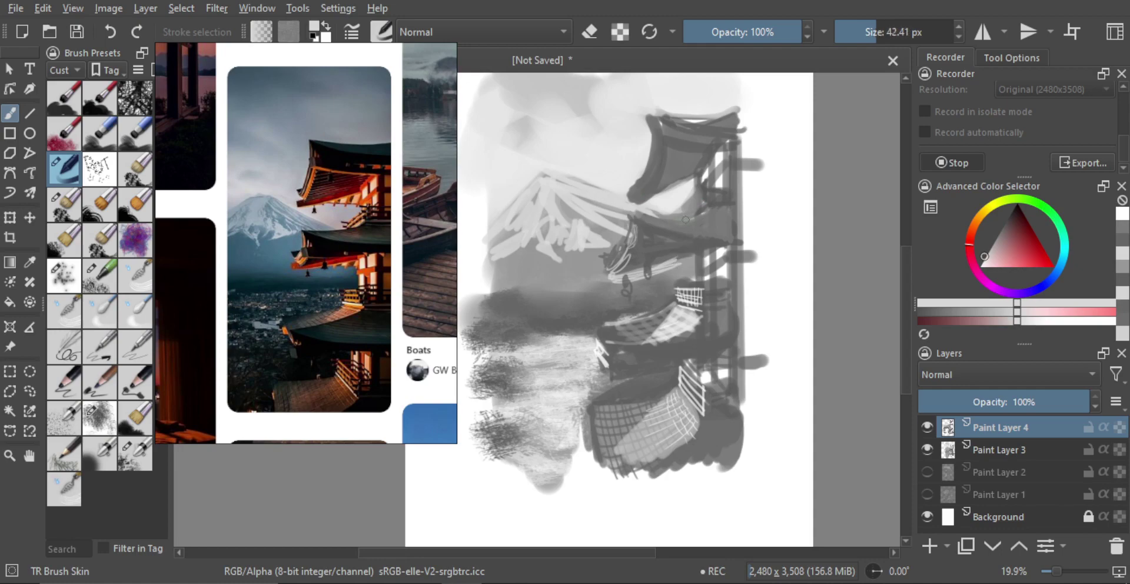
Add thin light grey accents along the second roof with a 13 px brush, checking the mirrored view.
key(bracketleft)
key(bracketleft)
key(bracketleft)
key(bracketleft)
key(bracketleft)
key(bracketleft)
key(m)
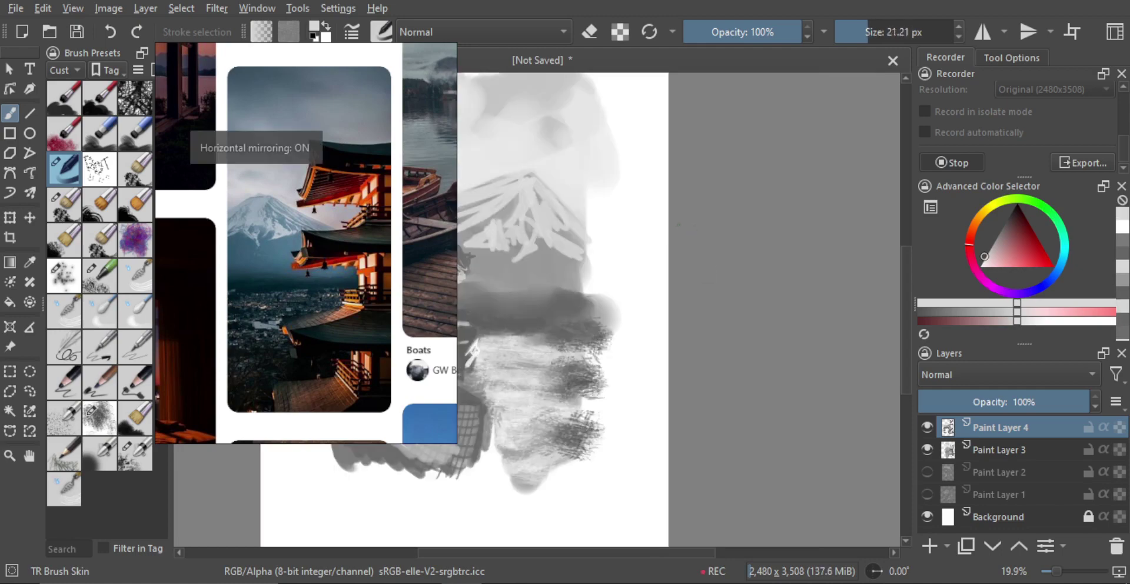
key(bracketleft)
key(bracketleft)
key(bracketleft)
key(bracketleft)
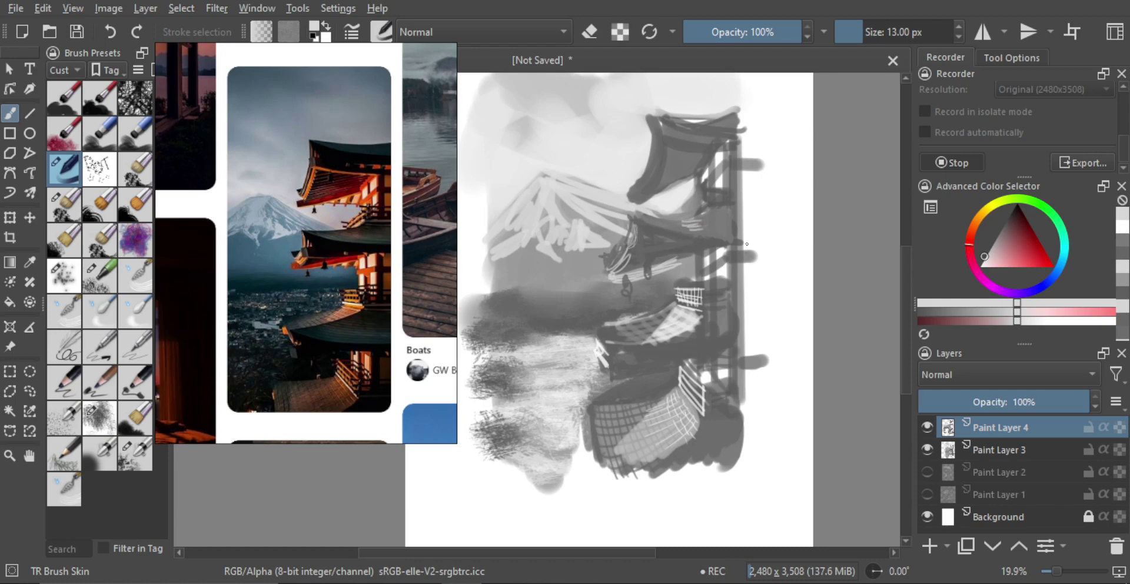
Paint light grey edge strokes across the top roof with a 24.87 px brush and reshape the roof in sampled dark grey.
mouse_move(676, 184)
mouse_down()
mouse_move(682, 207)
mouse_move(662, 202)
mouse_up()
drag(662, 161, 650, 205)
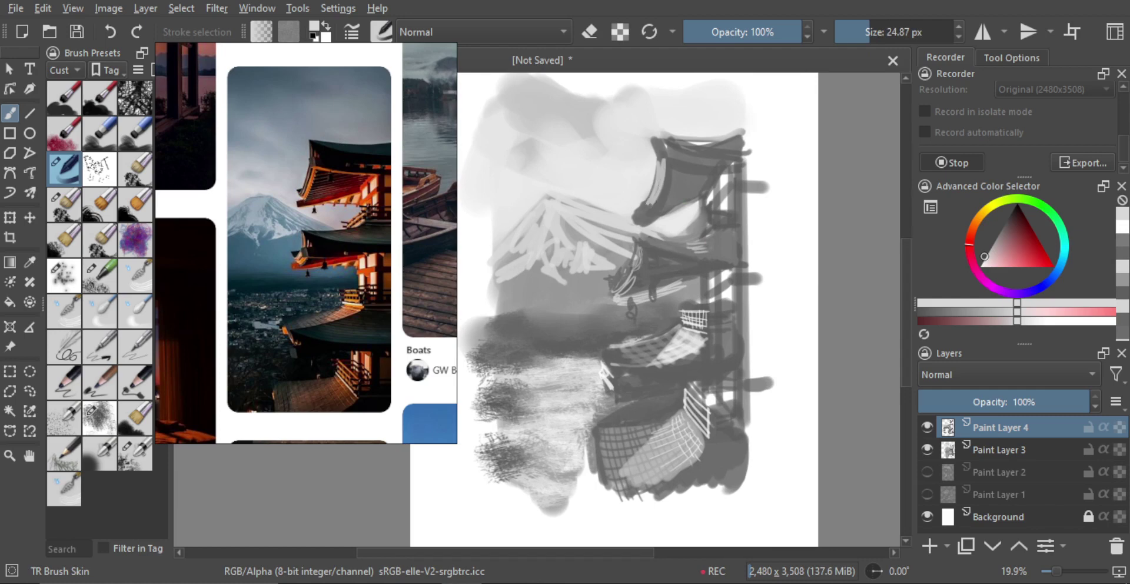
drag(664, 160, 723, 167)
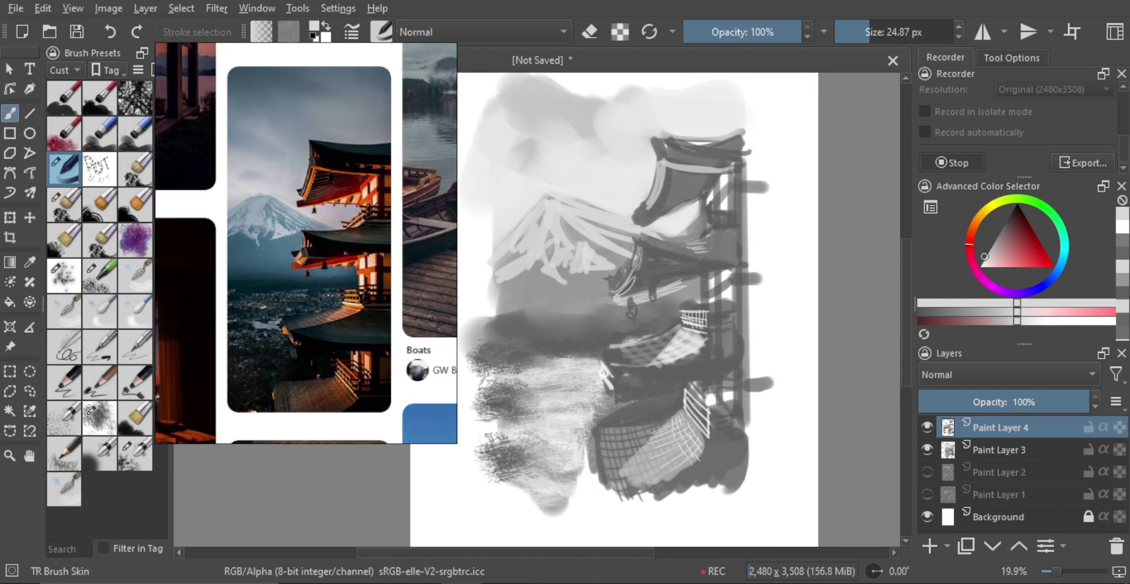
ctrl+click(671, 202)
mouse_move(649, 209)
mouse_down()
mouse_move(673, 202)
mouse_move(630, 195)
mouse_move(647, 130)
mouse_move(644, 142)
mouse_move(722, 156)
mouse_up()
drag(652, 137, 743, 136)
drag(731, 192, 724, 139)
Pick a near-black grey and repaint the top roof's dark tiled area and underside, undoing the first strokes.
click(1009, 214)
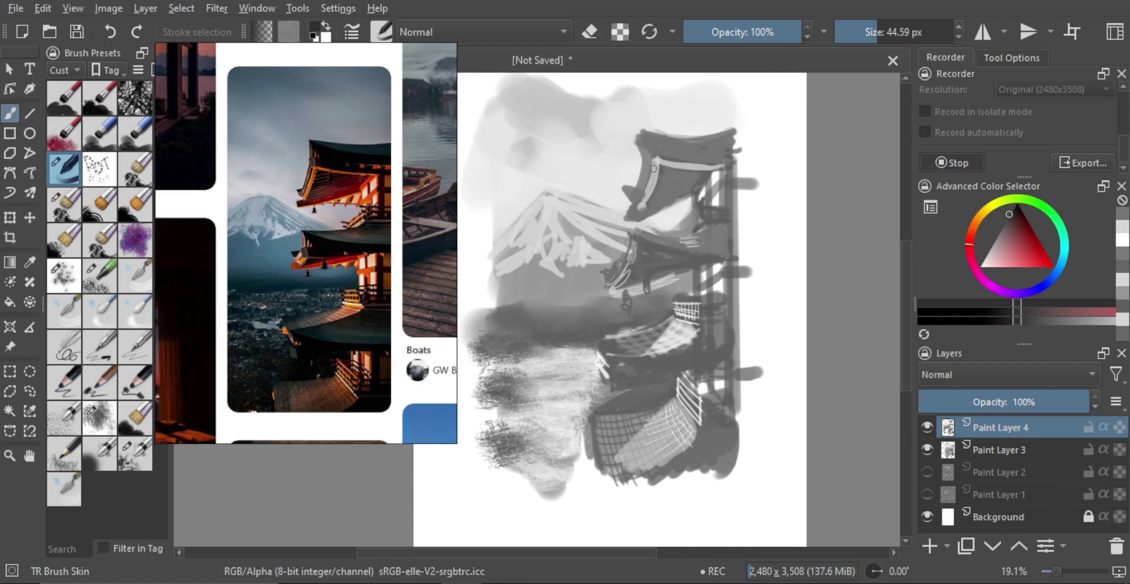
key(bracketleft)
drag(645, 134, 732, 153)
key(ctrl+z)
key(ctrl+z)
mouse_move(641, 134)
mouse_down()
mouse_move(726, 151)
mouse_move(659, 150)
mouse_move(728, 156)
mouse_move(658, 184)
mouse_move(698, 187)
mouse_up()
Darken the top roof's outer edge and corner ornament with a 24.06 px brush, undoing a stray stroke.
key(bracketleft)
key(bracketleft)
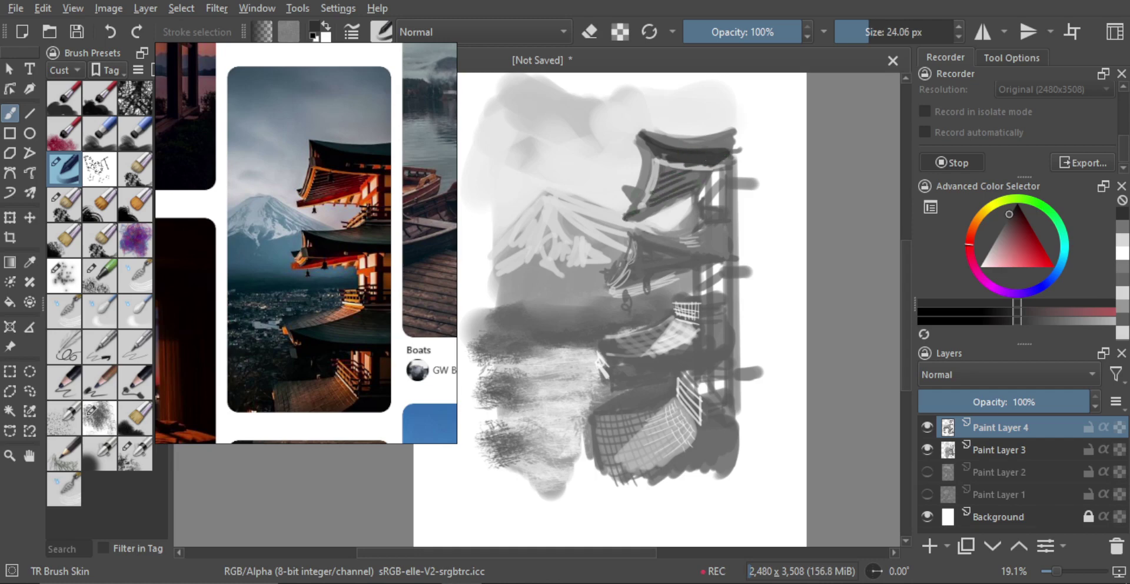
mouse_move(639, 140)
mouse_down()
mouse_move(633, 199)
mouse_move(618, 202)
mouse_up()
key(ctrl+z)
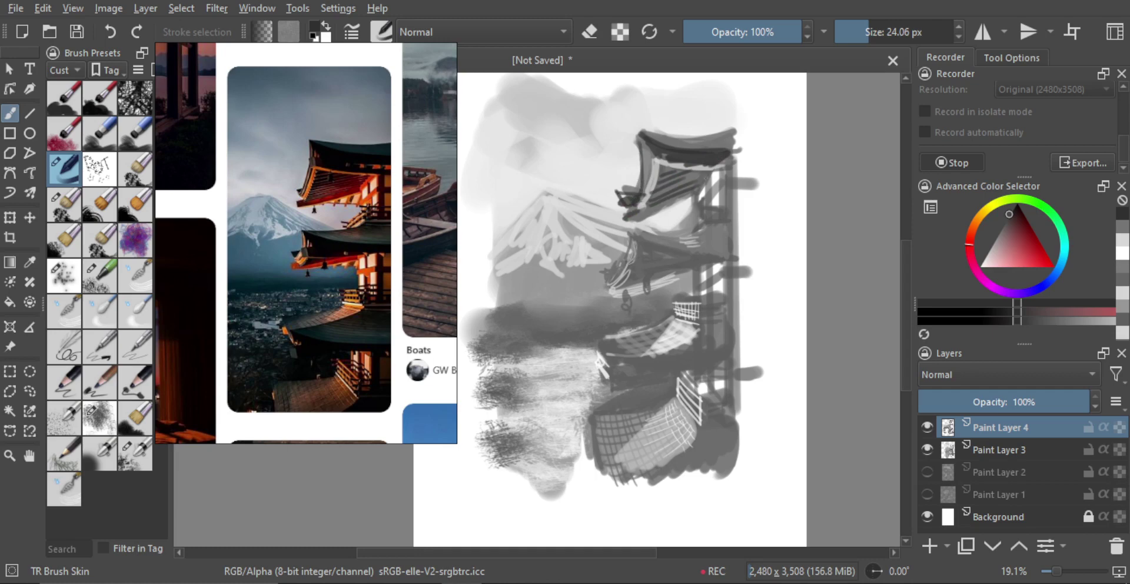
Paint near-black contour lines along the second roof's ridge, eave and outer corner, redoing the eave line.
mouse_move(684, 223)
mouse_down()
mouse_move(702, 205)
mouse_move(702, 222)
mouse_up()
mouse_move(697, 230)
mouse_down()
mouse_move(705, 209)
mouse_move(724, 211)
mouse_move(623, 232)
mouse_move(619, 259)
mouse_move(638, 244)
mouse_move(741, 247)
mouse_up()
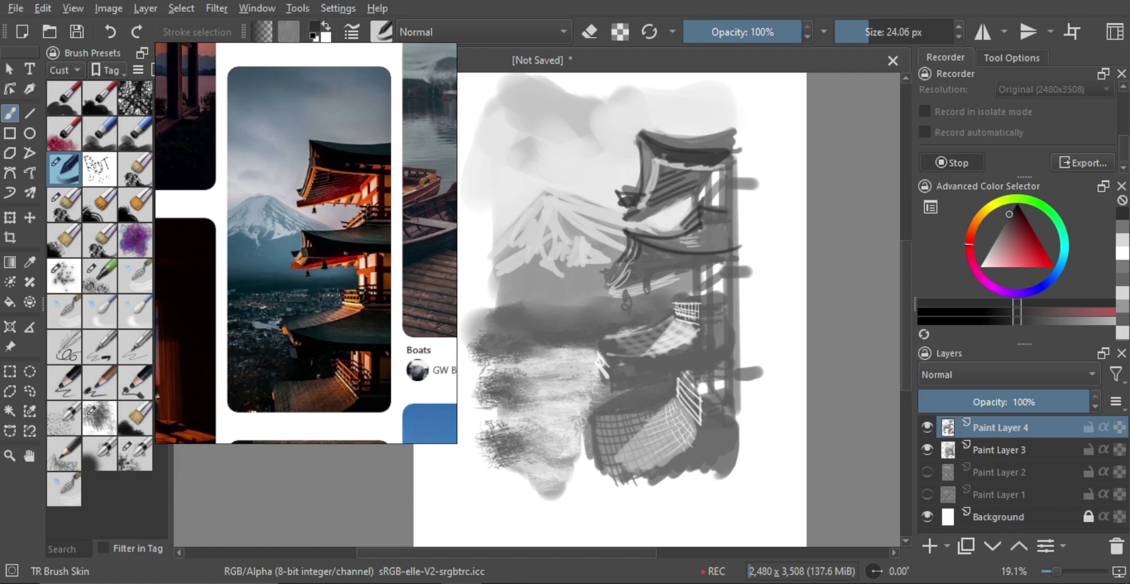
key(ctrl+z)
drag(625, 234, 731, 259)
mouse_move(635, 265)
mouse_down()
mouse_move(633, 275)
mouse_move(620, 260)
mouse_move(635, 259)
mouse_up()
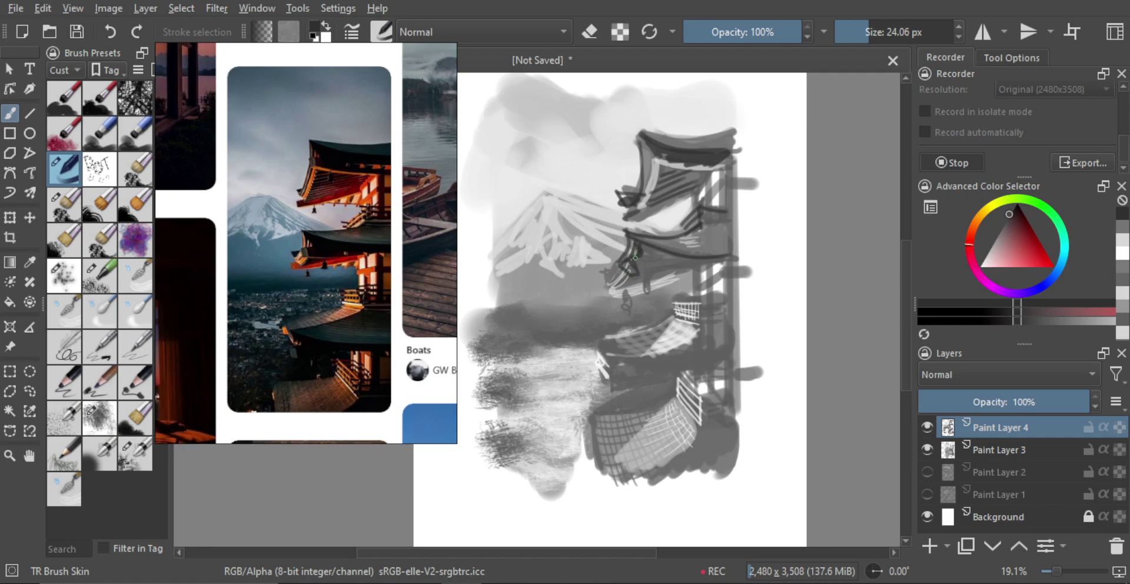
Try further dark strokes under the second roof's eave, undo them and check the composition mirrored.
drag(633, 274, 737, 255)
key(ctrl+z)
mouse_move(647, 250)
mouse_down()
mouse_move(638, 272)
mouse_move(655, 249)
mouse_move(667, 267)
mouse_move(703, 258)
mouse_move(621, 287)
mouse_move(654, 280)
mouse_move(650, 293)
mouse_move(608, 291)
mouse_move(649, 288)
mouse_move(666, 256)
mouse_move(632, 295)
mouse_move(709, 284)
mouse_move(694, 326)
mouse_move(704, 348)
mouse_move(671, 284)
mouse_move(674, 332)
mouse_move(676, 293)
mouse_move(693, 278)
mouse_move(607, 286)
mouse_move(610, 310)
mouse_move(709, 275)
mouse_up()
key(ctrl+z)
key(m)
key(m)
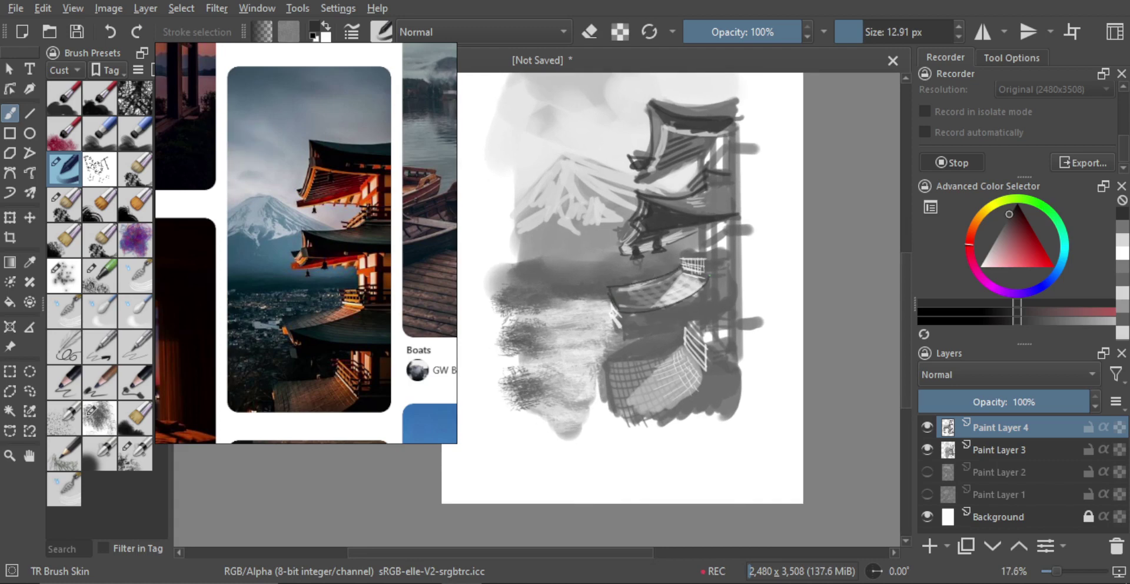
Outline the third roof's lower edge in near-black with a 12.91 px brush, redoing the line, and thicken its eave.
mouse_move(615, 312)
mouse_down()
mouse_move(687, 319)
mouse_move(727, 301)
mouse_up()
key(ctrl+z)
mouse_move(620, 313)
mouse_down()
mouse_move(700, 321)
mouse_move(745, 304)
mouse_up()
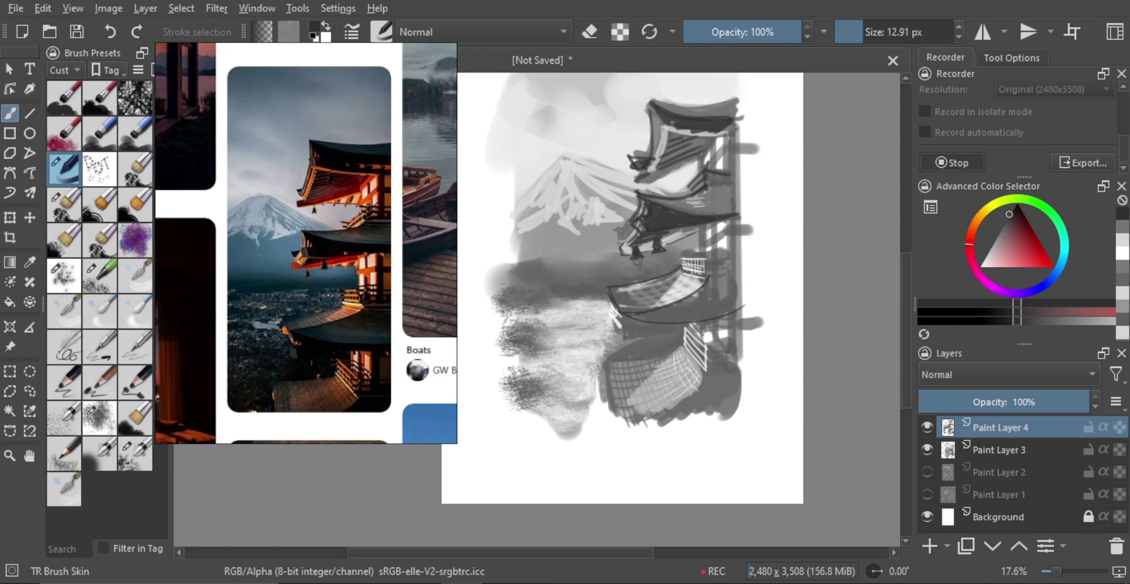
mouse_move(626, 321)
mouse_down()
mouse_move(626, 343)
mouse_move(619, 331)
mouse_move(698, 325)
mouse_up()
drag(647, 369, 656, 369)
mouse_move(630, 319)
mouse_down()
mouse_move(668, 329)
mouse_move(641, 328)
mouse_move(651, 338)
mouse_move(739, 314)
mouse_move(660, 335)
mouse_move(728, 318)
mouse_up()
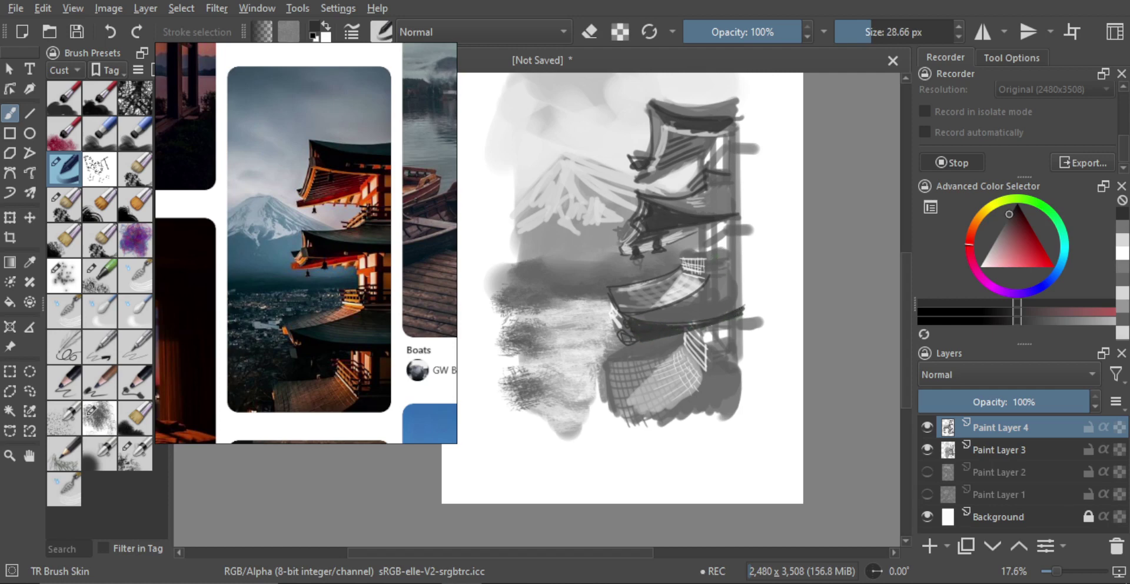
Paint dark pillar, beam and railing strokes on the pagoda's body between the roofs with a 28.66 px brush.
mouse_move(715, 258)
mouse_down()
mouse_move(729, 262)
mouse_move(704, 273)
mouse_move(730, 272)
mouse_move(716, 260)
mouse_move(724, 275)
mouse_move(733, 261)
mouse_up()
drag(711, 174, 728, 190)
mouse_move(716, 145)
mouse_down()
mouse_move(720, 173)
mouse_move(735, 134)
mouse_move(737, 181)
mouse_up()
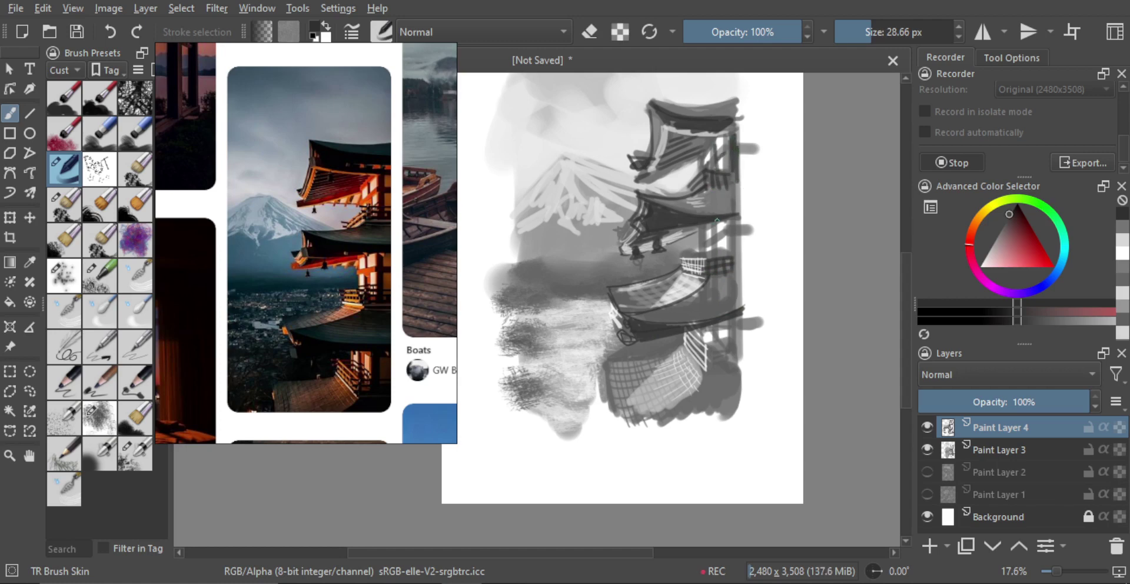
mouse_move(717, 220)
mouse_down()
mouse_move(718, 253)
mouse_move(737, 224)
mouse_up()
mouse_move(722, 297)
mouse_down()
mouse_move(736, 278)
mouse_move(721, 293)
mouse_up()
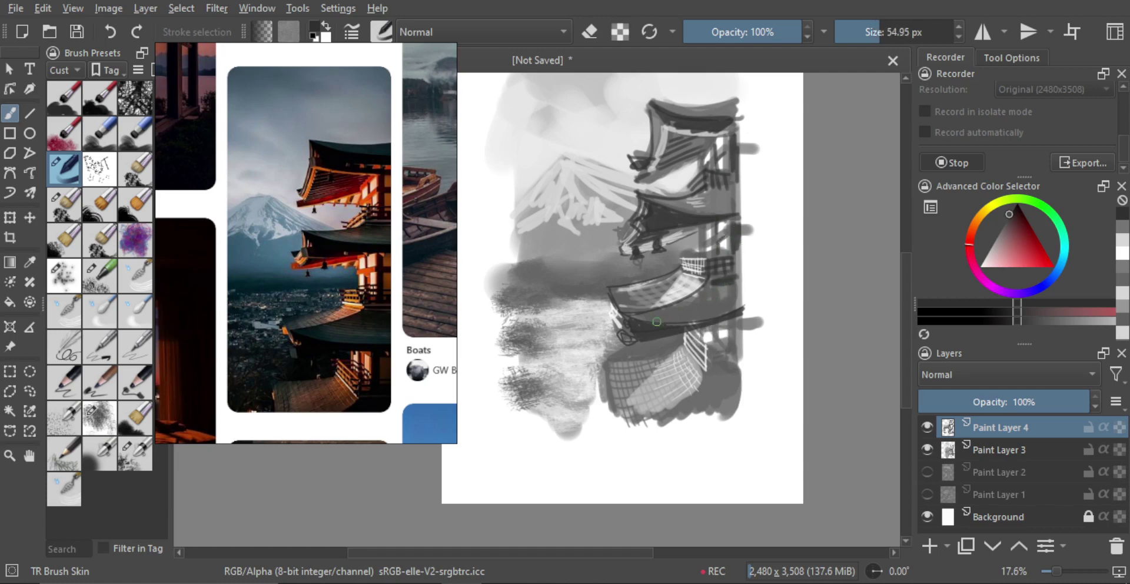
Shade the third roof's eave and underside with broad near-black strokes using a 54.95 px brush.
drag(642, 315, 704, 287)
mouse_move(643, 318)
mouse_down()
mouse_move(678, 305)
mouse_move(667, 314)
mouse_move(729, 308)
mouse_move(675, 322)
mouse_move(744, 302)
mouse_up()
scroll(734, 314, down, 2)
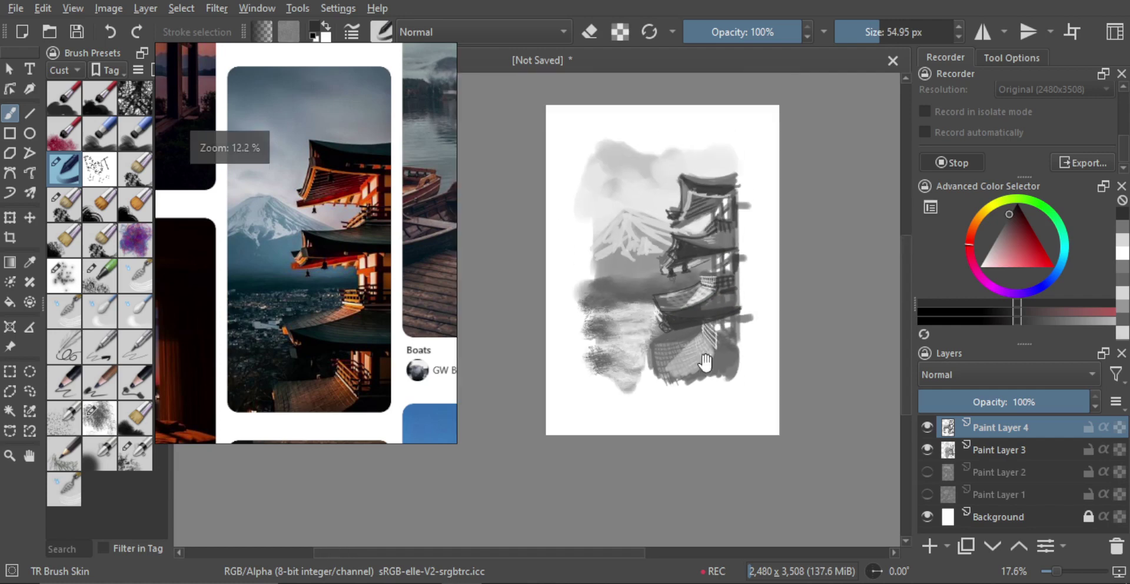
Paint dark railing and post strokes beside the bottom roof with a 23.44 px brush, checking the mirrored view and redoing the last stroke.
scroll(729, 329, up, 1)
mouse_move(668, 334)
mouse_down()
mouse_move(609, 332)
mouse_move(665, 320)
mouse_move(612, 332)
mouse_move(623, 321)
mouse_move(604, 390)
mouse_move(686, 342)
mouse_move(648, 379)
mouse_move(709, 344)
mouse_move(700, 374)
mouse_move(710, 368)
mouse_move(699, 369)
mouse_up()
scroll(641, 328, up, 1)
mouse_move(687, 321)
mouse_down()
mouse_move(687, 336)
mouse_move(714, 320)
mouse_move(717, 336)
mouse_move(694, 312)
mouse_up()
key(m)
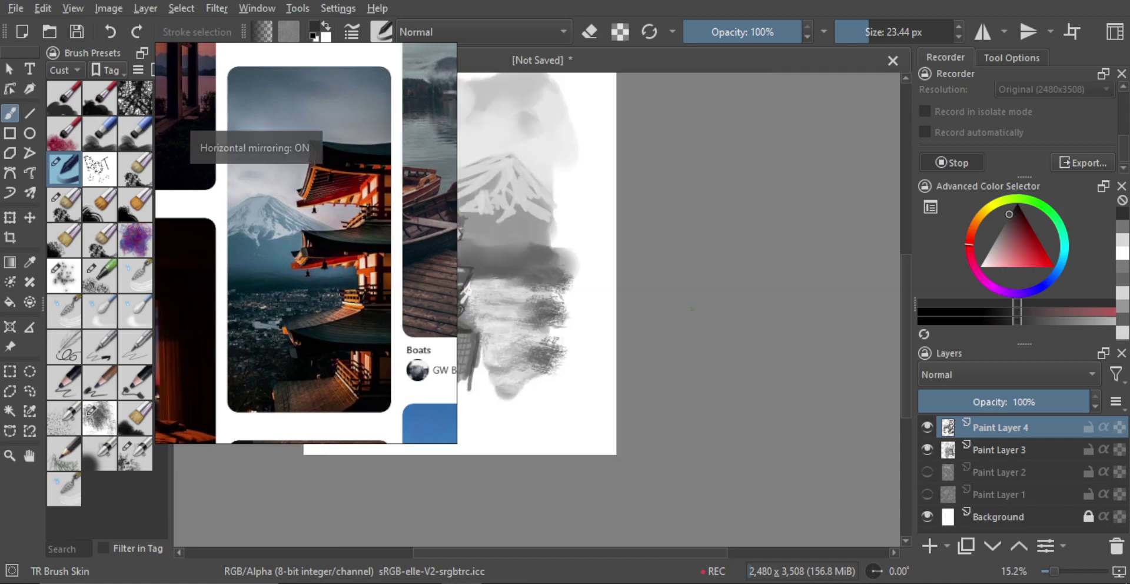
key(m)
key(ctrl+z)
drag(696, 300, 696, 318)
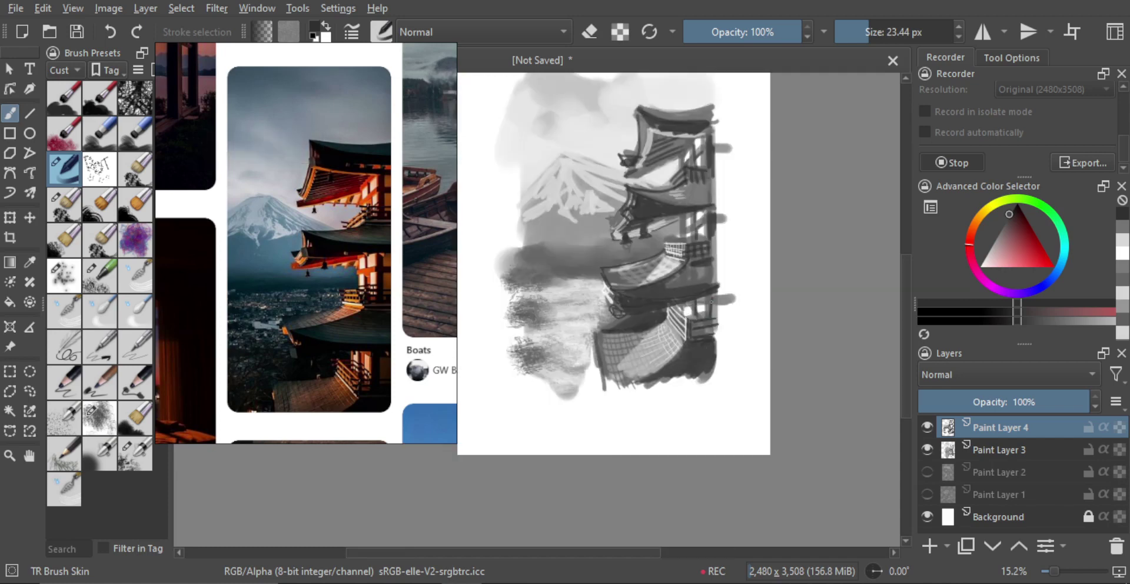
Choose the TR Scatter Txtr brush with erasing off, enlarge it to 136.66 px, and hide and reshow Paint Layer 4 for comparison.
scroll(720, 345, down, 3)
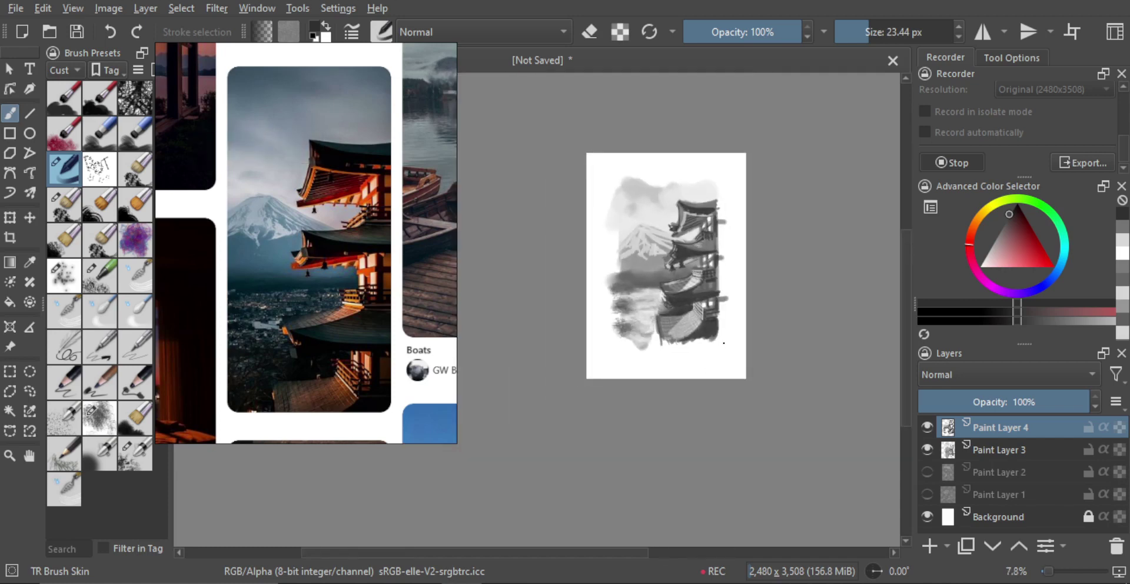
scroll(682, 292, up, 2)
scroll(682, 292, up, 1)
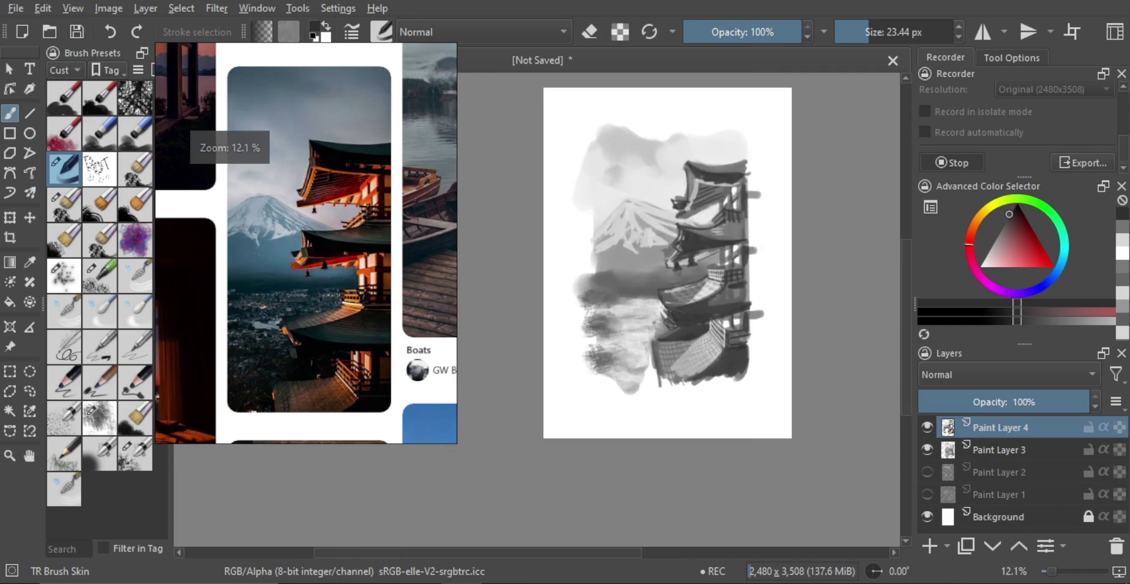
click(100, 418)
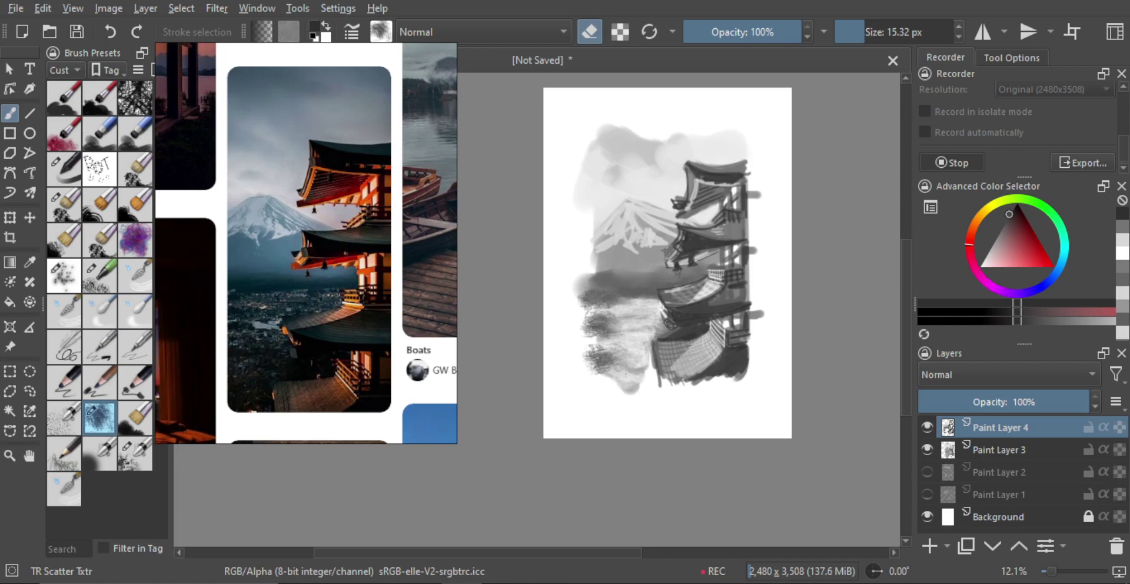
key(e)
drag(602, 363, 676, 367)
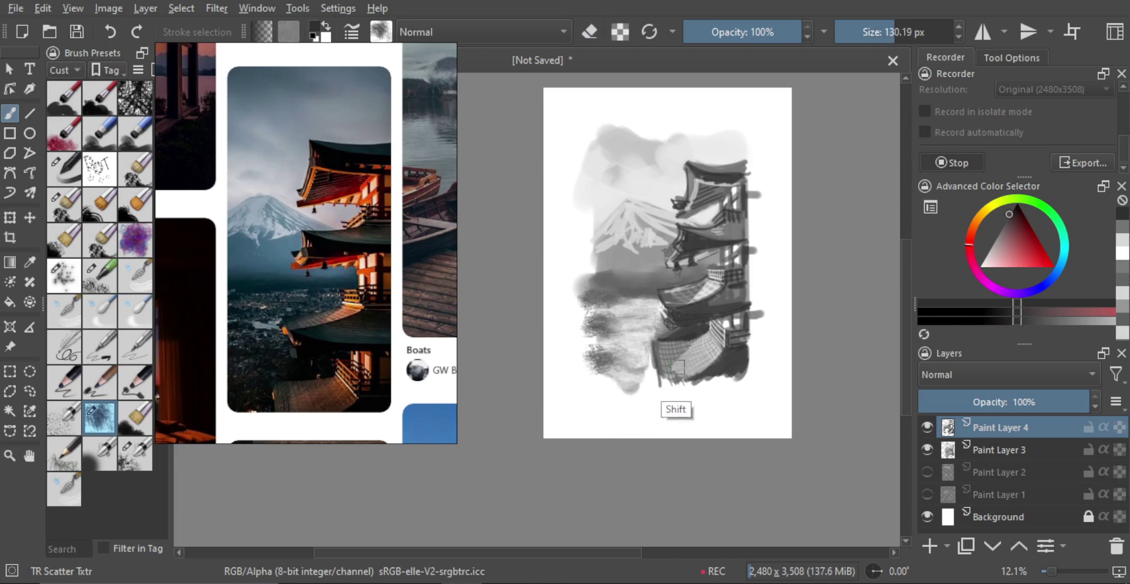
click(927, 426)
click(927, 427)
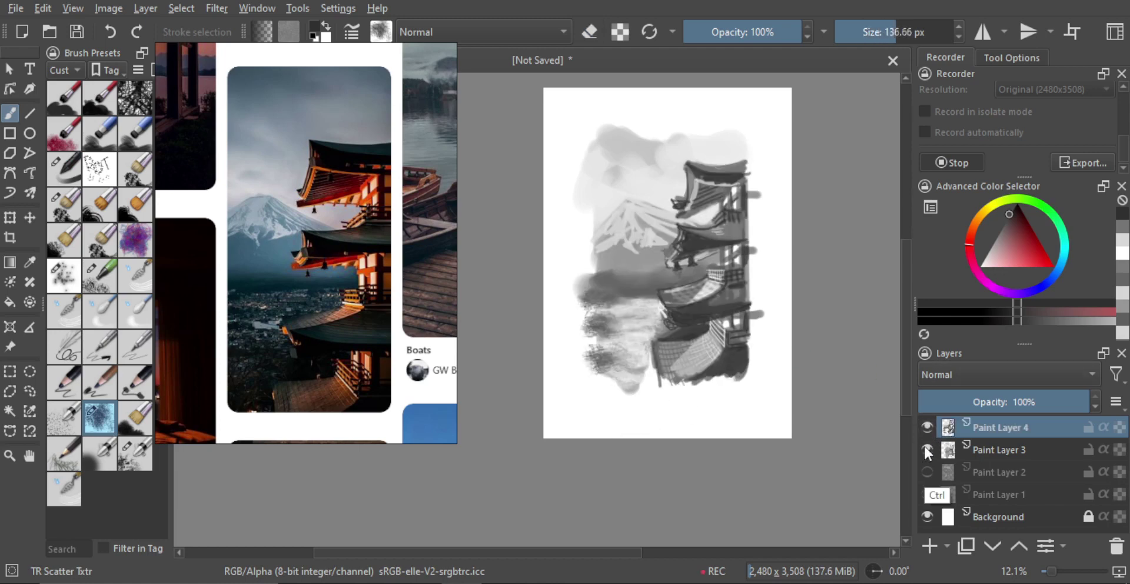
Merge Paint Layer 4 into the layer below and texture the dark foreground with TR Scatter Txtr strokes, redoing unwanted ones.
key(ctrl+e)
mouse_move(613, 357)
mouse_down()
mouse_move(648, 361)
mouse_move(643, 377)
mouse_move(611, 382)
mouse_up()
key(ctrl+z)
key(ctrl+z)
mouse_move(606, 378)
mouse_down()
mouse_move(642, 375)
mouse_move(656, 389)
mouse_move(603, 348)
mouse_move(621, 349)
mouse_move(636, 316)
mouse_move(621, 363)
mouse_move(654, 319)
mouse_move(630, 323)
mouse_move(647, 336)
mouse_move(625, 329)
mouse_move(618, 288)
mouse_up()
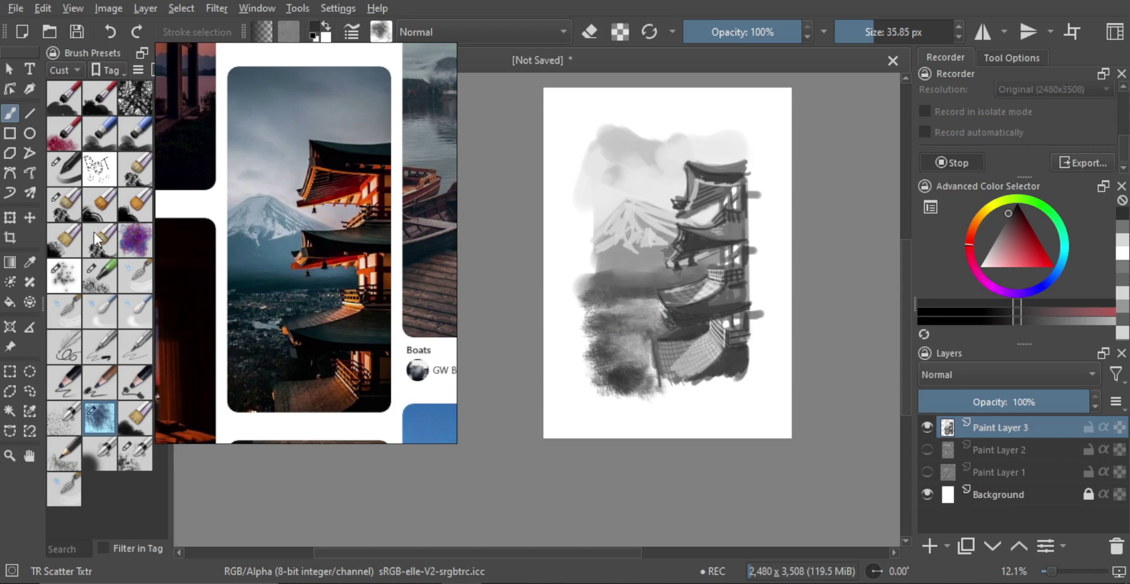
Choose the TR Dotted brush and stipple small dark dots over the ground beside the pagoda, redoing the first row and checking the mirrored view.
click(99, 169)
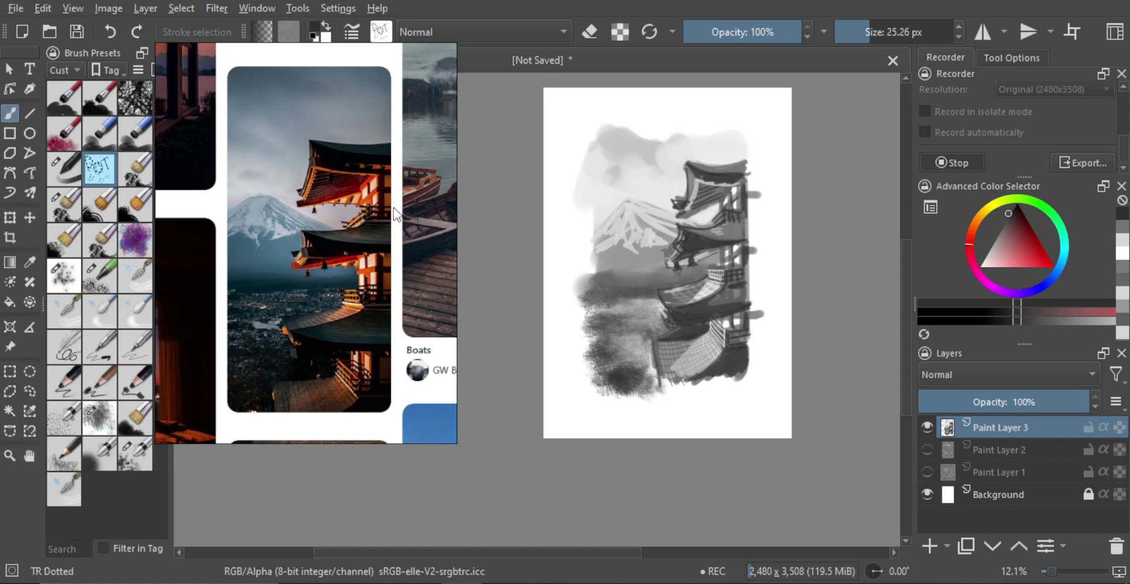
scroll(632, 305, down, 1)
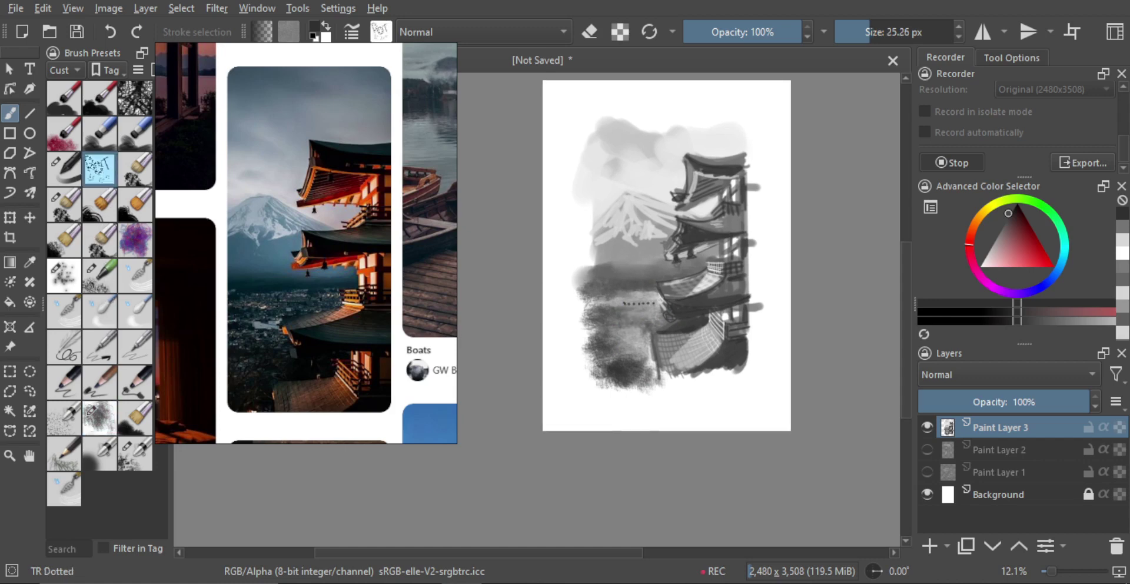
key(ctrl+z)
key(m)
key(m)
drag(639, 330, 635, 330)
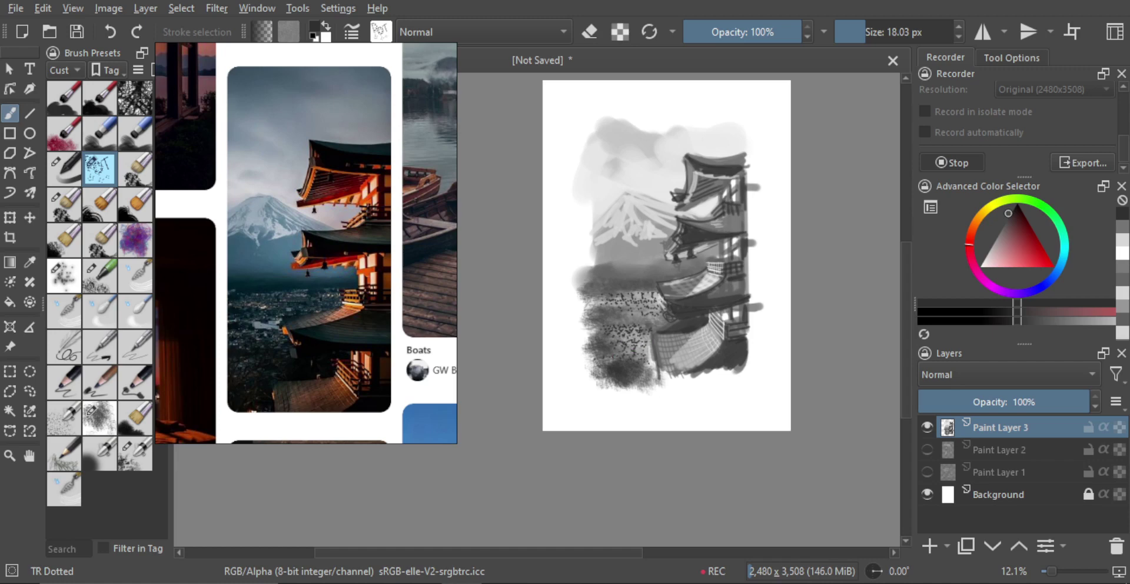
Add more dark dots across the foreground with the TR Dotted brush, increasing its size to 42.62 px for larger spots.
key(bracketleft)
drag(622, 365, 638, 366)
mouse_move(642, 348)
mouse_down()
mouse_move(650, 356)
mouse_move(605, 335)
mouse_up()
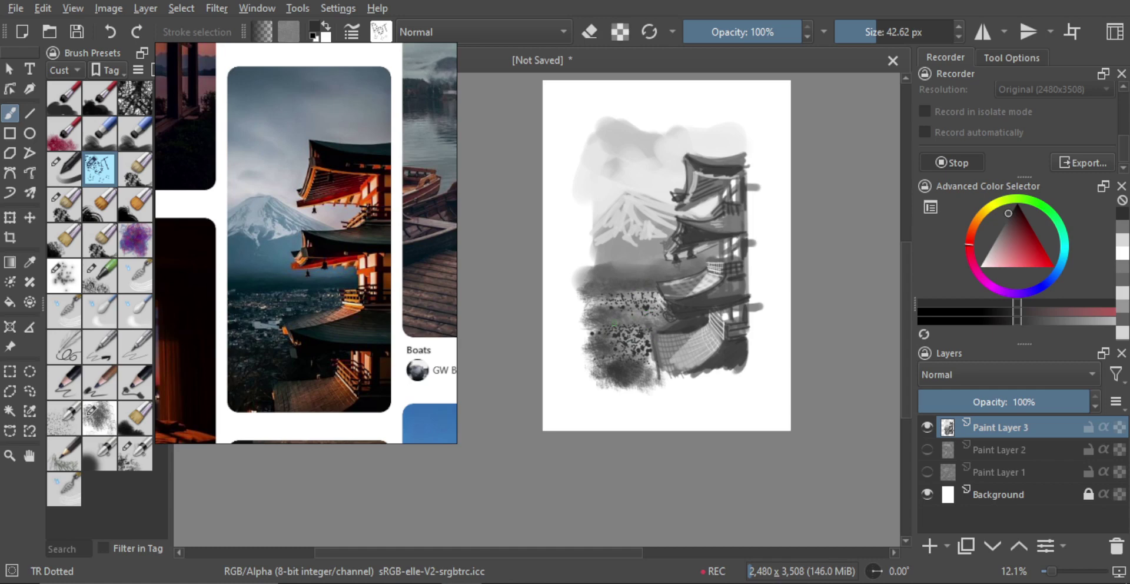
drag(612, 292, 655, 296)
Erase small light specks into the dotted ground with the TR Dotted brush in eraser mode at 15.26 px.
key(e)
shift+drag(632, 339, 640, 337)
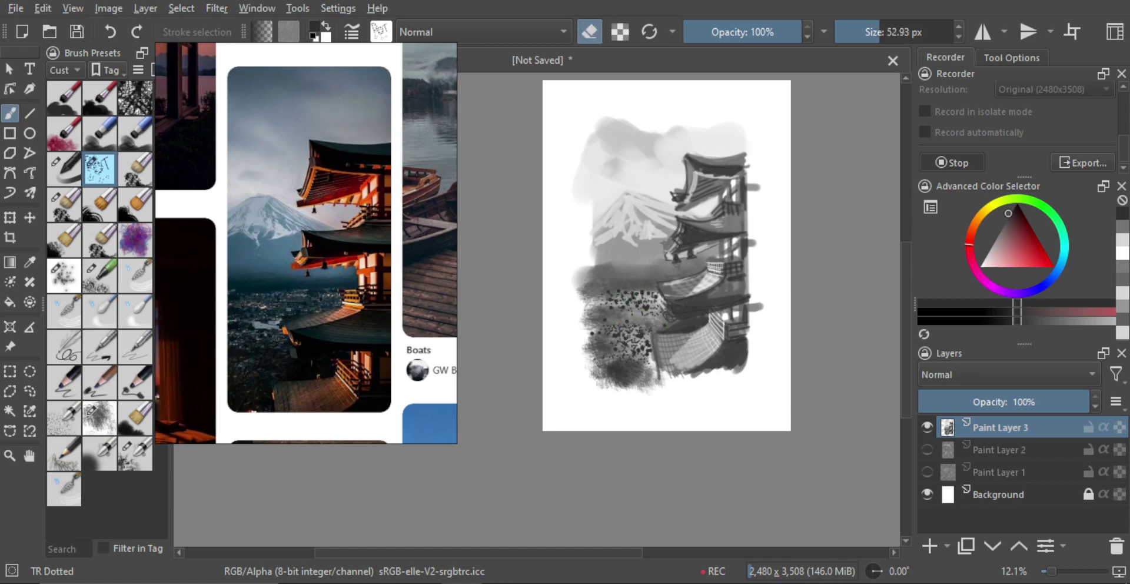
drag(613, 294, 654, 295)
key(ctrl+z)
shift+drag(636, 337, 610, 336)
drag(614, 294, 653, 293)
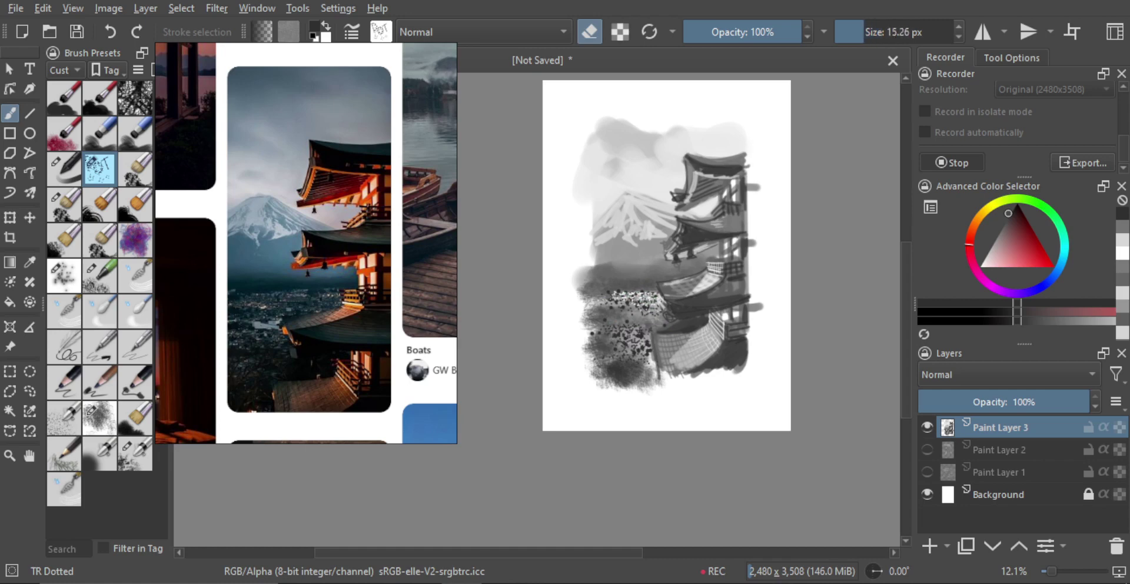
mouse_move(667, 305)
mouse_down()
mouse_move(627, 316)
mouse_move(616, 306)
mouse_up()
key(ctrl+z)
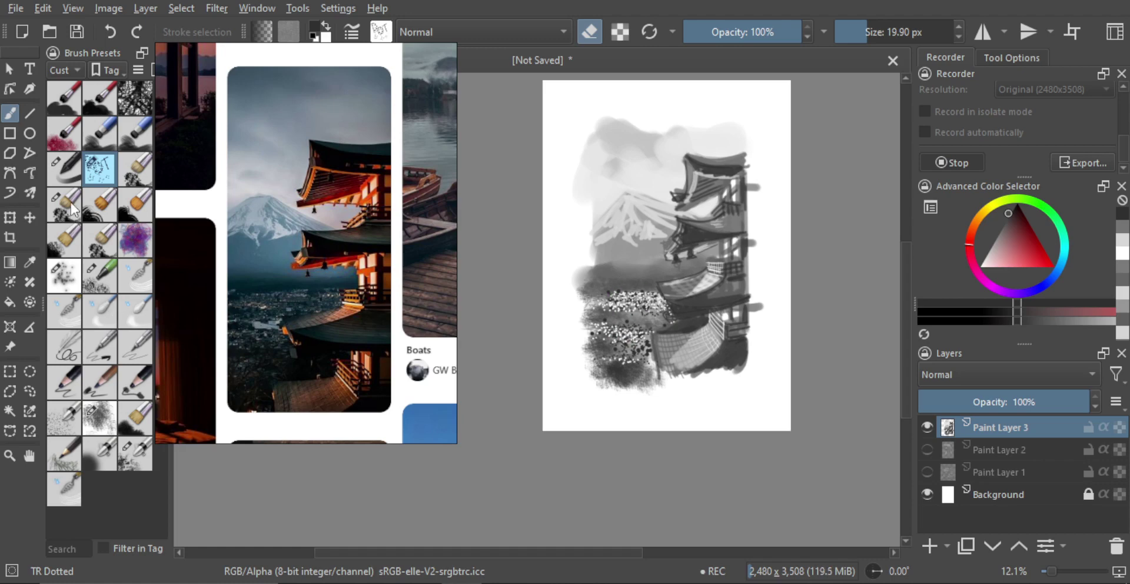
Choose the TR Brush Skin brush, sample the mountain base's mid gray and paint a patch between the dotted areas at 29.24 px.
click(71, 179)
scroll(632, 294, up, 1)
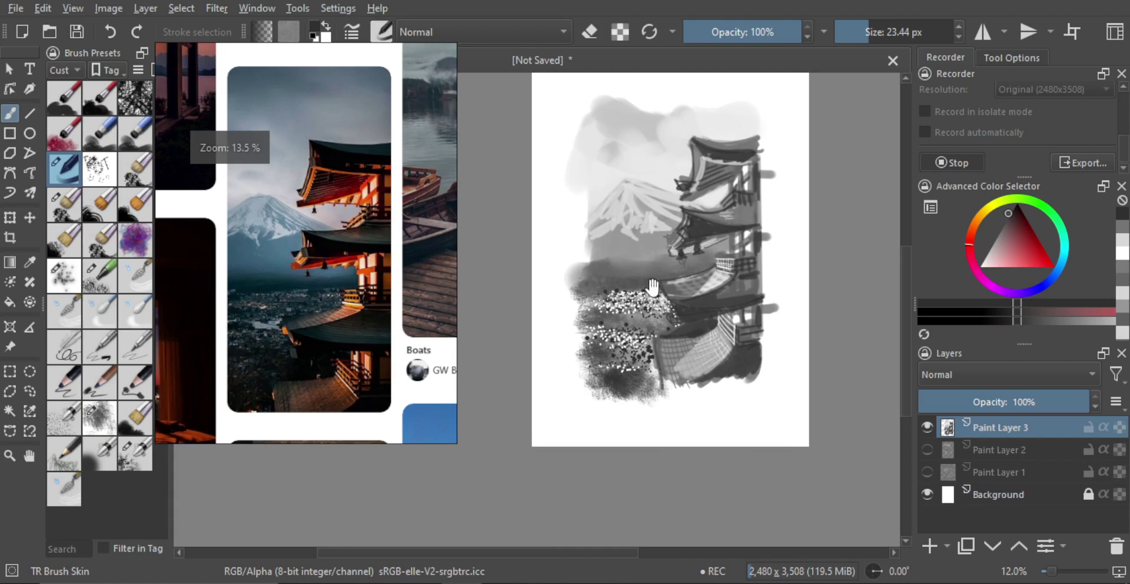
ctrl+click(627, 255)
shift+drag(658, 364, 654, 365)
key(bracketright)
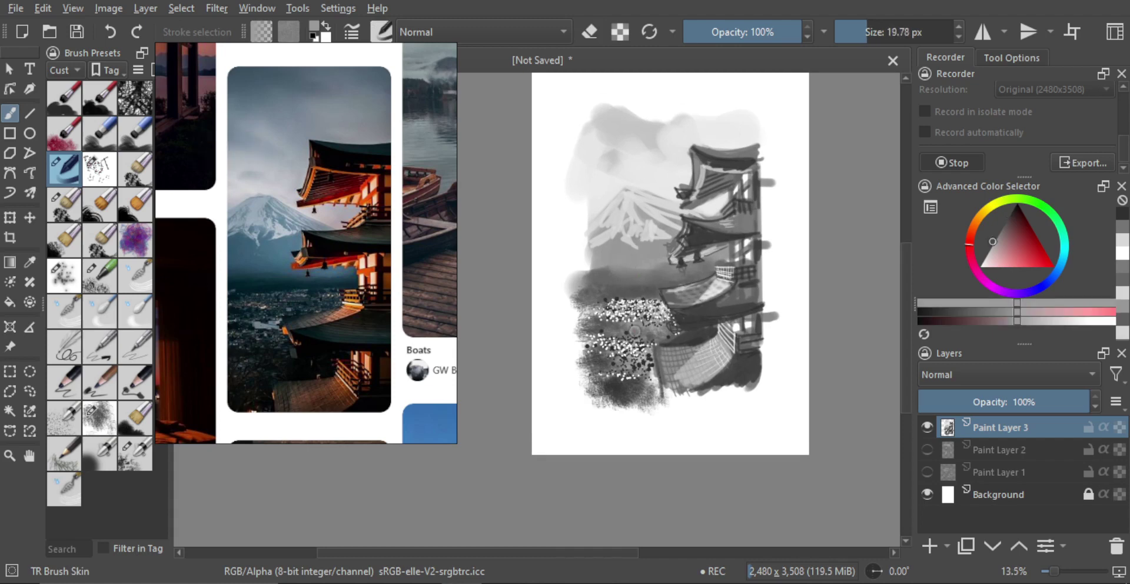
key(bracketright)
key(bracketright)
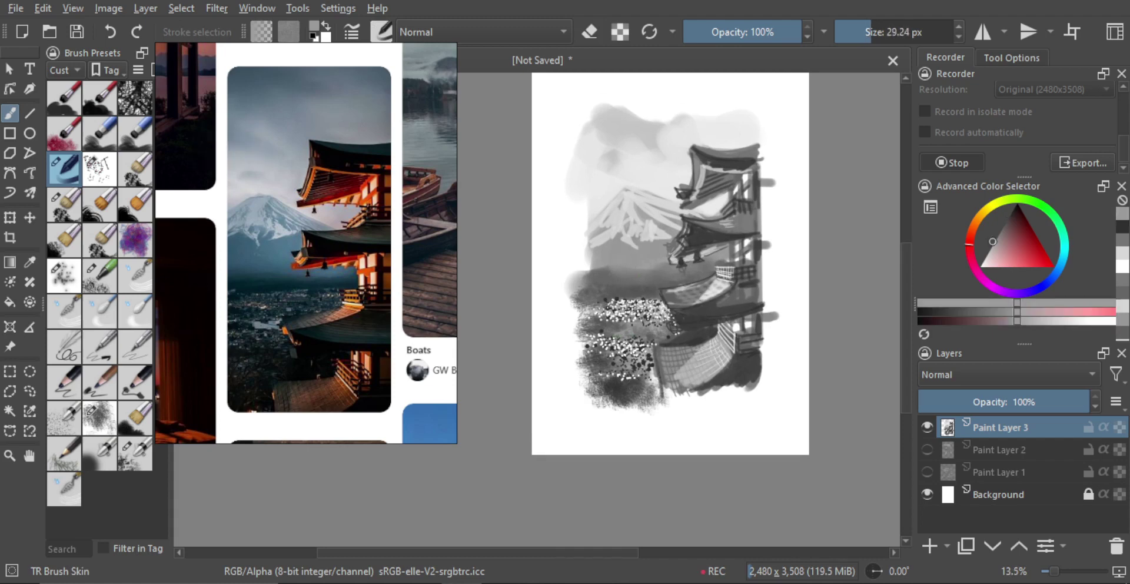
drag(649, 338, 627, 335)
Sample dark gray from the lower ground and cover parts of the dotted area with TR Brush Skin strokes at 36.92 px.
ctrl+click(592, 372)
drag(605, 373, 610, 373)
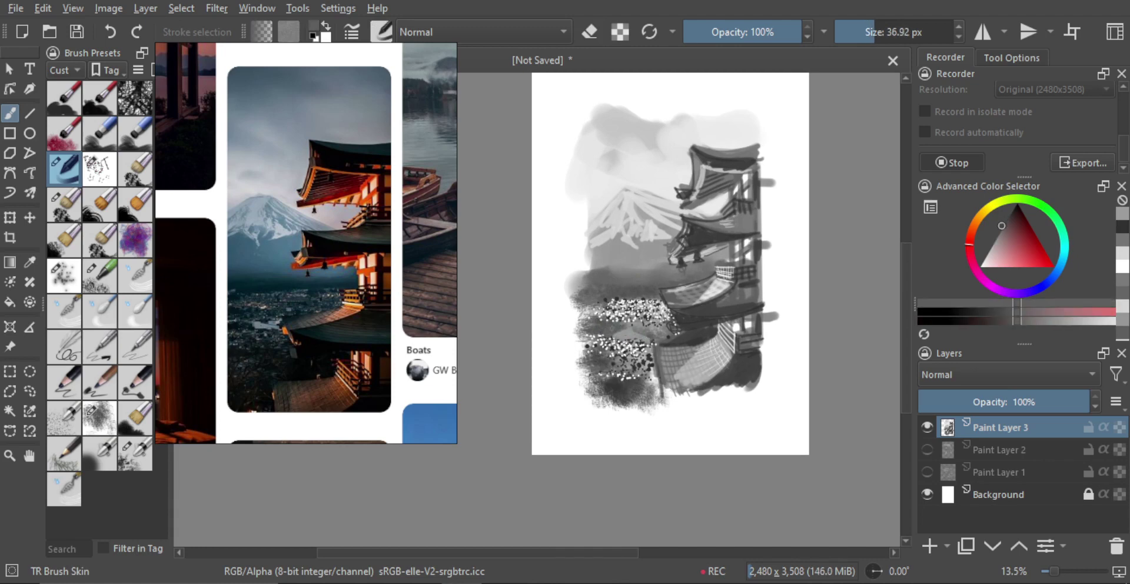
drag(622, 327, 631, 328)
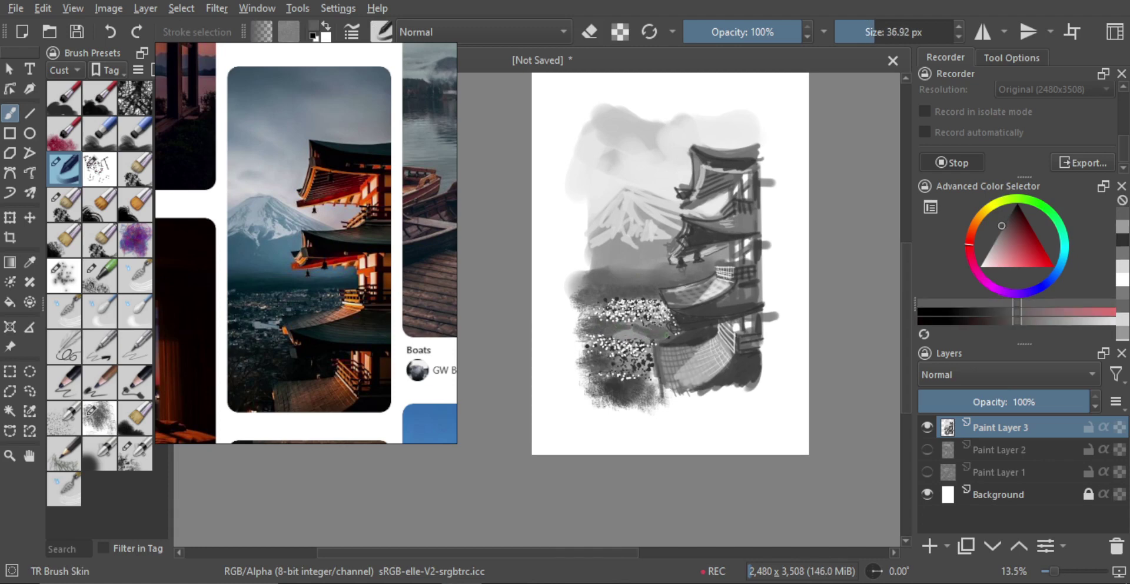
key(bracketright)
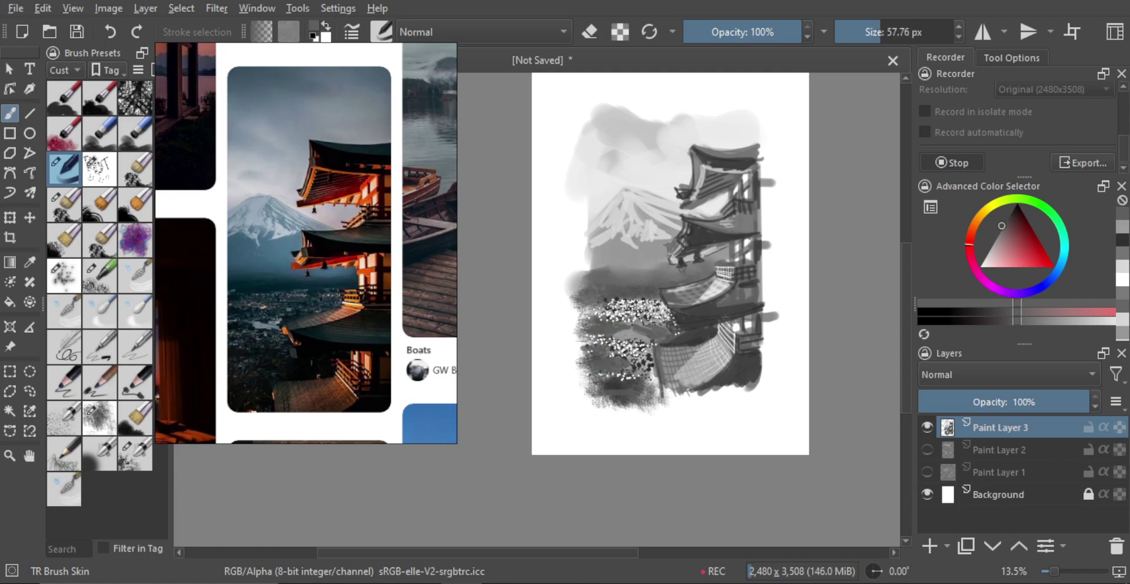
key(bracketright)
Sample the mountain base's mid gray and softly veil the dotted ground with the TR Smooth Skin brush, undoing the stroke over the mountain.
ctrl+click(627, 254)
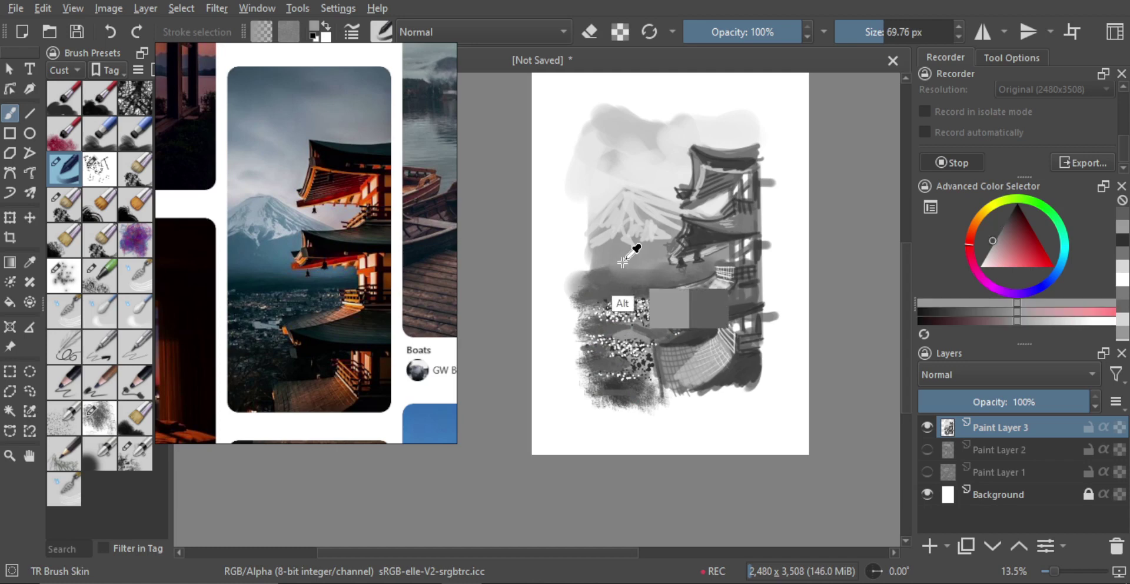
key(bracketright)
click(113, 454)
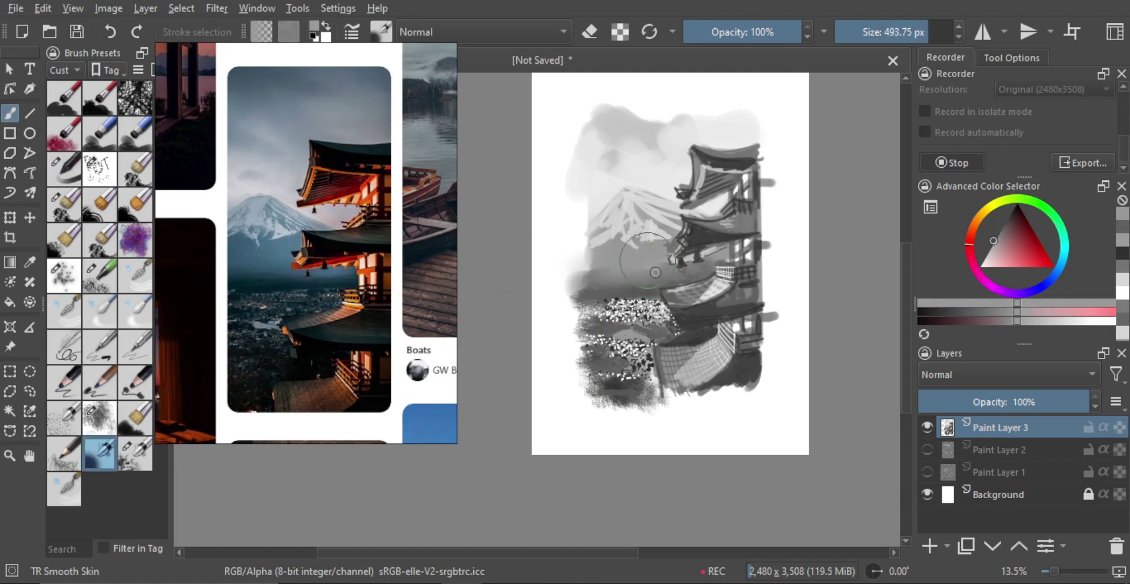
mouse_move(609, 254)
mouse_down()
mouse_move(584, 267)
mouse_move(642, 255)
mouse_move(644, 204)
mouse_move(628, 215)
mouse_move(627, 190)
mouse_move(595, 193)
mouse_move(653, 168)
mouse_move(634, 204)
mouse_move(612, 214)
mouse_up()
key(ctrl+z)
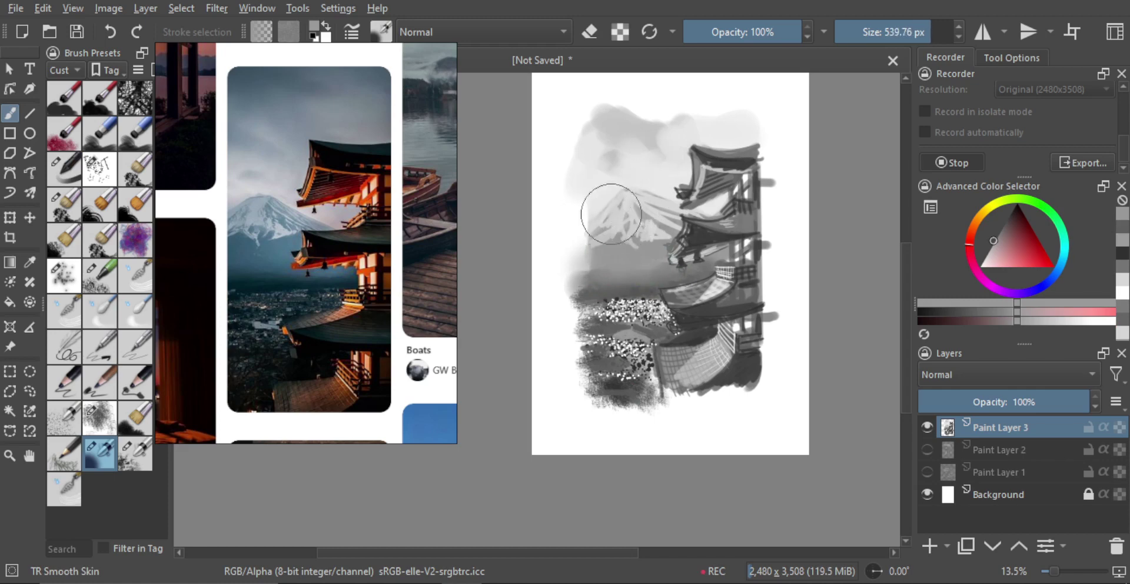
mouse_move(636, 288)
mouse_down()
mouse_move(594, 341)
mouse_move(618, 321)
mouse_move(645, 327)
mouse_move(622, 365)
mouse_up()
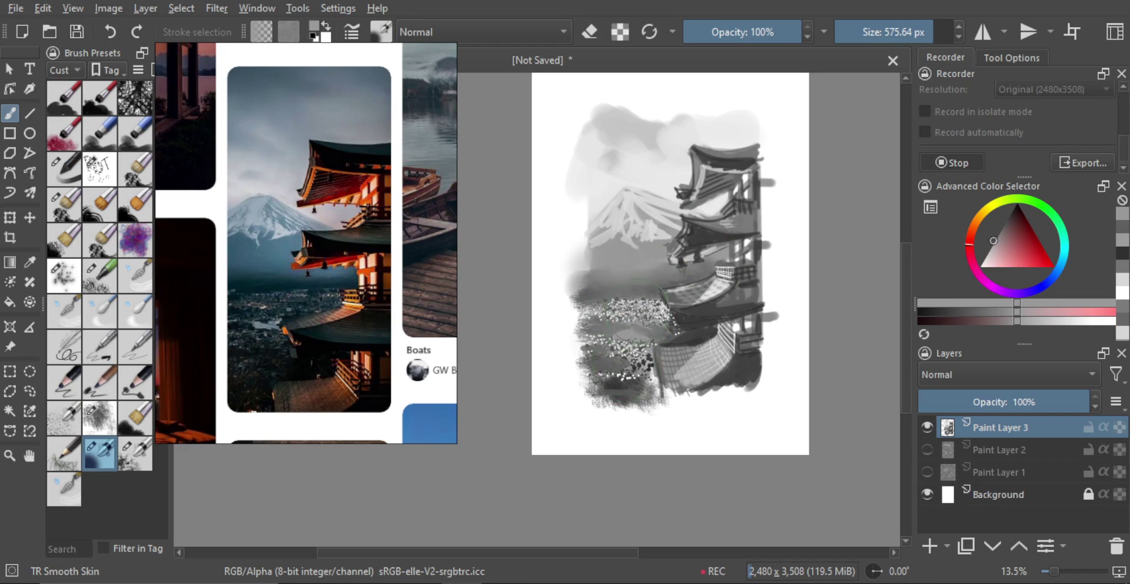
Sample dark gray from the pagoda and softly darken the dotted ground with TR Smooth Skin, undoing the stroke below the mountain.
ctrl+click(695, 331)
drag(667, 330, 612, 324)
mouse_move(594, 282)
mouse_down()
mouse_move(667, 292)
mouse_move(671, 280)
mouse_up()
key(ctrl+z)
drag(624, 375, 626, 375)
drag(581, 329, 596, 327)
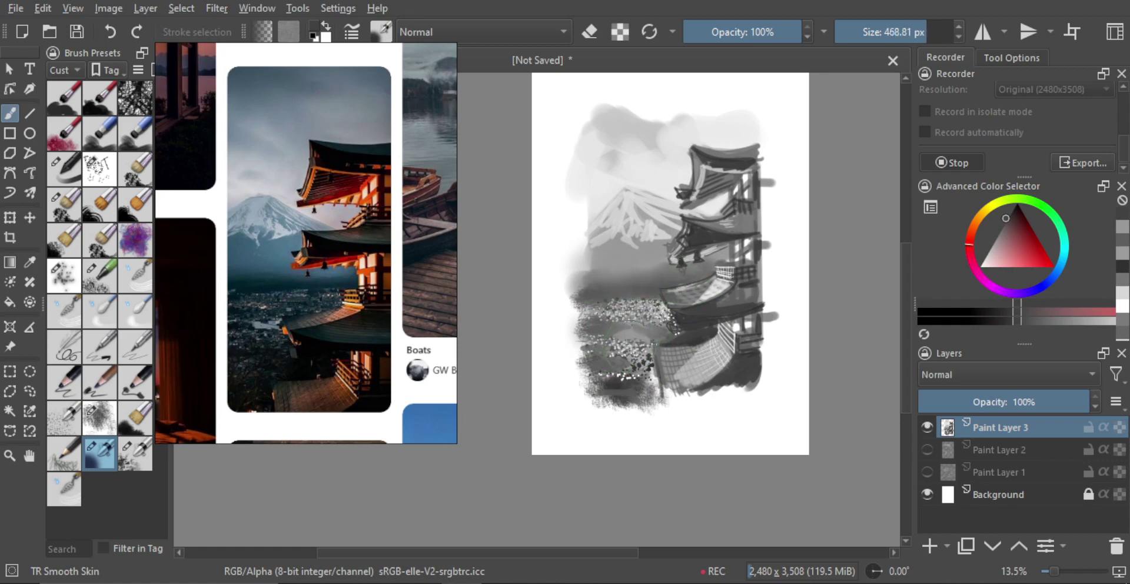
drag(597, 373, 637, 378)
Draw a freehand selection around the sky along the mountain ridge and softly erase inside it with a 576.18 px brush.
scroll(635, 379, down, 2)
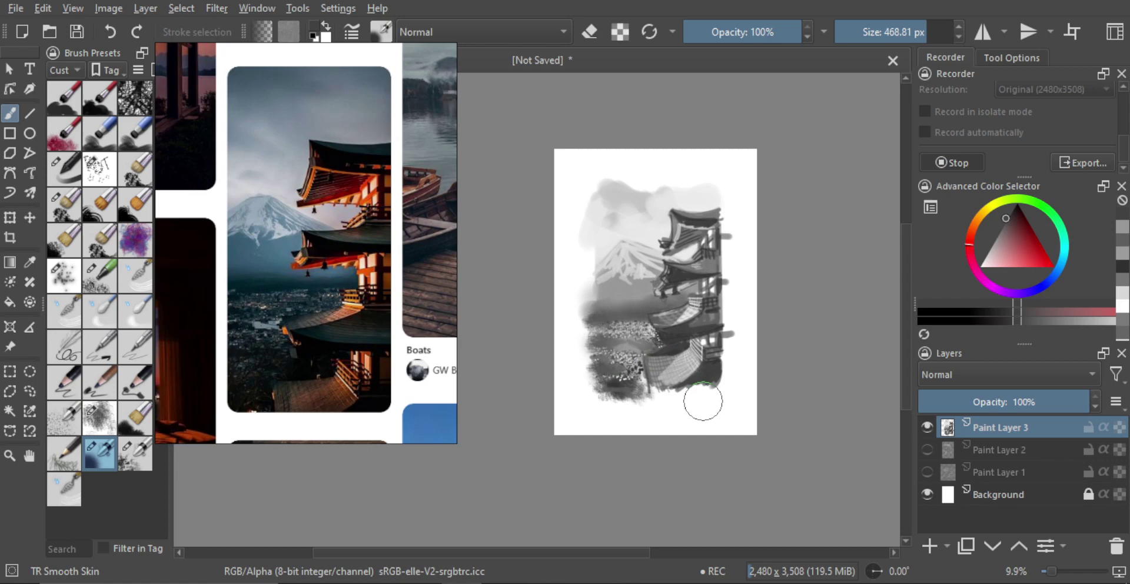
scroll(668, 221, up, 3)
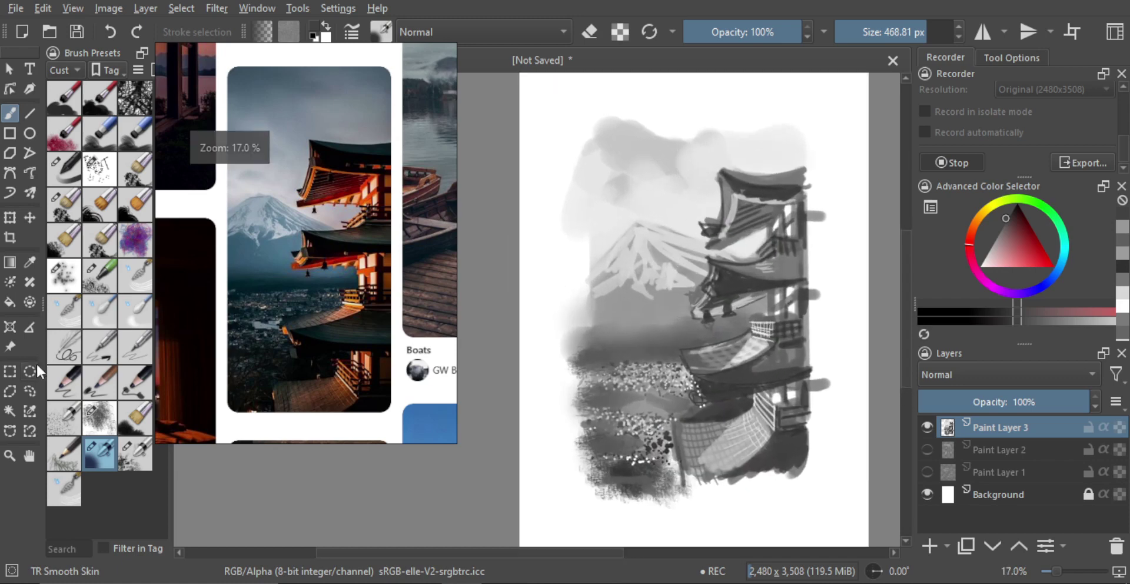
click(30, 391)
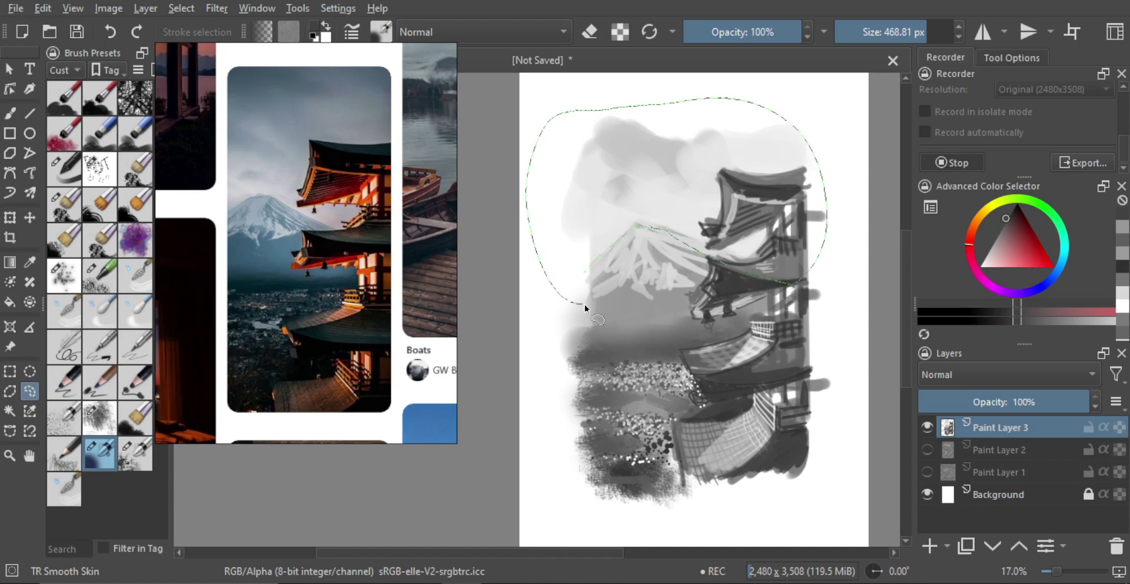
drag(585, 306, 589, 301)
key(b)
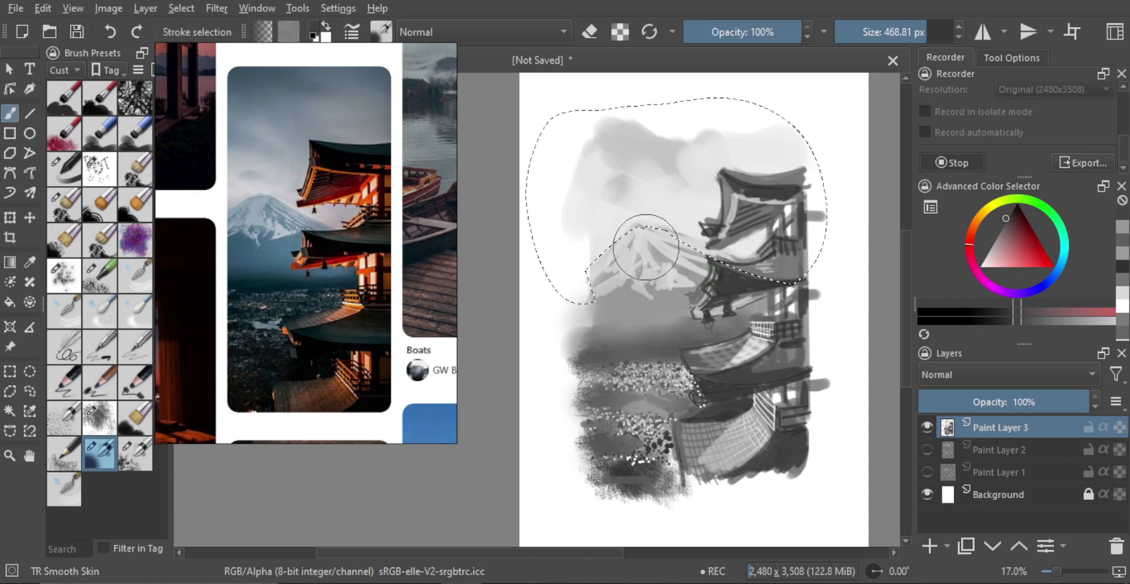
key(e)
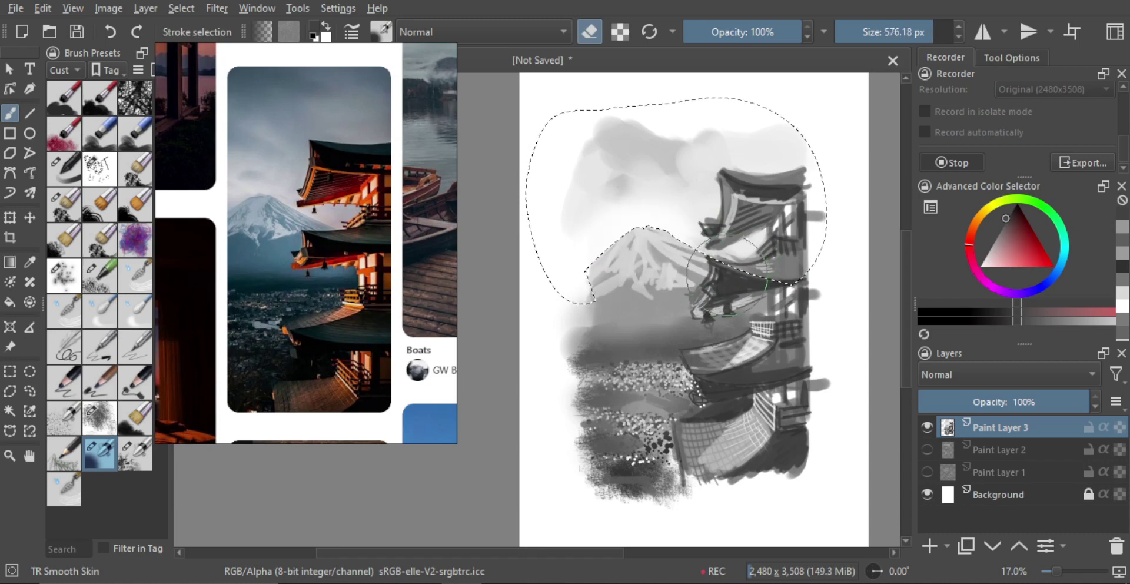
drag(727, 276, 740, 268)
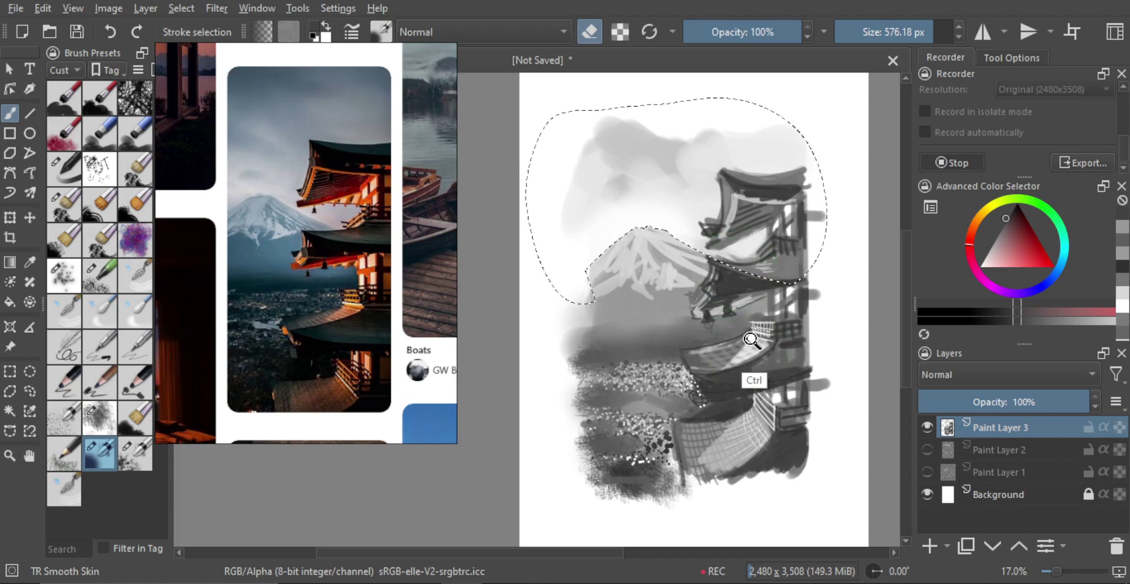
Refine the sky selection along the pagoda's upper roofs and pillars with freehand subtractions and additions.
key(l)
mouse_move(708, 256)
mouse_down()
mouse_move(792, 261)
mouse_move(731, 341)
mouse_move(721, 272)
mouse_move(763, 258)
mouse_up()
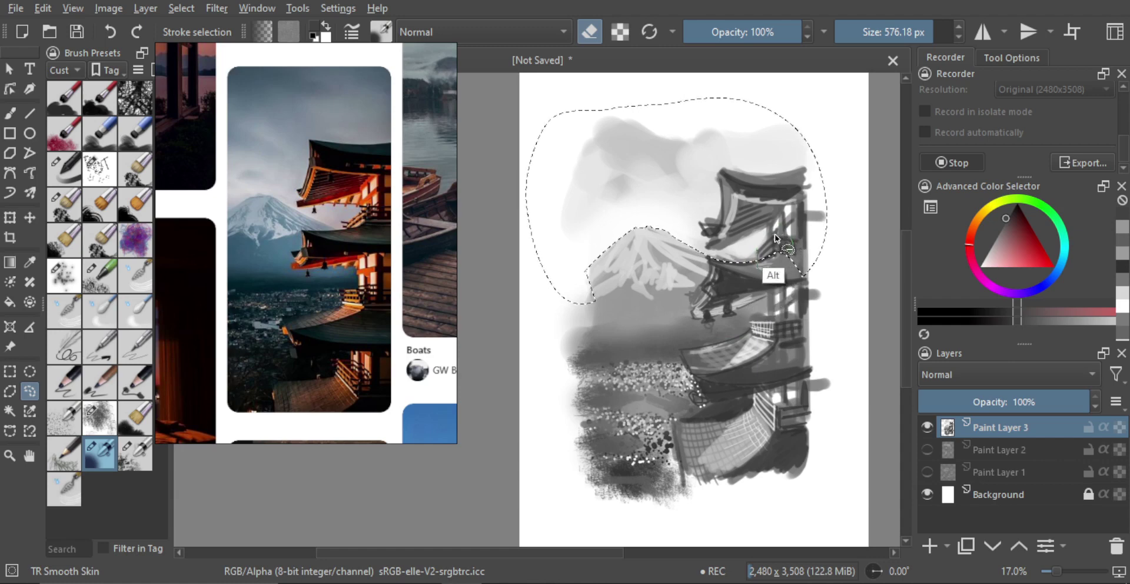
mouse_move(775, 235)
mouse_down()
mouse_move(758, 249)
mouse_move(724, 248)
mouse_move(732, 225)
mouse_move(724, 247)
mouse_move(707, 252)
mouse_move(702, 227)
mouse_move(719, 223)
mouse_move(723, 171)
mouse_move(807, 168)
mouse_move(786, 217)
mouse_up()
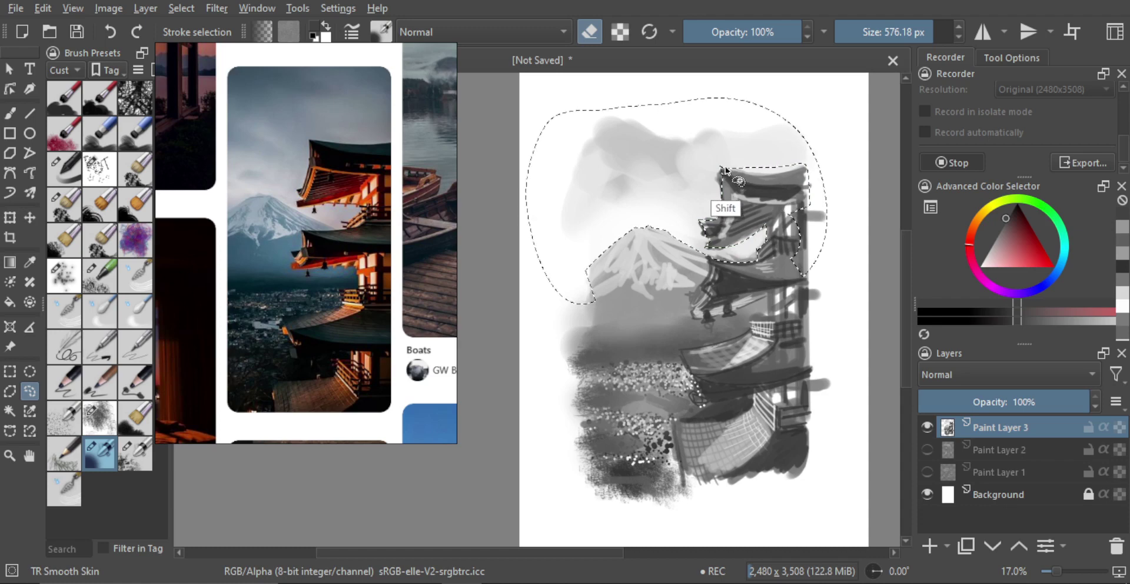
mouse_move(723, 168)
mouse_down()
mouse_move(752, 178)
mouse_move(795, 148)
mouse_move(765, 150)
mouse_up()
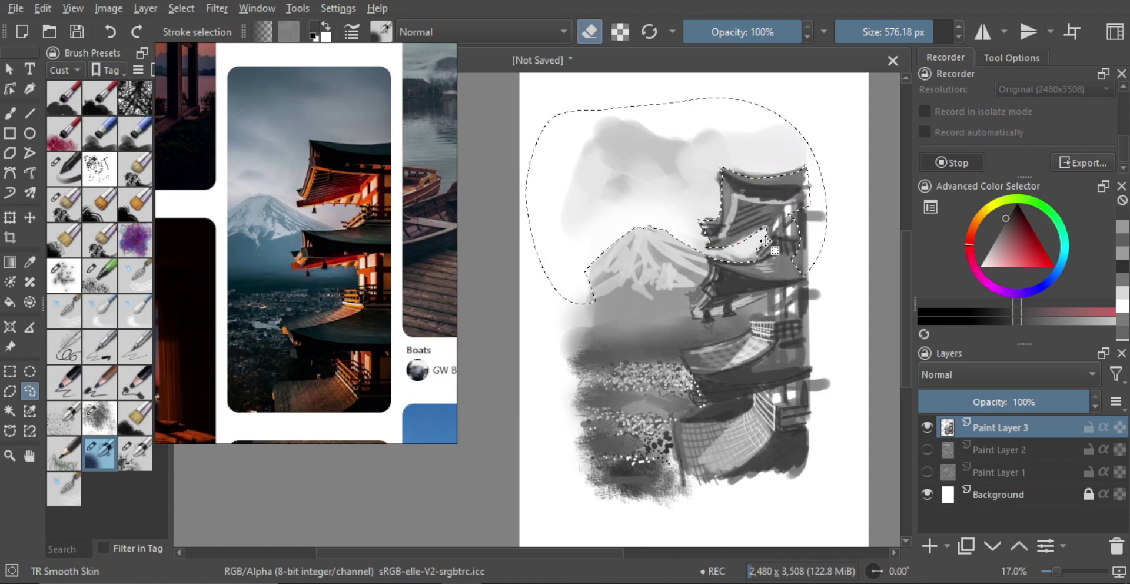
Softly erase the selected sky beside the roofs, blend in a light gray sampled from the sky with TR Smooth Skin, and deselect.
key(b)
mouse_move(730, 257)
mouse_down()
mouse_move(756, 257)
mouse_move(724, 235)
mouse_move(711, 194)
mouse_move(681, 202)
mouse_move(689, 226)
mouse_up()
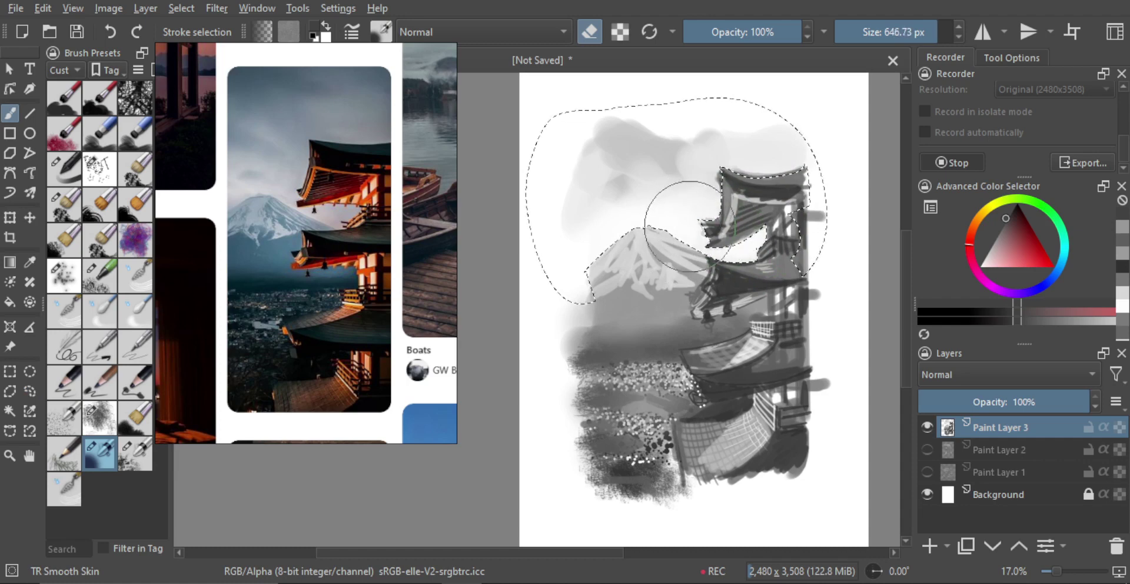
ctrl+click(671, 169)
mouse_move(747, 255)
mouse_down()
mouse_move(764, 243)
mouse_move(745, 250)
mouse_move(756, 247)
mouse_move(736, 193)
mouse_move(704, 188)
mouse_up()
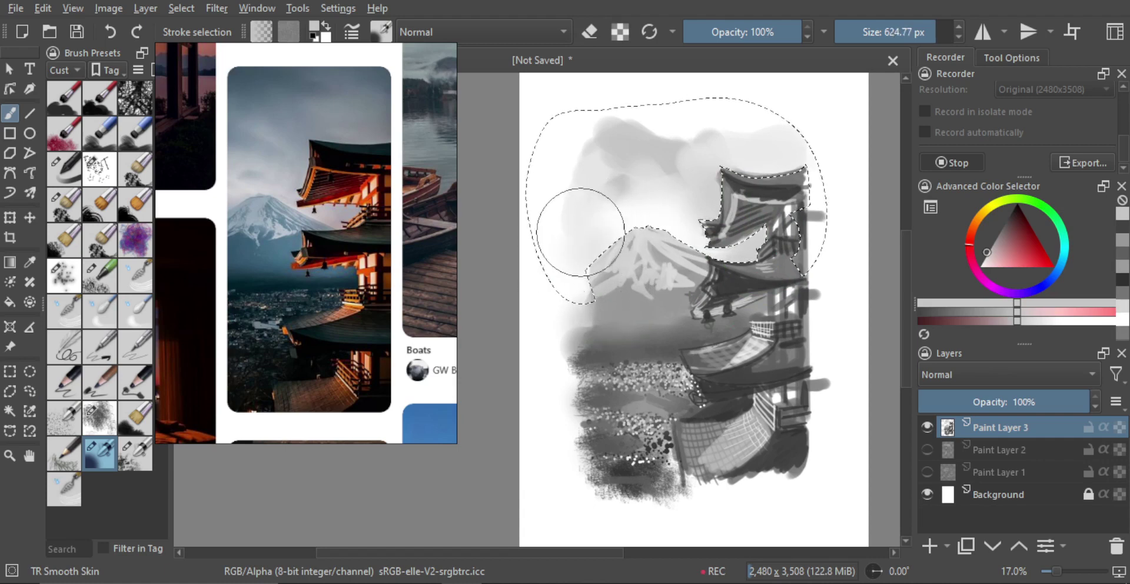
key(ctrl+shift+a)
scroll(682, 297, down, 2)
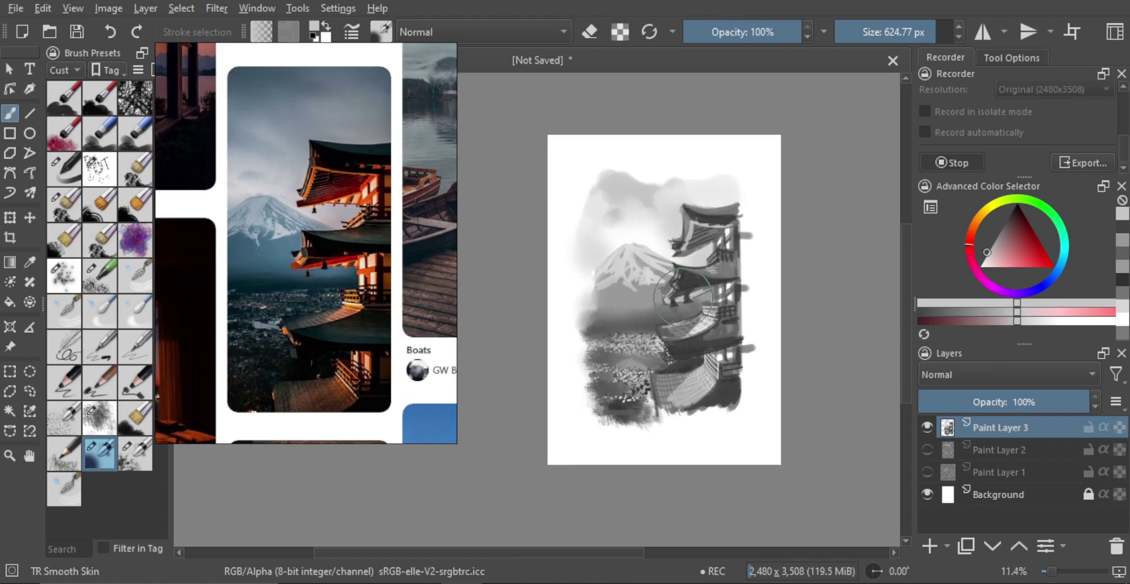
key(ctrl+shift+d)
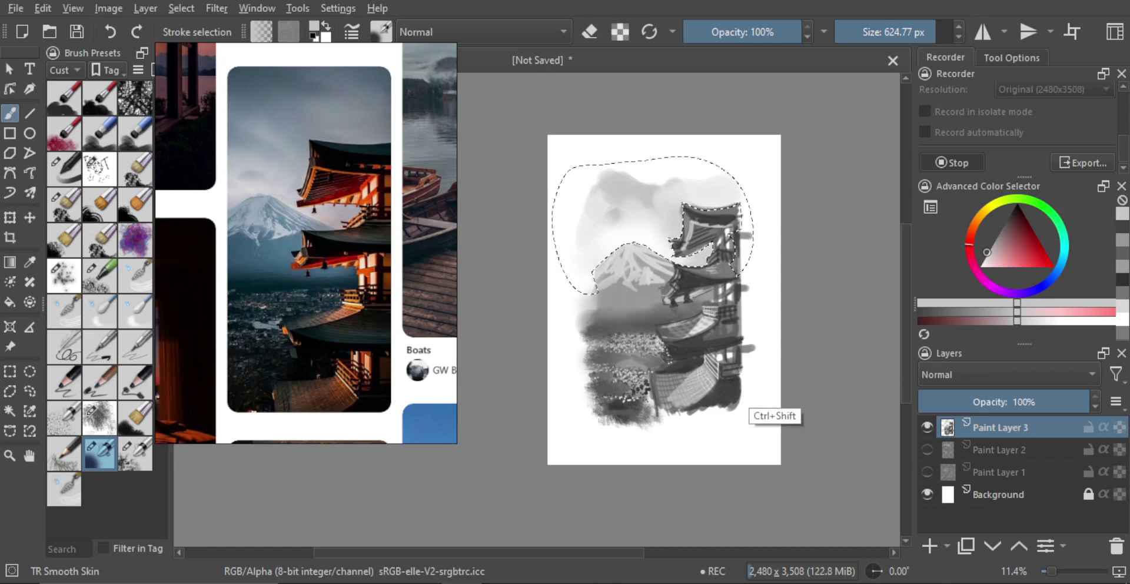
key(ctrl+shift+a)
scroll(678, 311, down, 1)
scroll(678, 311, up, 2)
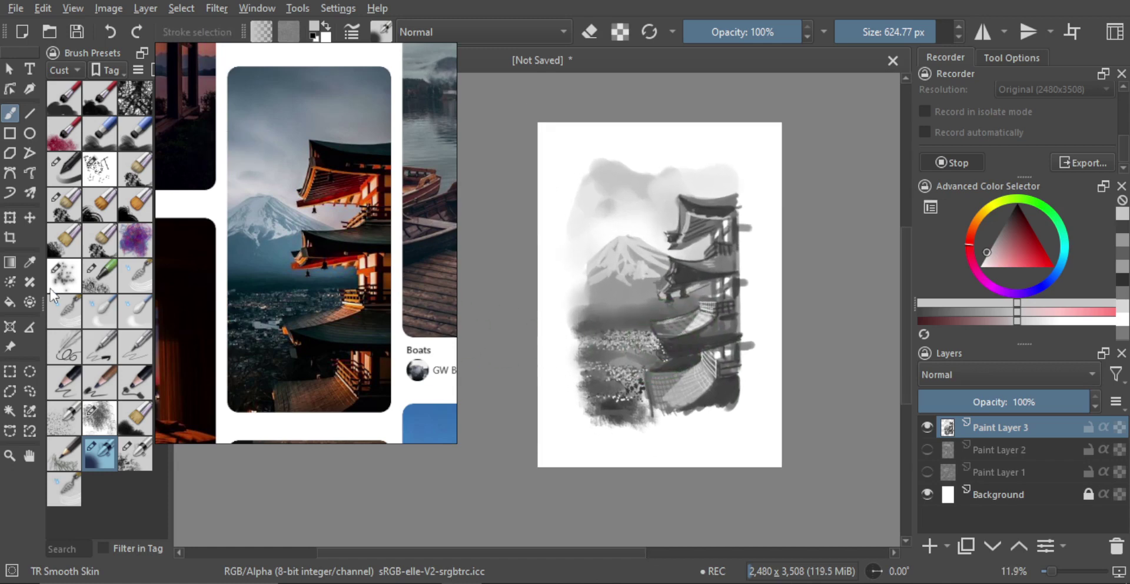
click(10, 373)
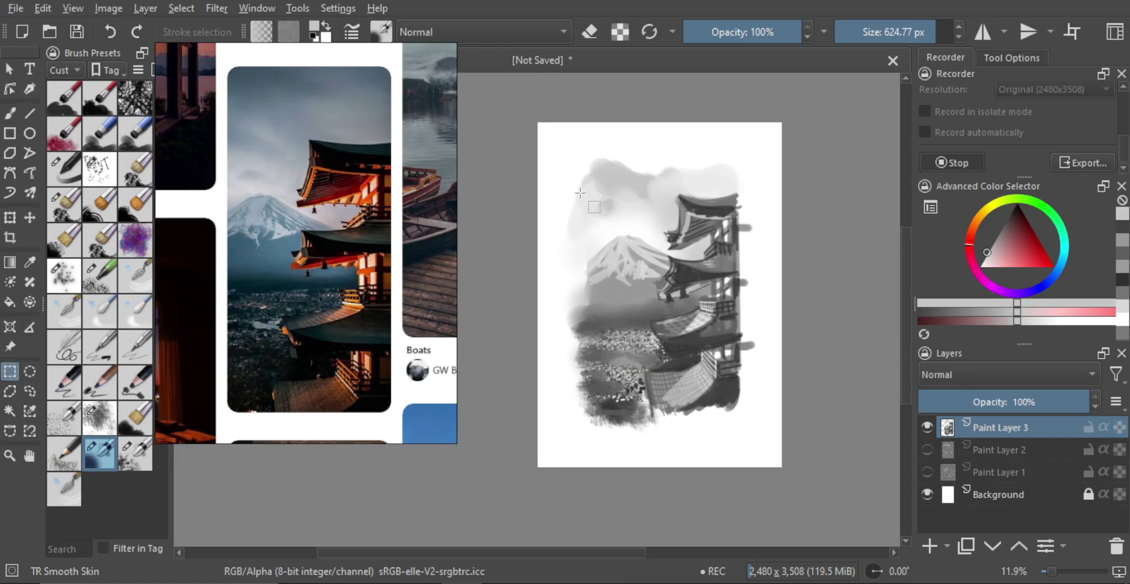
mouse_move(577, 181)
mouse_down()
mouse_move(721, 325)
mouse_move(757, 434)
mouse_move(741, 412)
mouse_up()
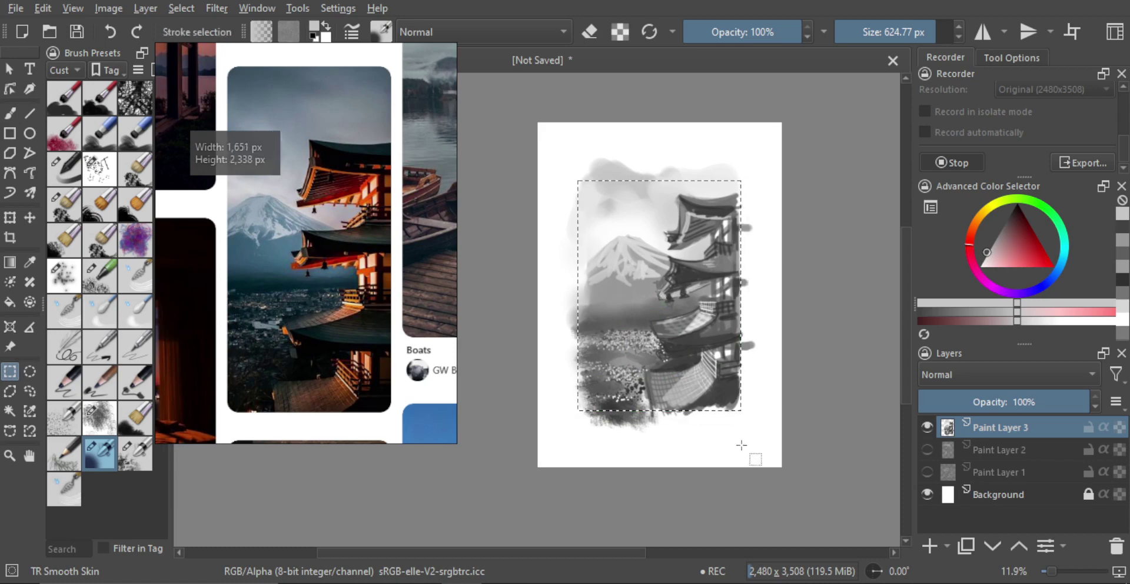
click(742, 444)
key(b)
mouse_move(590, 263)
mouse_down()
mouse_move(568, 264)
mouse_move(583, 263)
mouse_up()
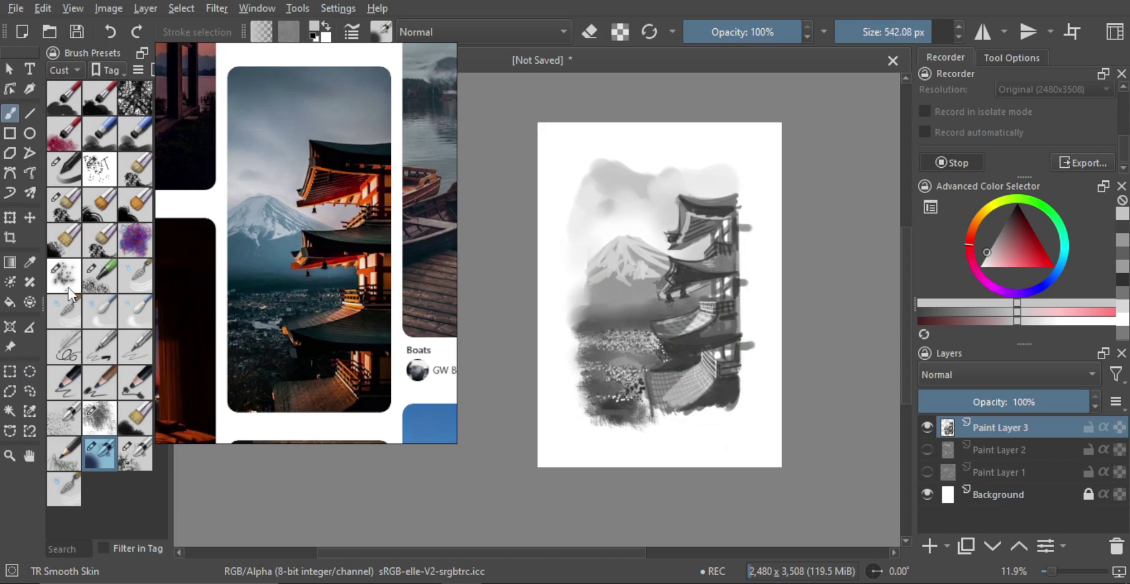
Erase the ragged left edge of the pagoda painting into a straighter border with TR Brush Skin at 140.41 px.
click(64, 171)
key(e)
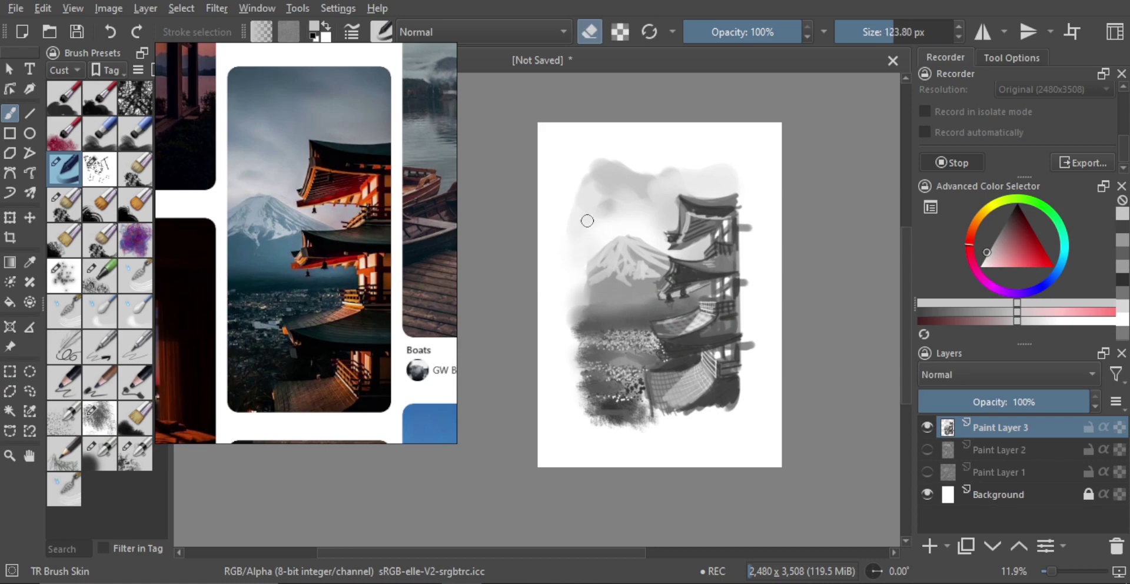
mouse_move(565, 194)
mouse_down()
mouse_move(571, 378)
mouse_move(579, 165)
mouse_up()
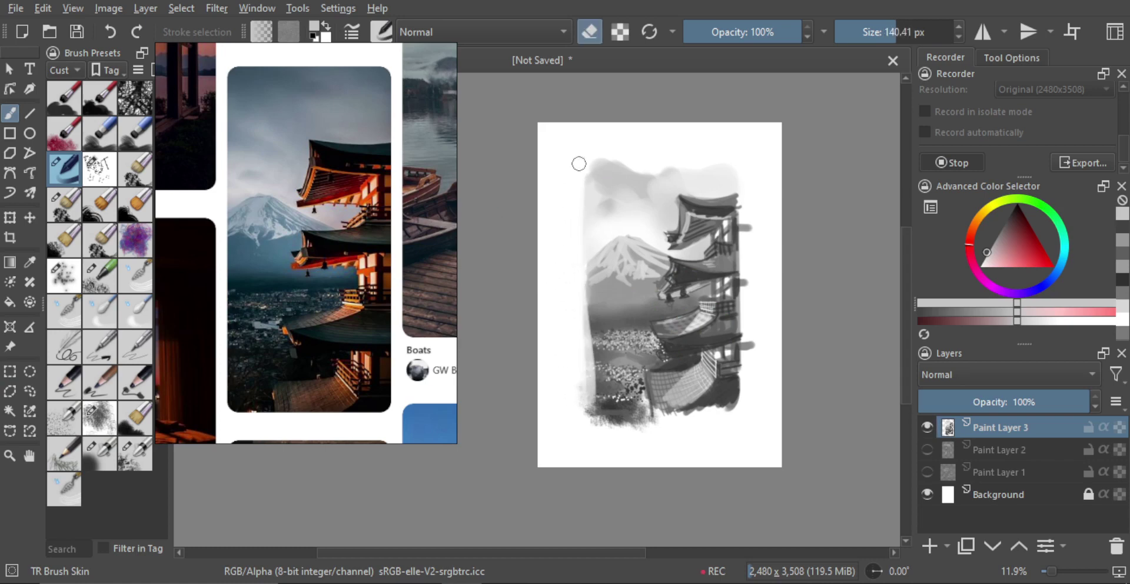
Try to trim the painting's left edge by drawing a straight white line down it, and undo the line.
key(c)
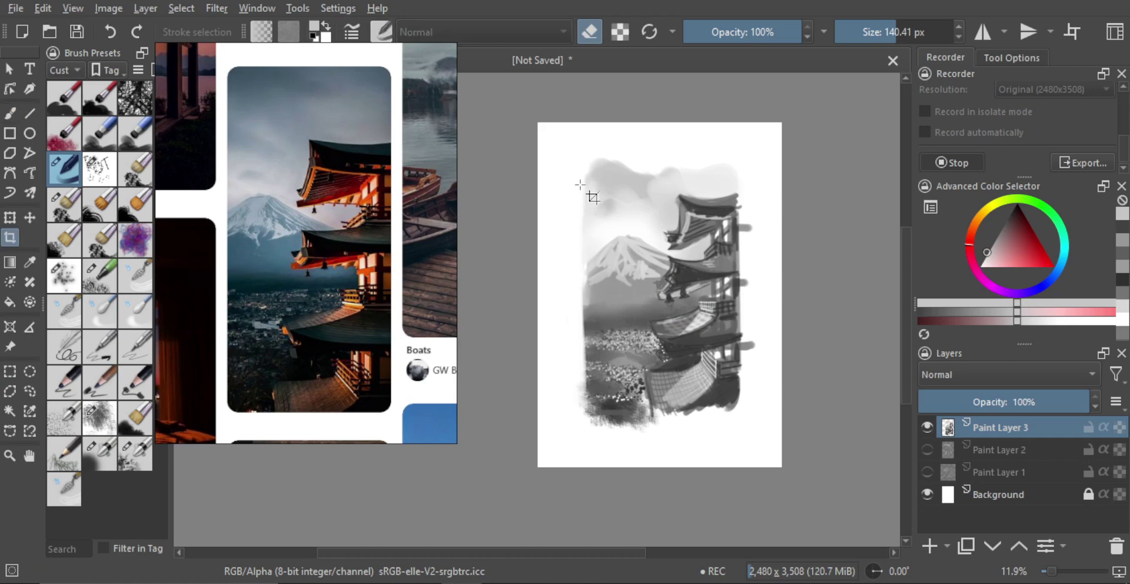
key(b)
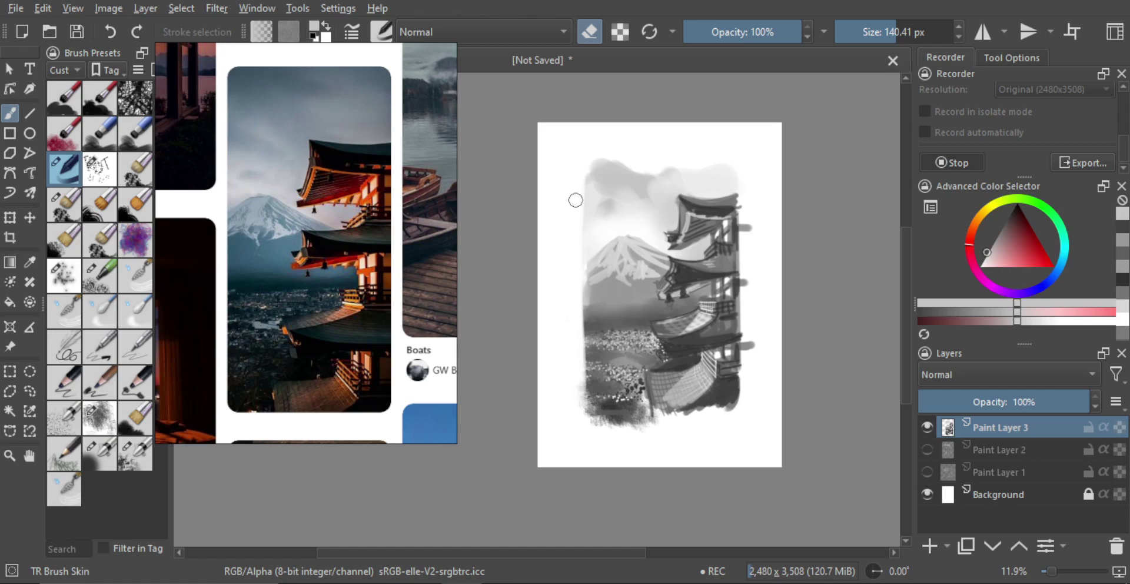
key(c)
key(x)
key(b)
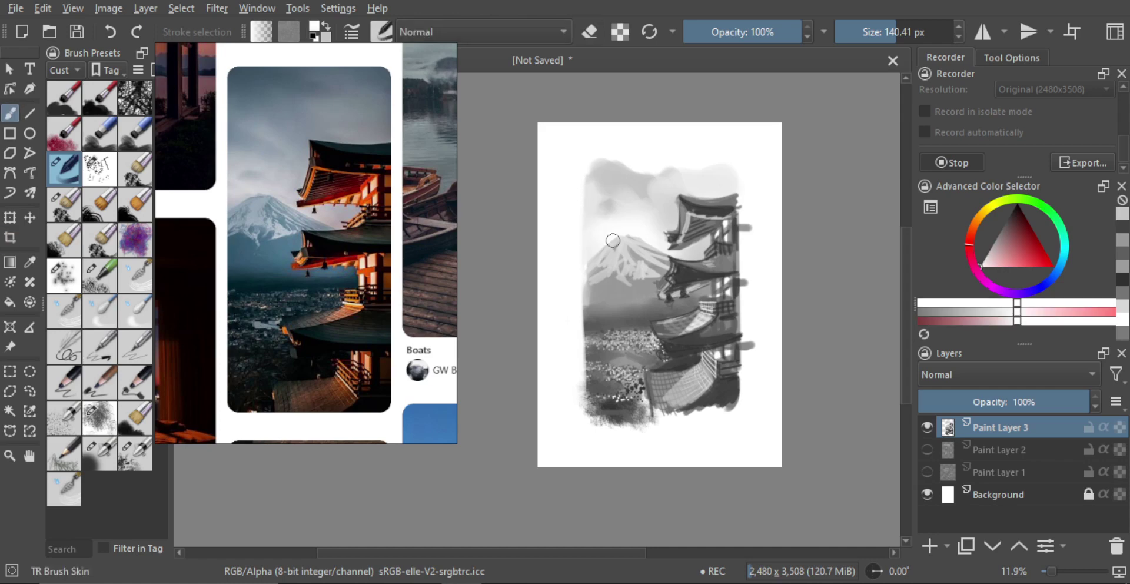
key(v)
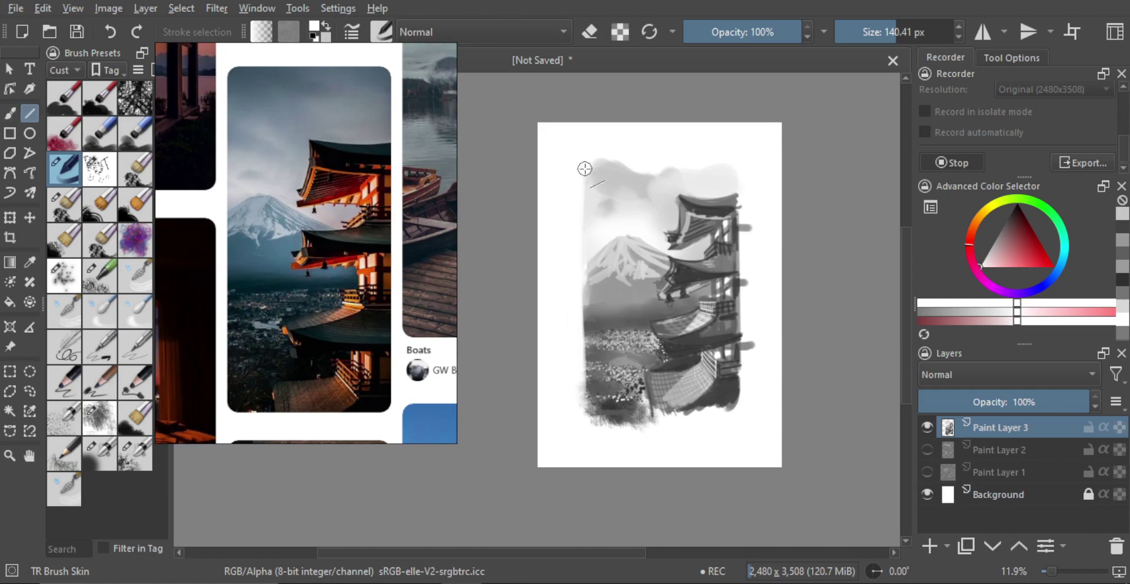
mouse_move(582, 160)
mouse_down()
mouse_move(571, 408)
mouse_move(589, 438)
mouse_up()
key(b)
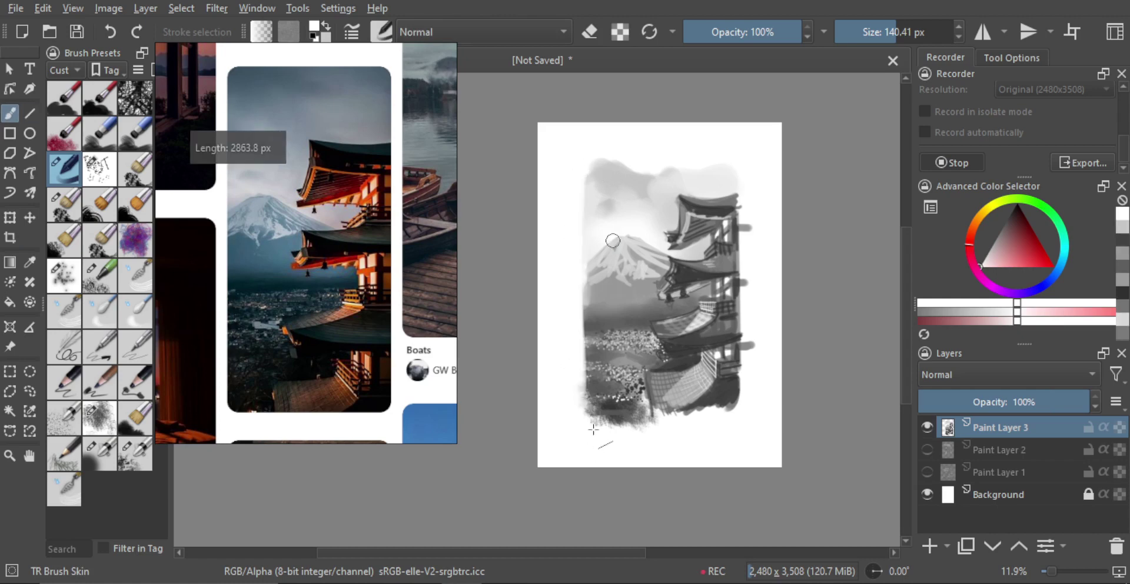
key(ctrl+z)
Try to trim the painting's left edge with a straight line in eraser mode, and undo it.
key(e)
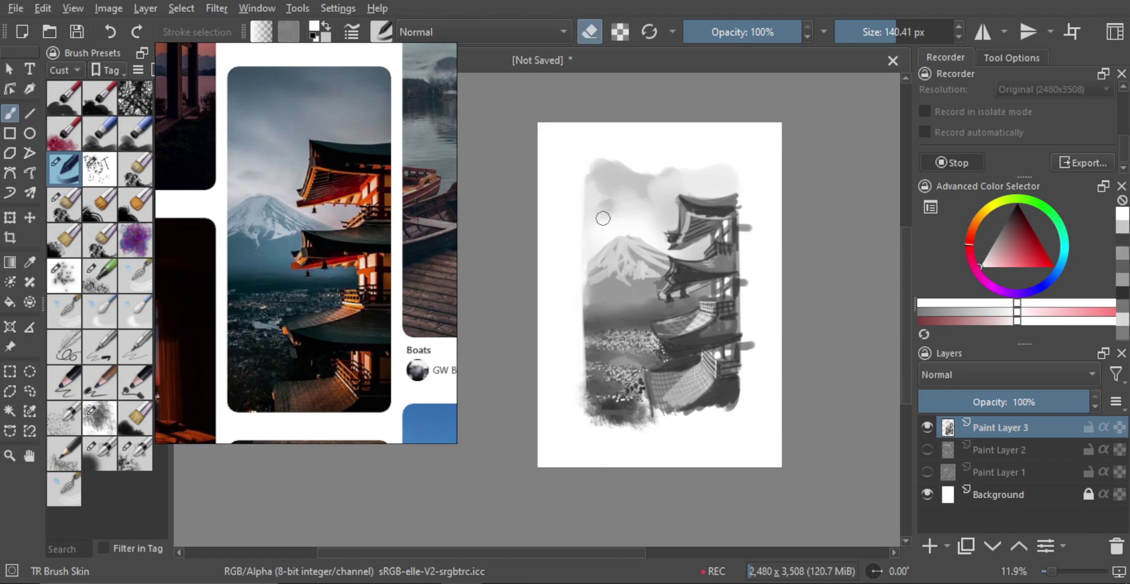
key(v)
mouse_move(582, 160)
mouse_down()
mouse_move(574, 403)
mouse_move(587, 435)
mouse_up()
key(b)
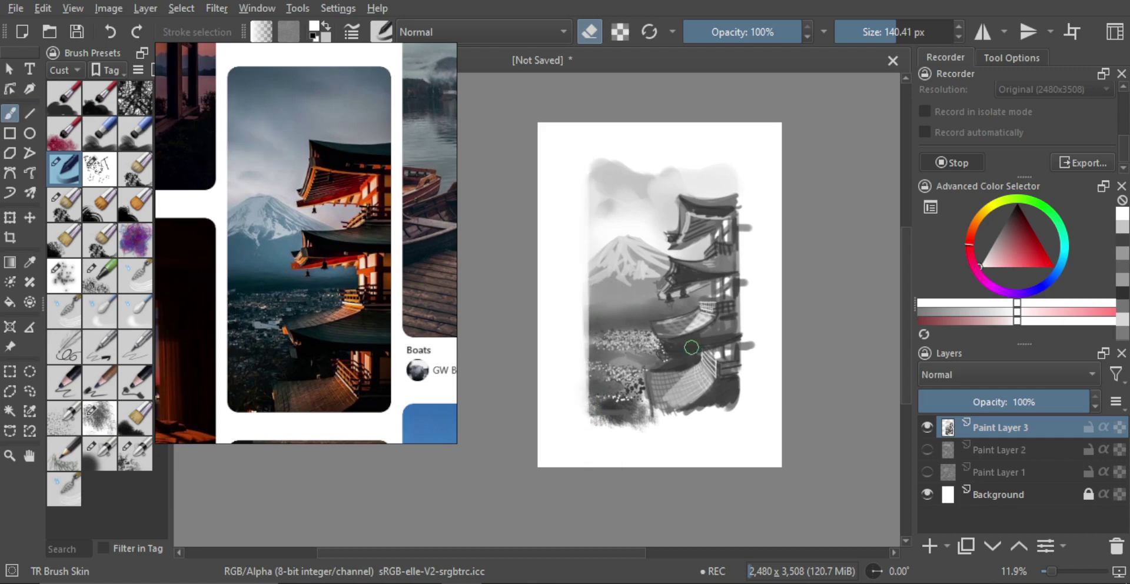
key(ctrl+z)
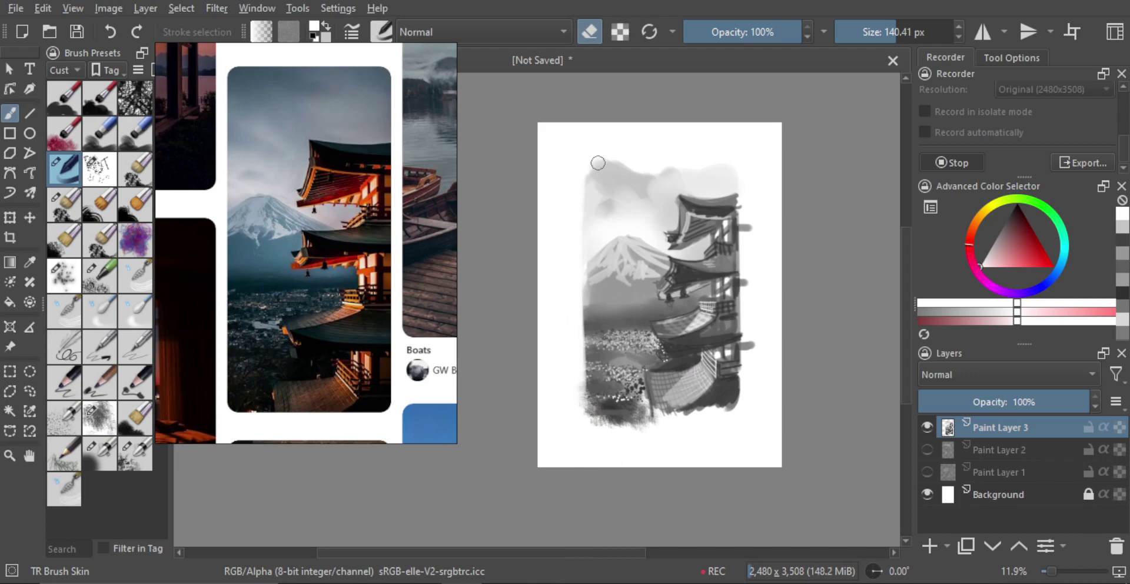
Erase the painting's ragged top and bottom edges into straighter borders, enlarging the eraser to 205.43 px for the bottom and redoing its first strokes.
mouse_move(598, 163)
mouse_down()
mouse_move(737, 165)
mouse_move(689, 161)
mouse_up()
shift+drag(545, 233, 575, 232)
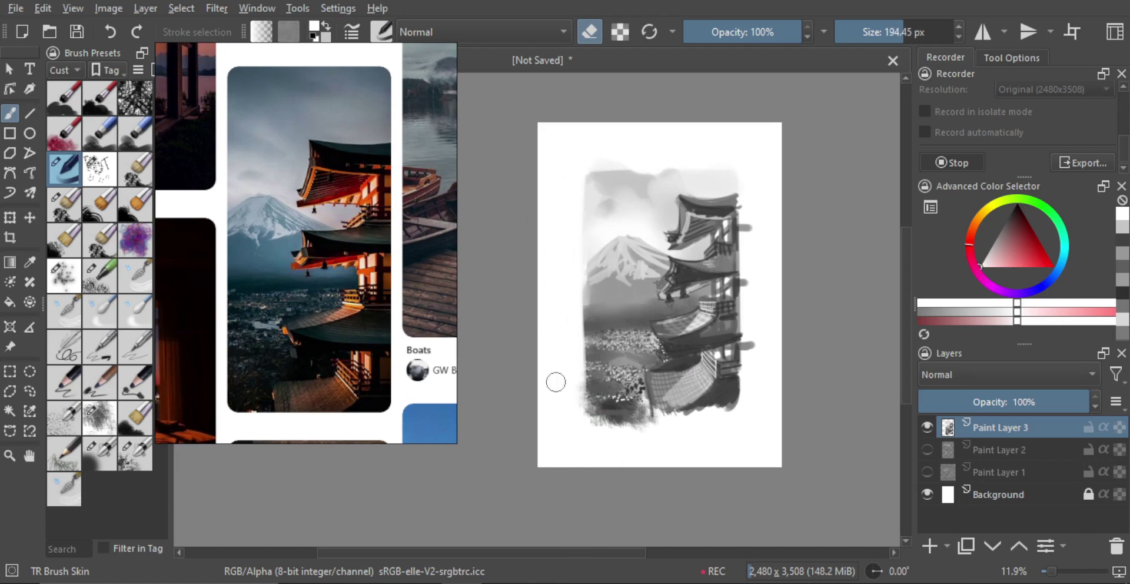
shift+drag(601, 411, 607, 411)
mouse_move(590, 429)
mouse_down()
mouse_move(639, 433)
mouse_move(621, 437)
mouse_move(754, 428)
mouse_move(610, 418)
mouse_move(743, 419)
mouse_up()
drag(589, 413, 773, 419)
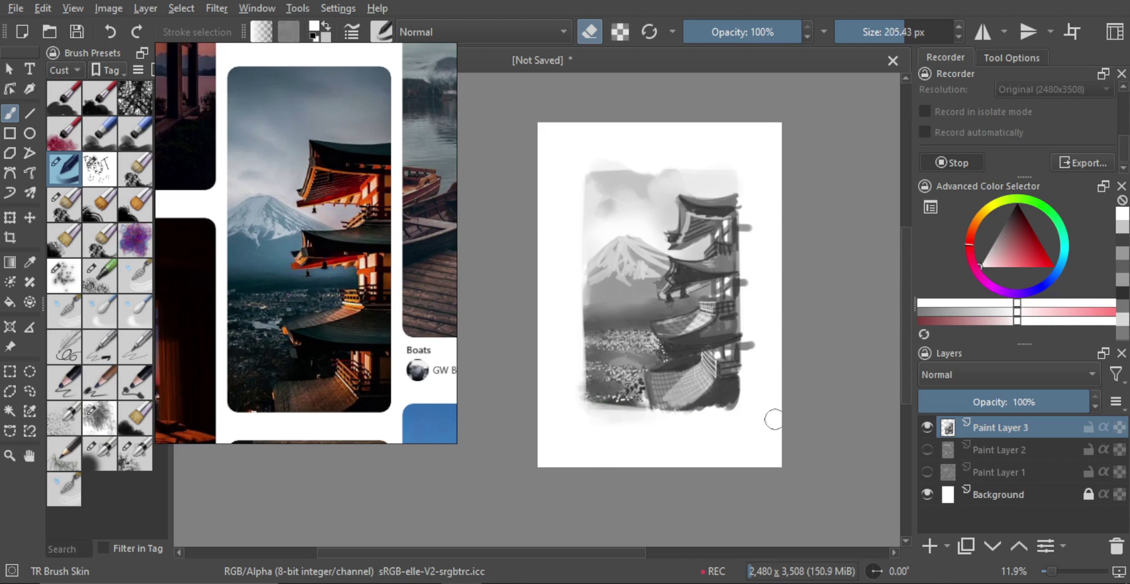
key(ctrl+z)
key(ctrl+z)
drag(590, 421, 696, 422)
mouse_move(697, 422)
mouse_down()
mouse_move(584, 424)
mouse_move(770, 415)
mouse_move(636, 421)
mouse_move(752, 417)
mouse_move(714, 391)
mouse_up()
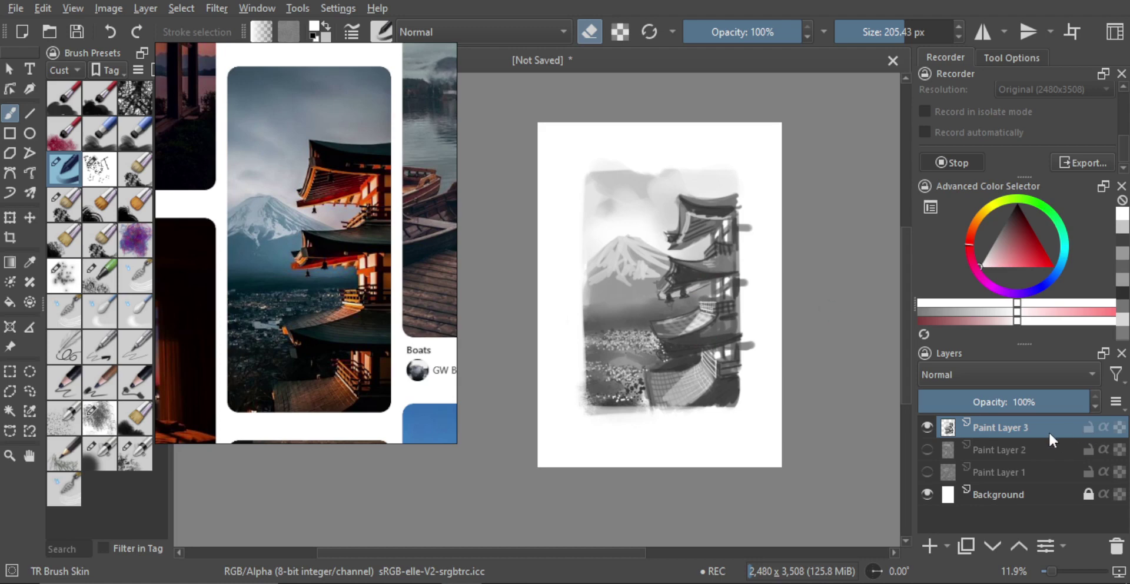
Stop the canvas recording of the finished pagoda study.
click(935, 164)
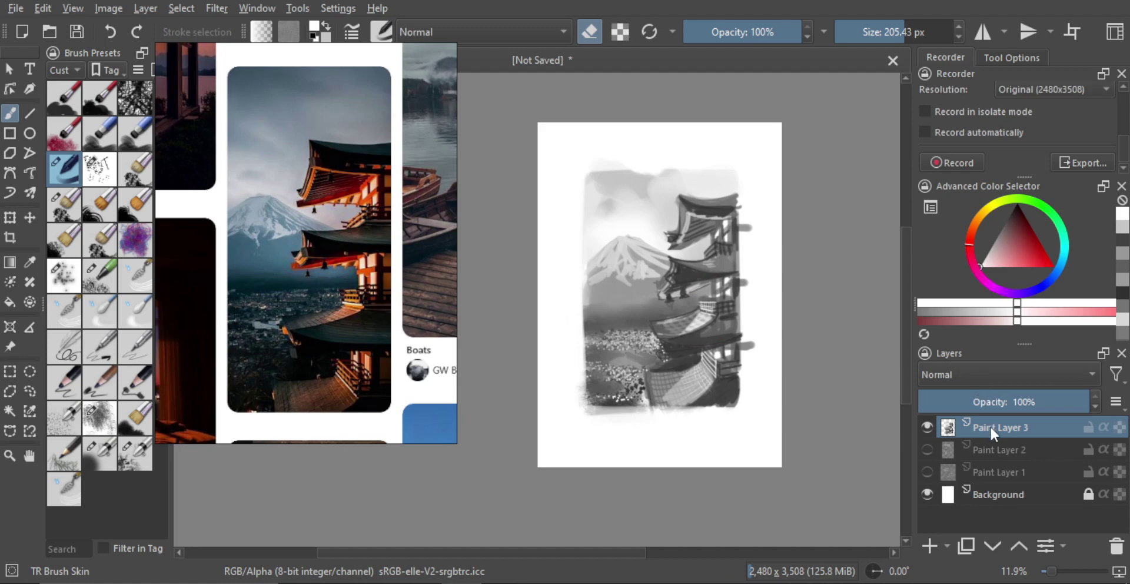